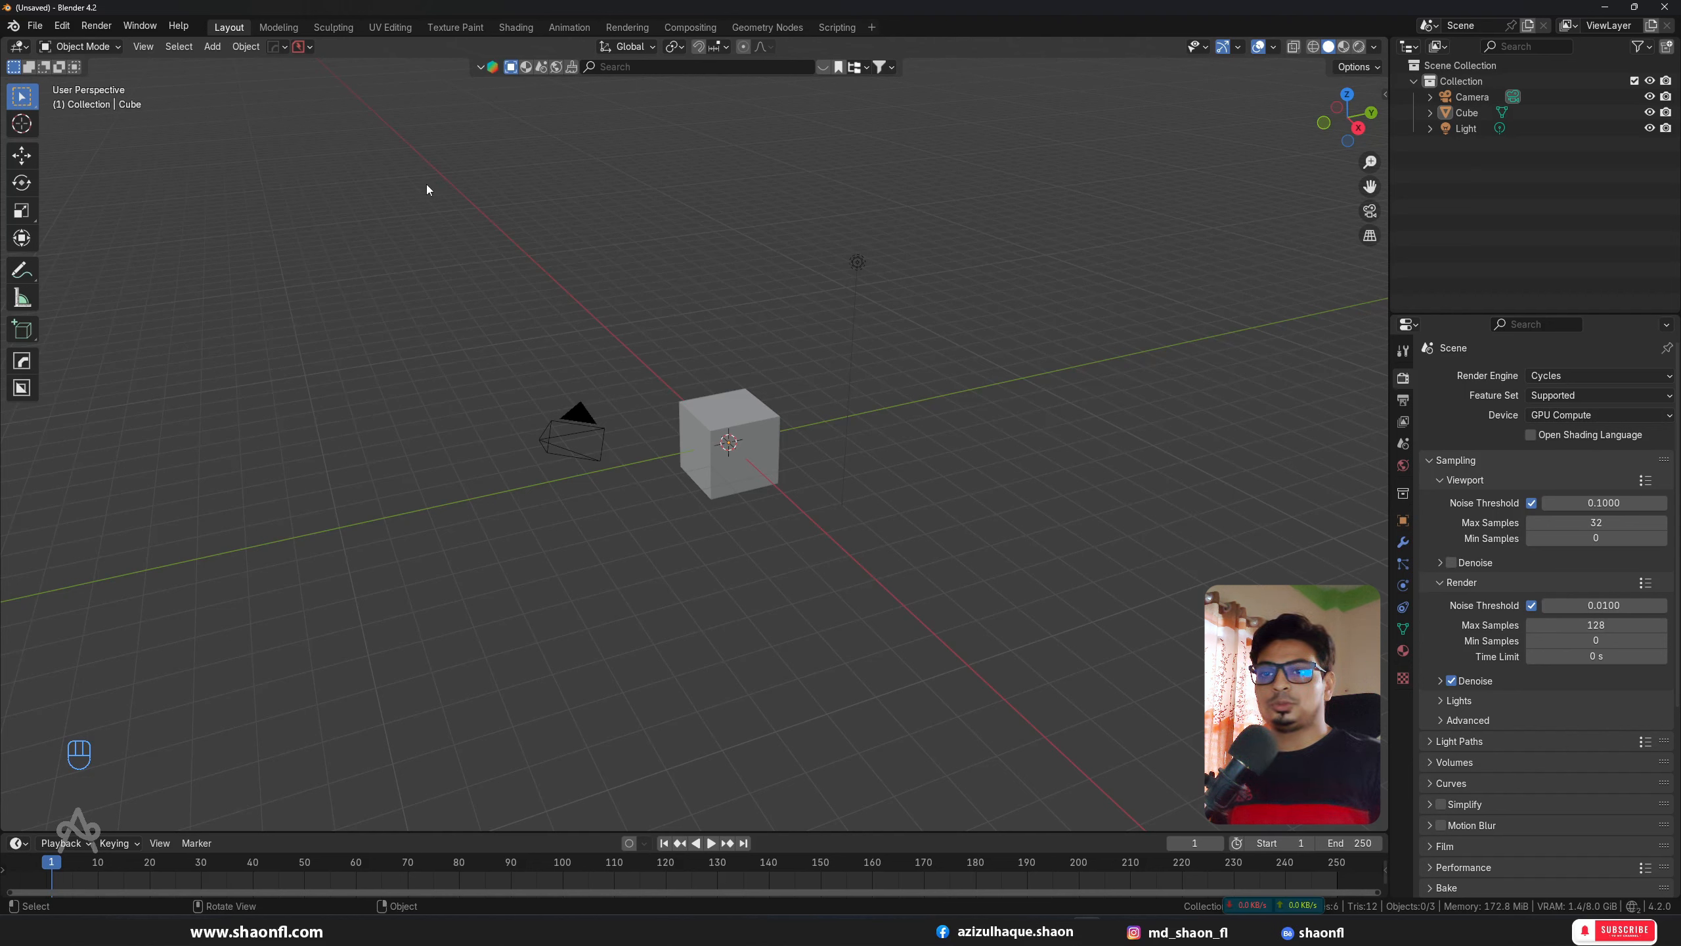
Step: Add a Boolean modifier to the default cube
left_click_drag(486, 207, 490, 208, "alt+shift")
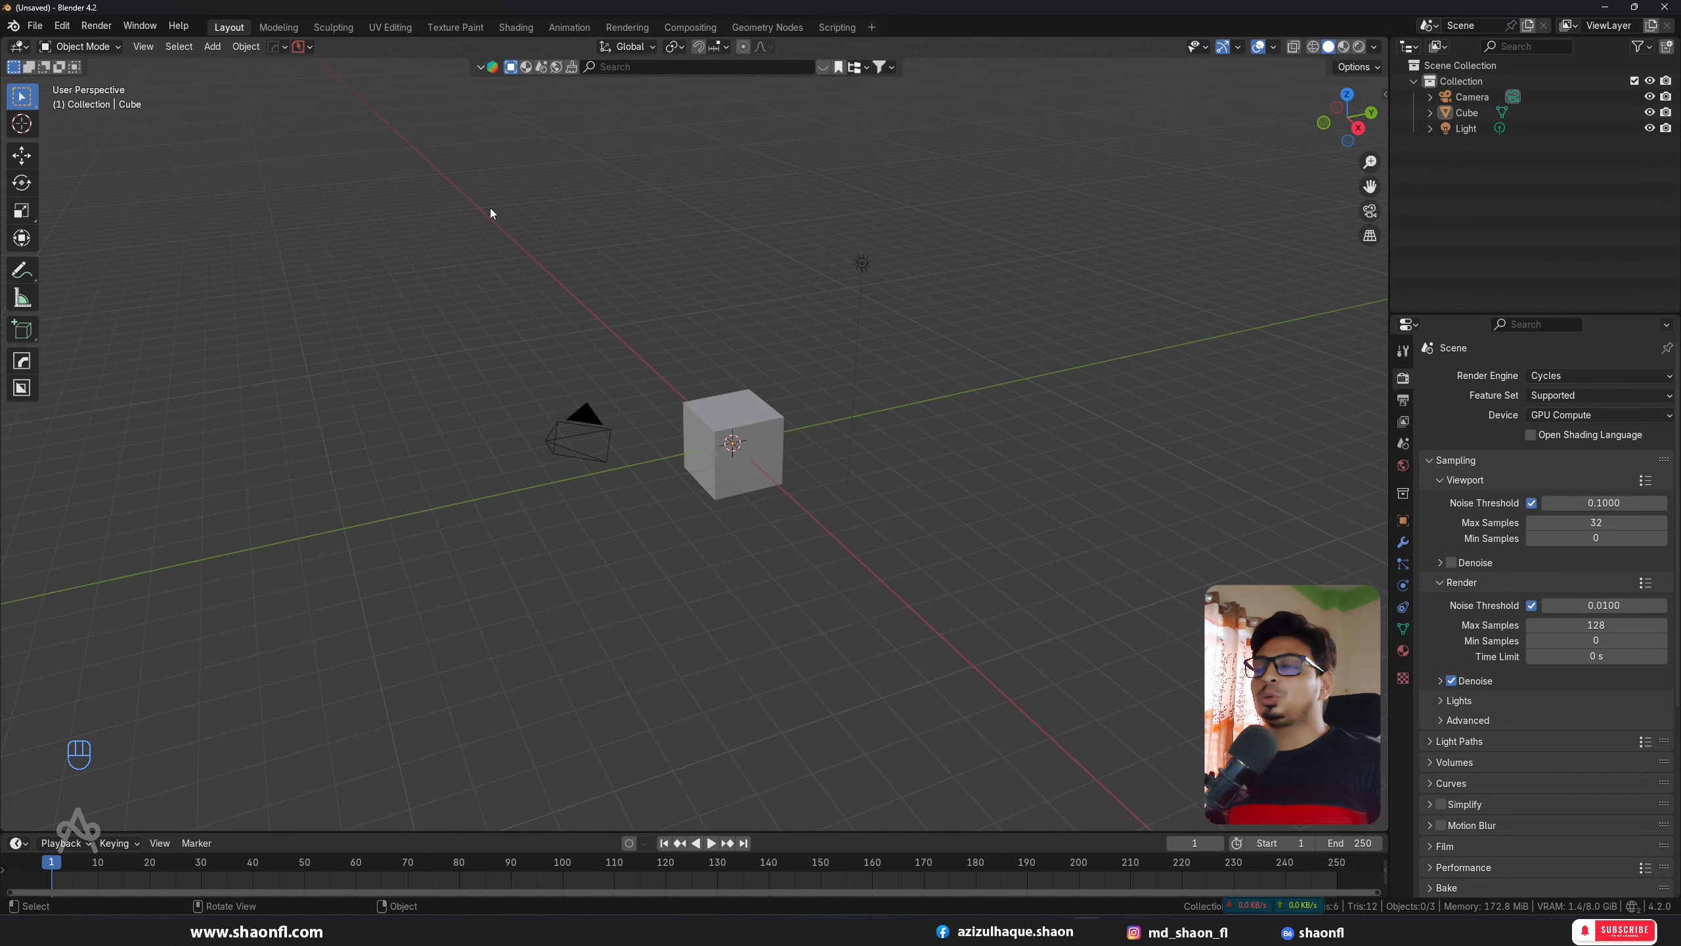
left_click(1403, 542)
left_click(1474, 376)
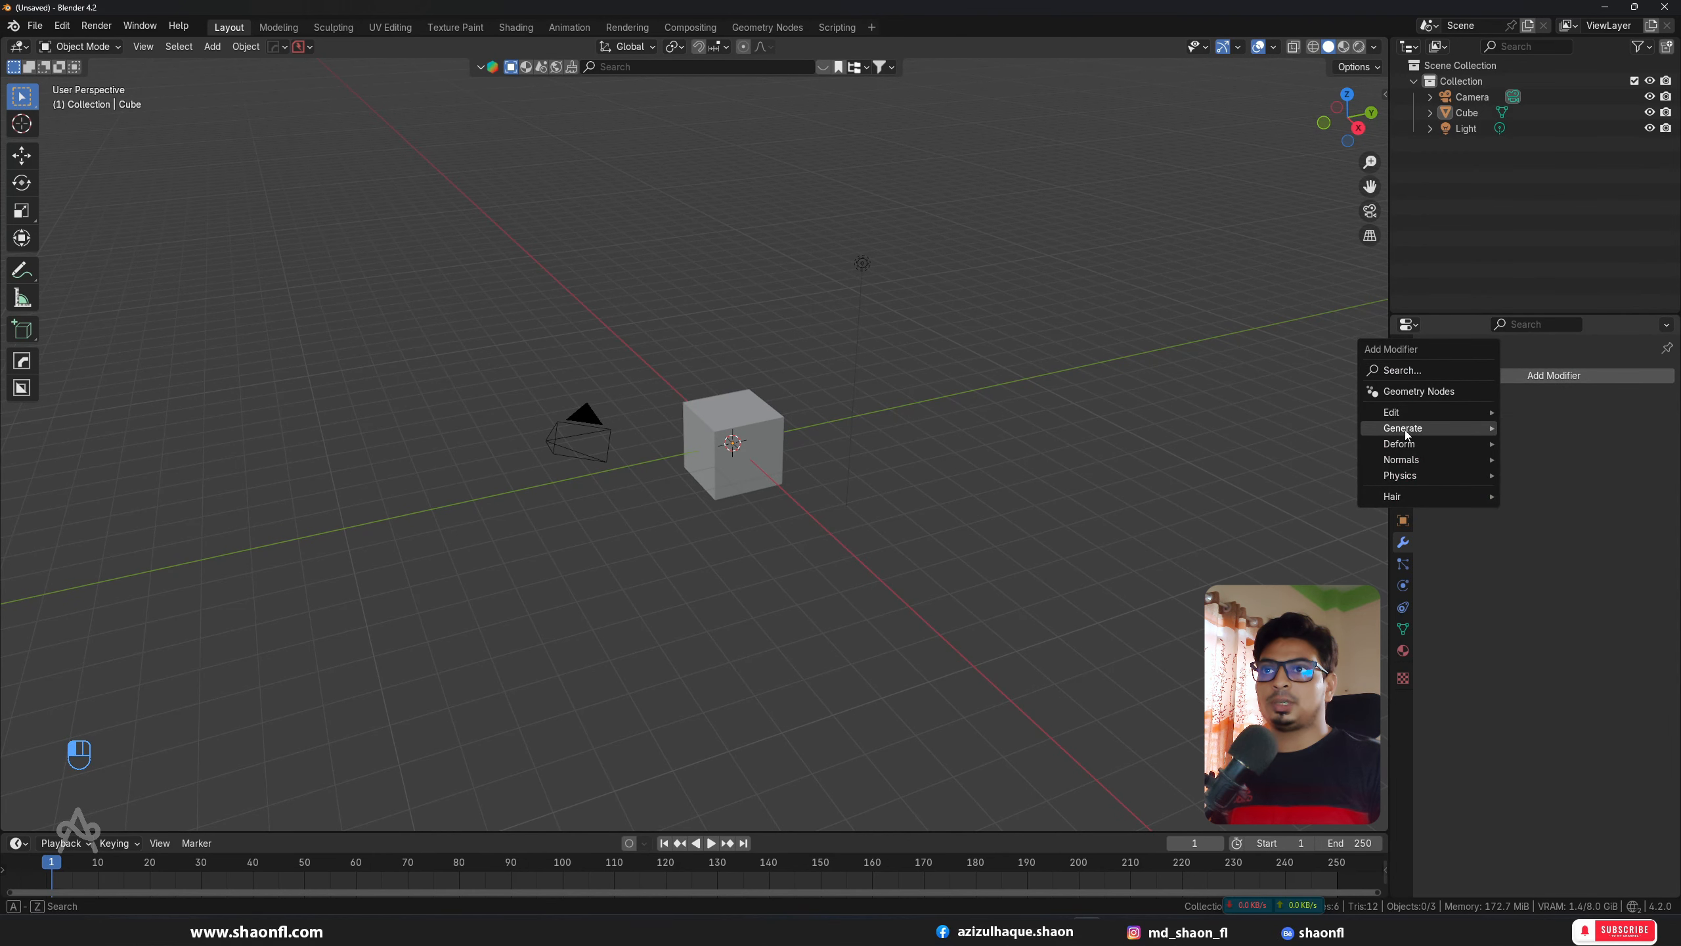
mouse_move(1407, 435)
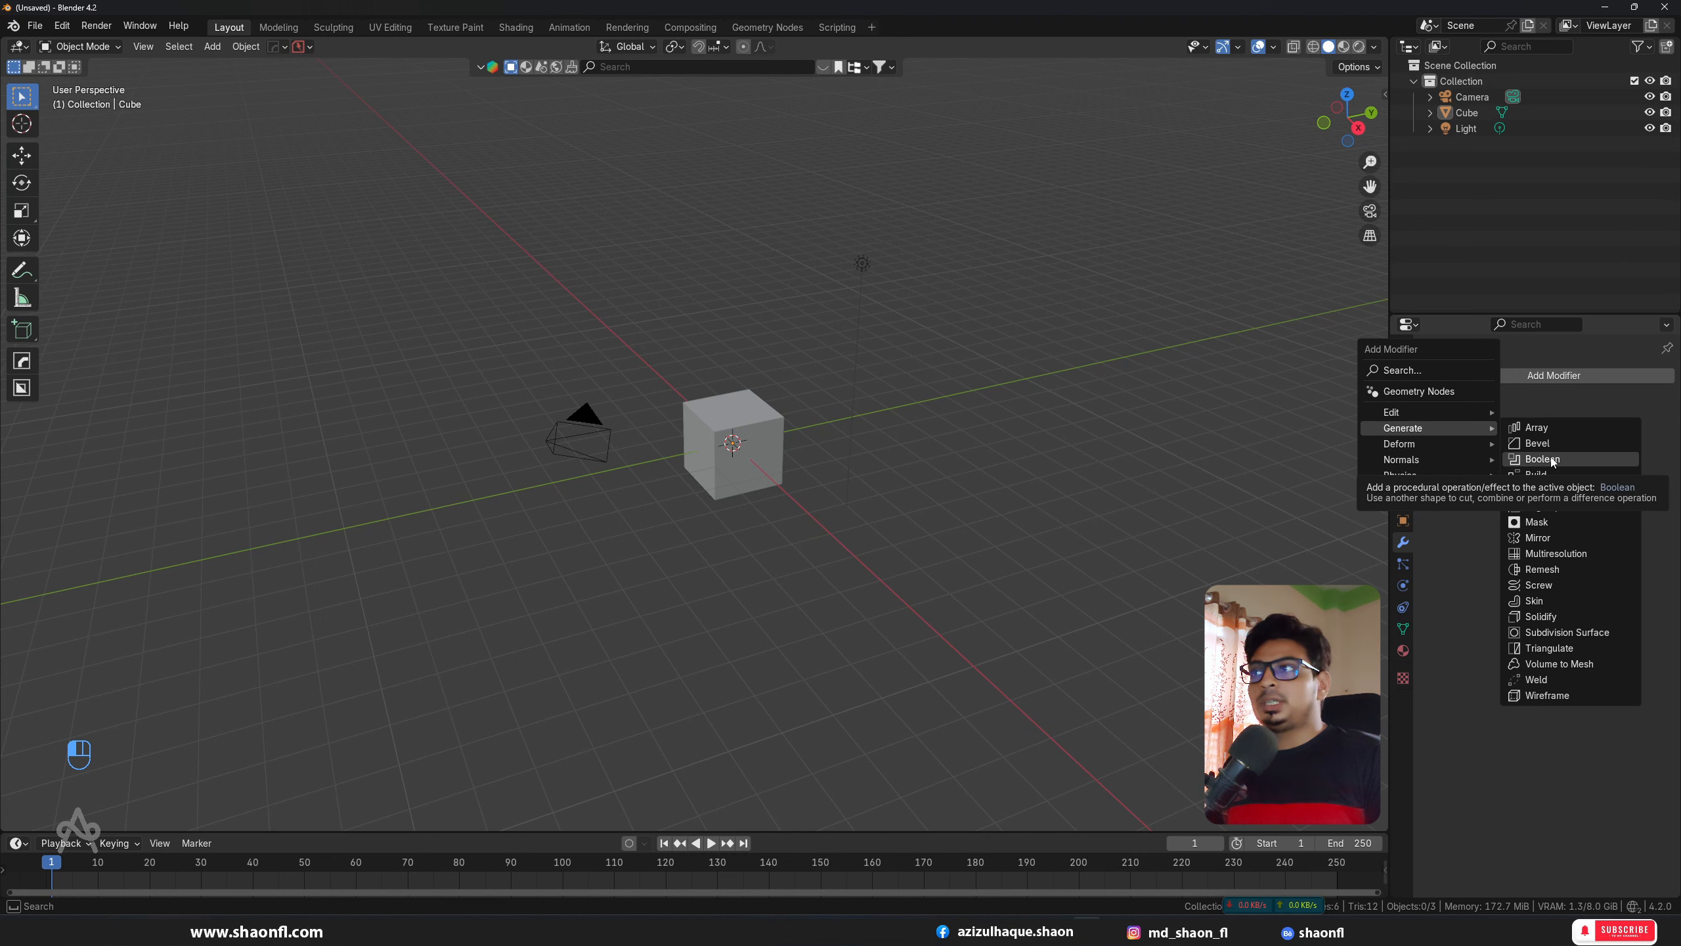
left_click(758, 438)
scroll(819, 450, "up", 3)
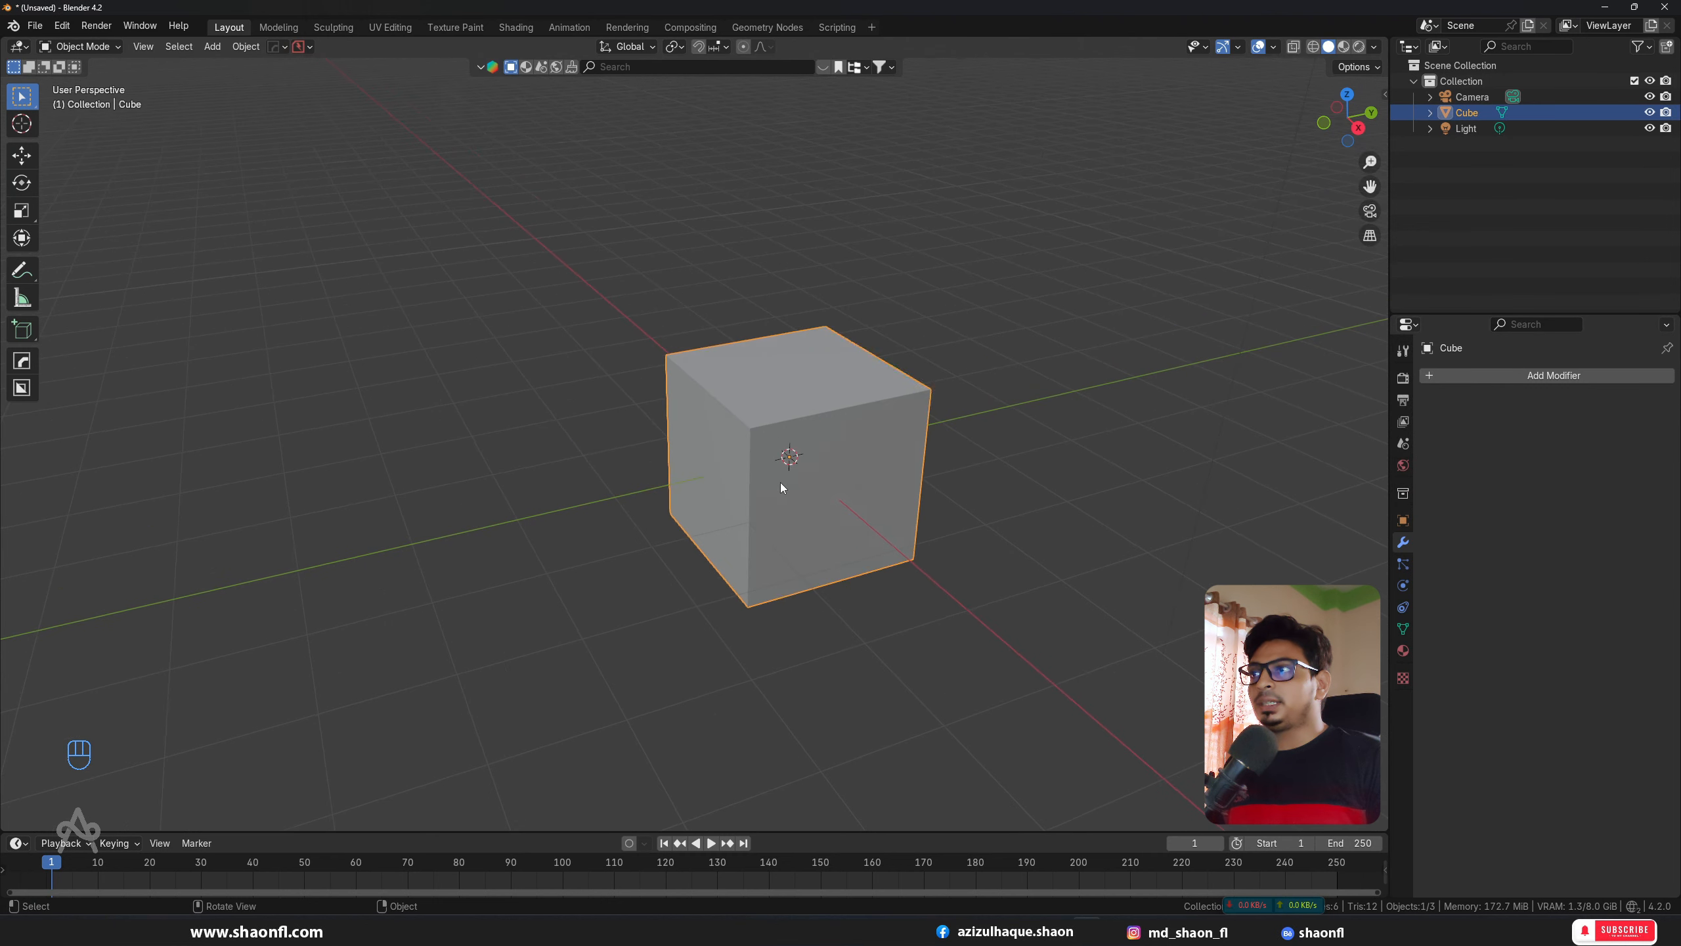
scroll(784, 481, "down", 2, "ctrl")
left_click(1510, 375)
mouse_move(1482, 436)
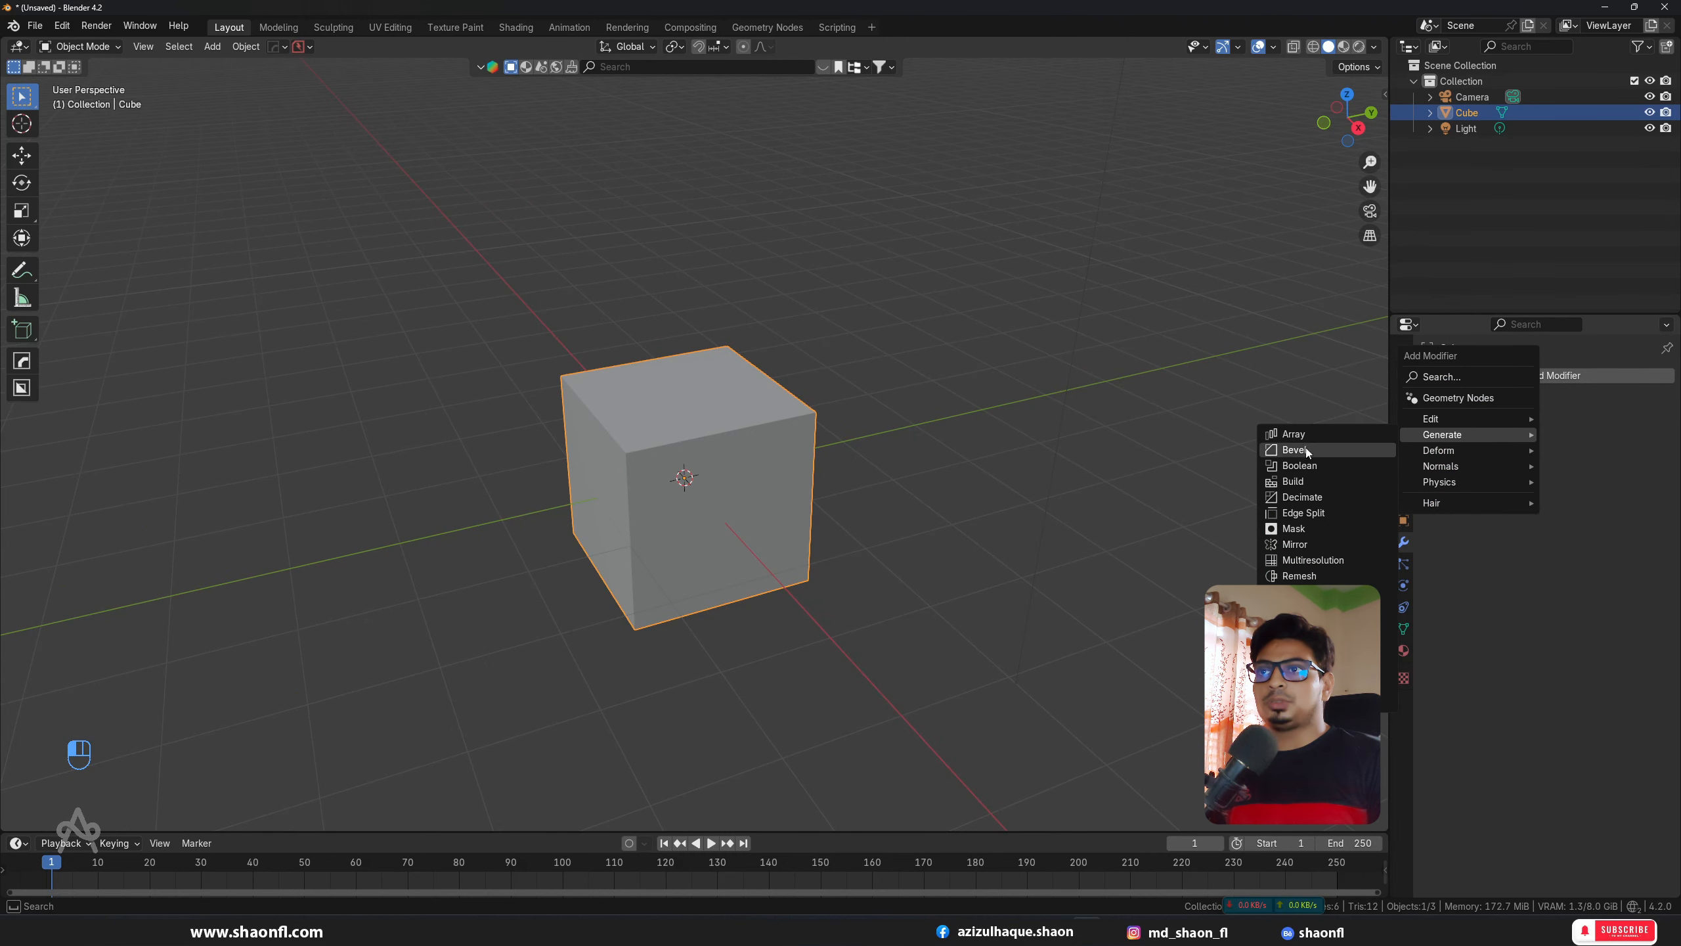
left_click(1296, 467)
left_click_drag(1009, 447, 970, 447, "alt+shift")
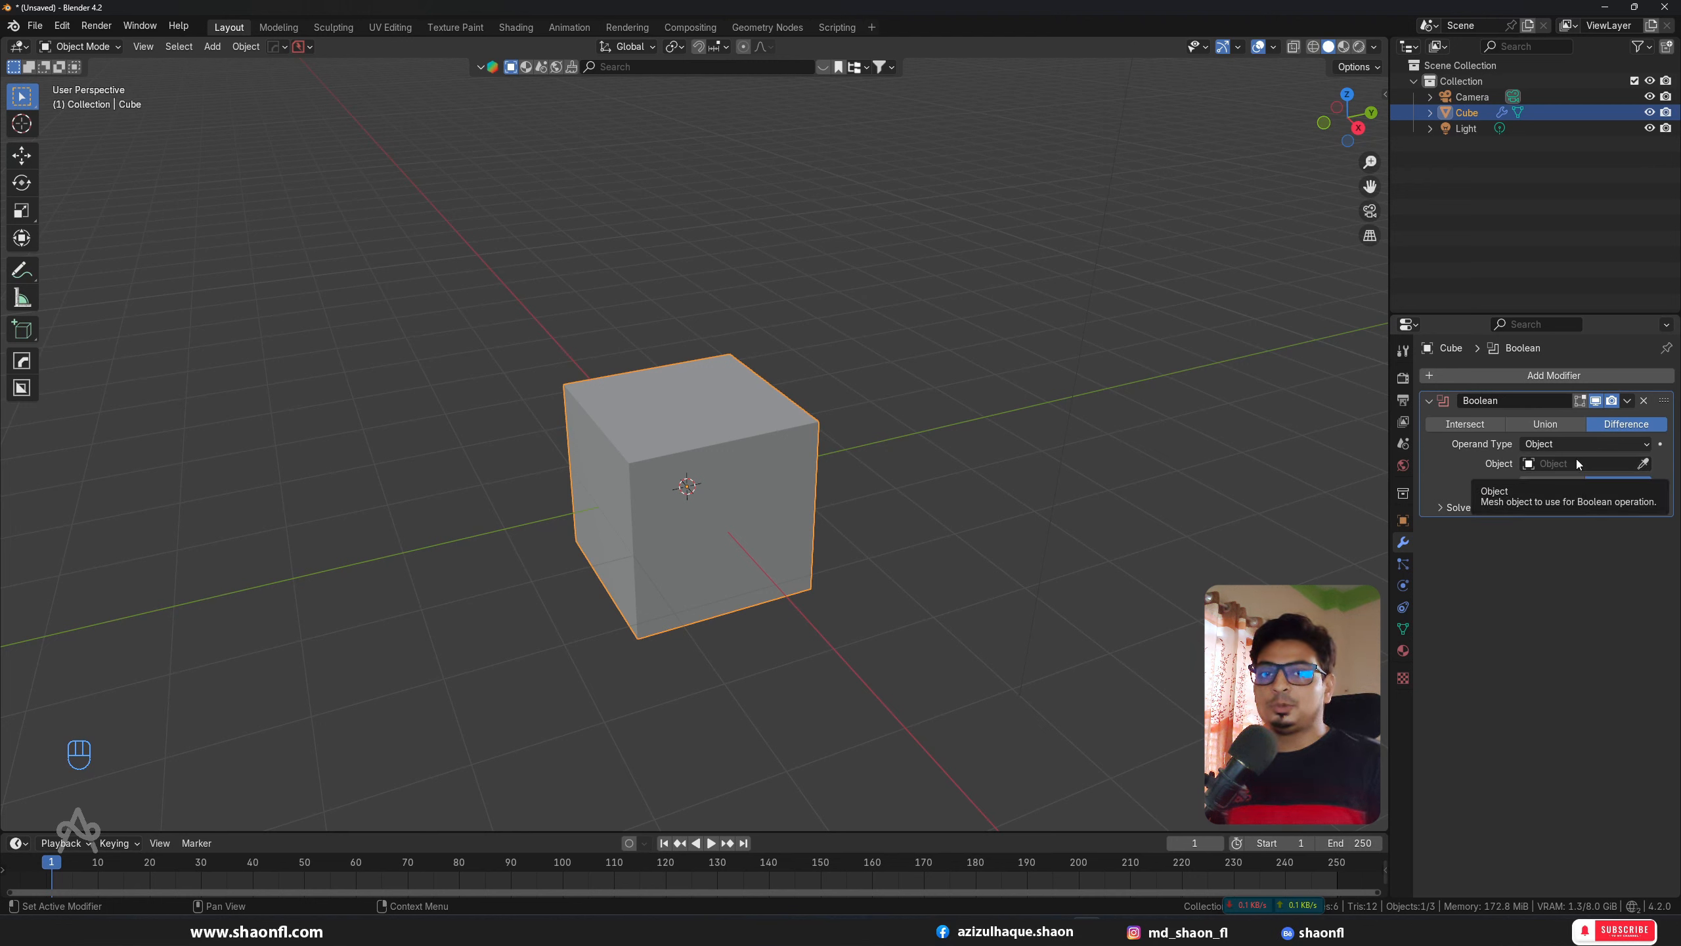
Step: Delete the default cube, camera and light from the scene
left_click(954, 363)
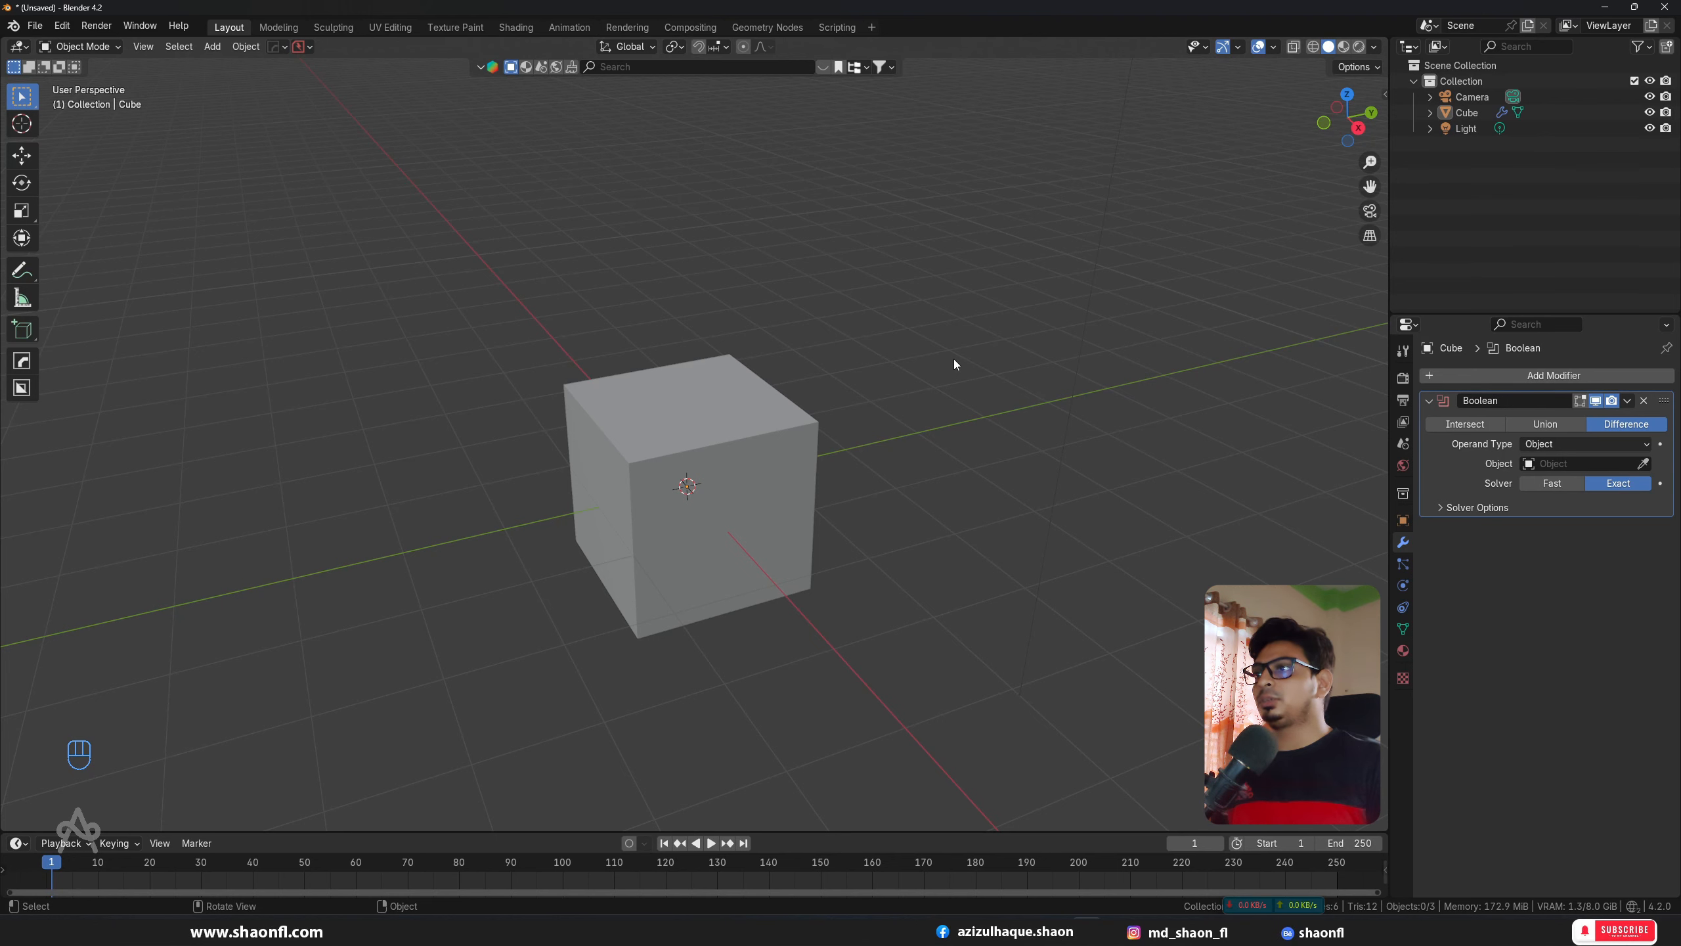
left_click(798, 436)
scroll(804, 455, "down", 3)
middle_click_drag(806, 461, 1017, 443, "alt")
left_click_drag(813, 114, 1270, 273, "shift")
key("x")
middle_click_drag(1270, 273, 1000, 319, "alt")
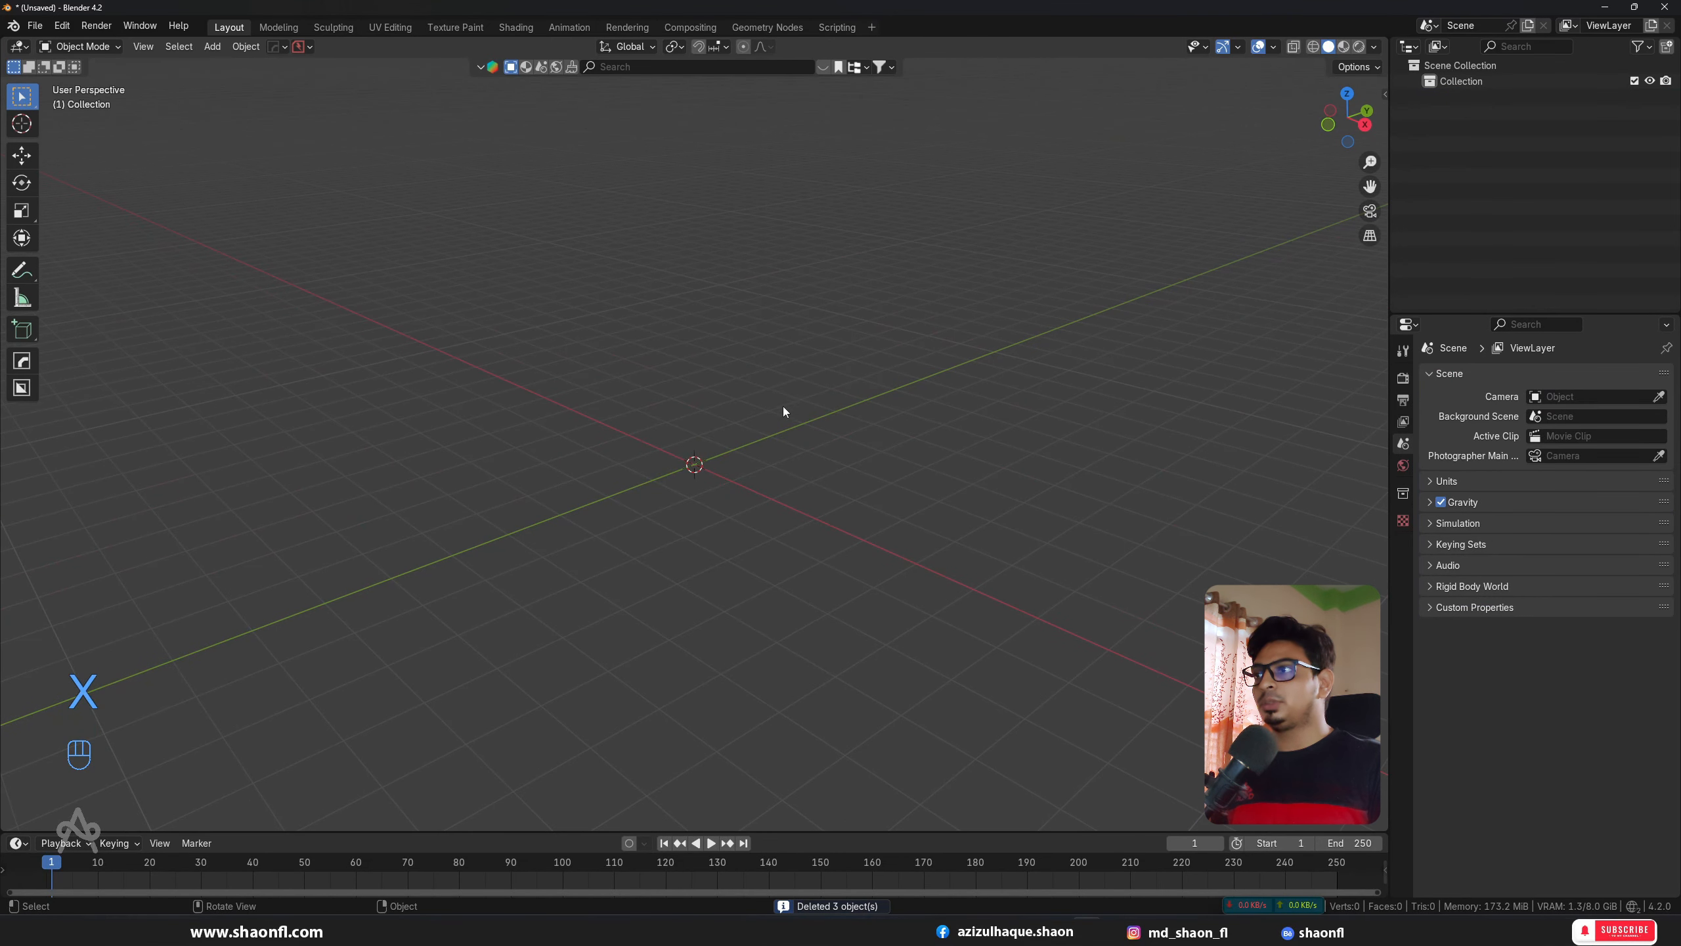
Step: Add a new cube mesh at the world origin
key("shift+a")
mouse_move(793, 429)
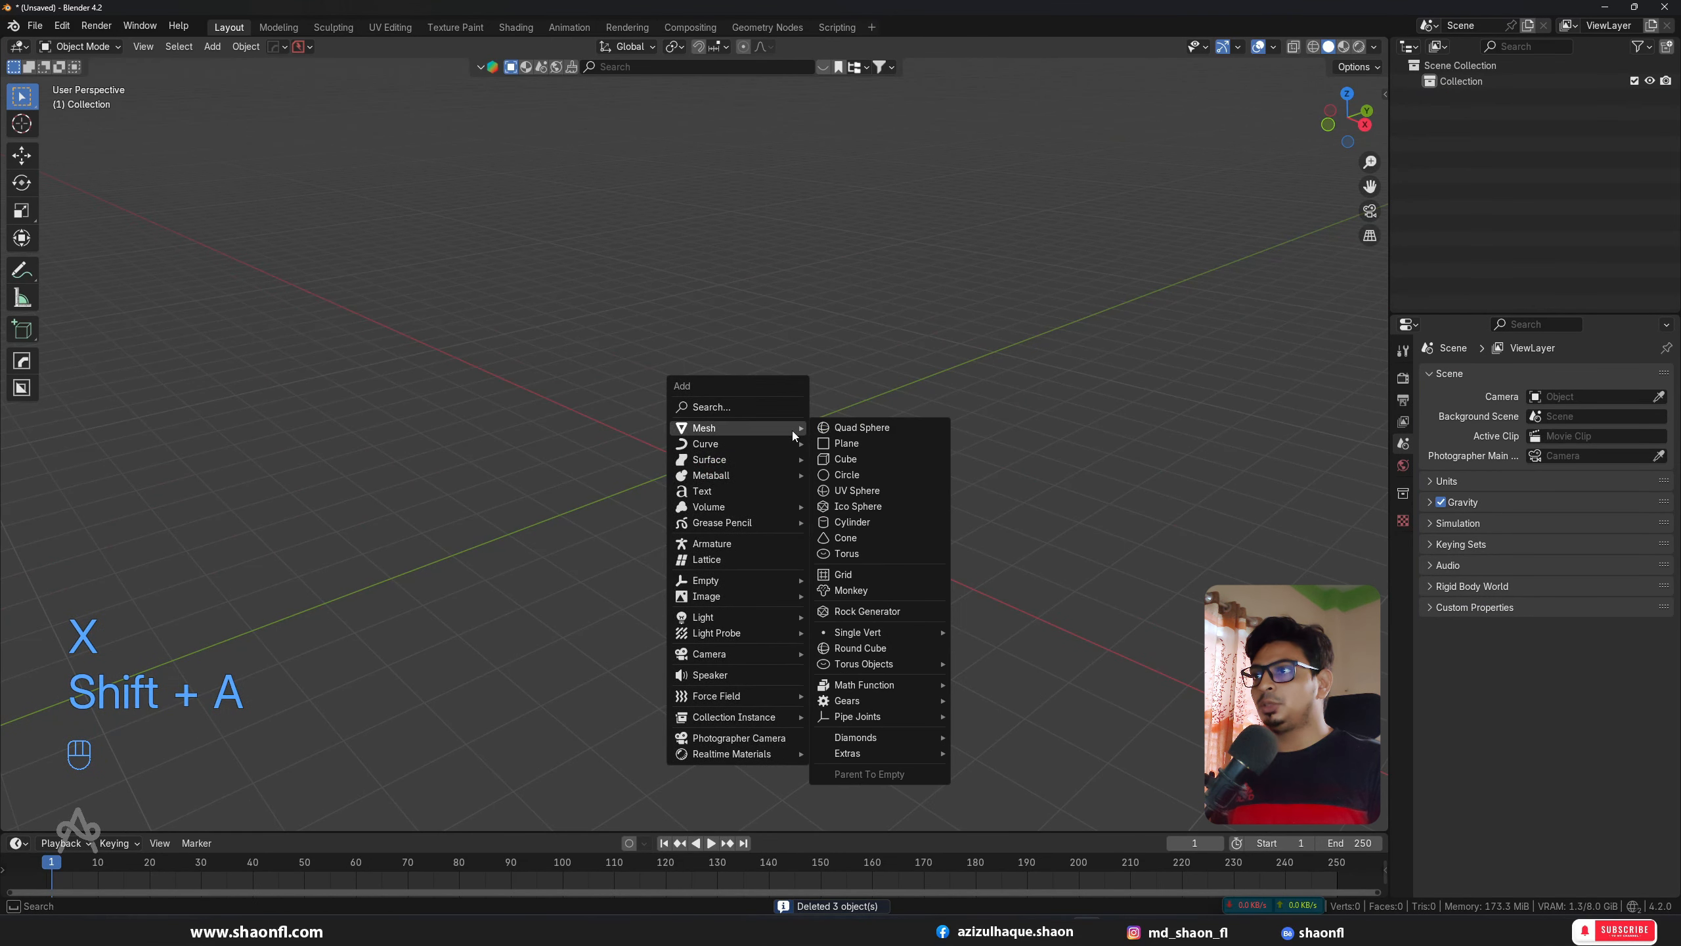
left_click(854, 461)
scroll(796, 459, "up", 5)
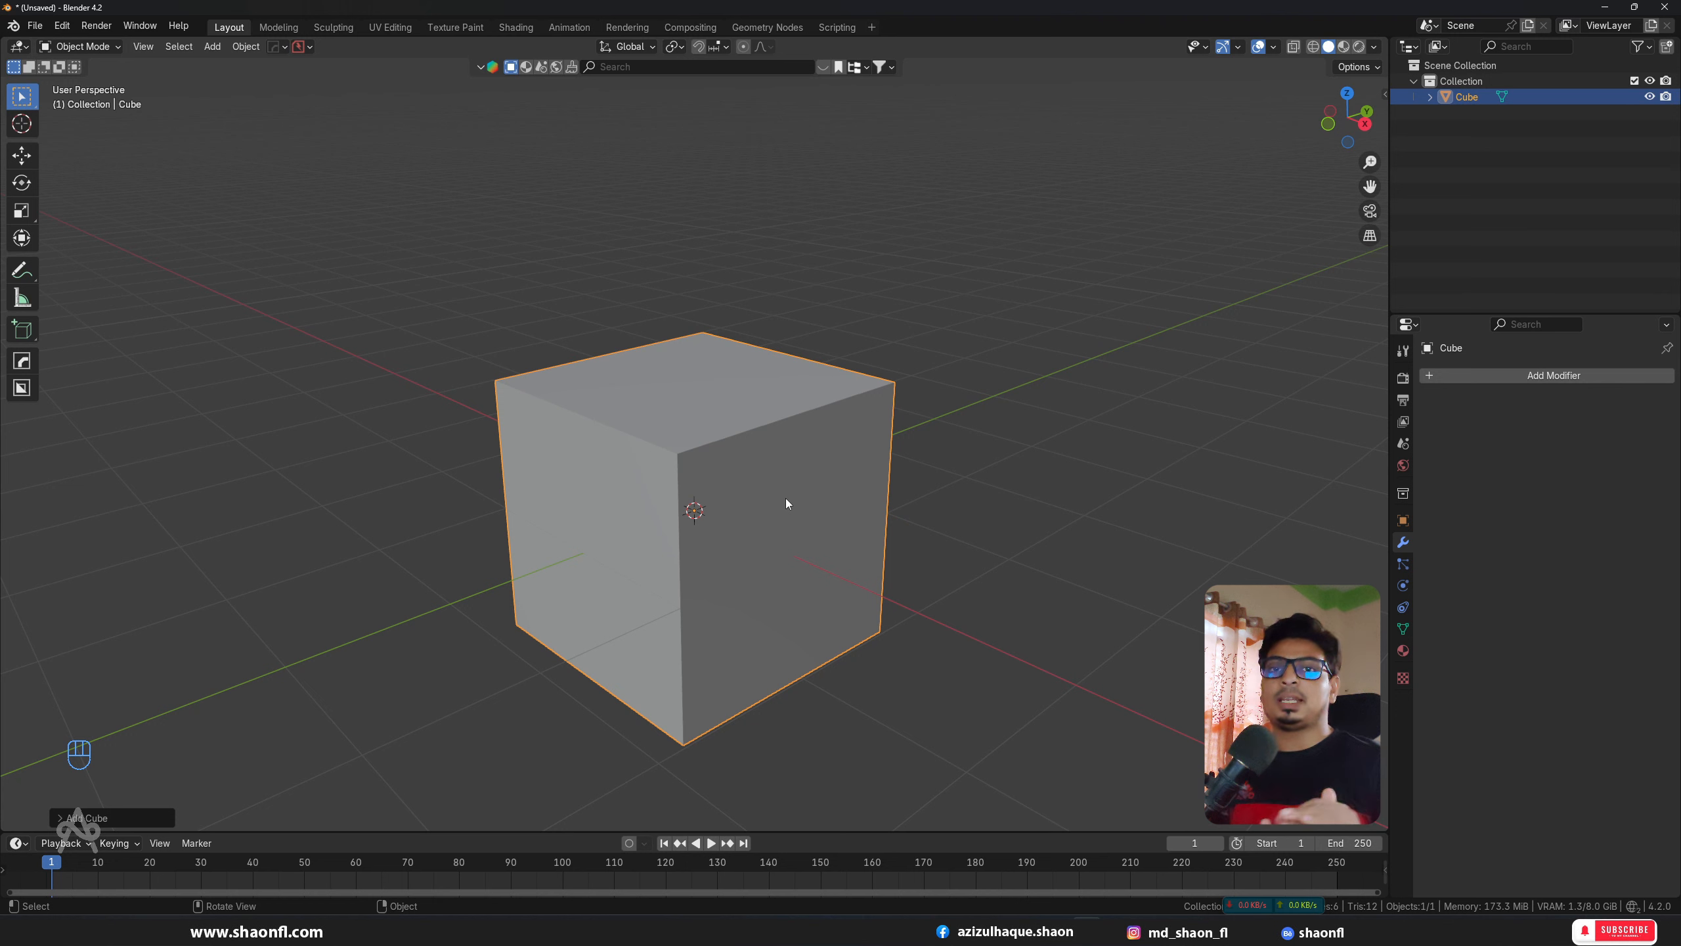
Step: Add a cylinder mesh at the origin, inside the cube
key("shift+a")
mouse_move(928, 403)
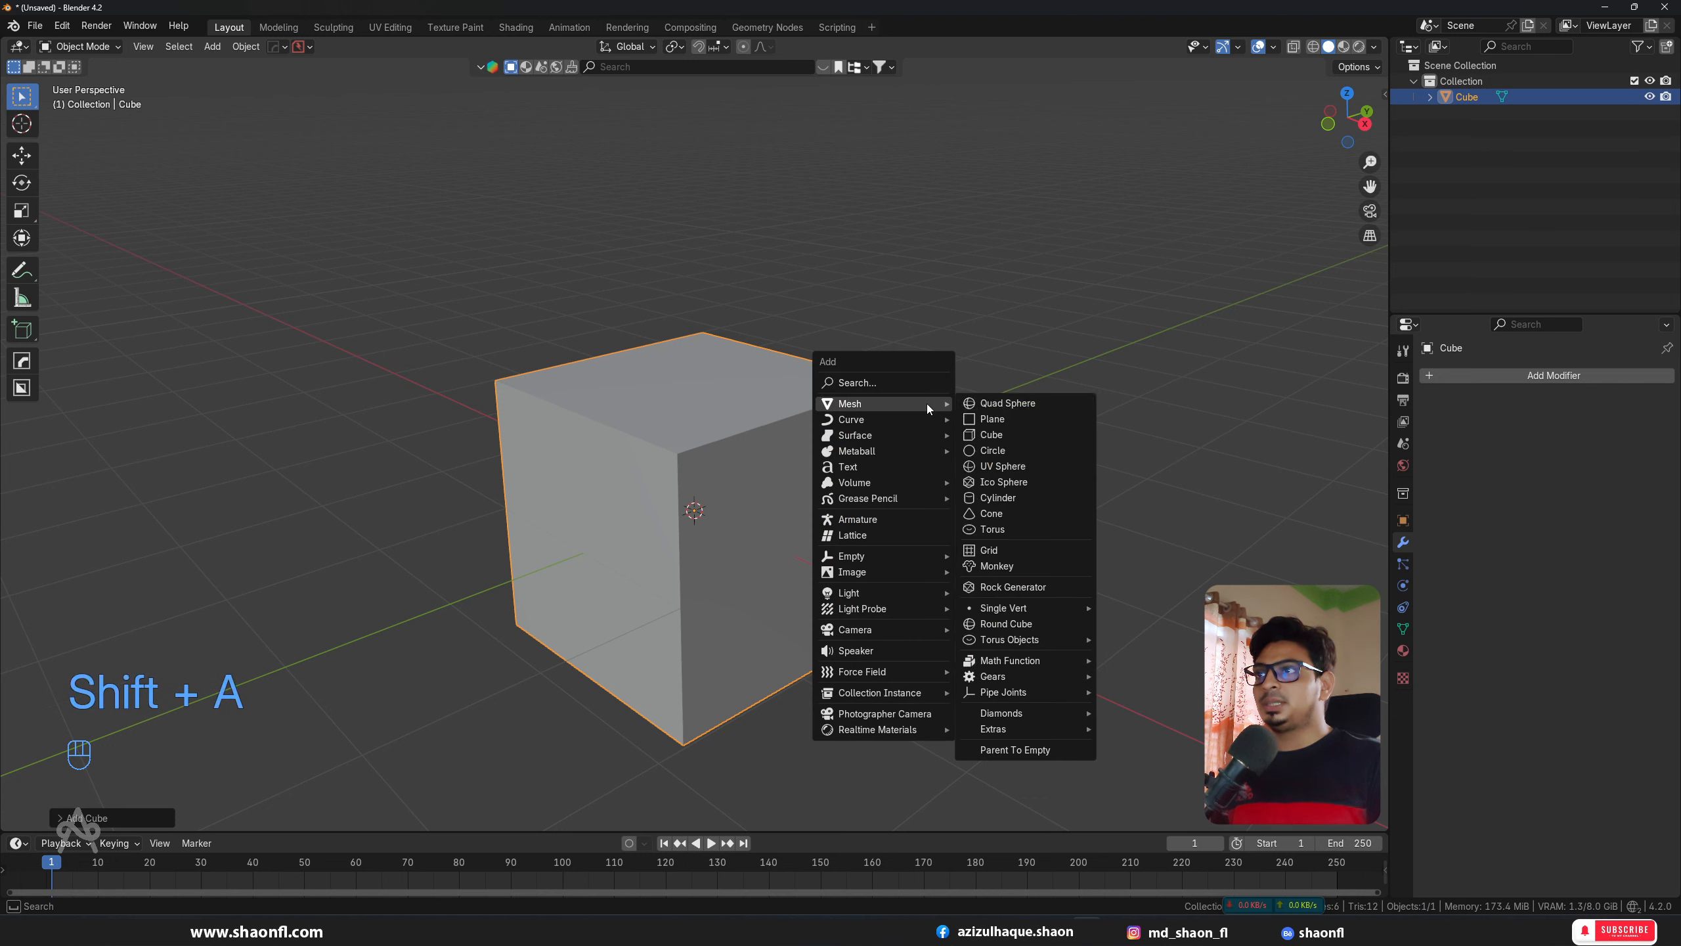
left_click(980, 497)
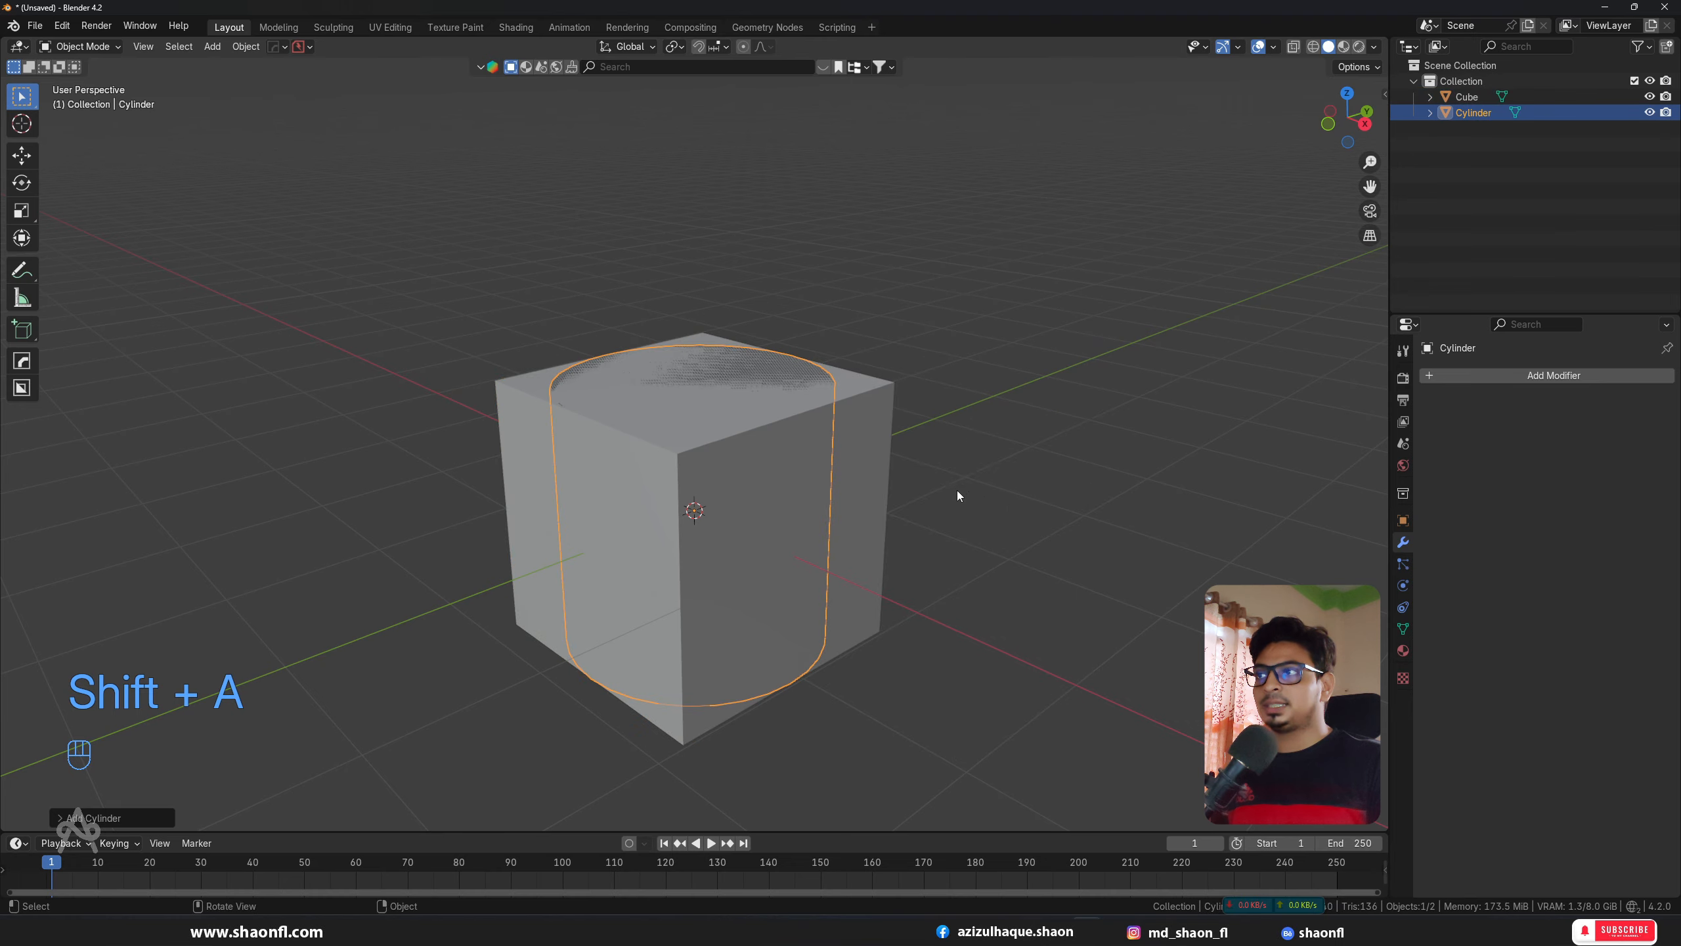
Step: Scale the cylinder to about 0.51 on X and Y and 1.95 on Z, extending it through the cube's top and bottom
middle_click_drag(956, 490, 1081, 541, "alt")
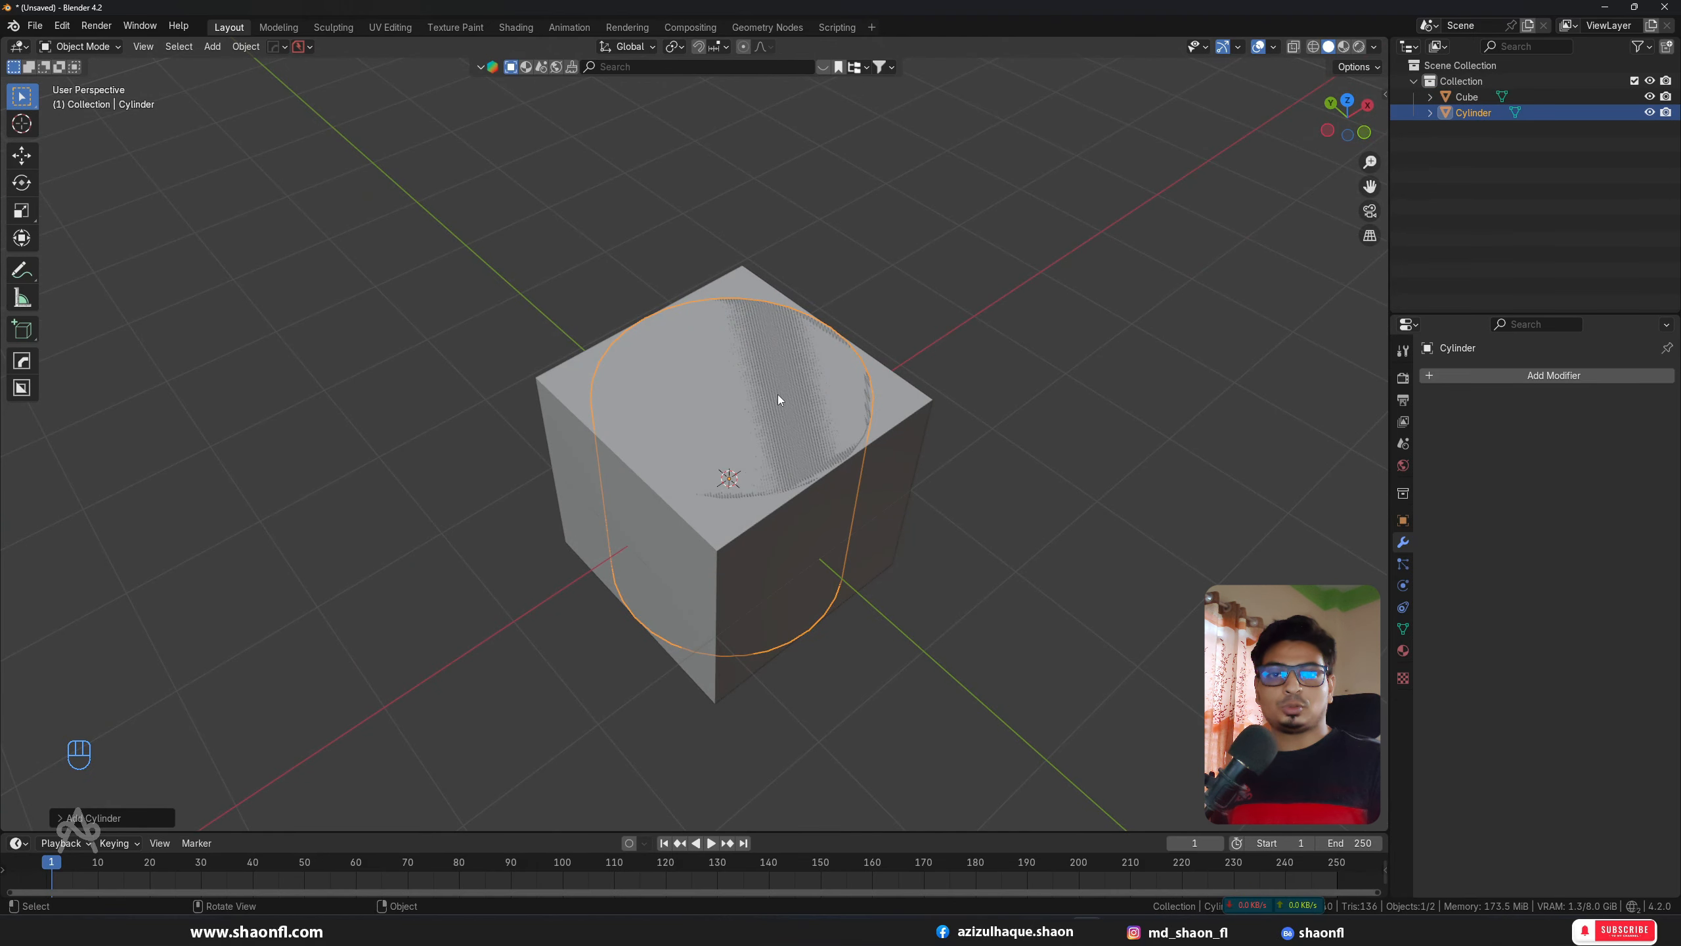
scroll(794, 401, "up", 4)
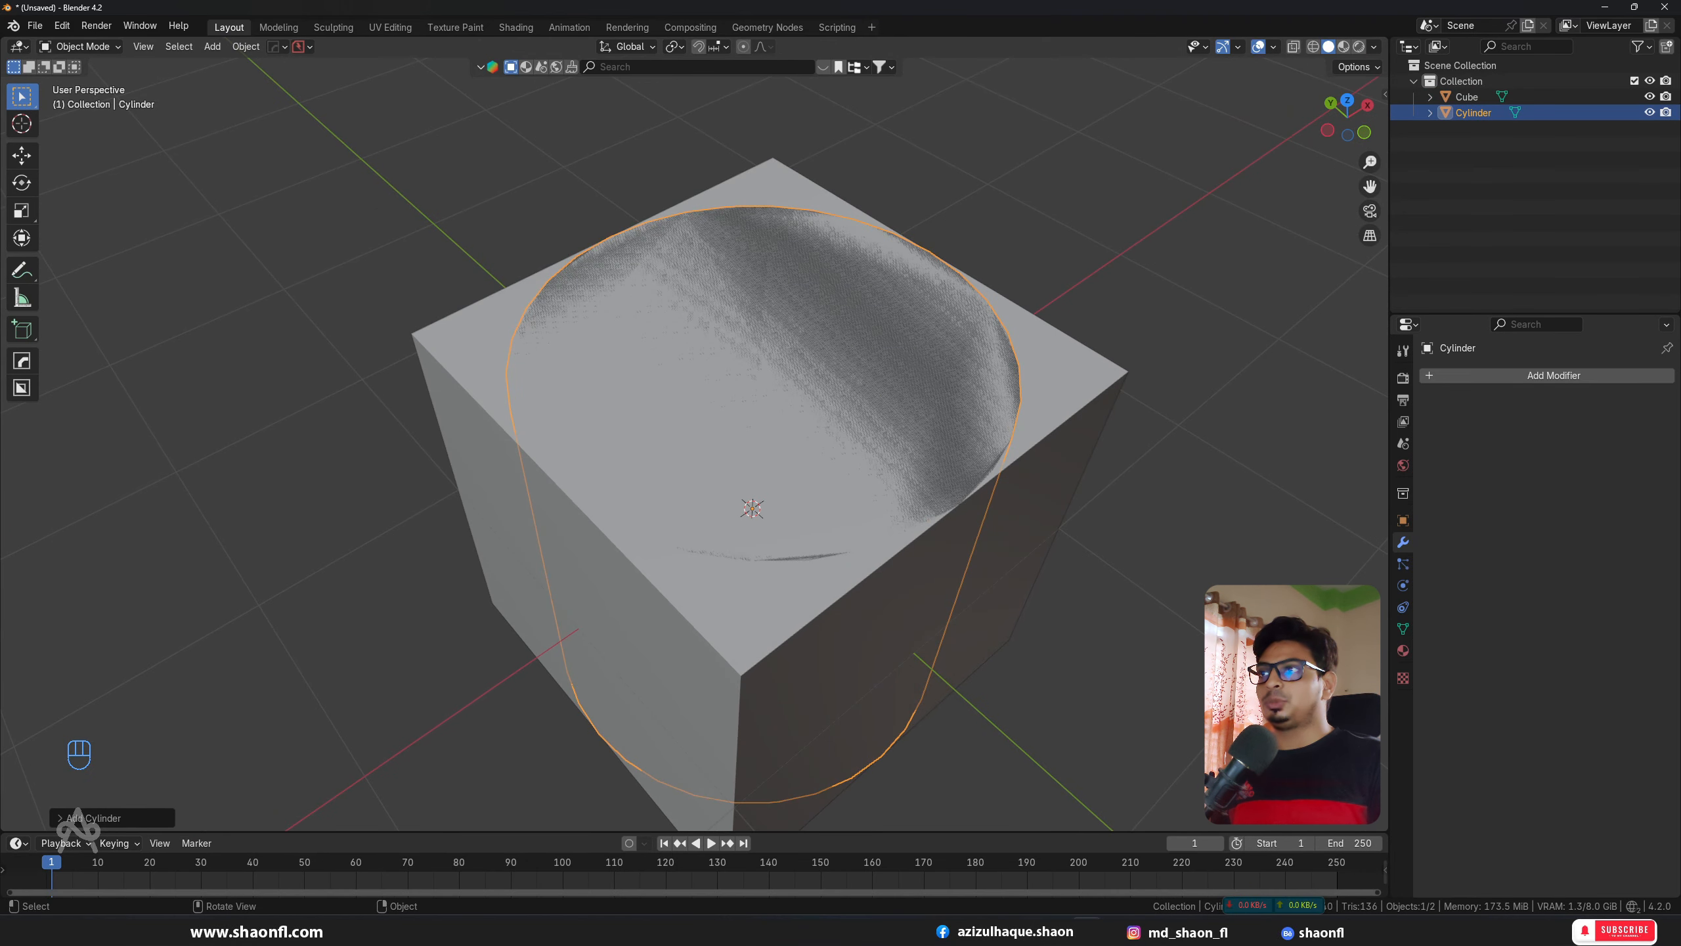
key("s")
scroll(1088, 380, "down", 7, "alt")
middle_click_drag(1089, 379, 900, 342, "alt")
key("s")
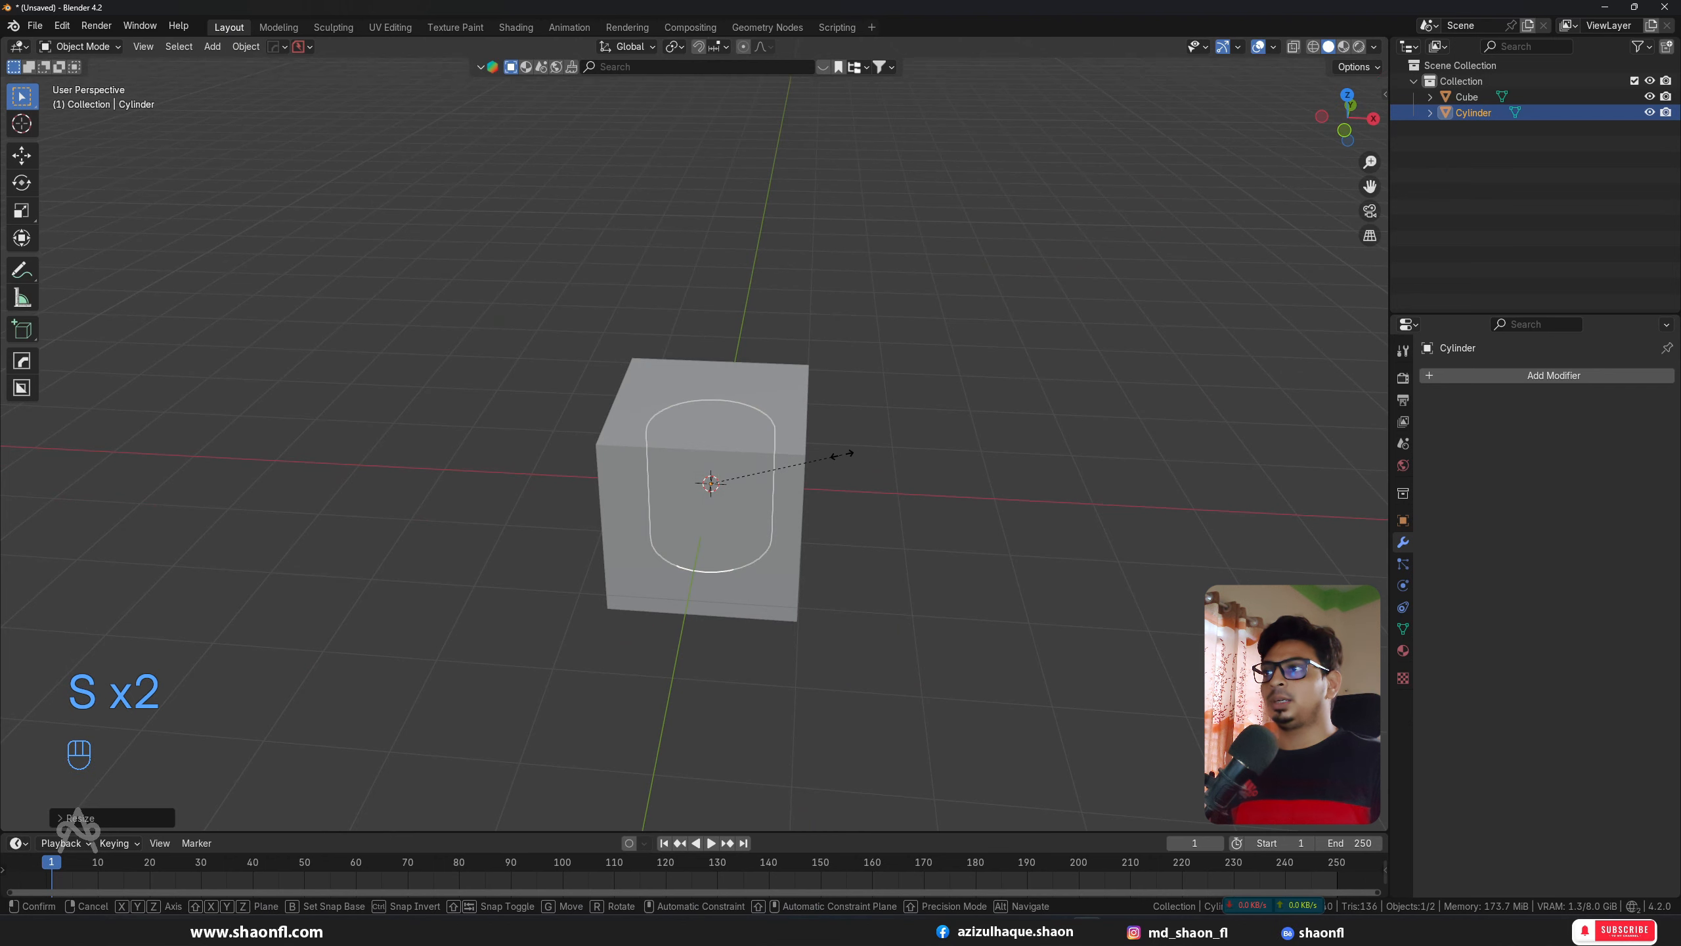
middle_click_drag(842, 454, 900, 443, "alt")
left_click(1221, 429)
middle_click_drag(1220, 429, 919, 473, "alt")
scroll(970, 483, "up", 3)
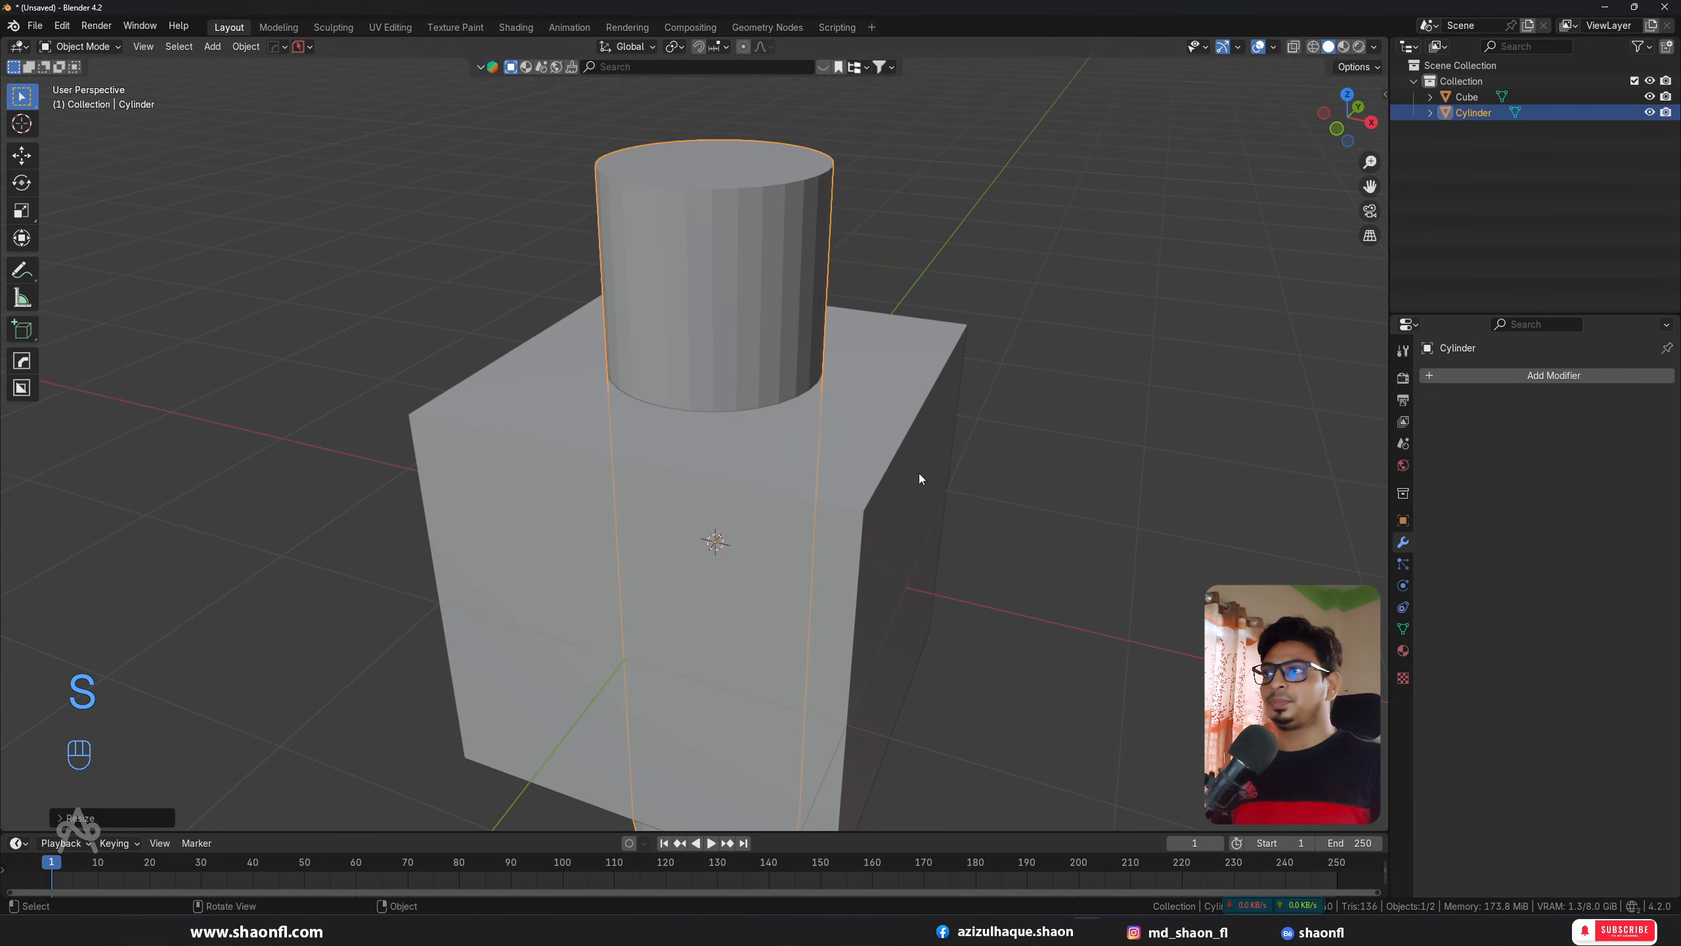
Step: Select the cube and add a Boolean modifier to it
left_click(893, 439)
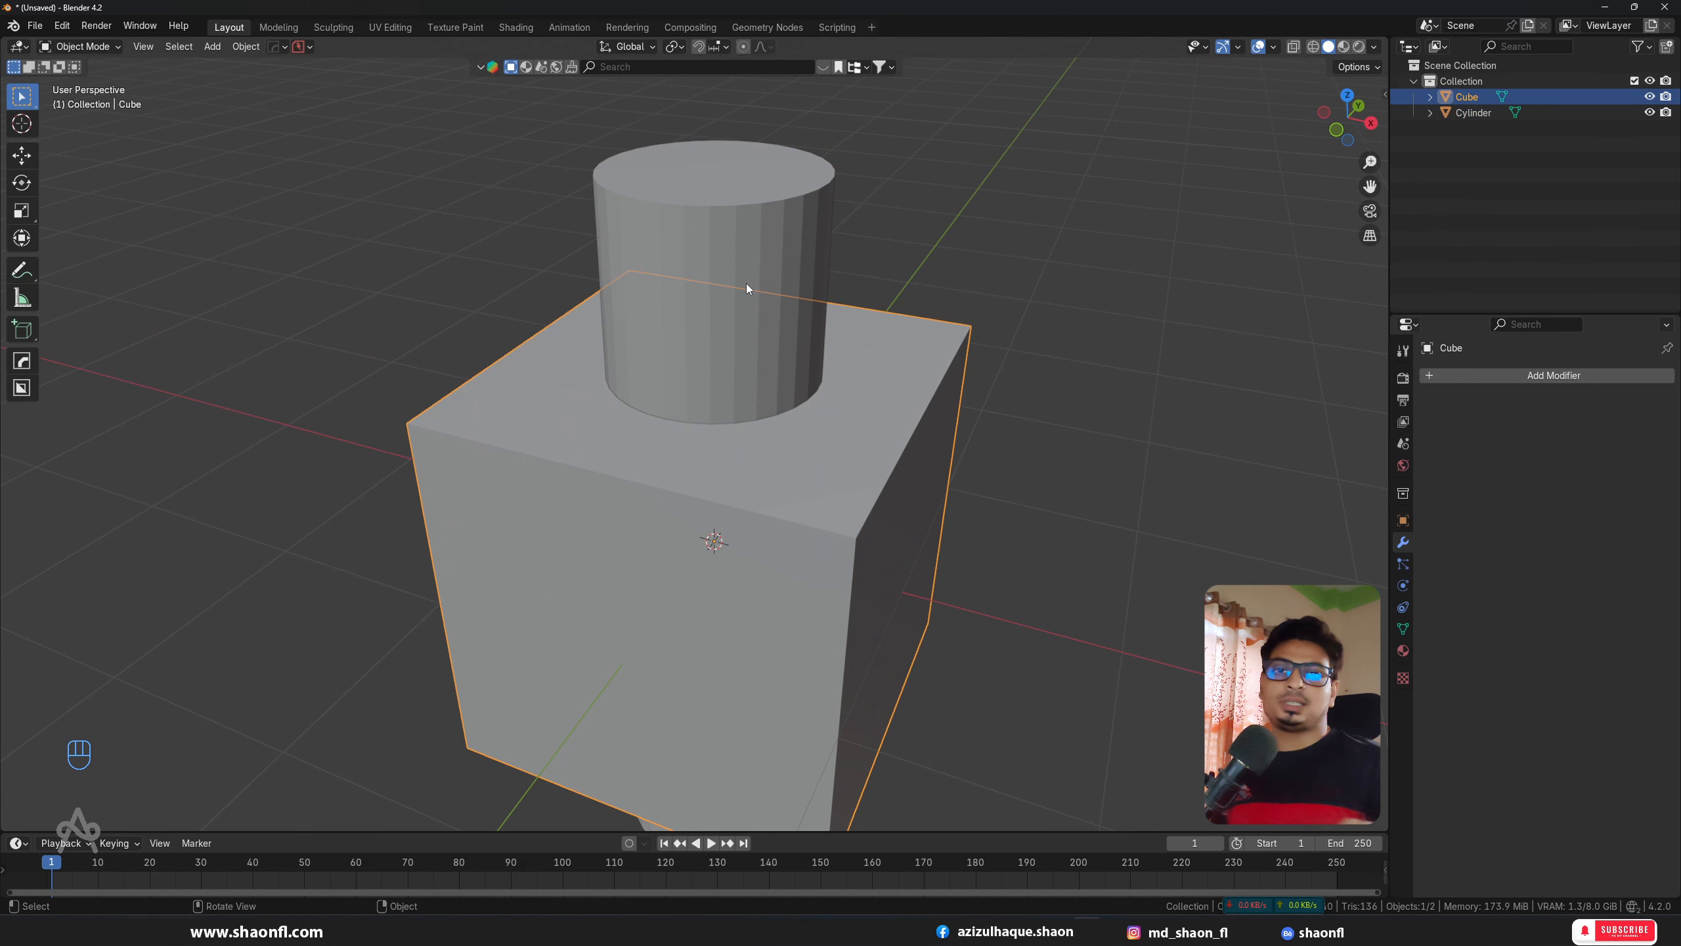
scroll(719, 294, "down", 3)
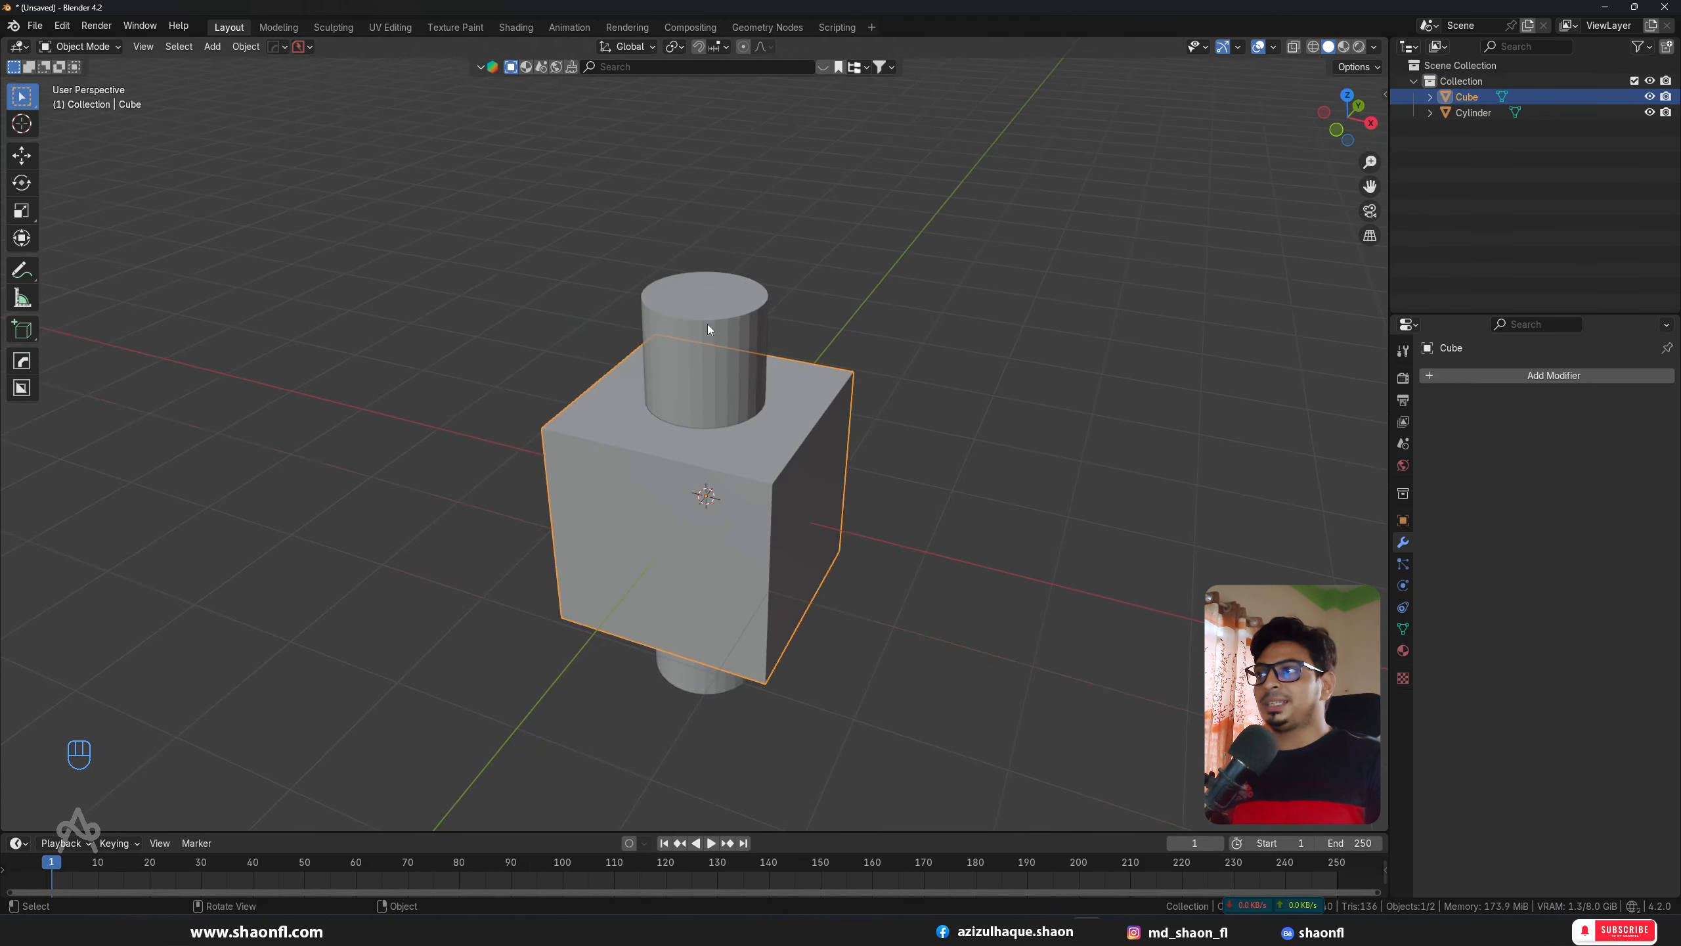
key("alt+a")
middle_click_drag(911, 503, 1097, 516)
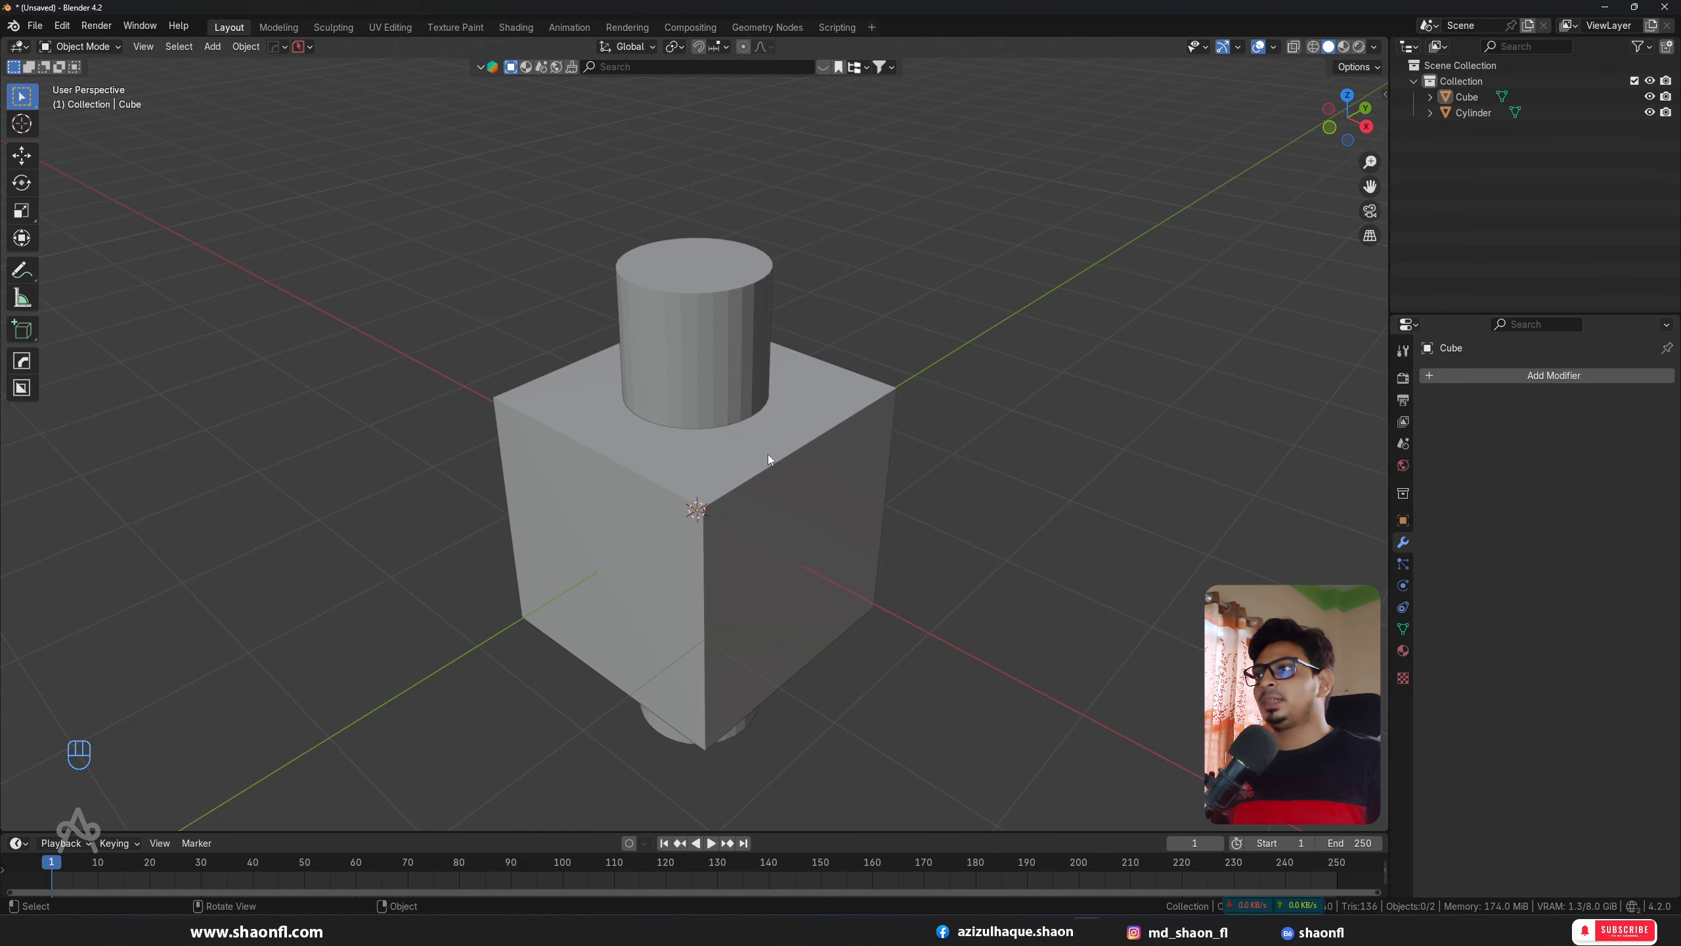
left_click(840, 437)
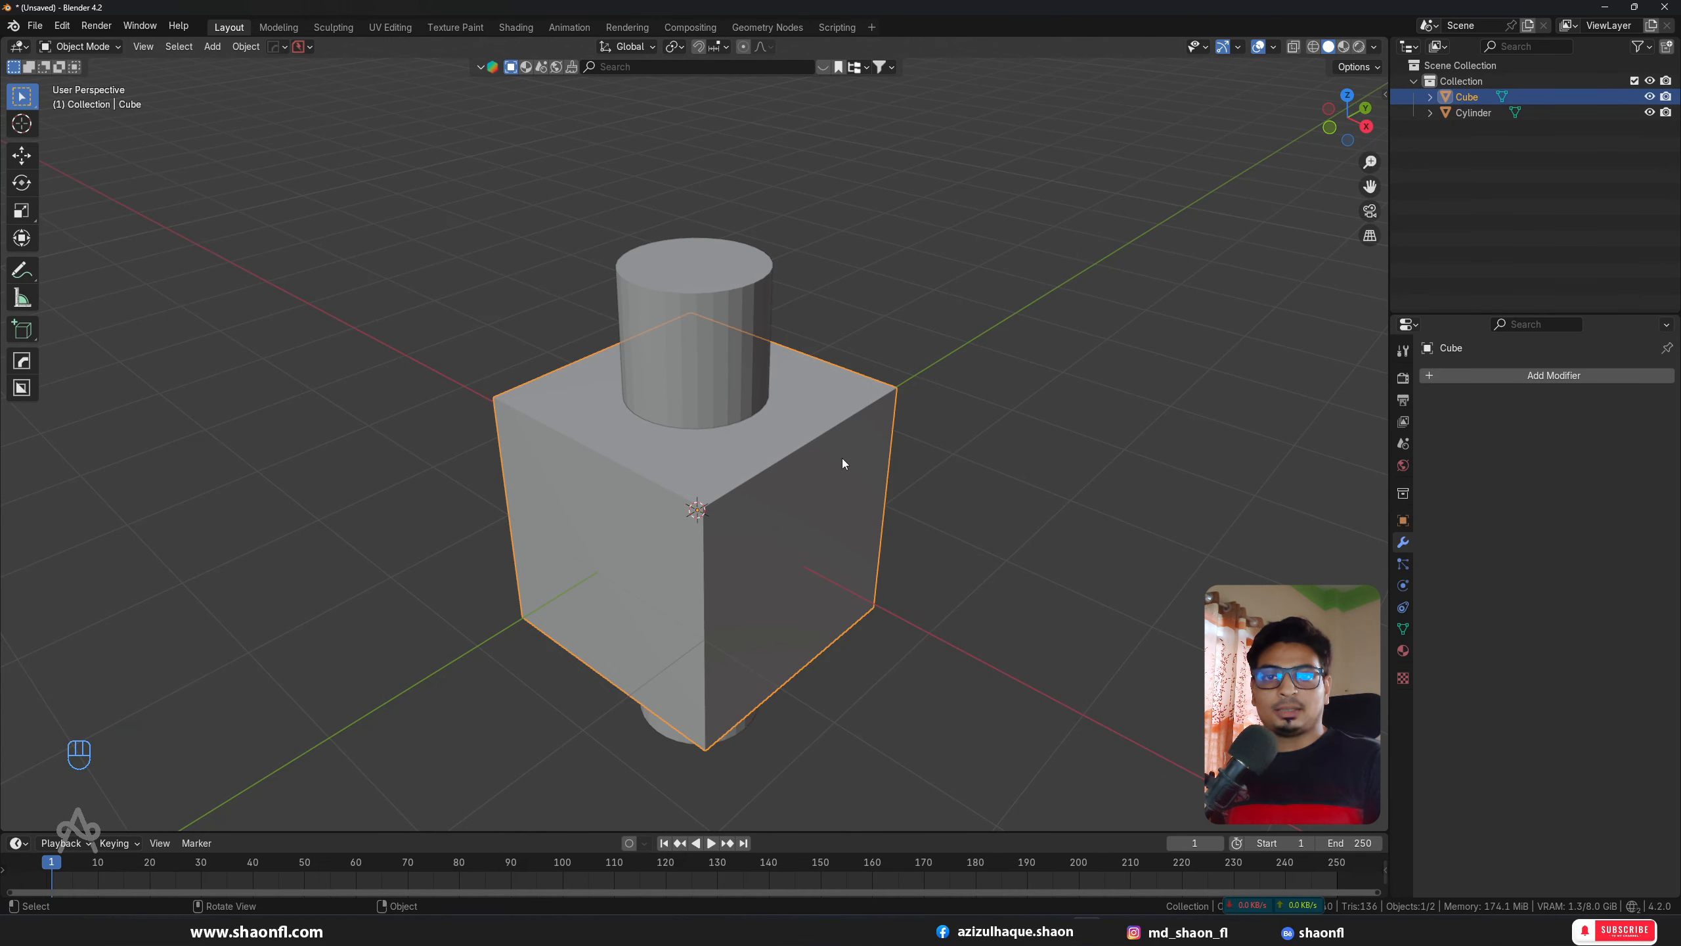
left_click(1517, 376)
mouse_move(1517, 379)
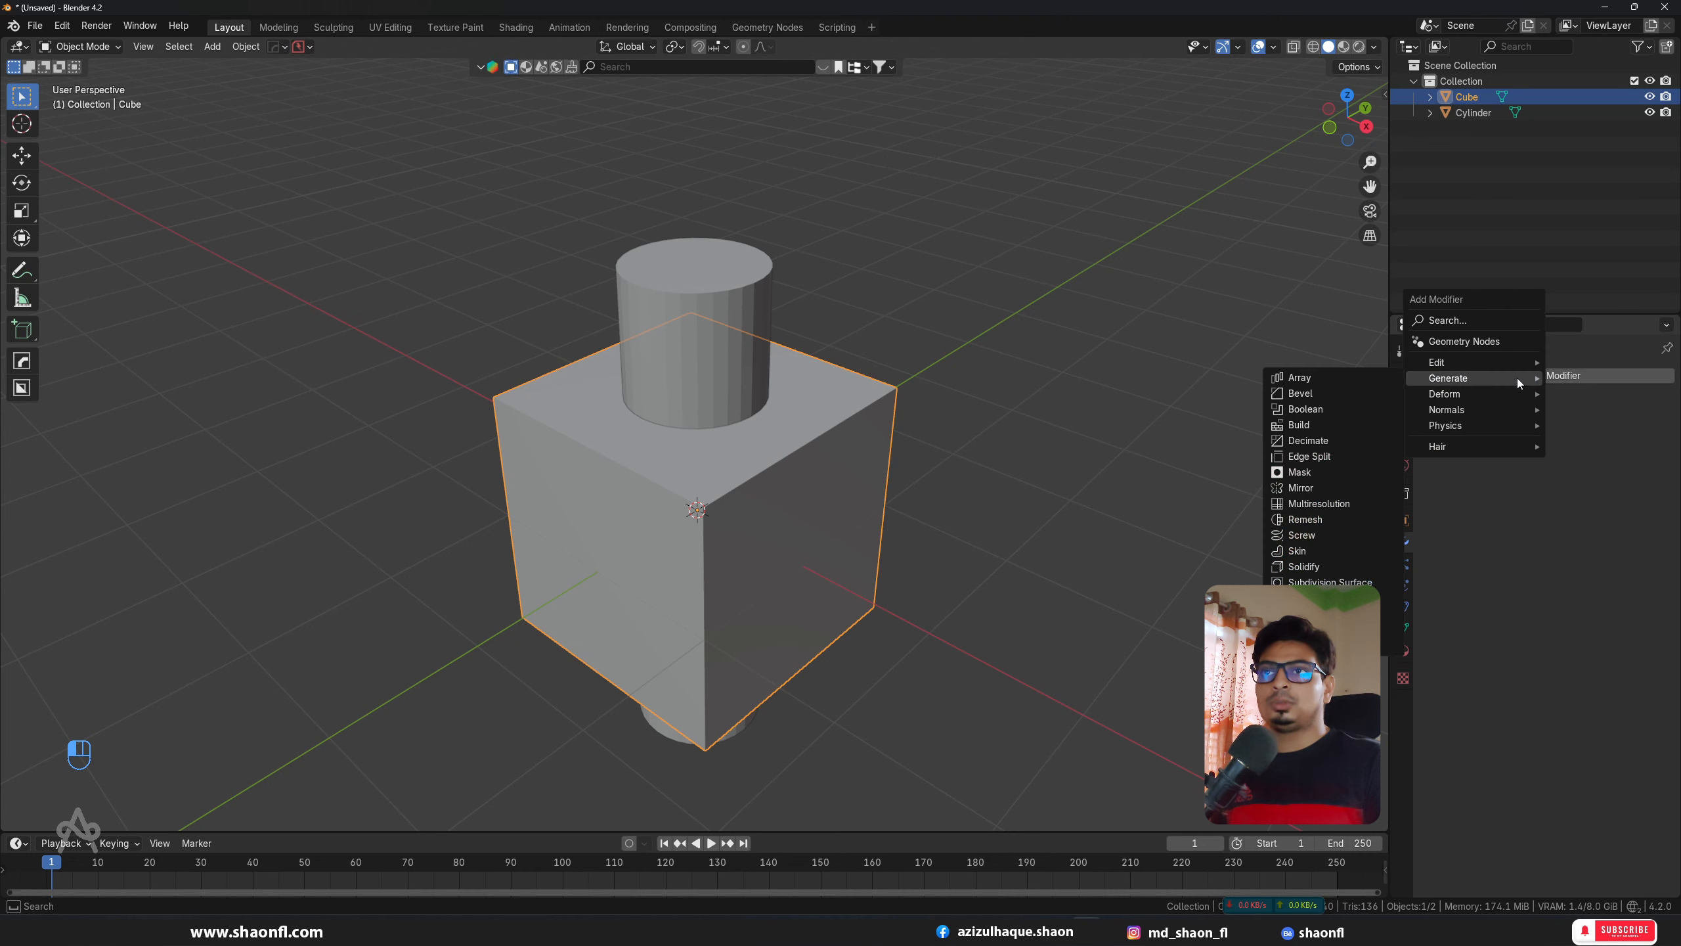
left_click(1311, 409)
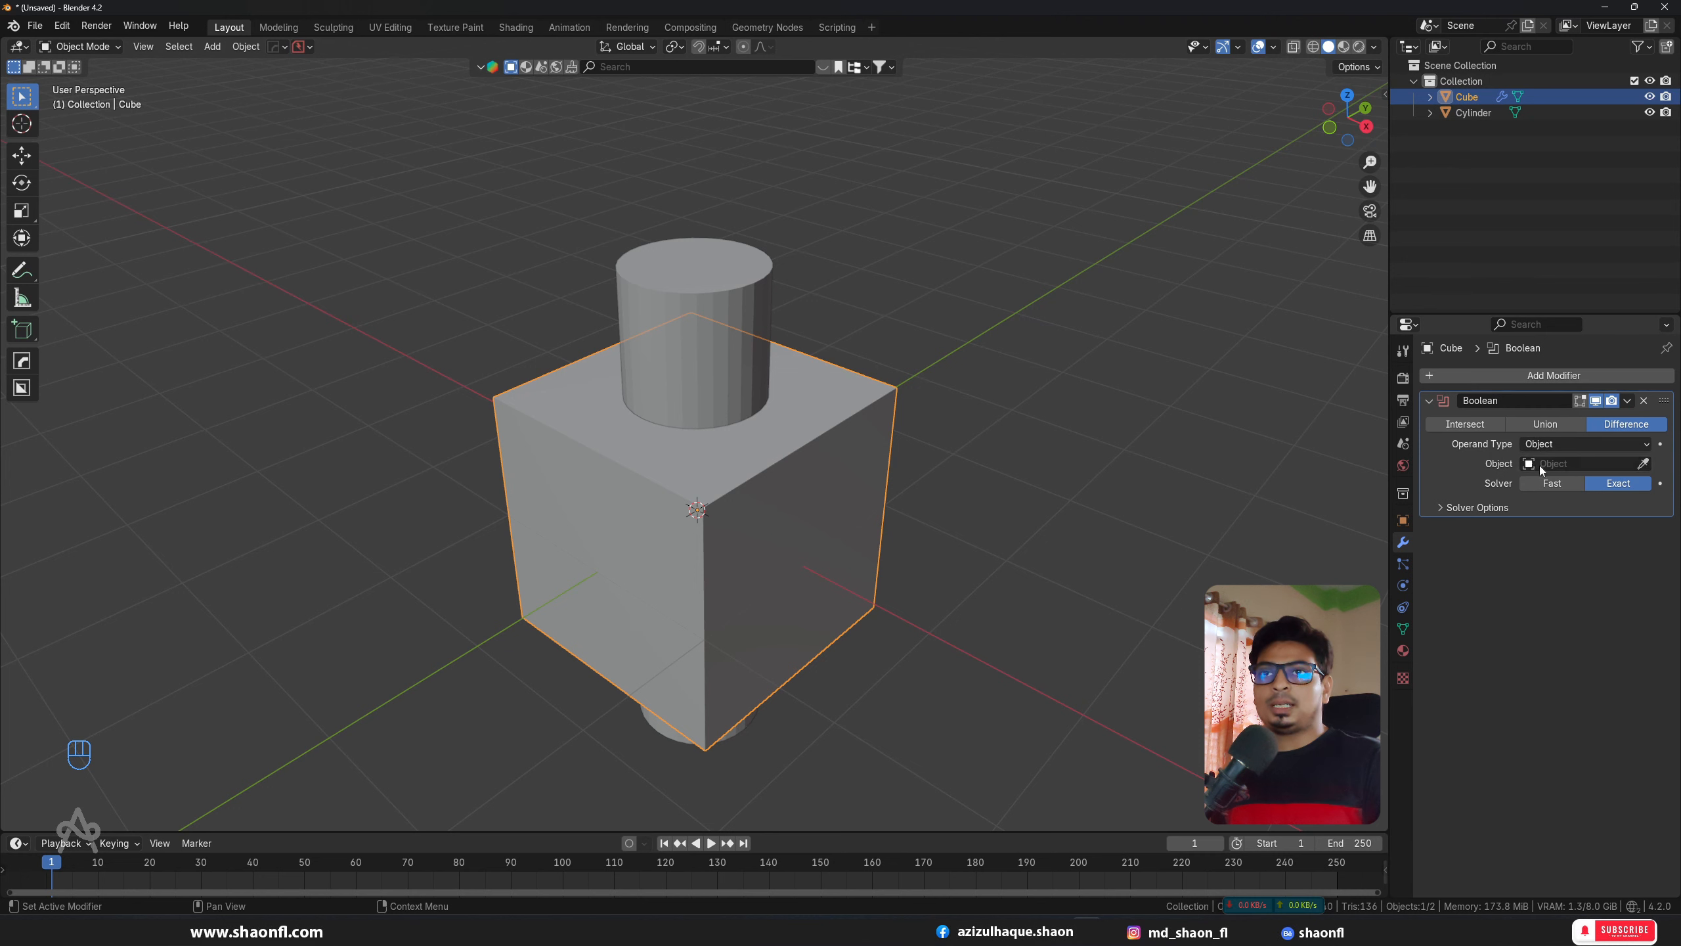
Step: Assign the cylinder as the operand object of the cube's Difference Boolean
left_click(1644, 464)
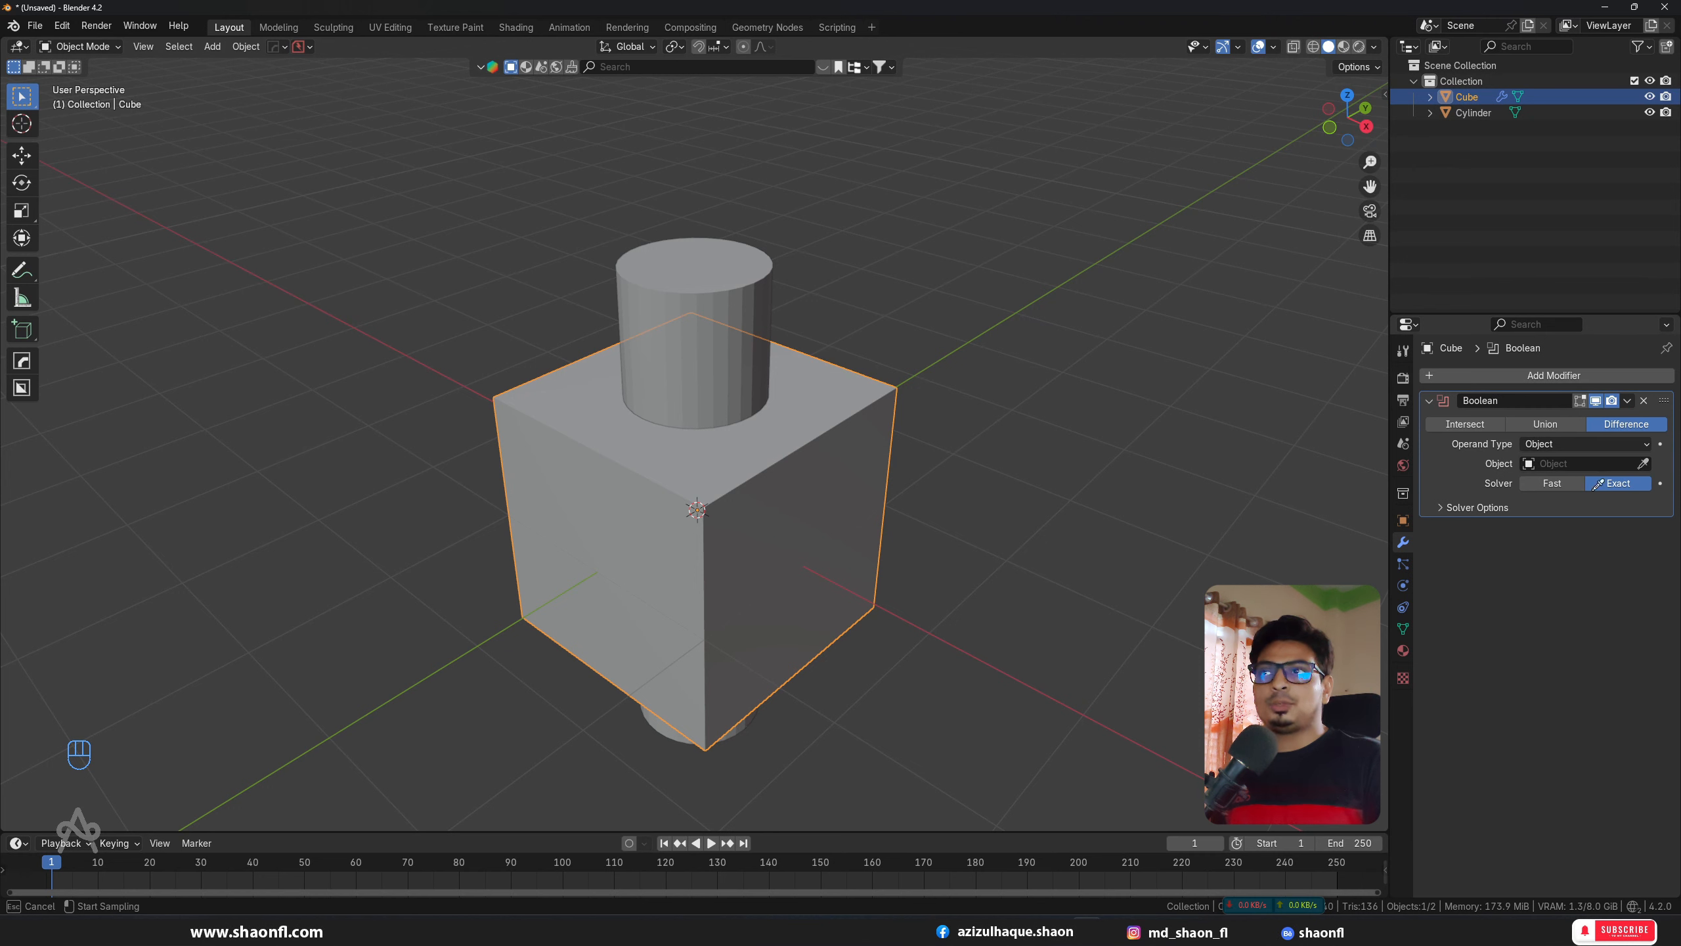
left_click(765, 270)
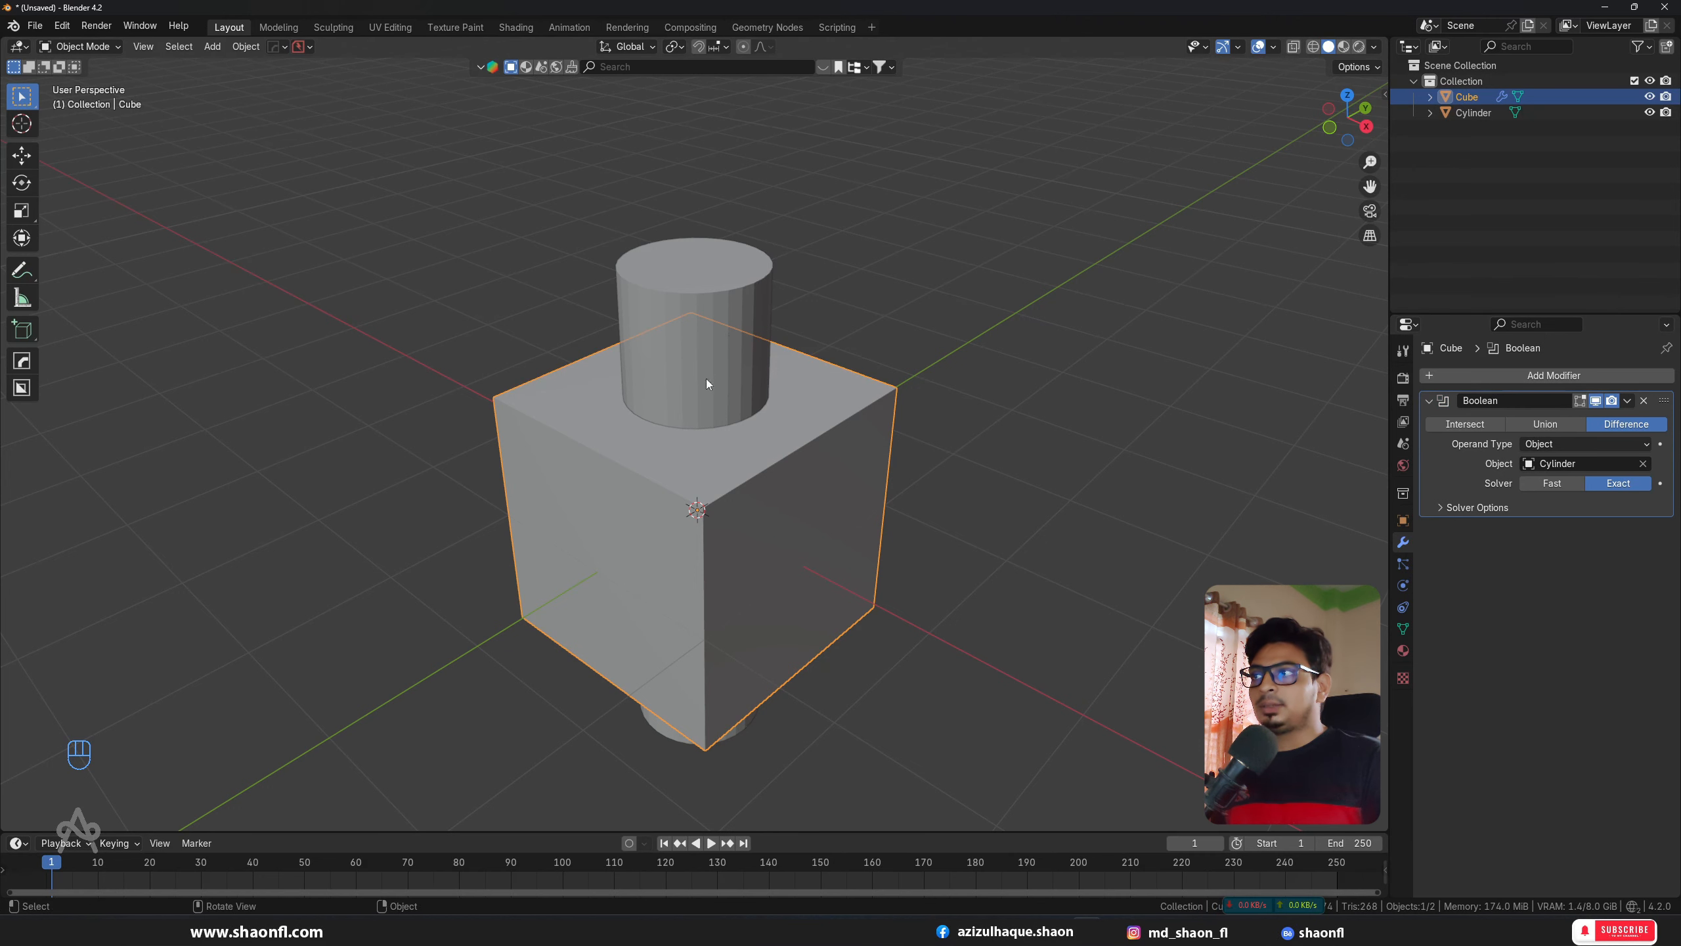
scroll(707, 379, "up", 2)
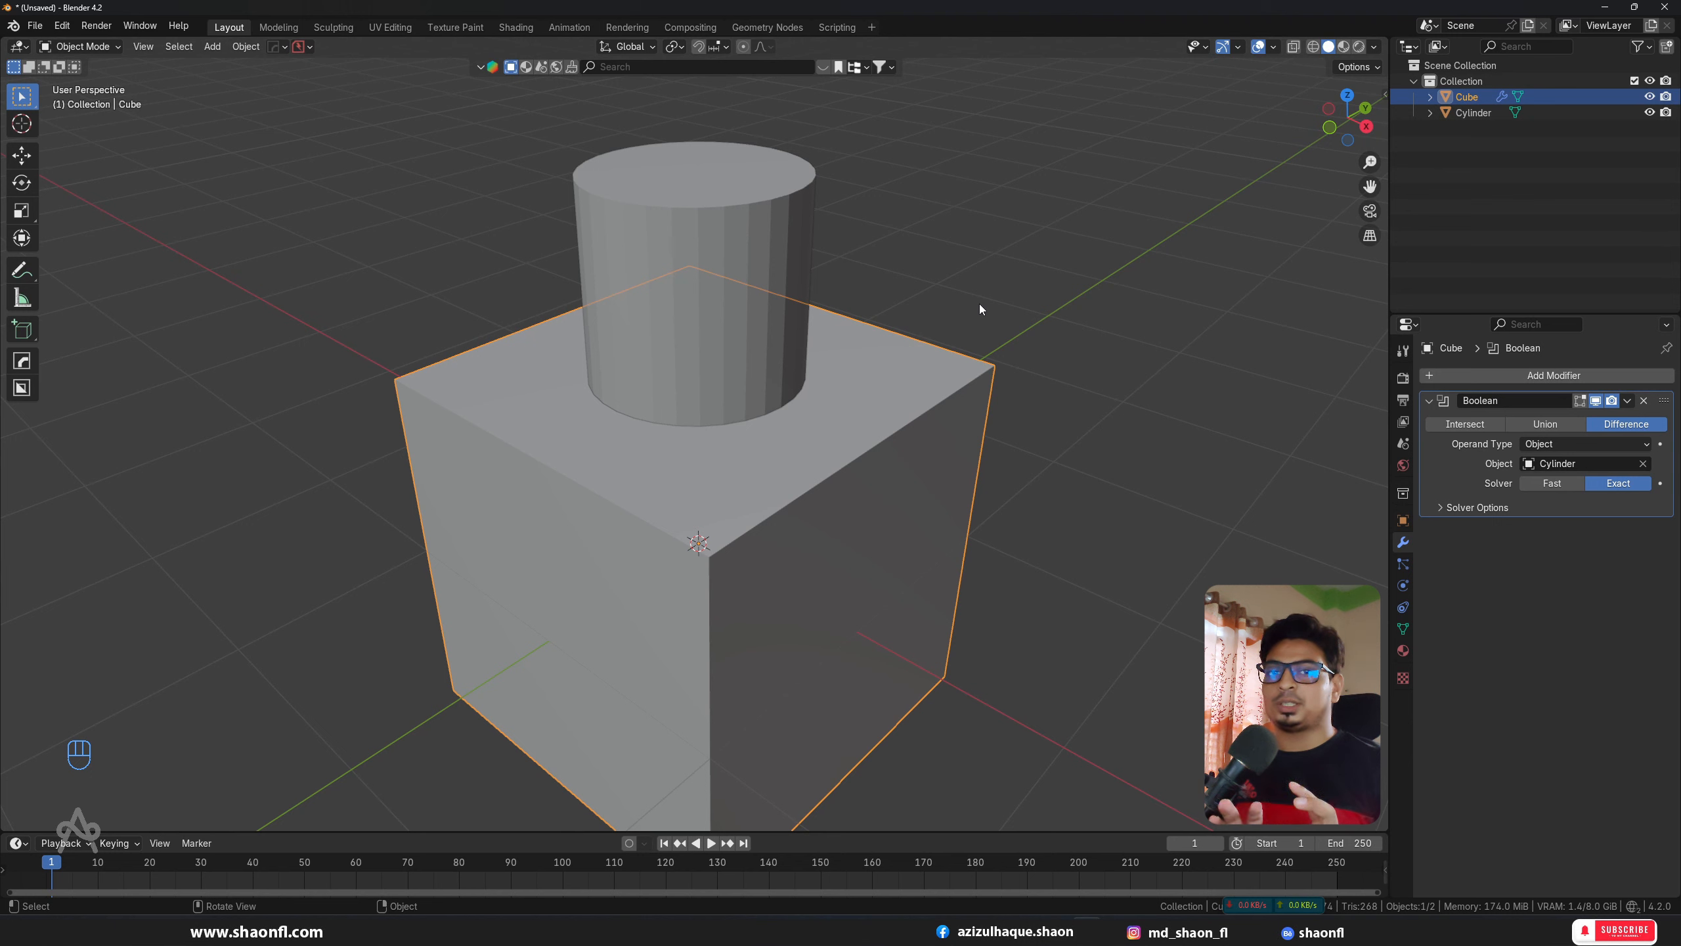
scroll(980, 308, "down", 2)
Step: Set the cylinder's viewport display to Wire
left_click(728, 289)
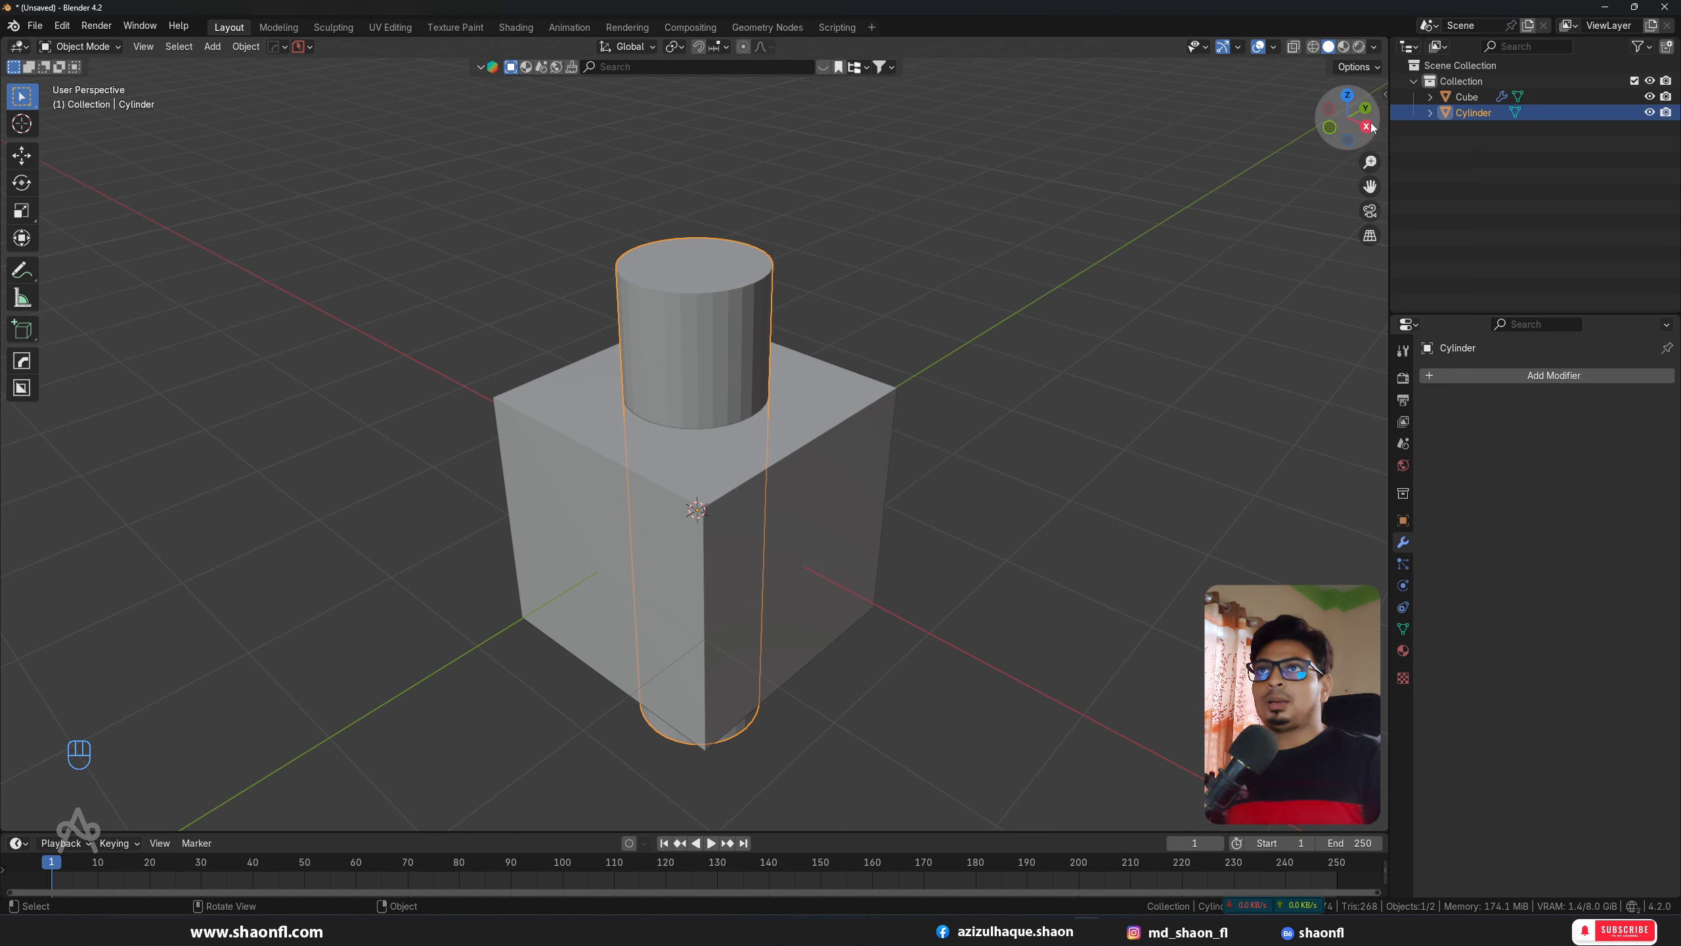
left_click(1403, 522)
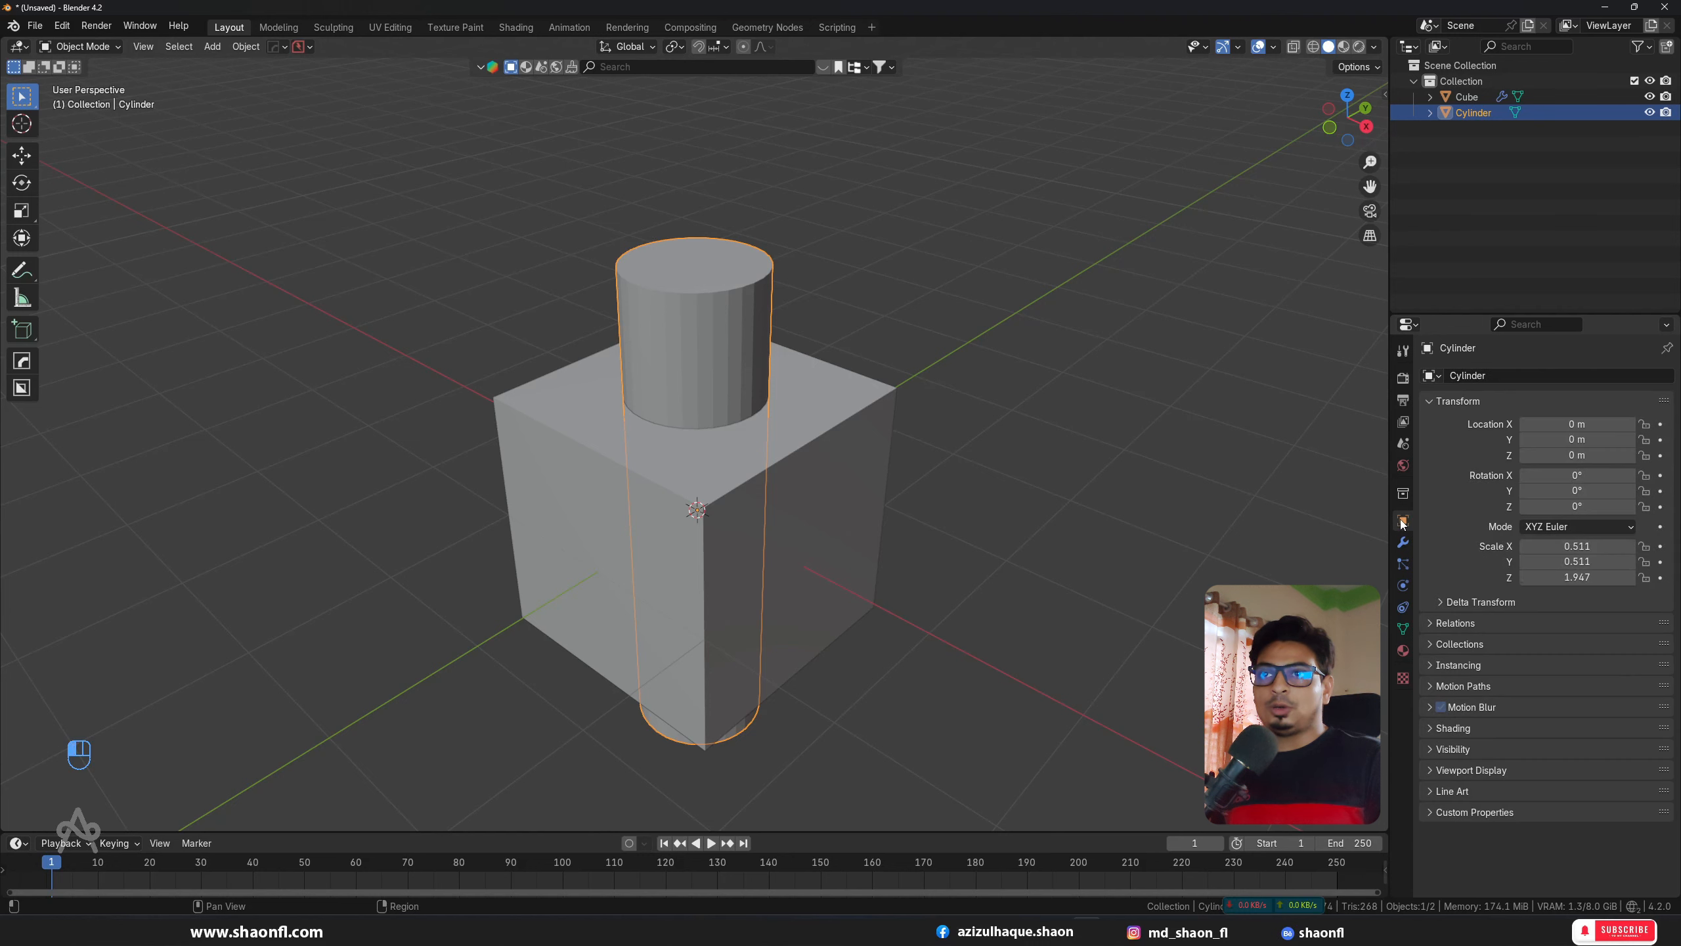
left_click(1460, 771)
scroll(1568, 737, "down", 4)
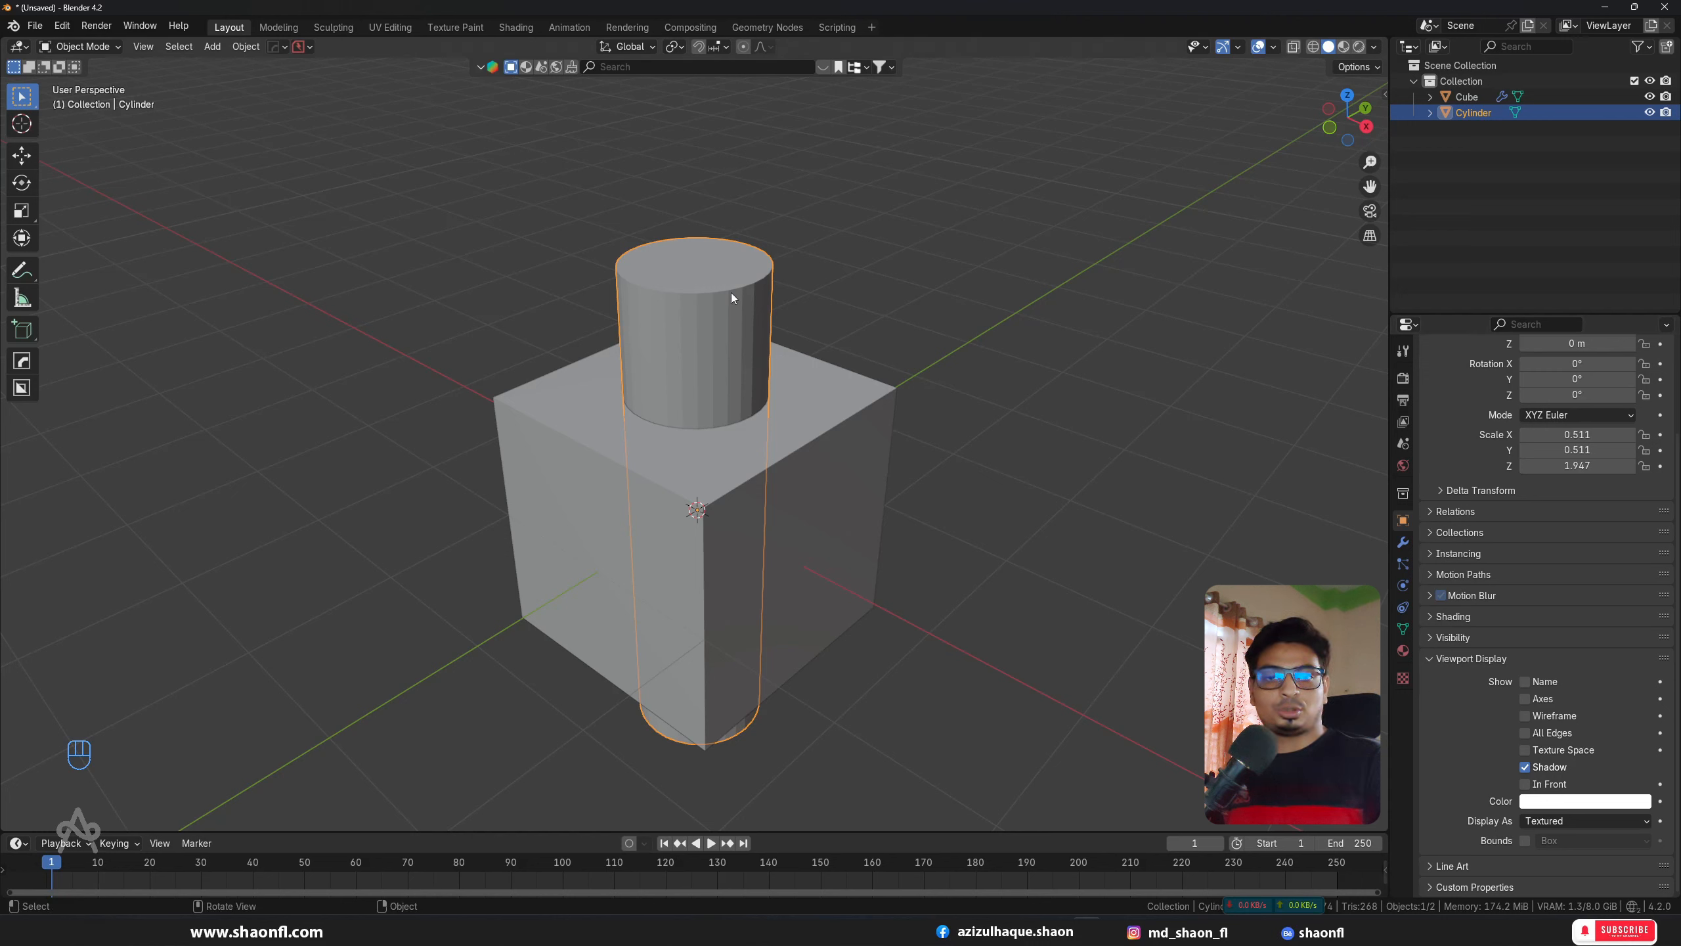
left_click(1563, 820)
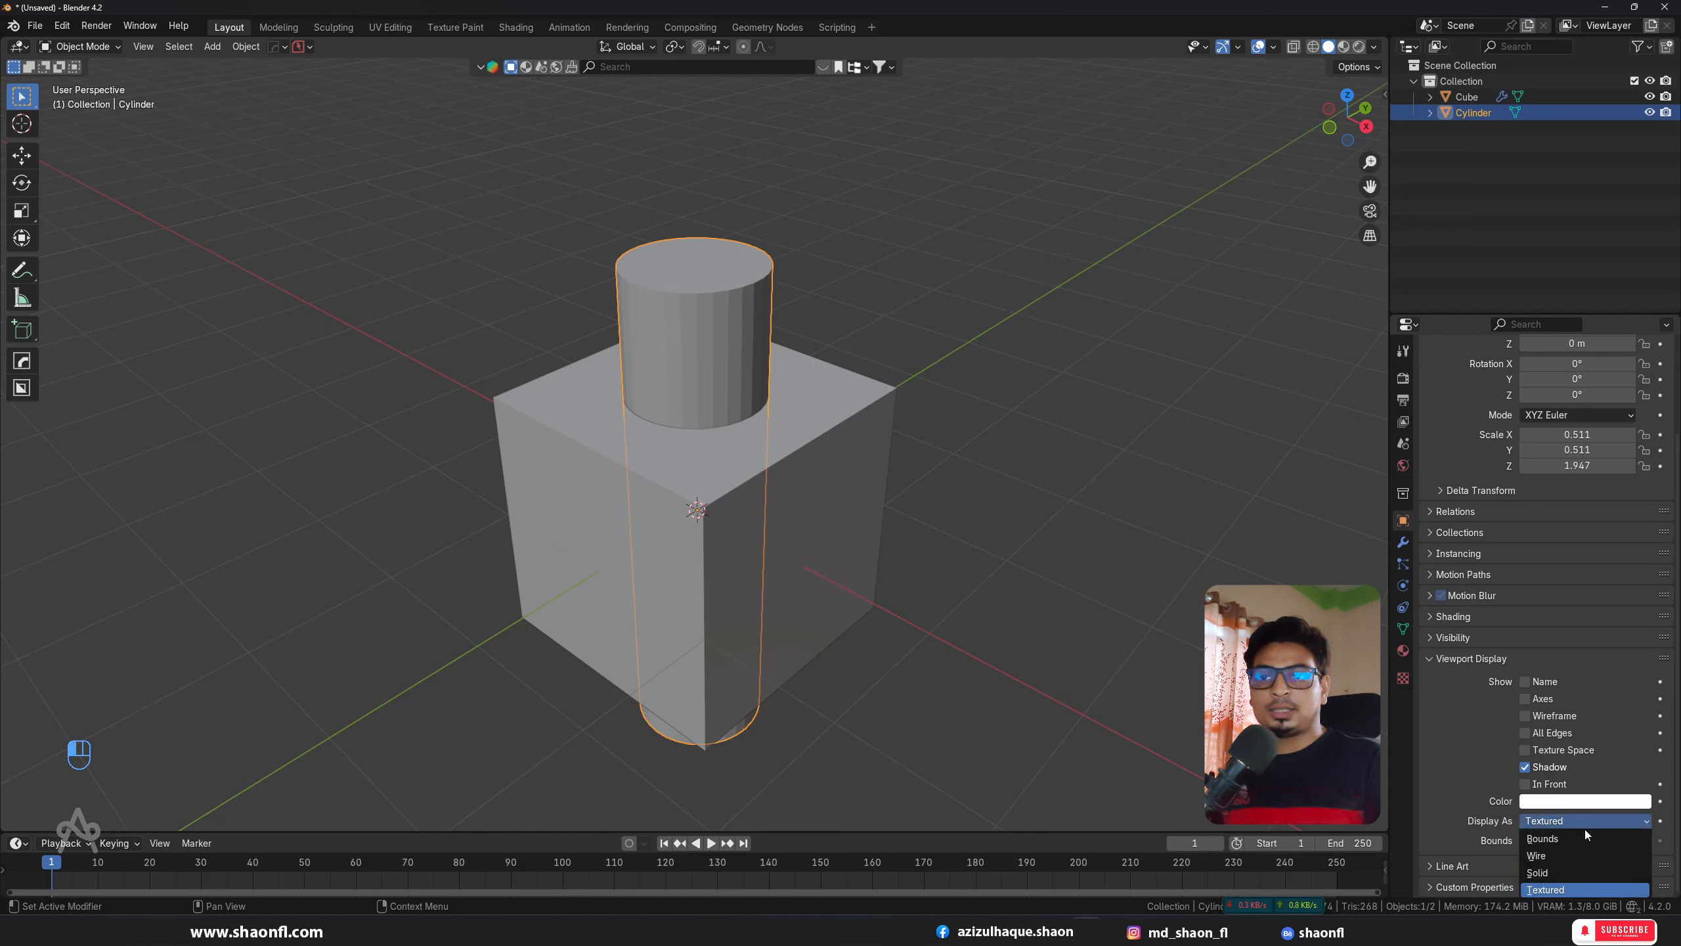
left_click(1544, 857)
Step: Examine the Boolean cut in the cube's top around the wireframe cylinder, and deselect everything
scroll(721, 385, "up", 5)
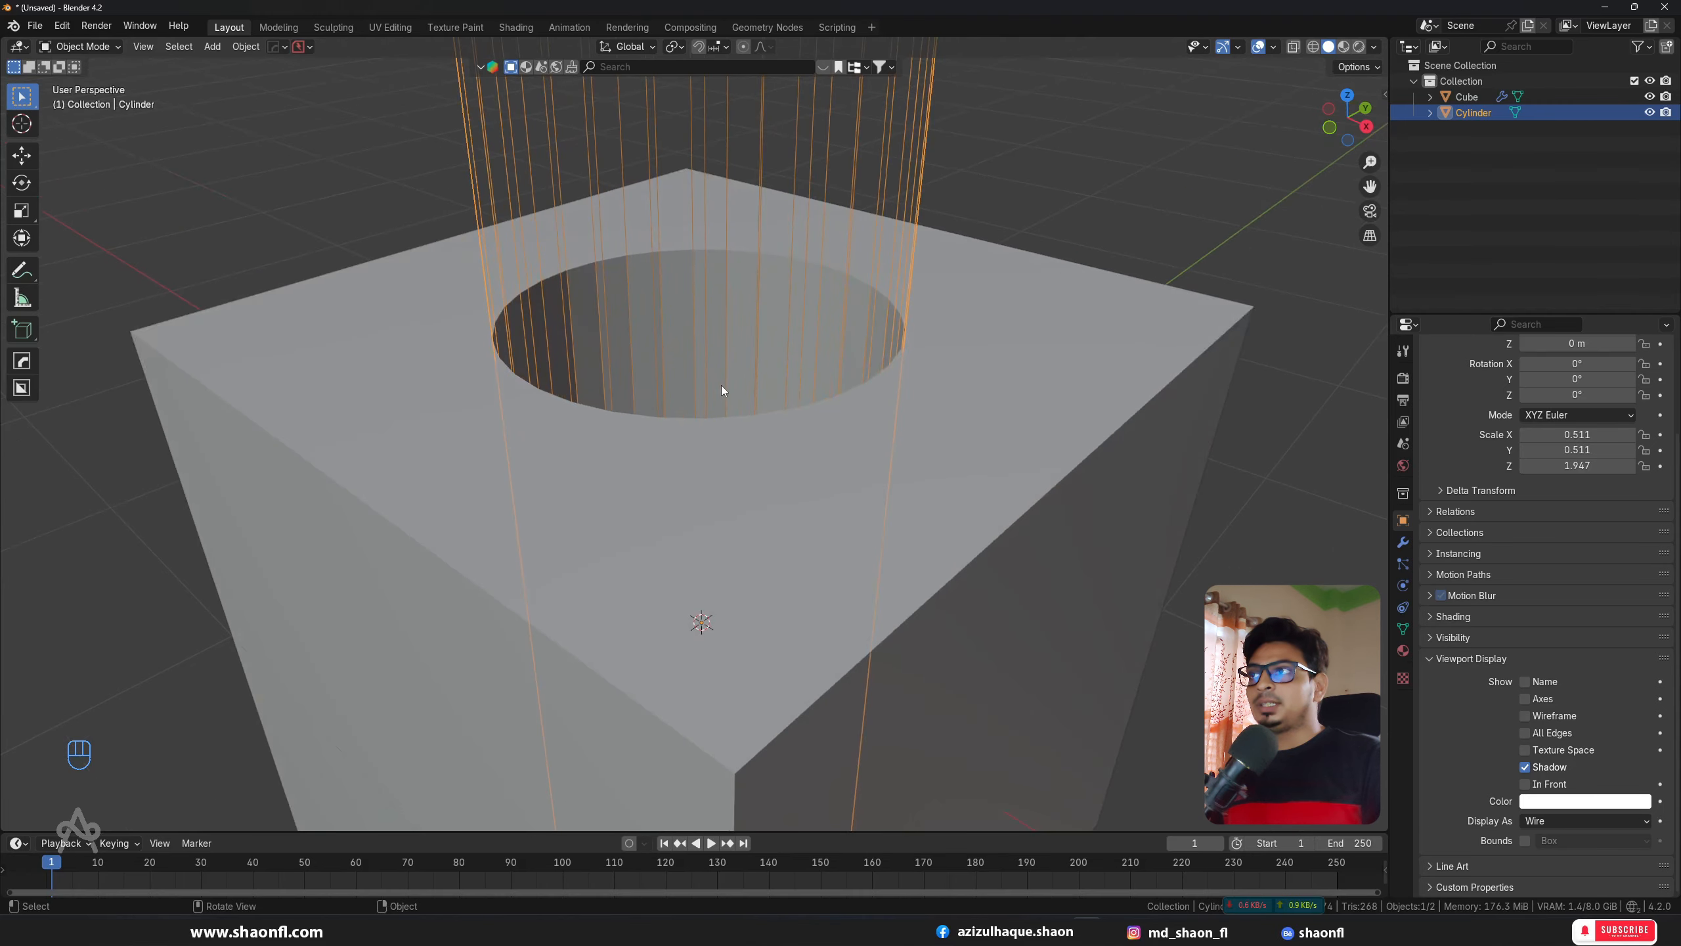
scroll(721, 385, "down", 5)
scroll(770, 364, "up", 2)
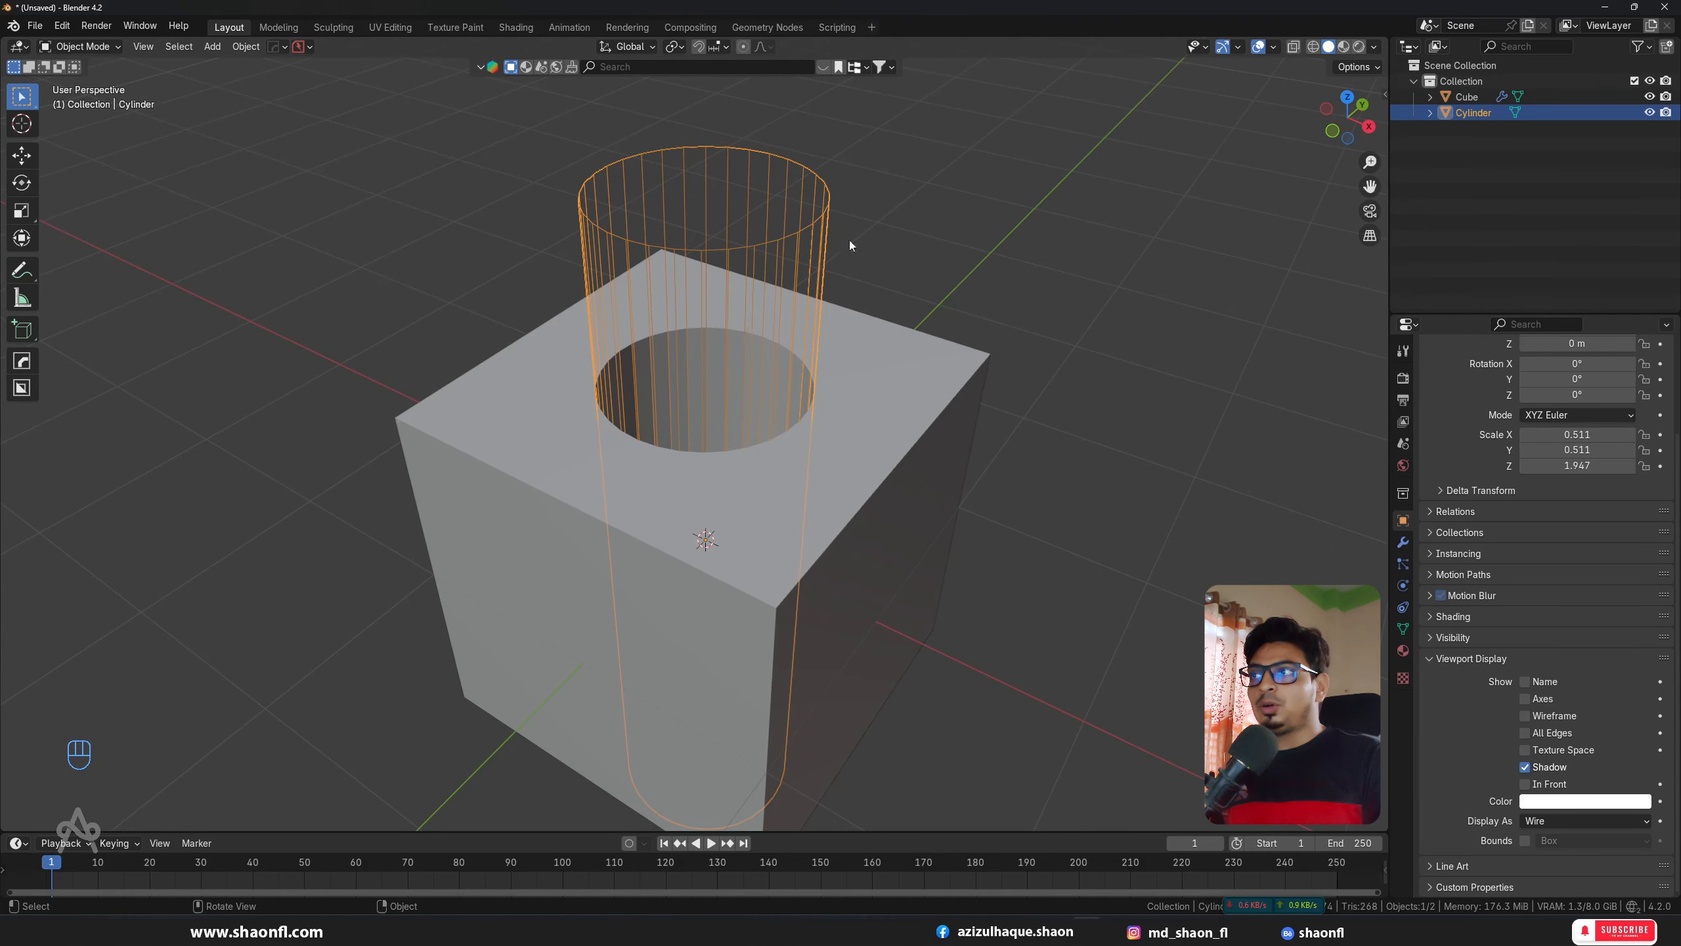
scroll(781, 304, "down", 3)
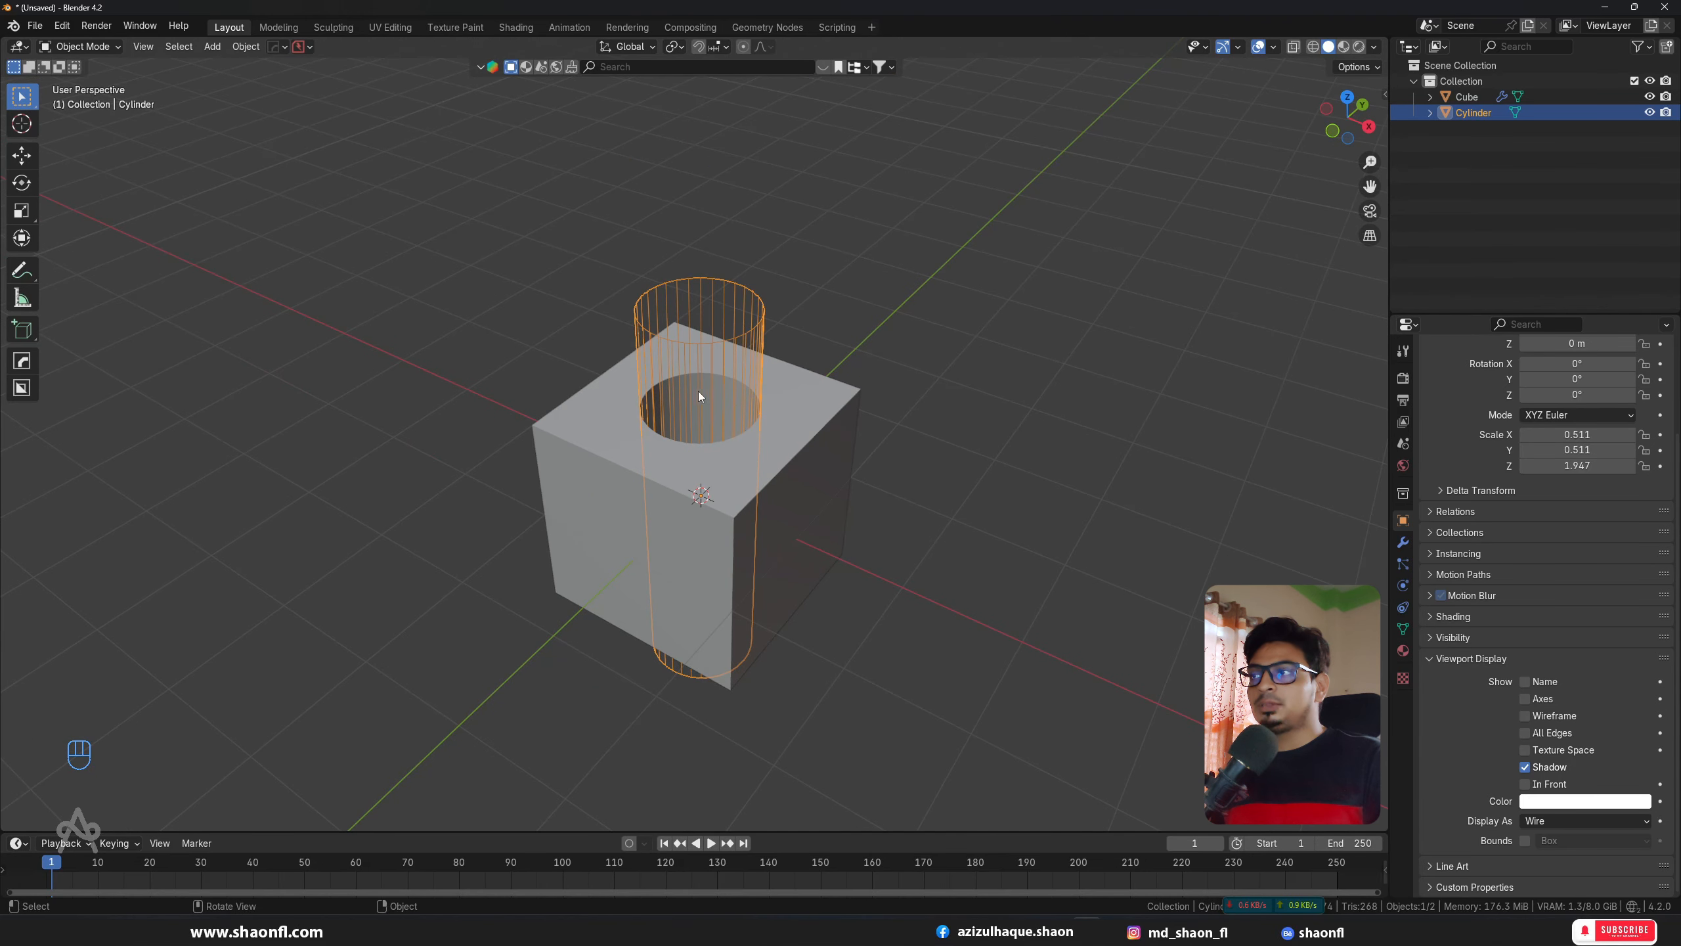
mouse_move(699, 392)
middle_mouse_down("alt")
mouse_move(727, 494)
mouse_move(701, 395)
middle_mouse_up("alt")
key("alt+a")
scroll(701, 394, "up", 3)
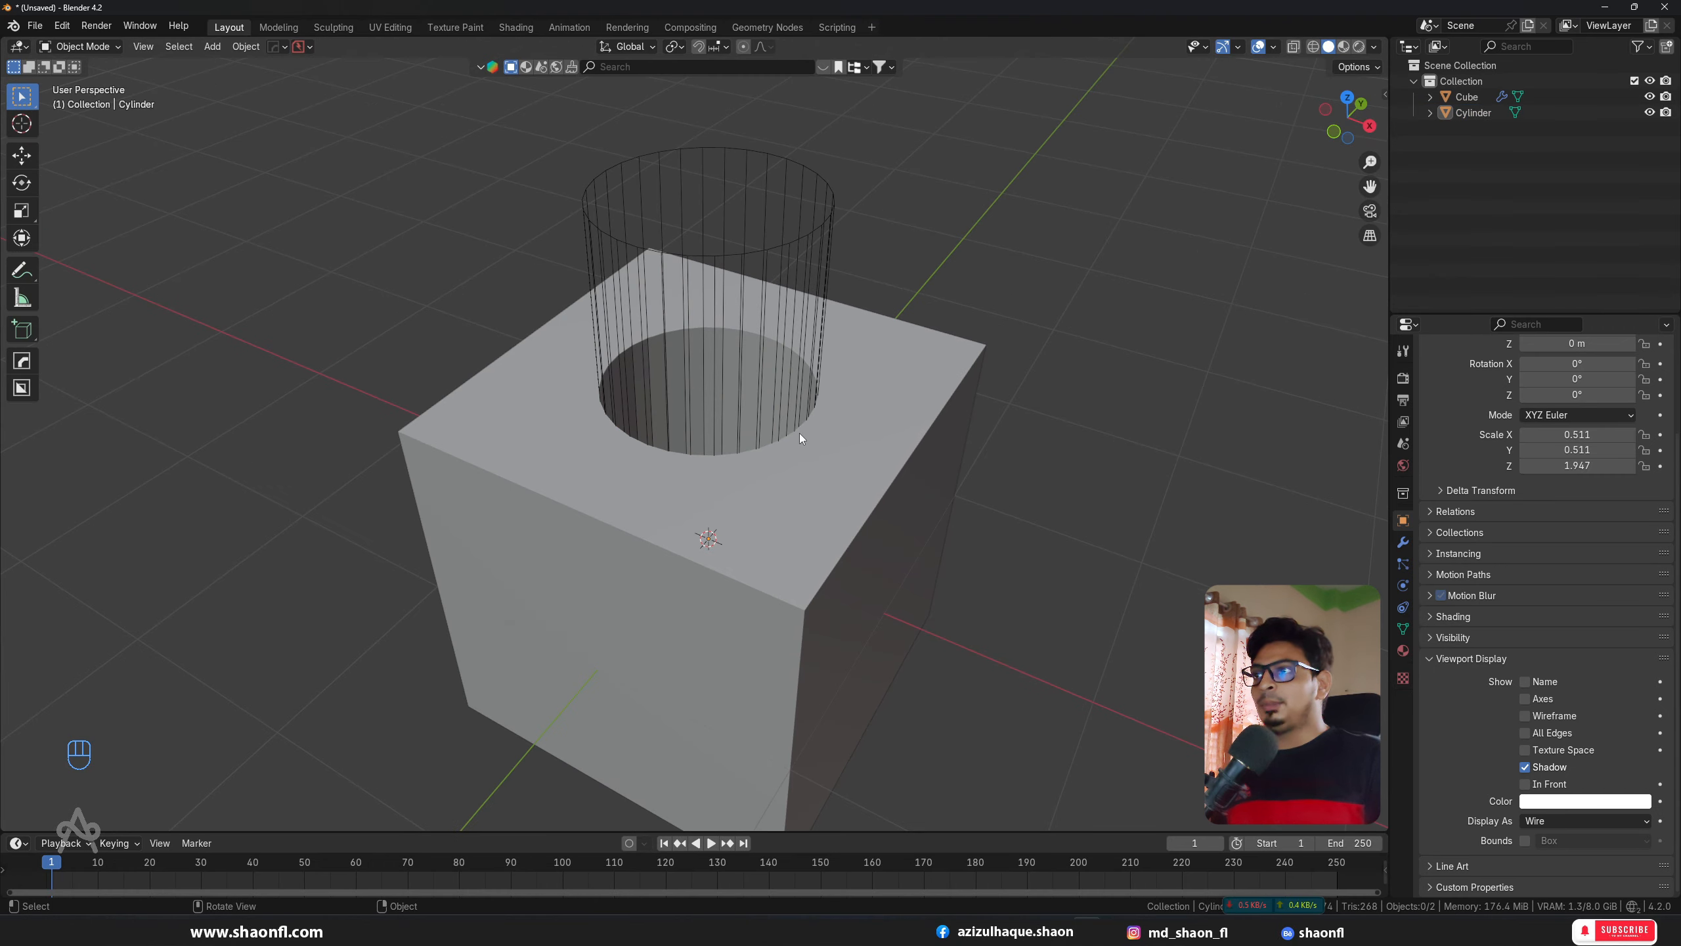
left_click(863, 452)
key("g")
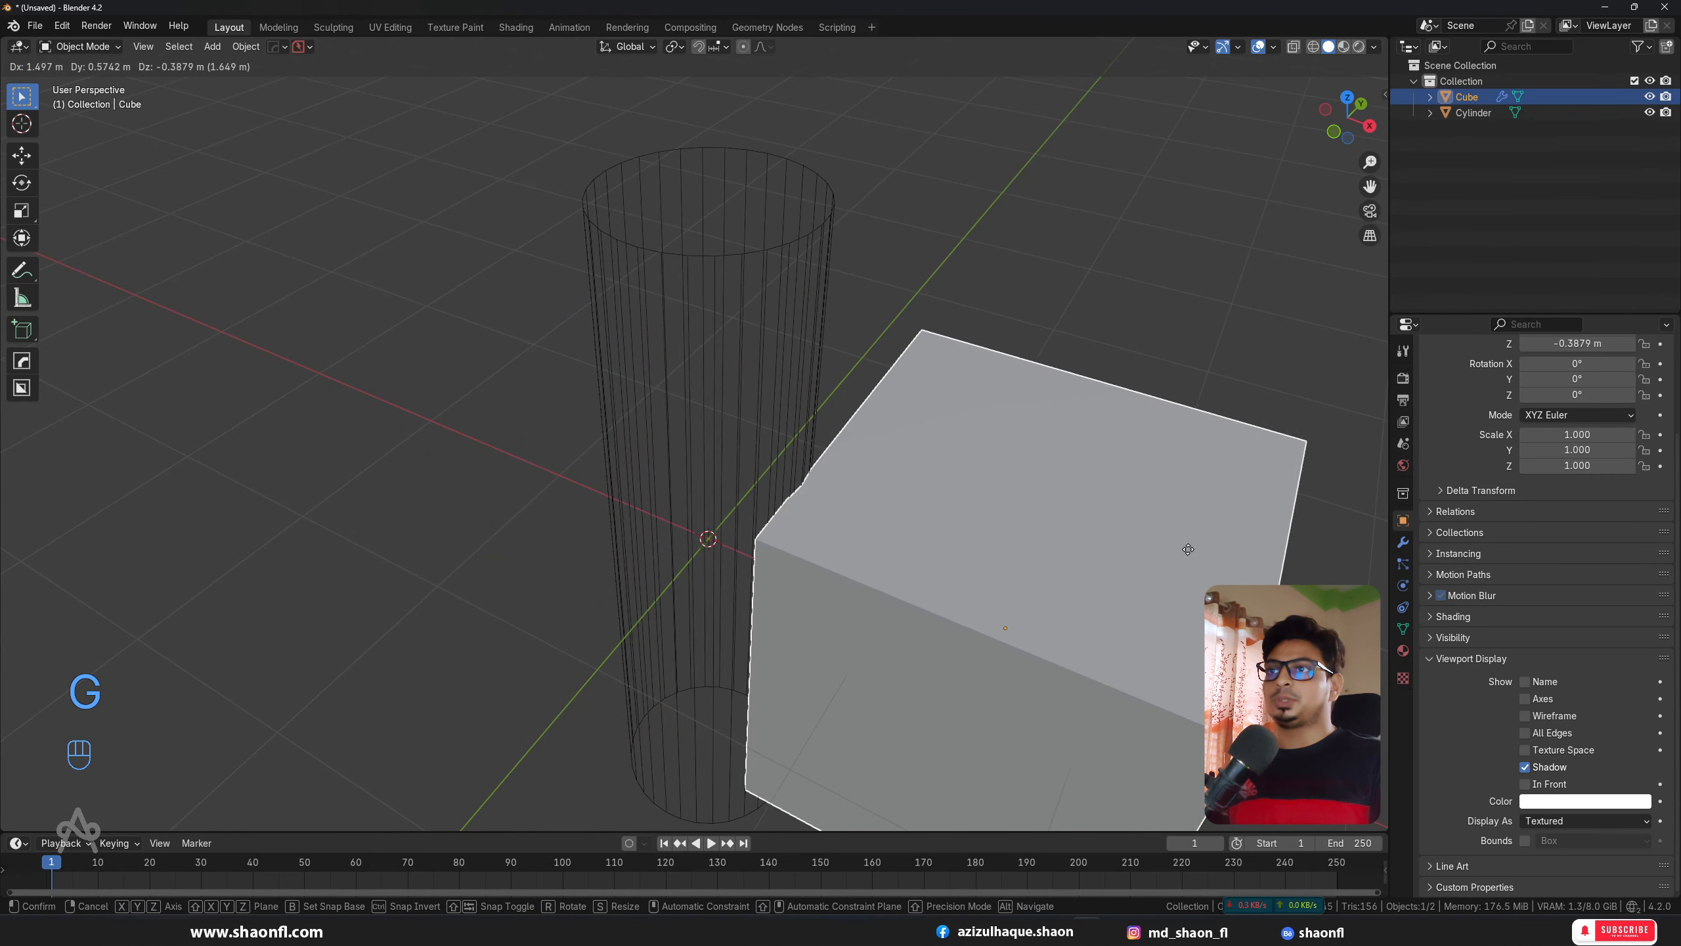
right_click(1209, 558)
key("alt+a")
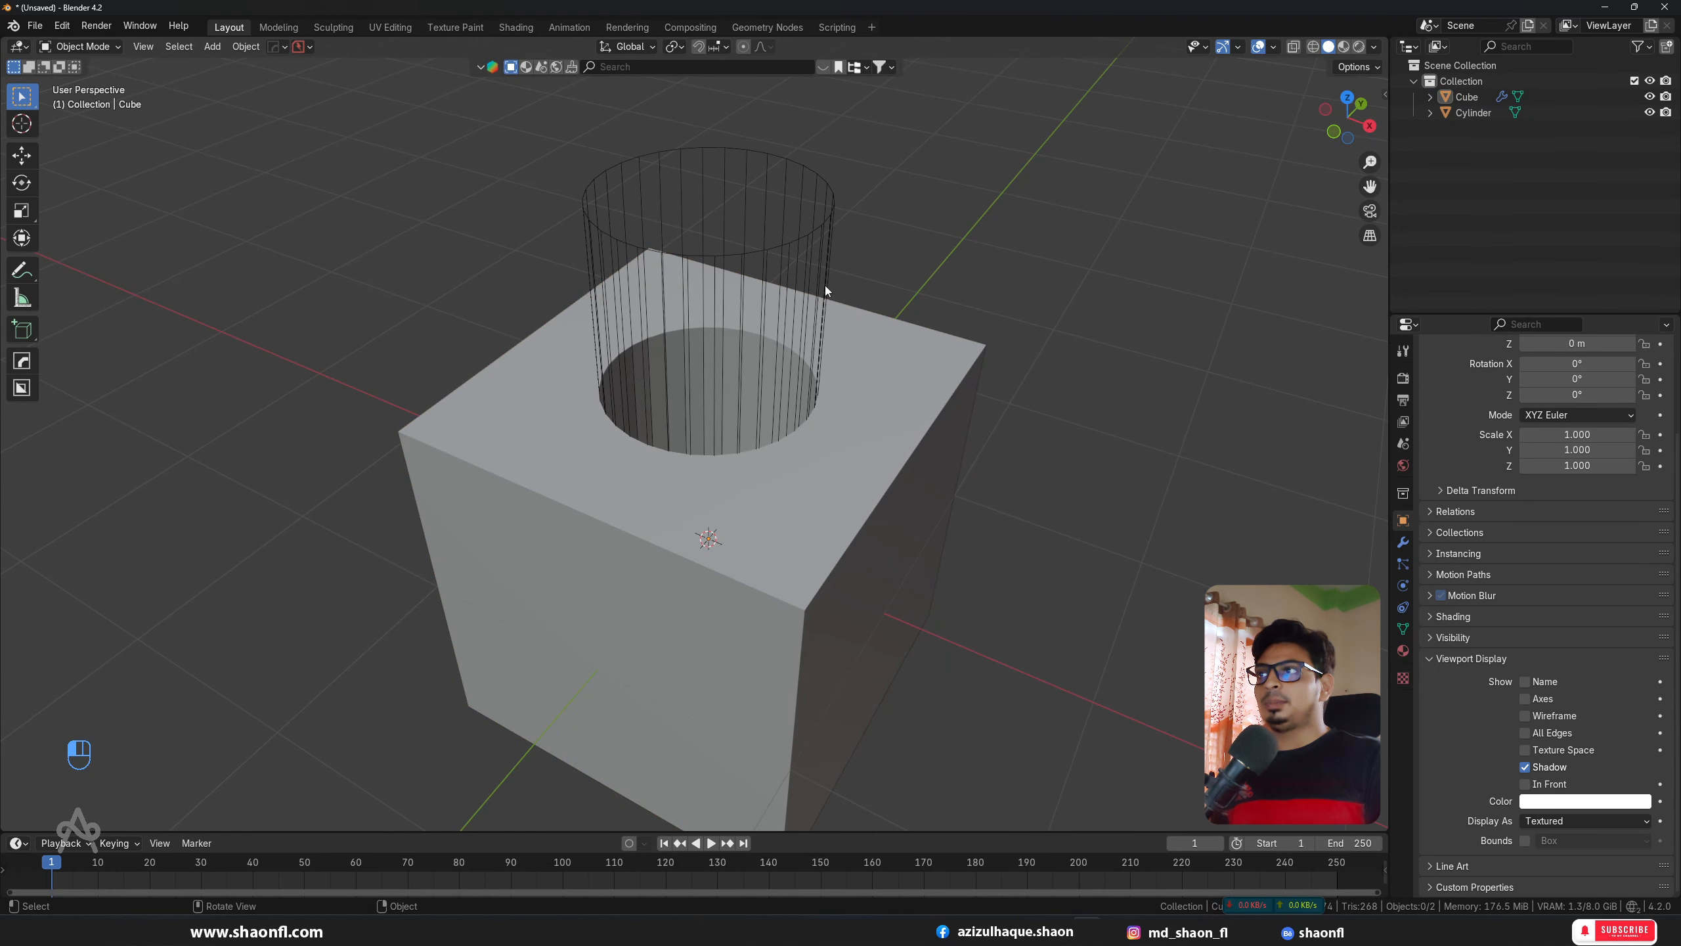
Step: Move the wireframe cylinder along X until it overlaps the cube's side face, and check the cut from above
left_click(773, 330)
left_click(21, 155)
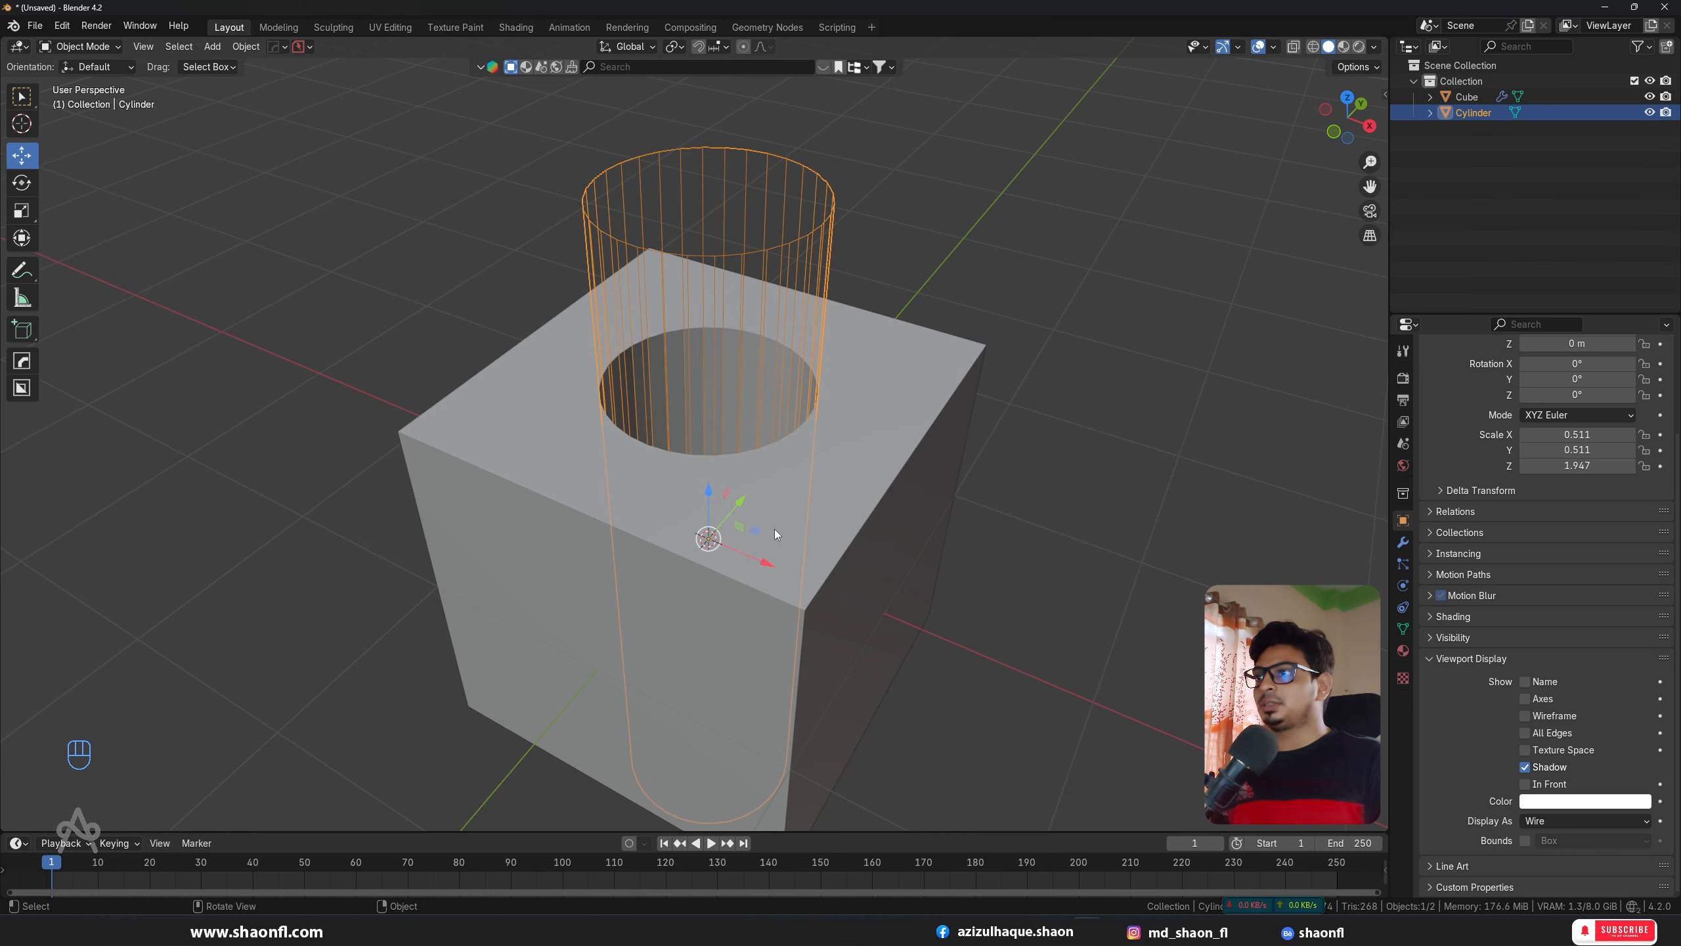
left_click_drag(765, 559, 914, 576)
key("KP_7")
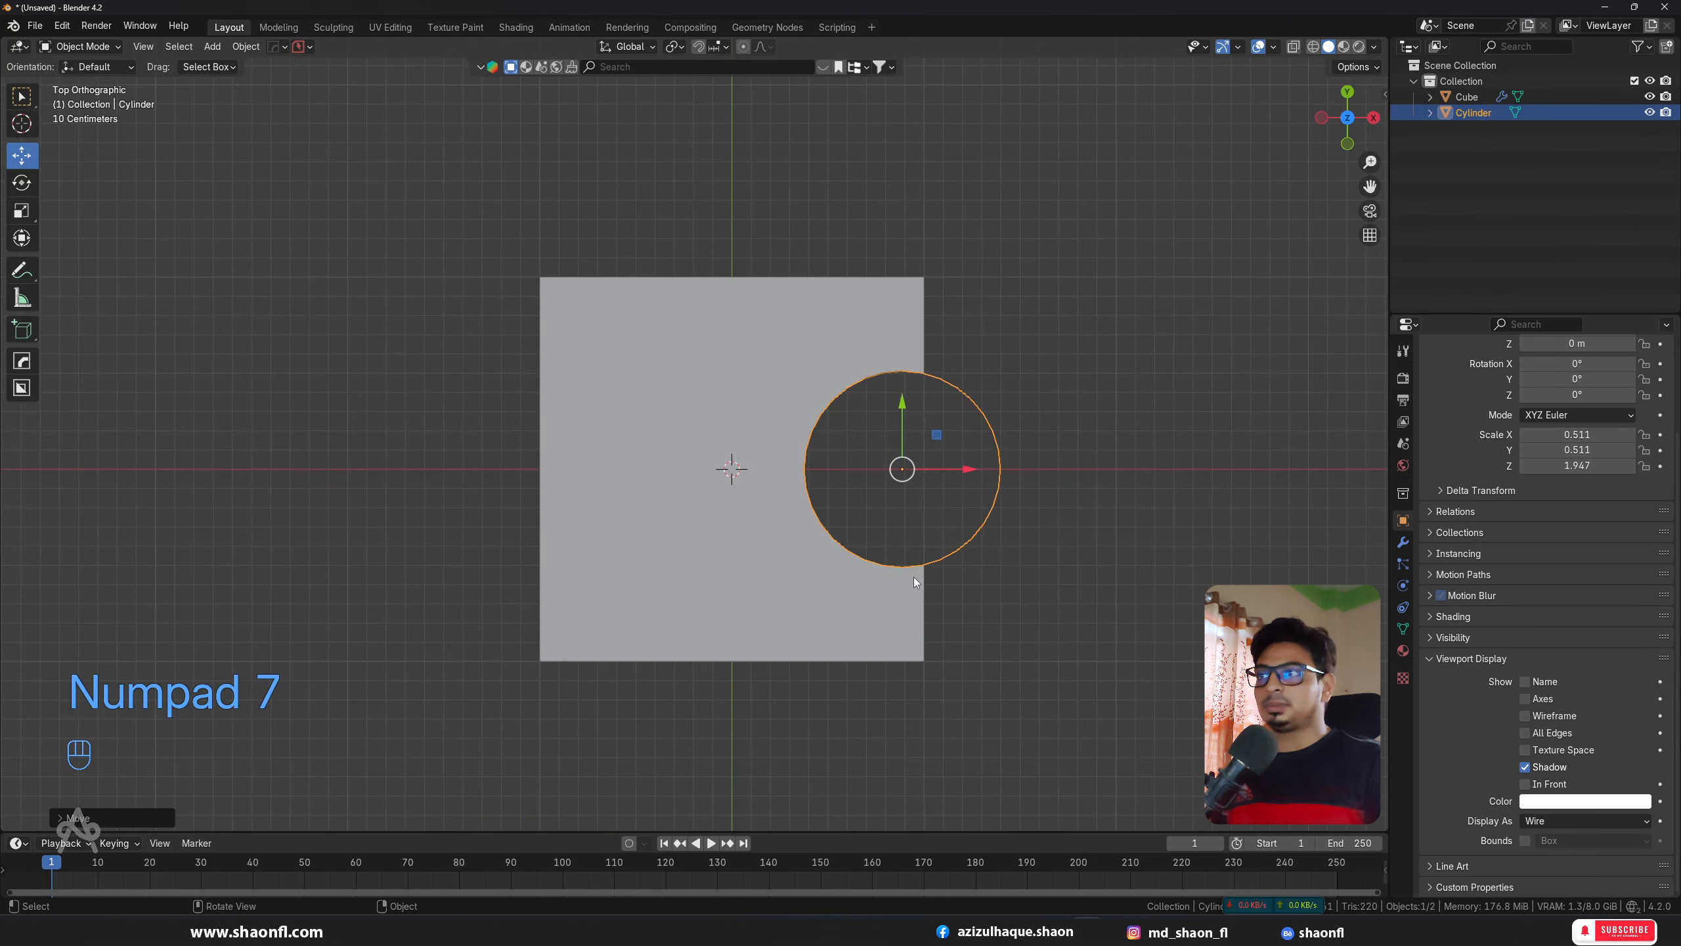
middle_click_drag(914, 577, 859, 336, "alt")
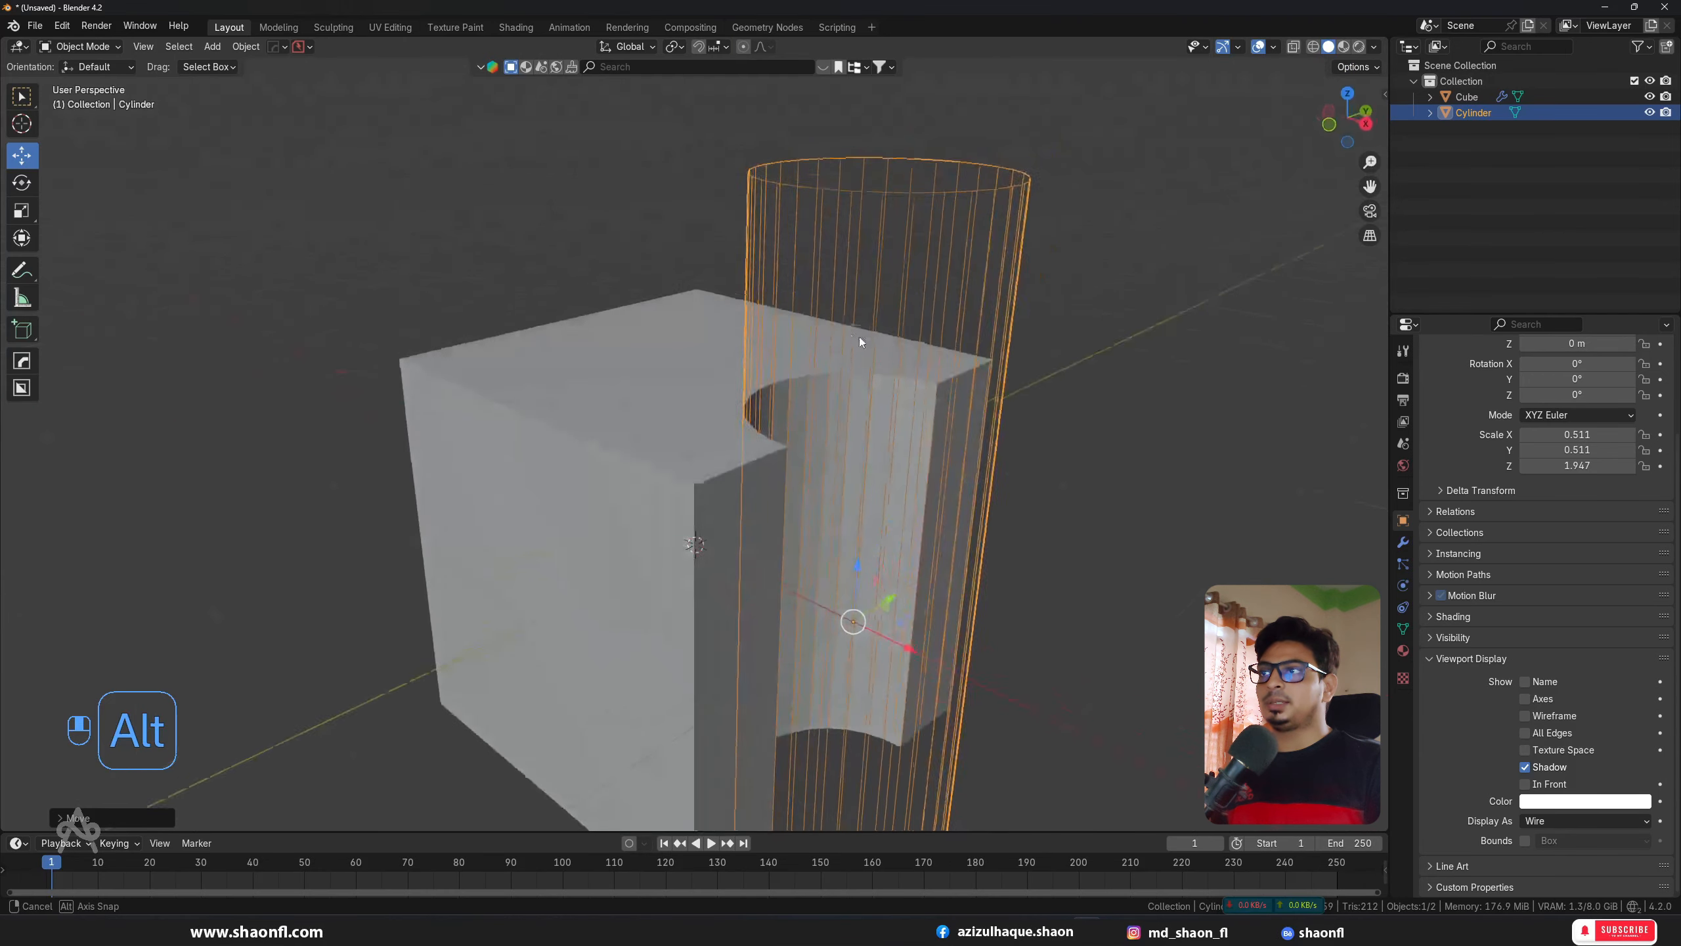
scroll(862, 335, "down", 3)
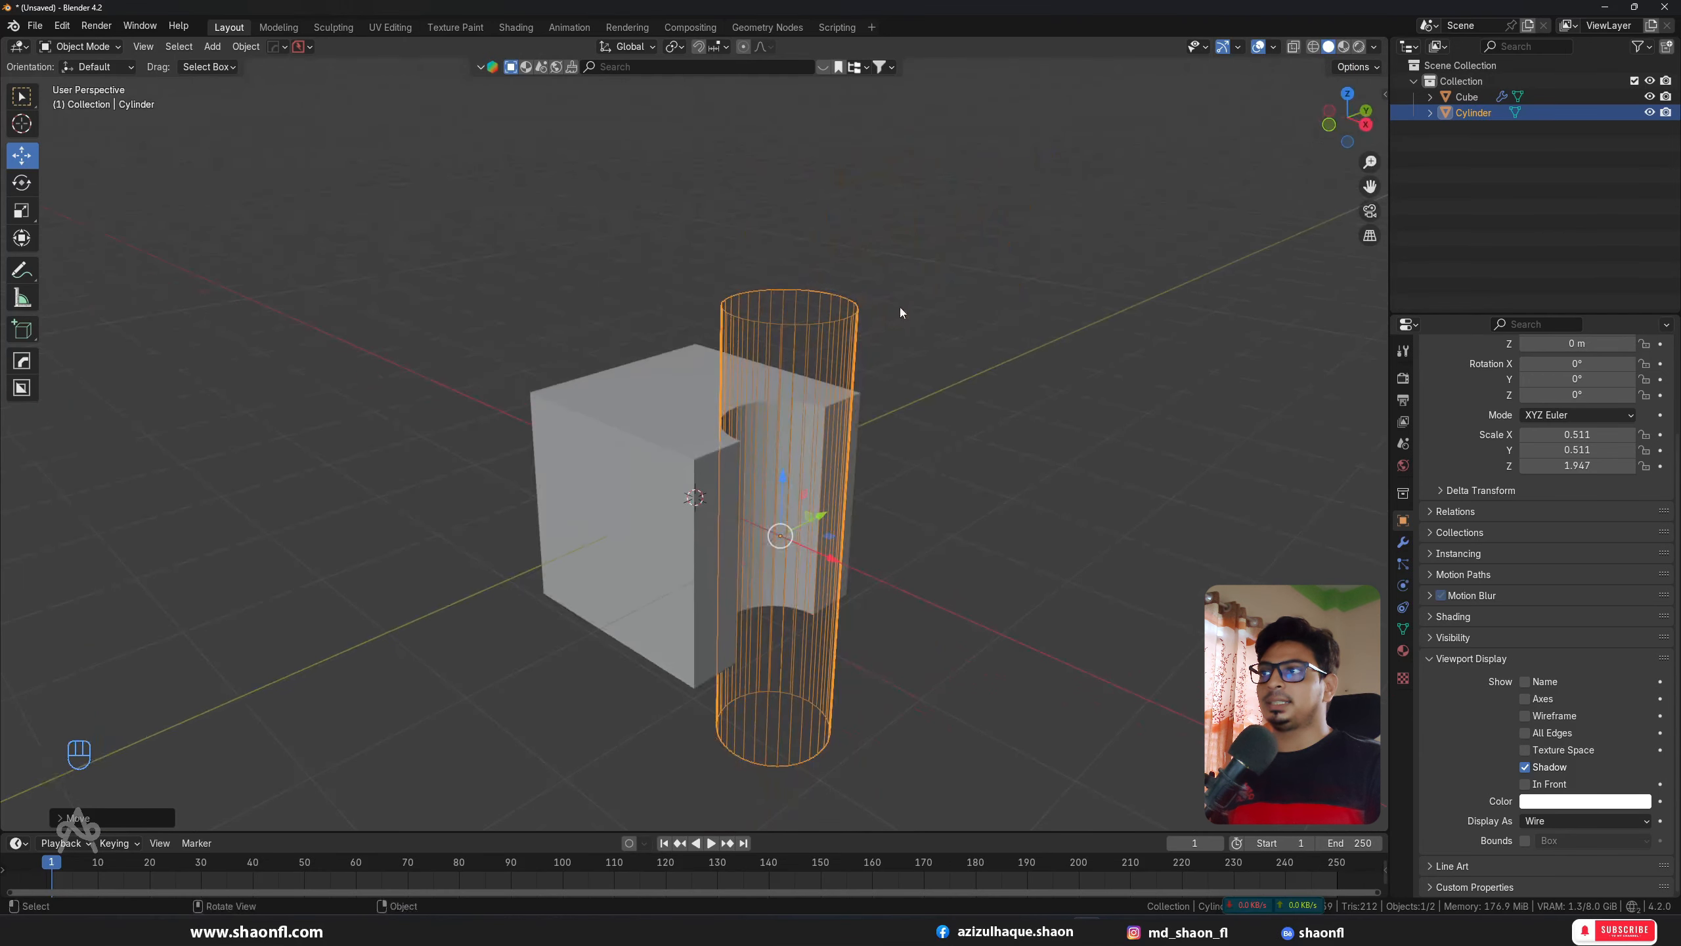
Step: Hide the cylinder in the viewport and select the cube to inspect the notch in its side
left_click(1650, 113)
middle_click_drag(982, 436, 722, 490, "alt")
scroll(683, 458, "up", 4)
left_click(682, 453)
scroll(683, 453, "down", 4)
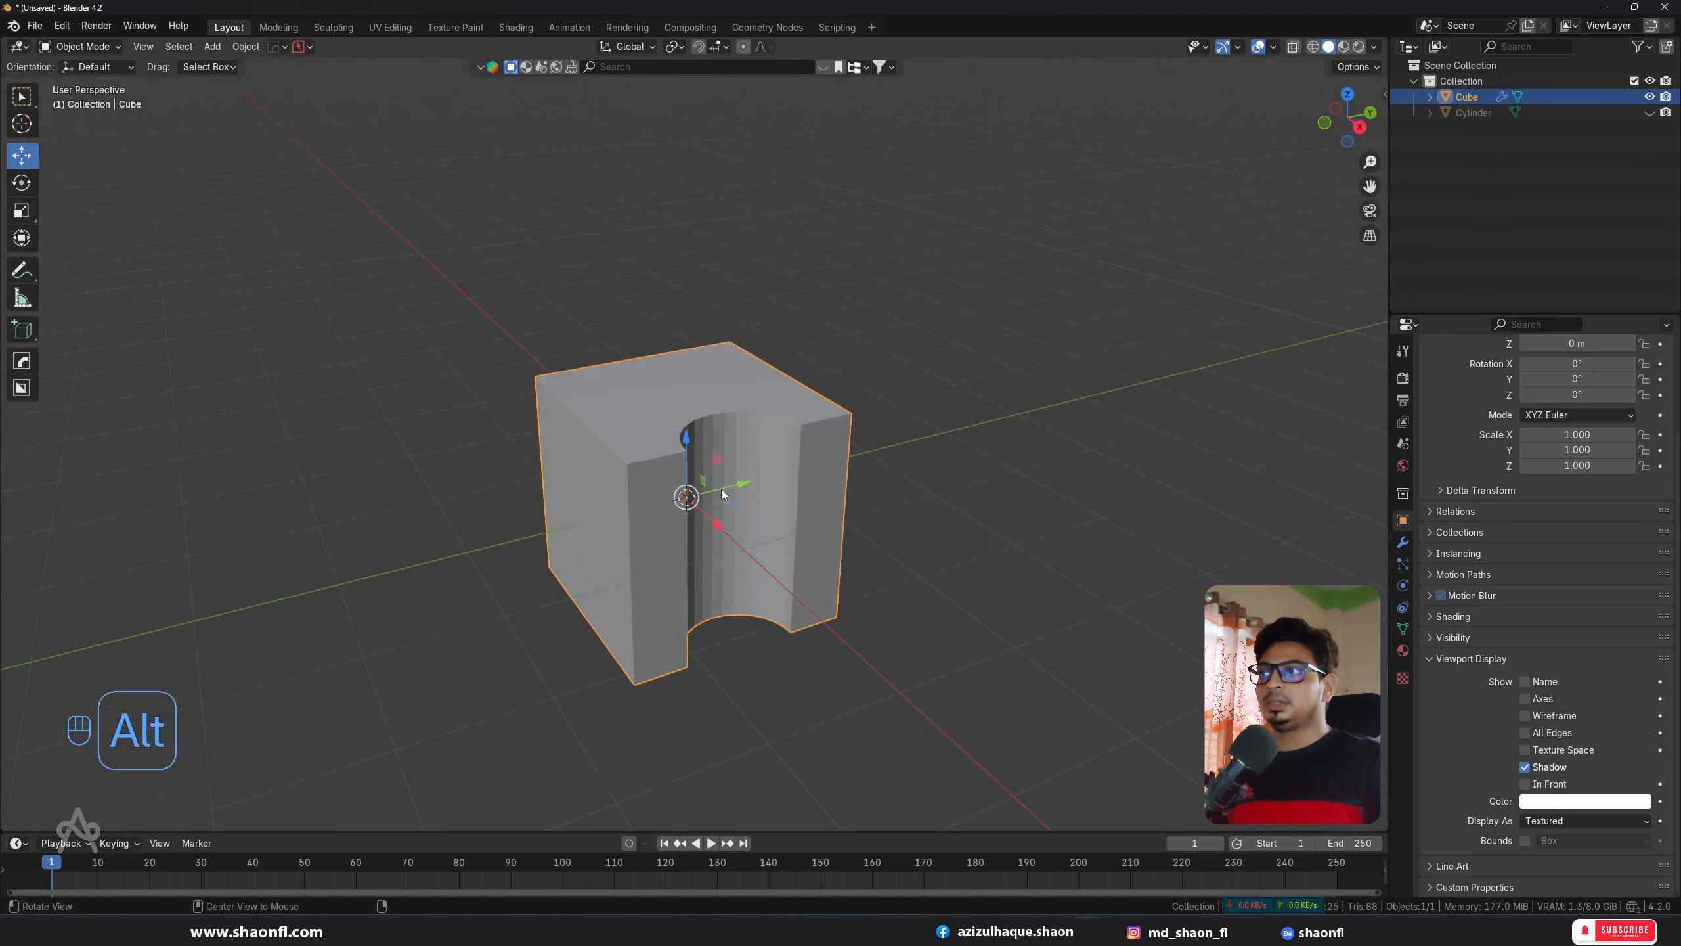
key("g")
right_click(722, 468)
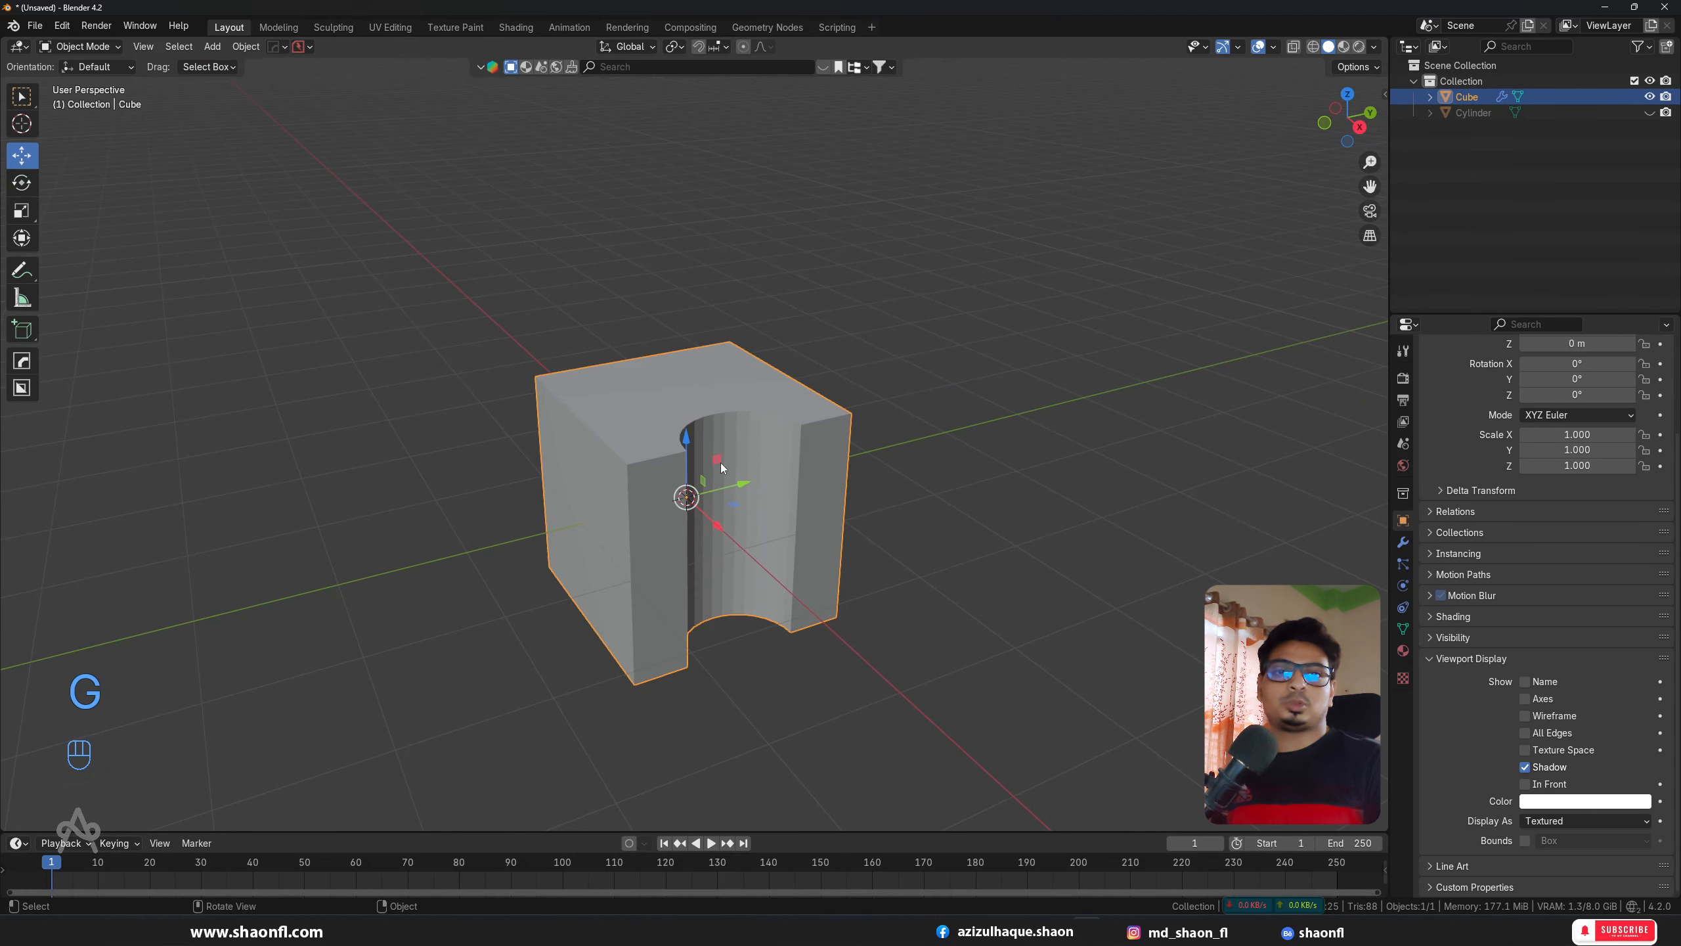
middle_click_drag(772, 394, 814, 392)
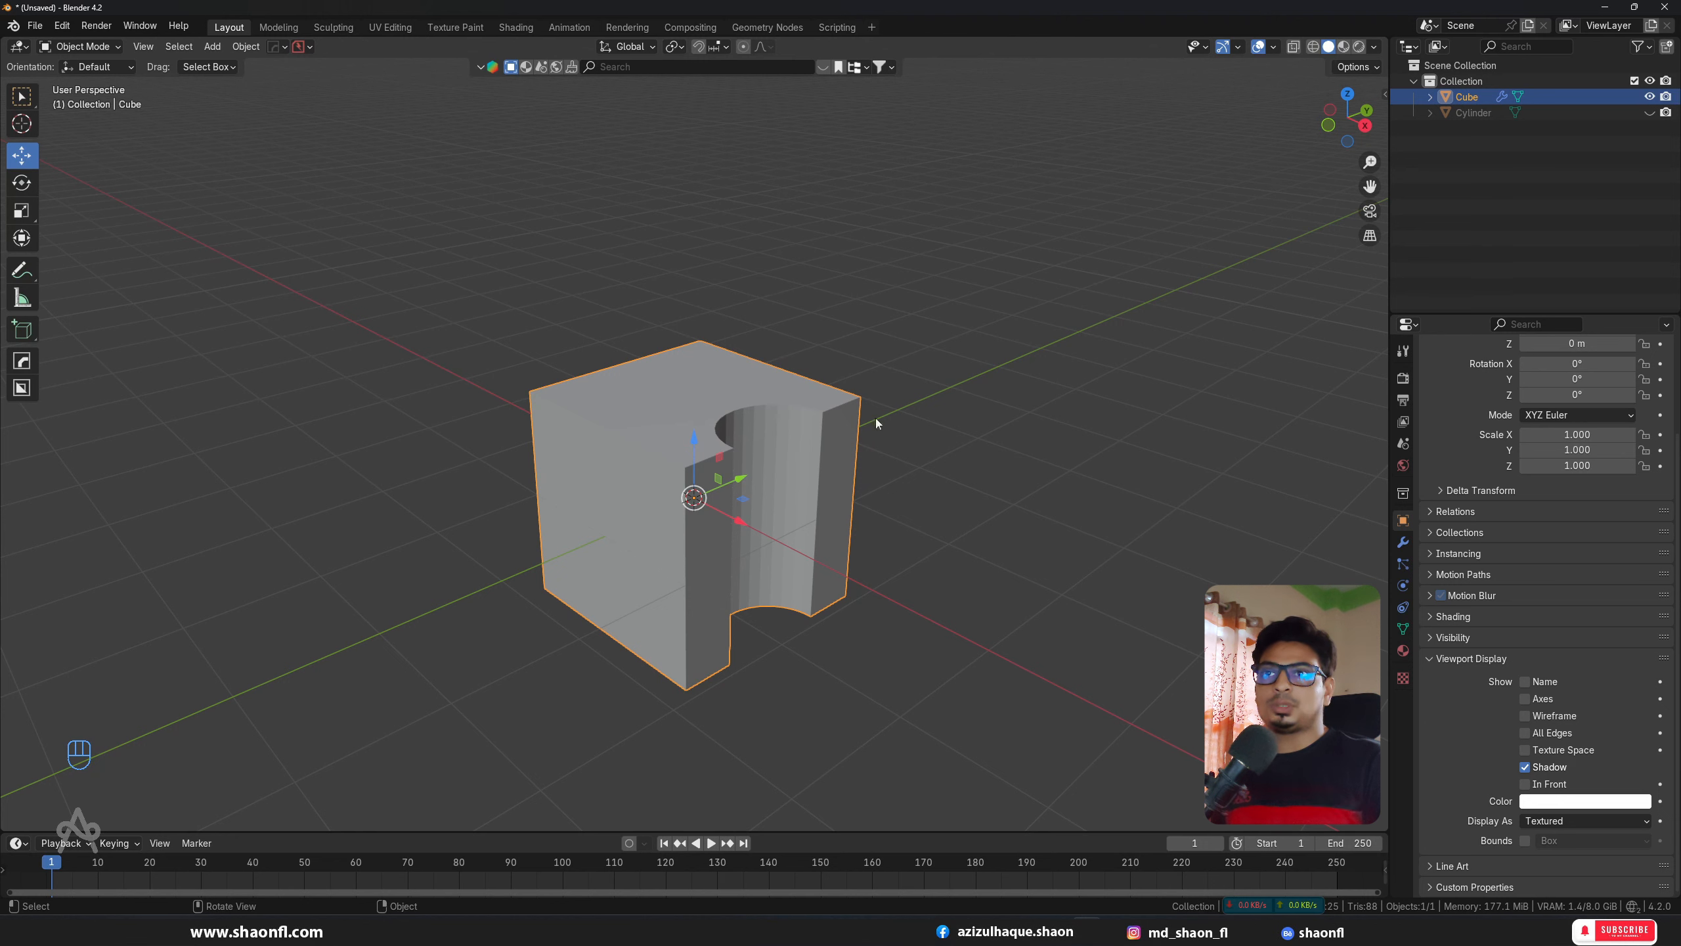
Step: Apply the cube's Boolean modifier and examine the cut mesh in Edit Mode
left_click(1404, 543)
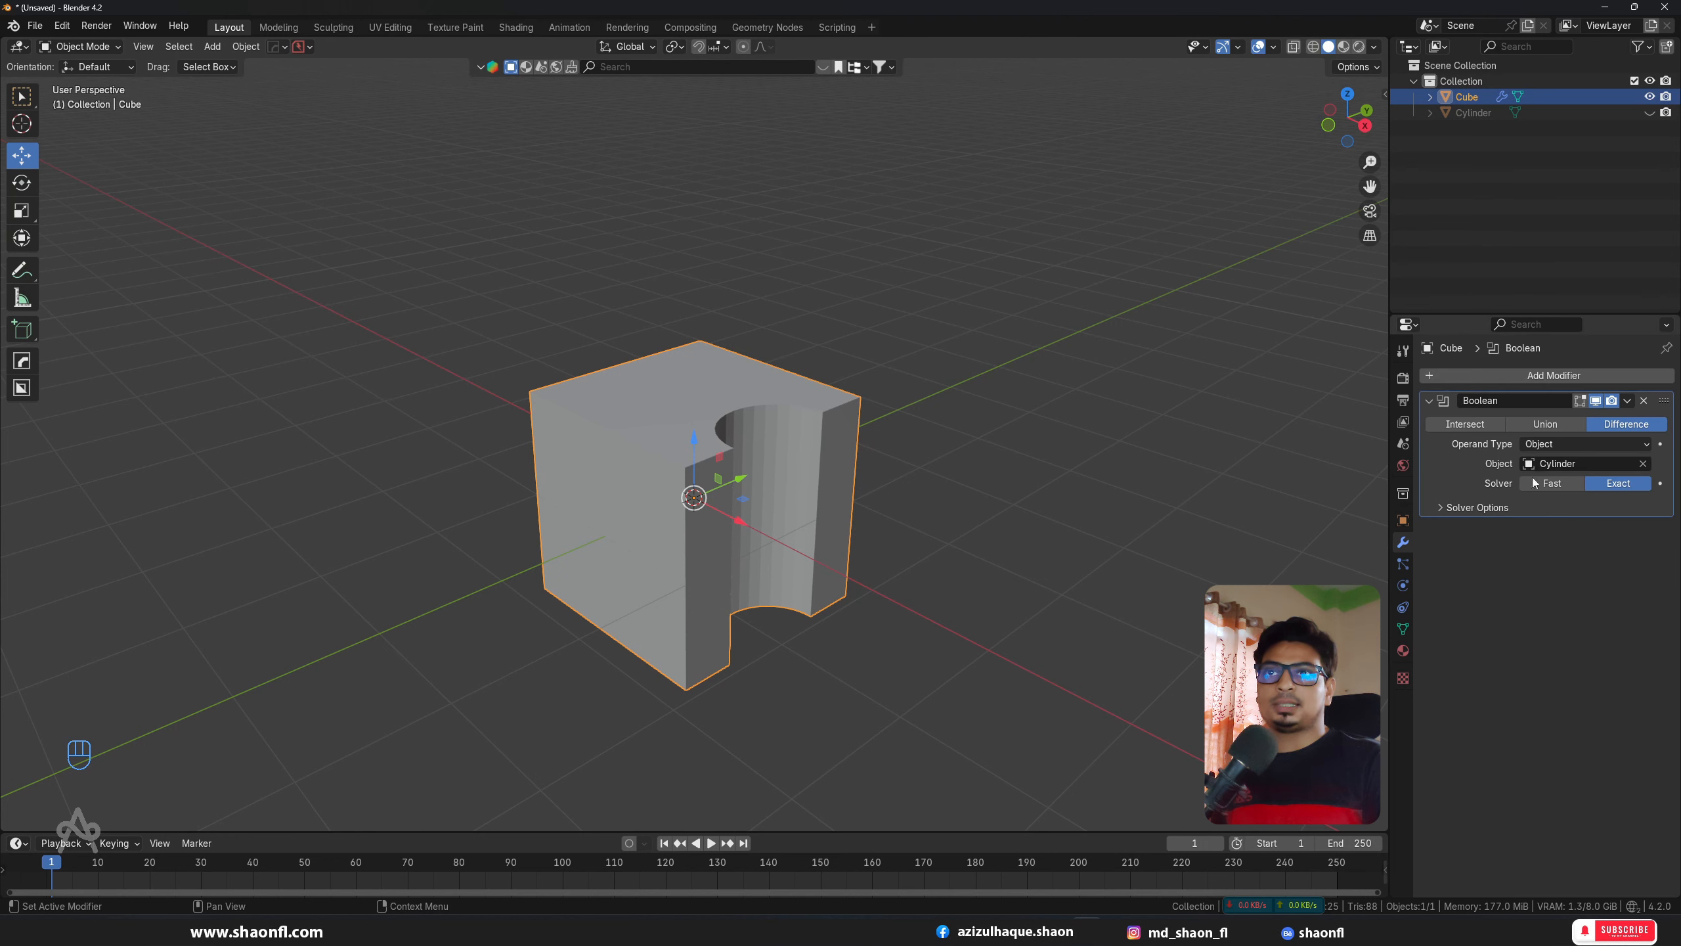
left_click(1628, 402)
left_click(1583, 421)
scroll(1038, 476, "up", 3)
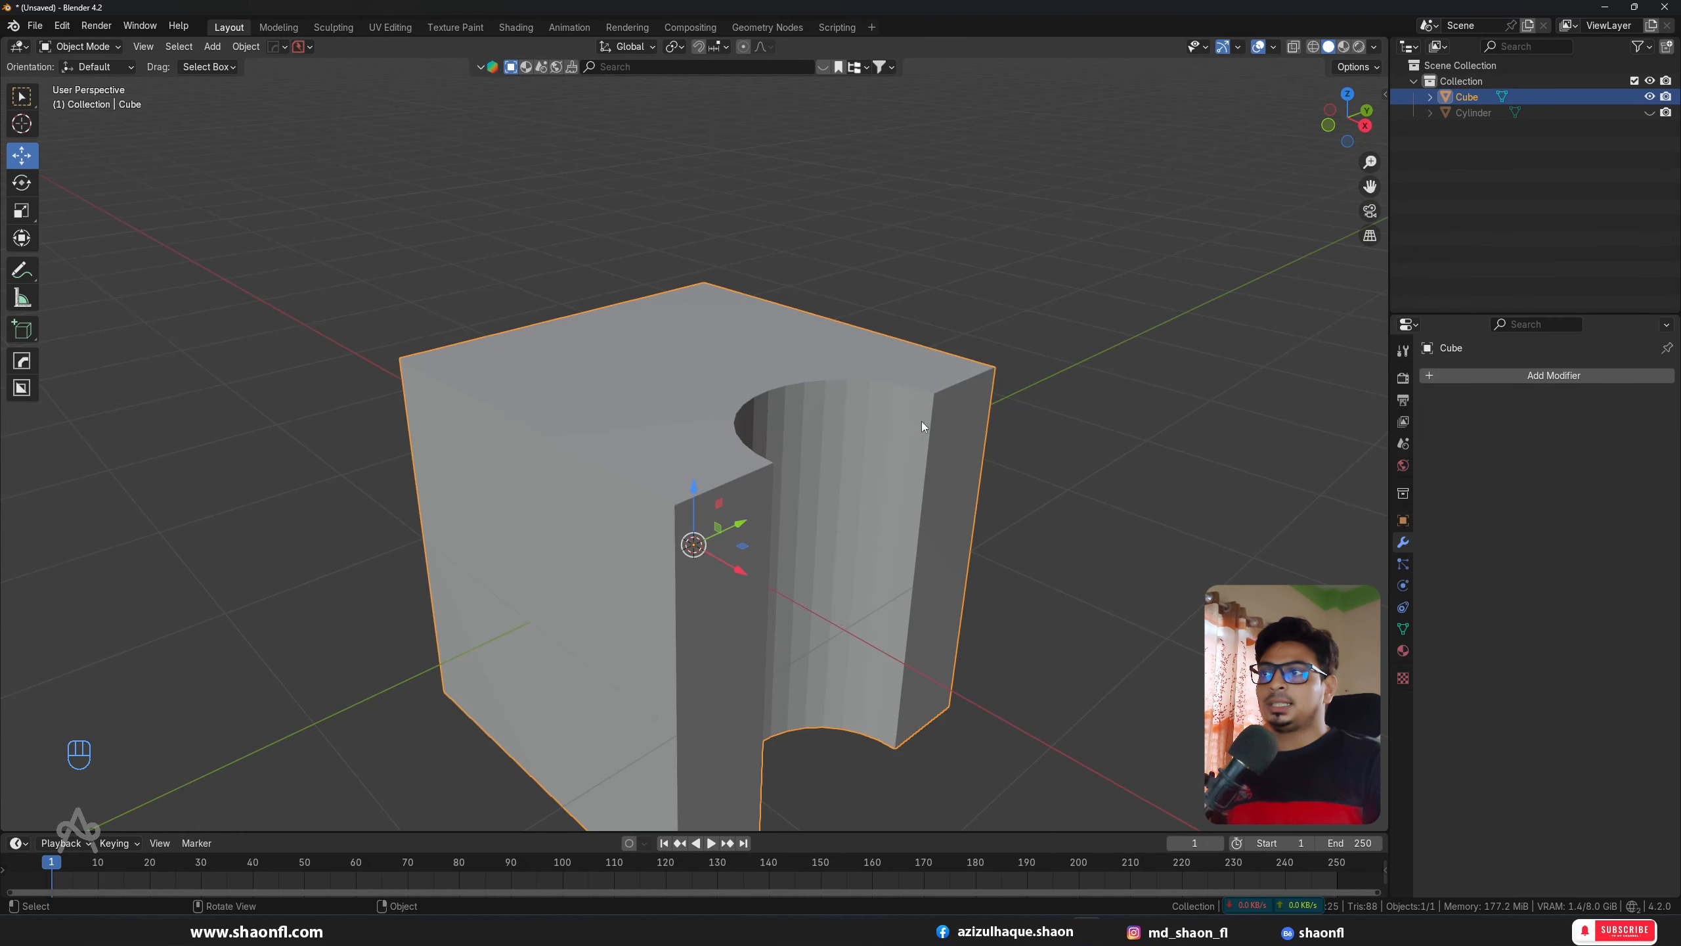
scroll(887, 441, "down", 2)
scroll(850, 462, "up", 2)
key("Tab")
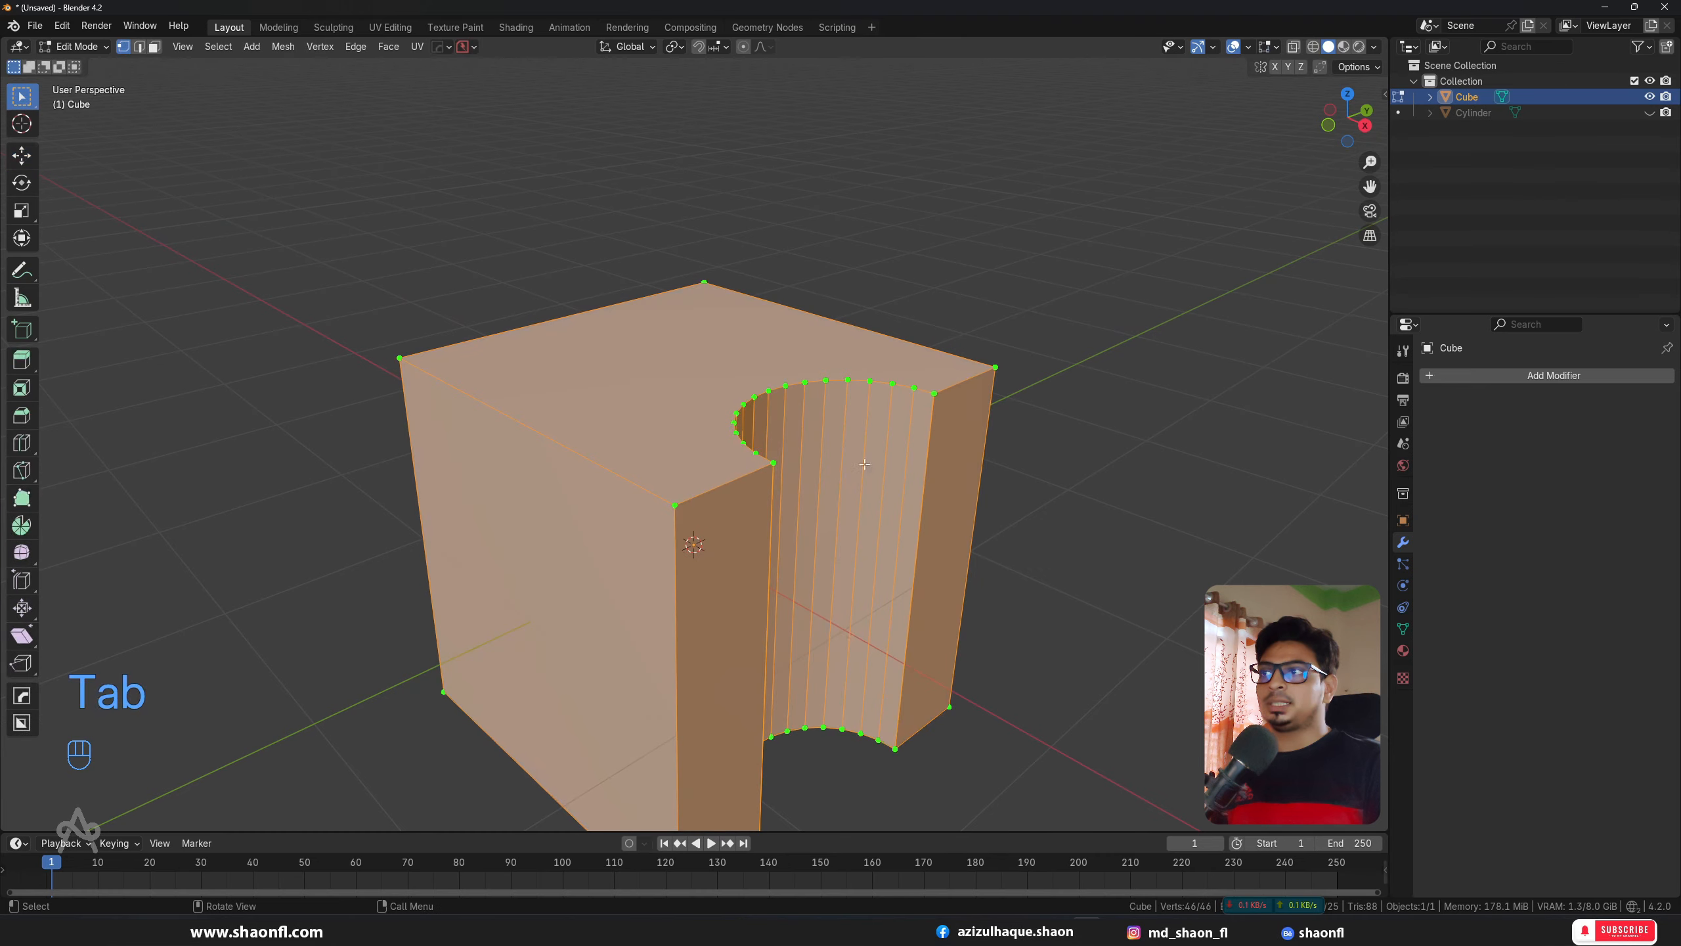
middle_click_drag(863, 462, 827, 439)
scroll(918, 422, "down", 3)
Step: Undo the applied Boolean and the hiding of the cylinder
key("ctrl+z")
key("ctrl+z")
key("ctrl+z")
key("ctrl+z")
key("ctrl+z")
key("ctrl+z")
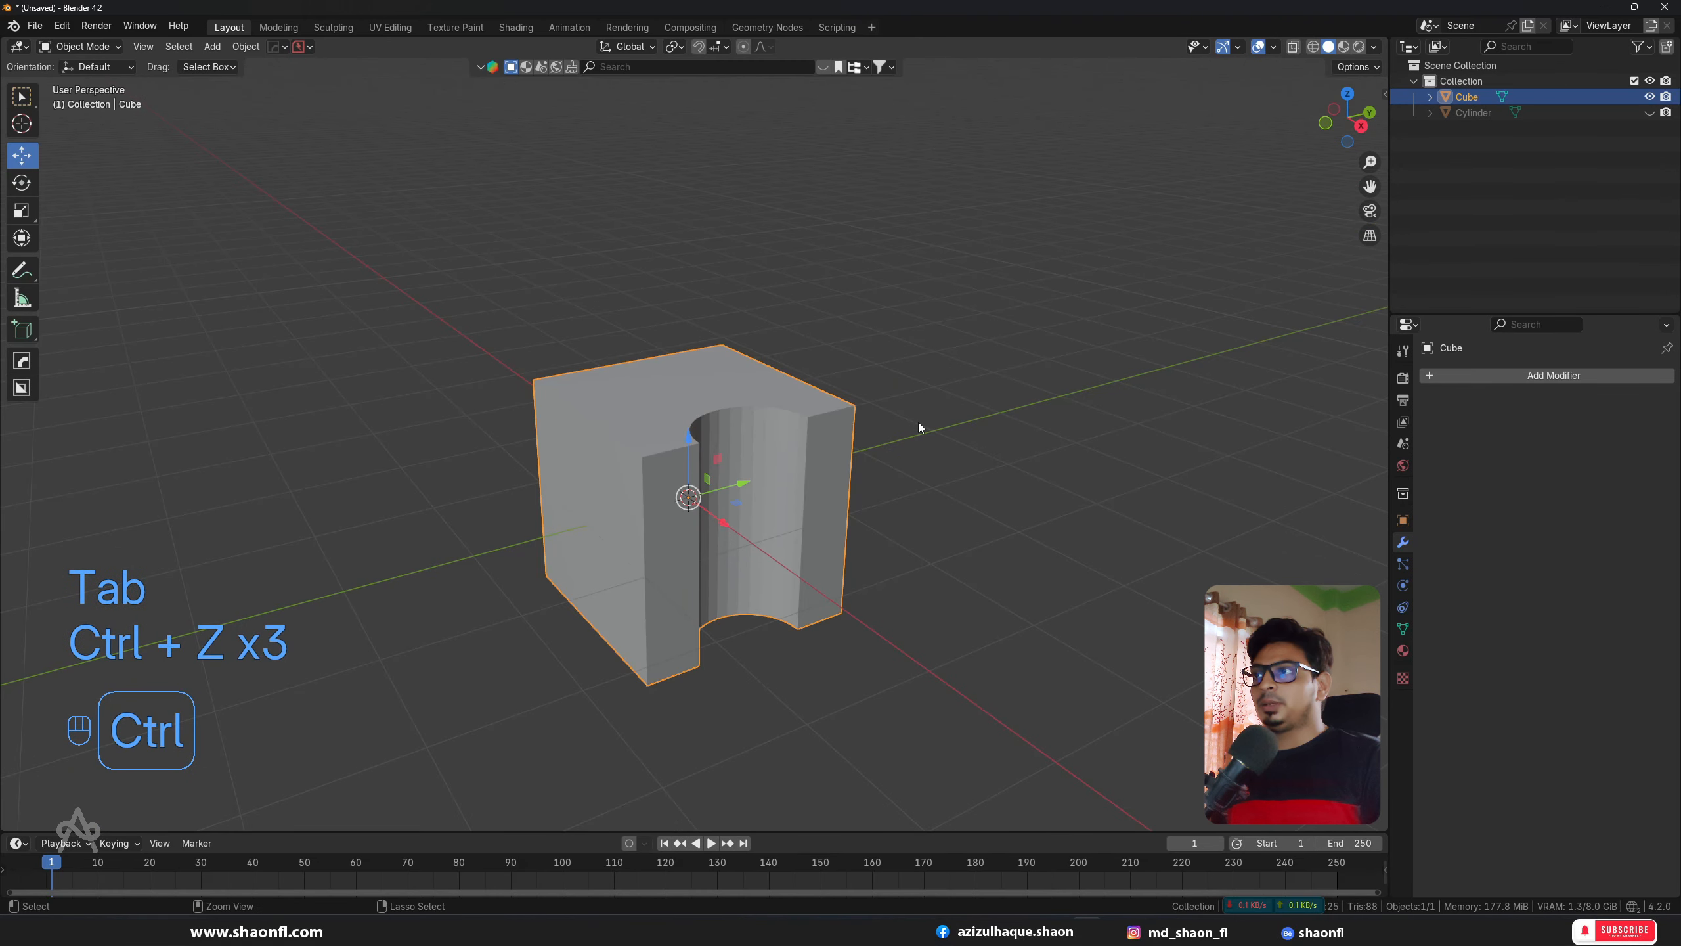
Step: Select the cylinder and move it freely by a small amount, keeping it overlapping the cube's side
left_click(1122, 389)
left_click(652, 453)
left_click(761, 454)
middle_click_drag(802, 452, 827, 451)
key("g")
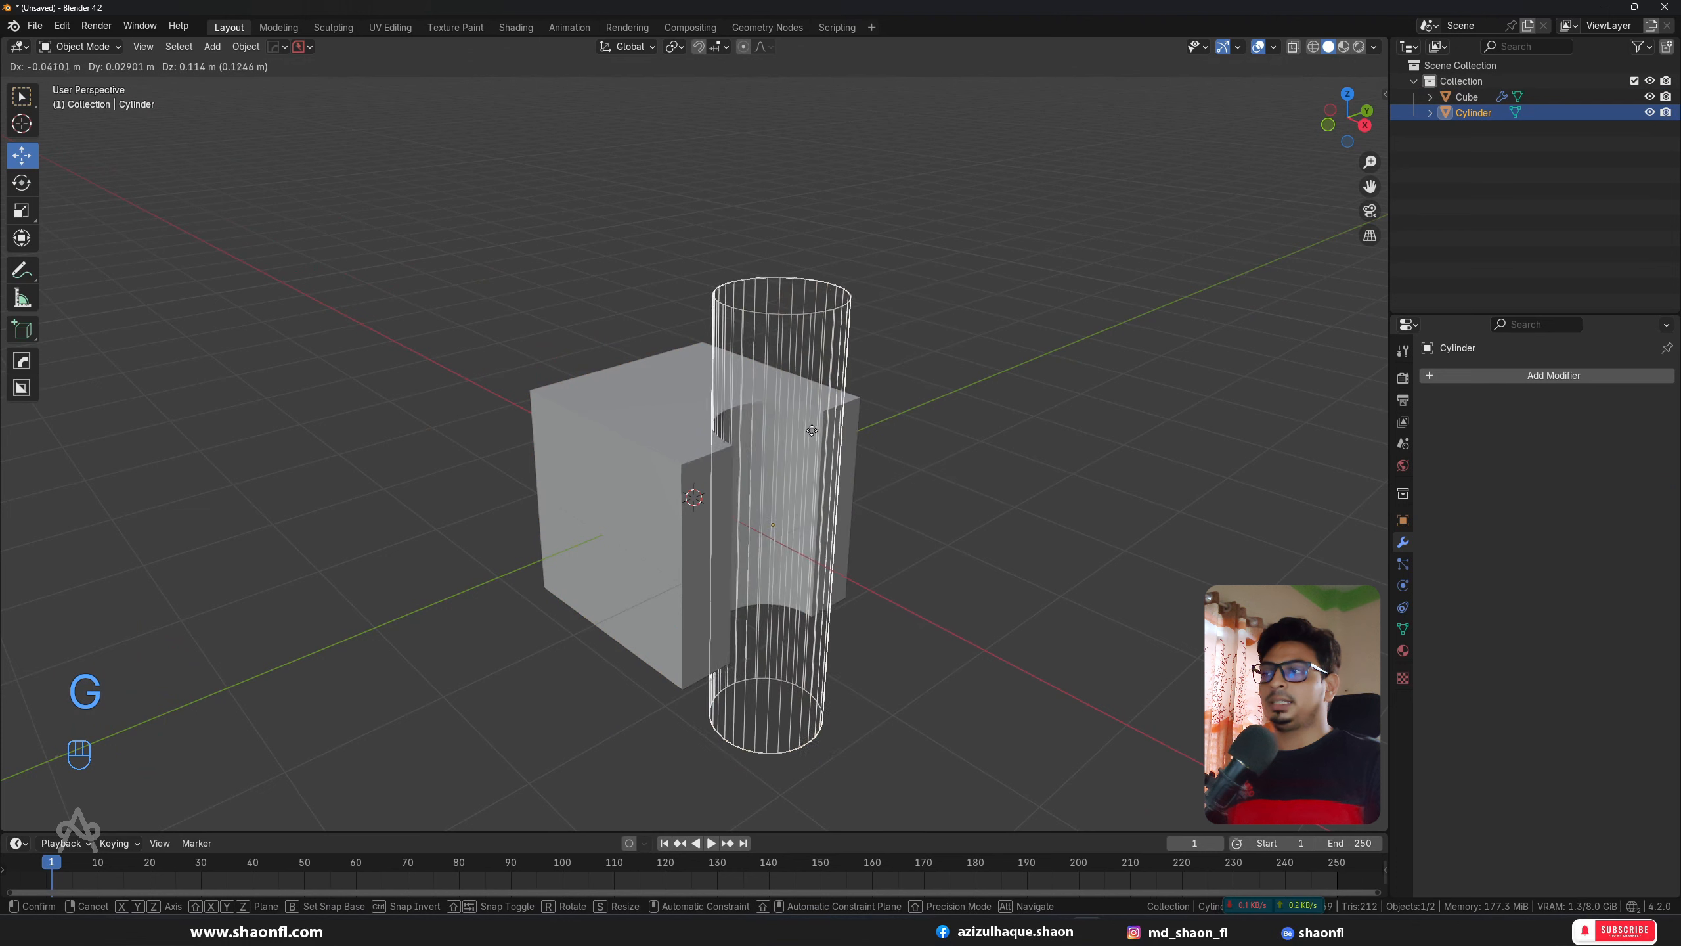
left_click(807, 440)
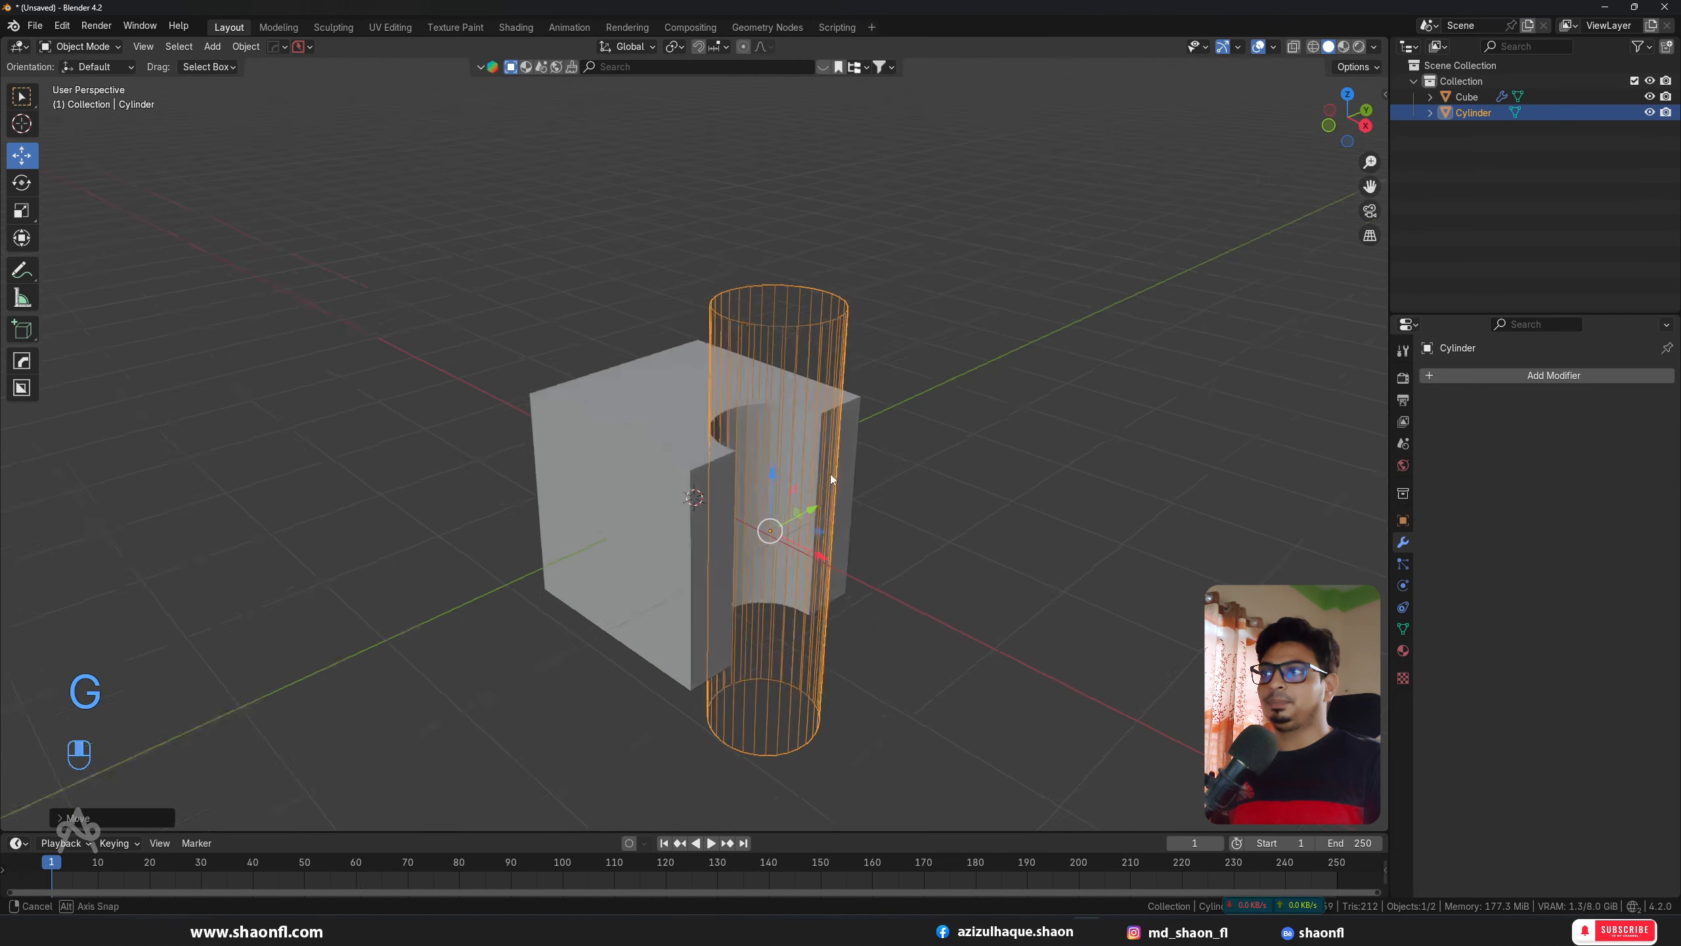
Step: Examine the cube's Boolean settings and the cut, selecting the cube and the cylinder in turn
left_click(701, 414)
scroll(701, 414, "up", 3)
mouse_move(701, 411)
left_mouse_down("alt")
mouse_move(757, 418)
mouse_move(718, 424)
left_mouse_up("alt")
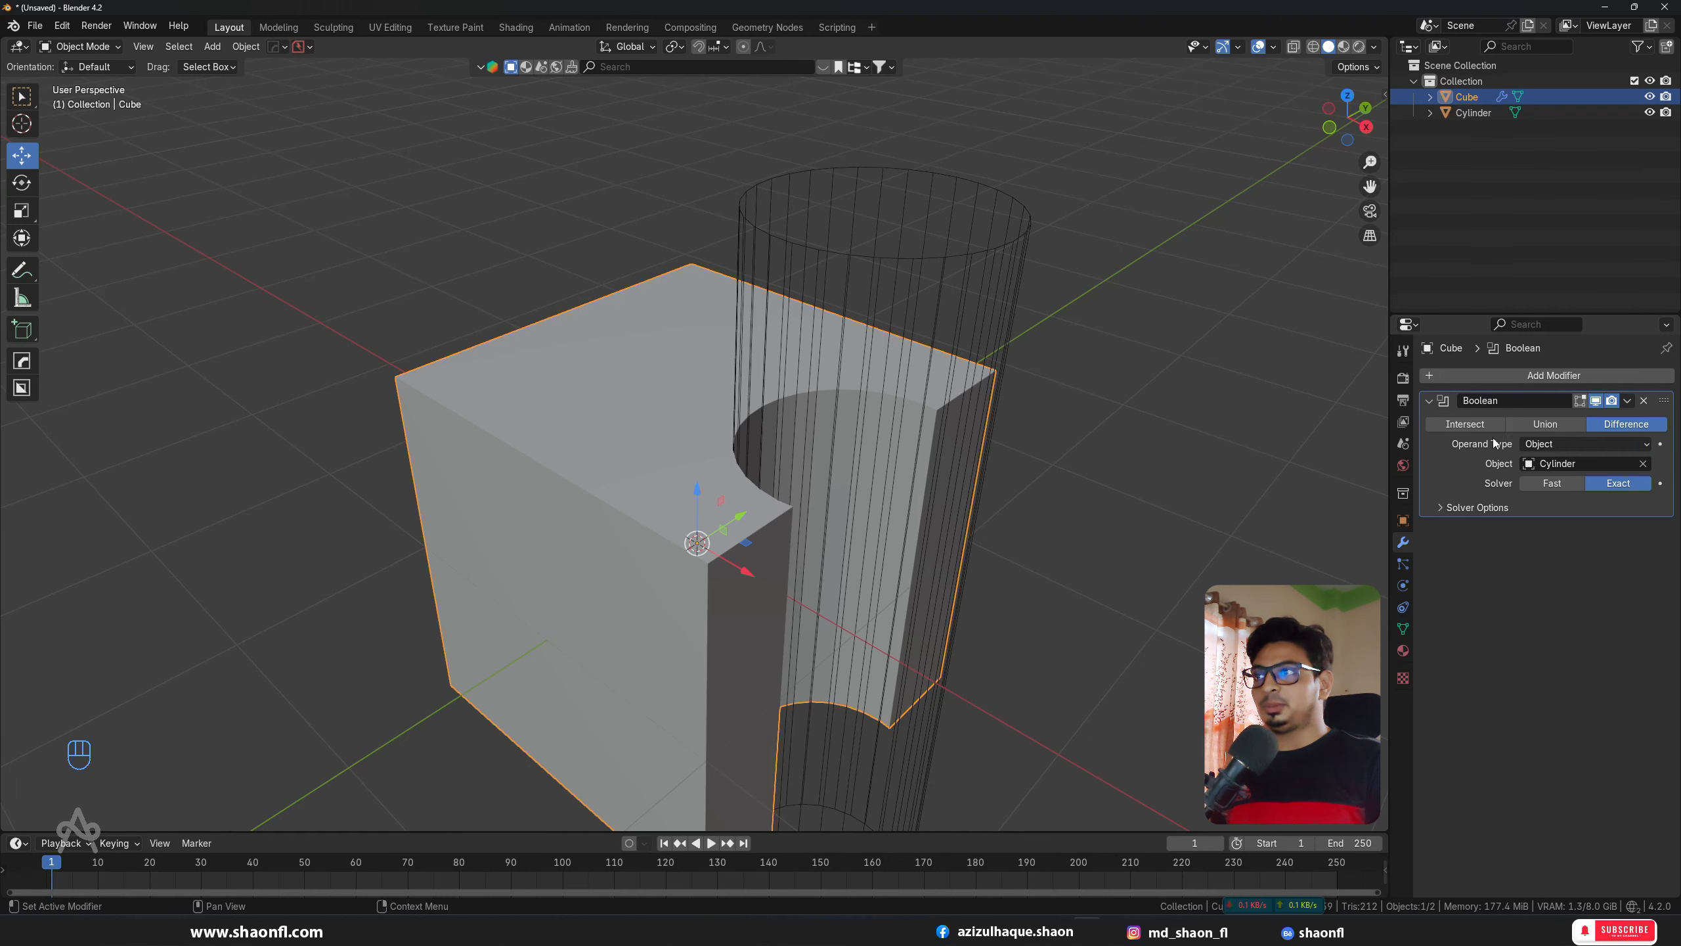
middle_click_drag(1138, 416, 775, 422)
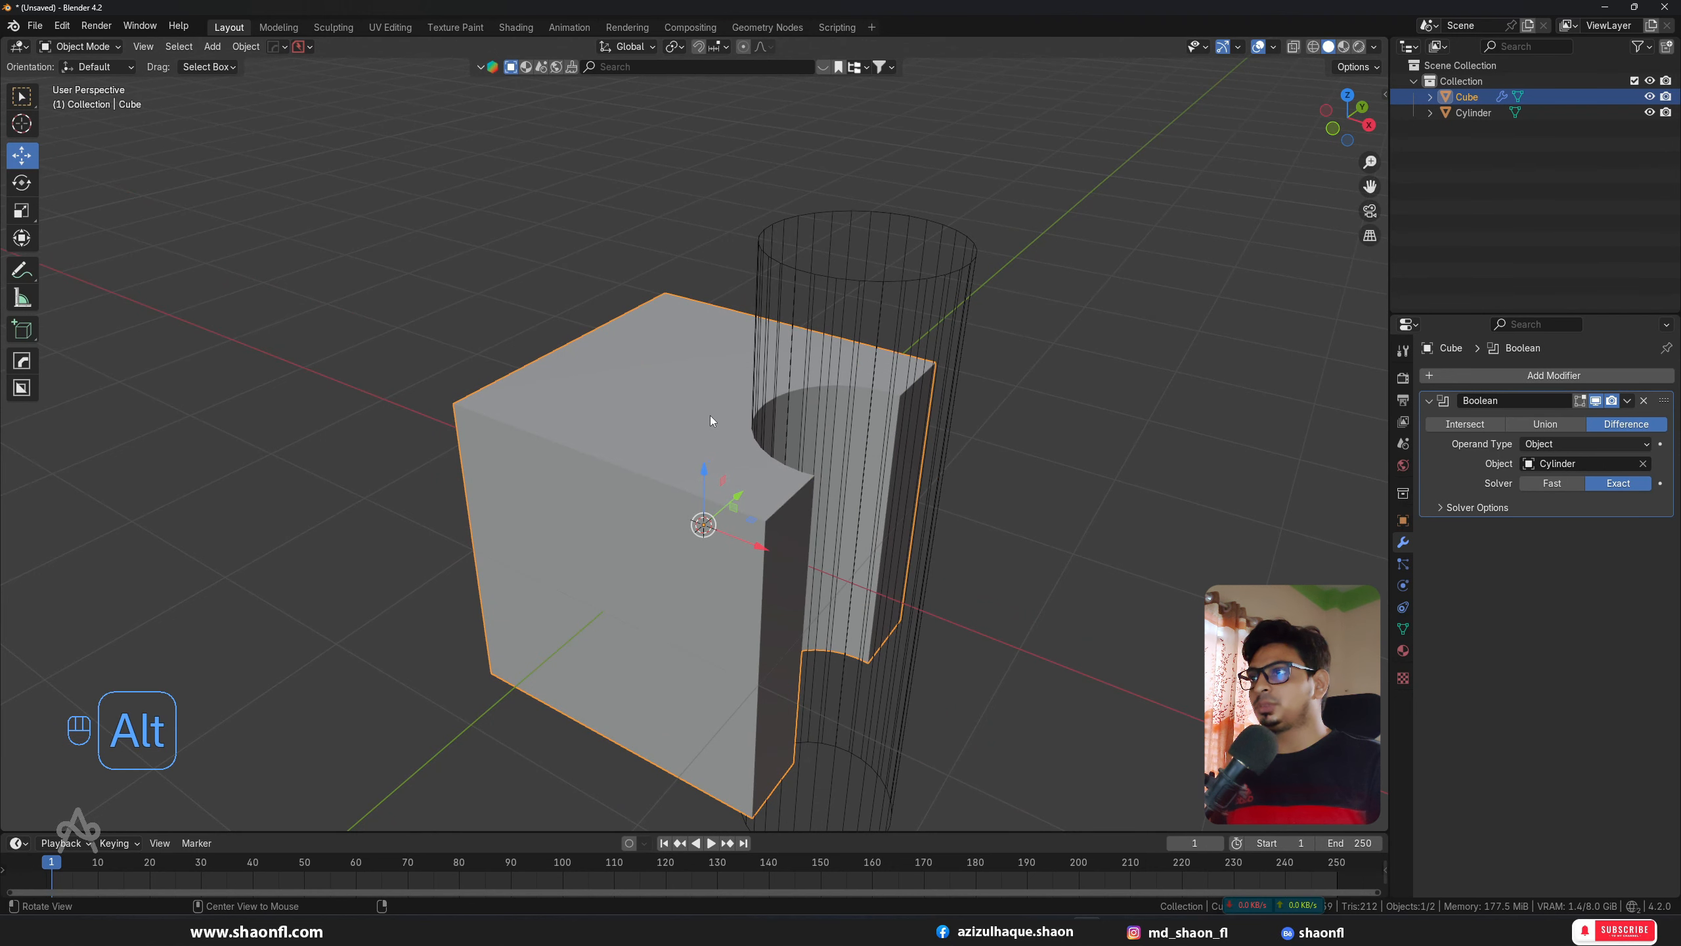
middle_click_drag(709, 415, 725, 381, "alt+shift")
left_click(935, 237)
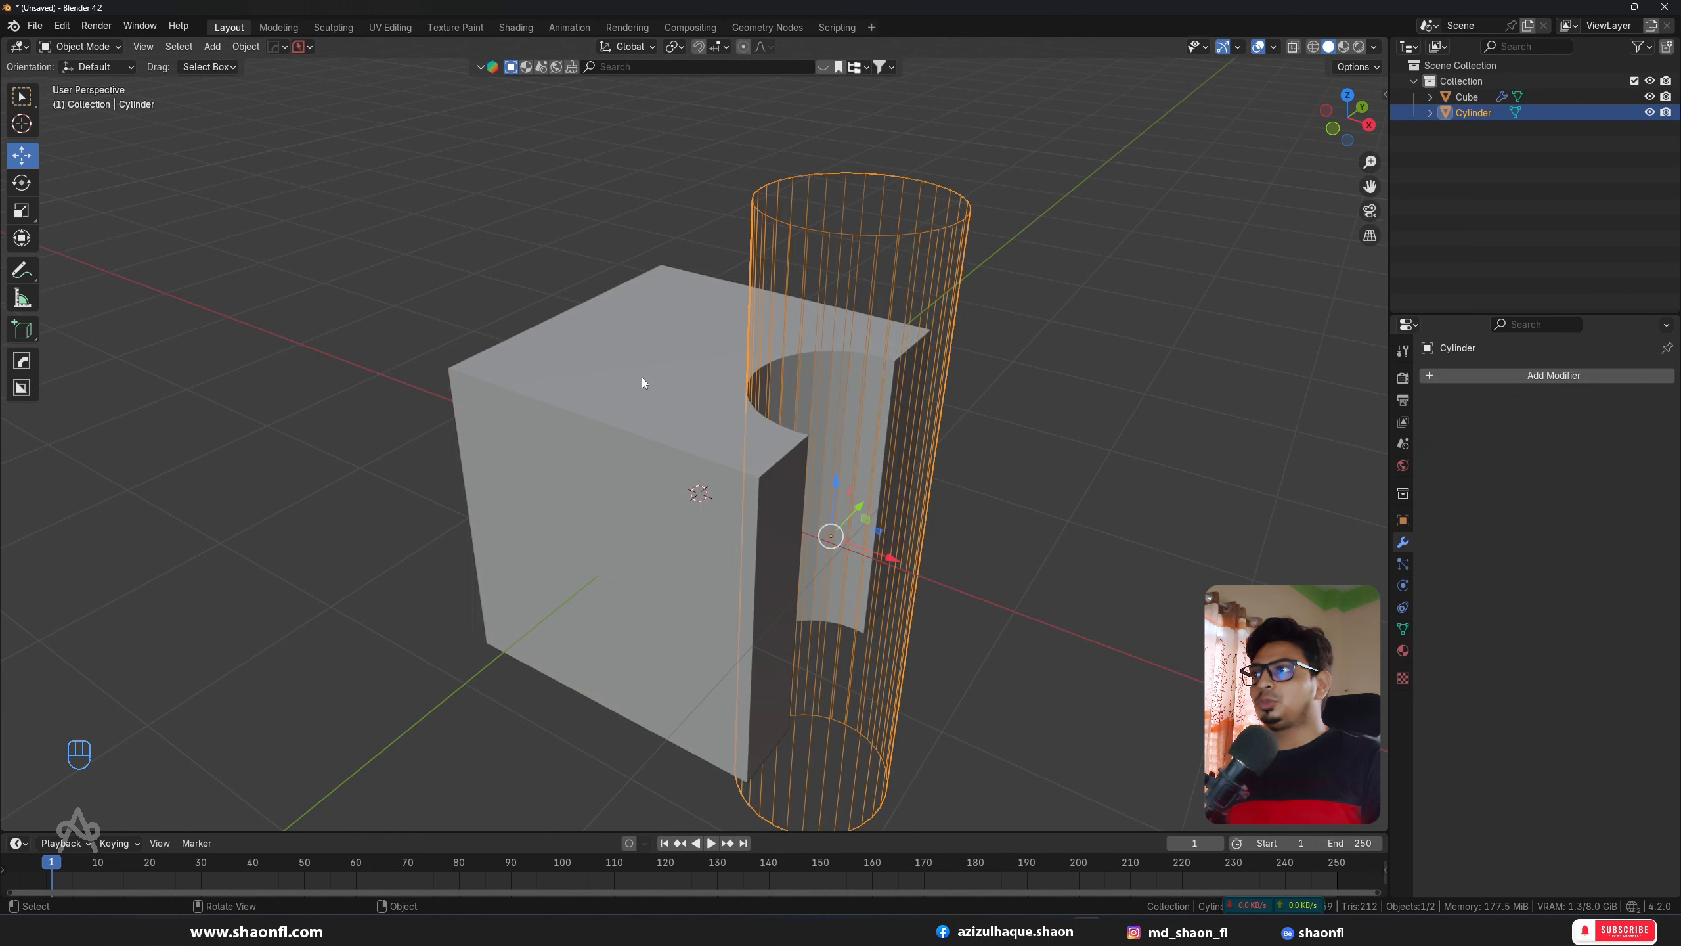
left_click(641, 387)
left_click(932, 242)
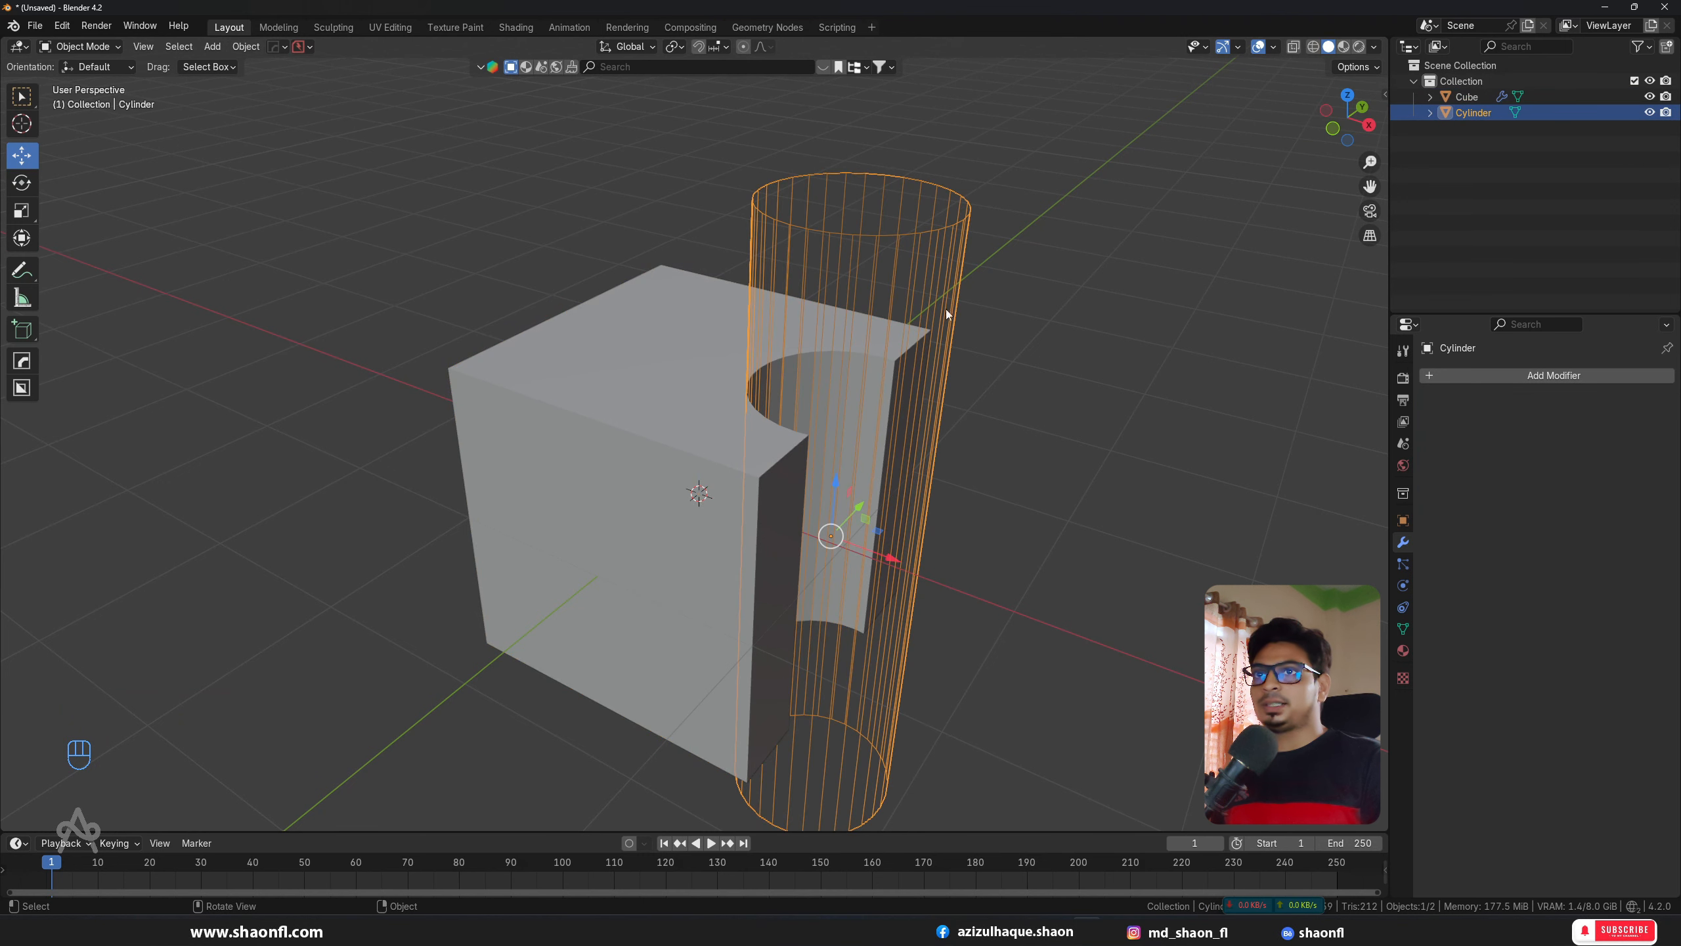
left_click(648, 398)
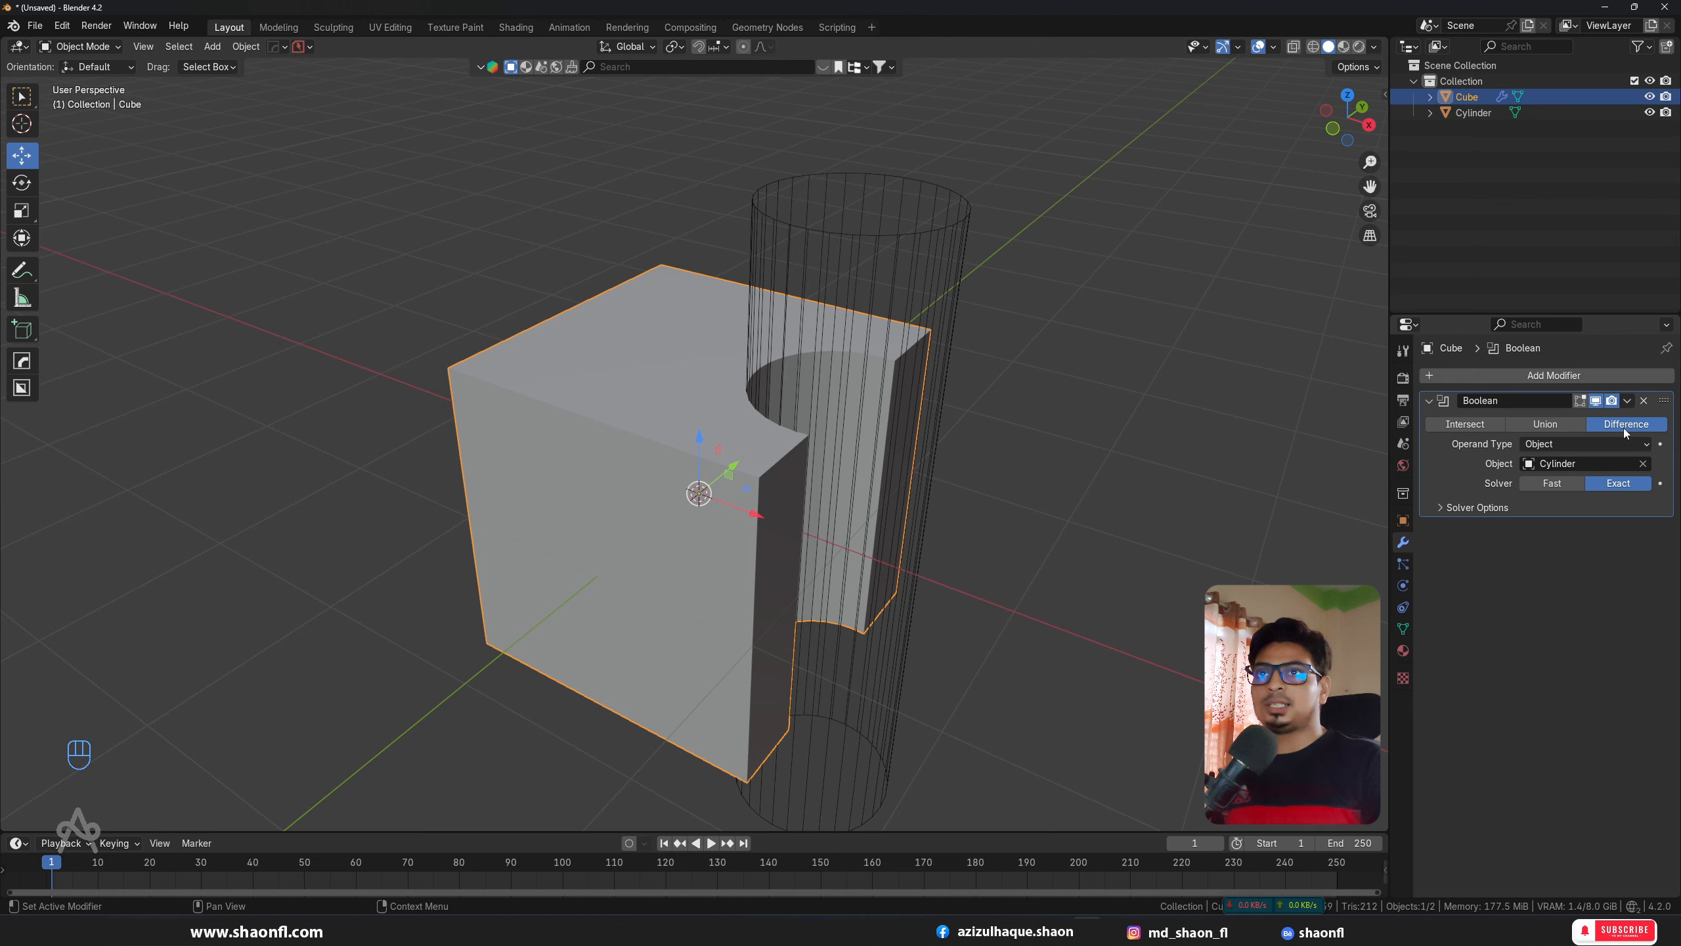
Step: Switch the cube's Boolean operation to Union and move the cube slightly away from the cylinder
left_click(1549, 423)
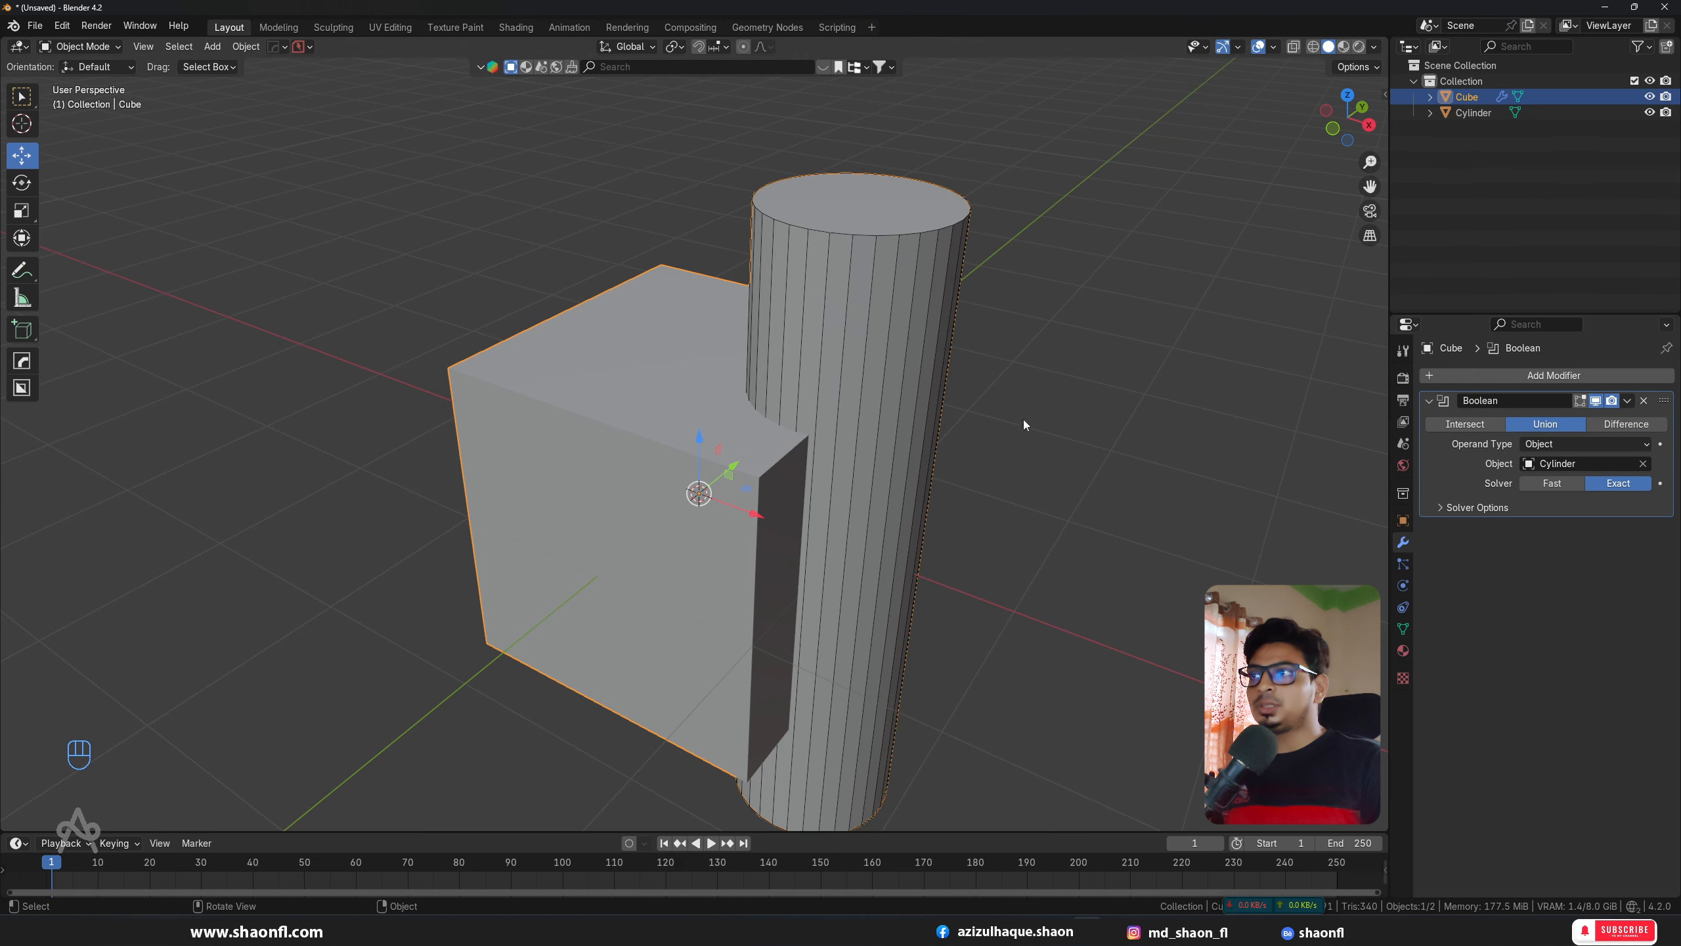
left_click_drag(1024, 419, 707, 427, "alt")
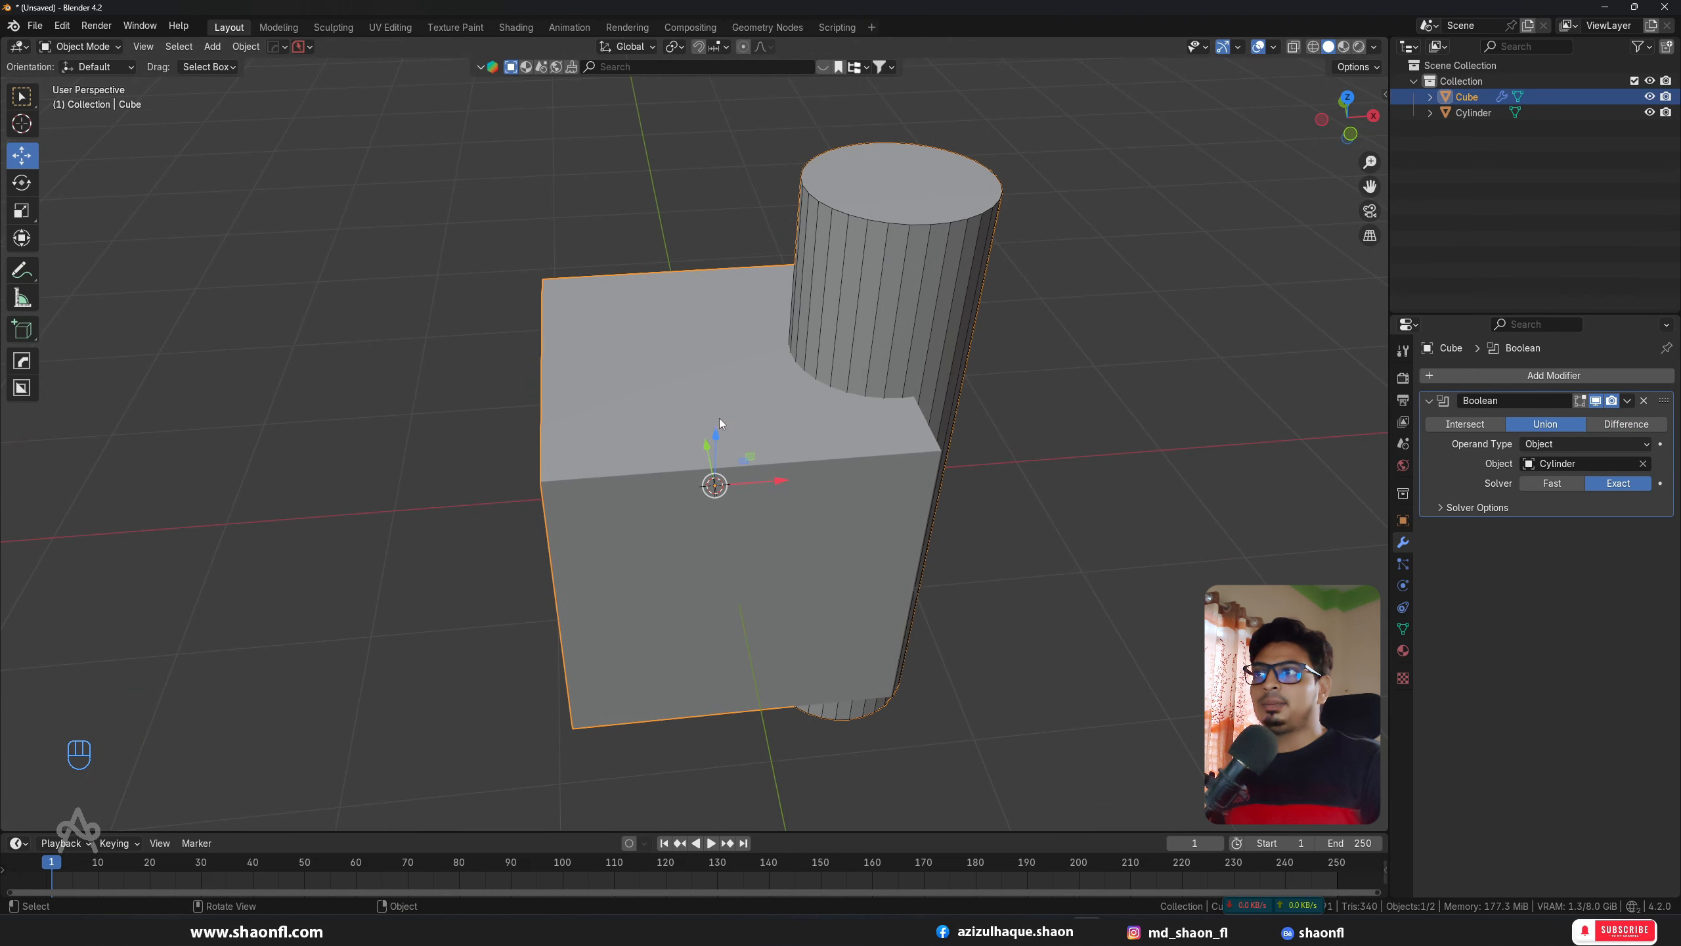
key("g")
left_click(767, 430)
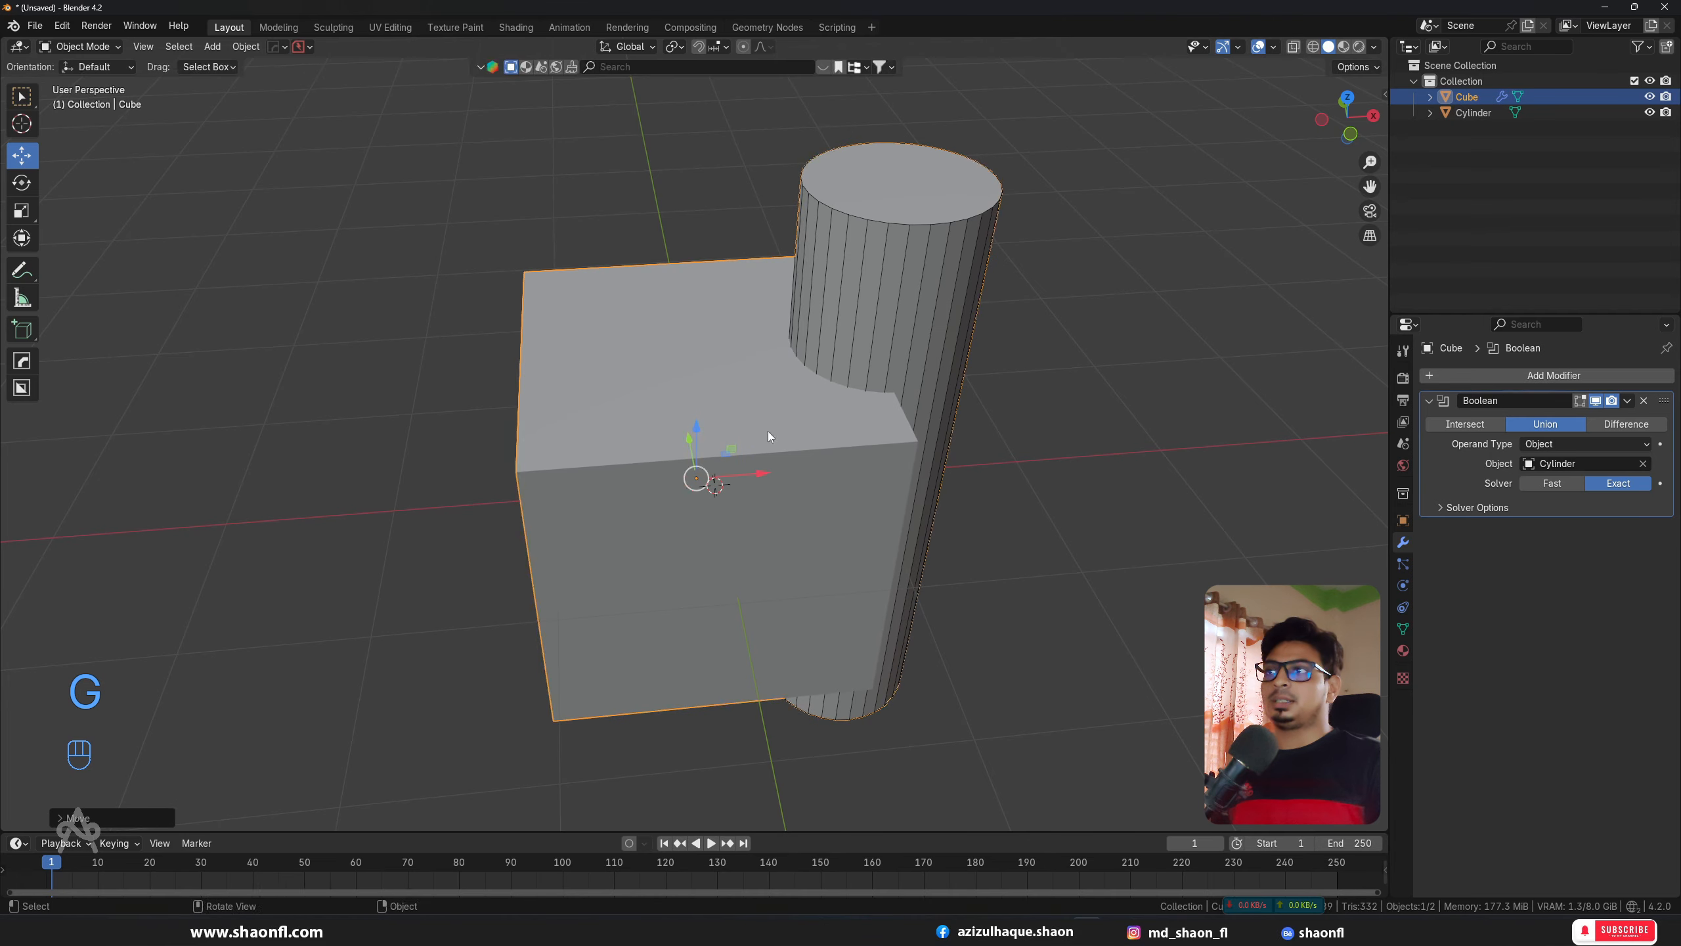
left_click_drag(767, 431, 1013, 421, "alt")
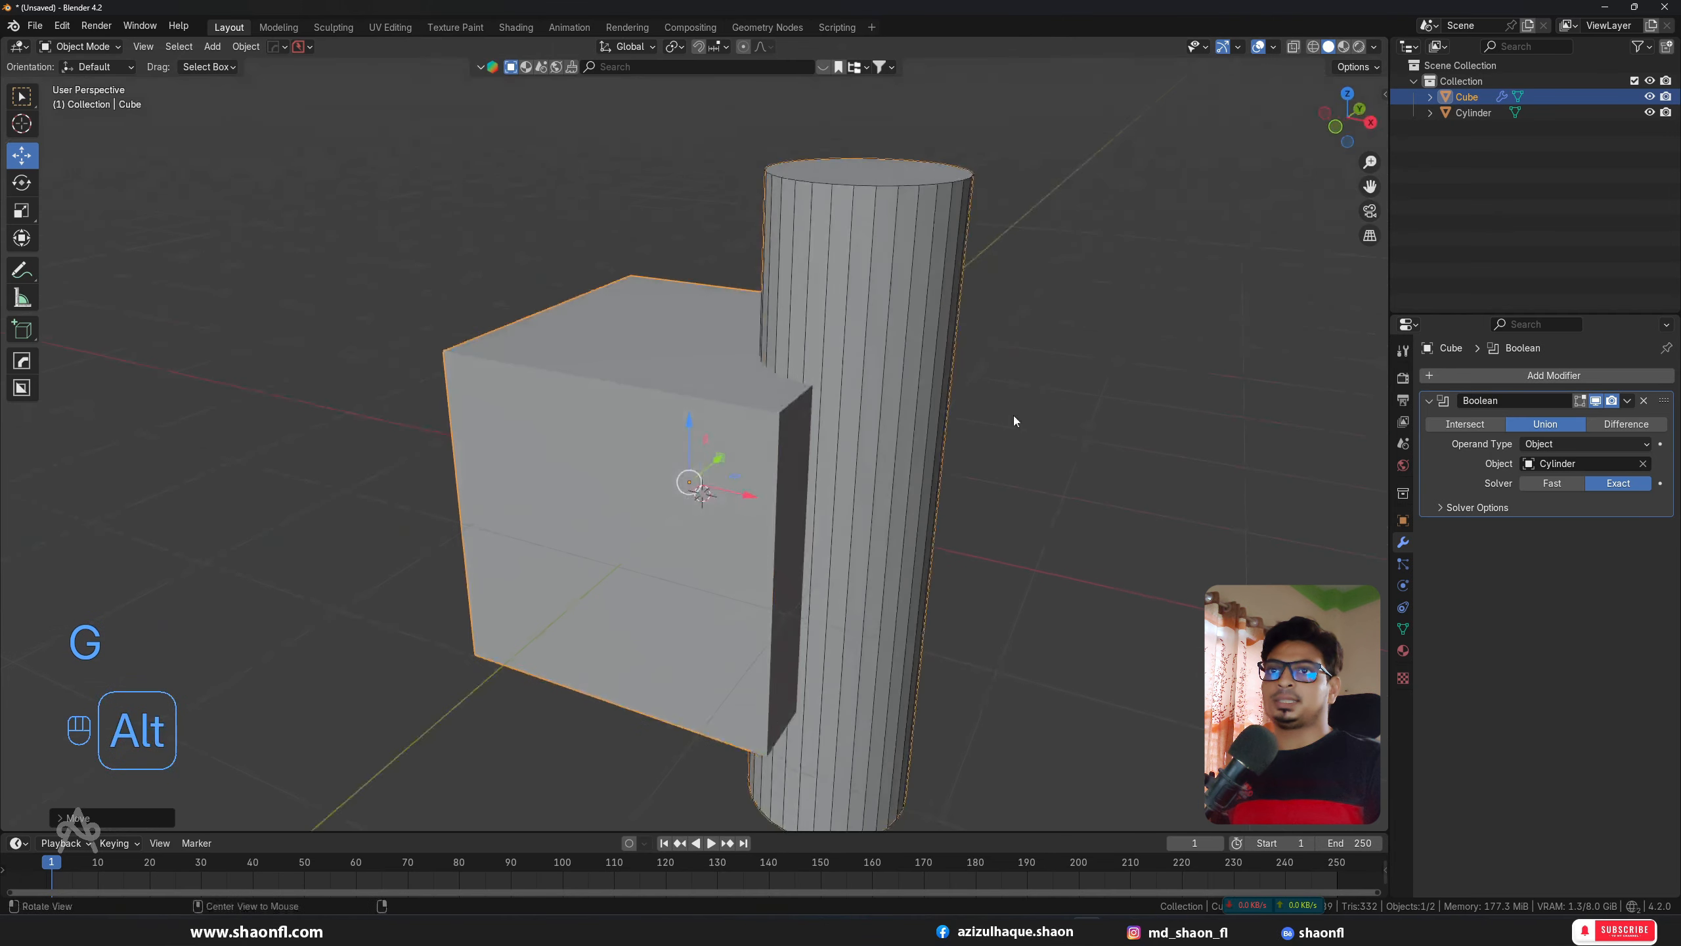
Step: Apply the Union Boolean and move the merged object away from the original cylinder
left_click(1627, 400)
left_click(1548, 432)
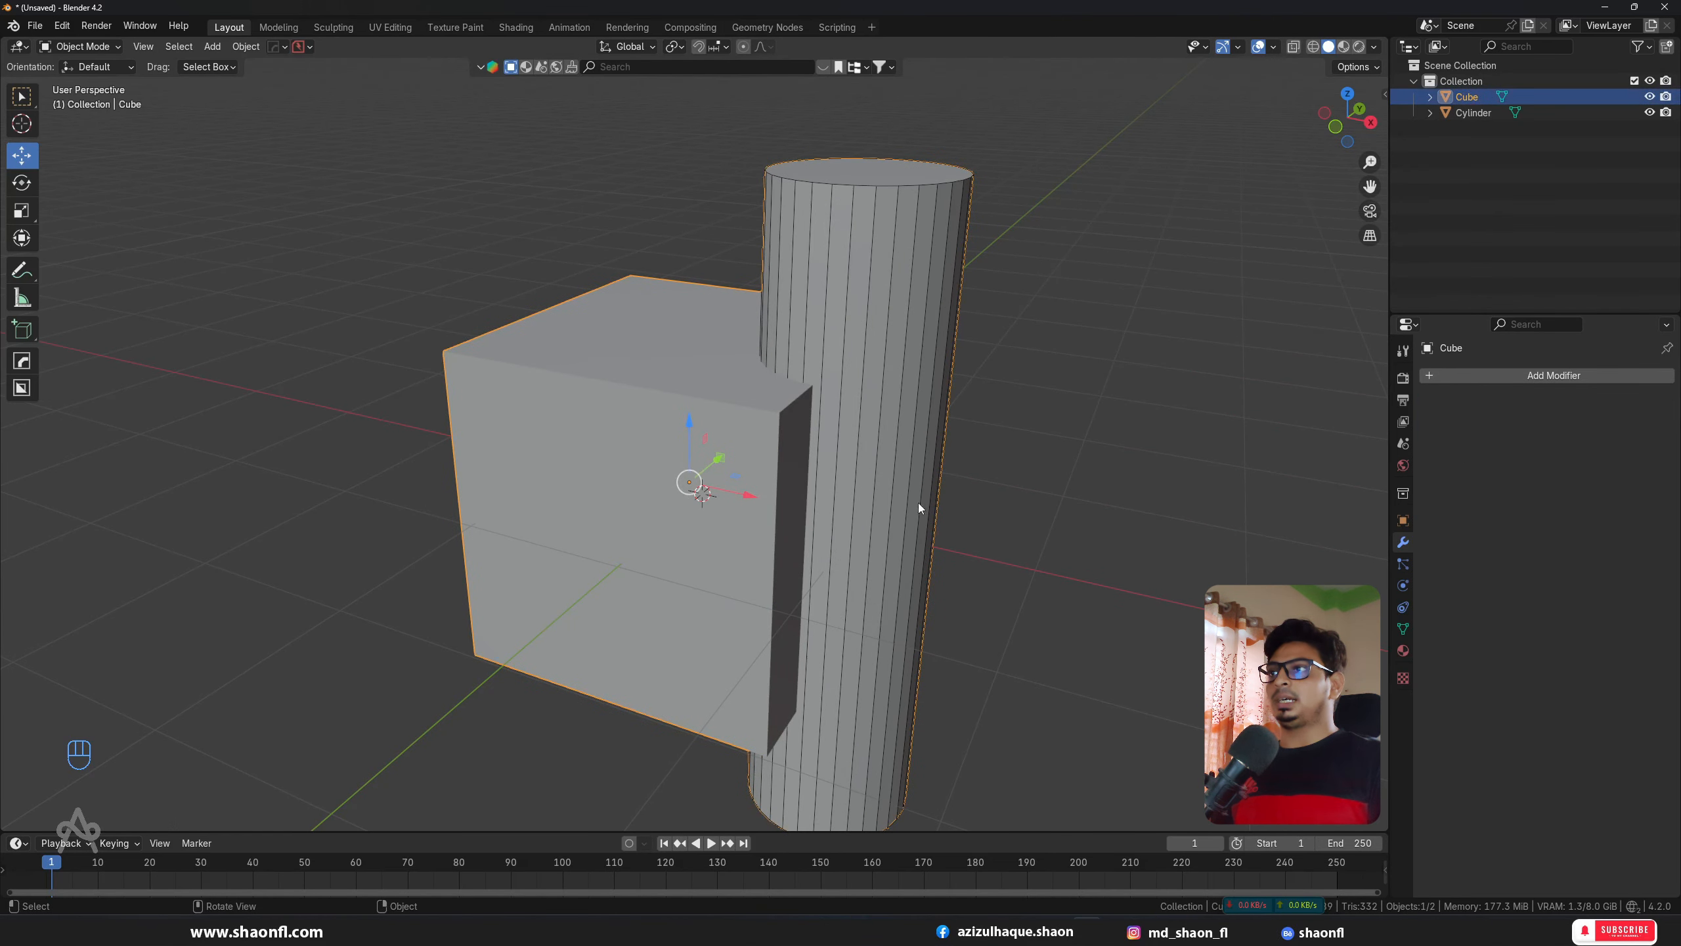
key("g")
left_click(574, 459)
scroll(605, 482, "down", 3)
left_click_drag(613, 486, 704, 533, "alt")
Step: Compare the separate wireframe cylinder with the merged cube-and-cylinder object by selecting each
scroll(704, 533, "up", 5)
left_click(896, 374)
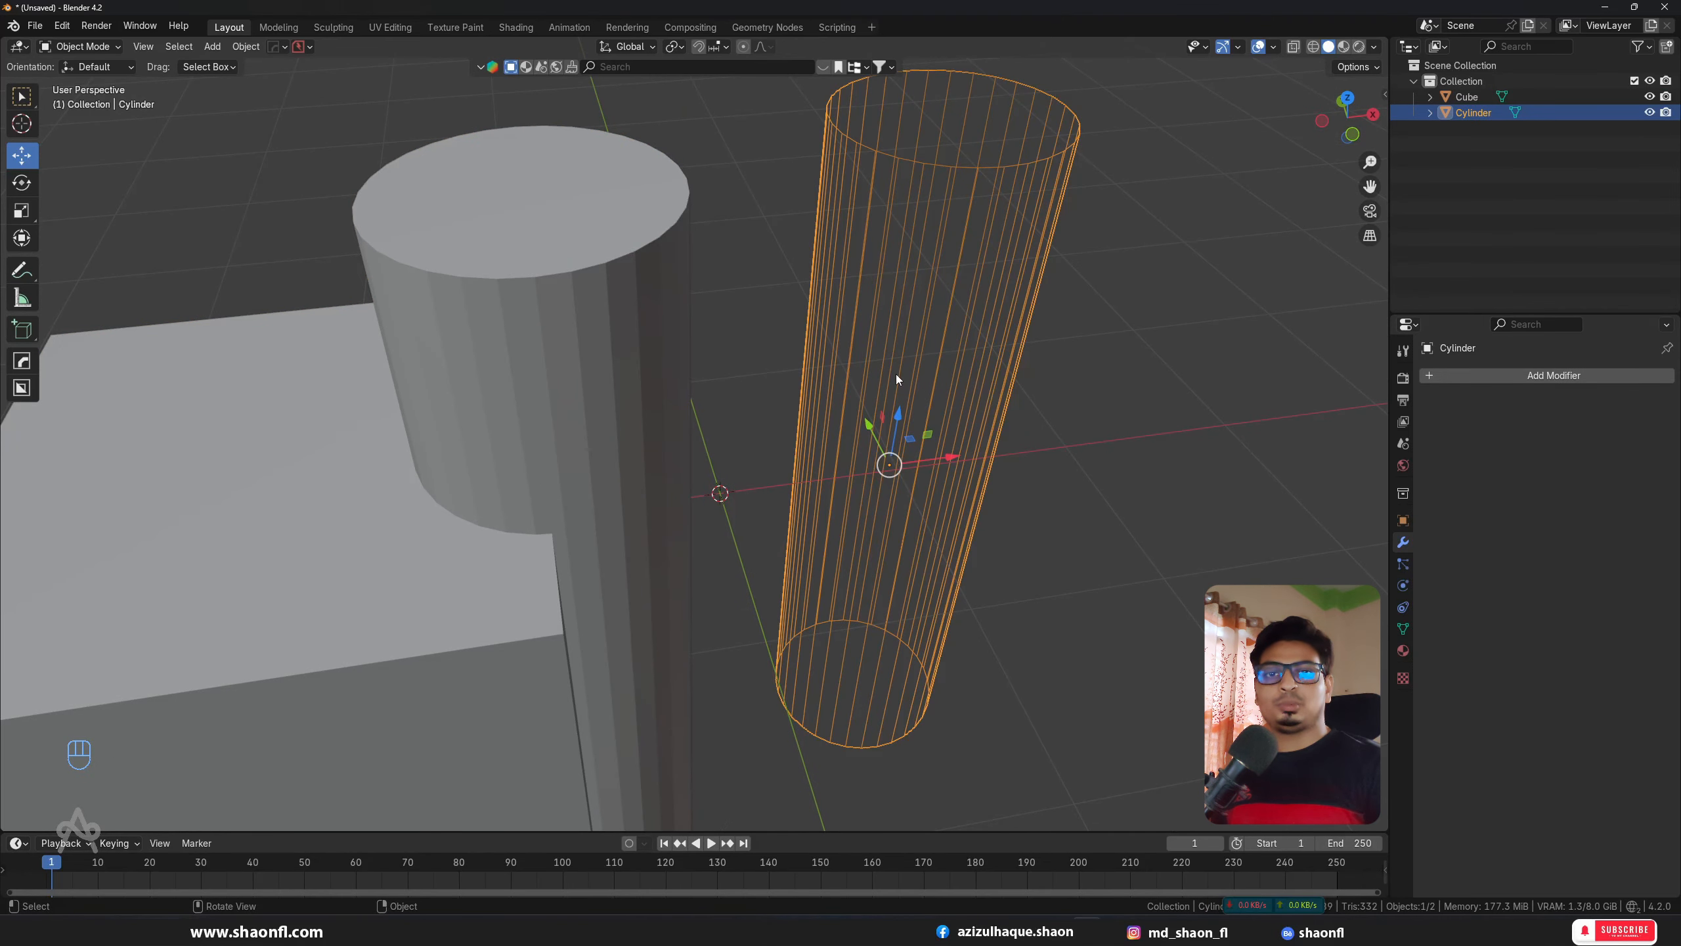
scroll(730, 414, "down", 5)
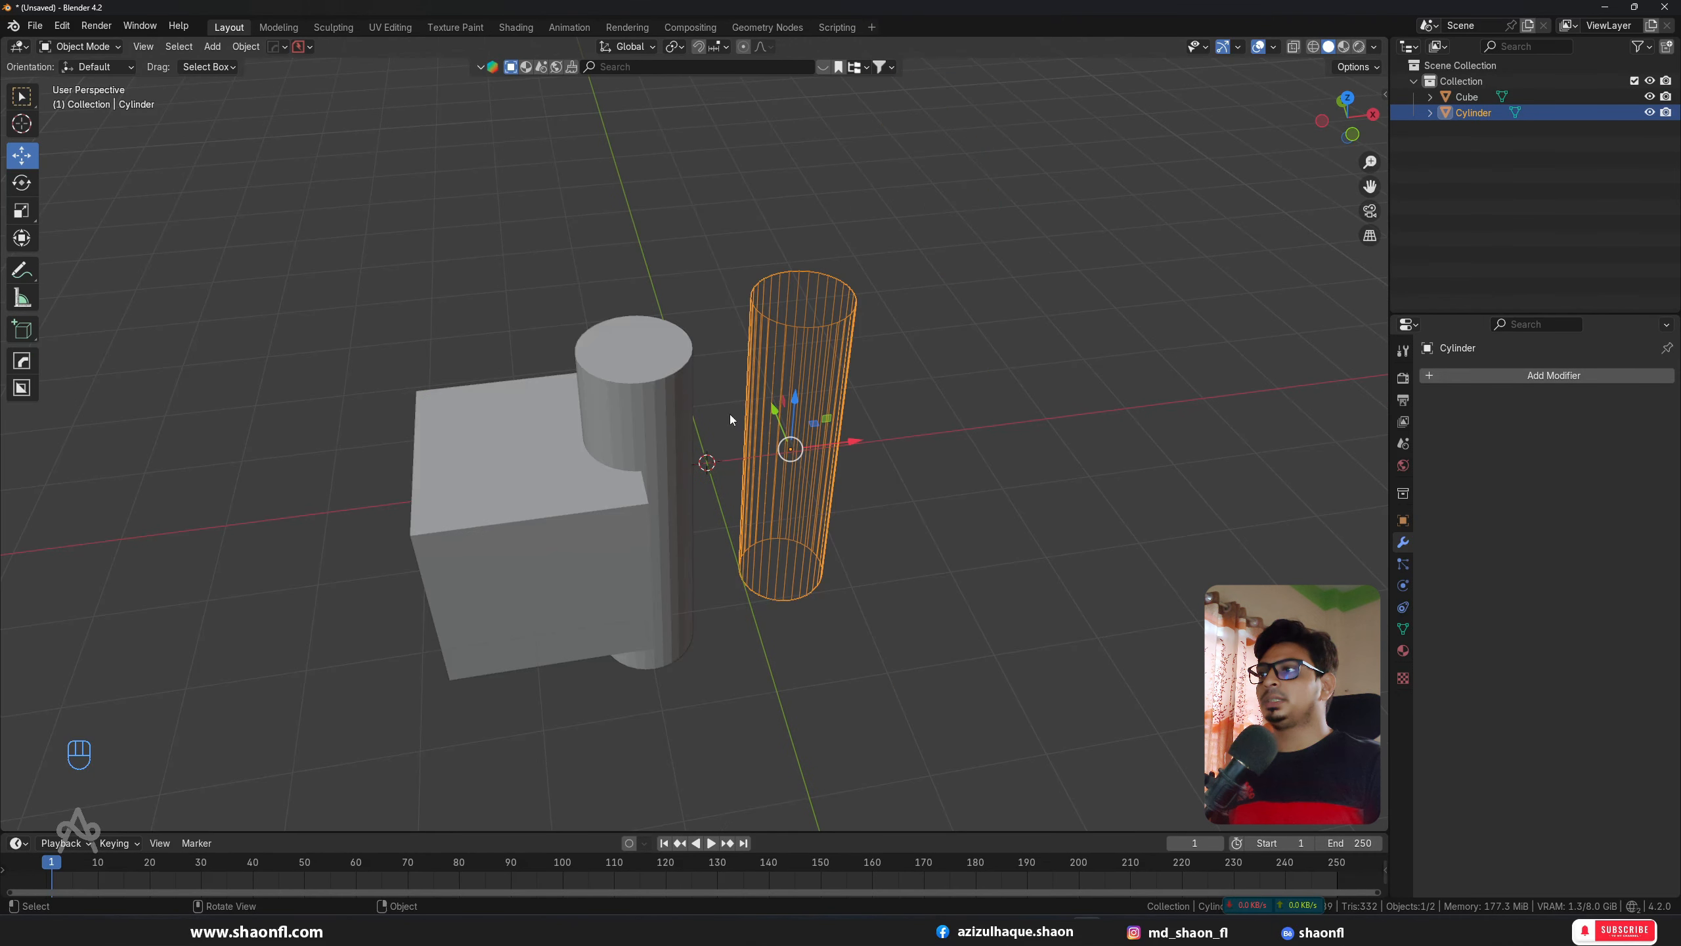
left_click(675, 437)
mouse_move(675, 436)
left_mouse_down("alt")
mouse_move(589, 429)
mouse_move(633, 415)
mouse_move(650, 428)
left_mouse_up("alt")
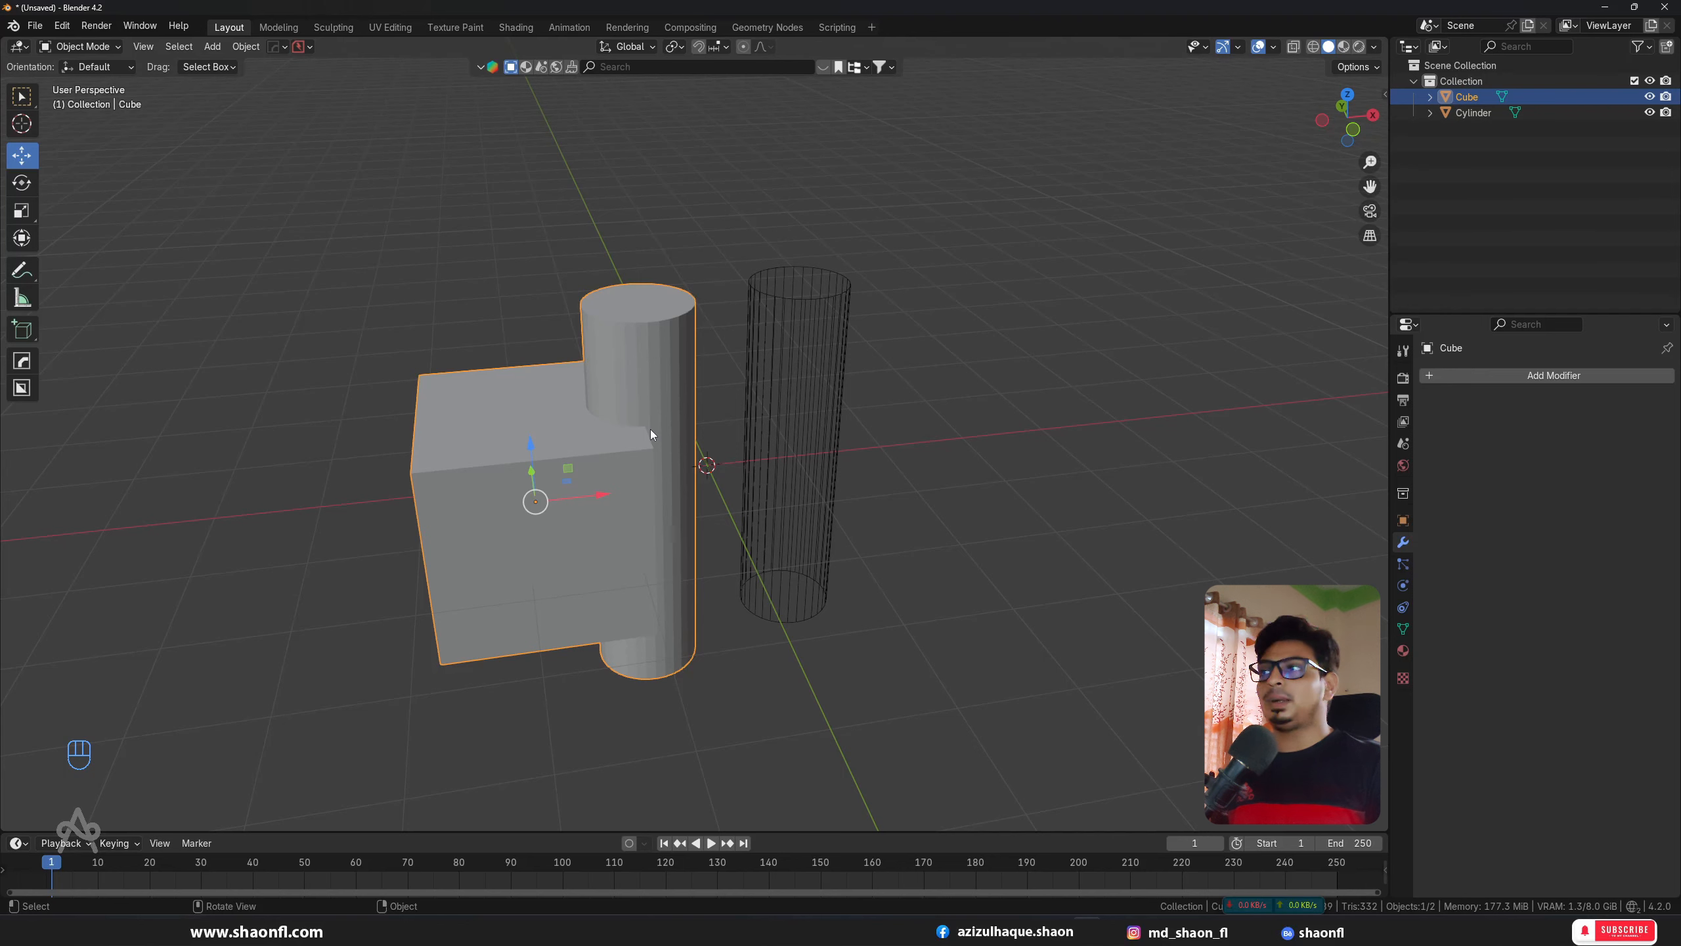
Step: Undo the merged object's move and the applied Union Boolean
key("ctrl+z")
key("ctrl+z")
key("ctrl+z")
key("ctrl+z")
key("ctrl+z")
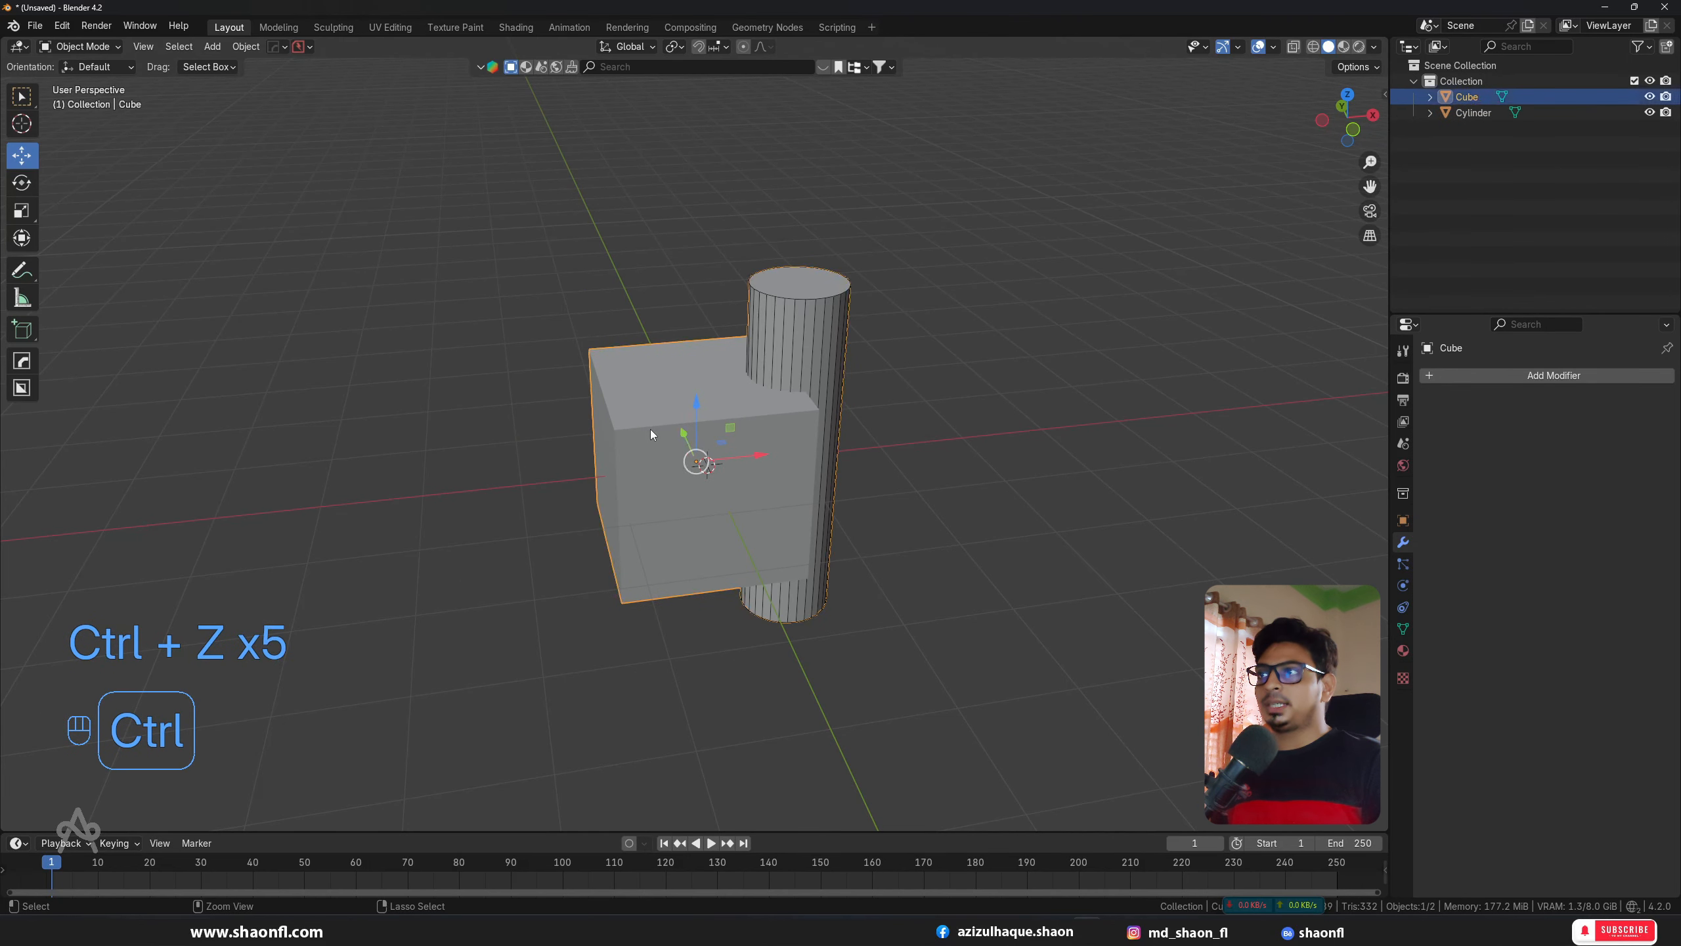
key("ctrl+z")
left_click_drag(790, 386, 669, 392, "alt")
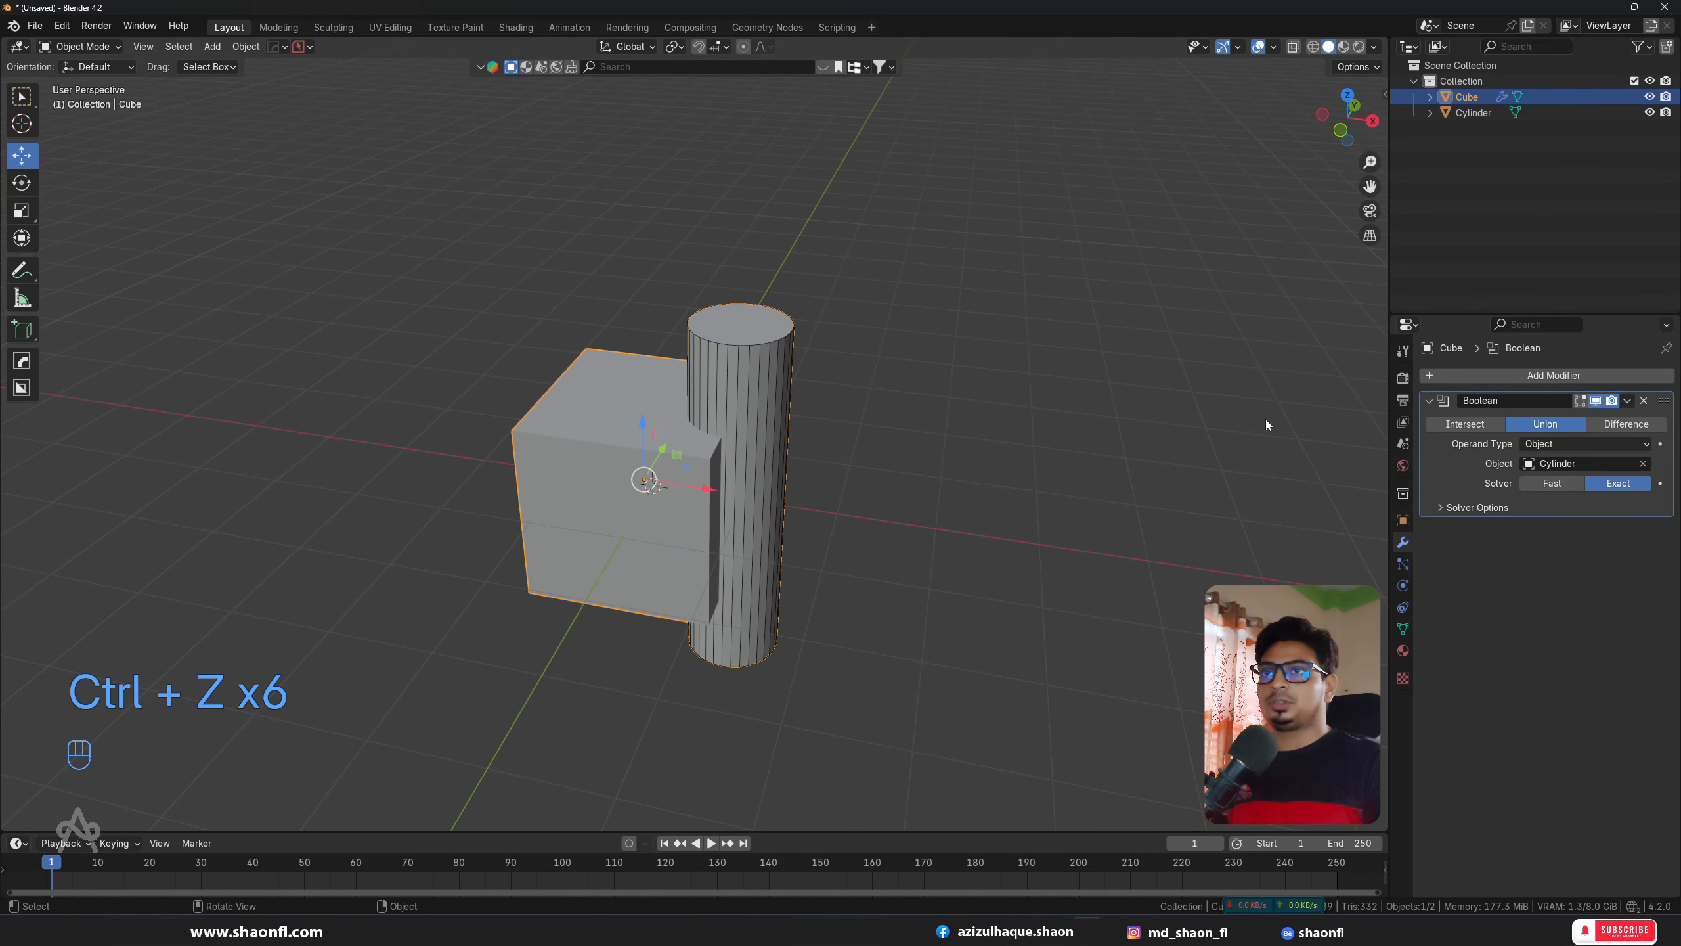
Step: Try the Intersect operation on the cube's Boolean, and undo it
left_click(1469, 424)
middle_click_drag(837, 472, 872, 449)
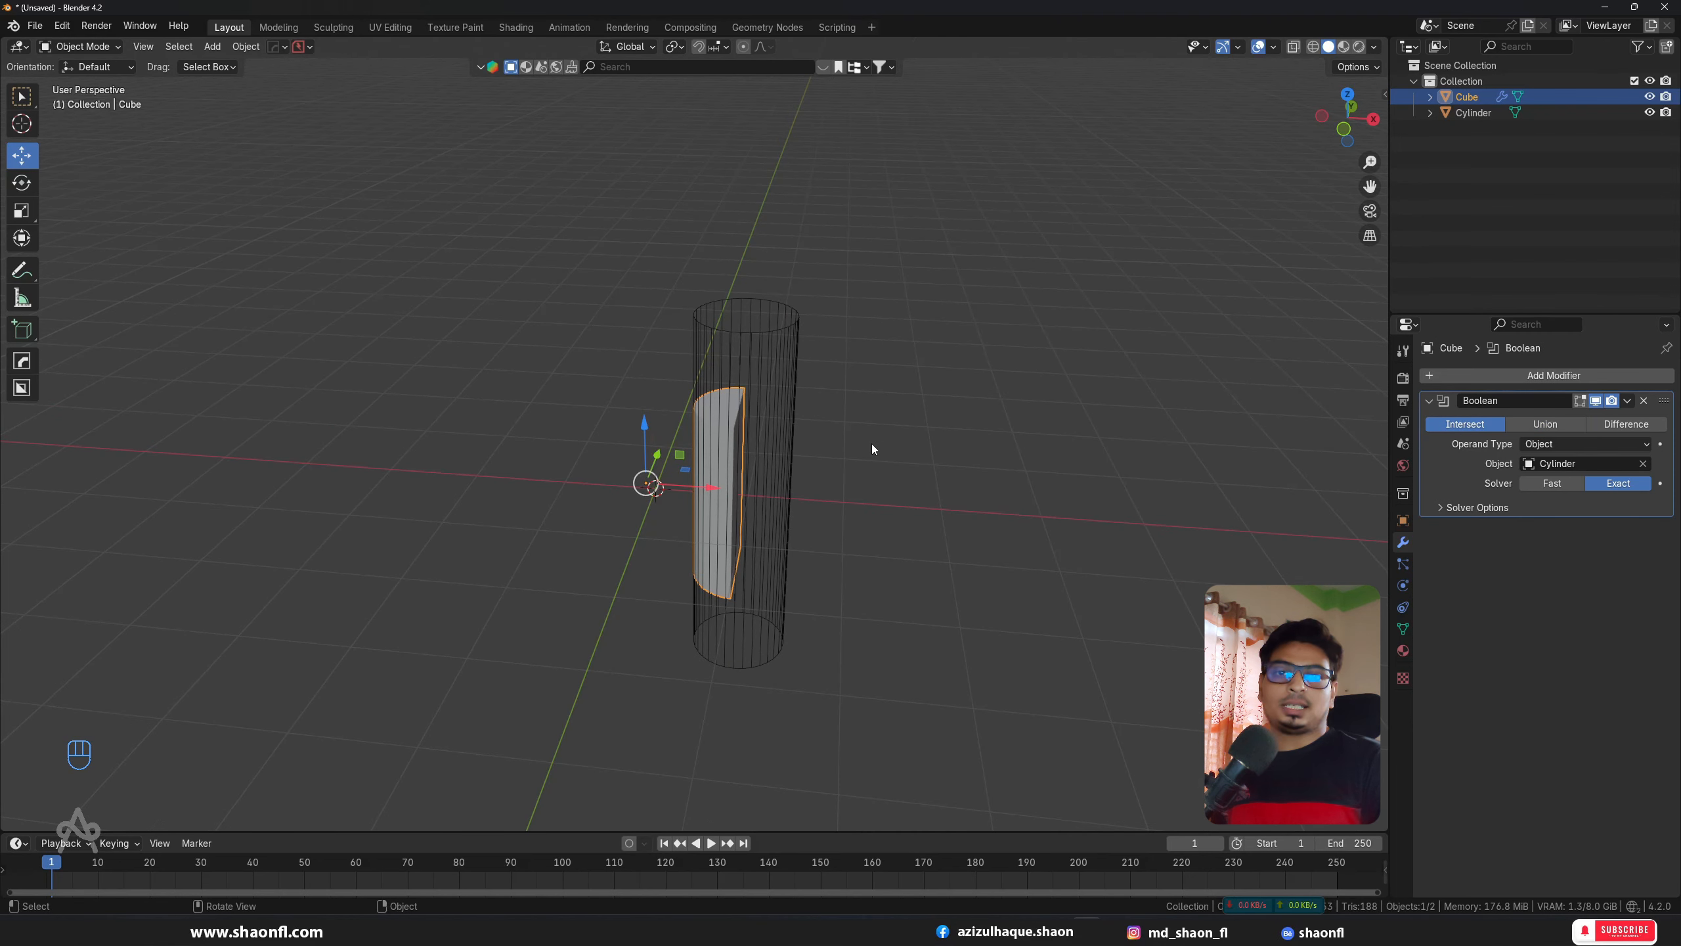
key("ctrl+z")
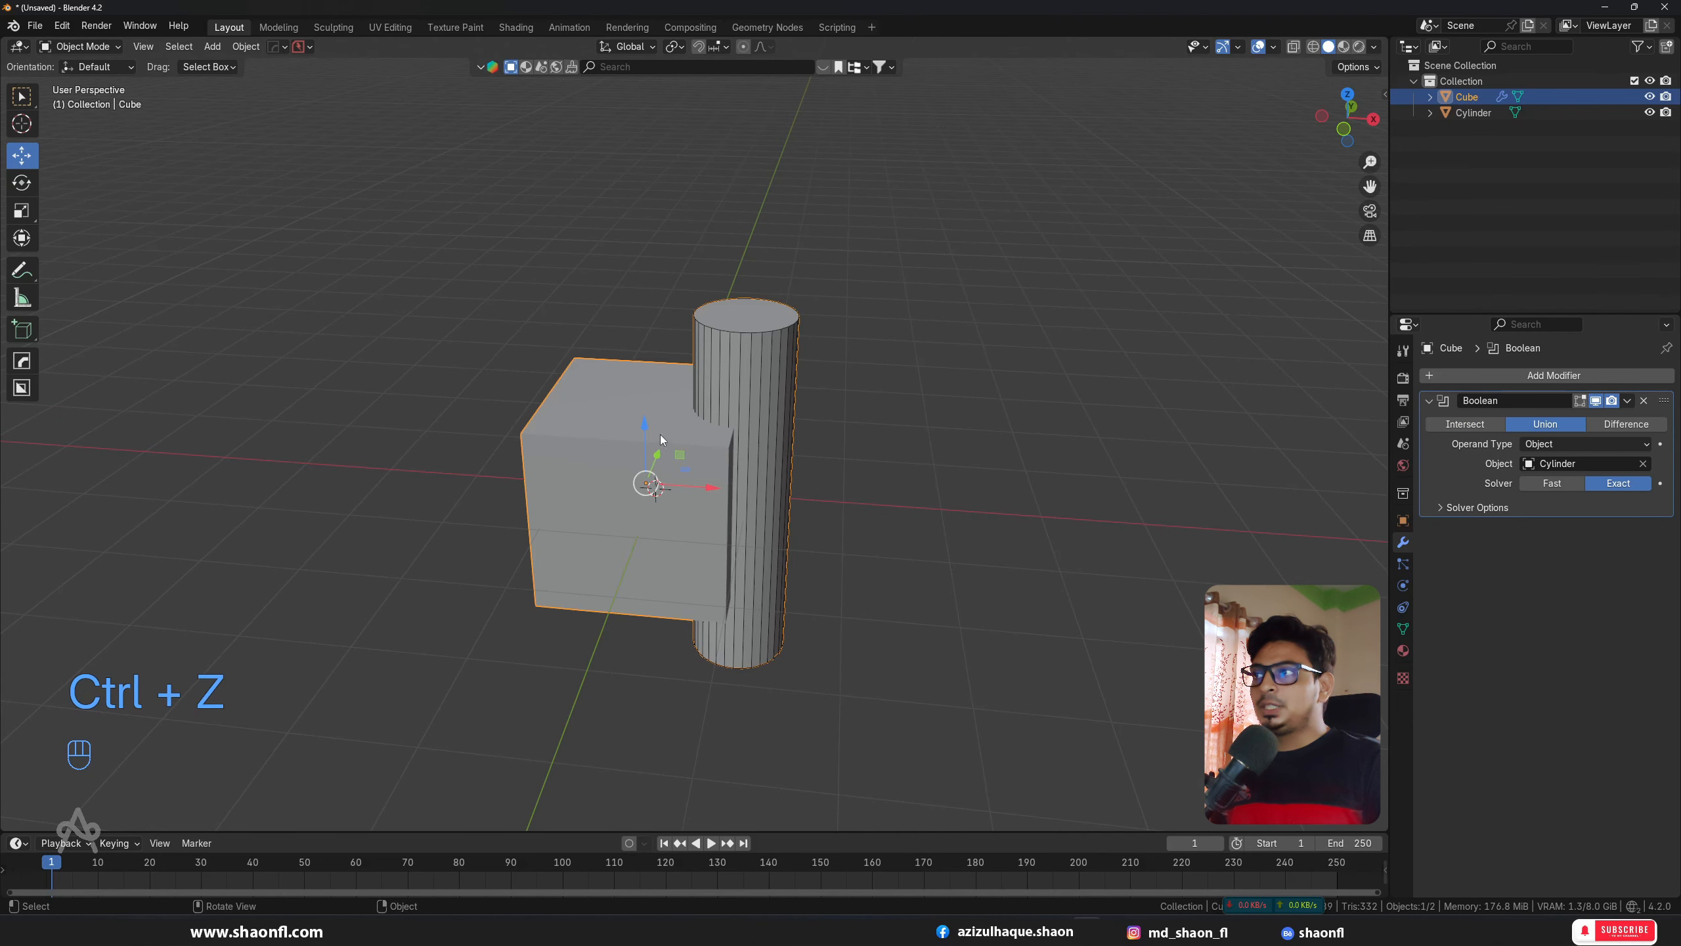
scroll(631, 449, "up", 2)
left_click_drag(664, 472, 705, 465, "alt")
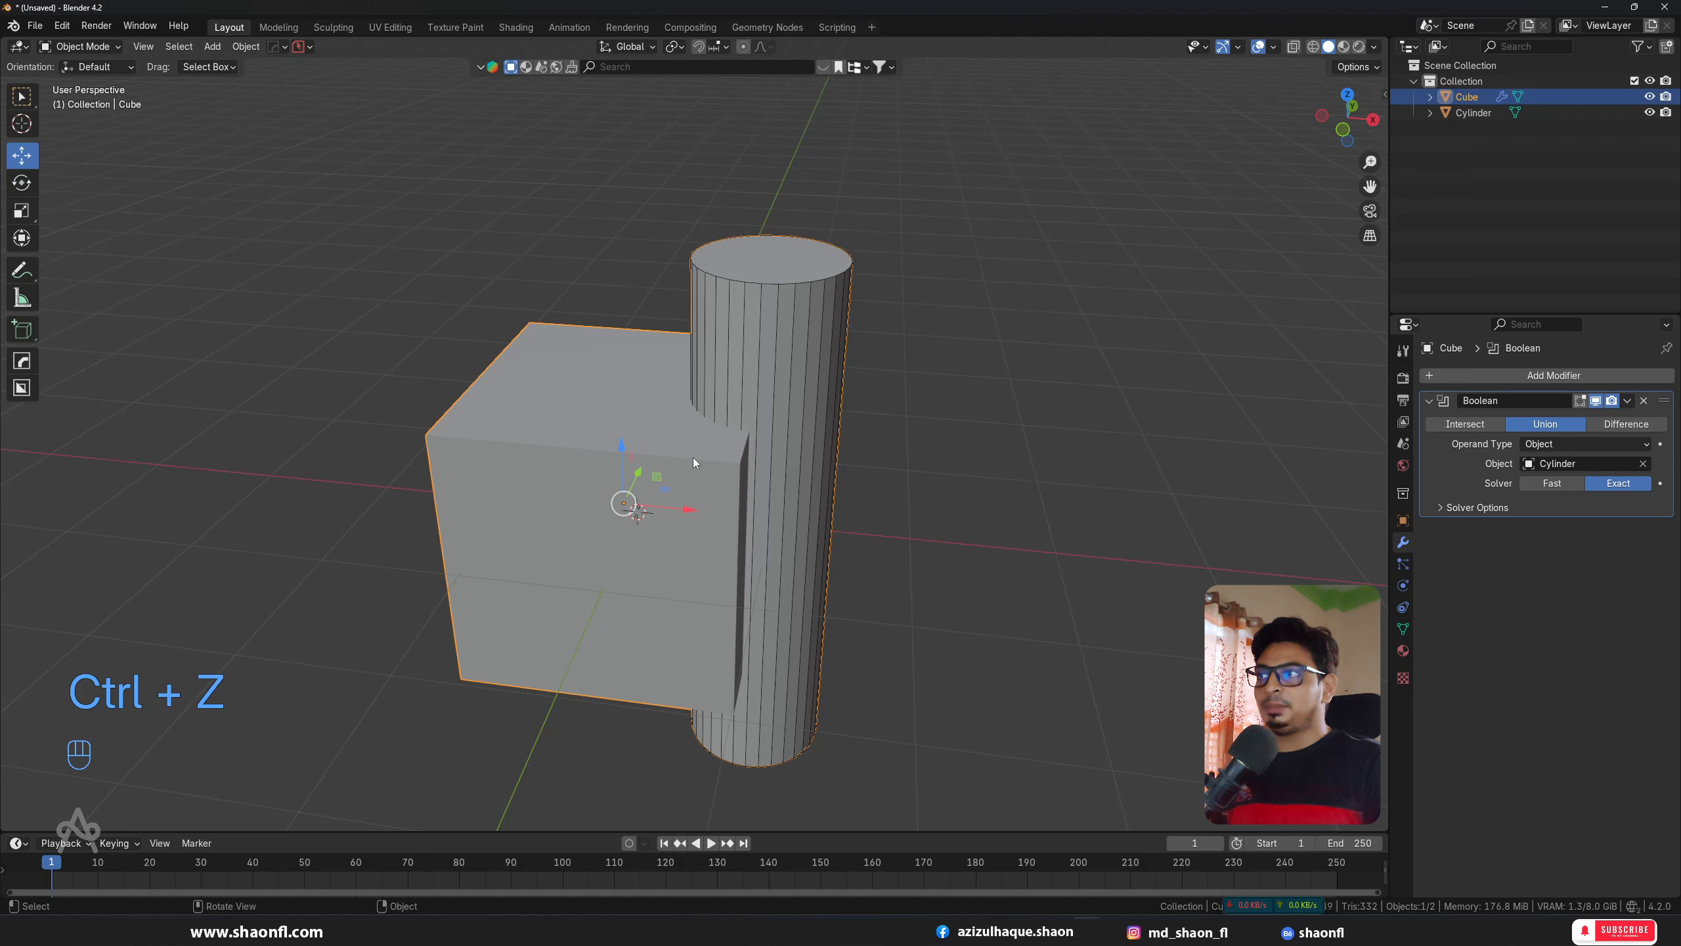
Step: Set the cube's Boolean operation to Intersect and inspect the overlapping piece inside the selected wireframe cylinder
left_click(1474, 112)
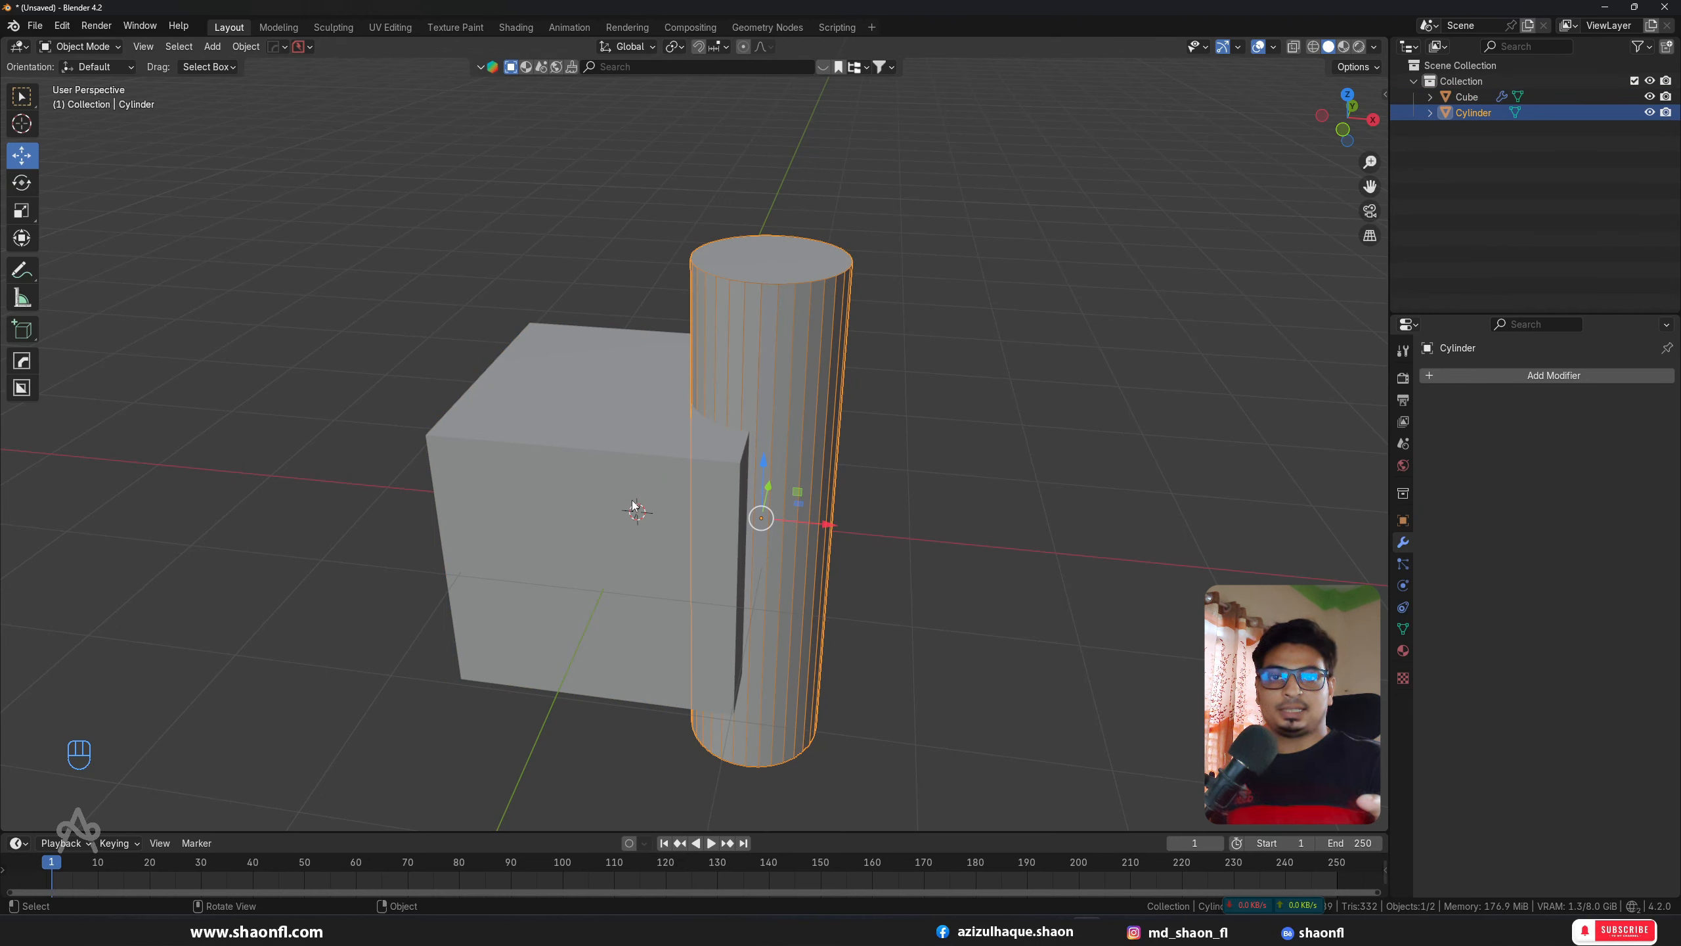
left_click(547, 512)
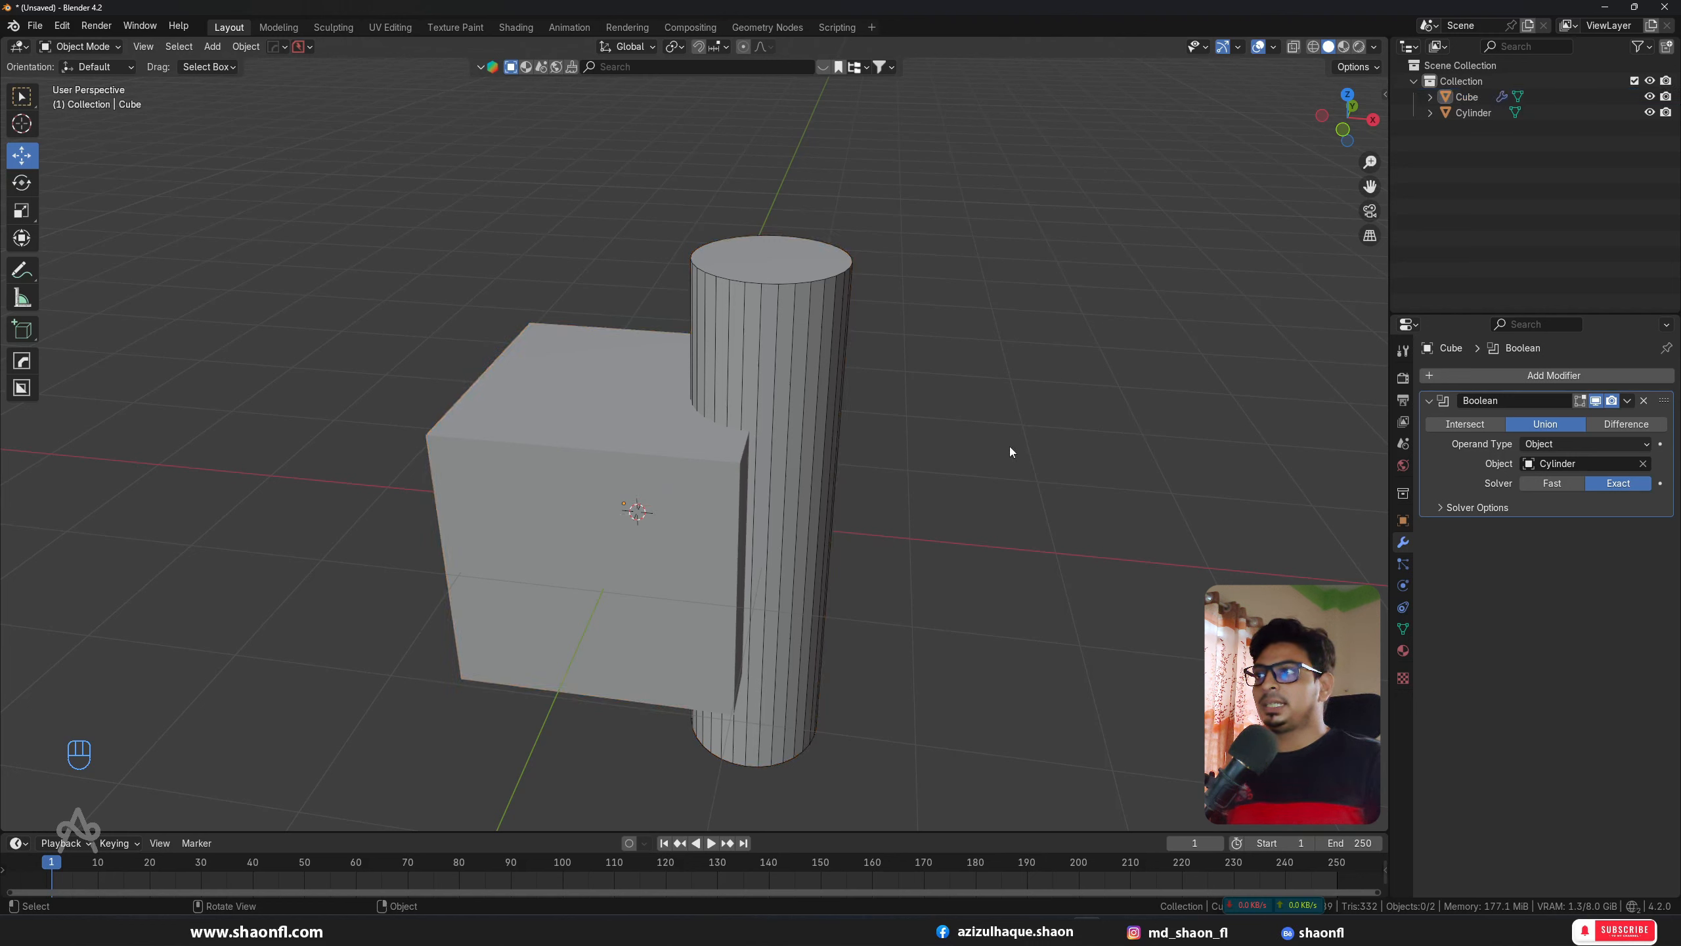
left_click(1475, 426)
left_click(1161, 468)
left_click(759, 336)
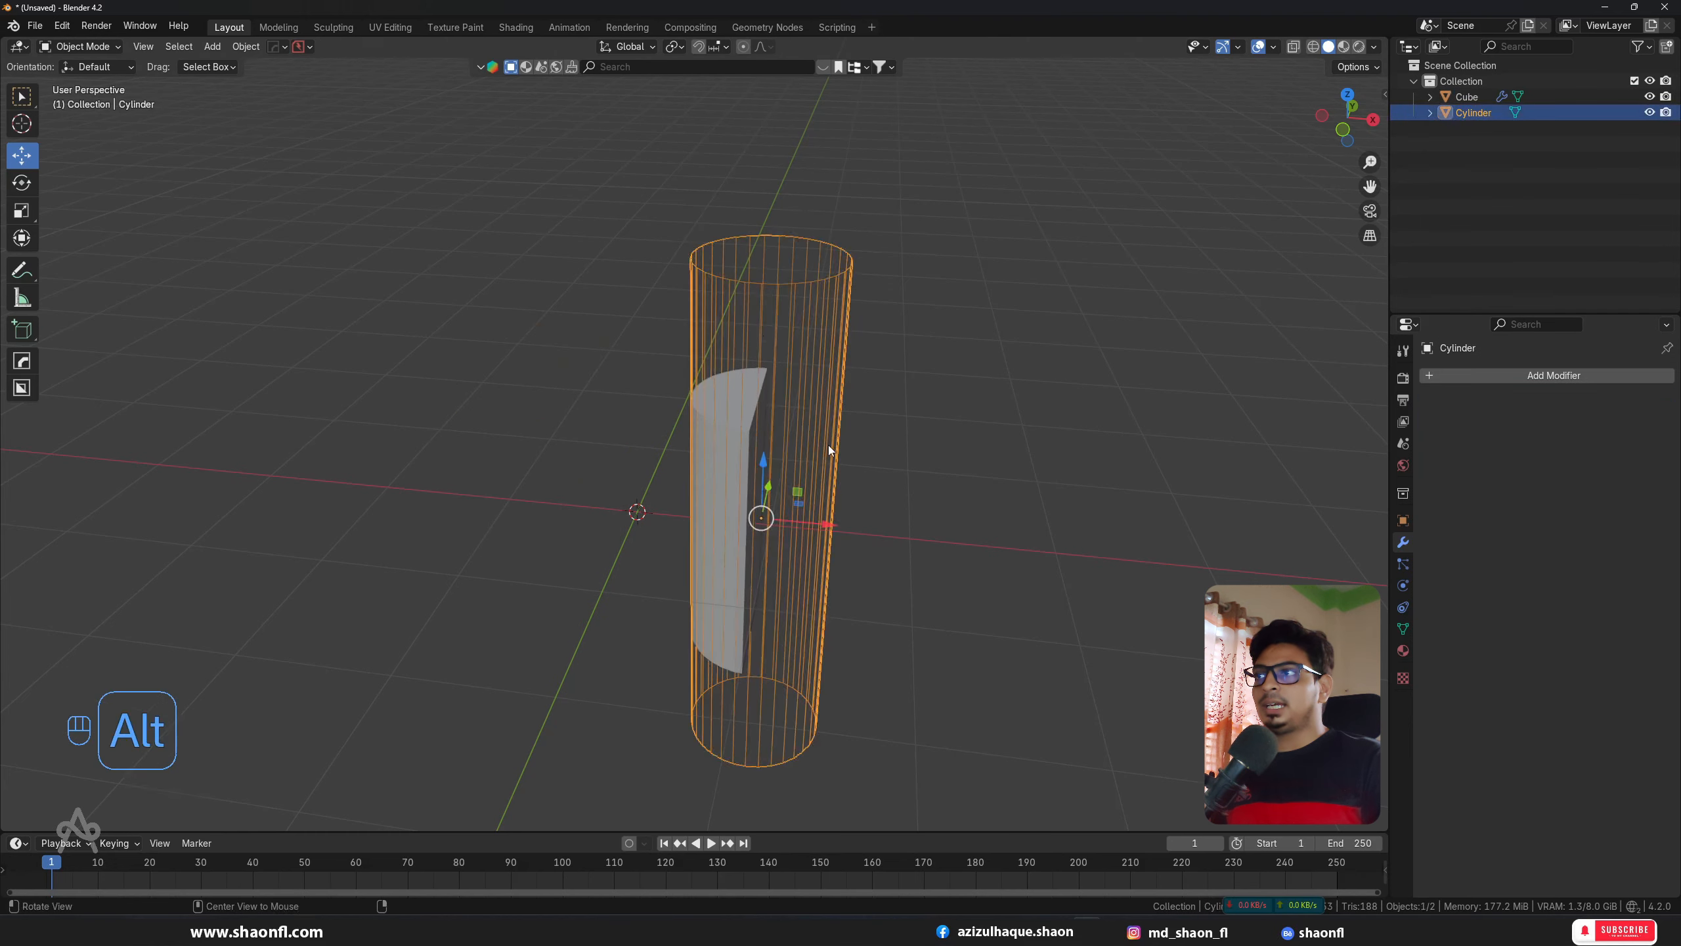
left_click_drag(828, 445, 767, 440, "alt")
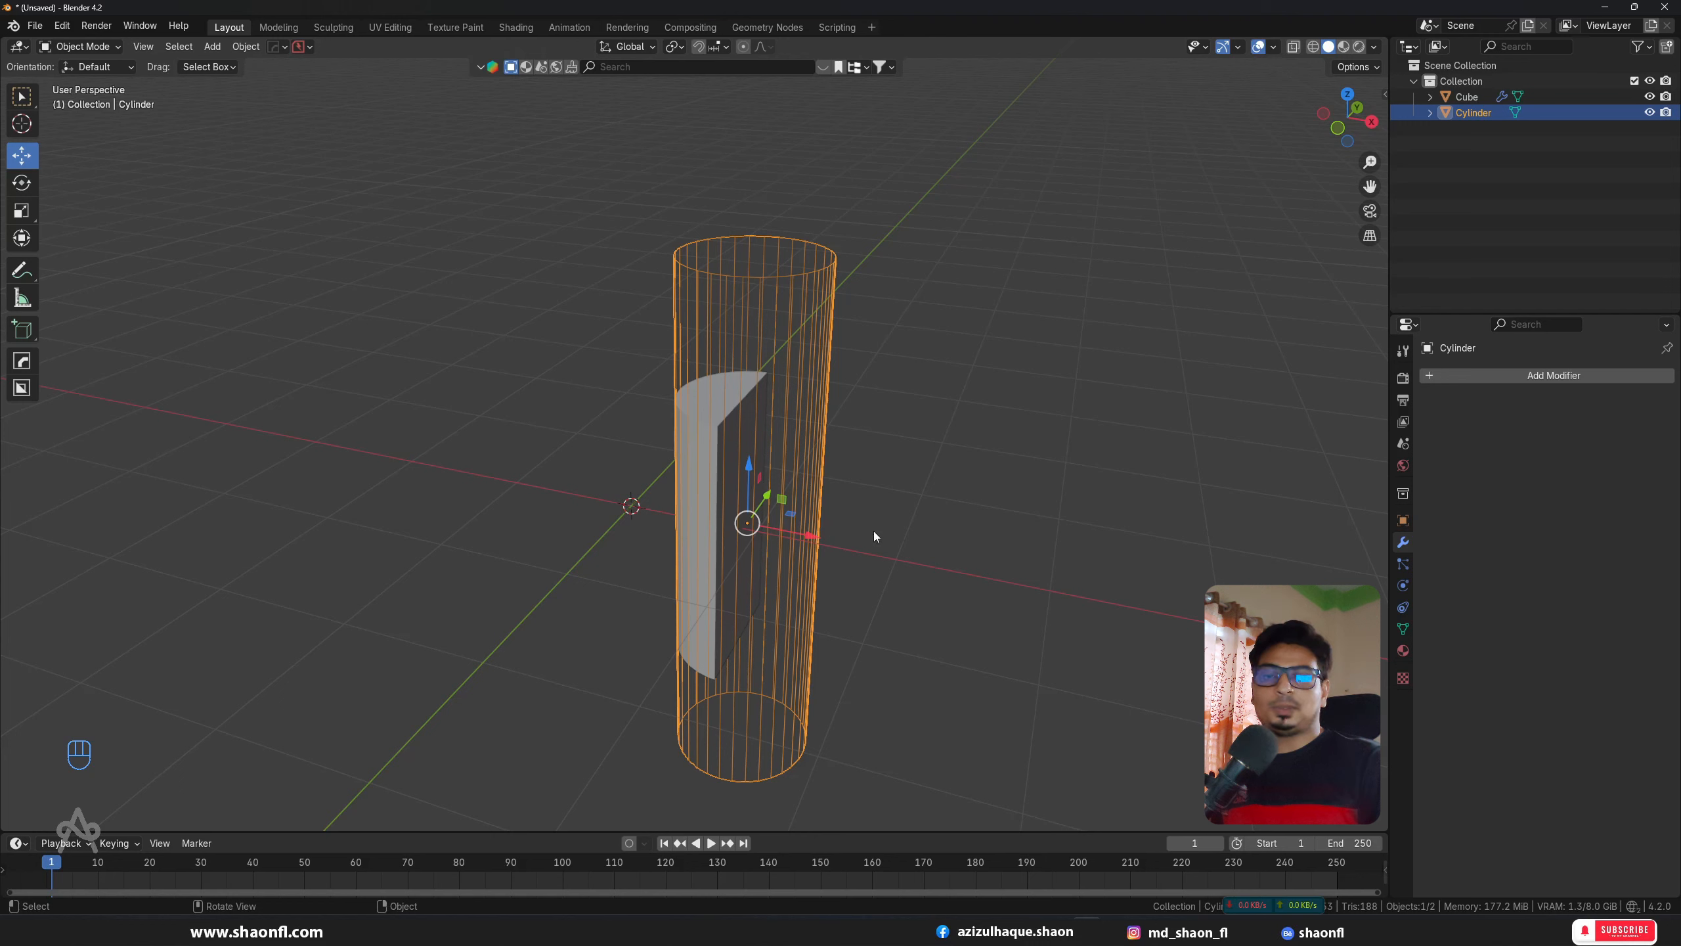
Step: Apply the cube's Intersect Boolean and try moving the wireframe cylinder away from the remaining overlap piece
left_click(904, 521)
left_click(740, 384)
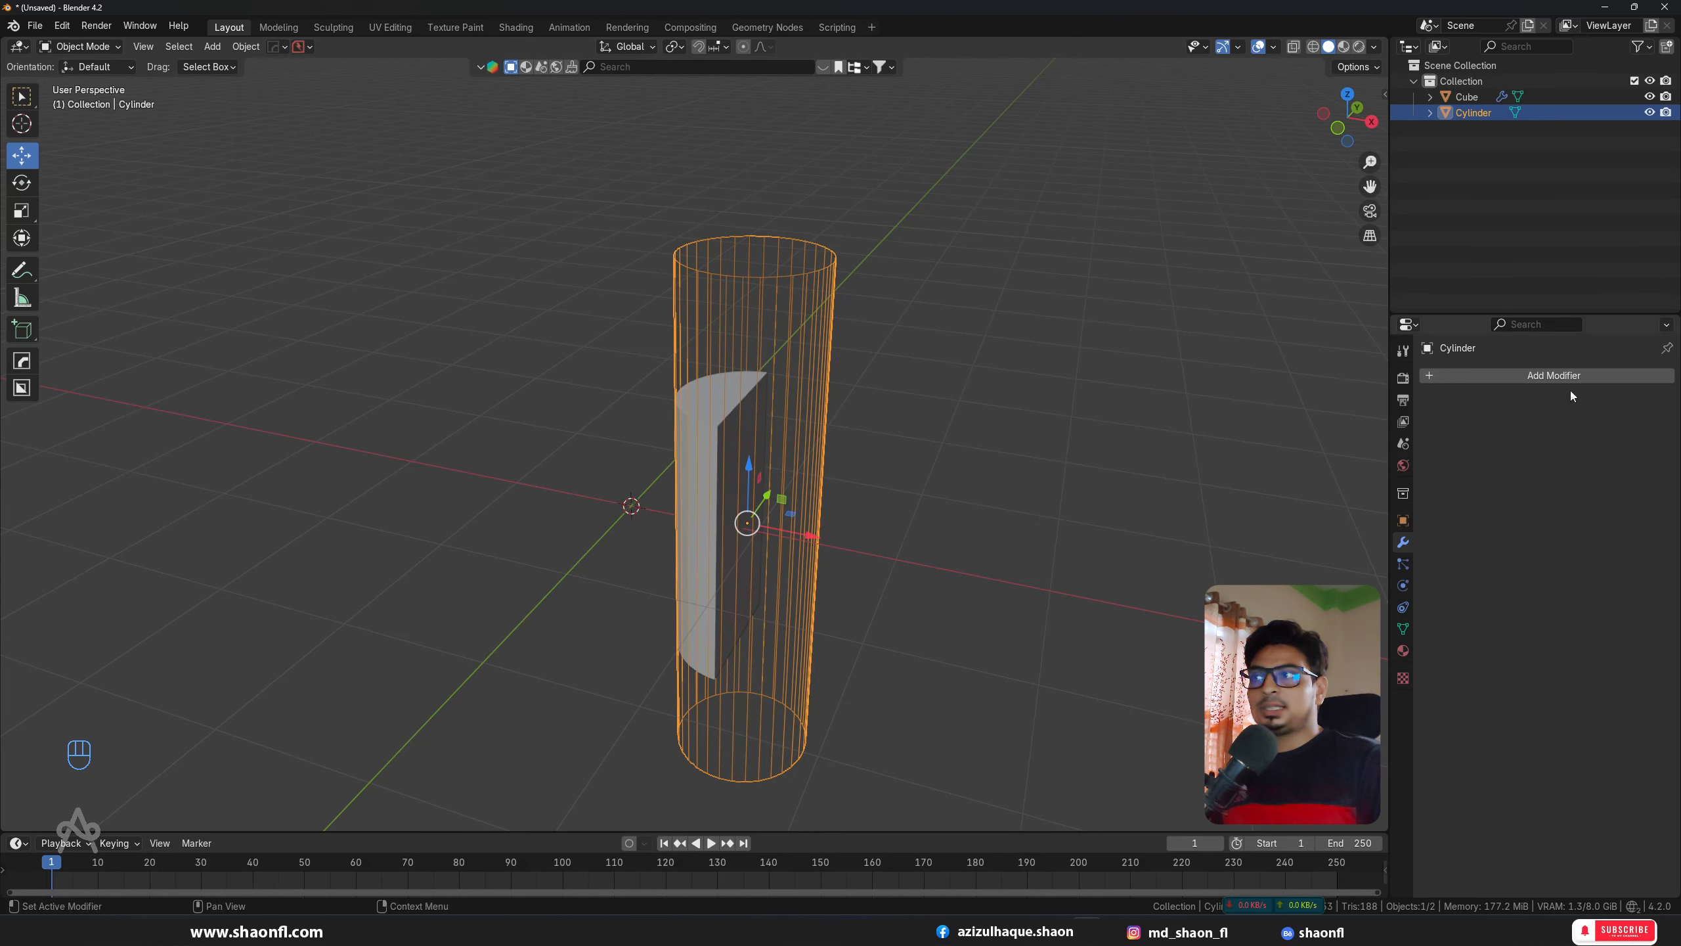
left_click(718, 486)
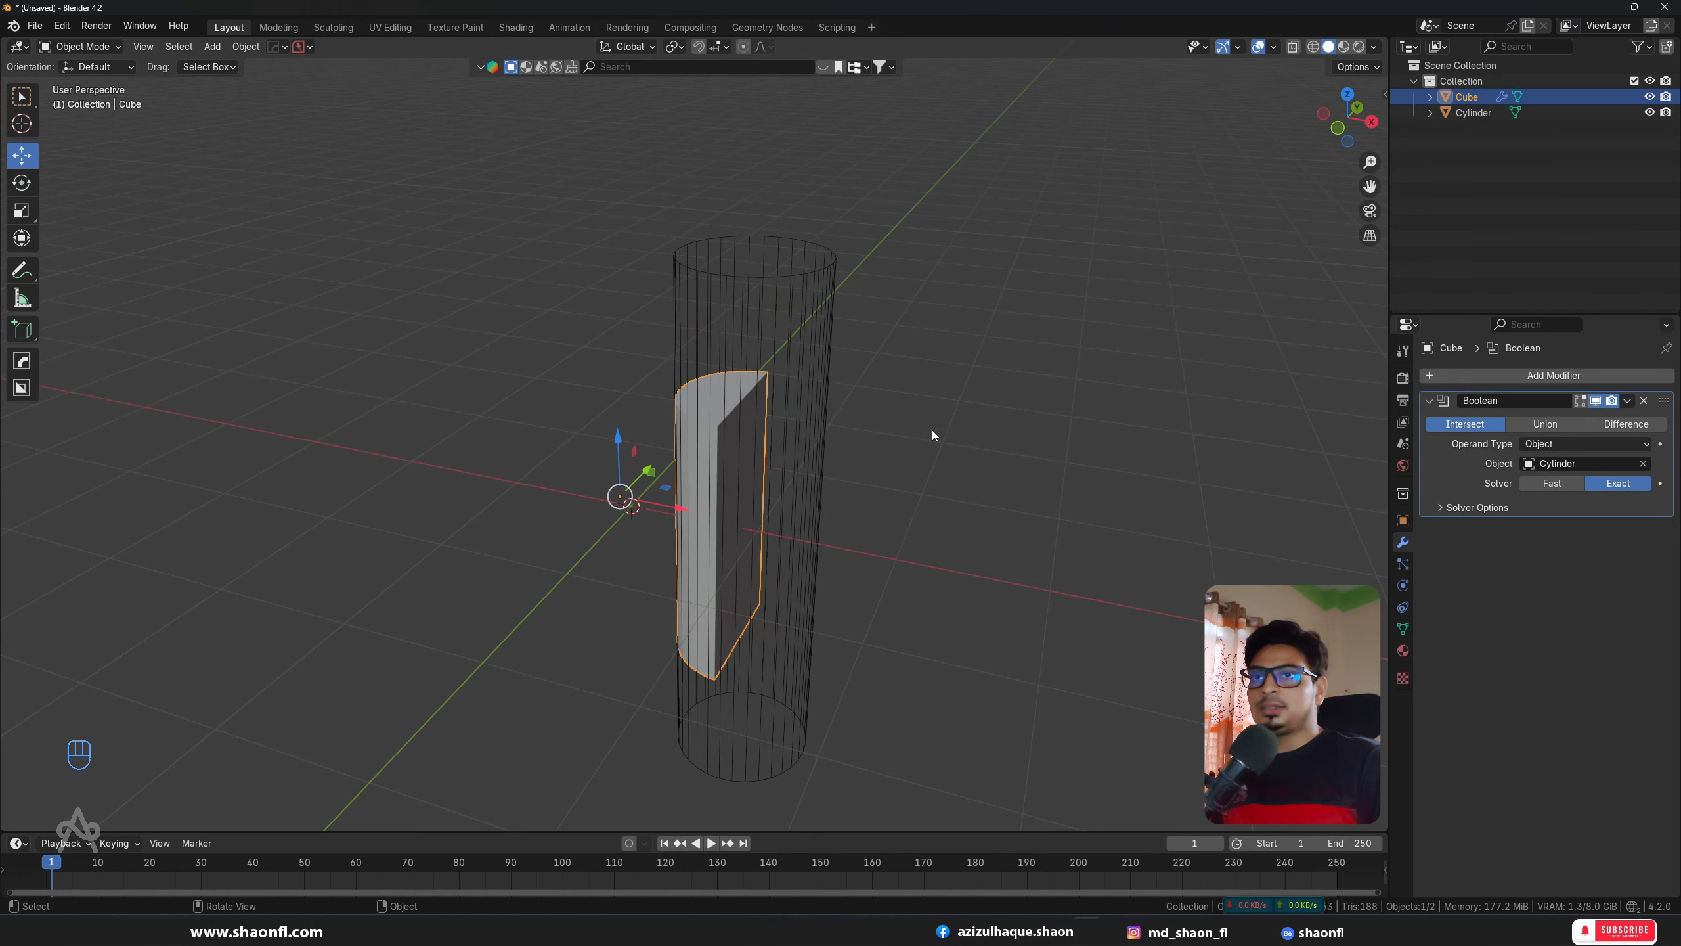
left_click(1628, 401)
left_click(1611, 414)
scroll(664, 503, "up", 2)
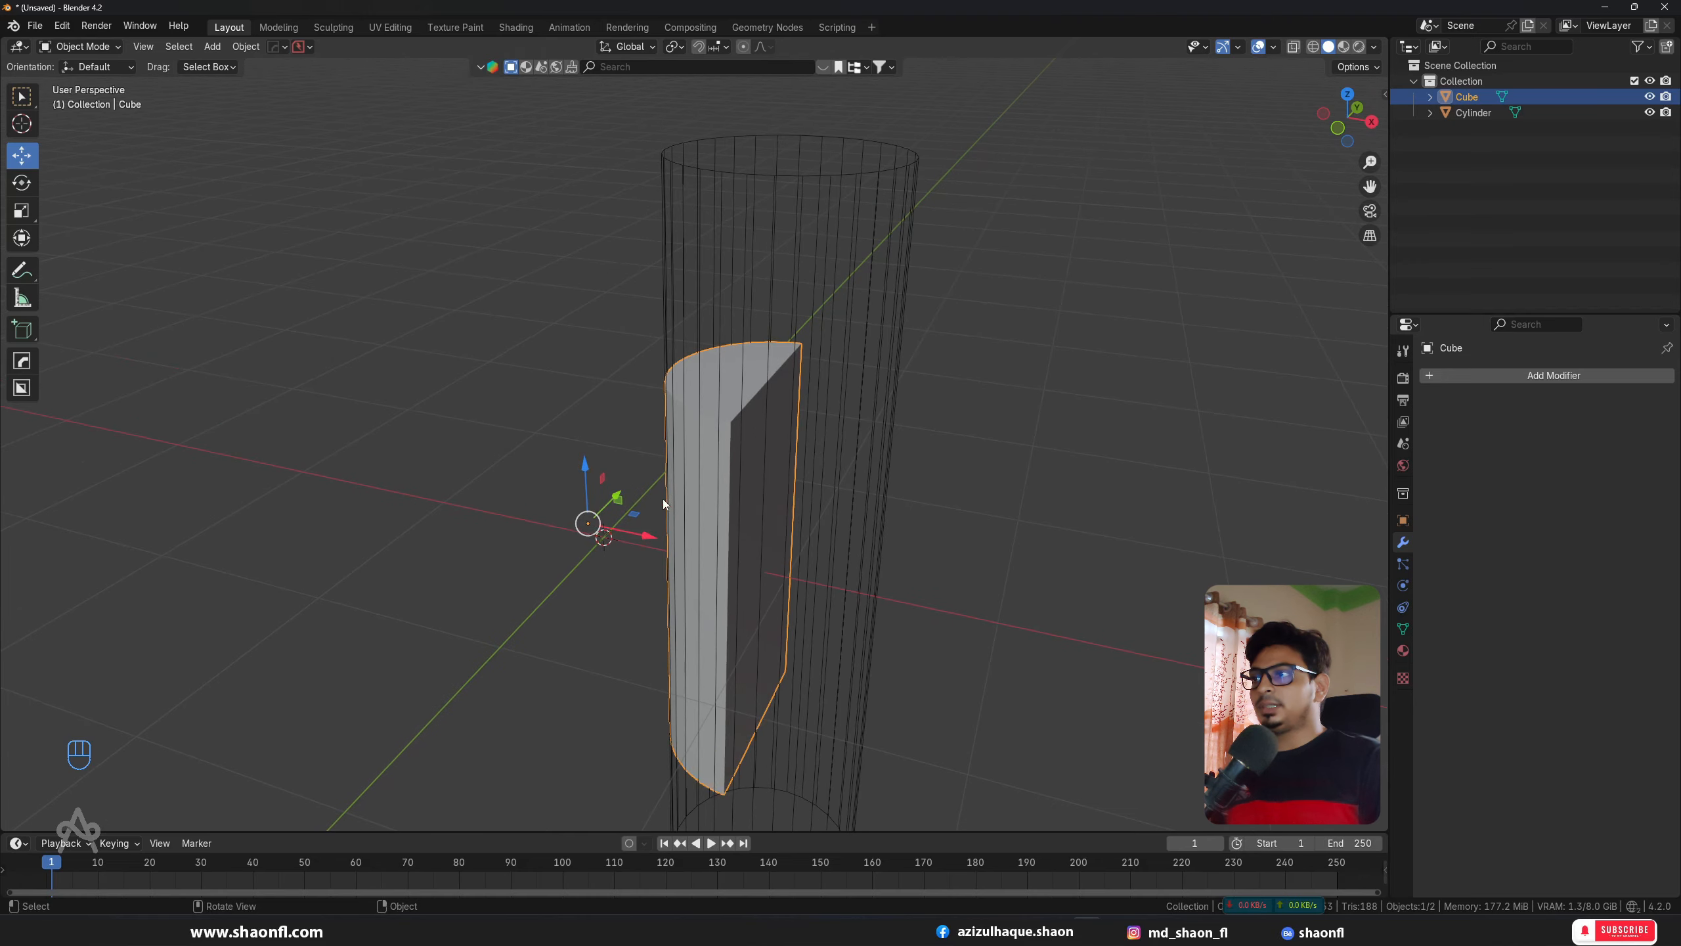
middle_click_drag(600, 549, 719, 537, "alt")
left_click_drag(719, 540, 493, 599)
middle_click_drag(705, 548, 583, 540, "alt")
Step: Undo the cylinder's move and the applied Intersect Boolean on the cube
key("ctrl+z")
key("ctrl+z")
key("ctrl+z")
key("ctrl+z")
key("ctrl+z")
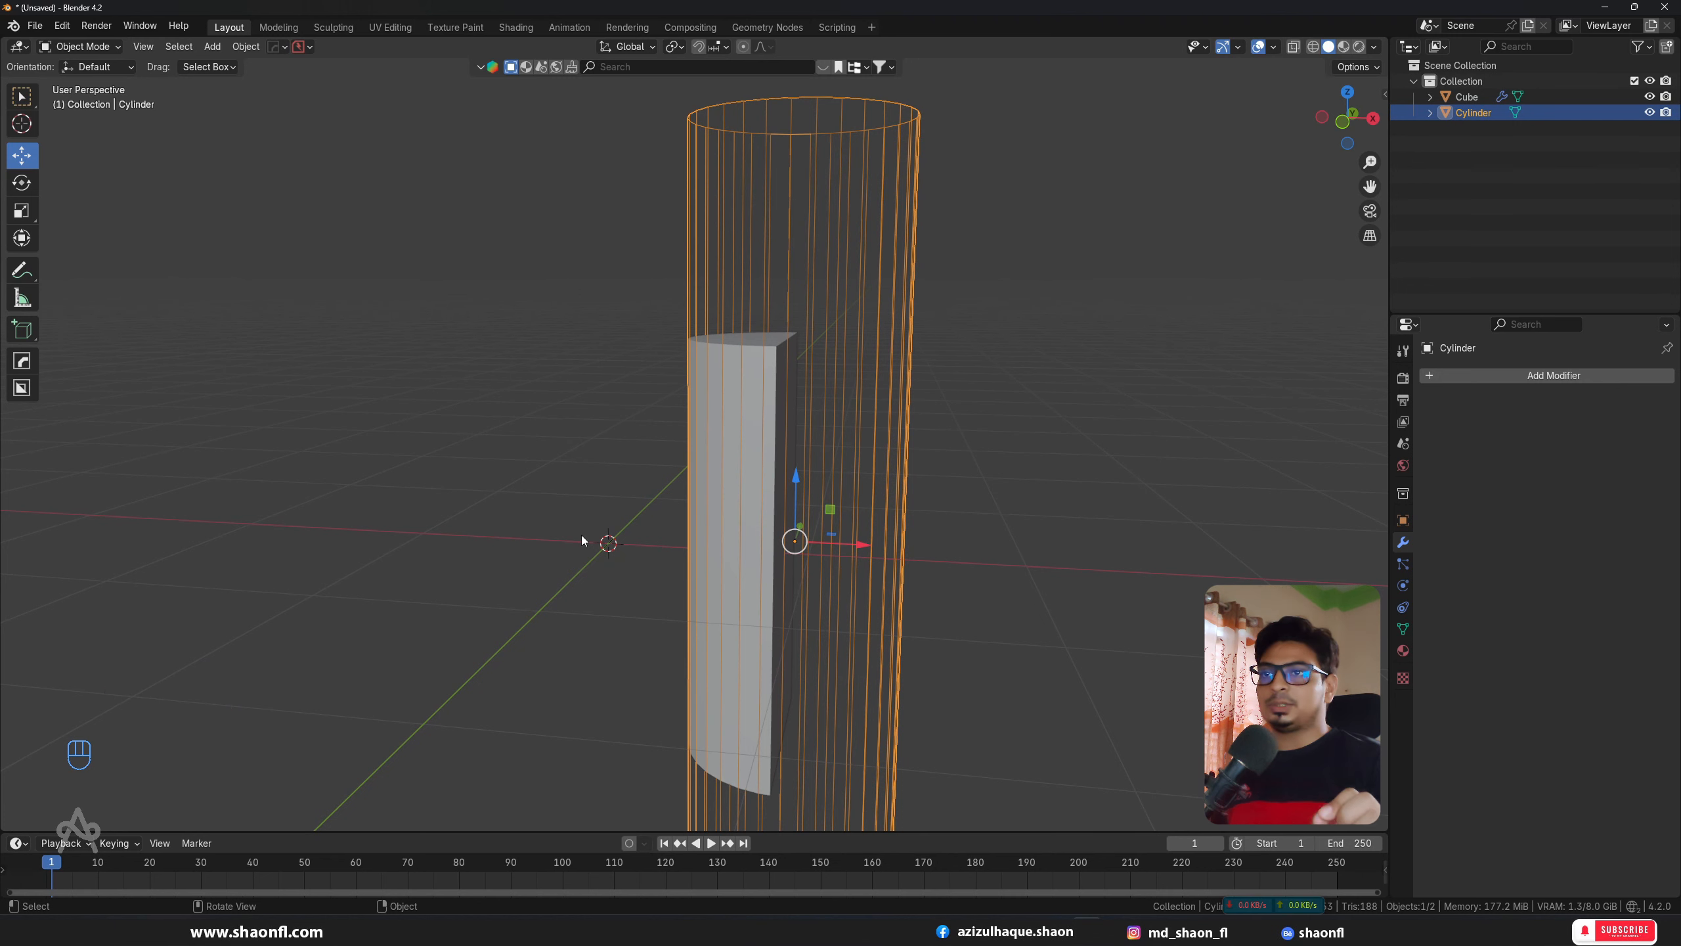
key("ctrl+z")
key("ctrl+z")
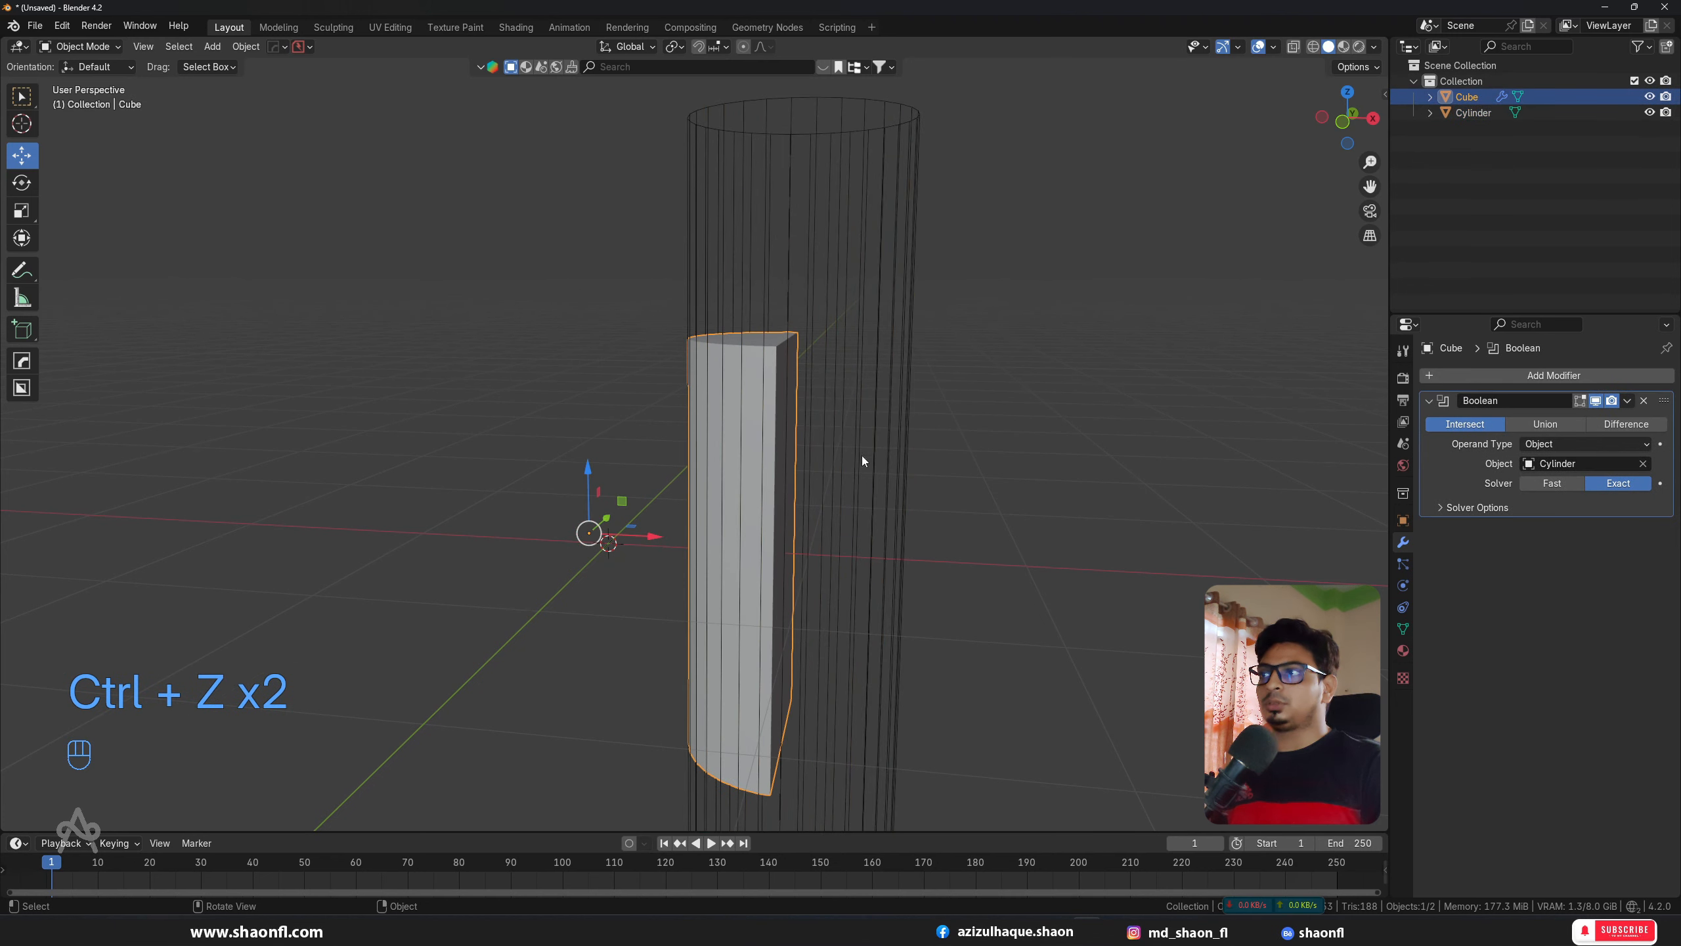
middle_click_drag(862, 455, 934, 445, "alt")
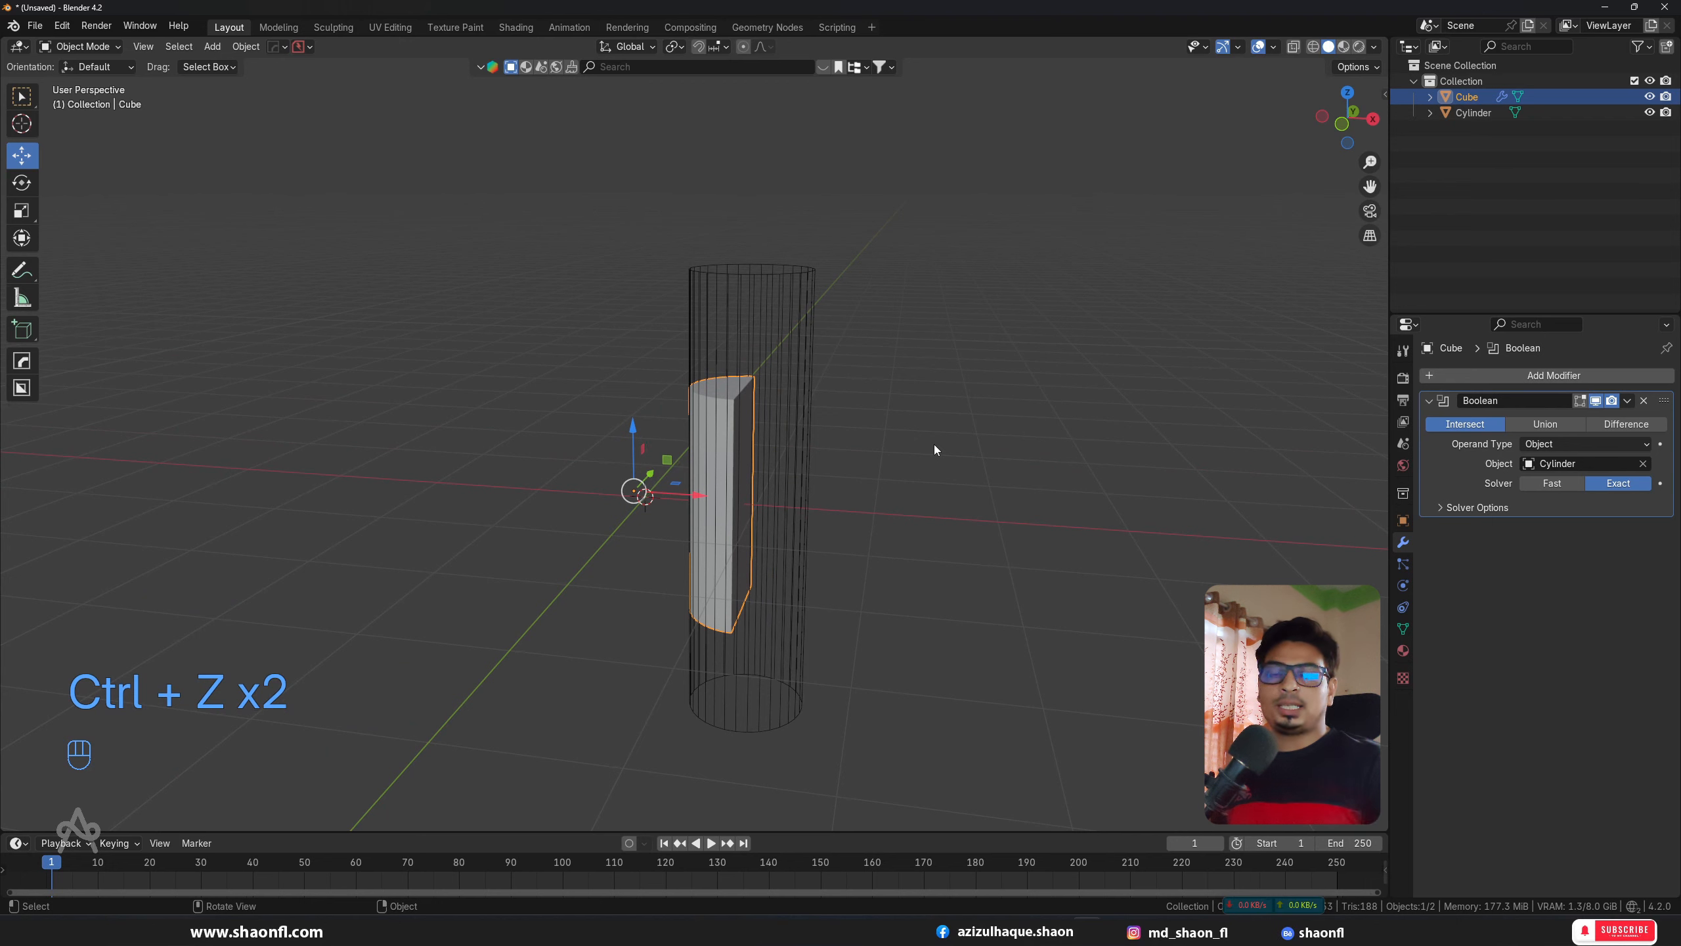
Step: Set the cube's Boolean operation to Difference and inspect the cut left by the cylinder
left_click(1626, 423)
middle_click_drag(880, 550, 764, 474, "alt")
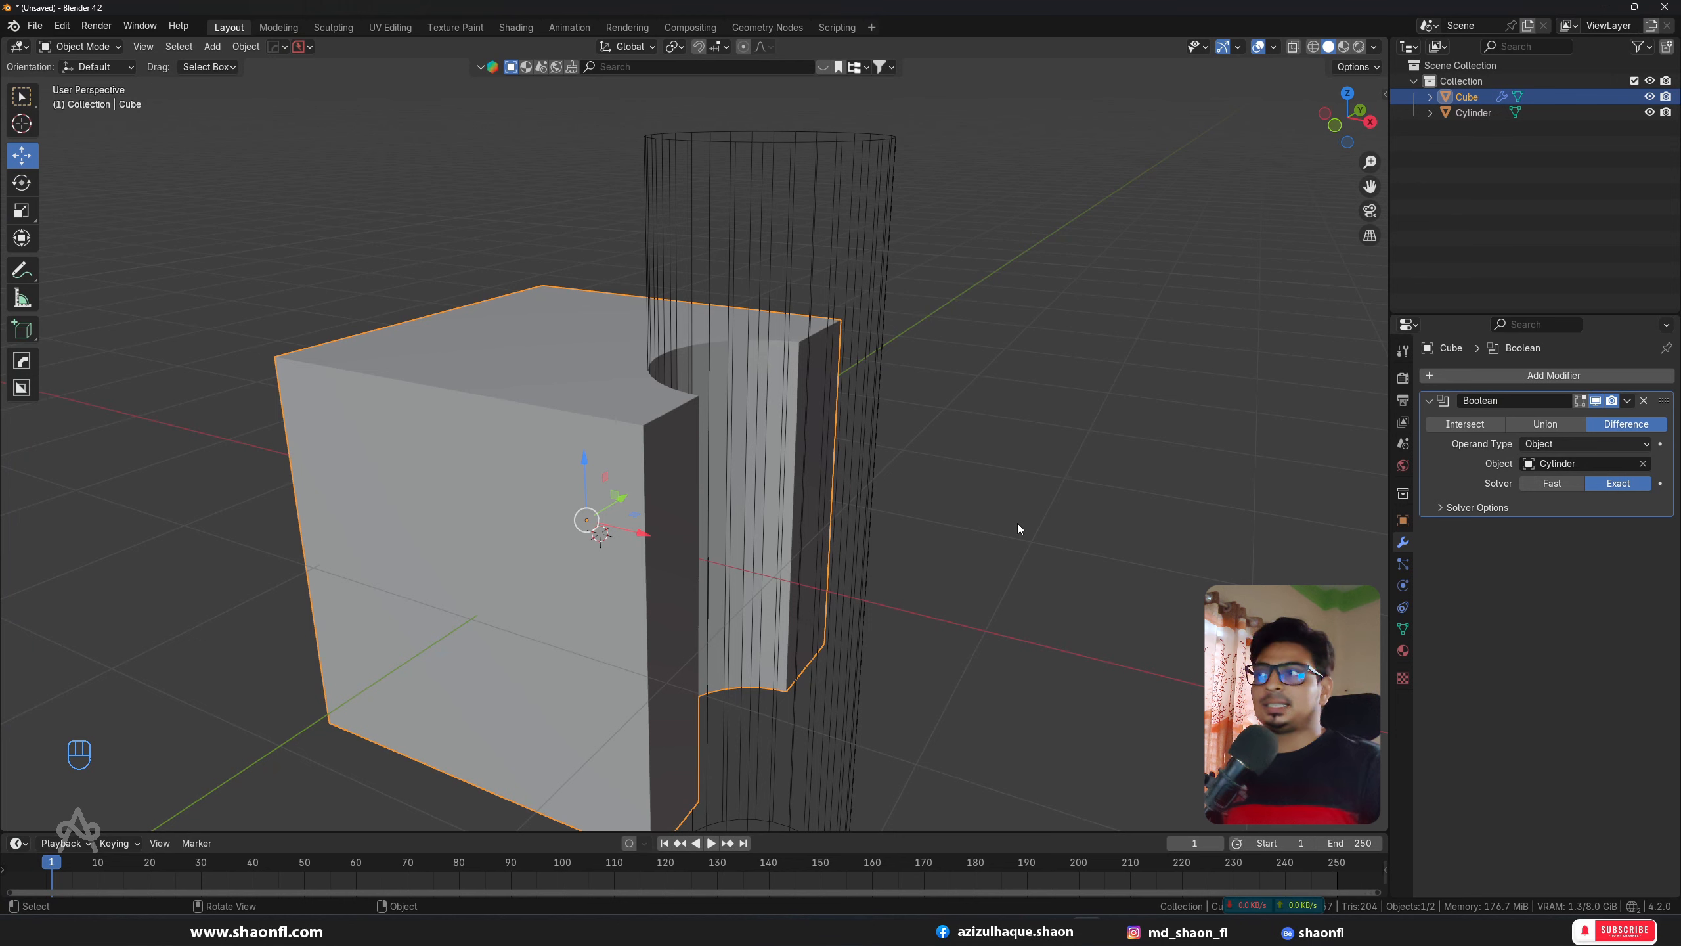
middle_click_drag(1017, 524, 1021, 511, "alt")
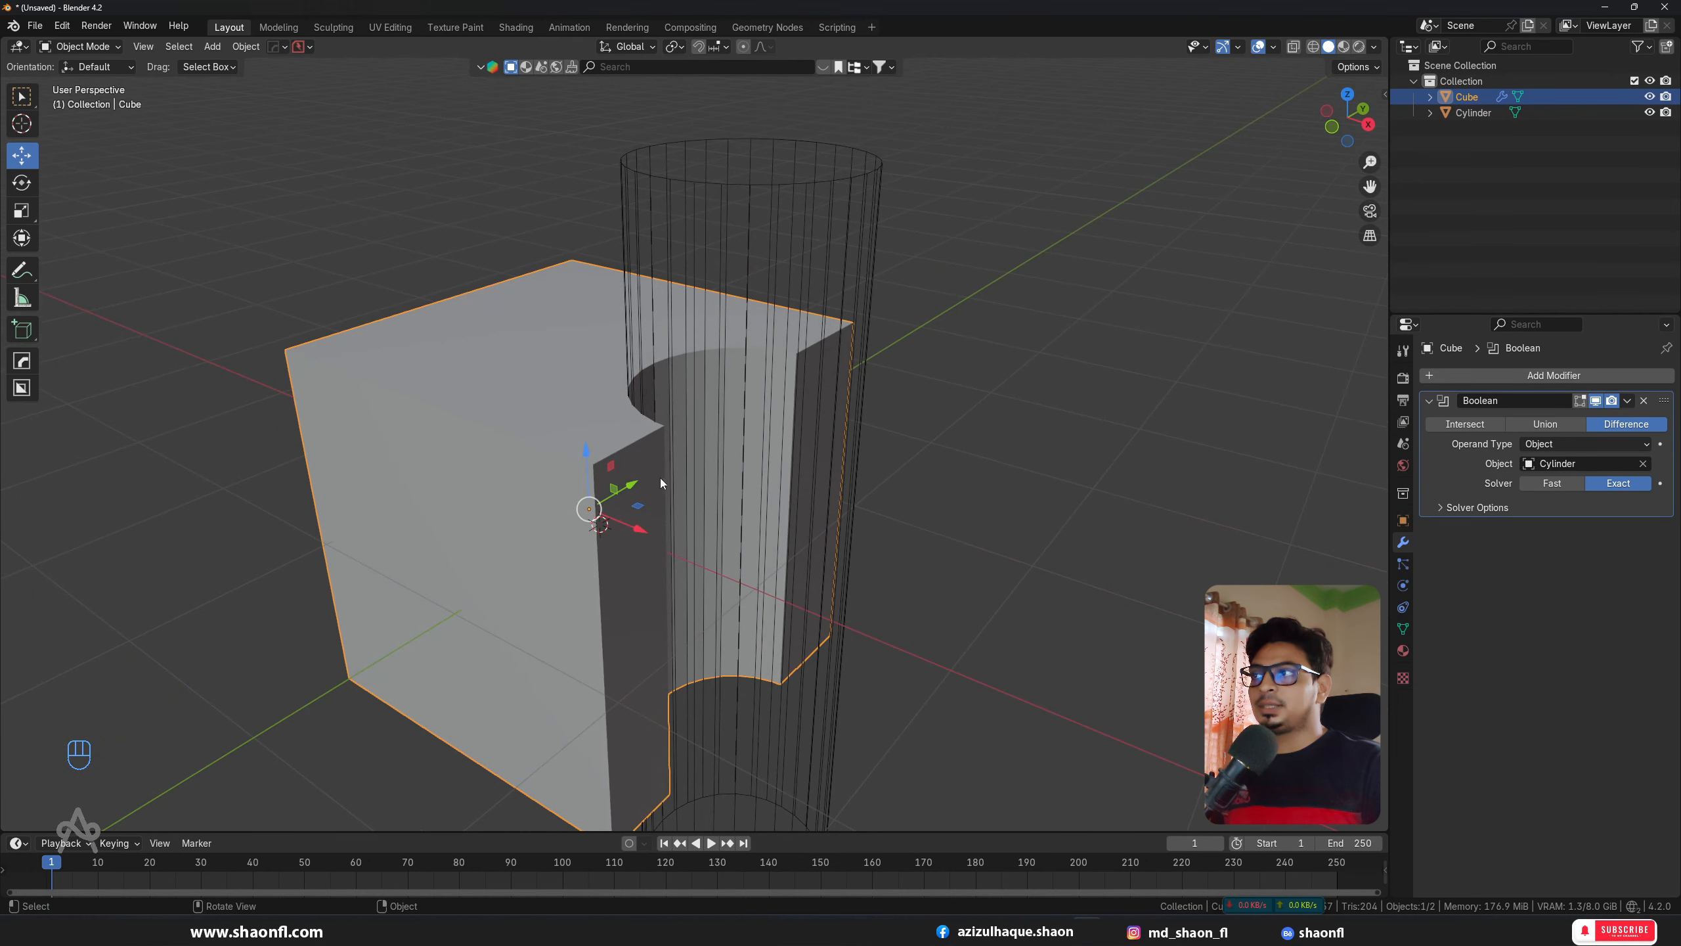
middle_click_drag(660, 478, 786, 428, "alt")
middle_click_drag(661, 400, 1166, 489)
left_click(1269, 583)
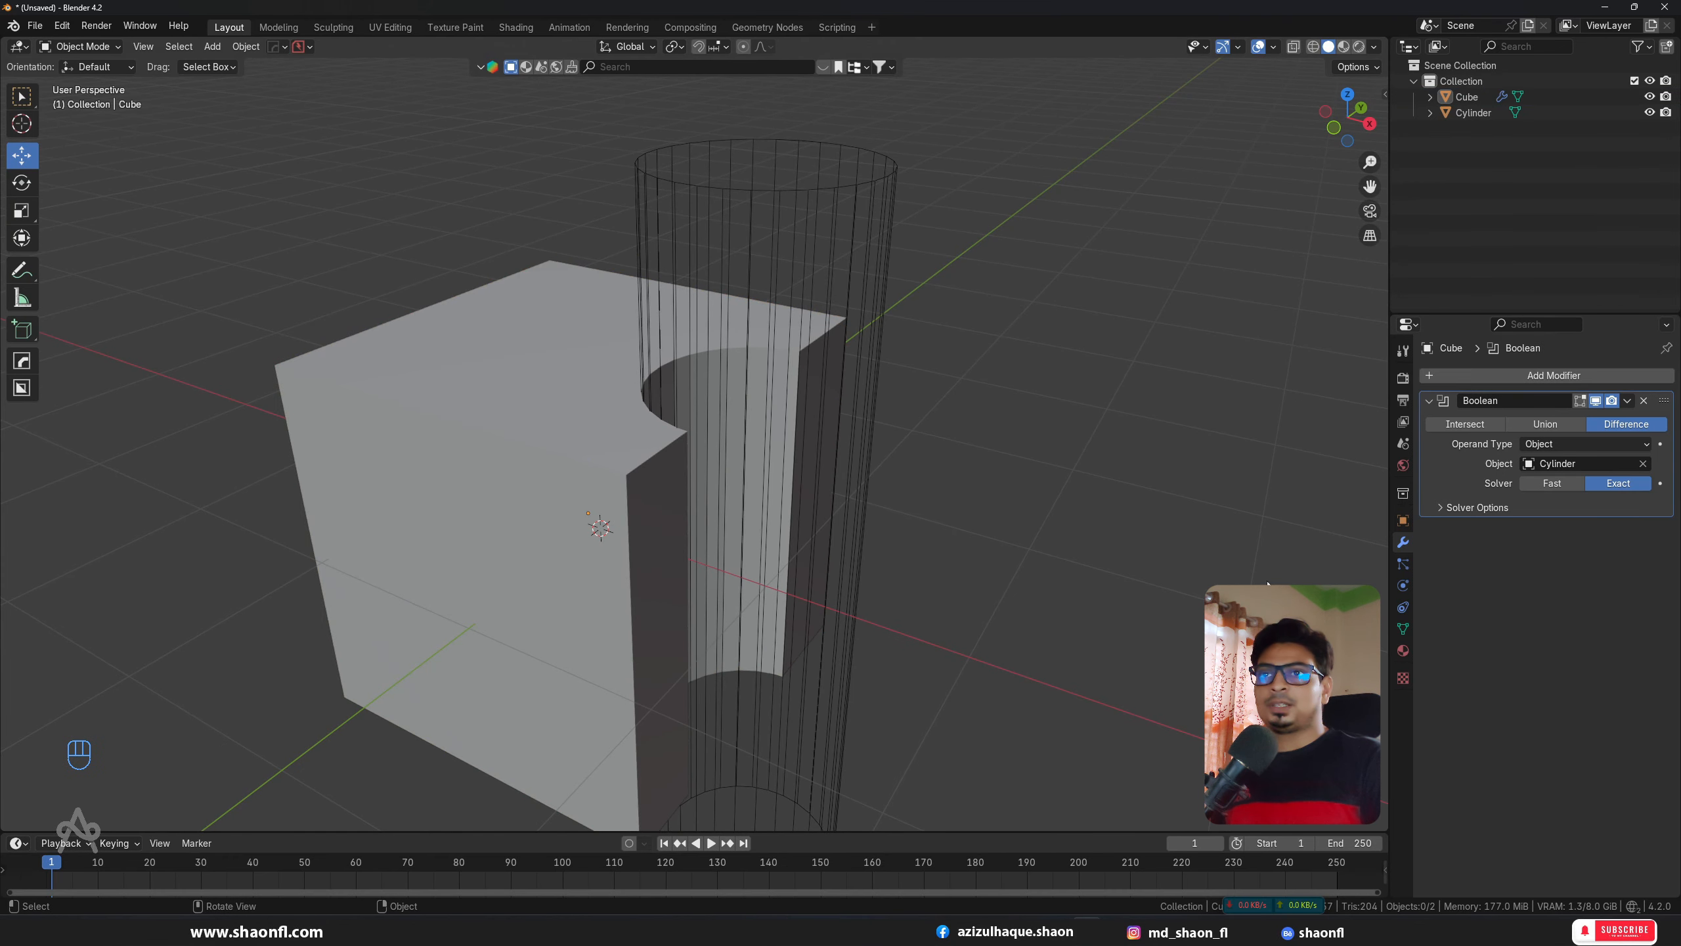
Step: Try the Fast solver on the cube's Boolean, inspect the cut edges, and return the solver to Exact
left_click(1543, 484)
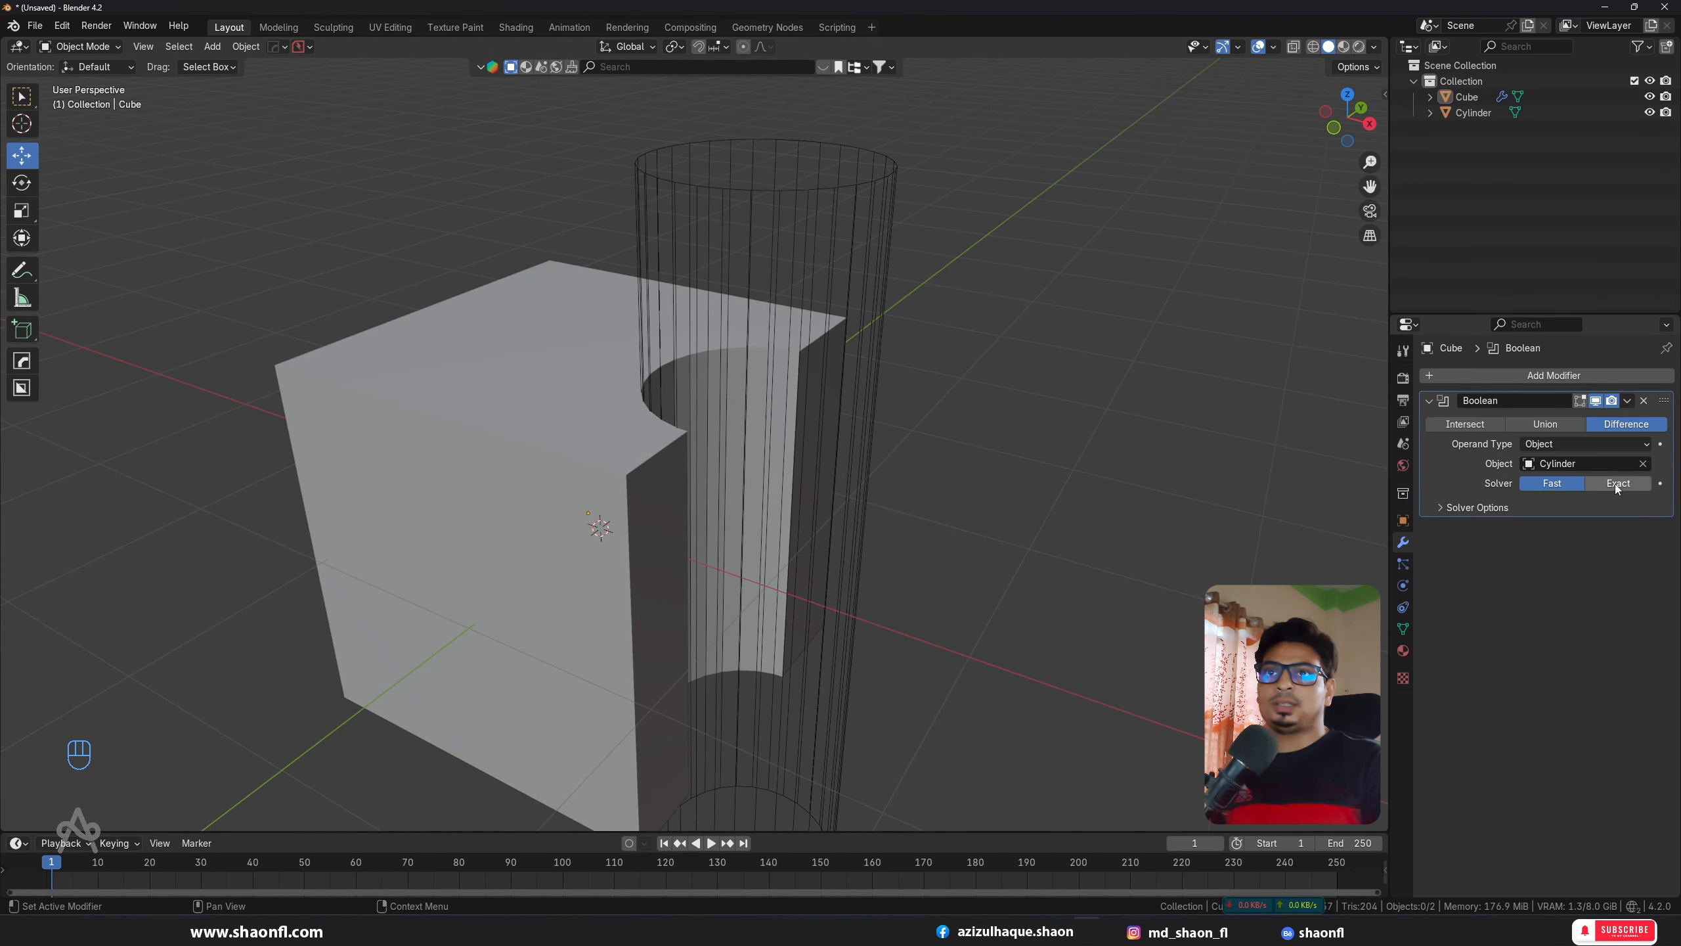
left_click(1616, 483)
left_click(1556, 487)
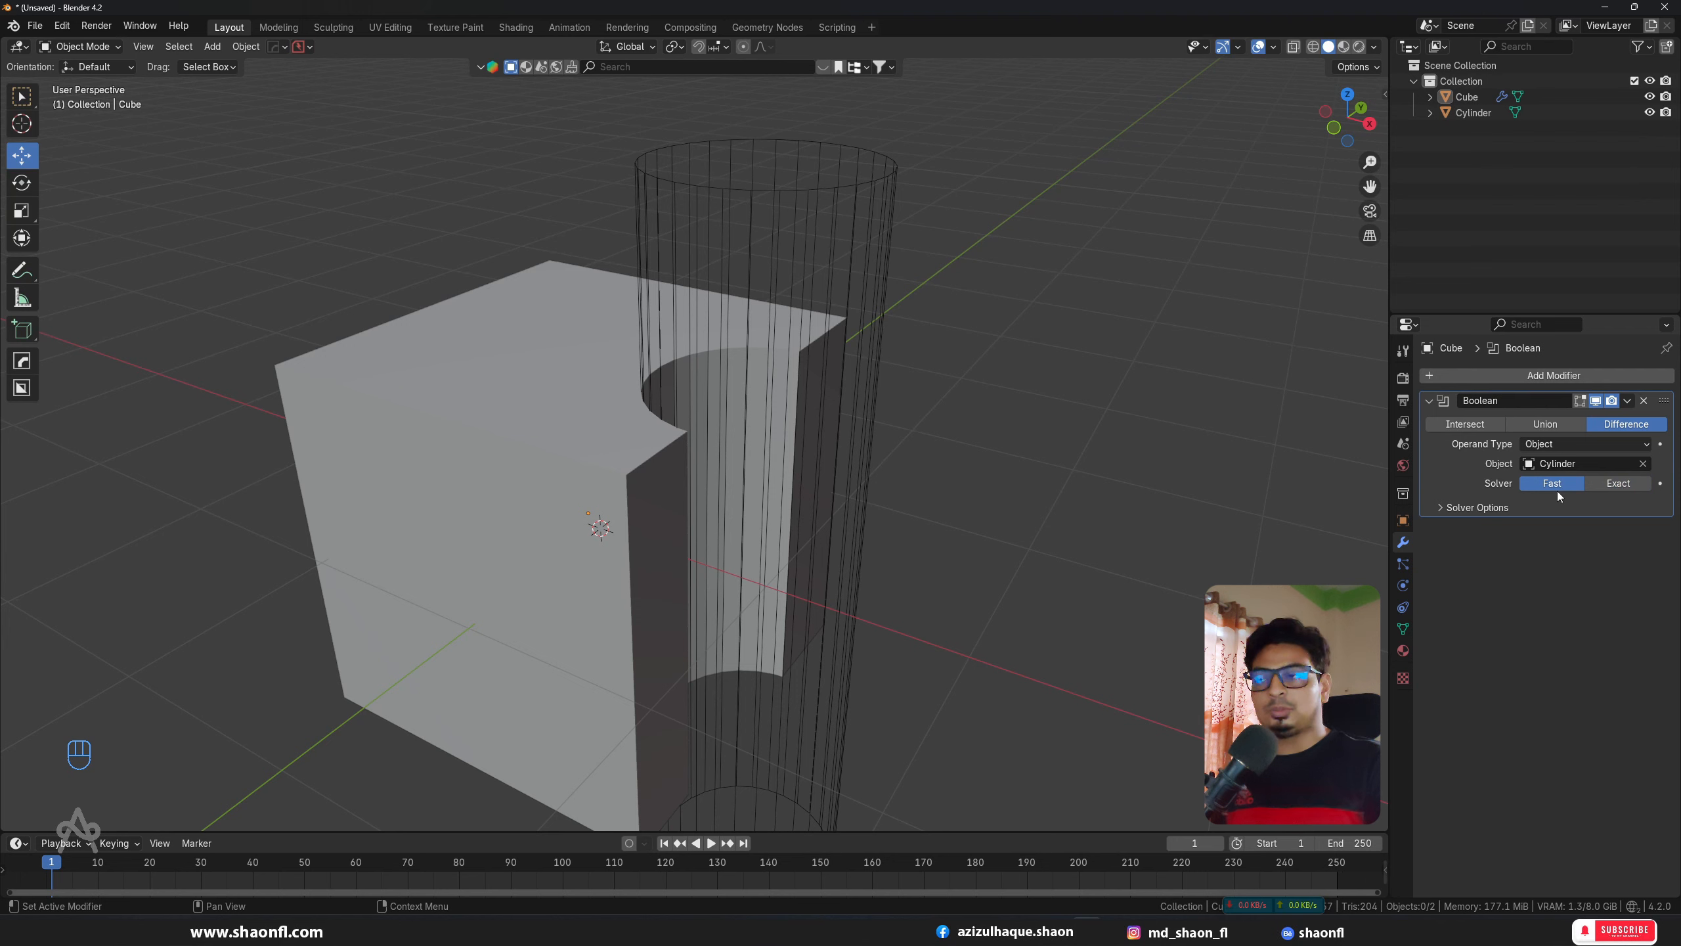
left_click(475, 463)
scroll(712, 472, "up", 2)
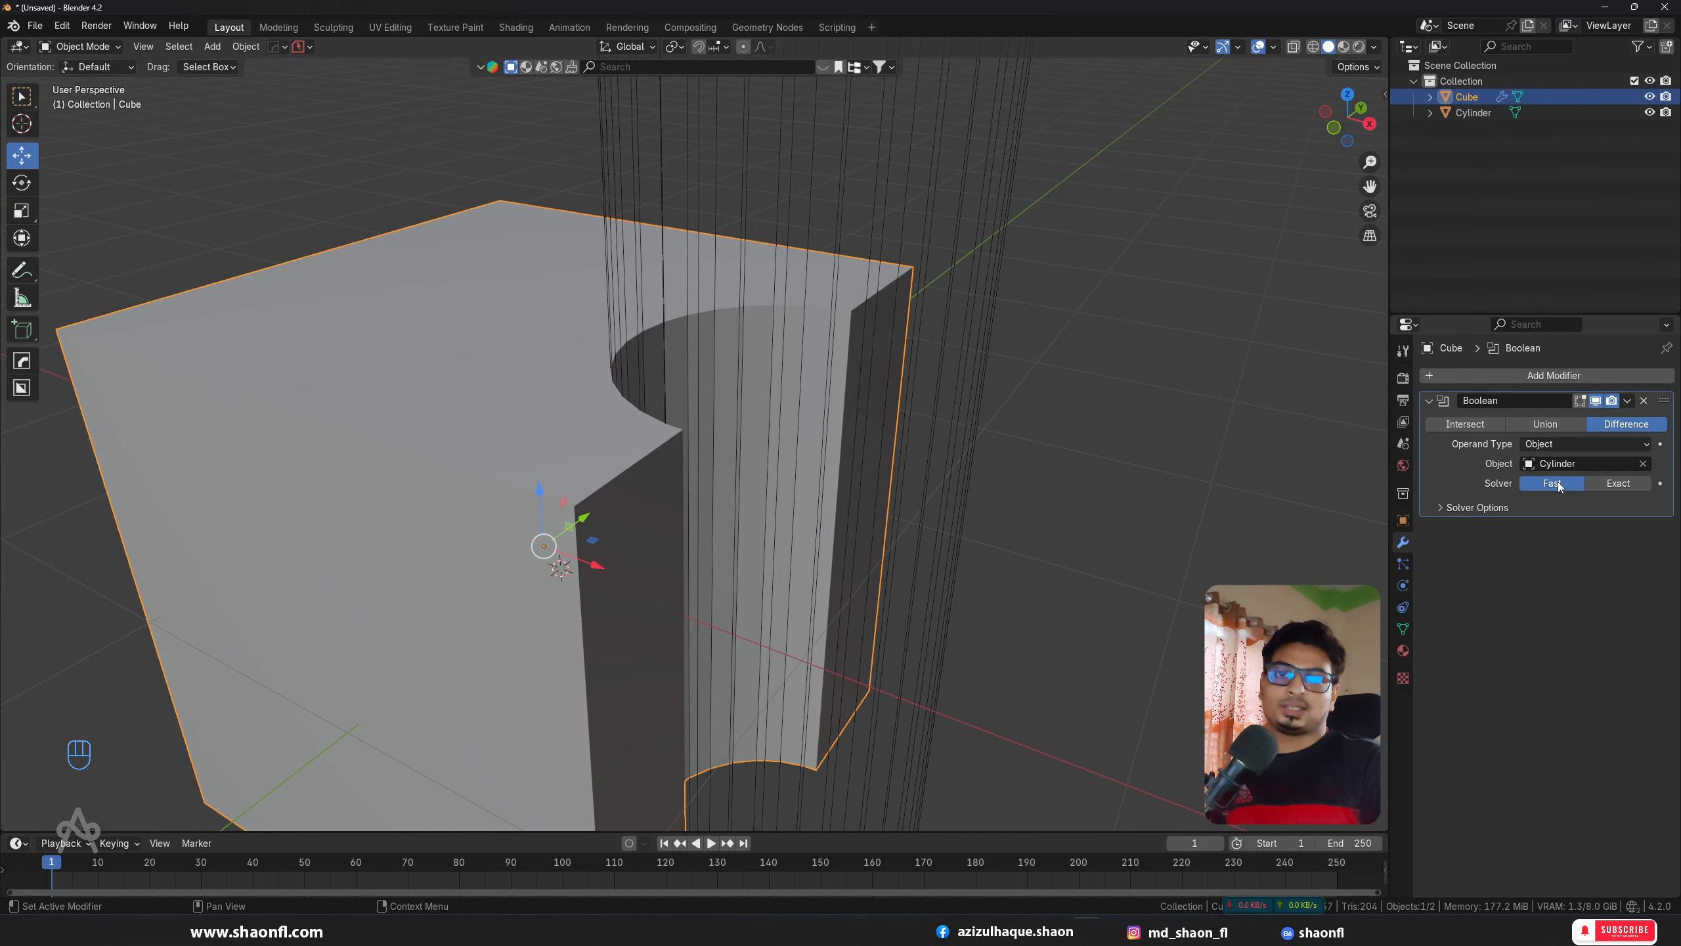
scroll(940, 507, "down", 3)
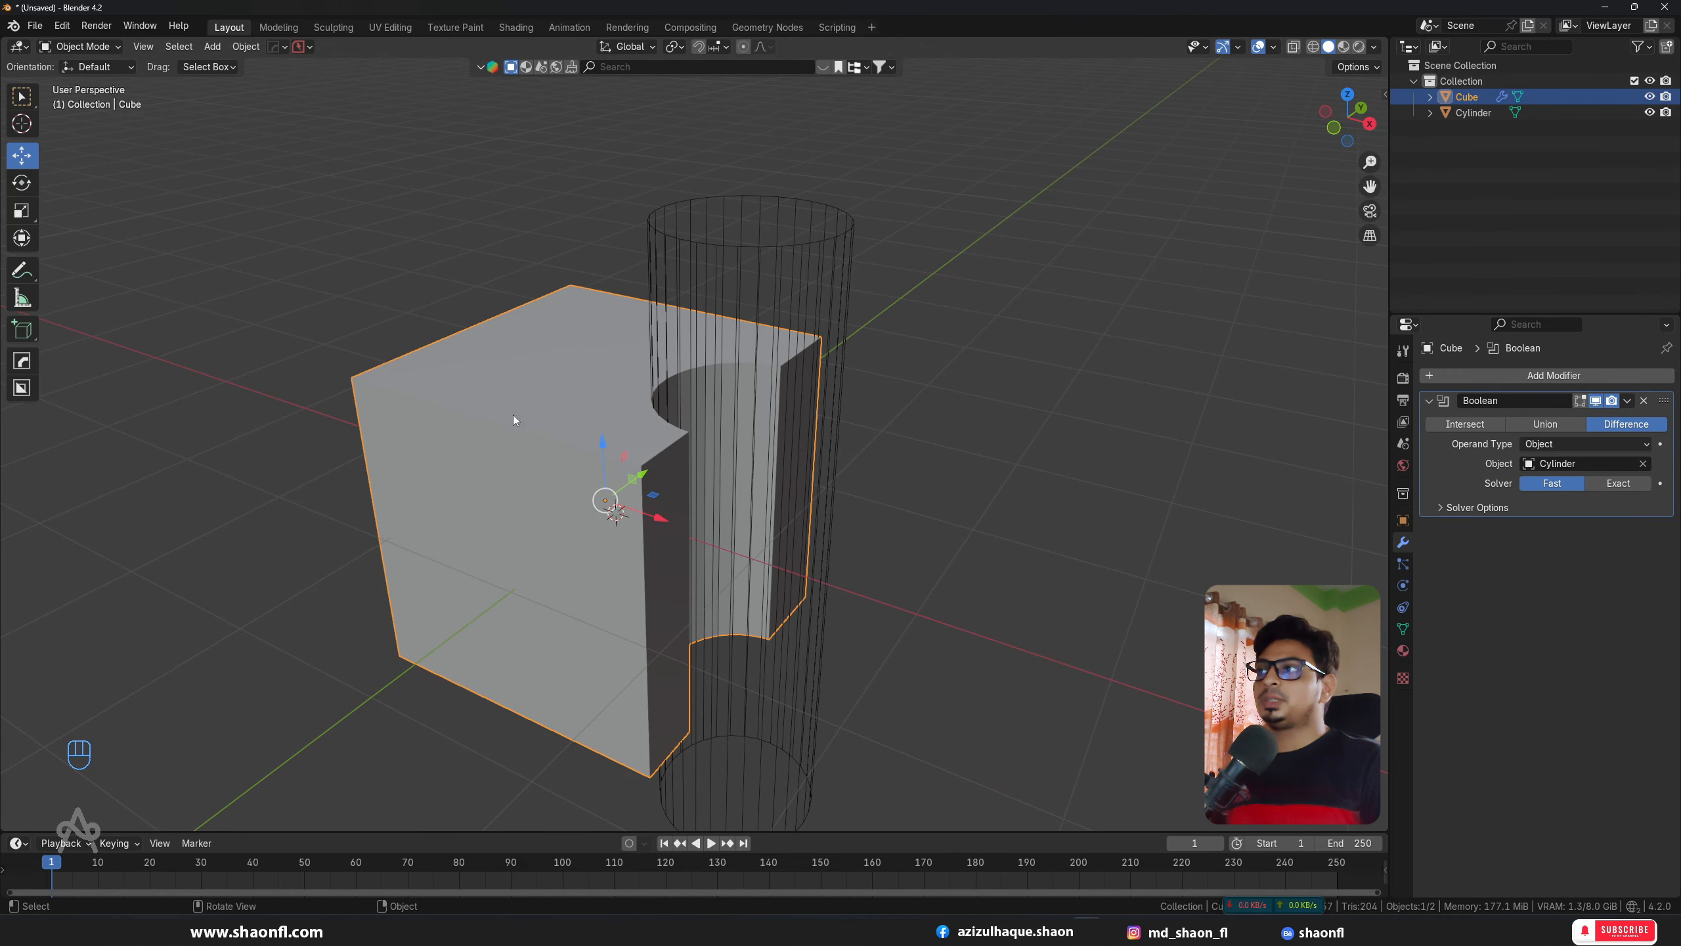
scroll(515, 417, "up", 2)
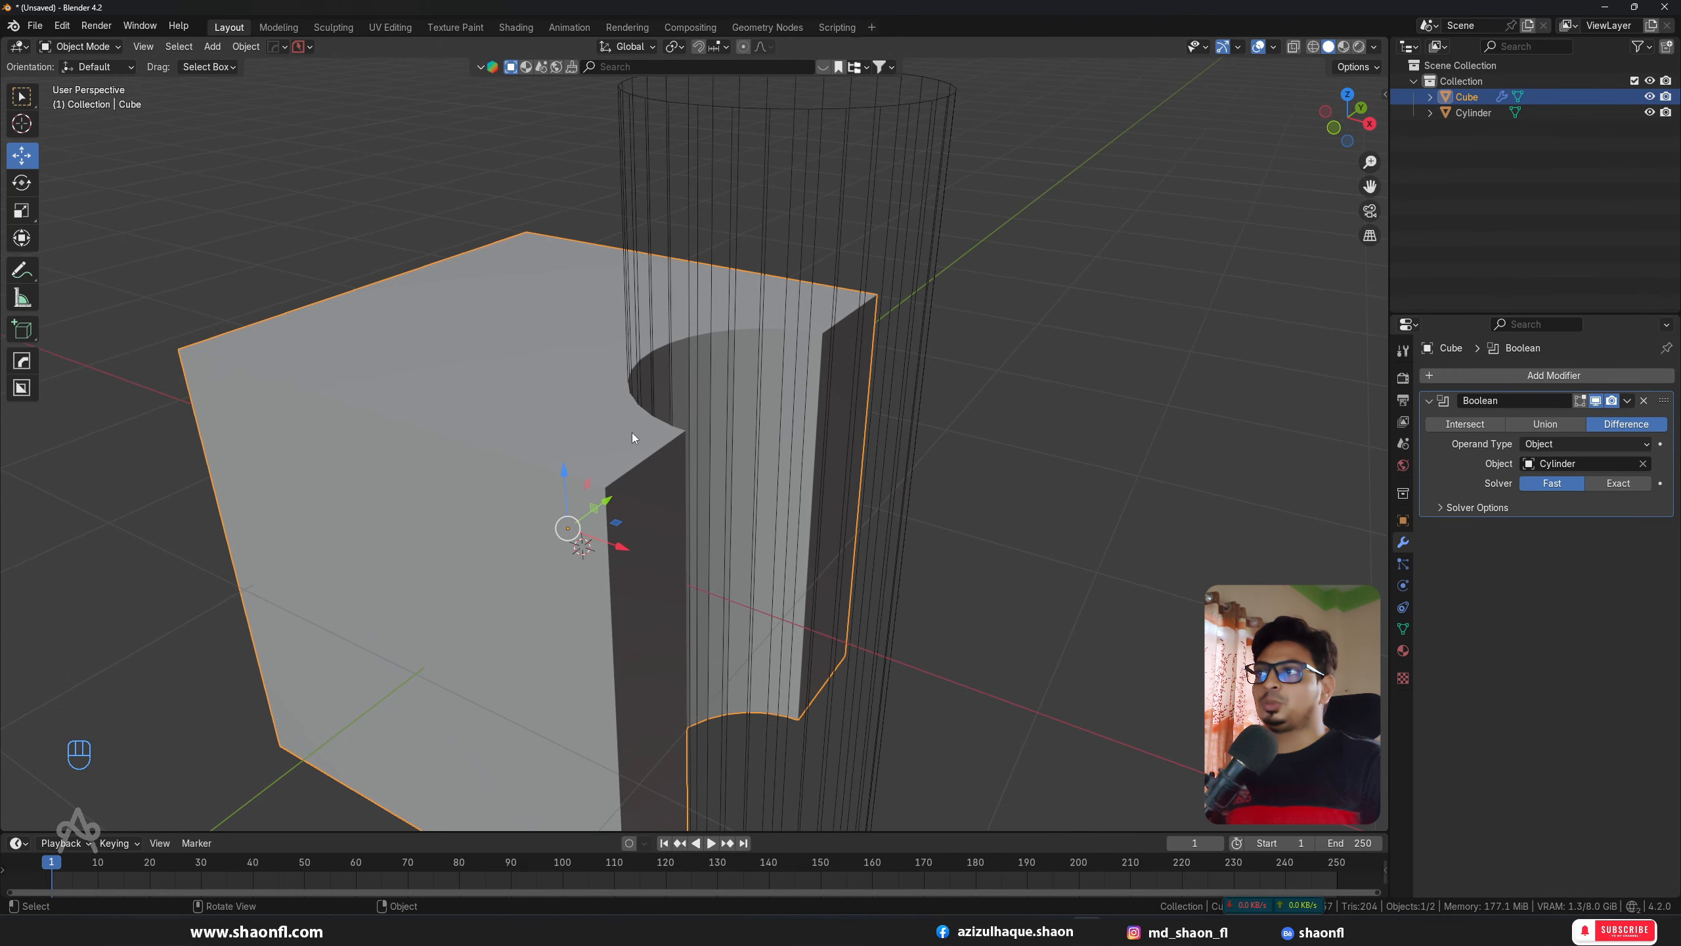
left_click(1618, 486)
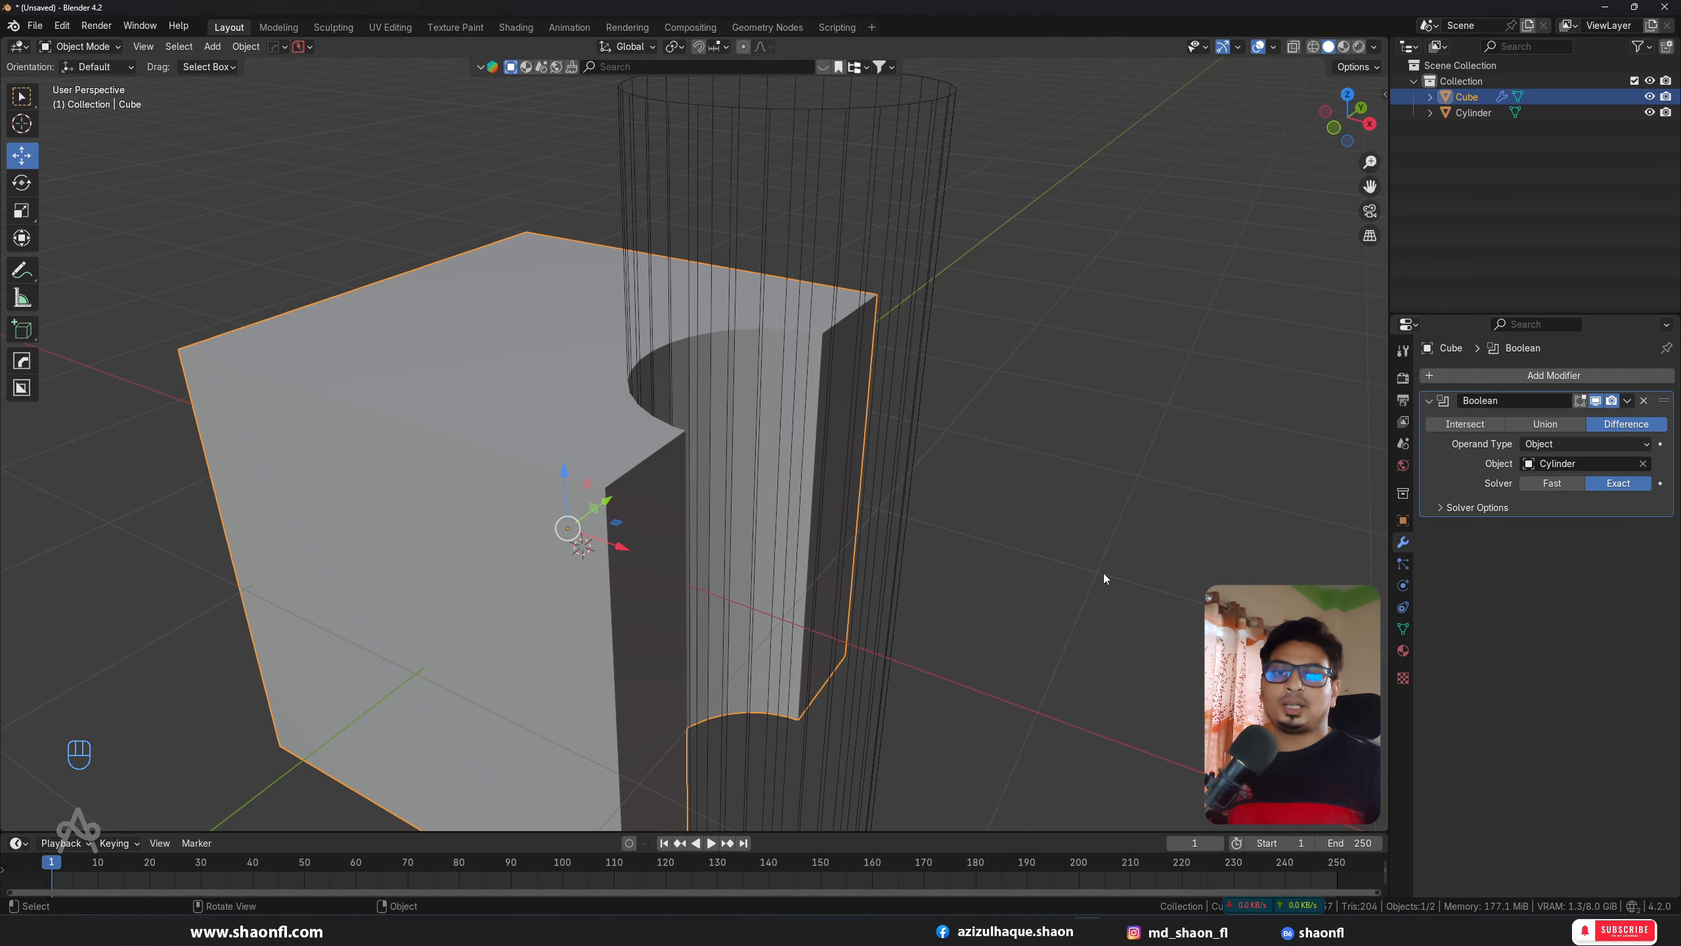
Step: Add a Quad Sphere mesh in the top orthographic view and scale it down to about 0.355
middle_click_drag(835, 502, 880, 463, "shift")
scroll(874, 491, "down", 3)
scroll(988, 446, "up", 2)
scroll(980, 447, "down", 4)
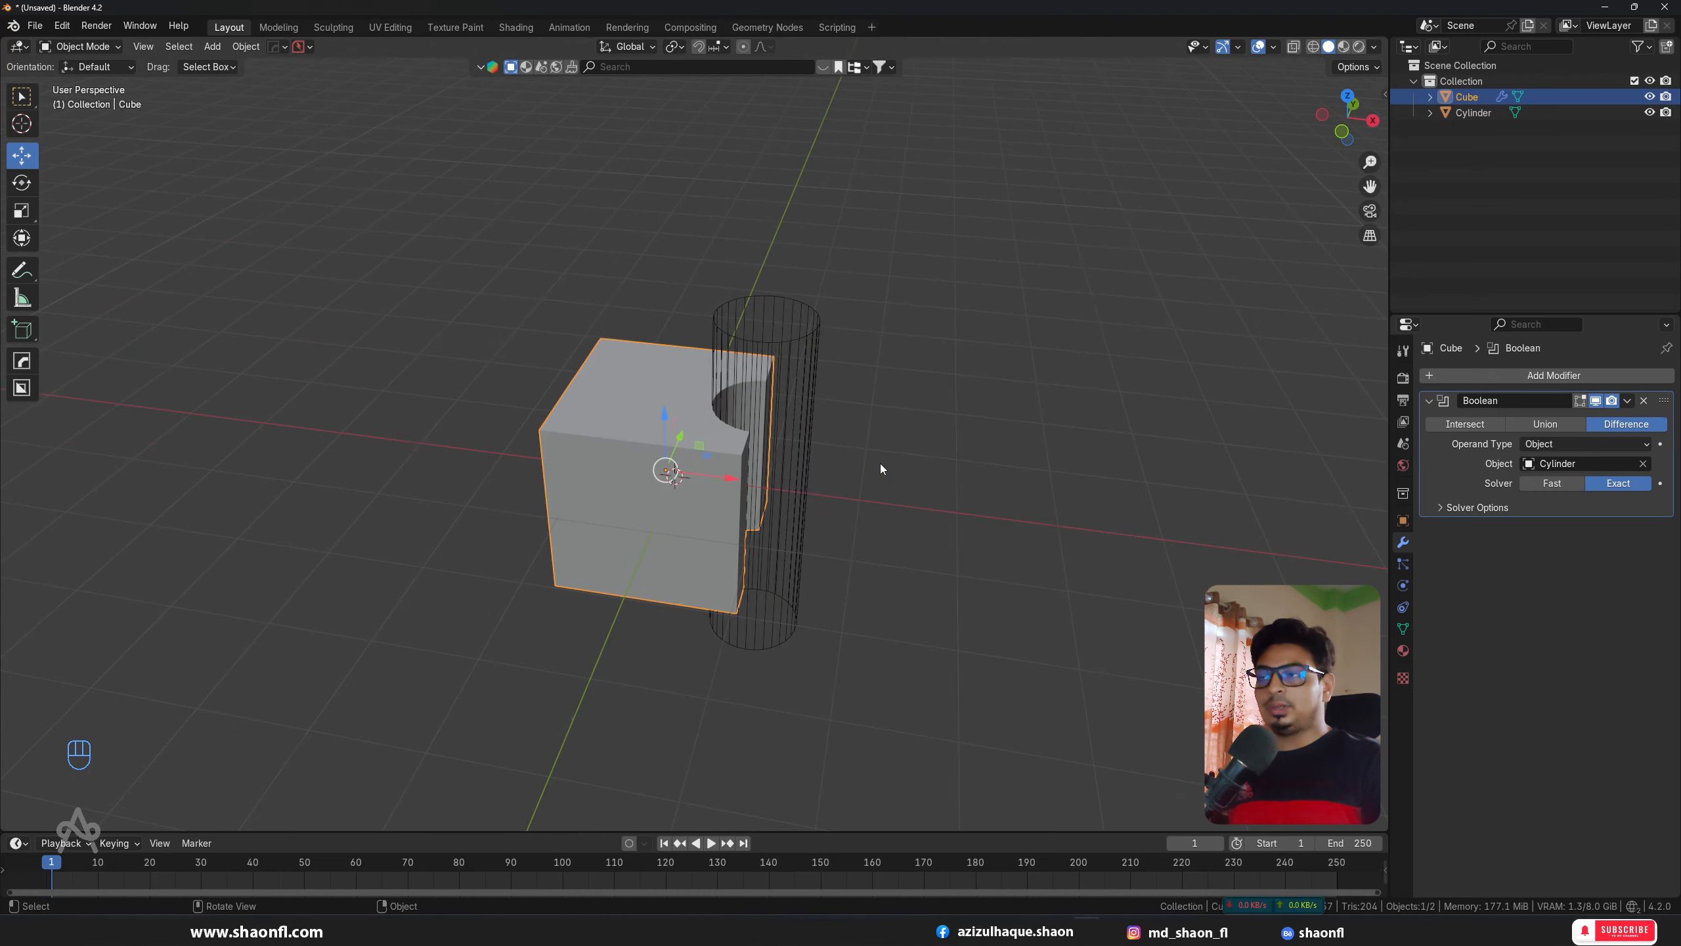
key("KP_7")
key("shift+a")
mouse_move(880, 447)
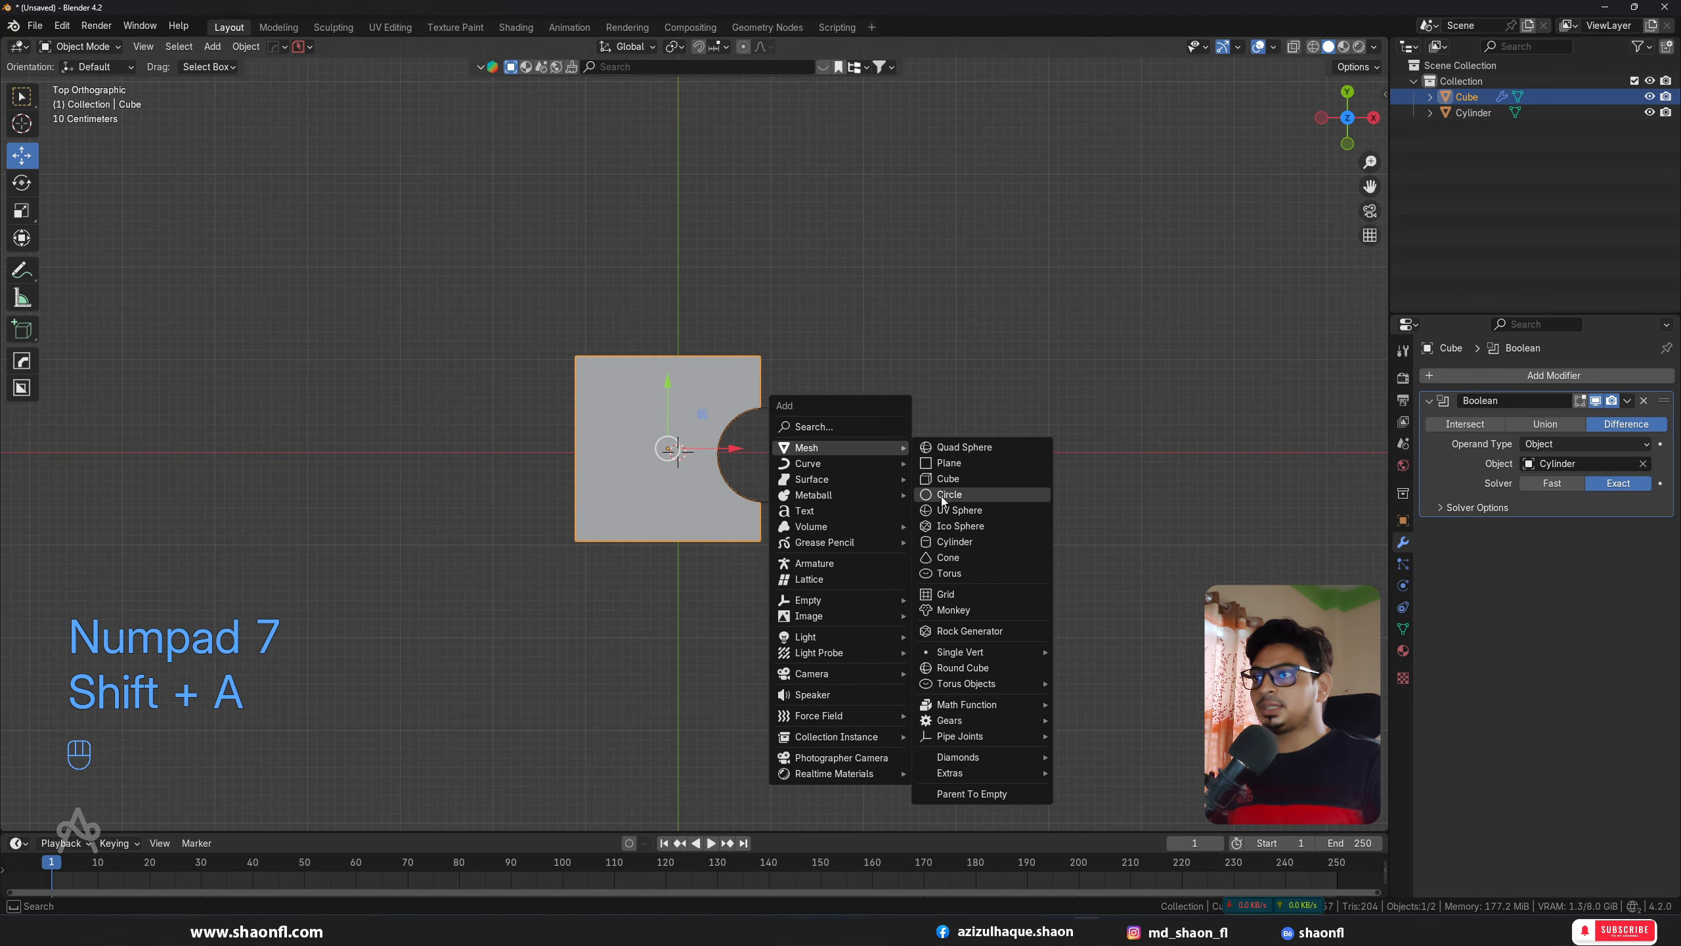
left_click(956, 448)
key("s")
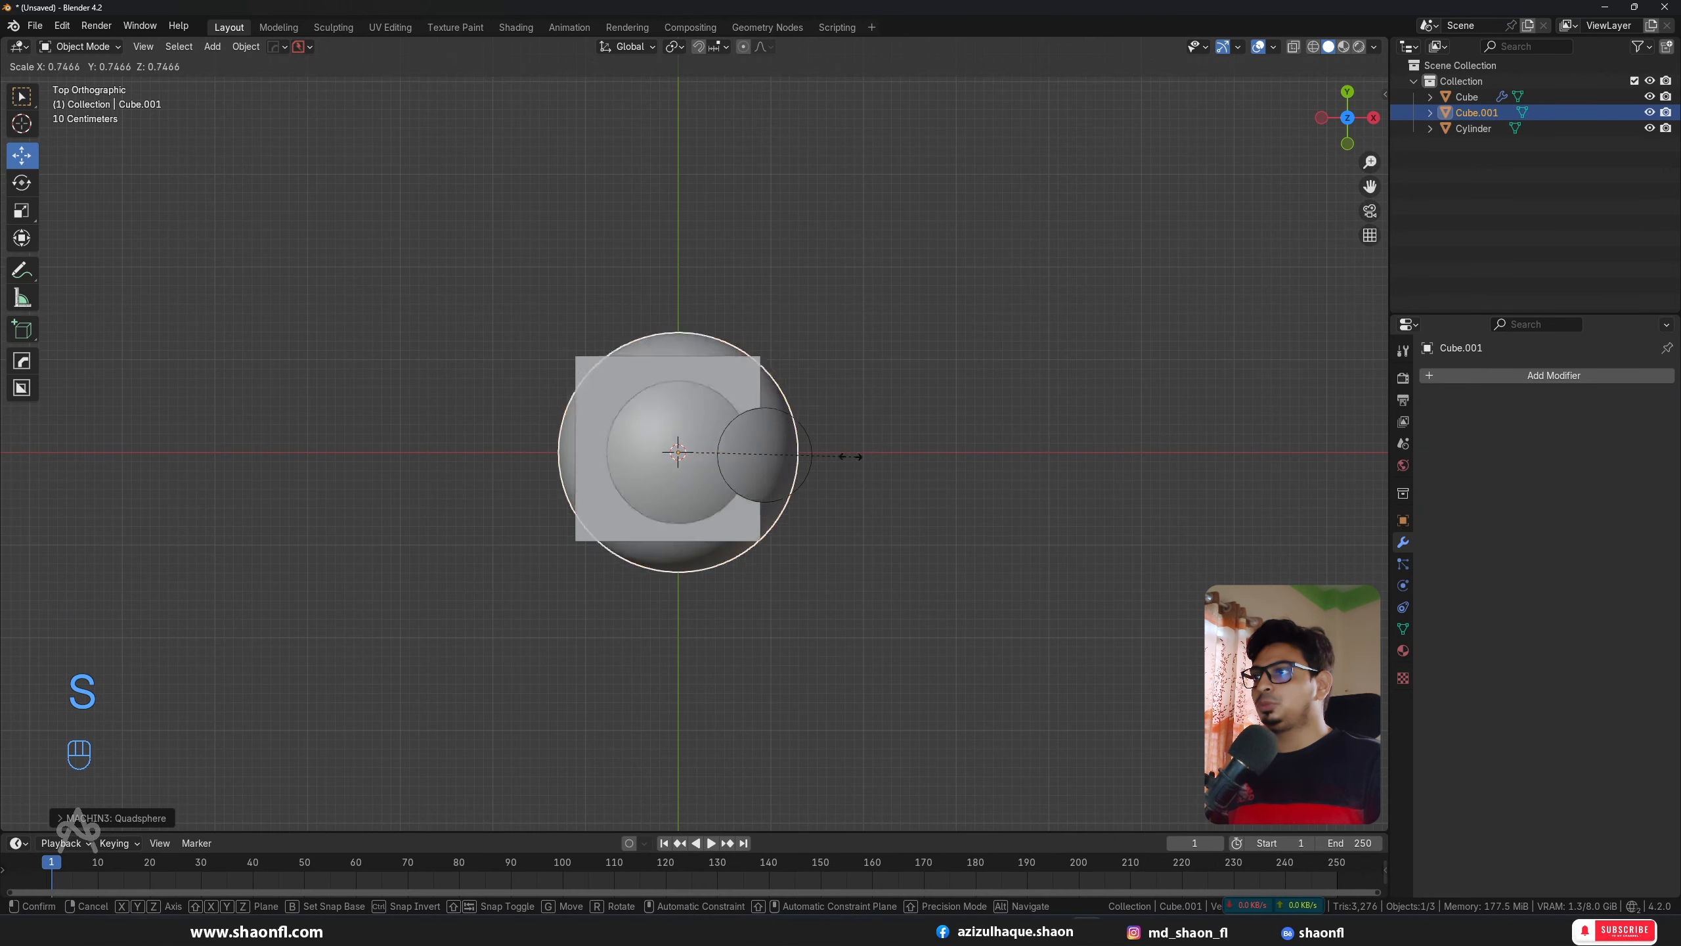
left_click(762, 463)
Step: Move the sphere onto the cube's upper corner, away from the cylinder cut, overlapping the cube
left_click_drag(739, 454, 735, 454)
middle_click_drag(771, 412, 789, 452)
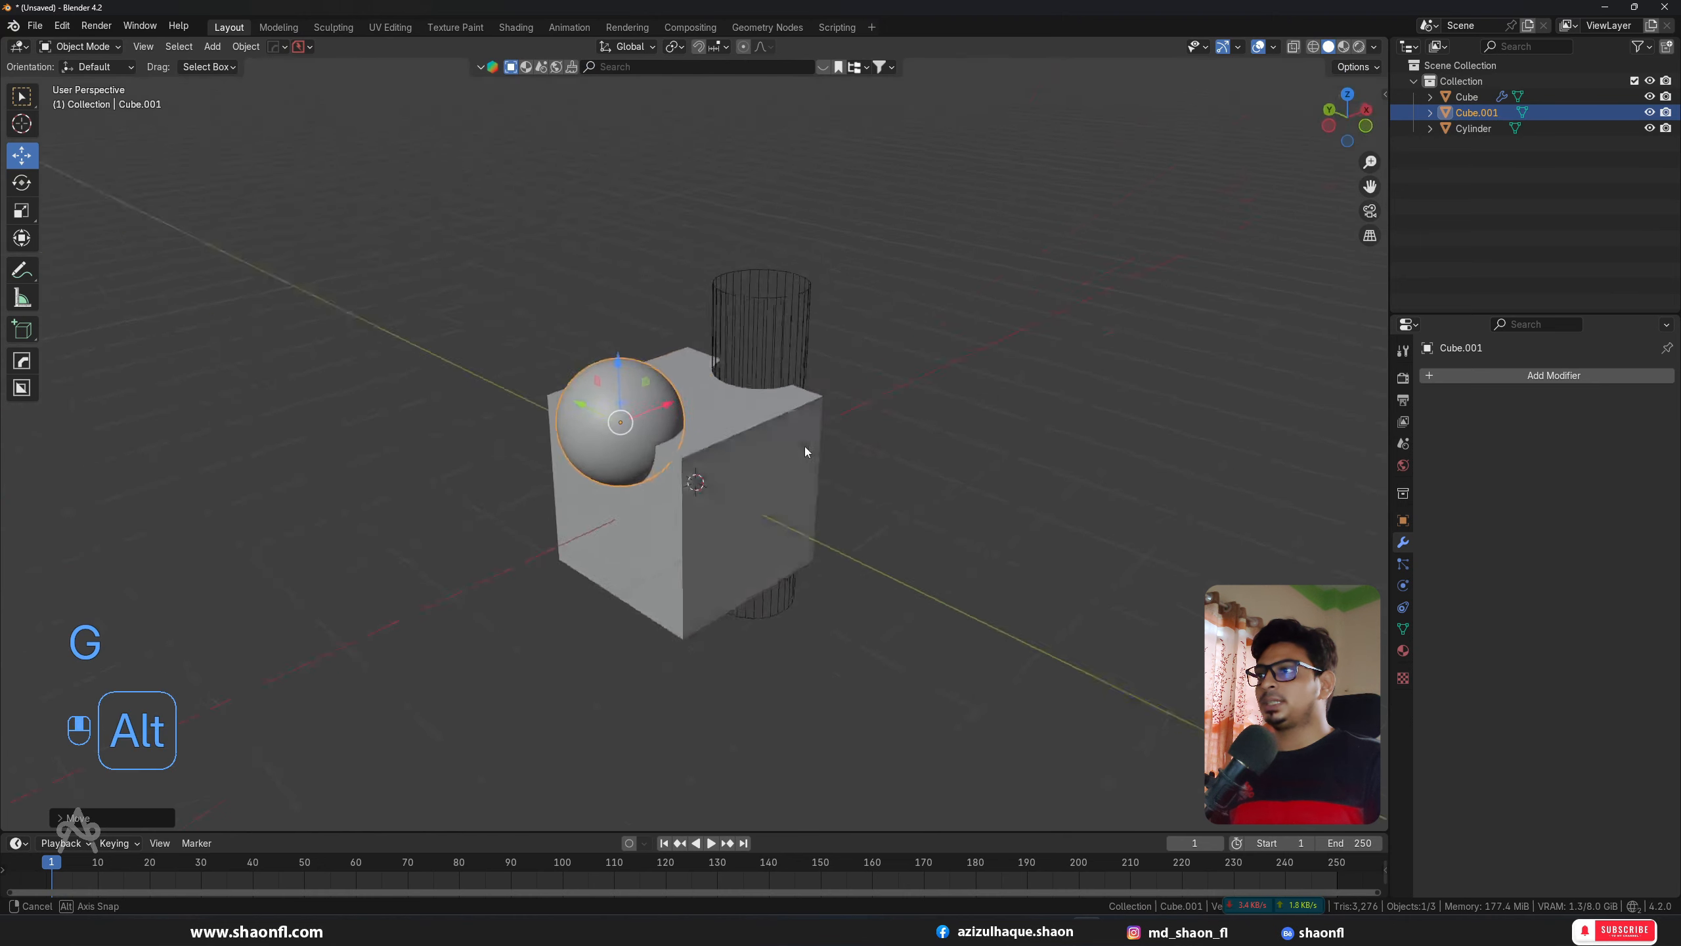
scroll(762, 451, "up", 3)
Step: Add a second Boolean modifier to the cube and pick the sphere as its Difference operand
left_click(791, 422)
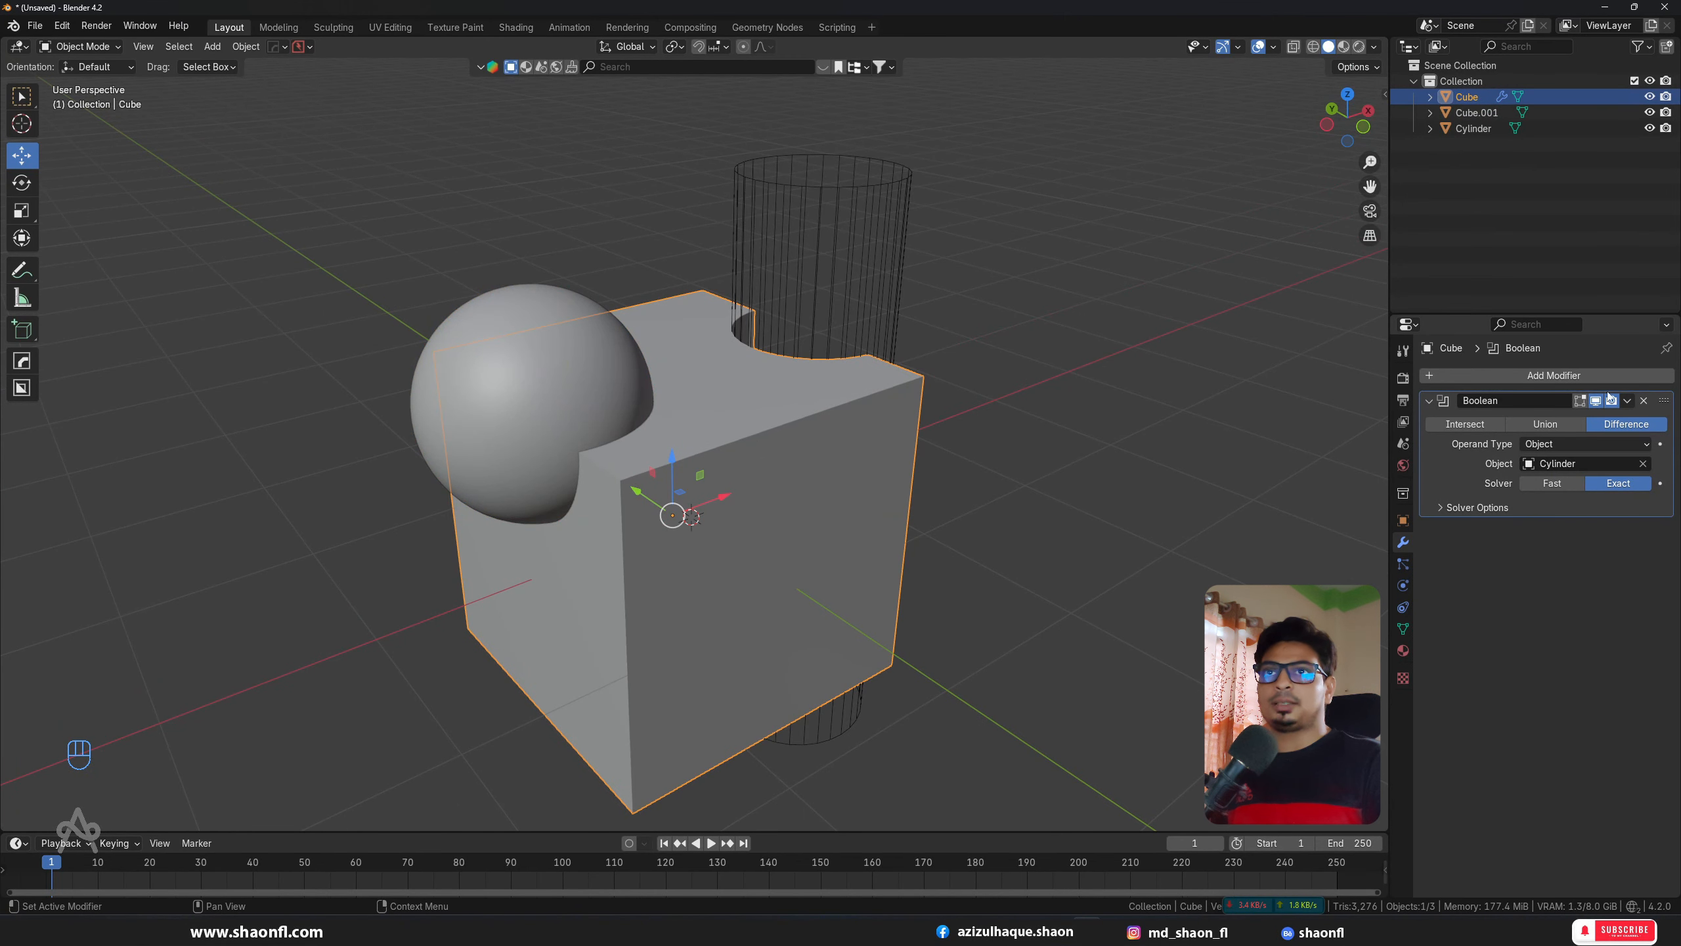
left_click(1629, 400)
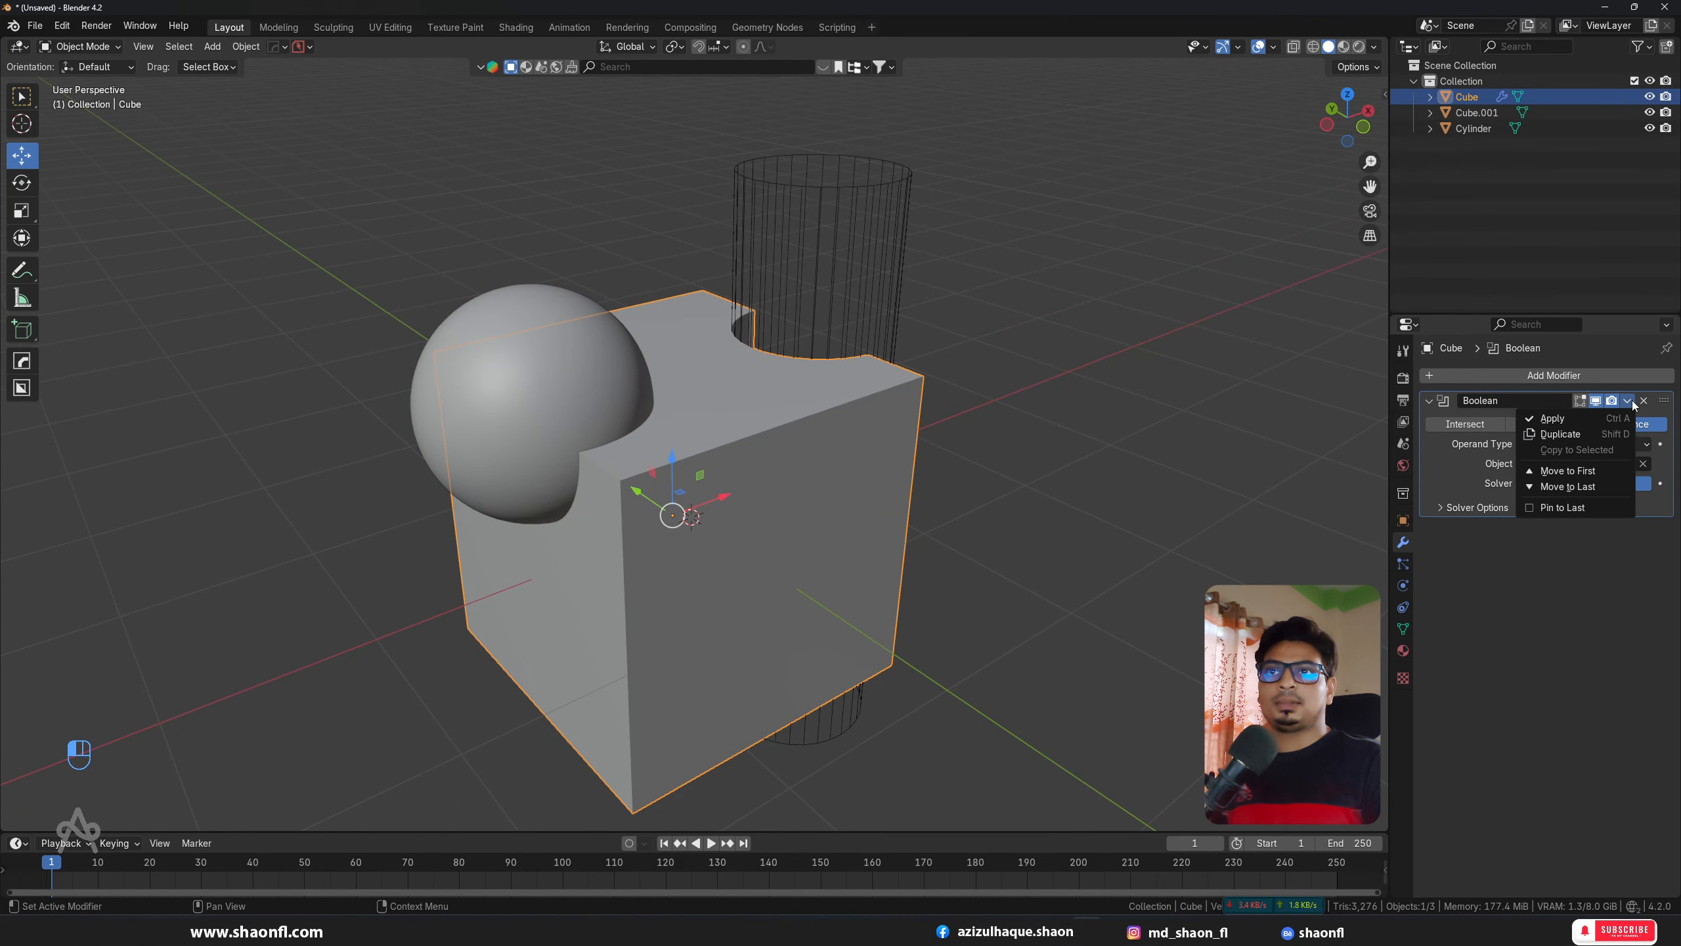
left_click(1582, 376)
mouse_move(1576, 374)
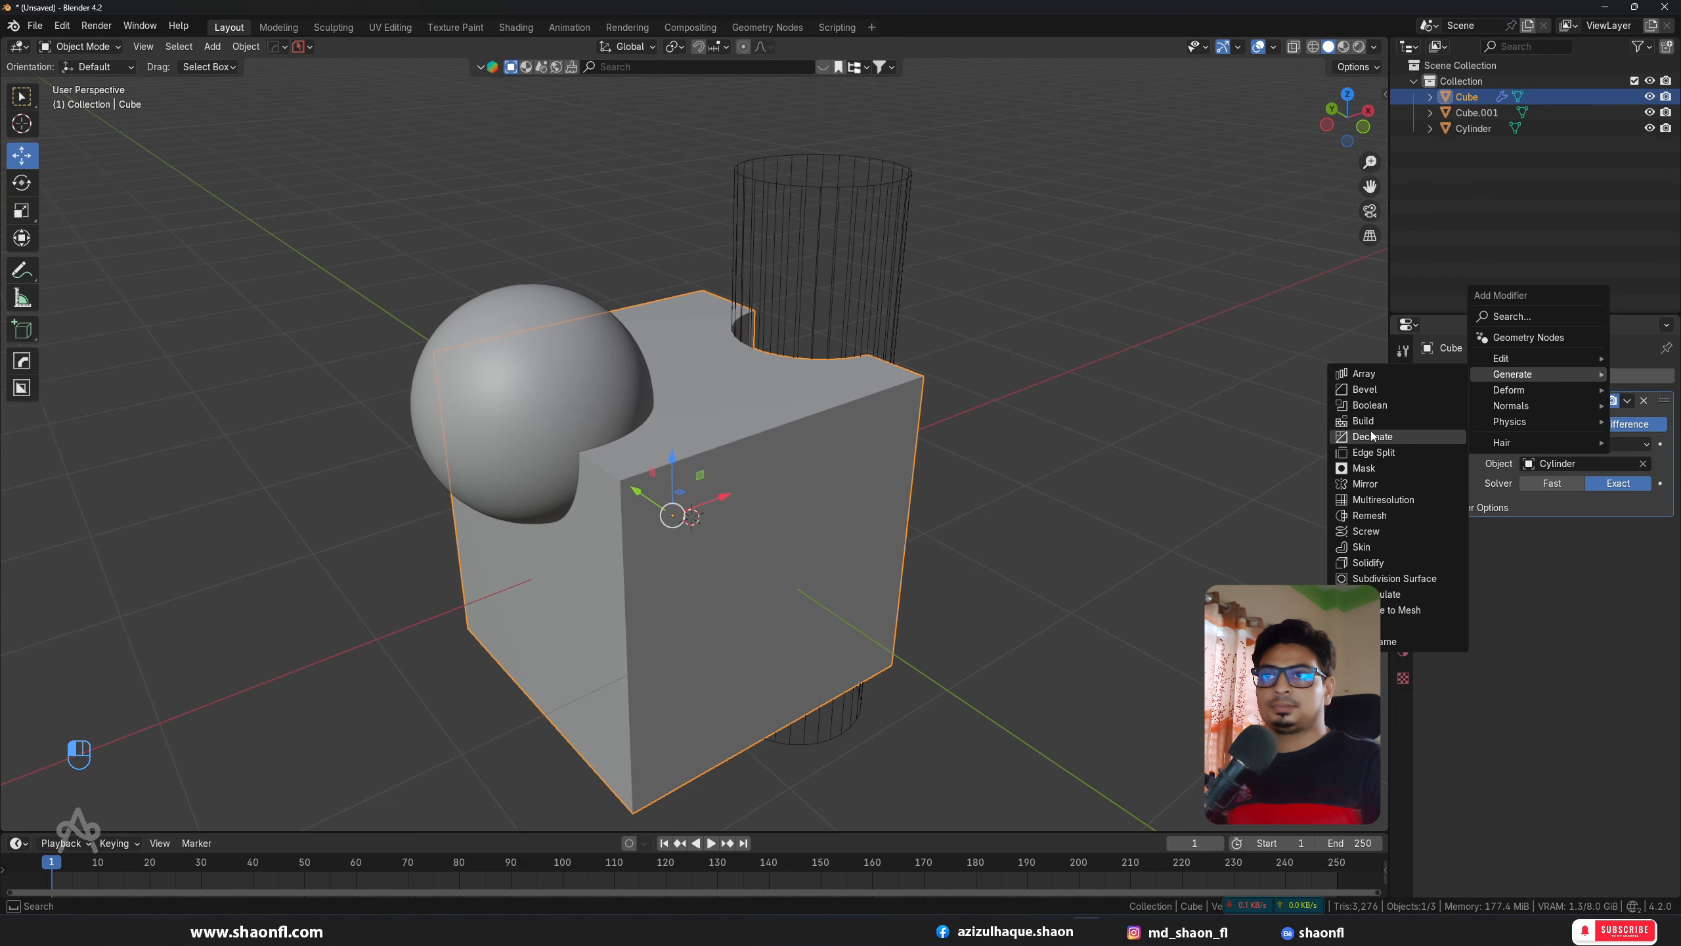
left_click(1369, 405)
left_click(1645, 591)
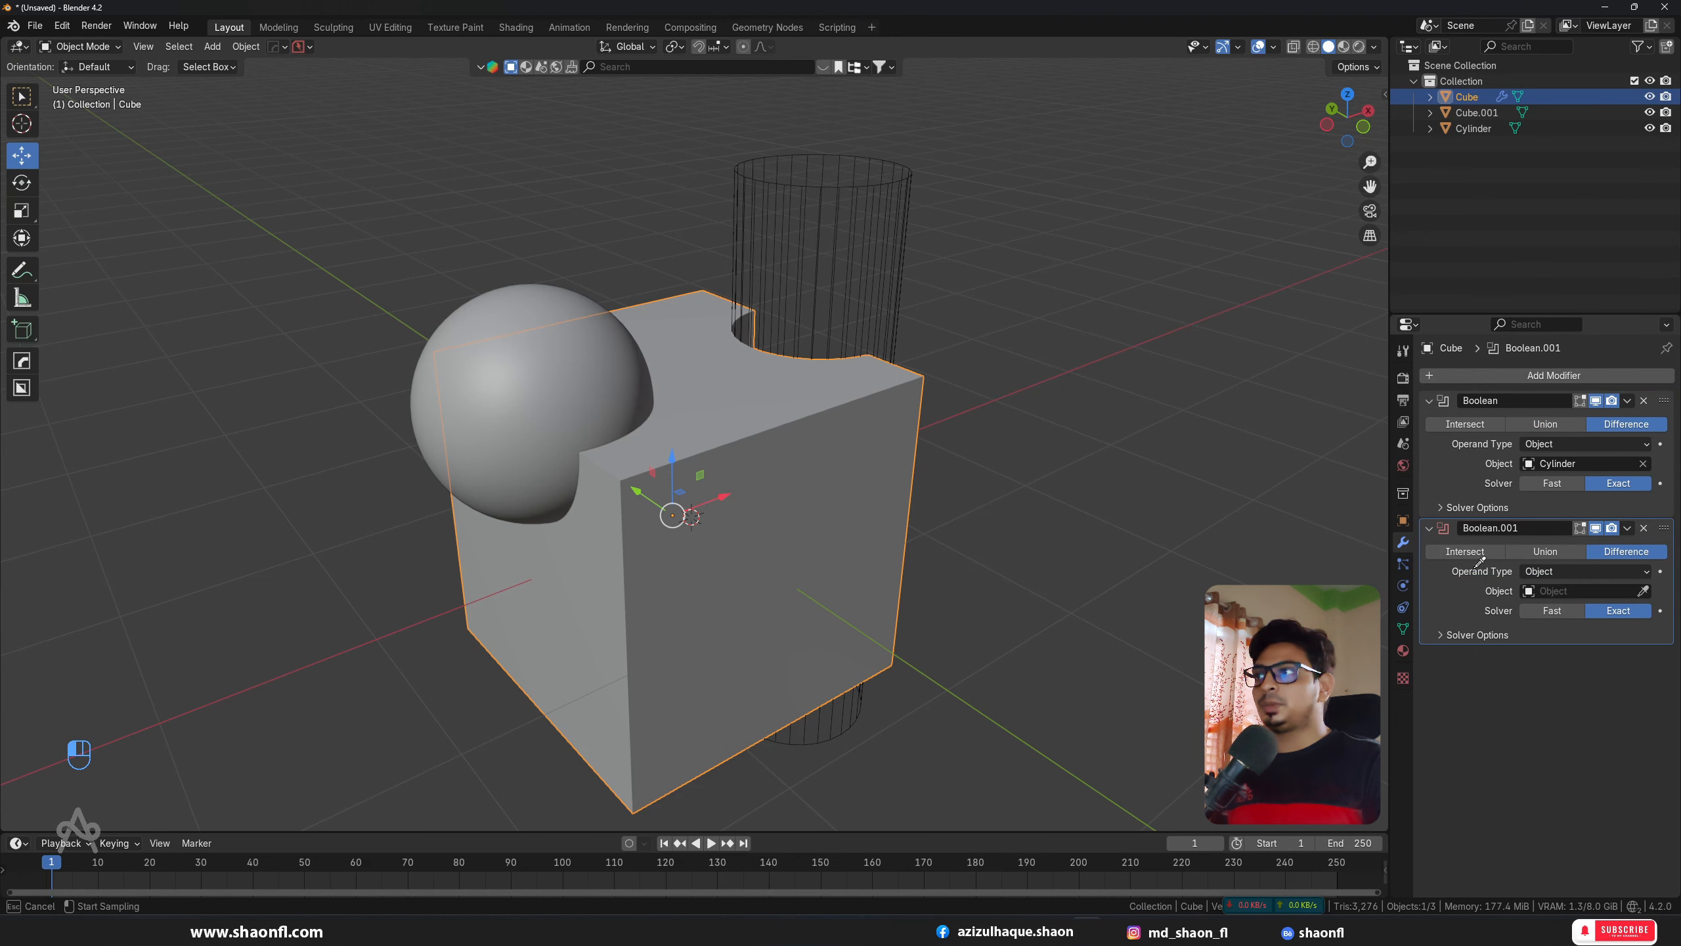
left_click(624, 336)
Step: Set the sphere's viewport display to Wire and inspect the spherical cut in the cube's corner
middle_click_drag(624, 339, 1046, 339, "alt")
left_click(1047, 339)
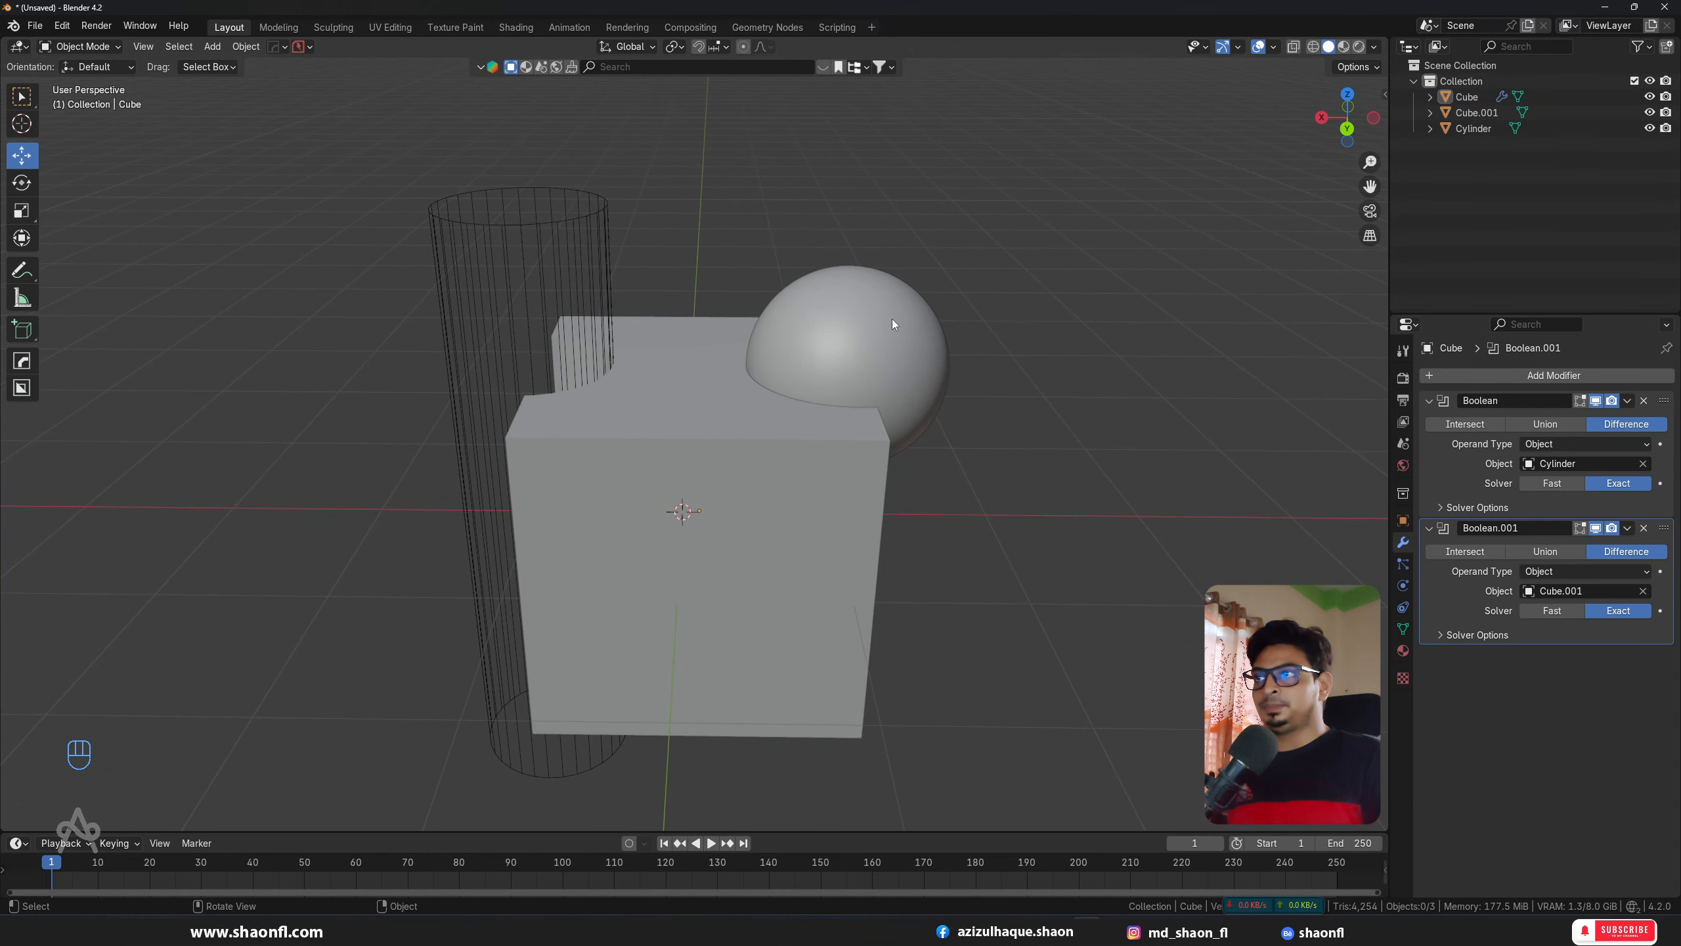
left_click(892, 318)
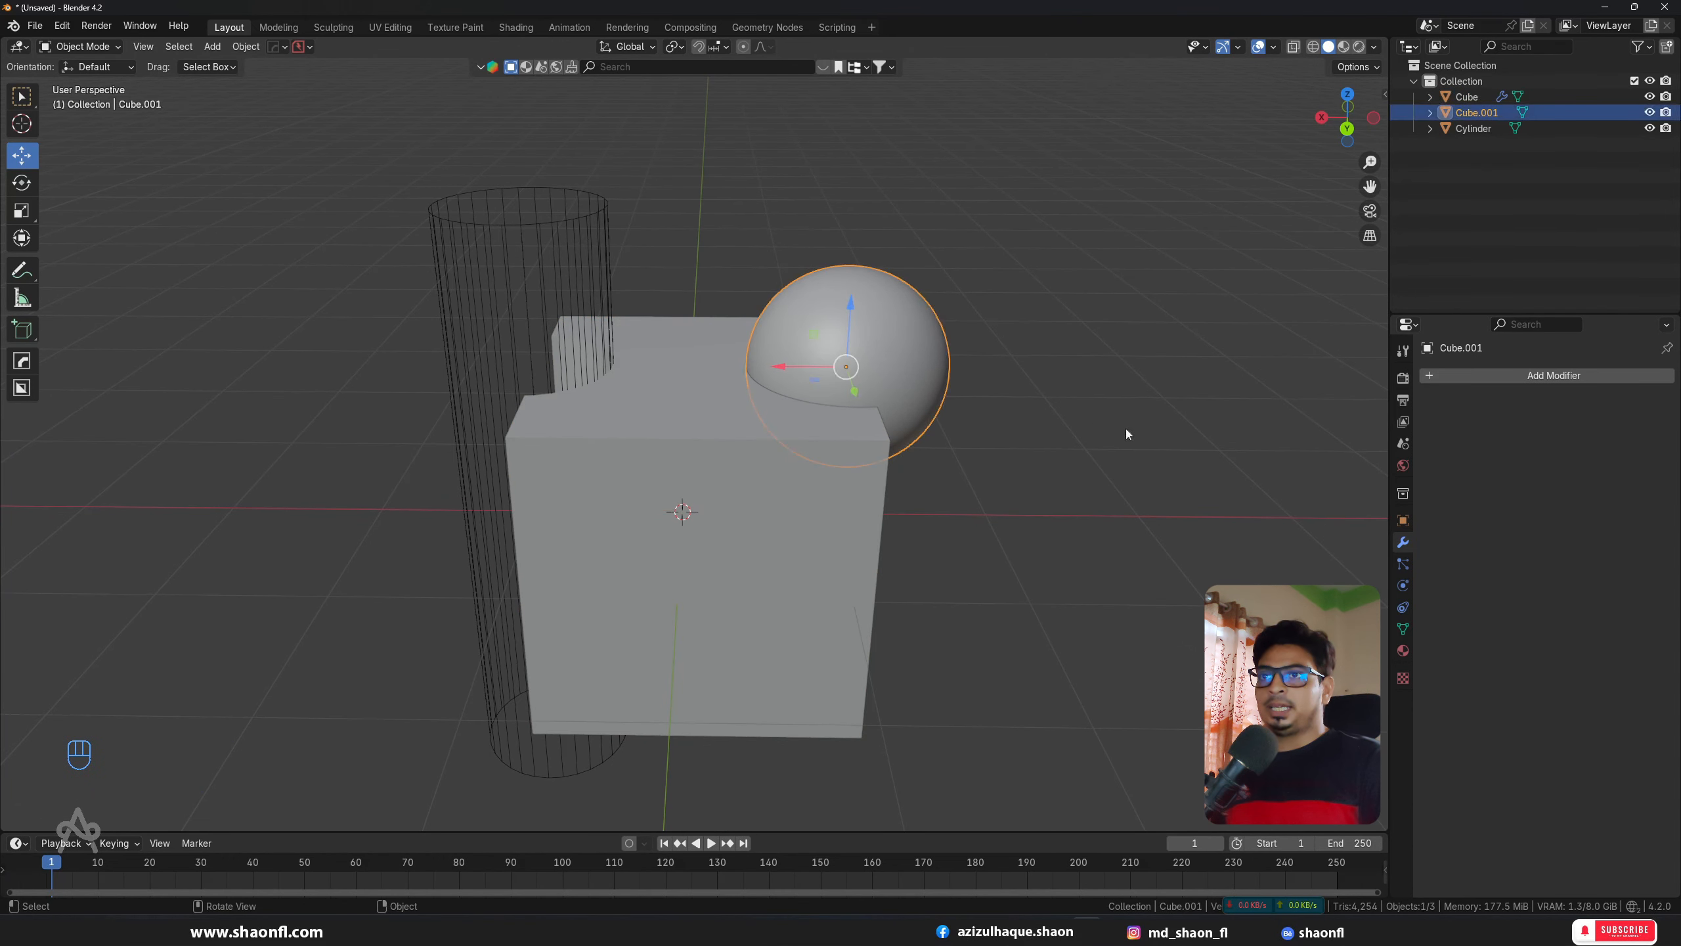
left_click(1403, 521)
scroll(1523, 728, "down", 3)
left_click(1563, 821)
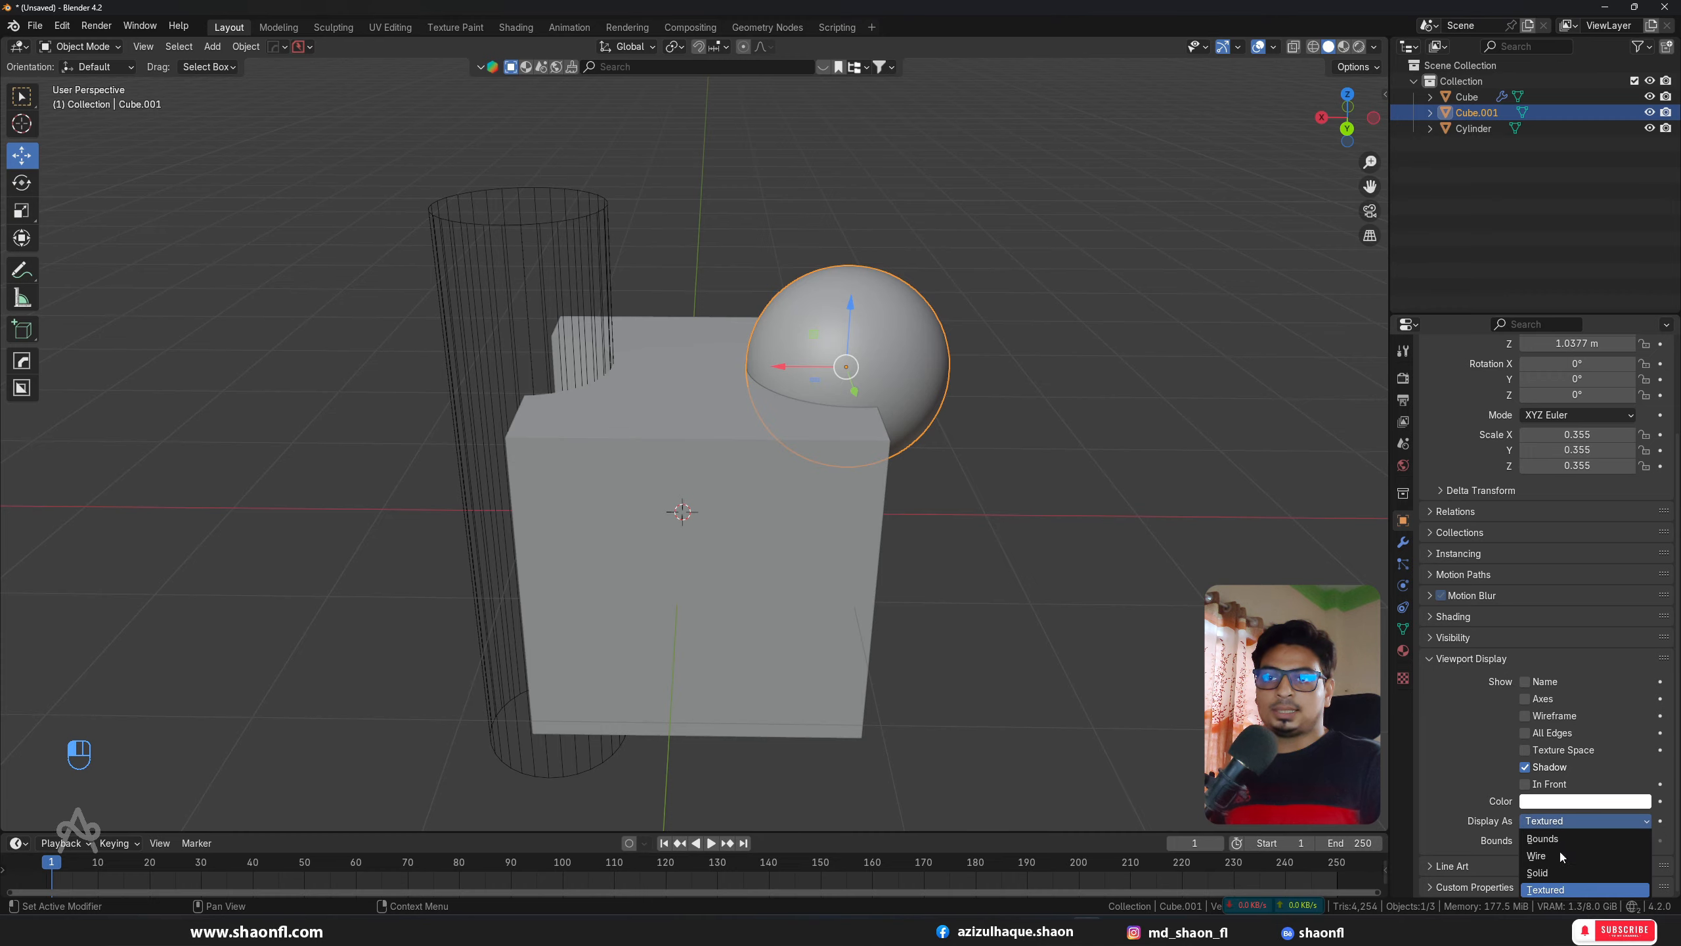
left_click(1557, 855)
middle_click_drag(1162, 552, 935, 410)
left_click_drag(637, 421, 773, 468, "alt")
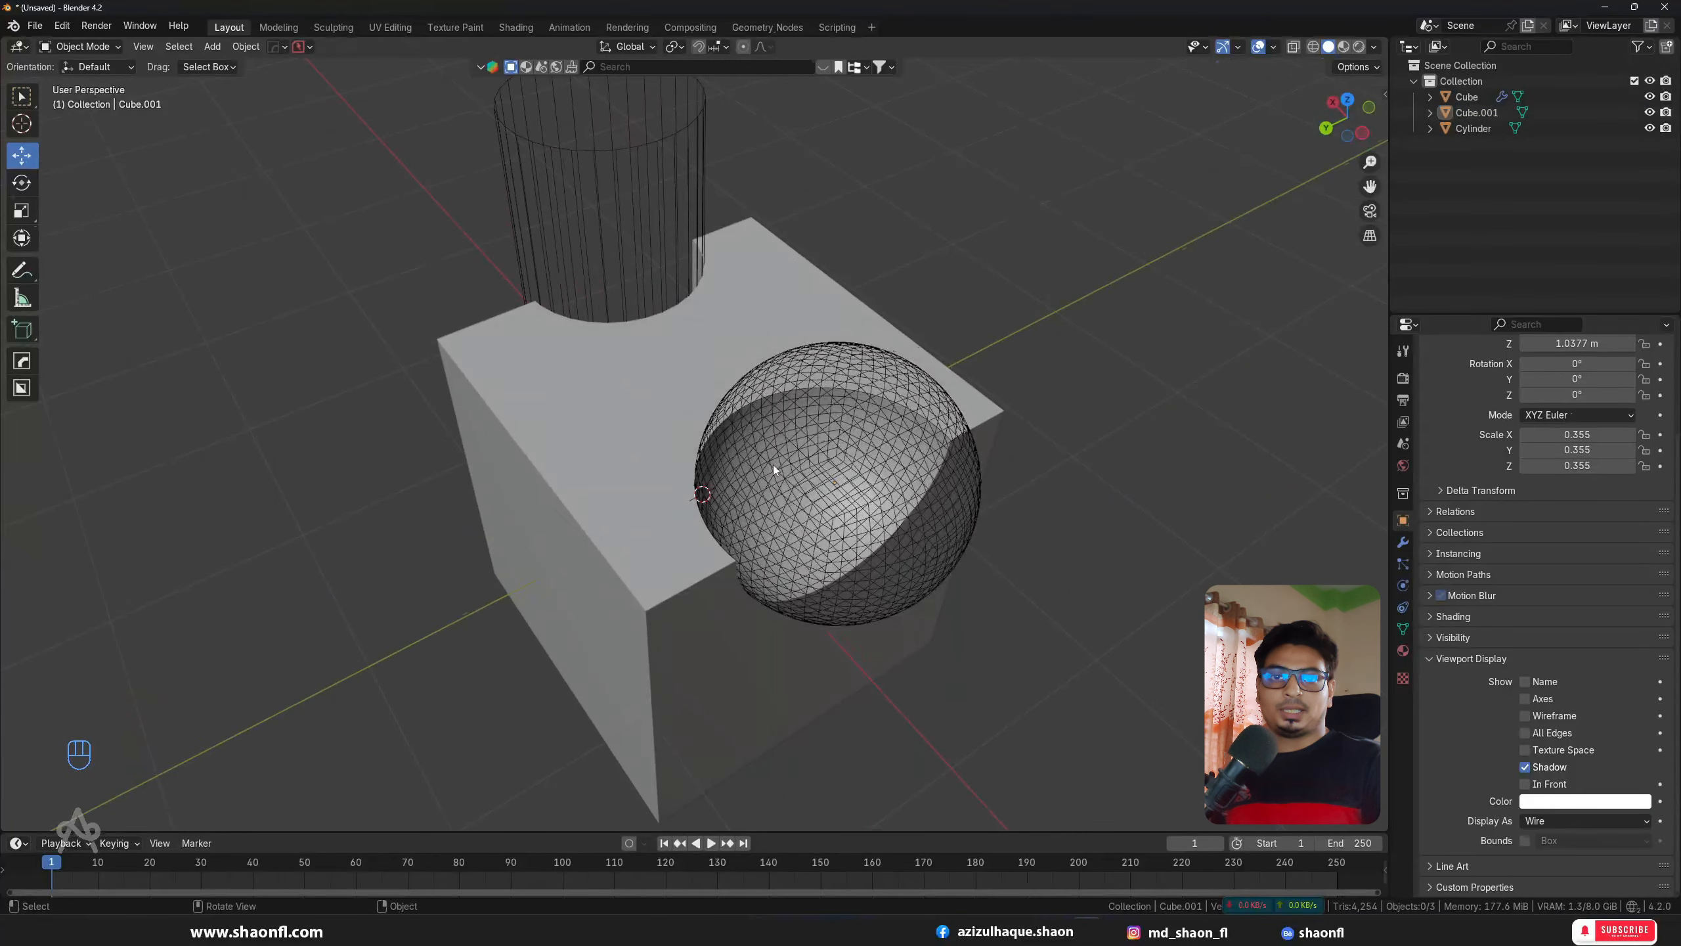
Step: Try scaling the sphere up to about 0.655 to enlarge the cut, and undo the scaling
left_click(979, 456)
key("s")
left_click(1174, 460)
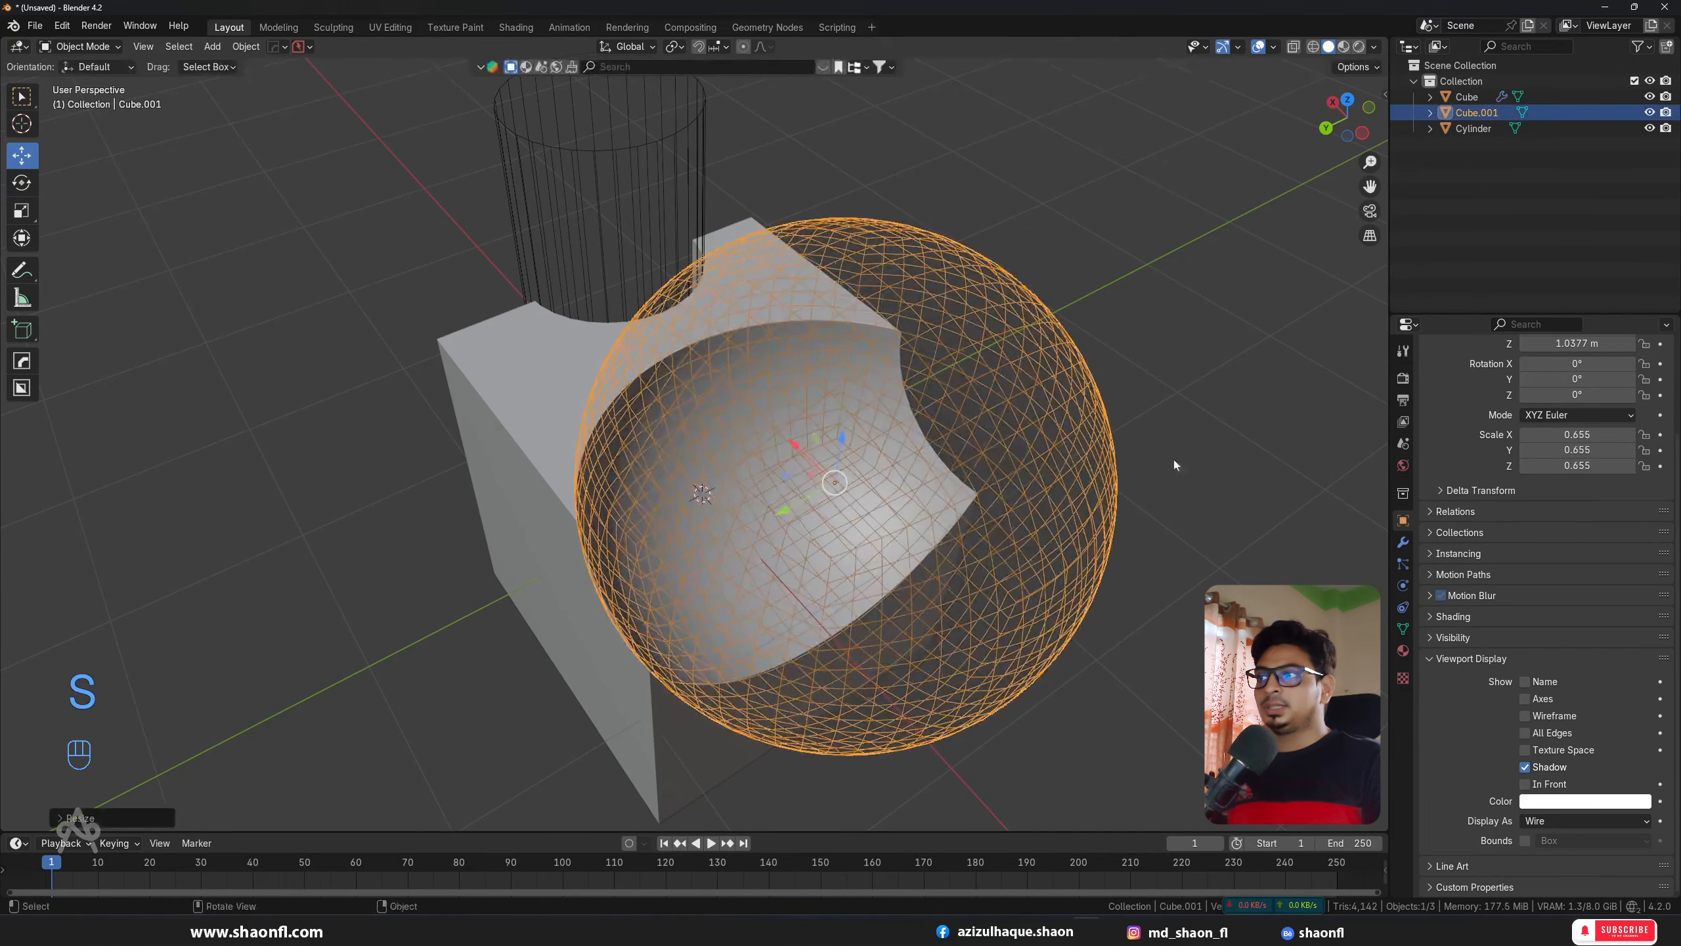
left_click_drag(1174, 461, 652, 427, "alt")
key("ctrl+z")
Step: Select the cube and review its two Boolean modifiers
scroll(844, 462, "down", 1)
scroll(844, 457, "down", 3)
scroll(807, 404, "up", 3)
left_click(790, 443)
left_click(788, 446)
left_click_drag(784, 446, 1098, 477, "alt")
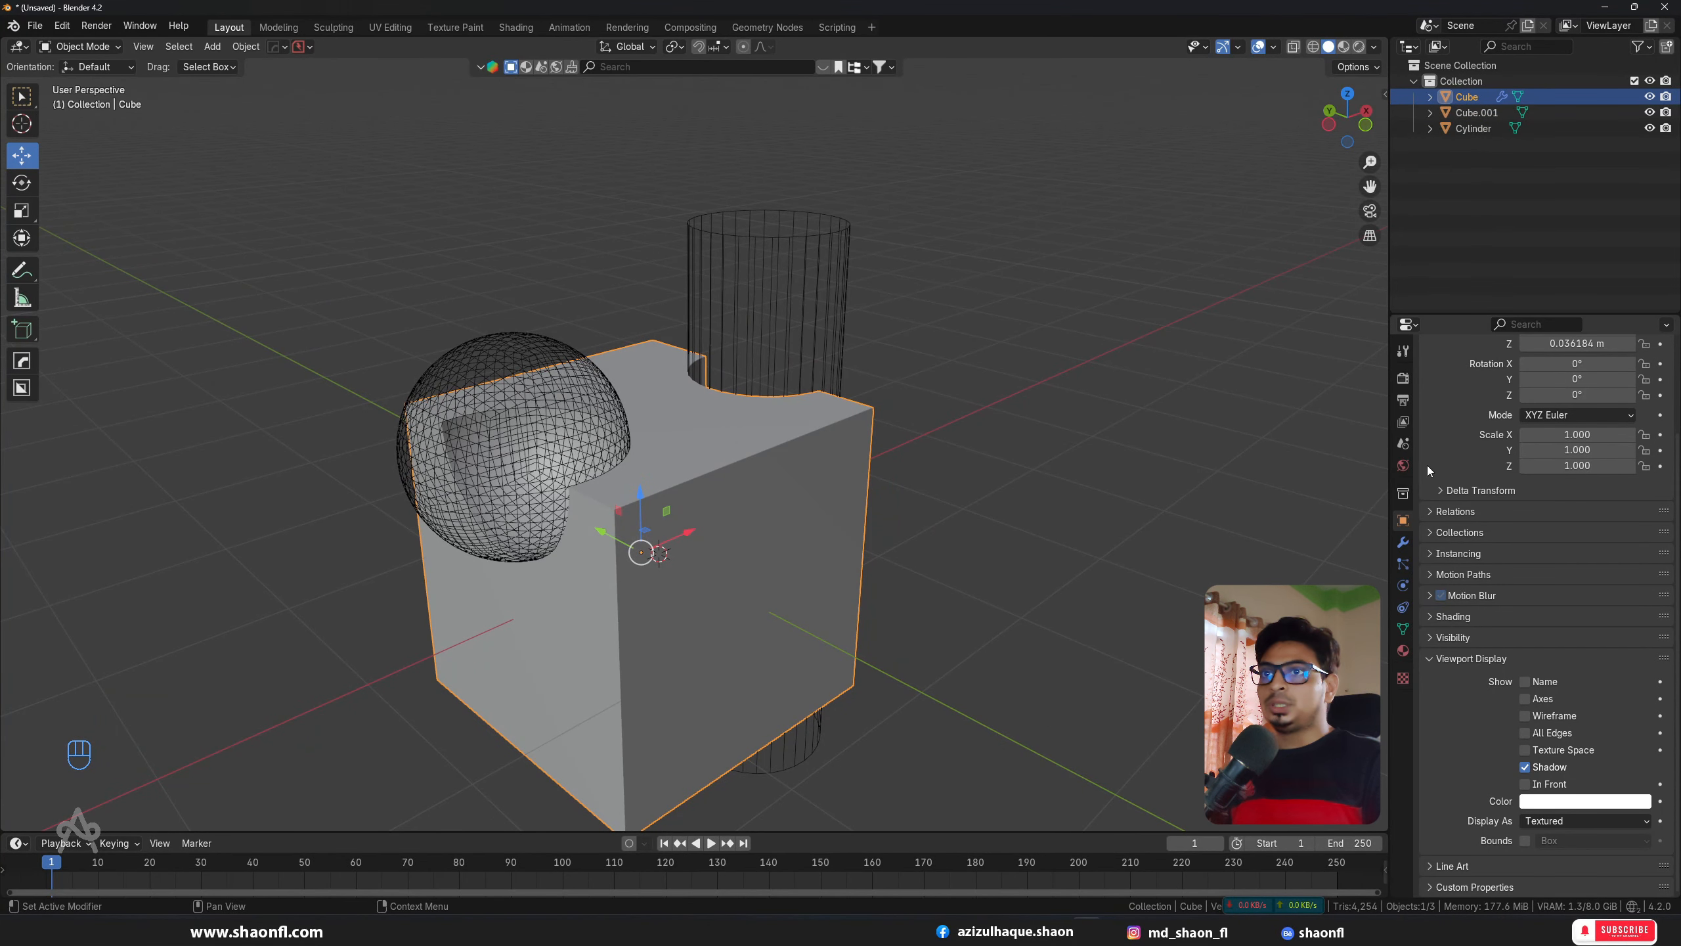
left_click(1403, 542)
left_click(1258, 444)
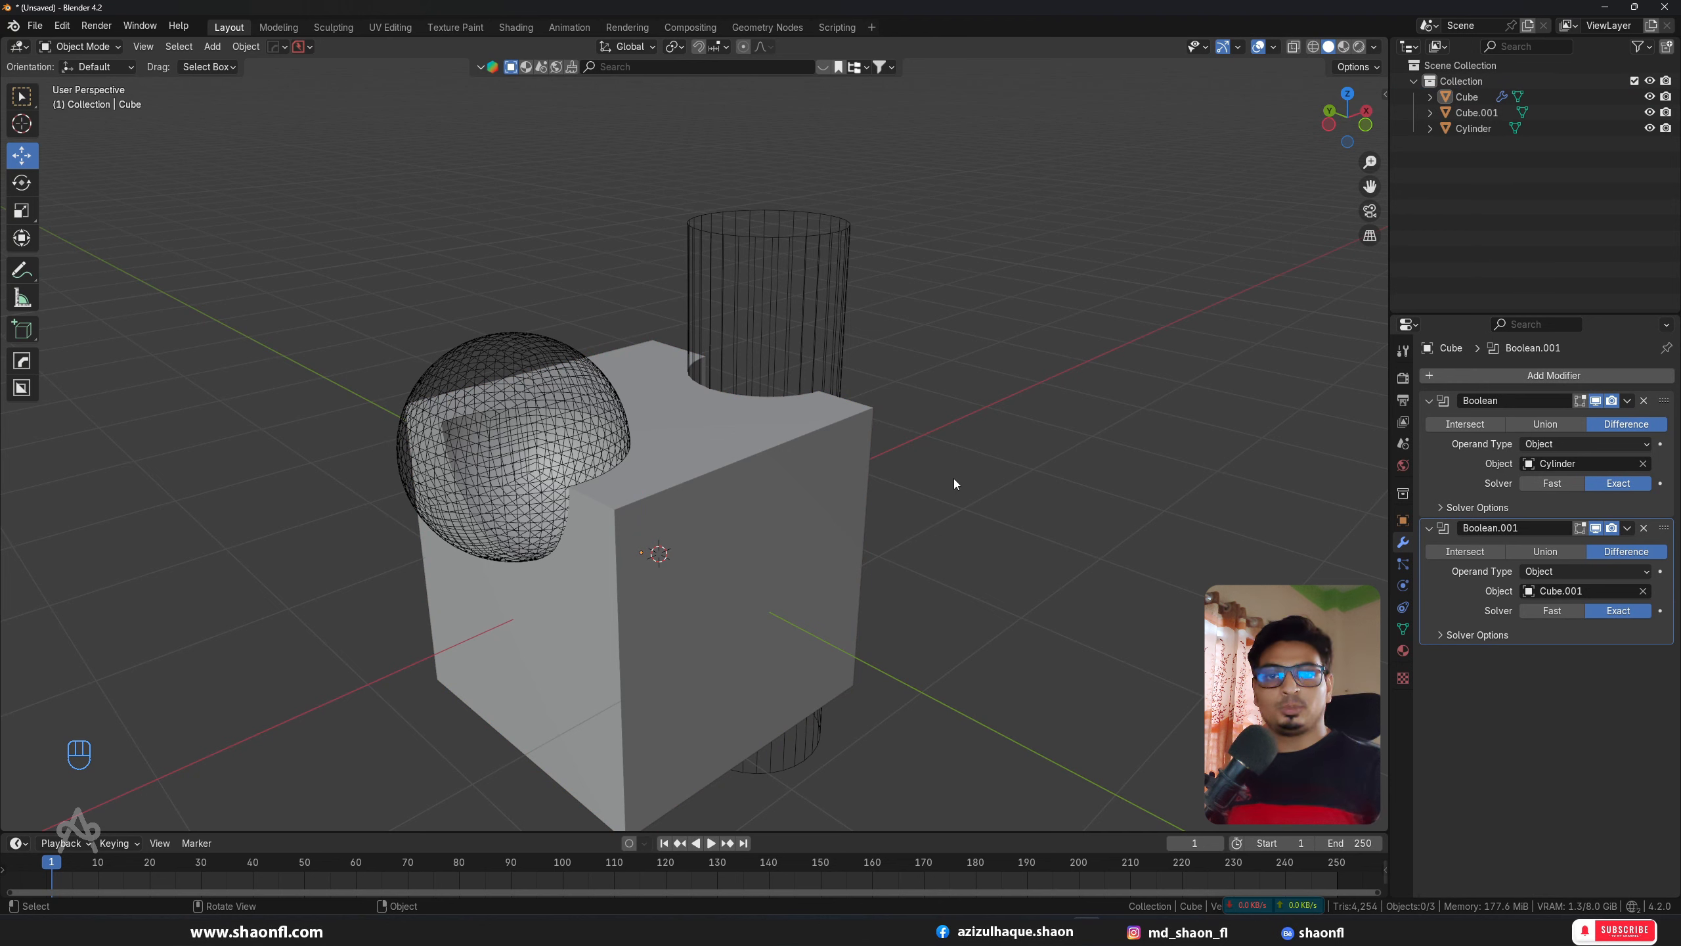
Step: Select the cylinder, sphere and cube in turn to compare each wireframe operand with its cut
left_click(759, 486)
left_click(796, 266)
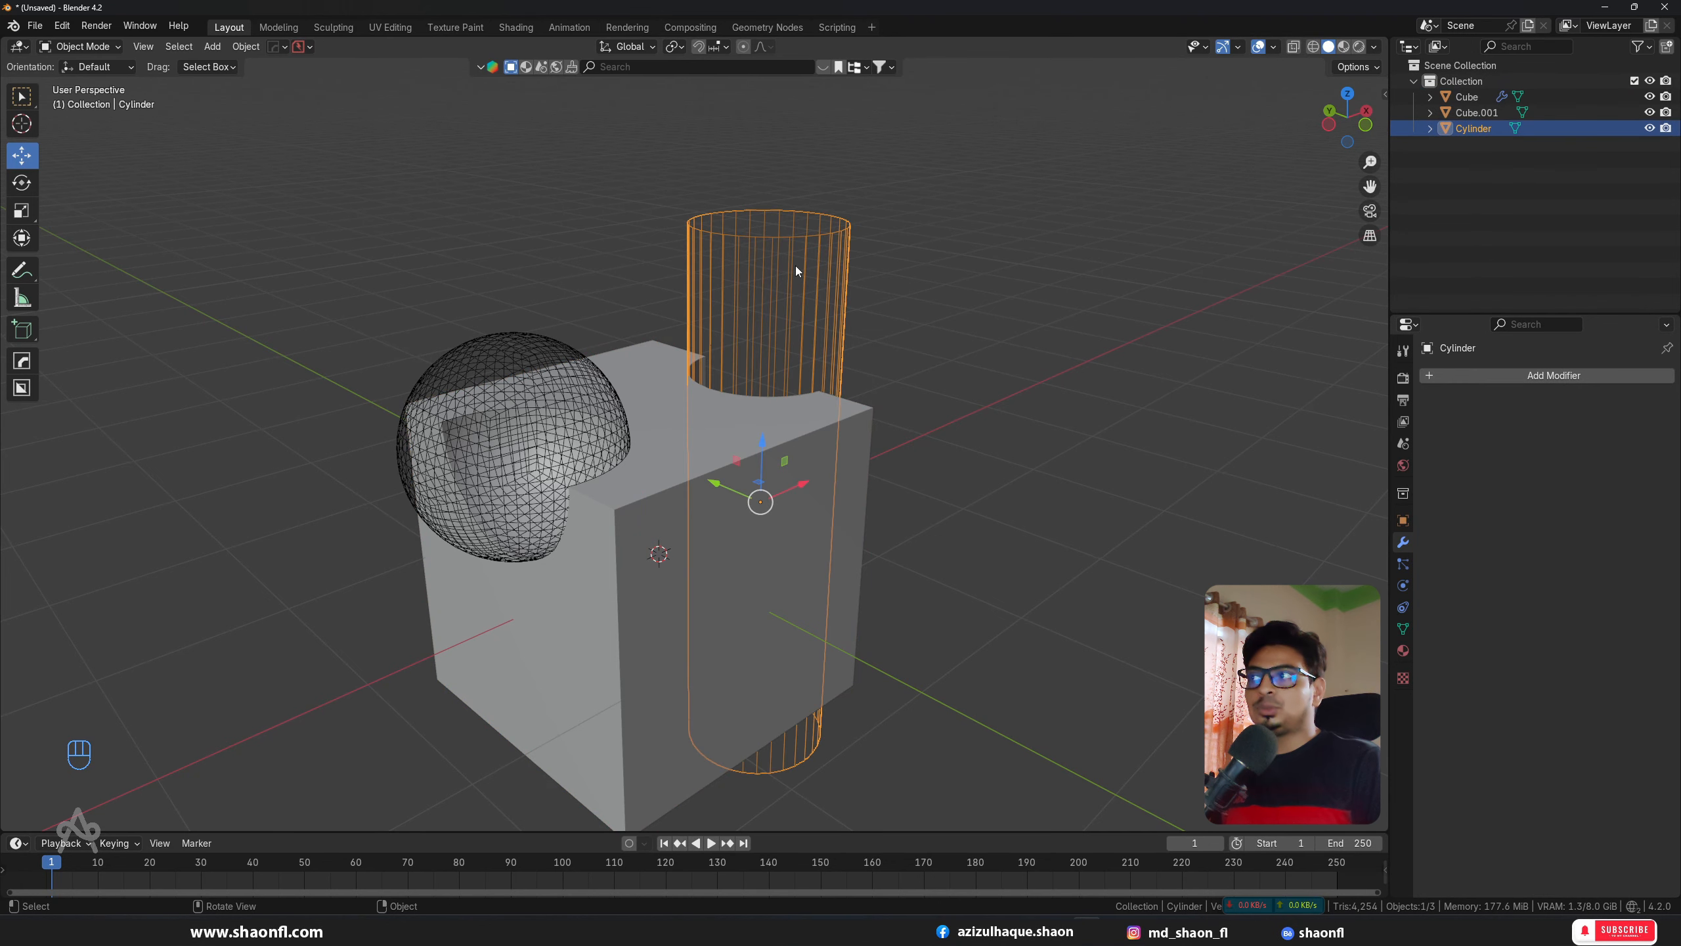
left_click(525, 426)
left_click_drag(887, 423, 772, 475, "alt")
left_click(775, 480)
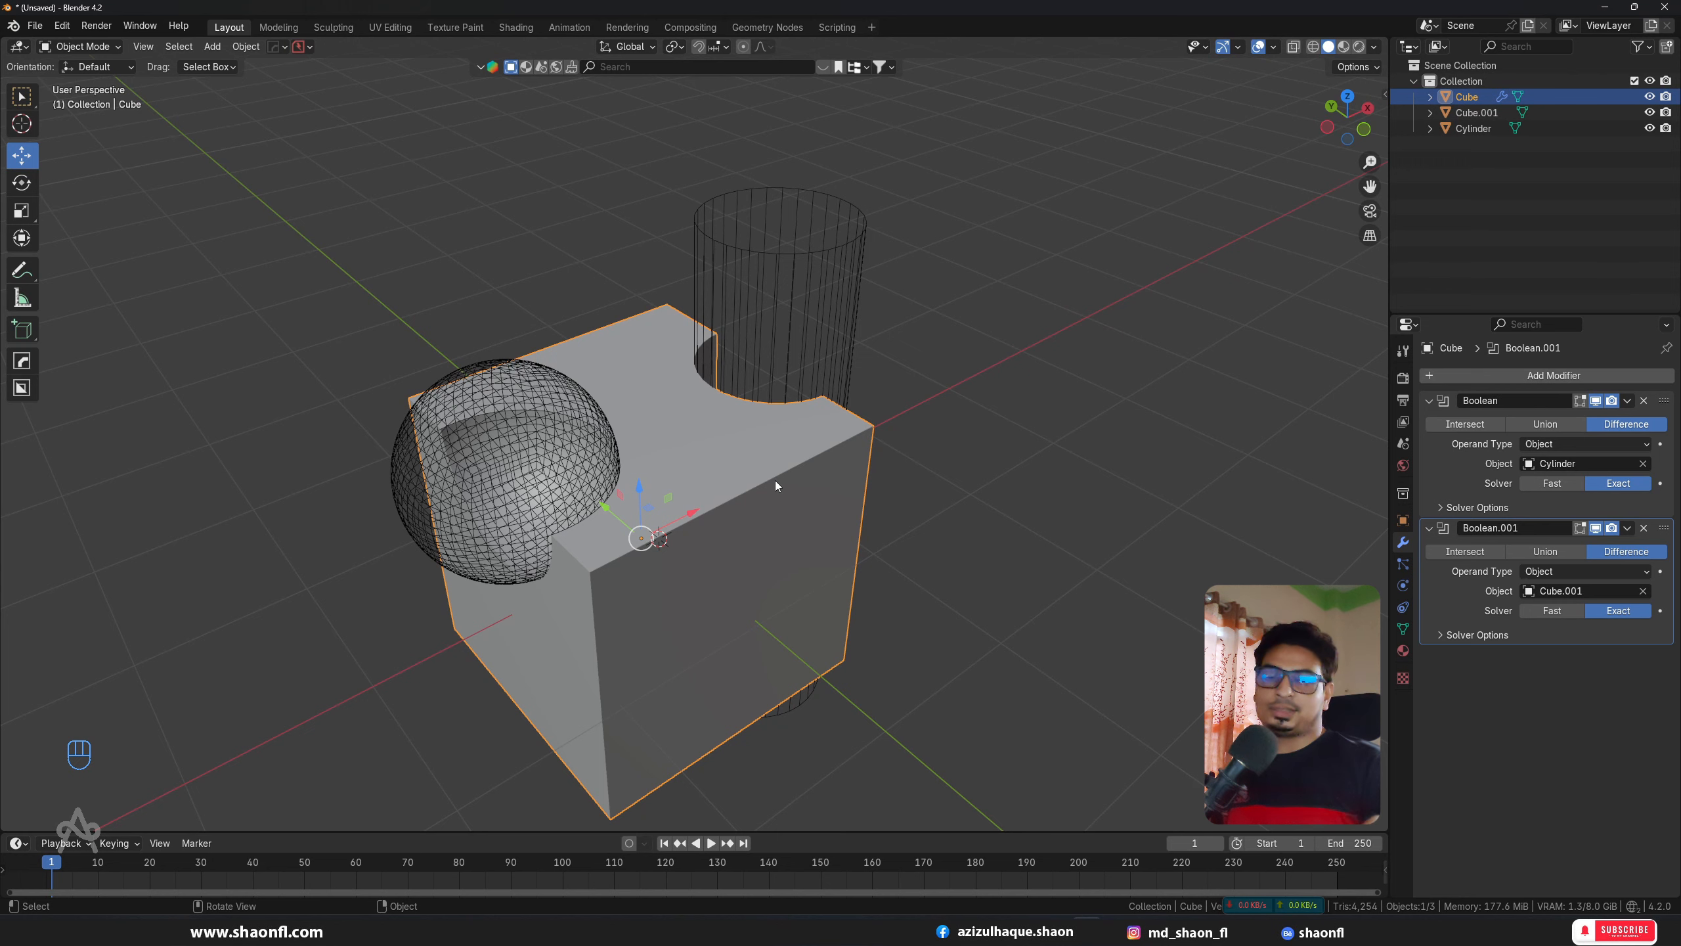
left_click_drag(833, 442, 751, 238, "alt")
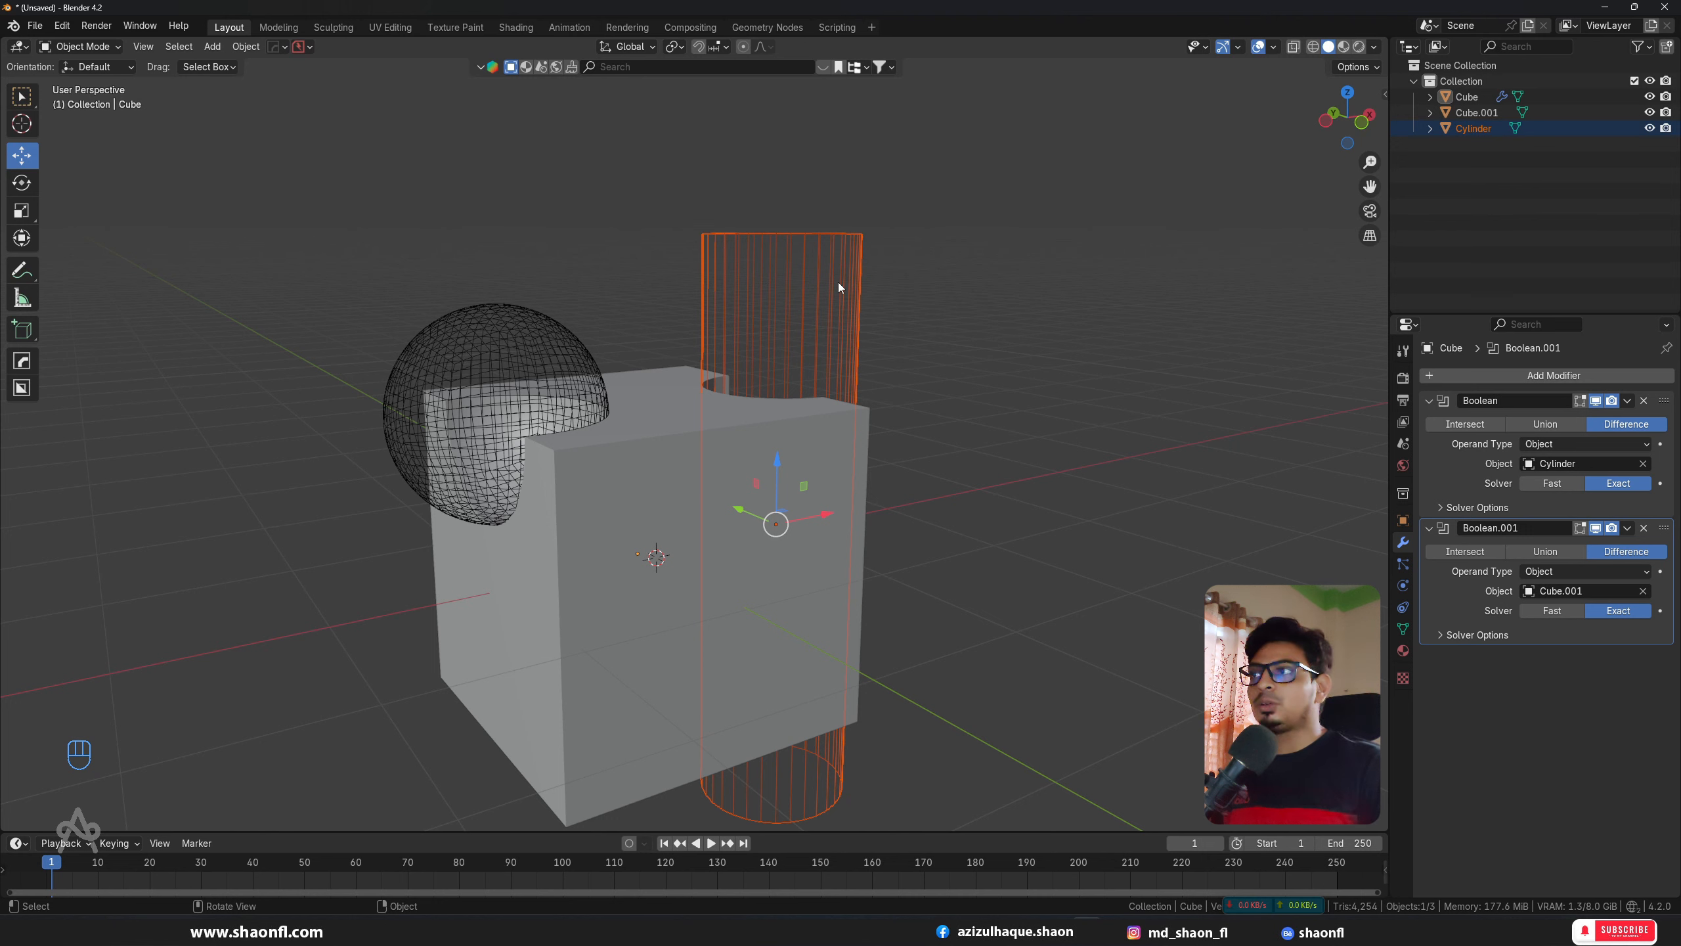
left_click(966, 291)
left_click_drag(964, 296, 966, 329, "alt")
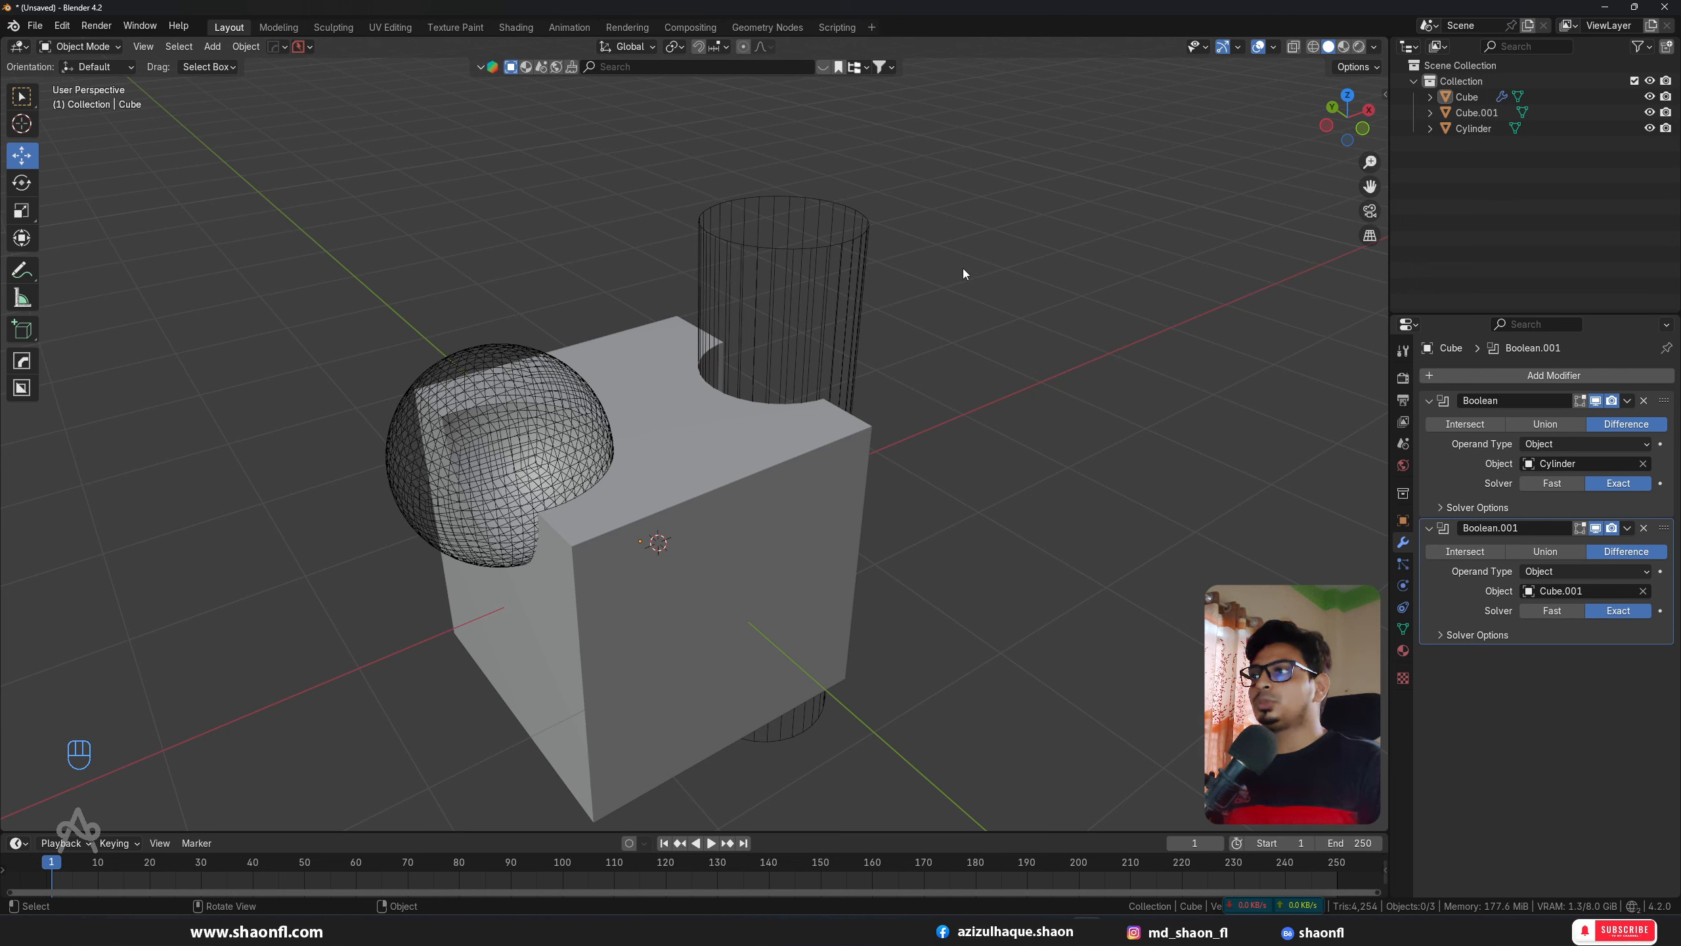
left_click(604, 458)
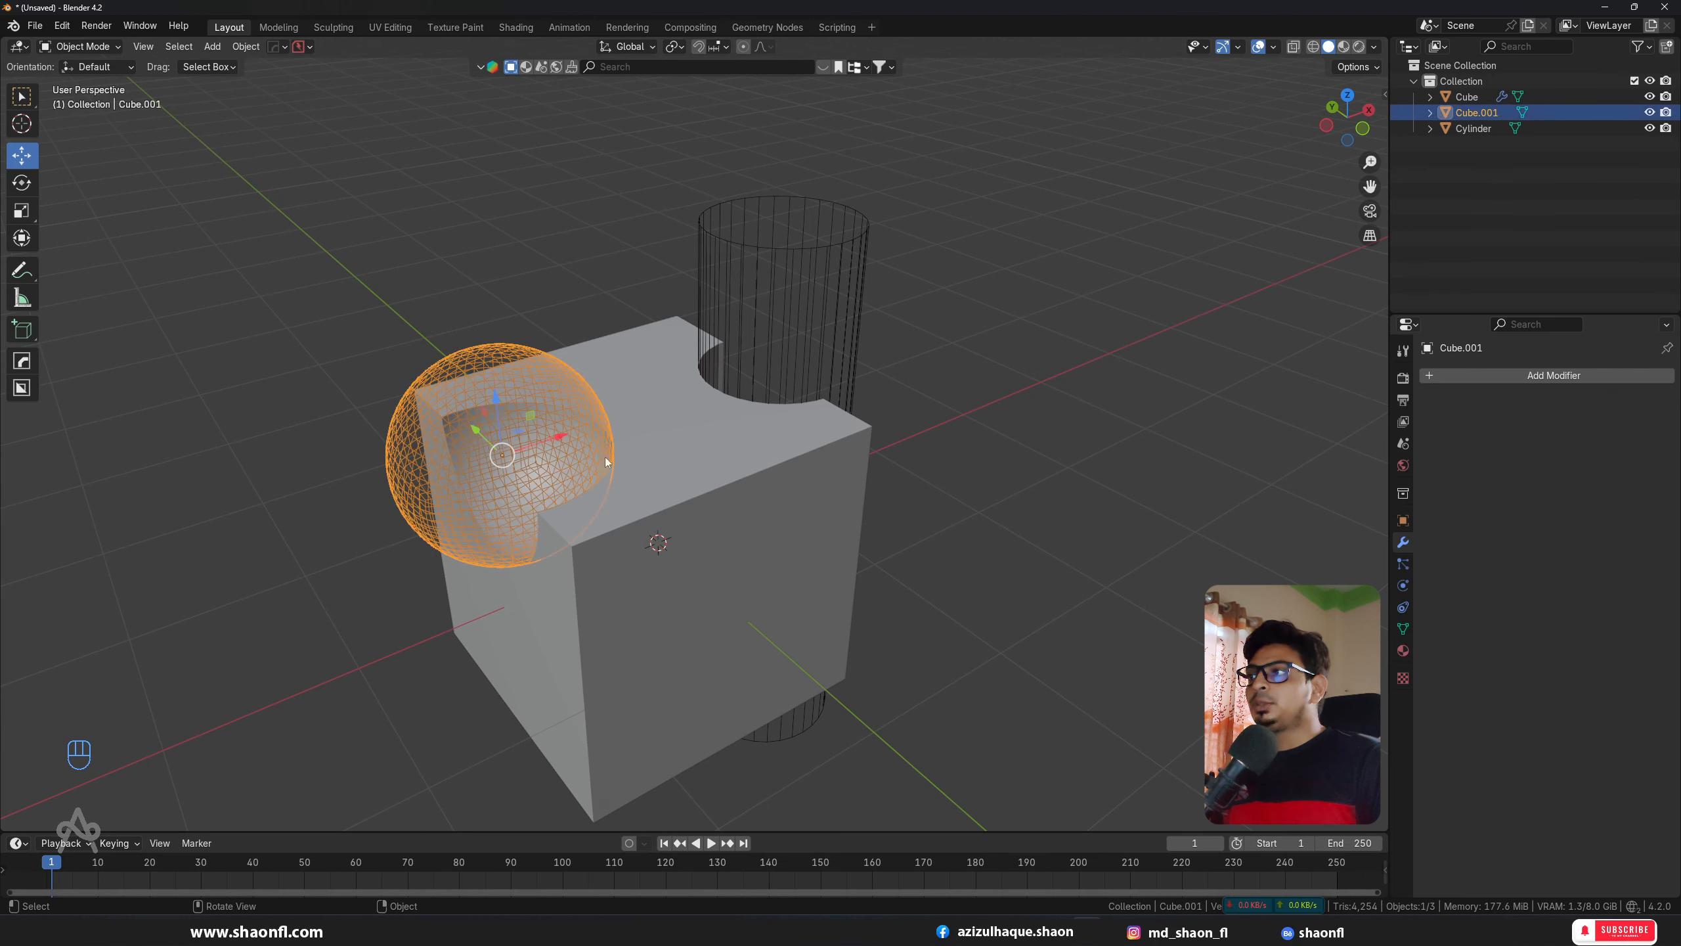
Step: Try Union on the cylinder's Boolean modifier and Intersect on the sphere's Boolean modifier, and undo both changes
left_click(688, 489)
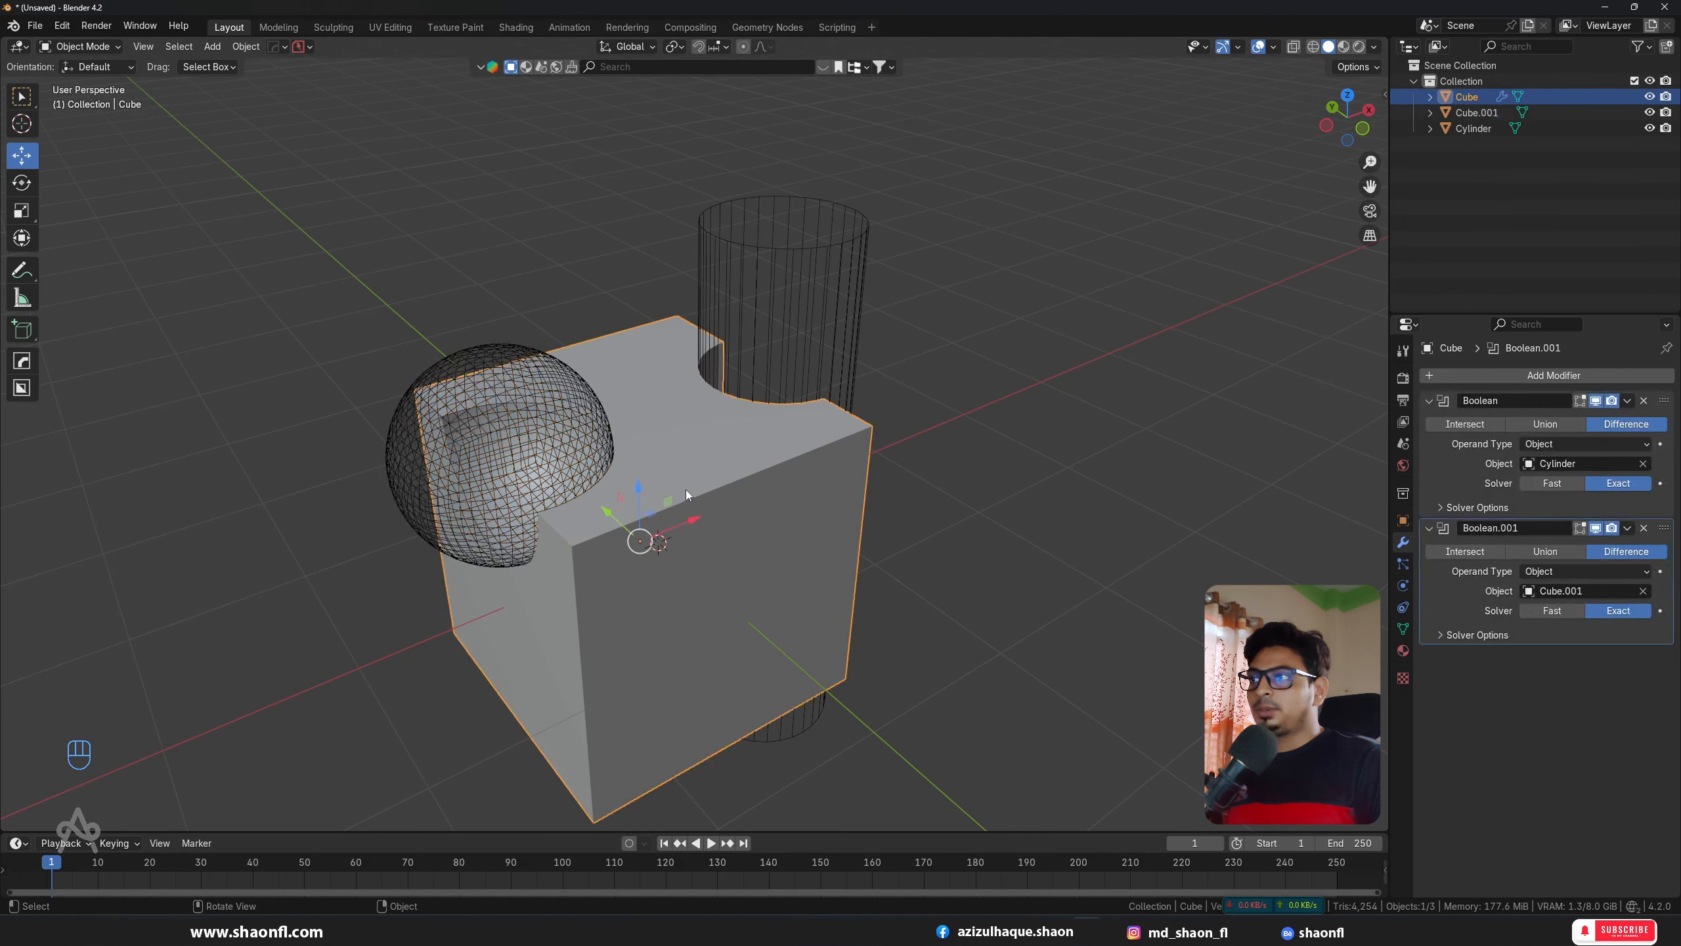
left_click(1545, 425)
left_click(619, 490)
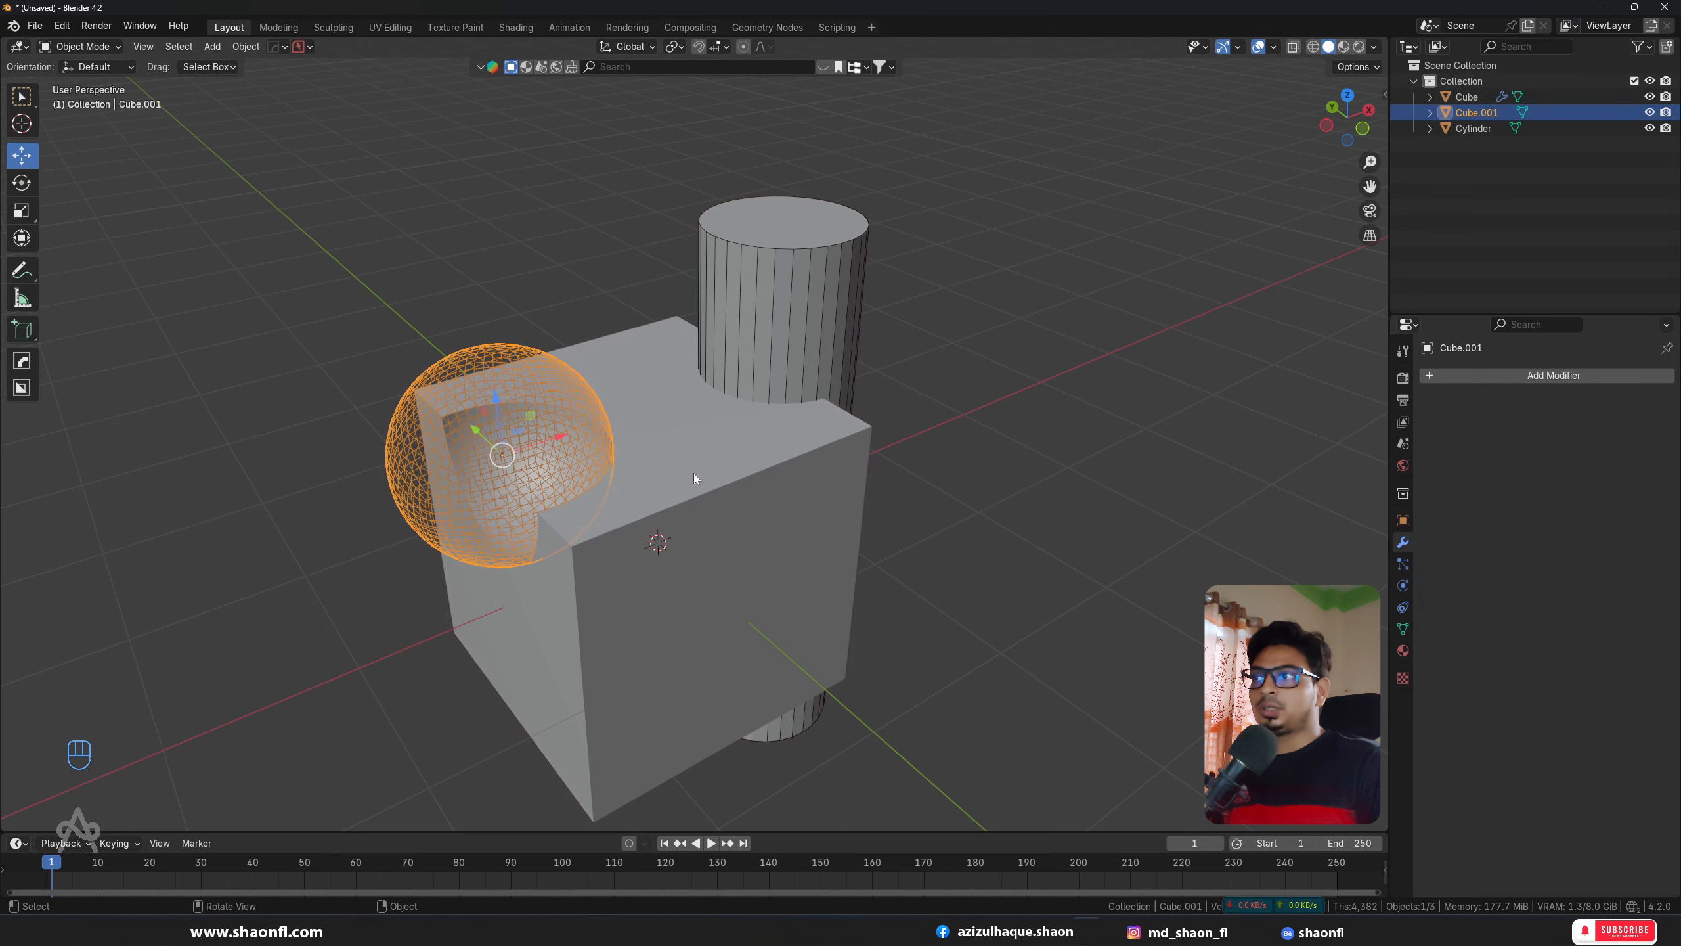
left_click(738, 489)
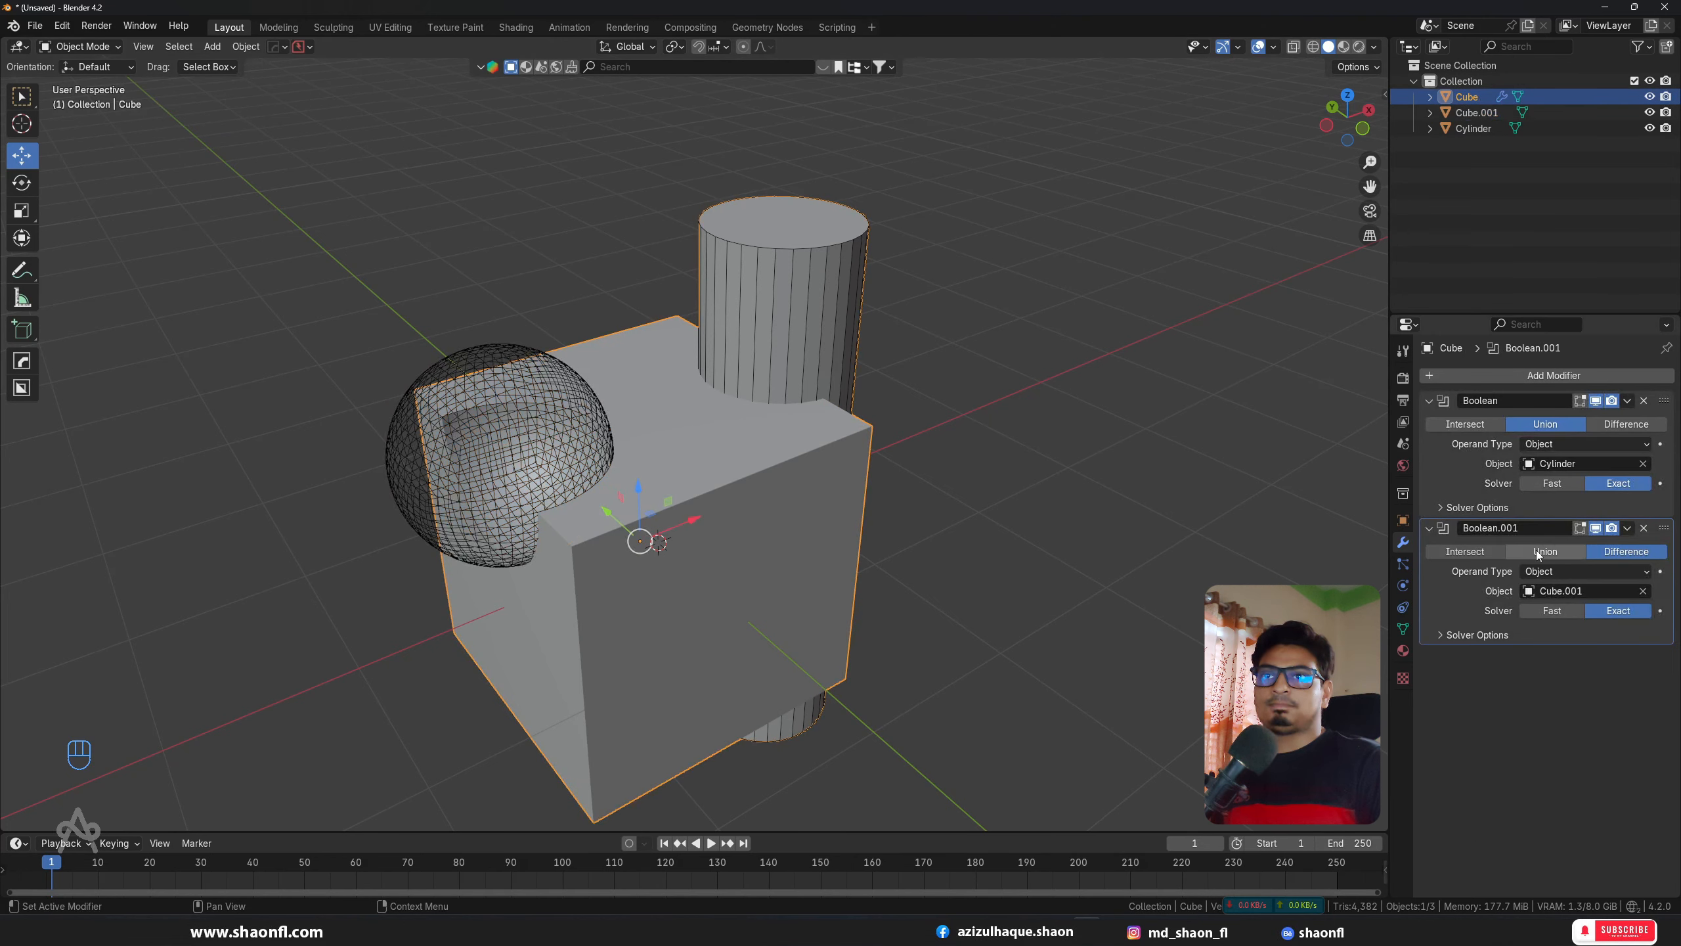
left_click(1483, 551)
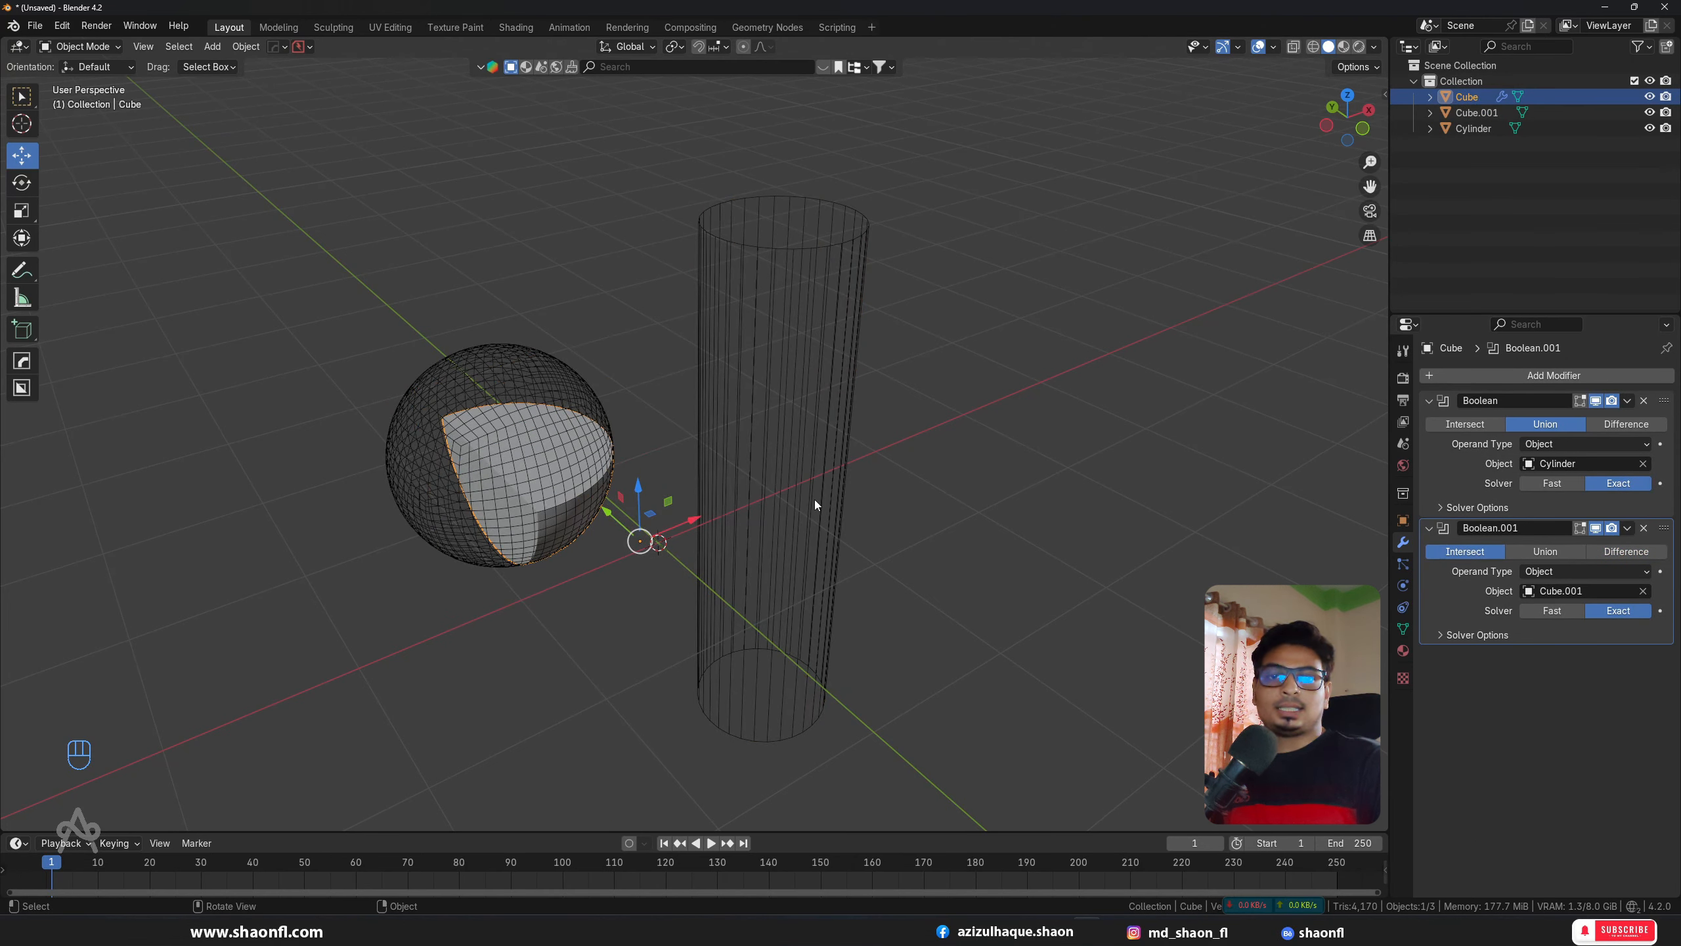
key("ctrl+z")
key("ctrl+z")
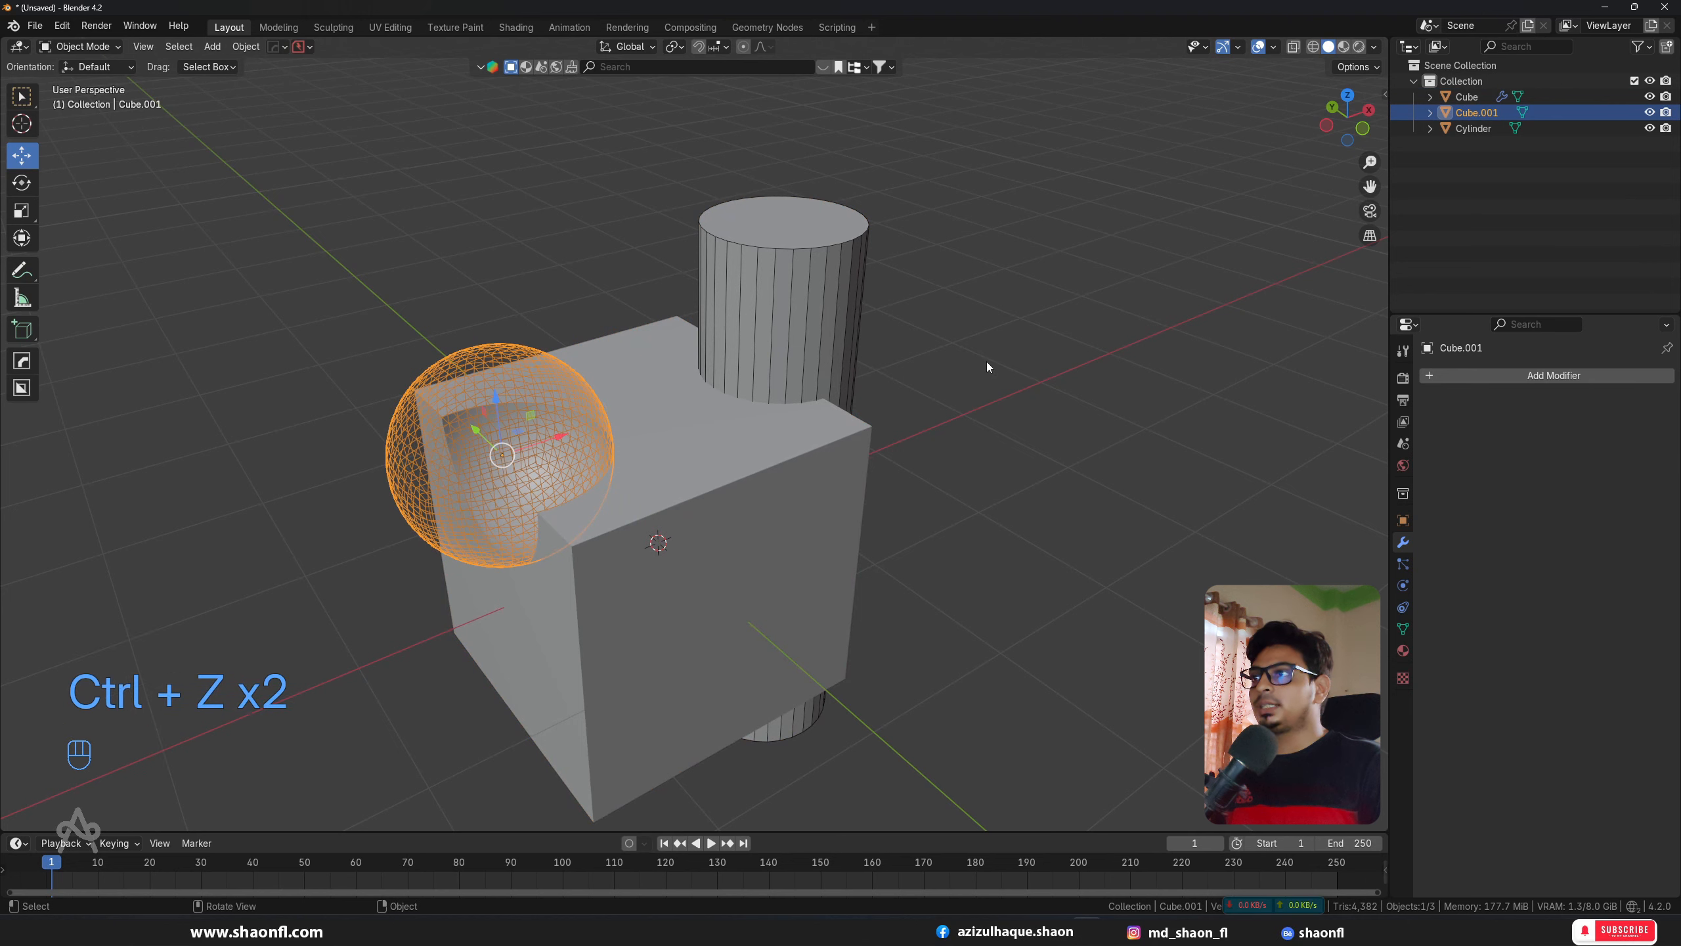
key("ctrl+z")
key("ctrl+z")
key("ctrl+z")
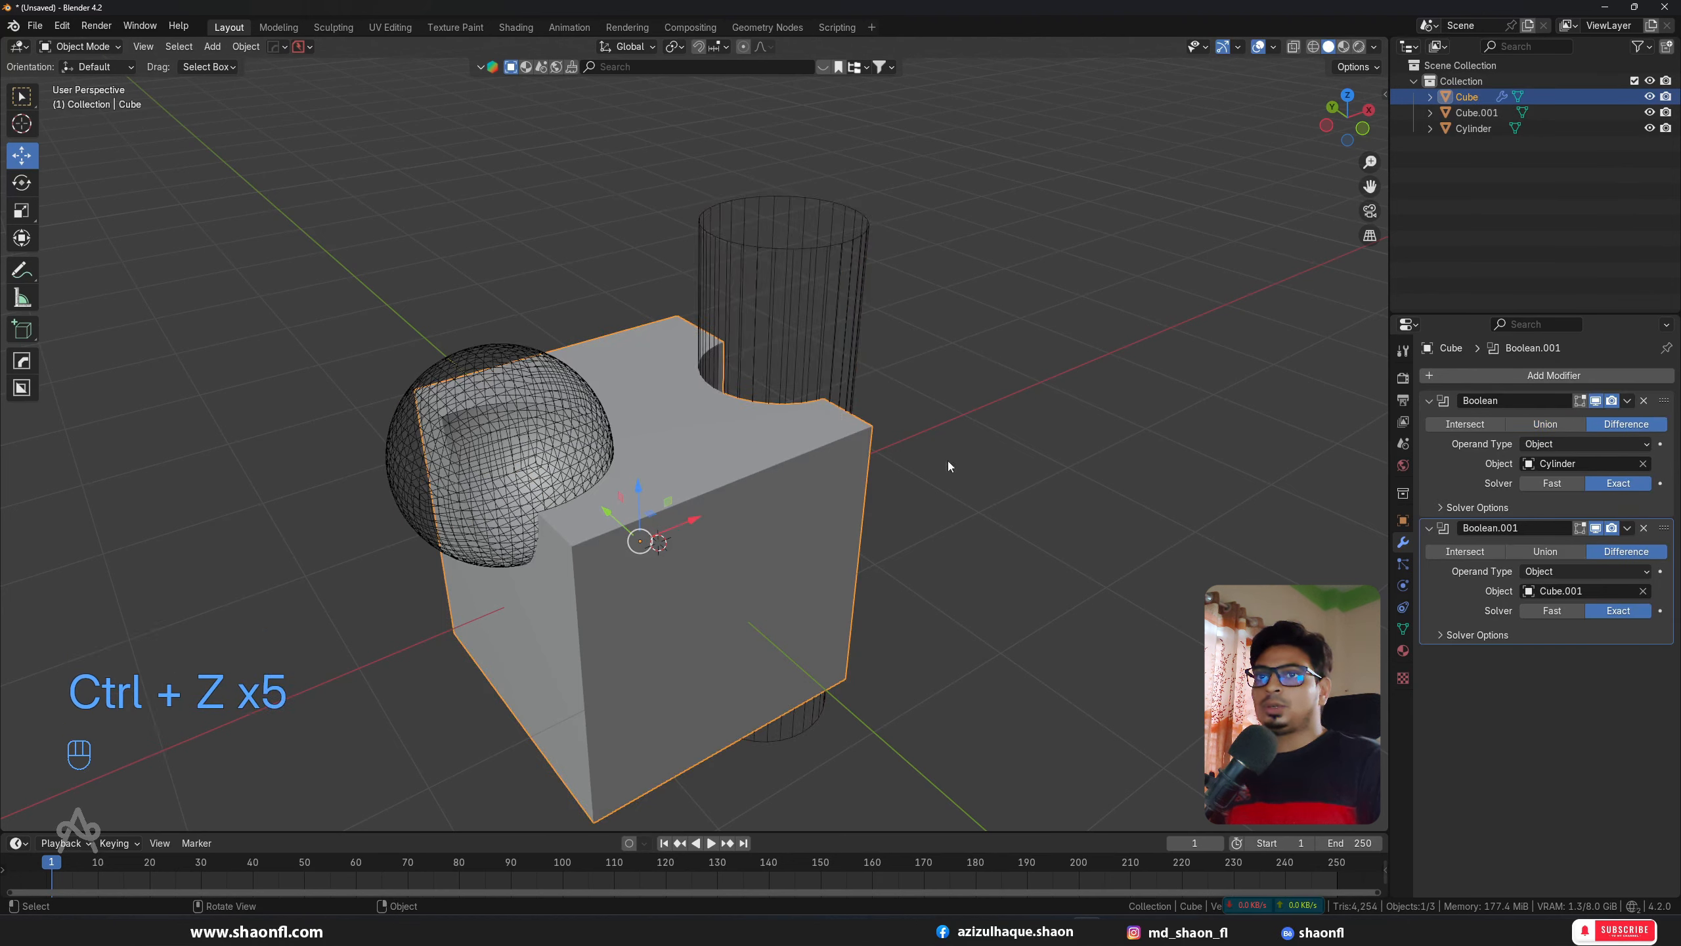
Step: Remove both Boolean modifiers from the cube and add a single new Boolean modifier
left_click(1644, 528)
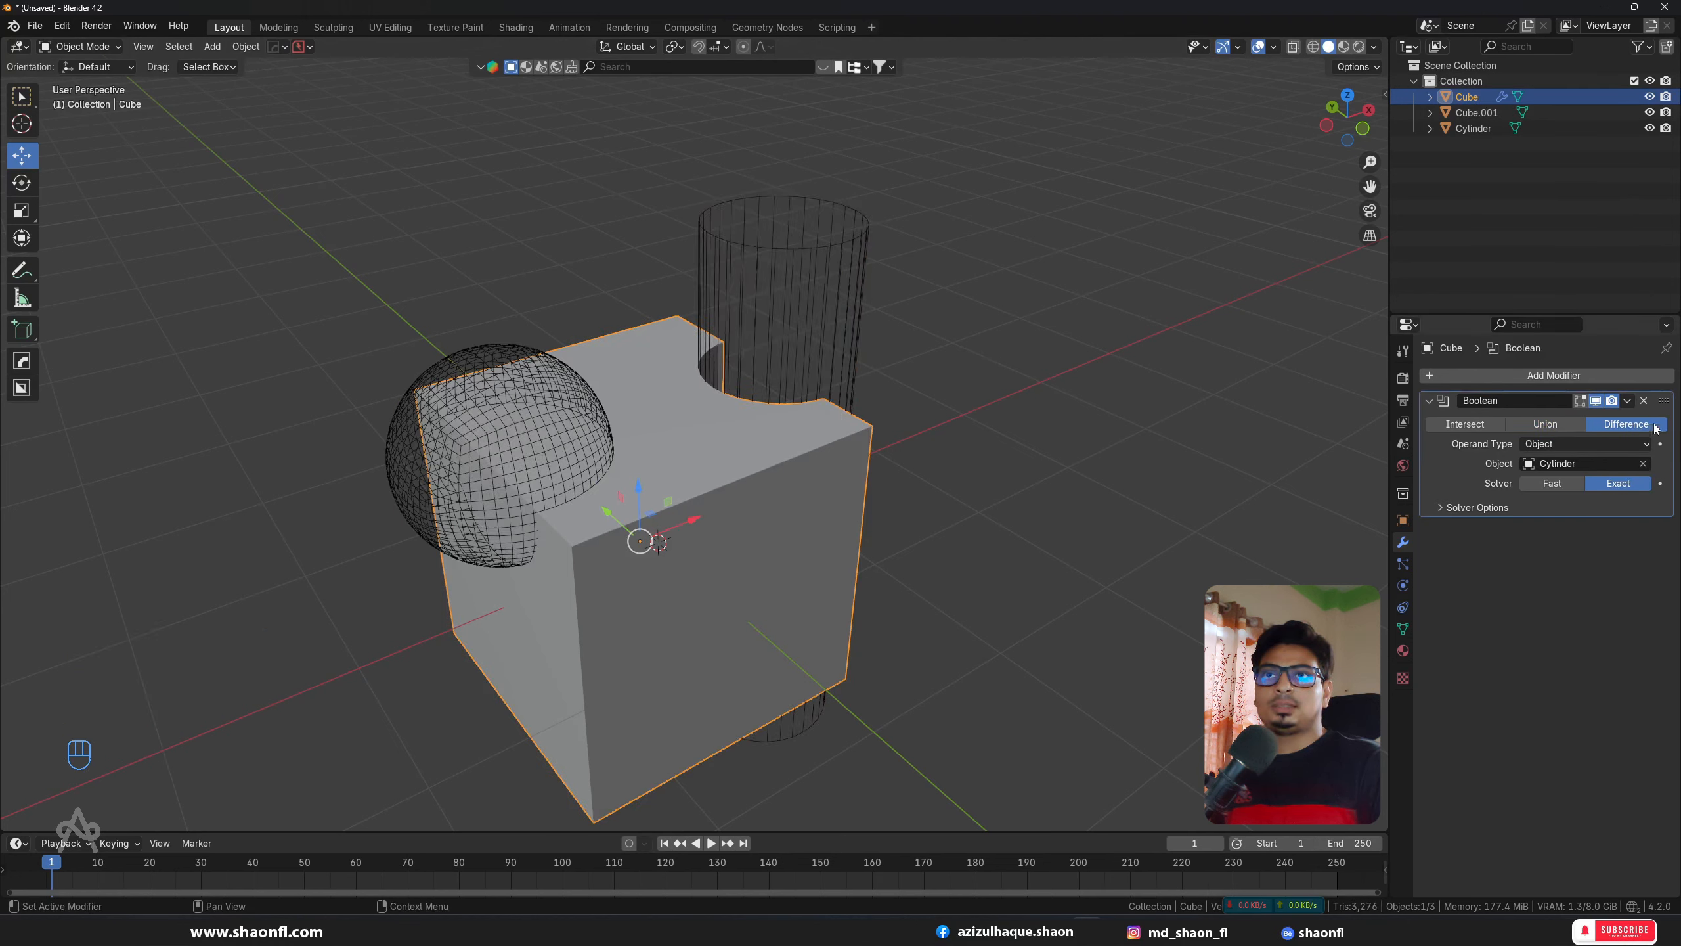
left_click(1645, 400)
left_click(1482, 372)
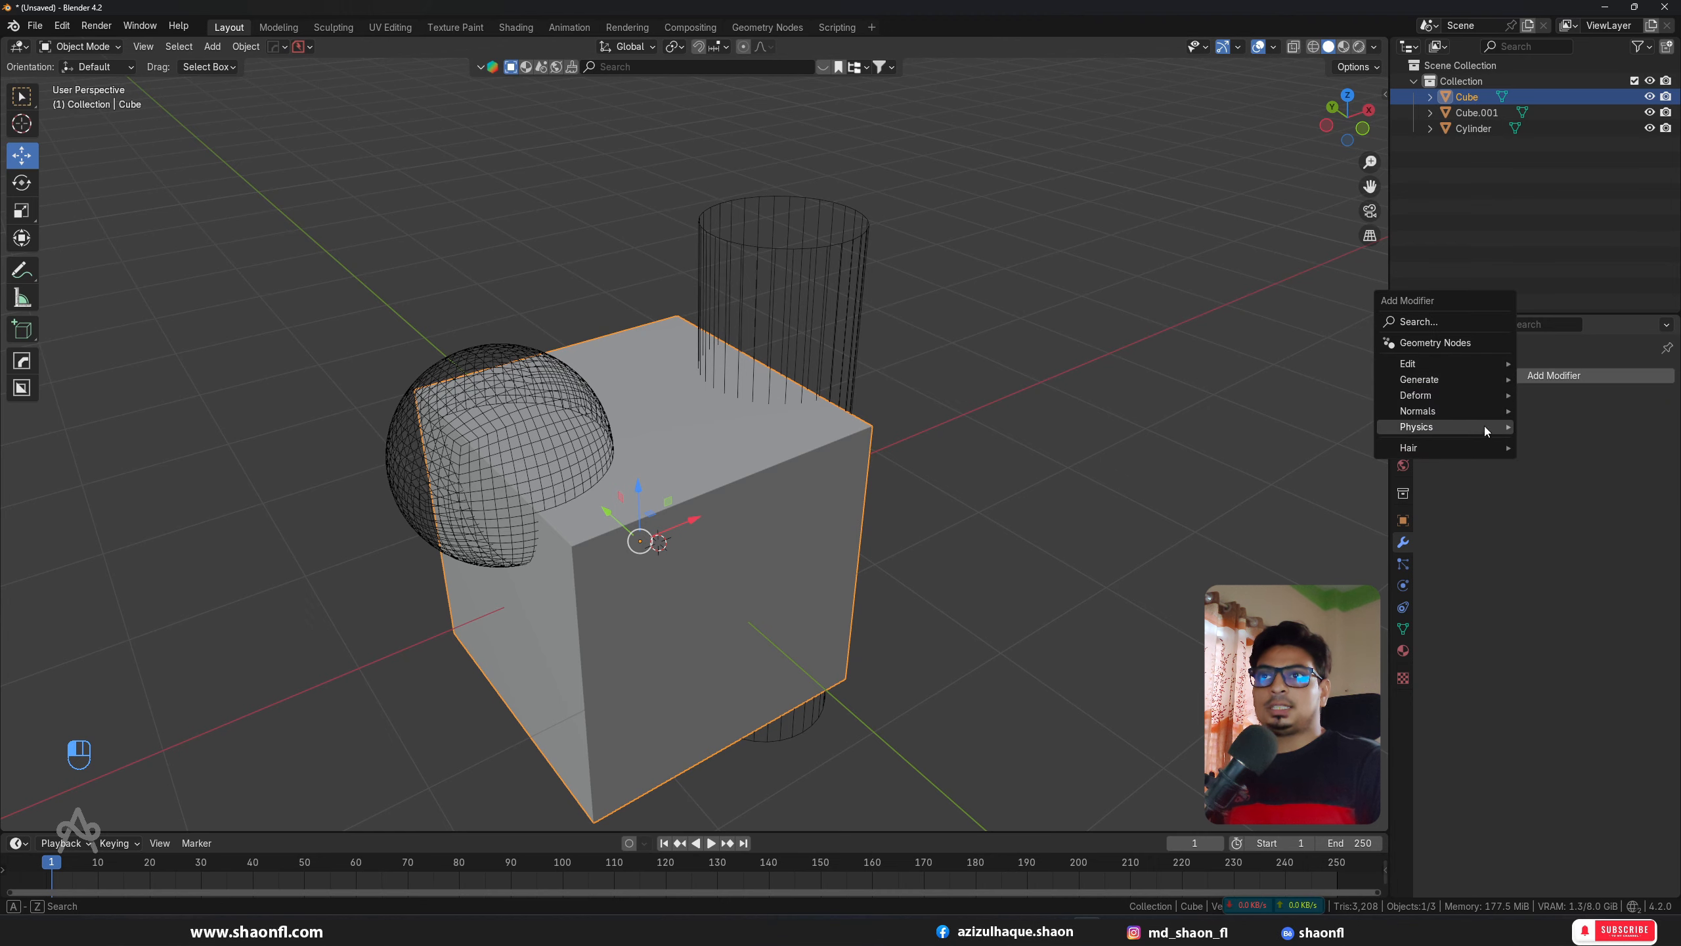
mouse_move(1458, 382)
left_click(1563, 412)
Step: Create a new collection in the outliner and rename it cut
middle_click_drag(1125, 423, 1080, 428)
left_click(488, 419)
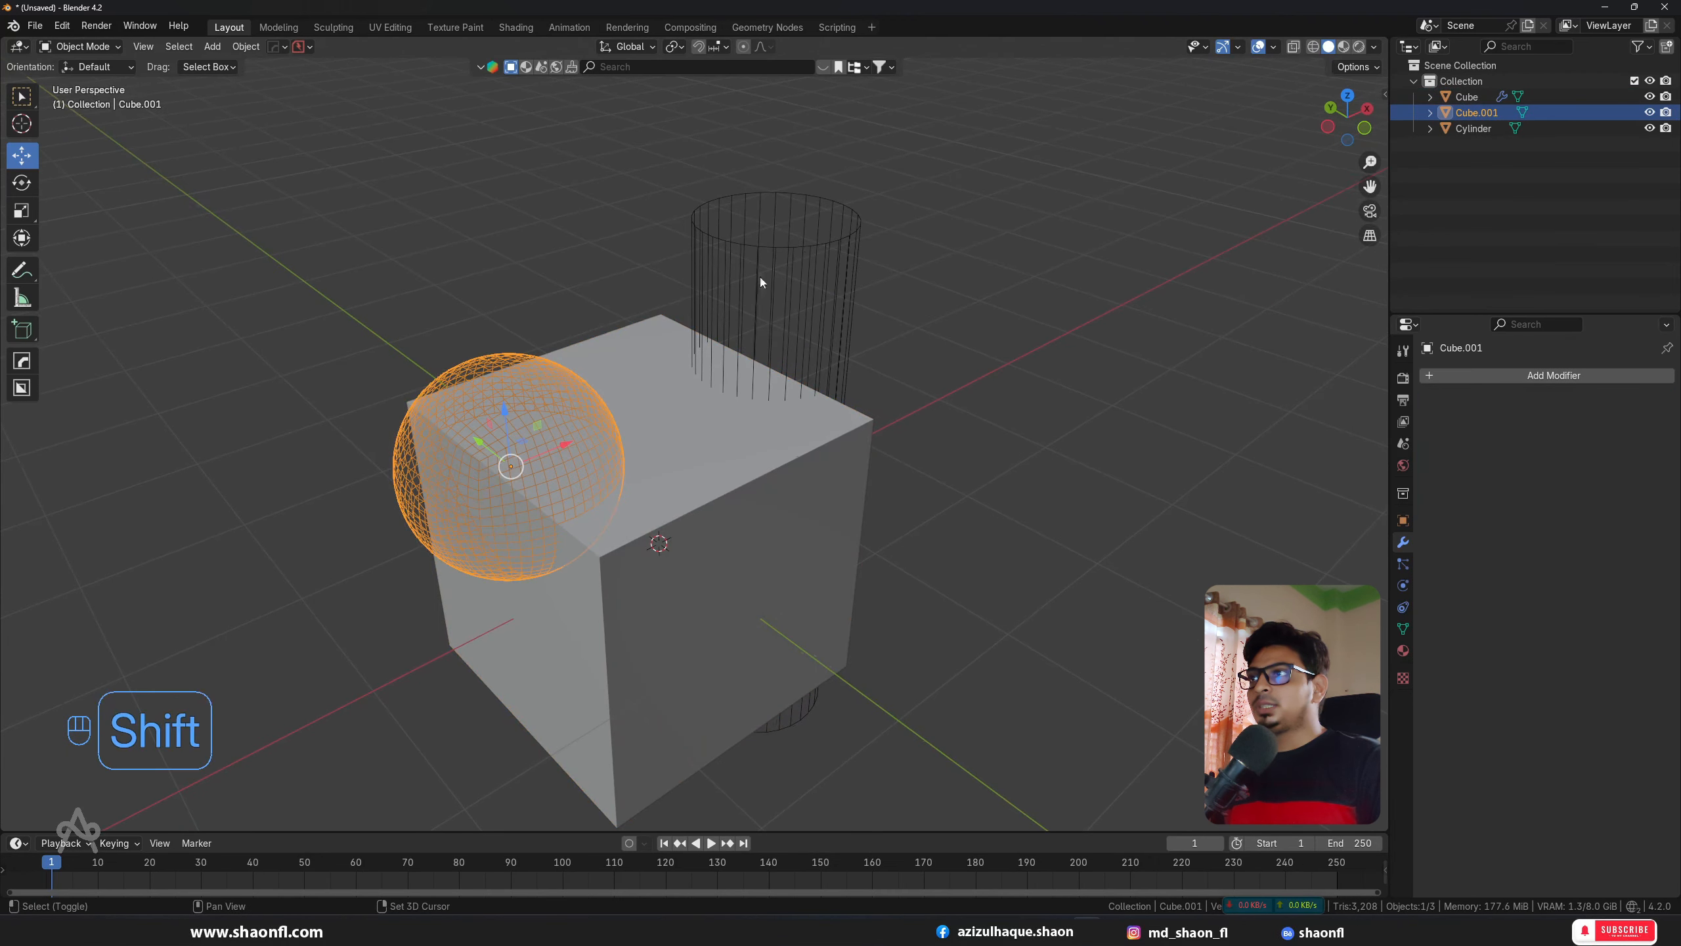
left_click(809, 379, "shift")
left_click(998, 299)
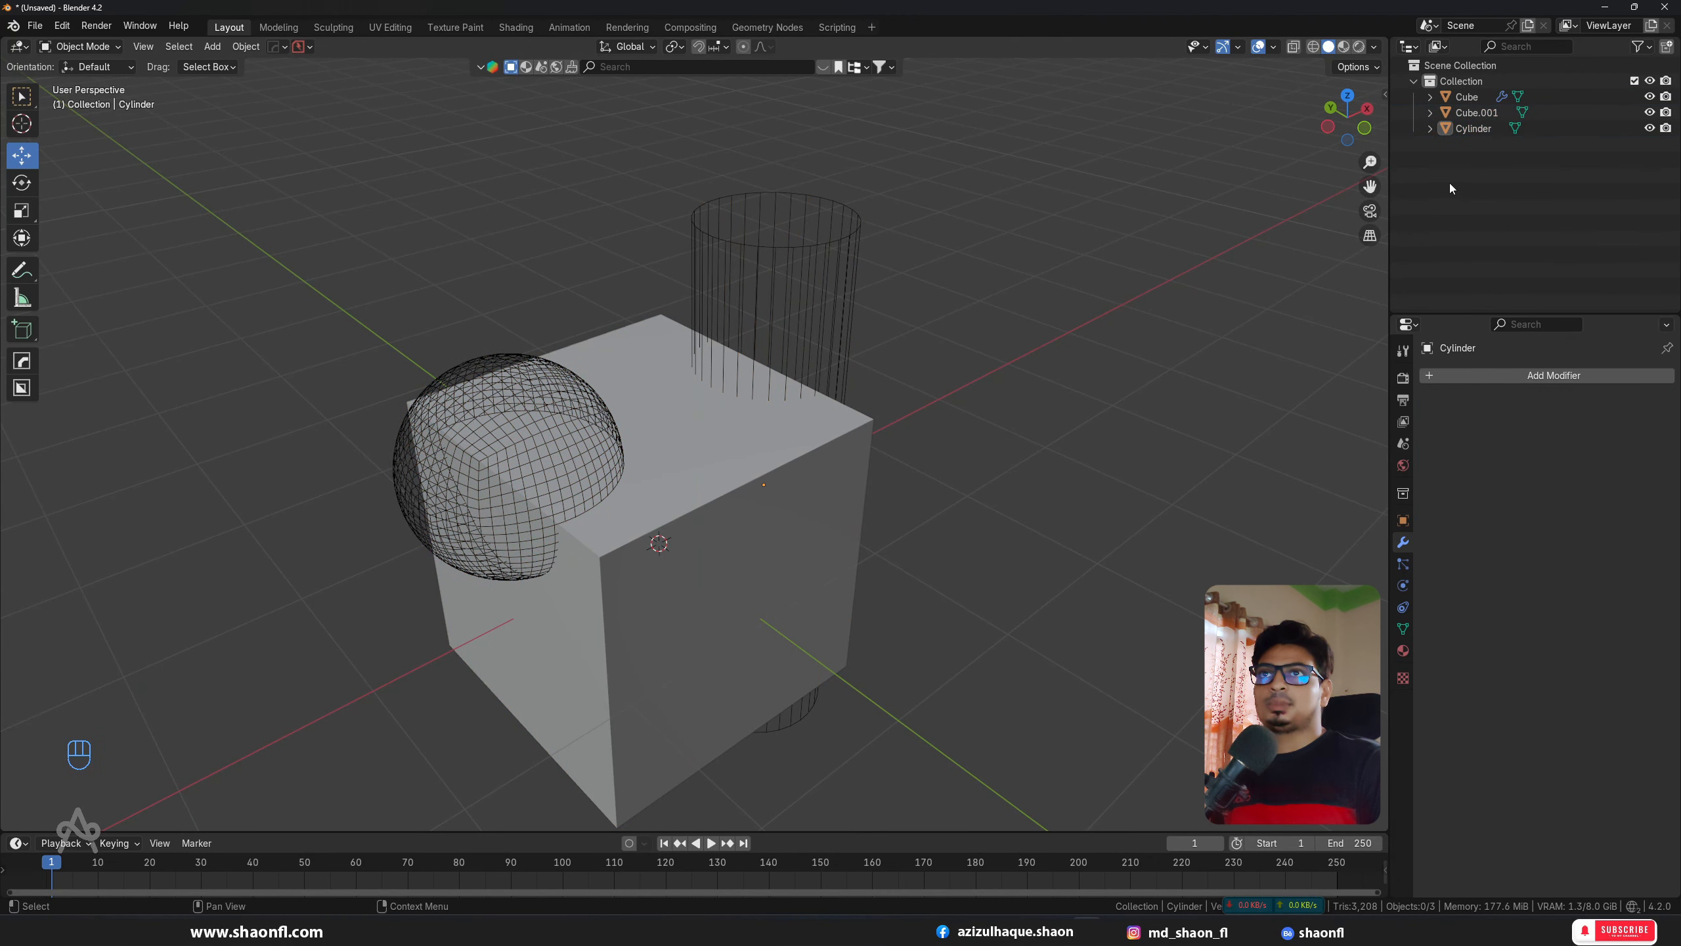
right_click(1415, 181)
left_click(1392, 181)
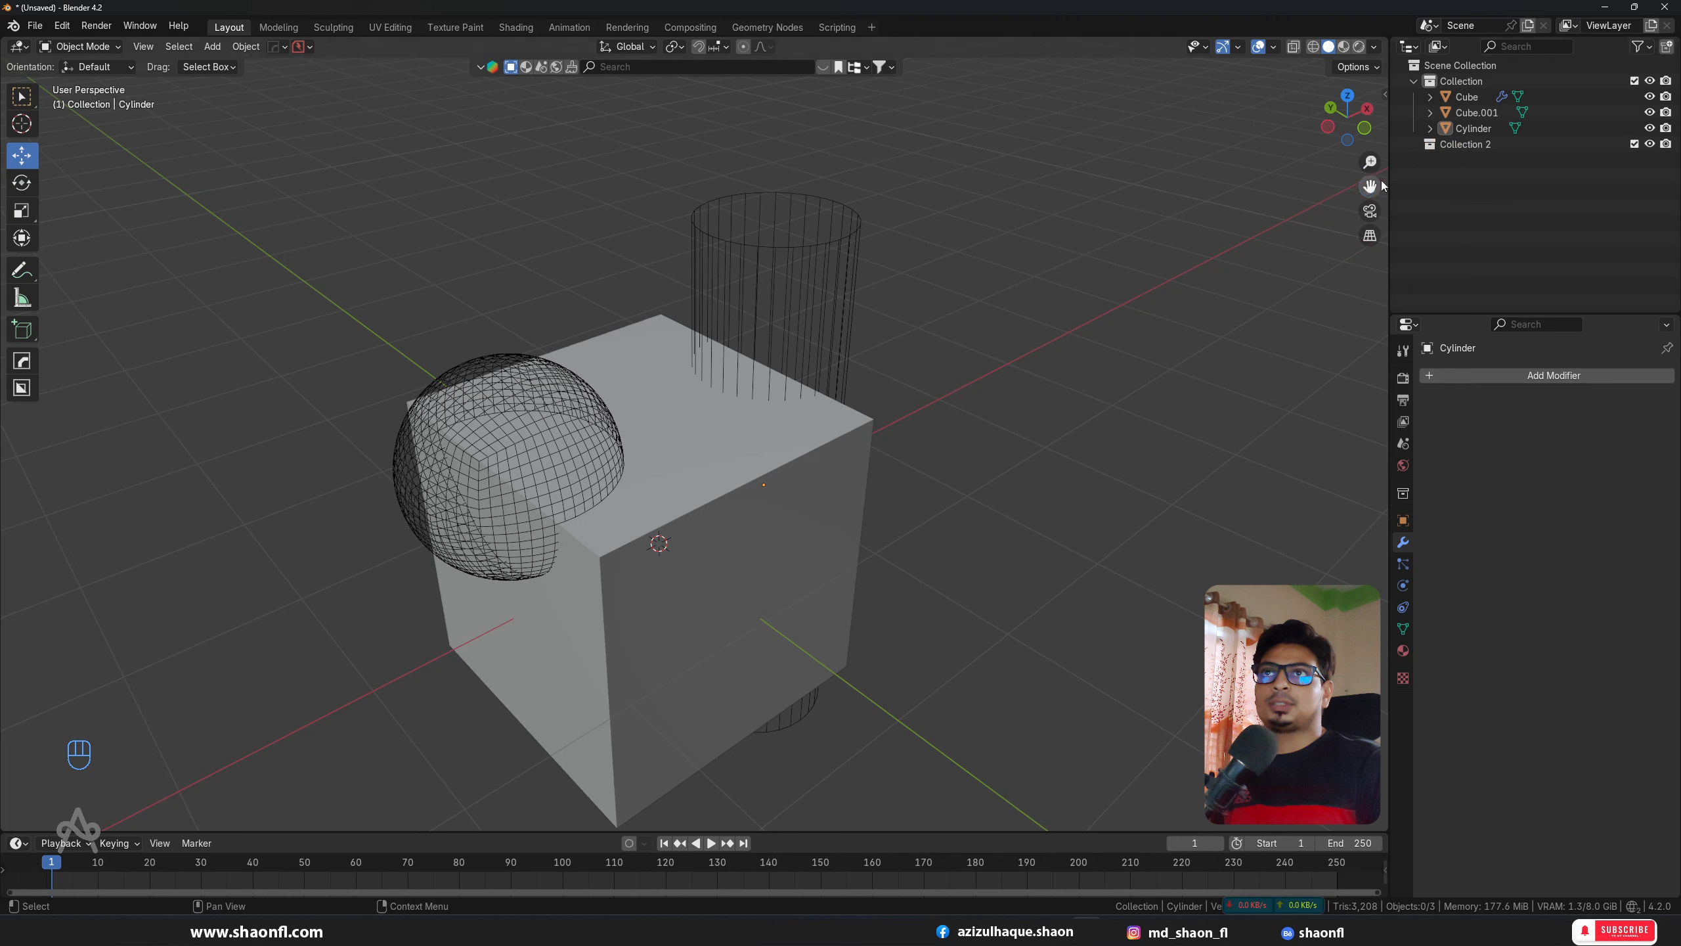
double_click(1478, 146)
type("cut")
key("Return")
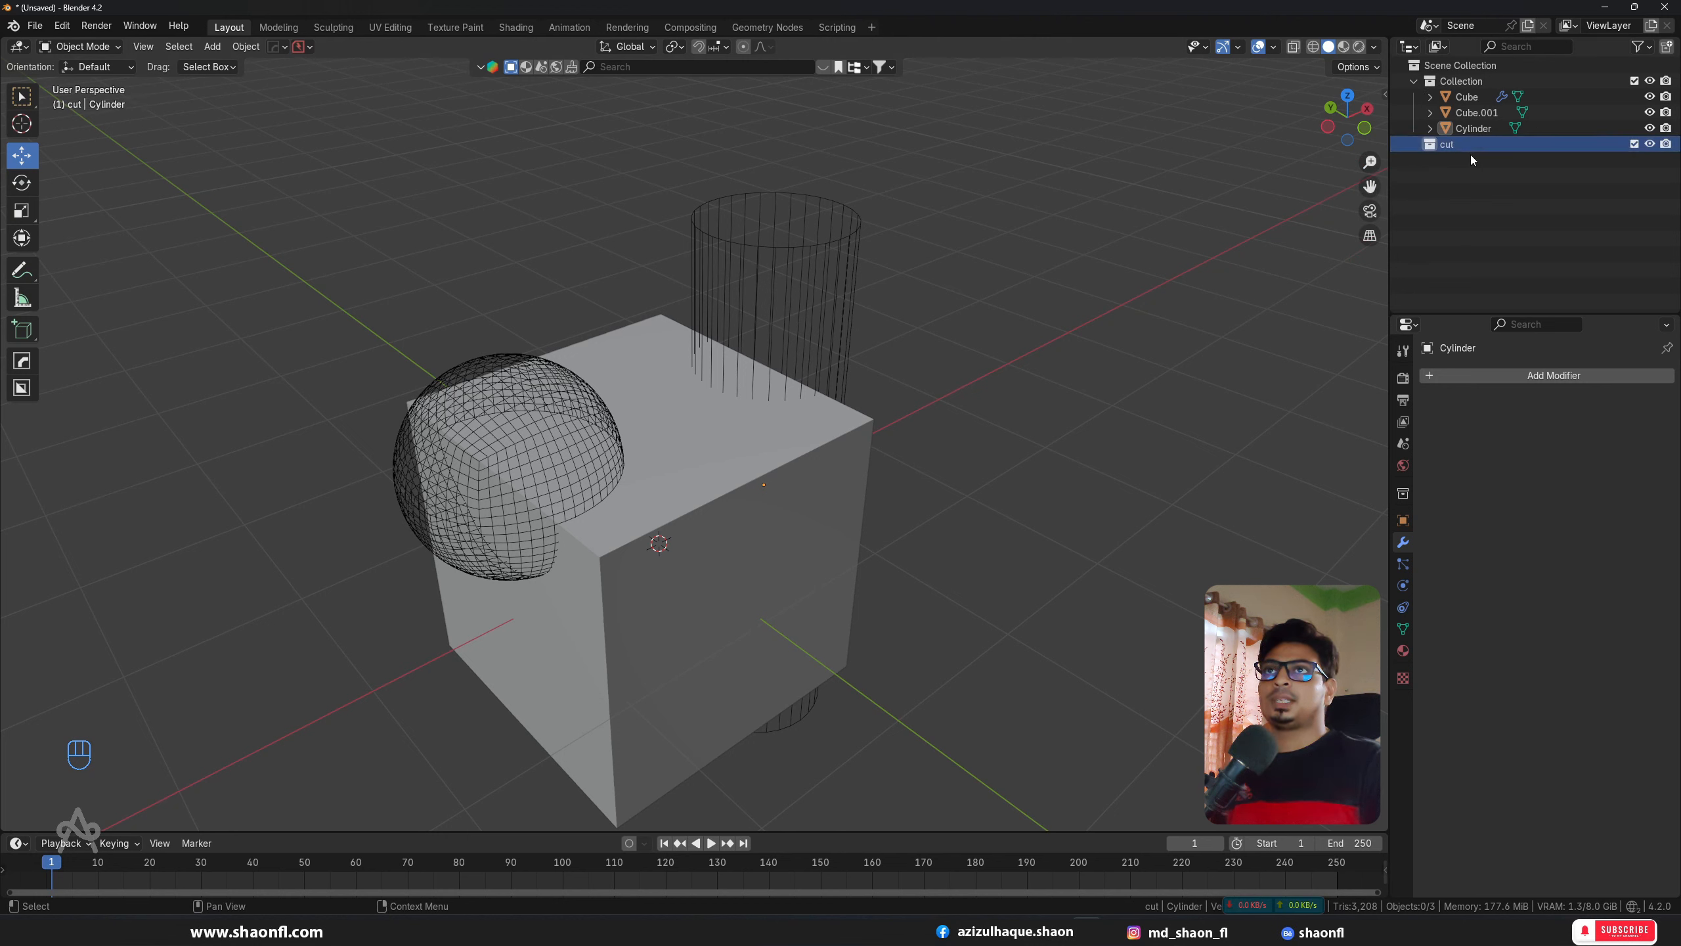
Step: Move the wireframe cylinder and sphere together into the cut collection
left_click(756, 240)
left_click(541, 396, "shift")
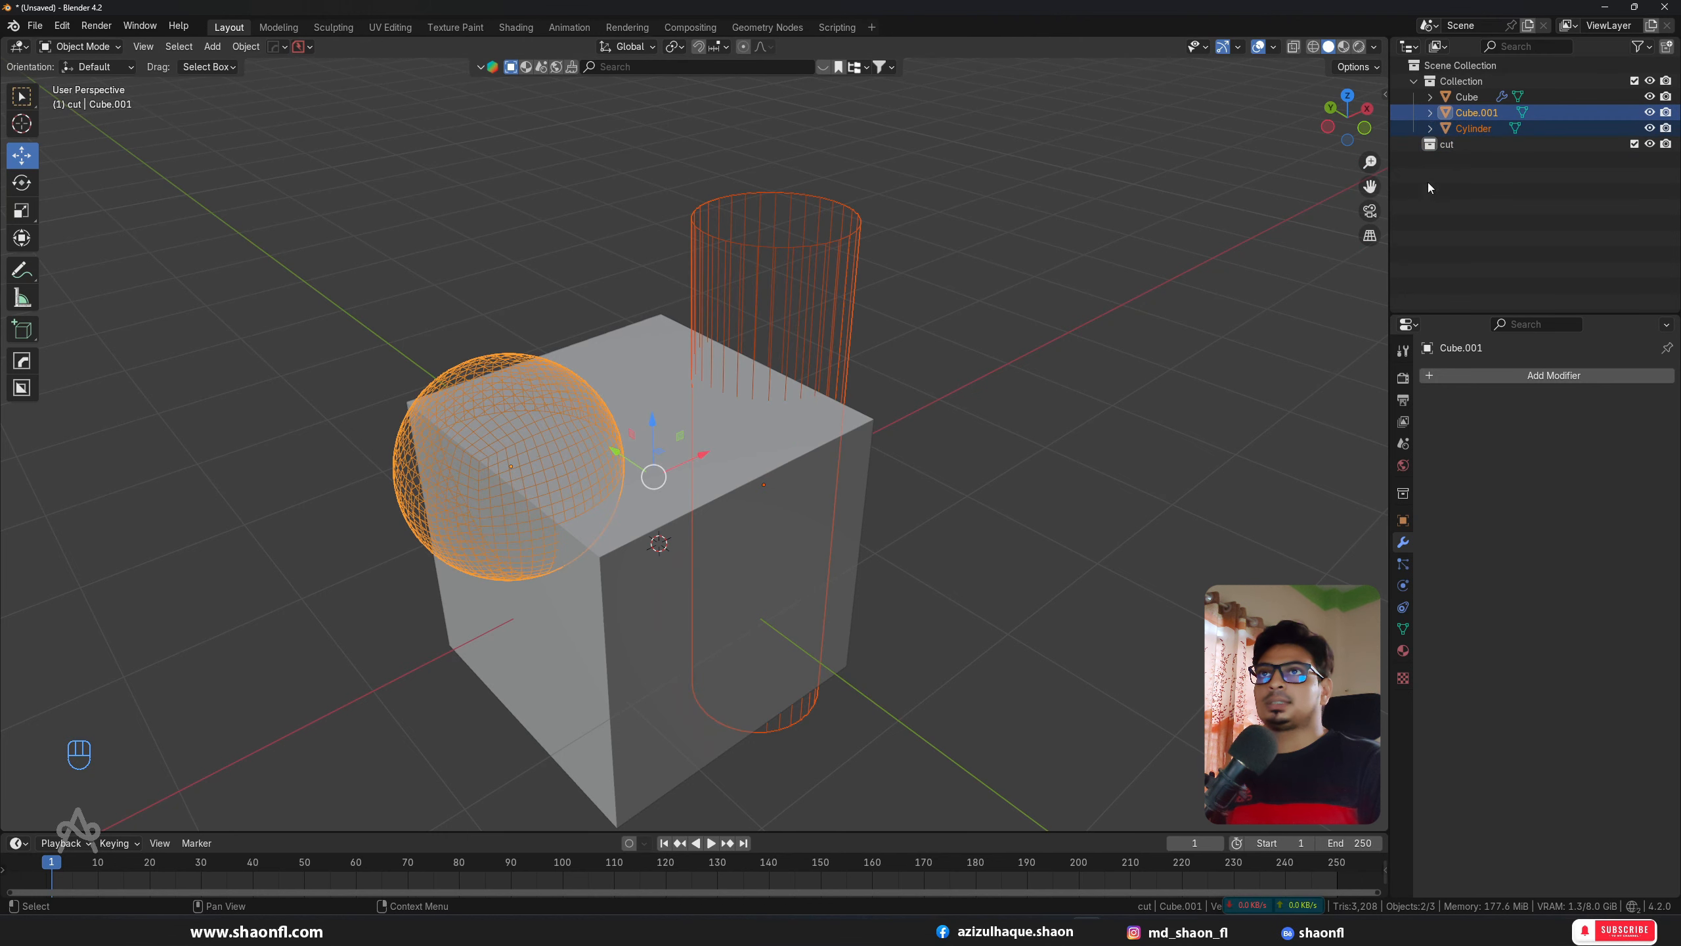
left_click(1428, 182)
left_click(1475, 113)
left_click(1466, 130, "shift")
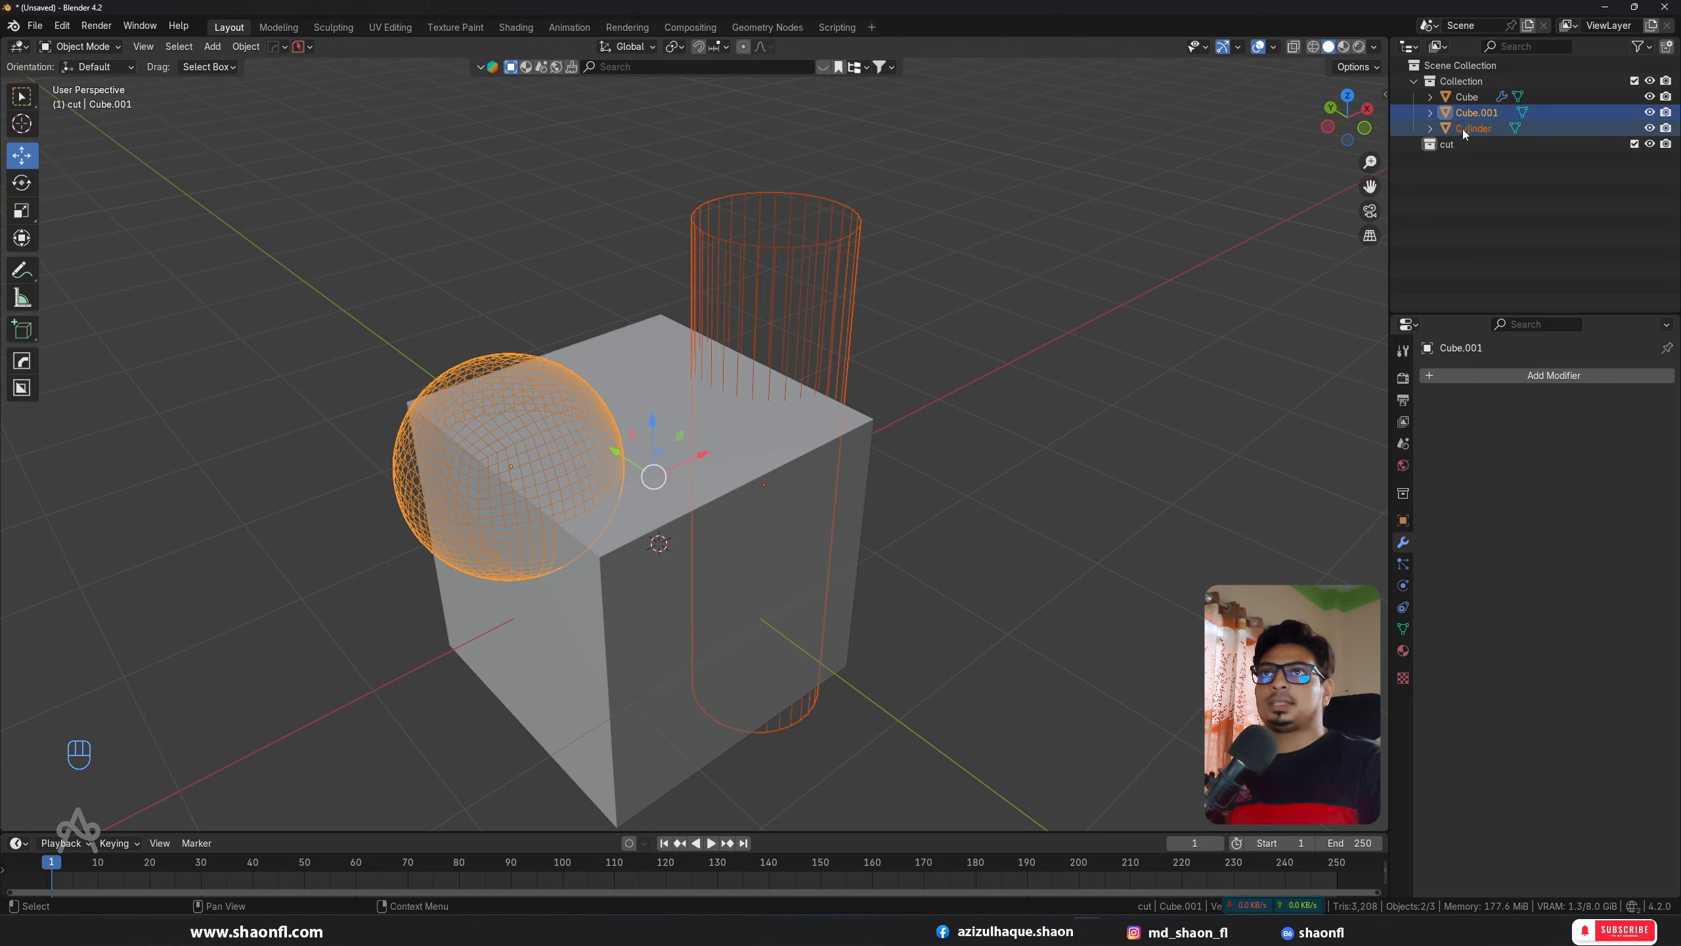
left_click_drag(1466, 130, 1434, 148)
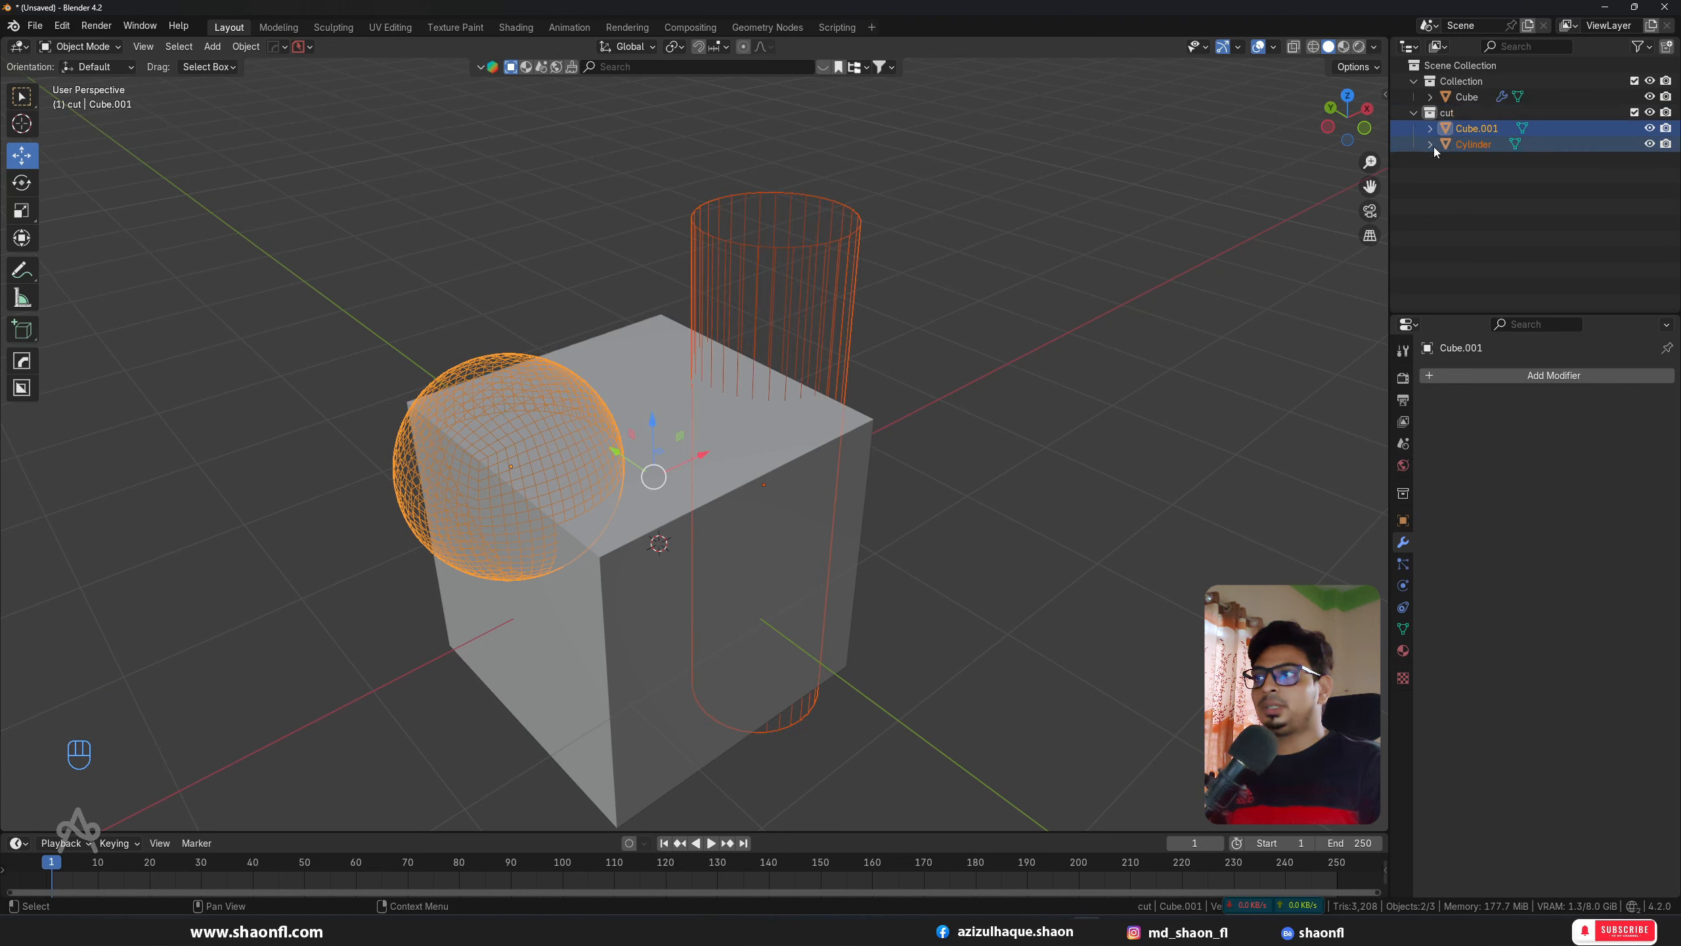
Step: Set the cube's Boolean modifier to operand type Collection and assign the cut collection
left_click(1059, 312)
left_click(861, 429)
left_click(1561, 448)
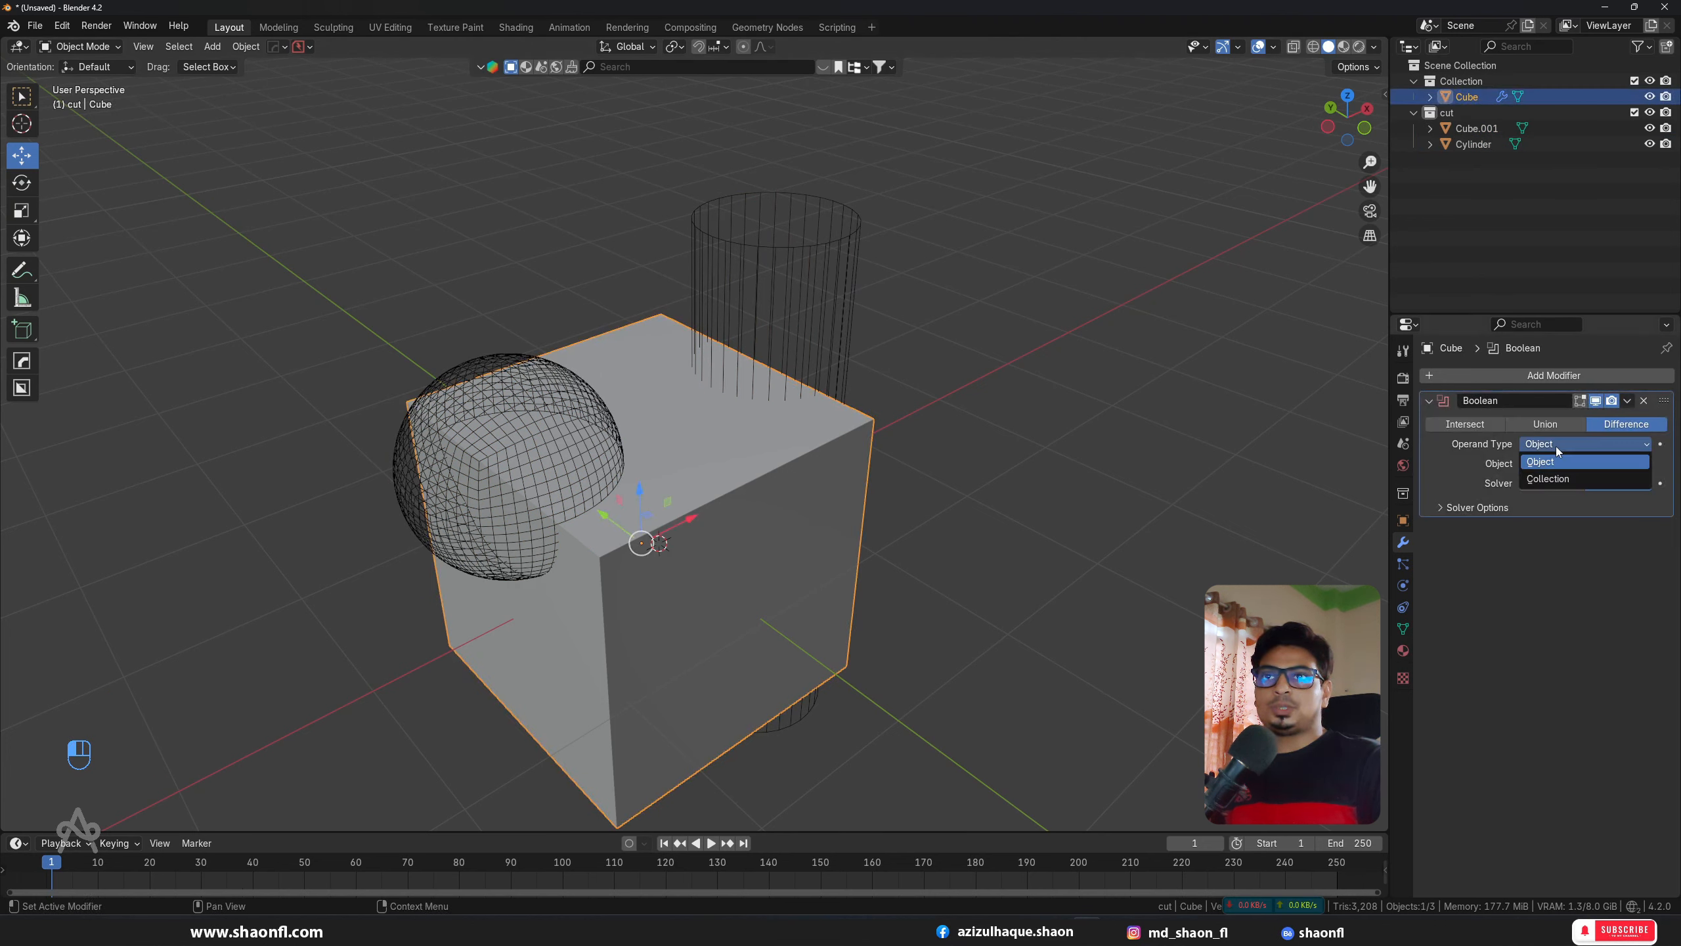
left_click(1582, 481)
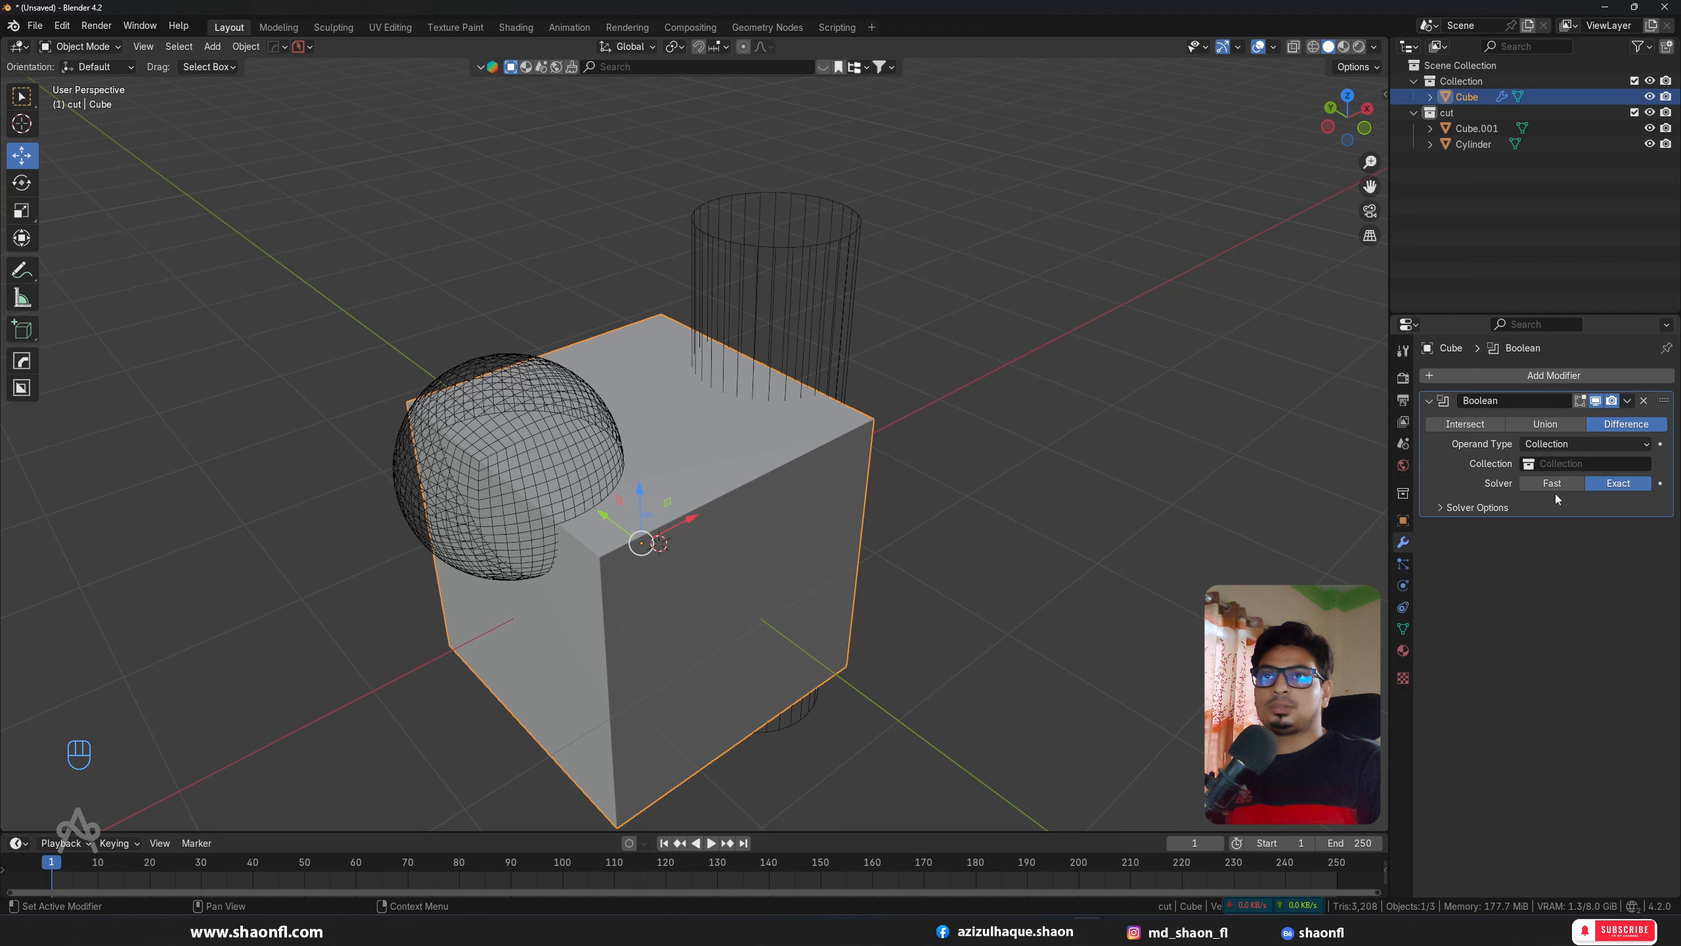
left_click(1572, 463)
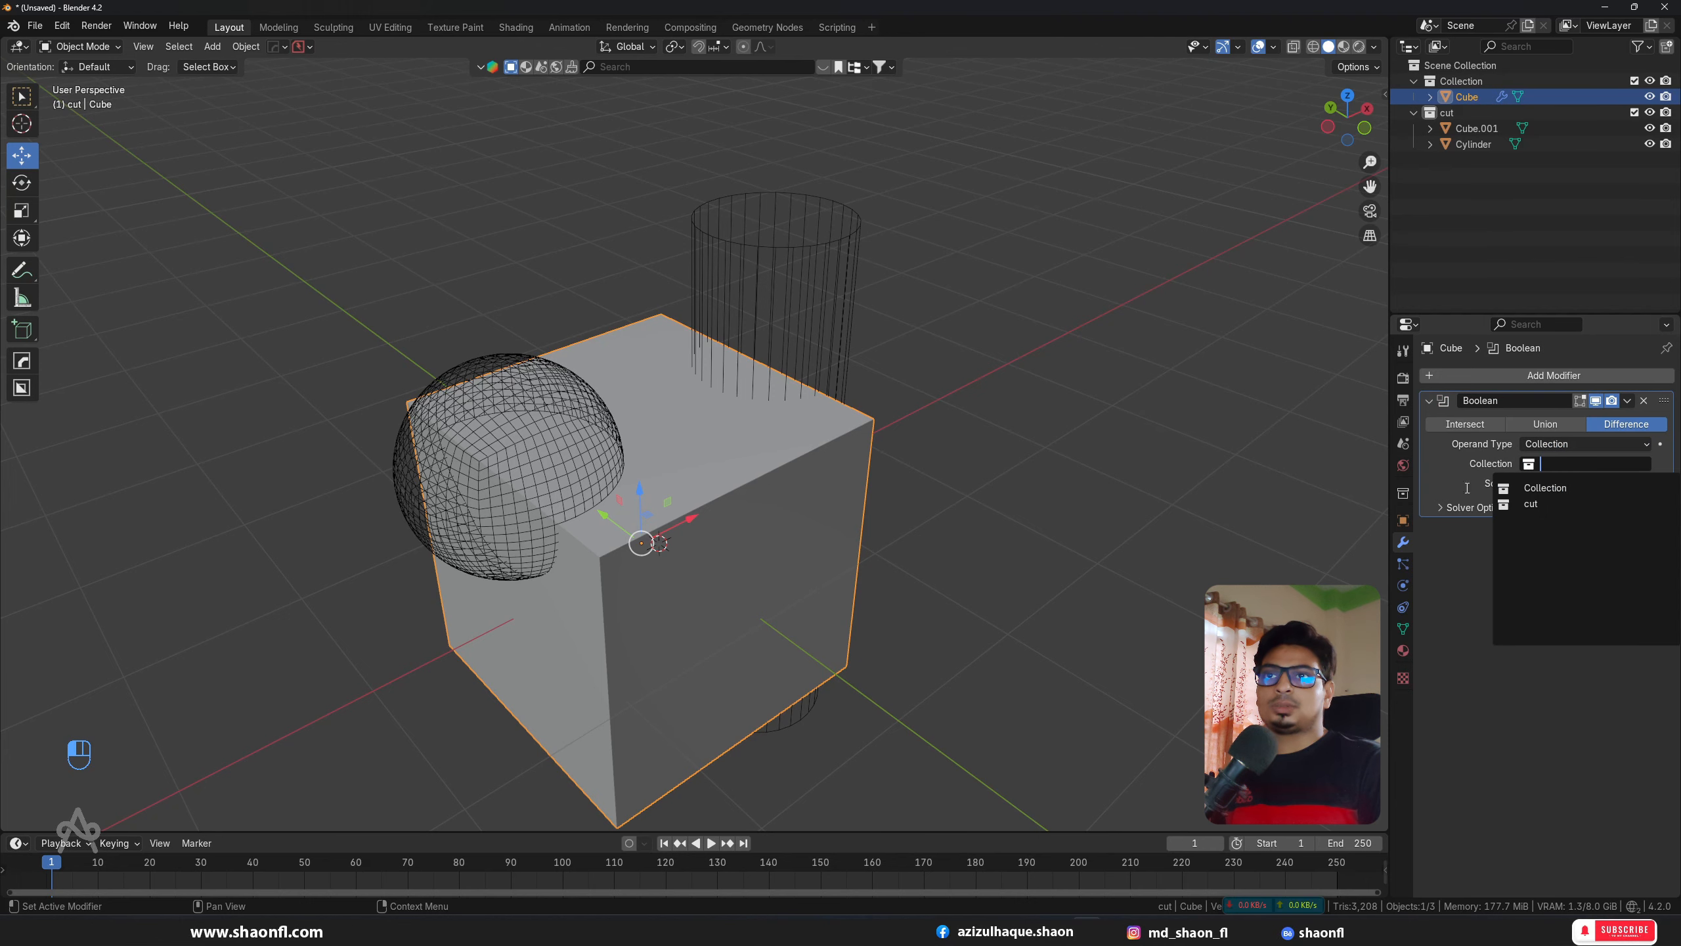
left_click(1462, 629)
left_click(1539, 463)
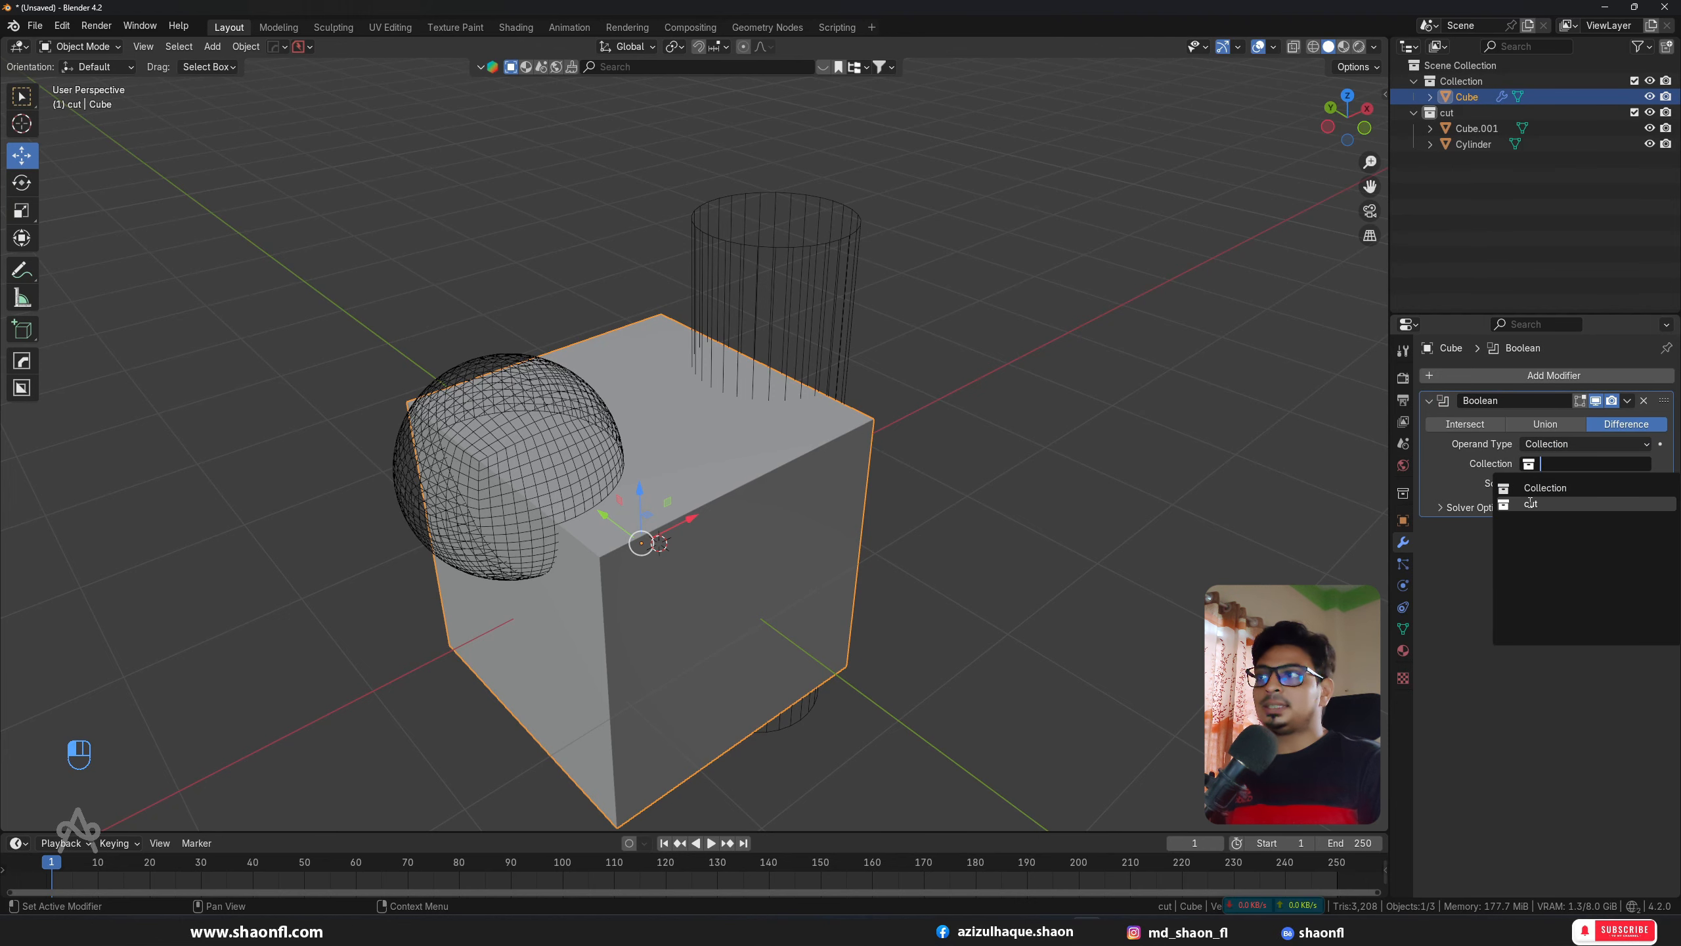
left_click(1542, 503)
Step: Add a cube mesh, scale it to about 0.697 and raise it about 1.246 m along Z
left_click_drag(676, 447, 949, 424, "alt")
key("shift+a")
mouse_move(1032, 278)
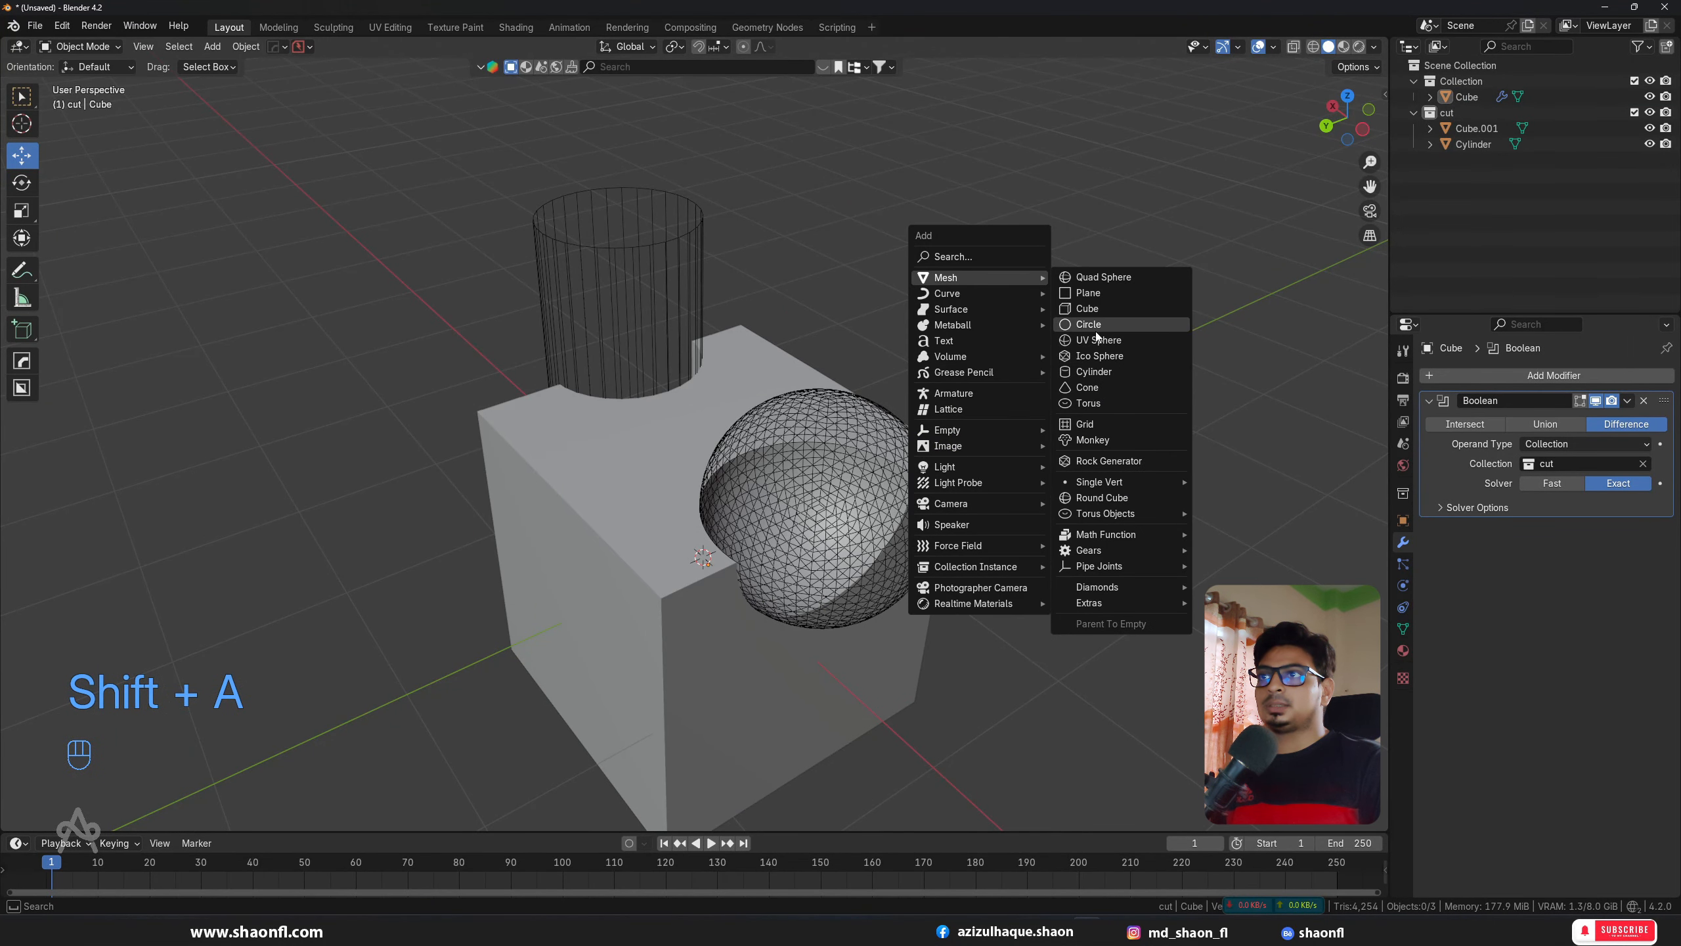
left_click(1102, 310)
key("s")
left_click(993, 357)
key("g")
middle_click(986, 265)
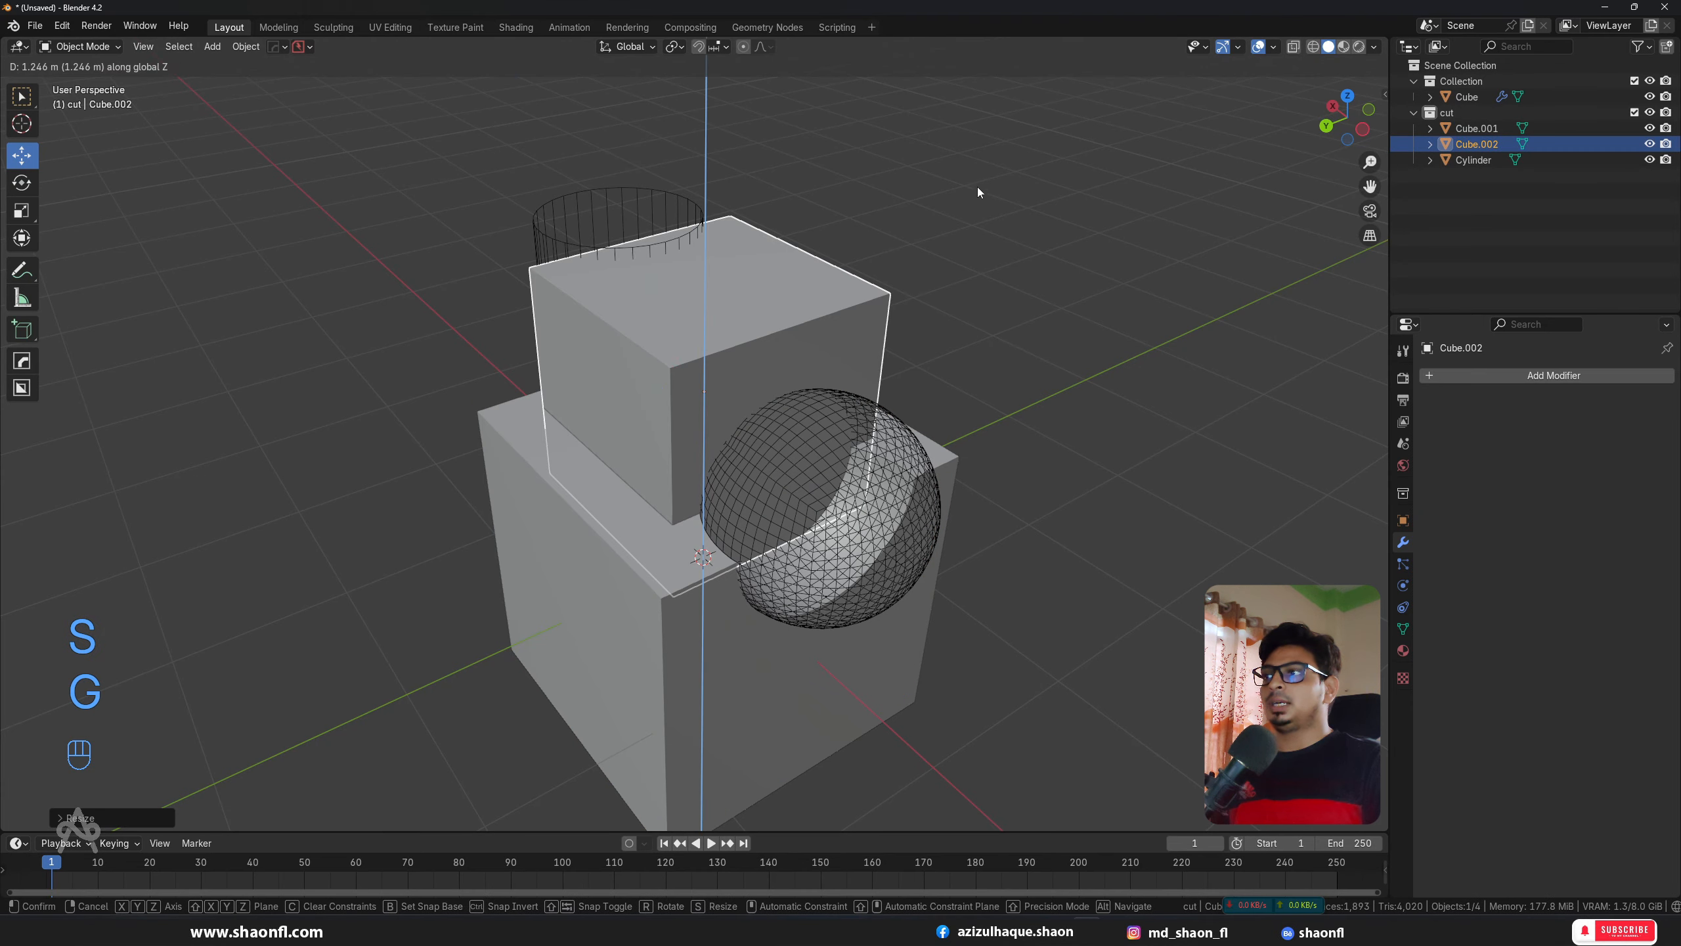
left_click(977, 188)
Step: Move the new cube about -1.311 m along Y so it overlaps the main cube's upper edge
left_click_drag(956, 211, 715, 423, "alt")
key("g")
key("y")
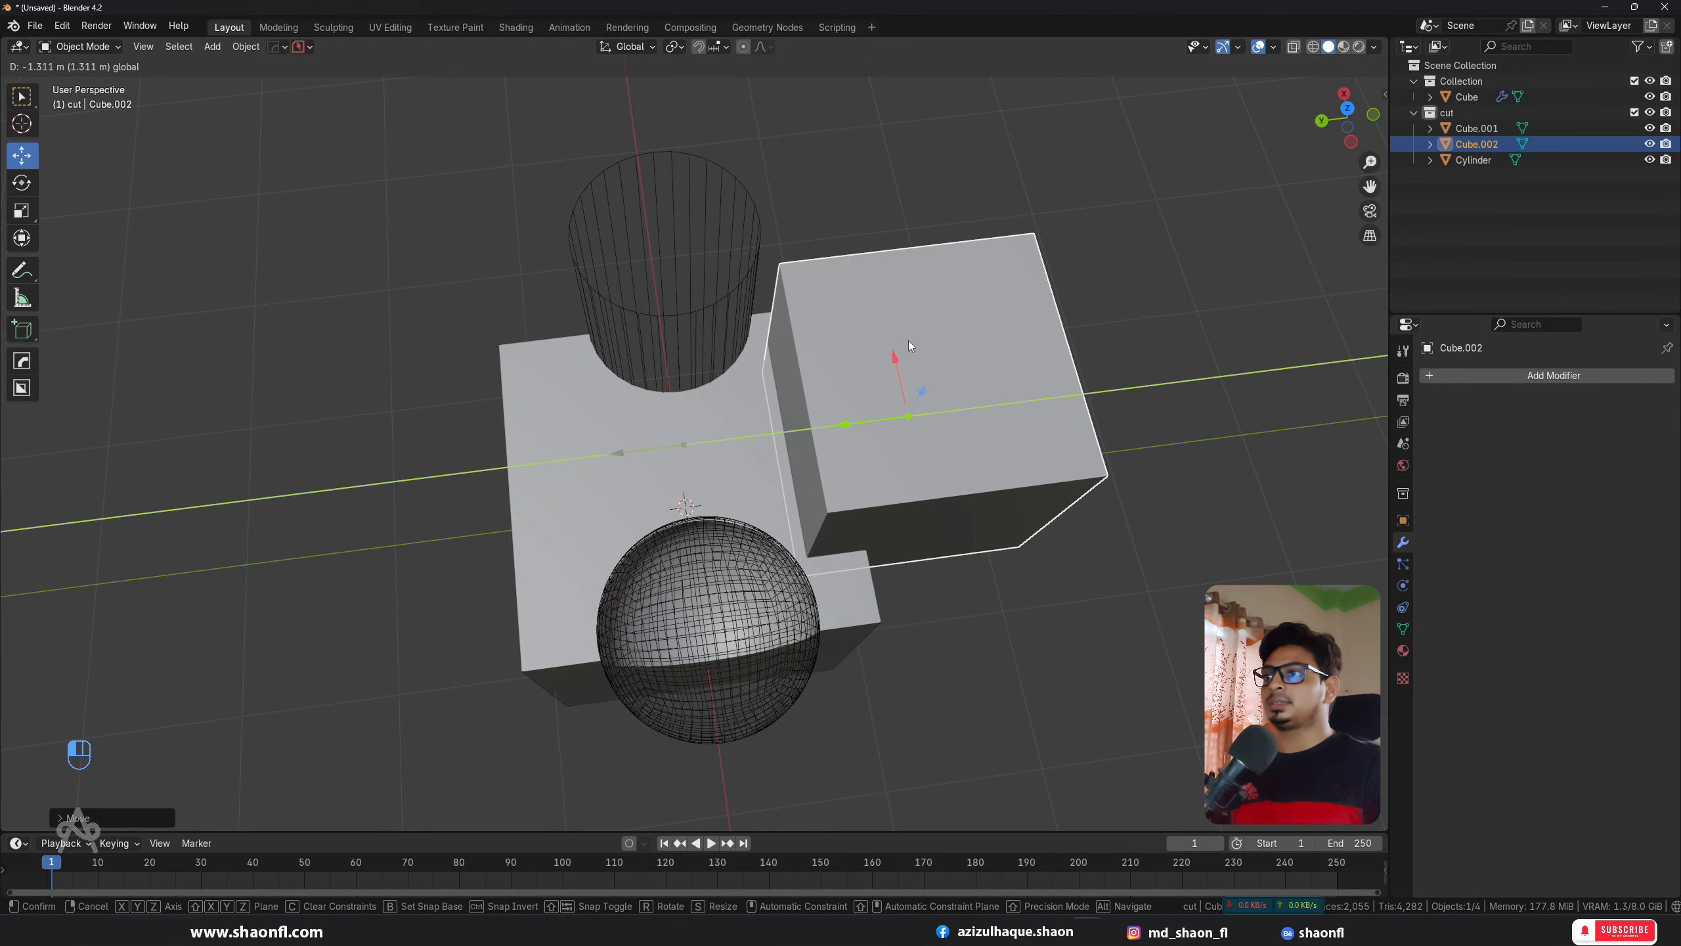
left_click(909, 341)
left_click_drag(909, 340, 939, 311, "alt")
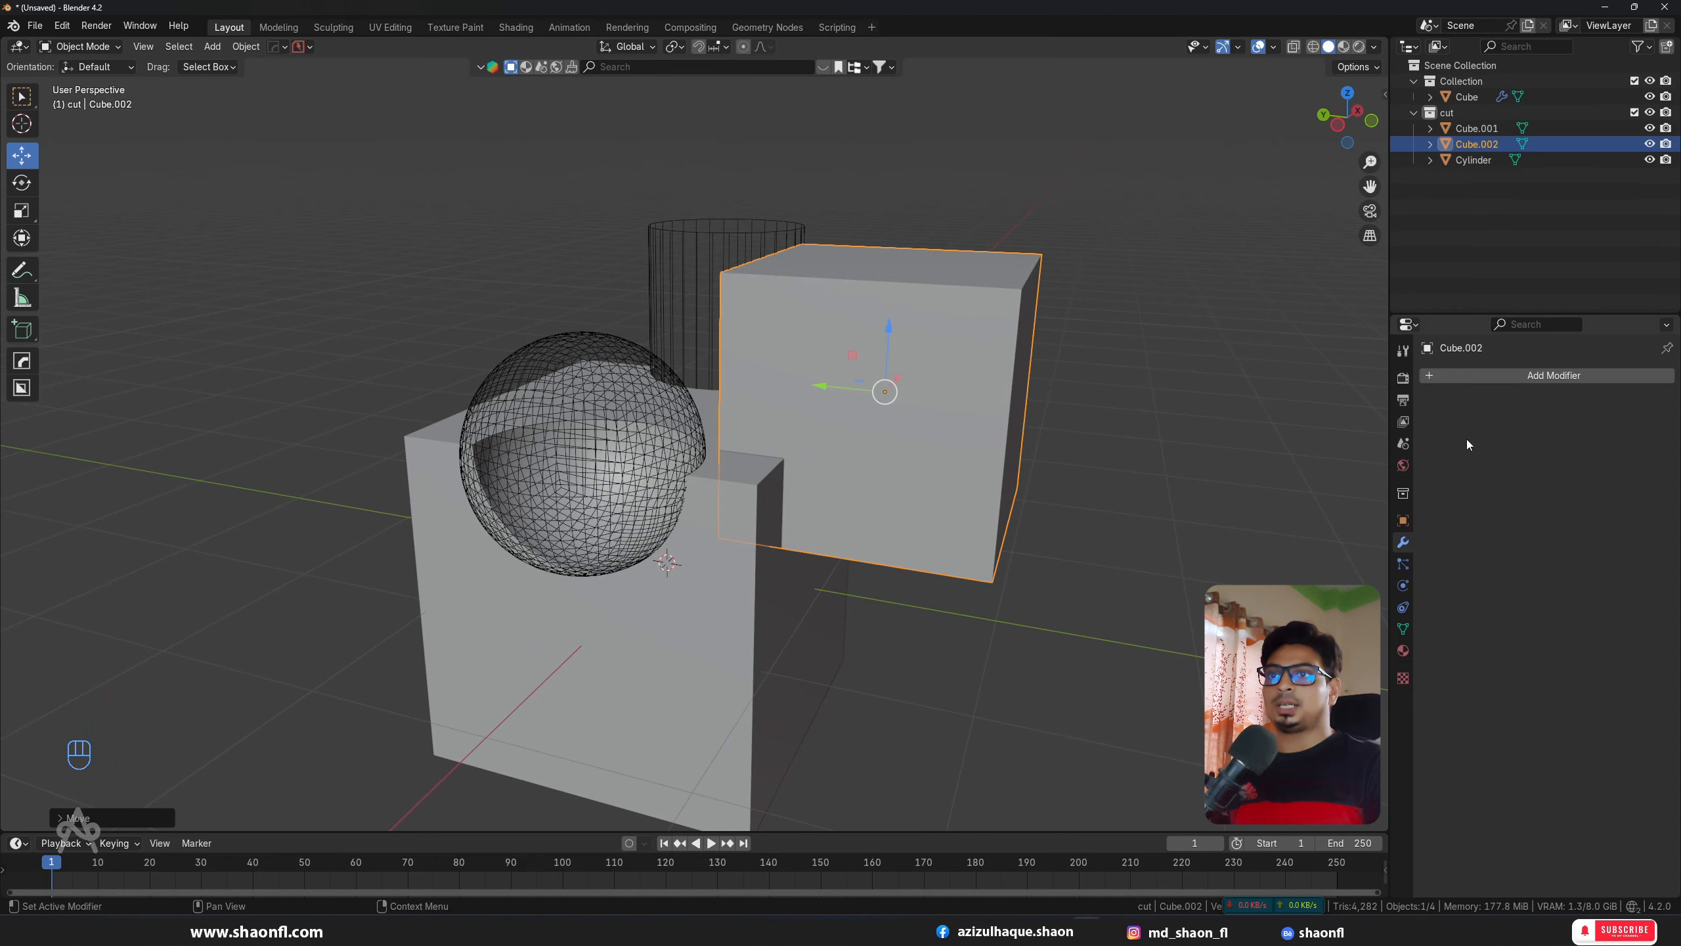
Step: Set the new cube's viewport display to Wire and deselect it
left_click(1403, 522)
scroll(1535, 764, "down", 4)
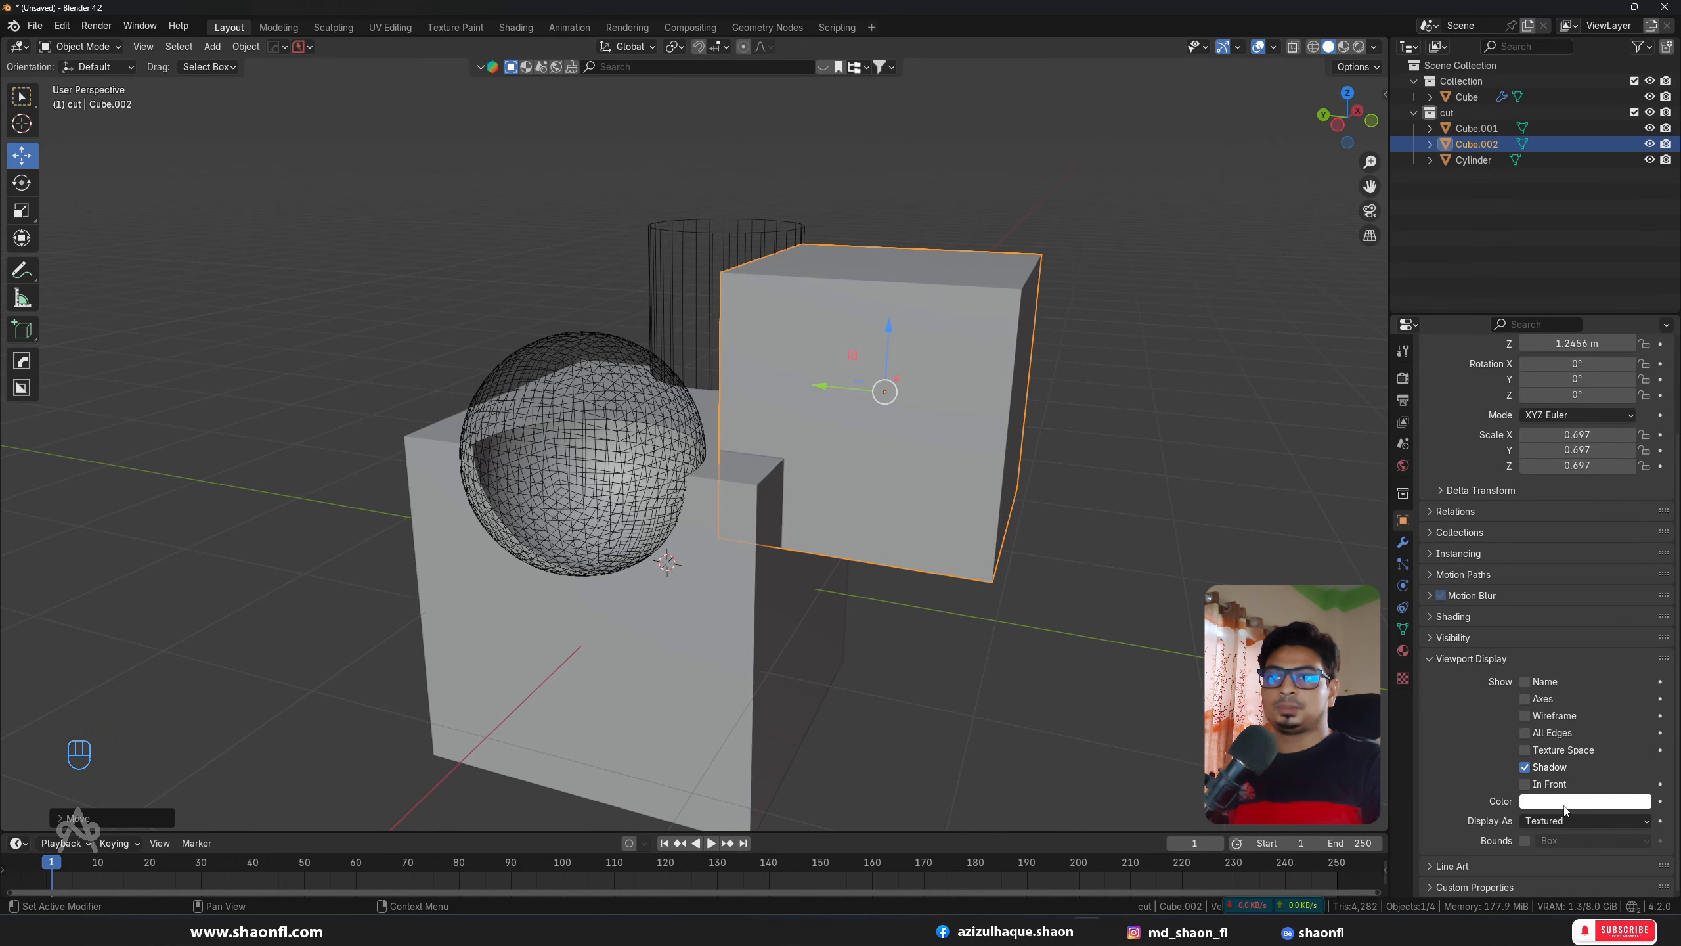
left_click(1569, 820)
left_click(1537, 855)
left_click(1153, 384)
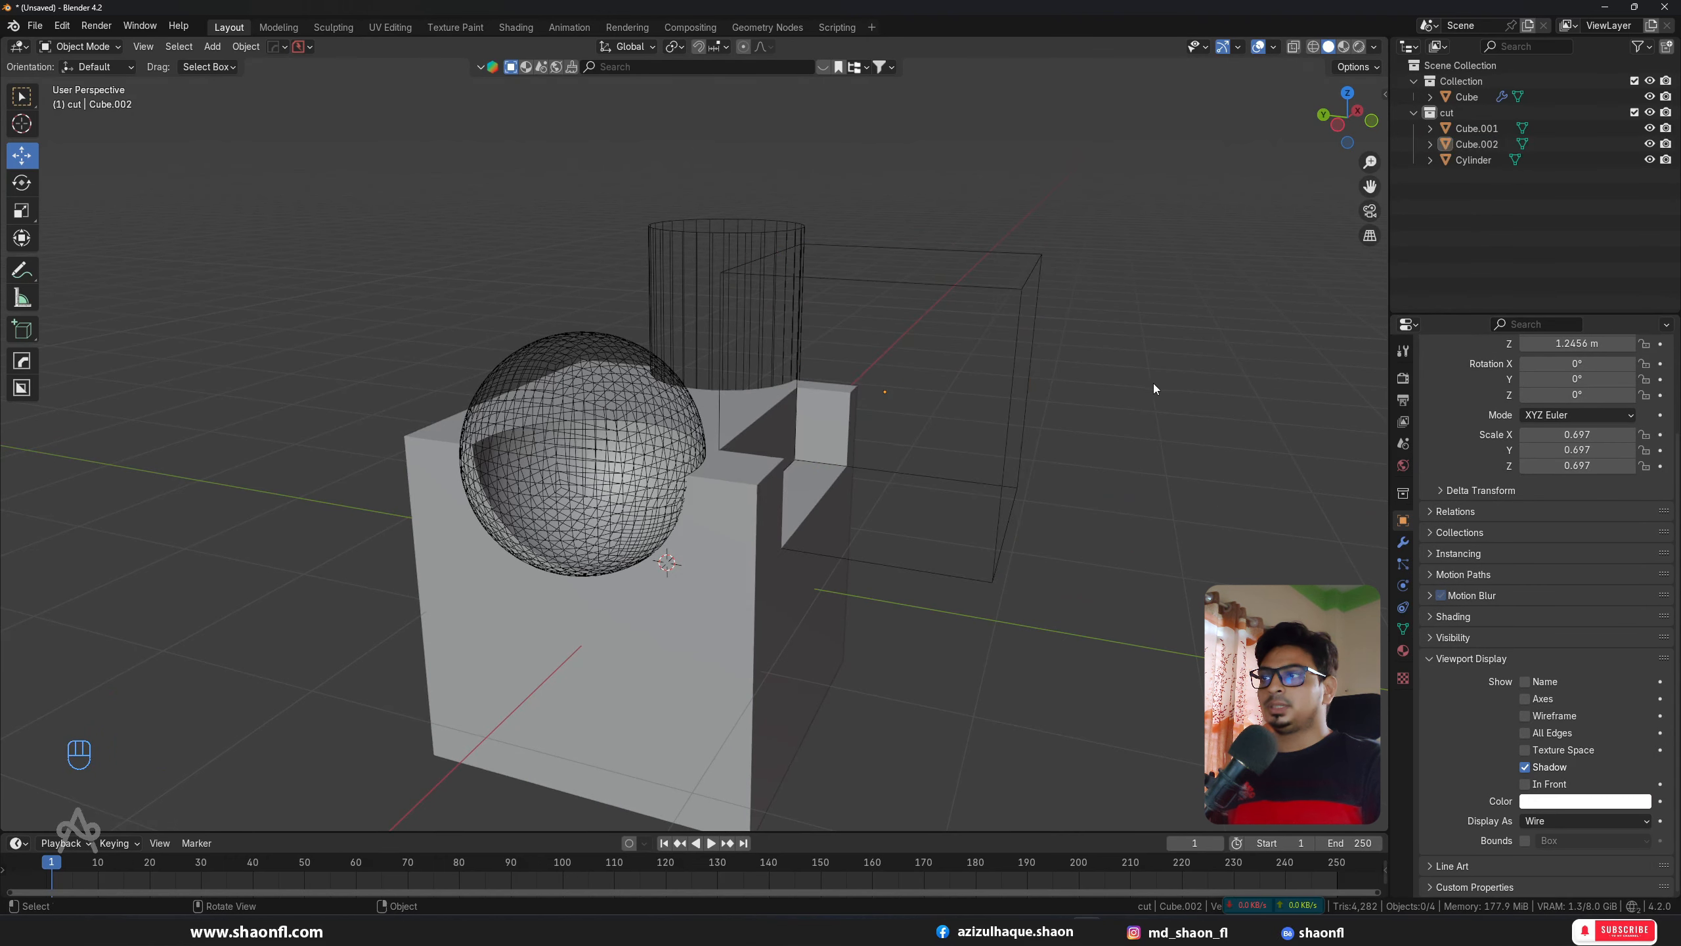
Step: Examine the cuts made by the cylinder, sphere and small cube in the main cube
left_click_drag(1153, 384, 1039, 397, "alt")
scroll(734, 475, "up", 3)
scroll(734, 475, "down", 6)
left_click_drag(735, 474, 688, 522, "alt")
scroll(762, 509, "up", 4)
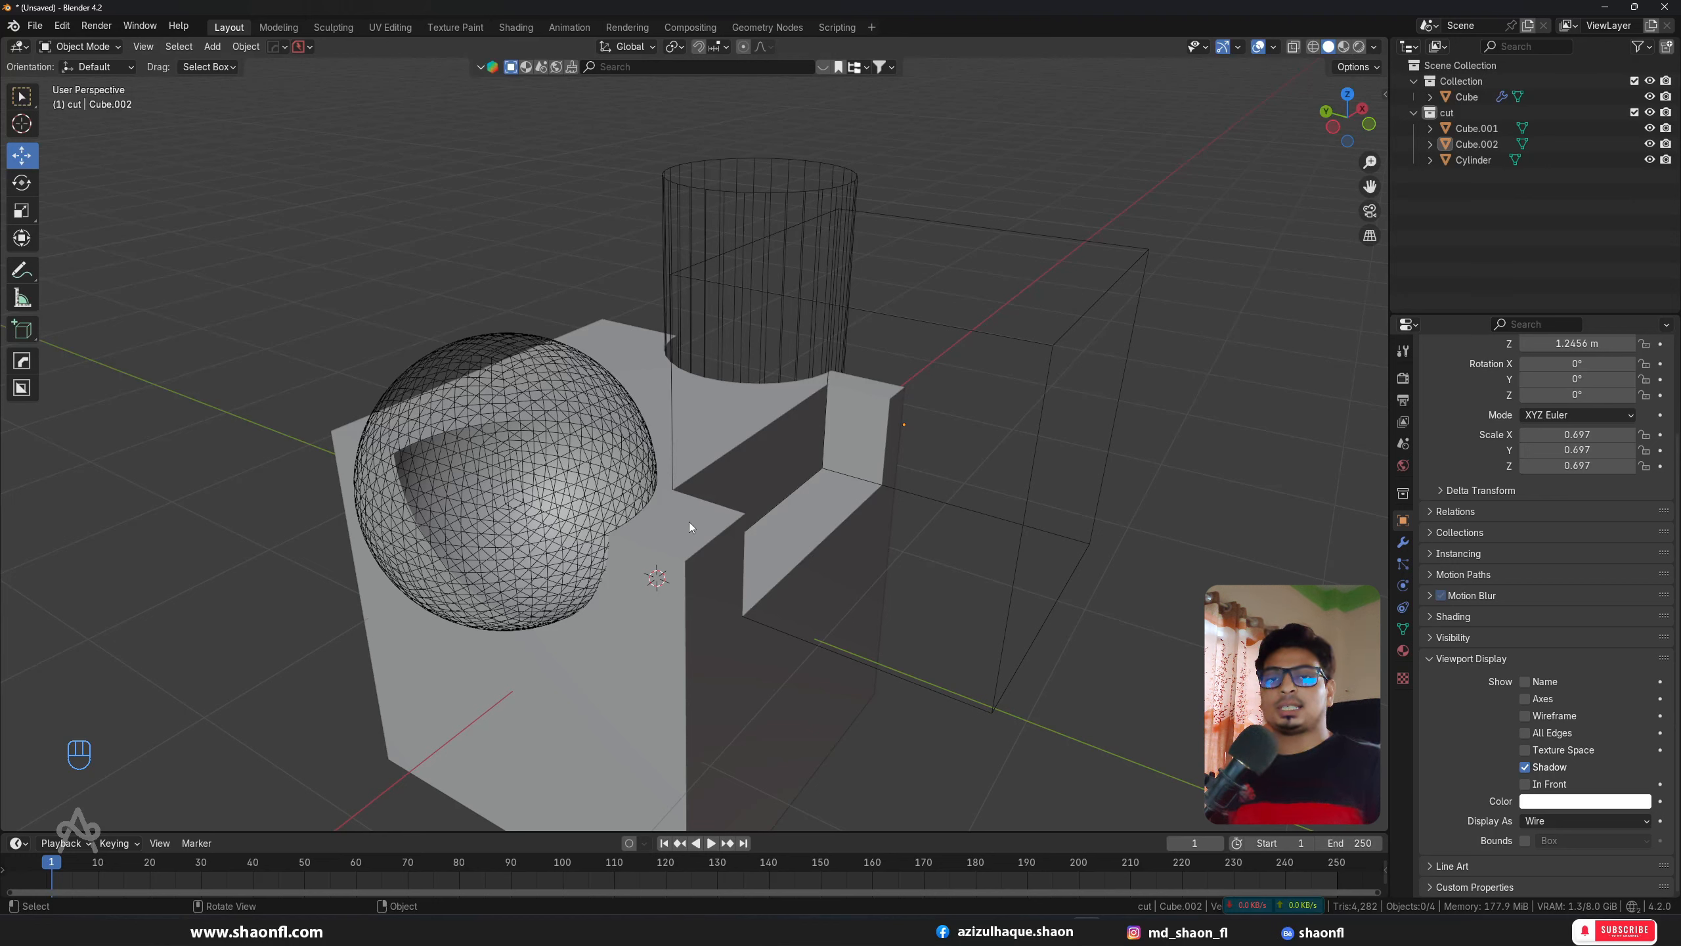
scroll(643, 252, "down", 4)
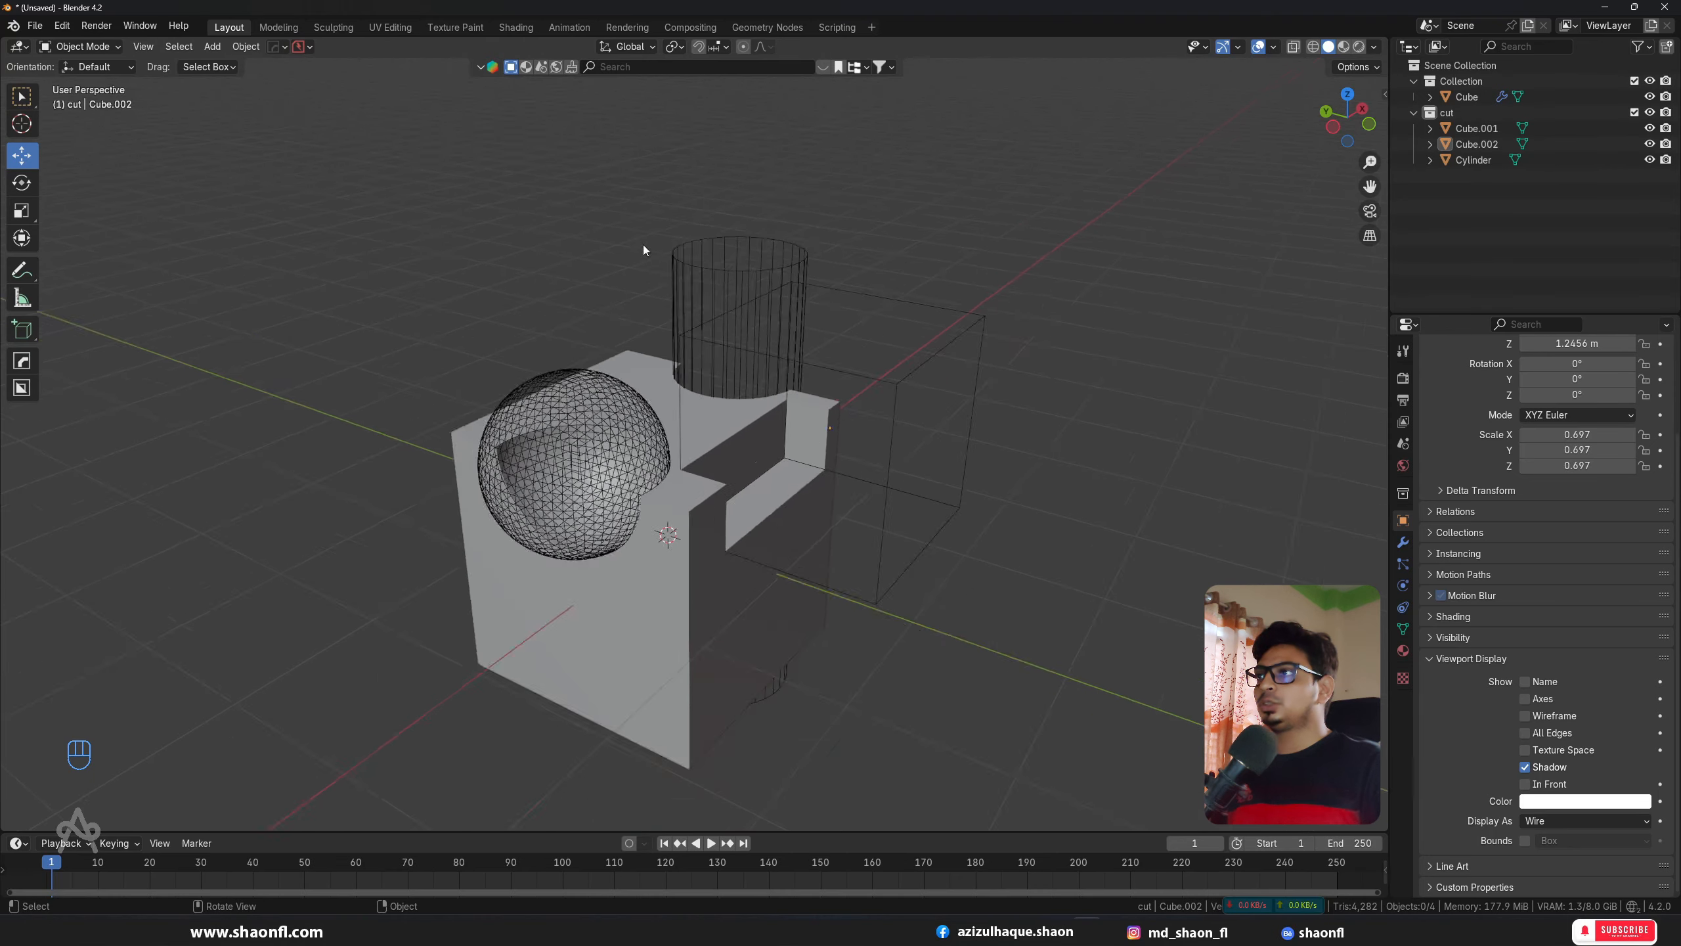
scroll(655, 292, "up", 3)
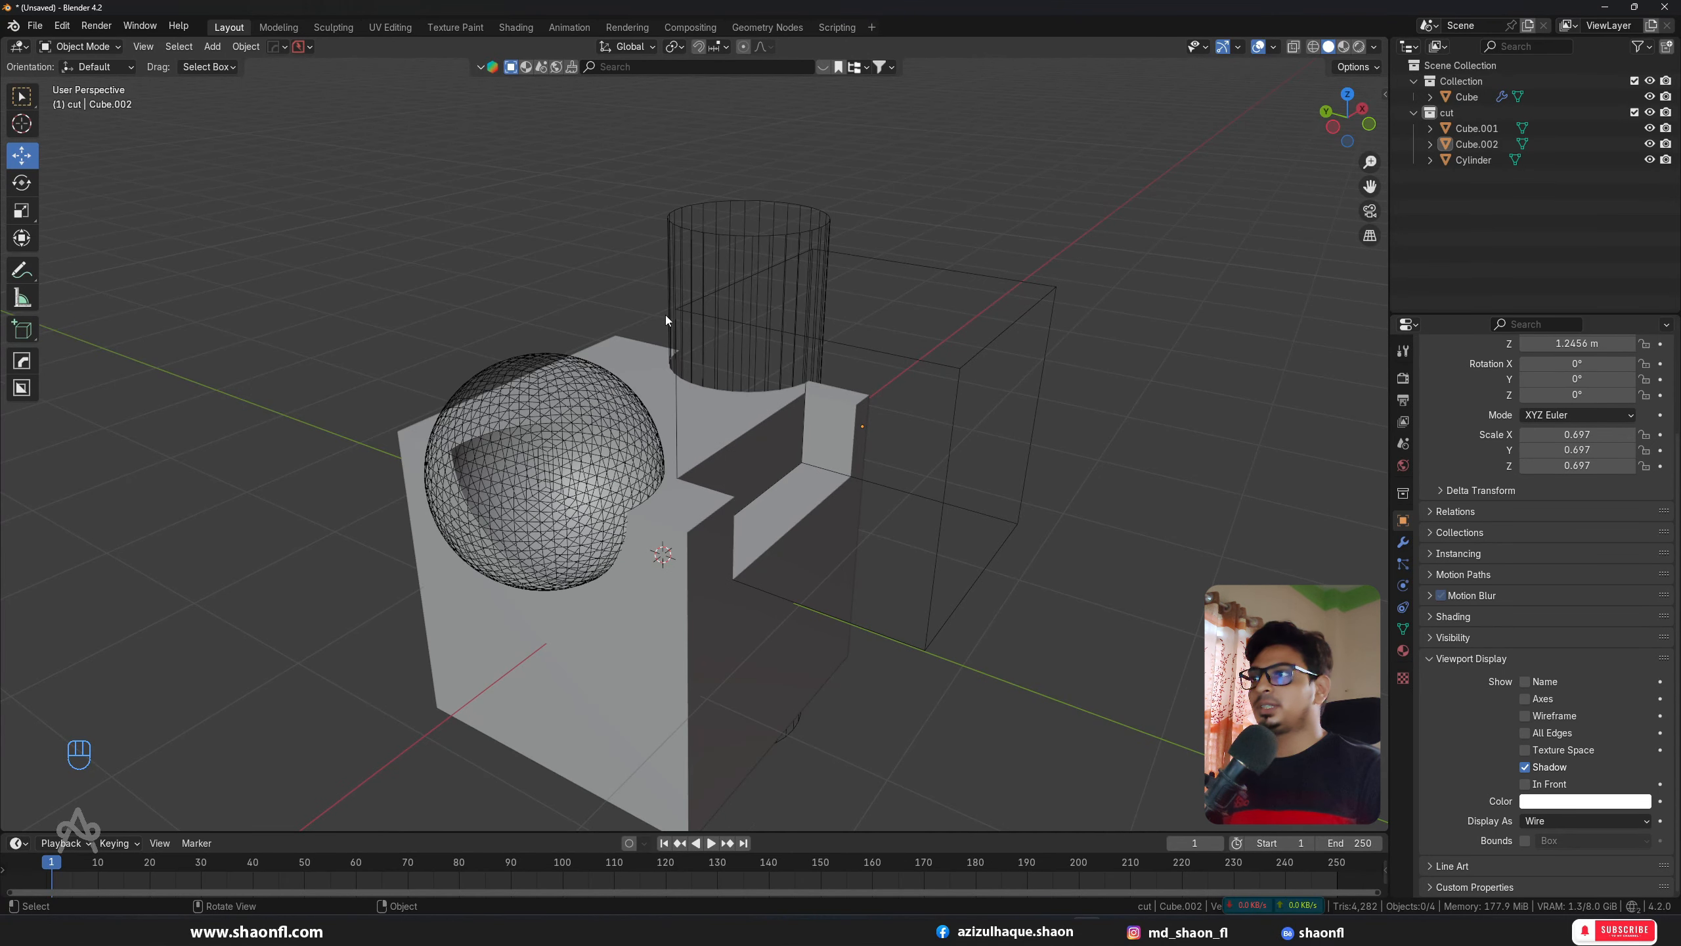
Step: Select all objects in the scene and delete them
key("a")
key("x")
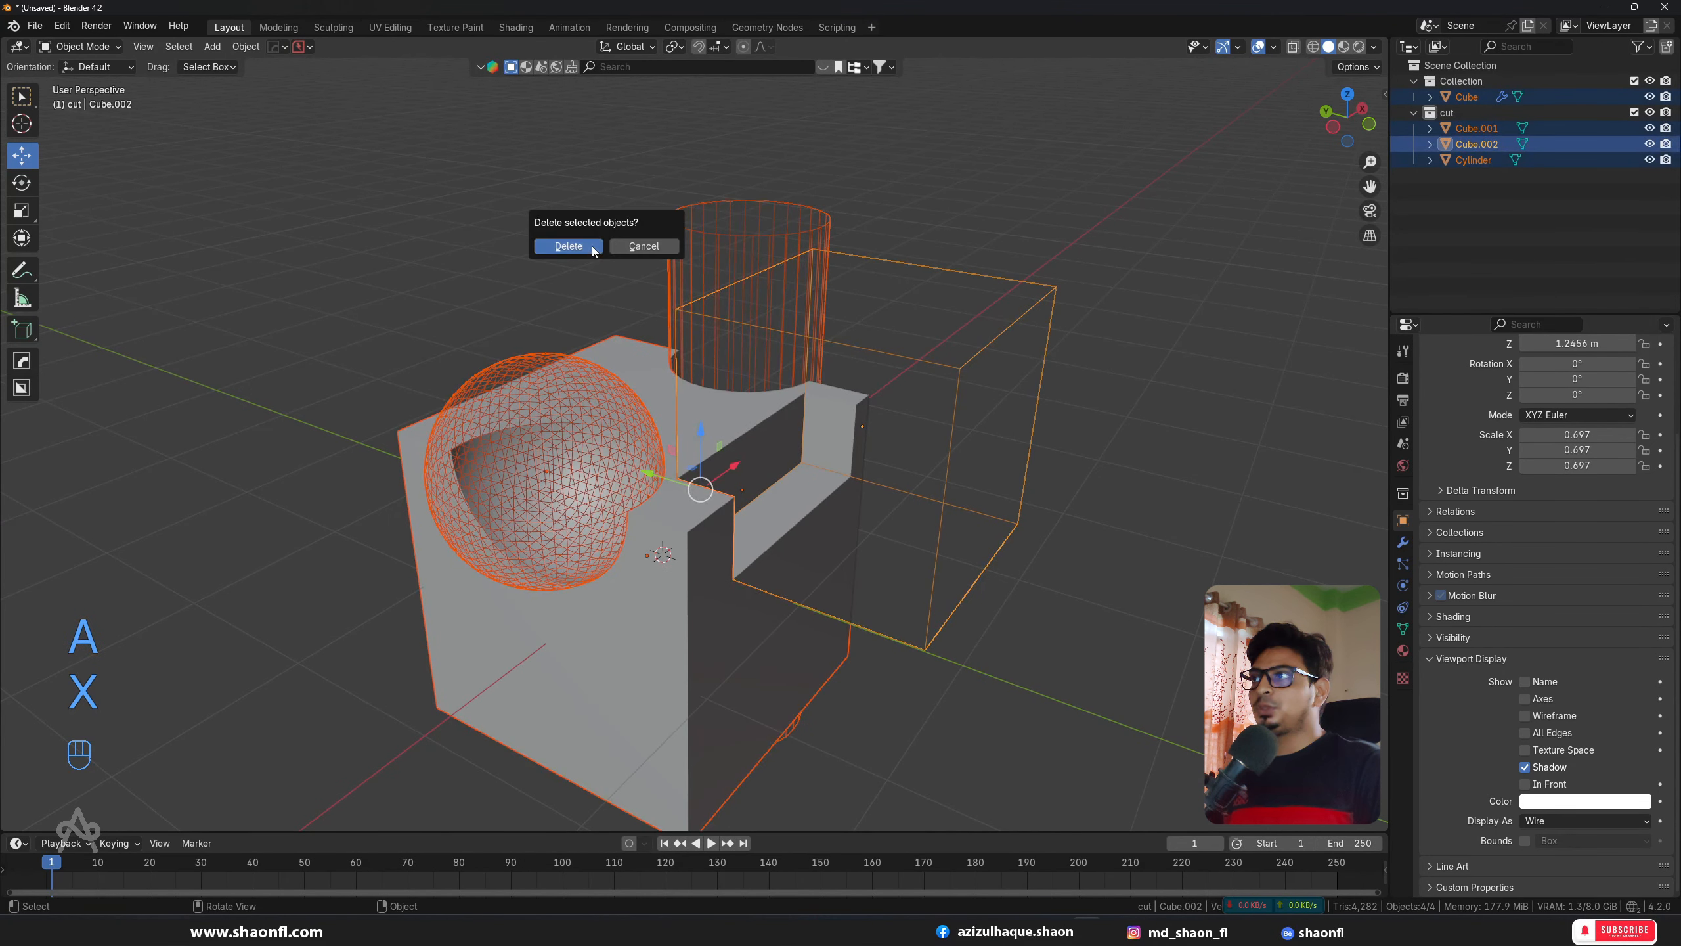
left_click(596, 245)
Step: Search the add-ons in the preferences for "bool" and check the details of the Bool Tool add-on
left_click(61, 26)
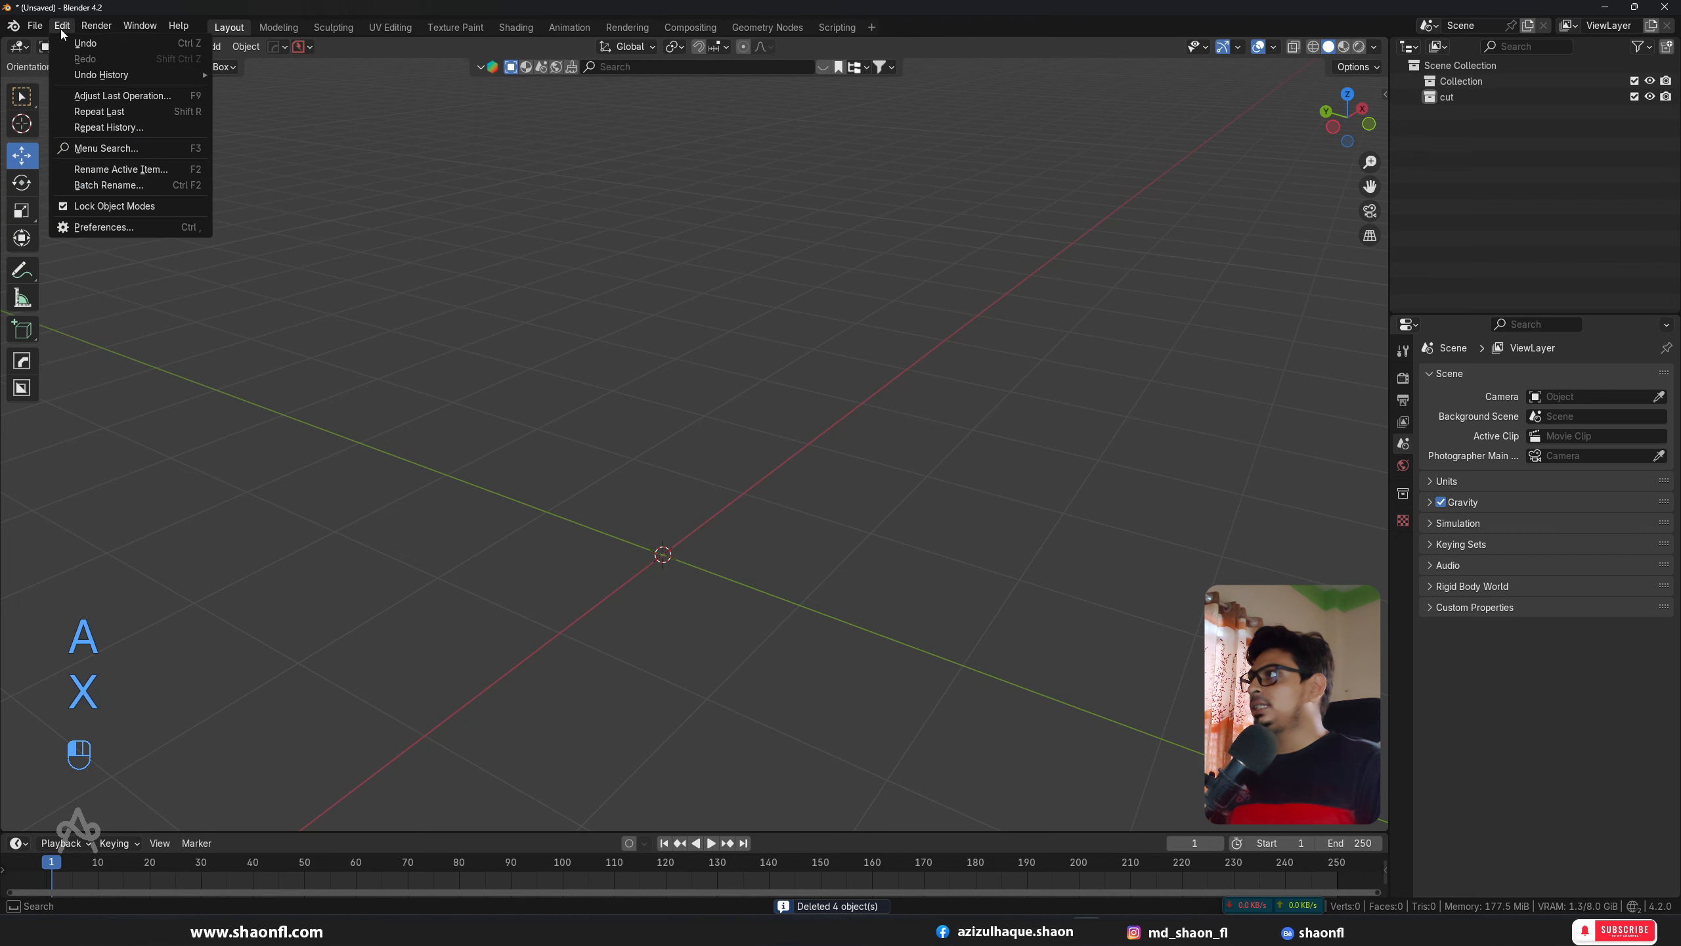
left_click(93, 229)
left_click_drag(291, 13, 375, 55)
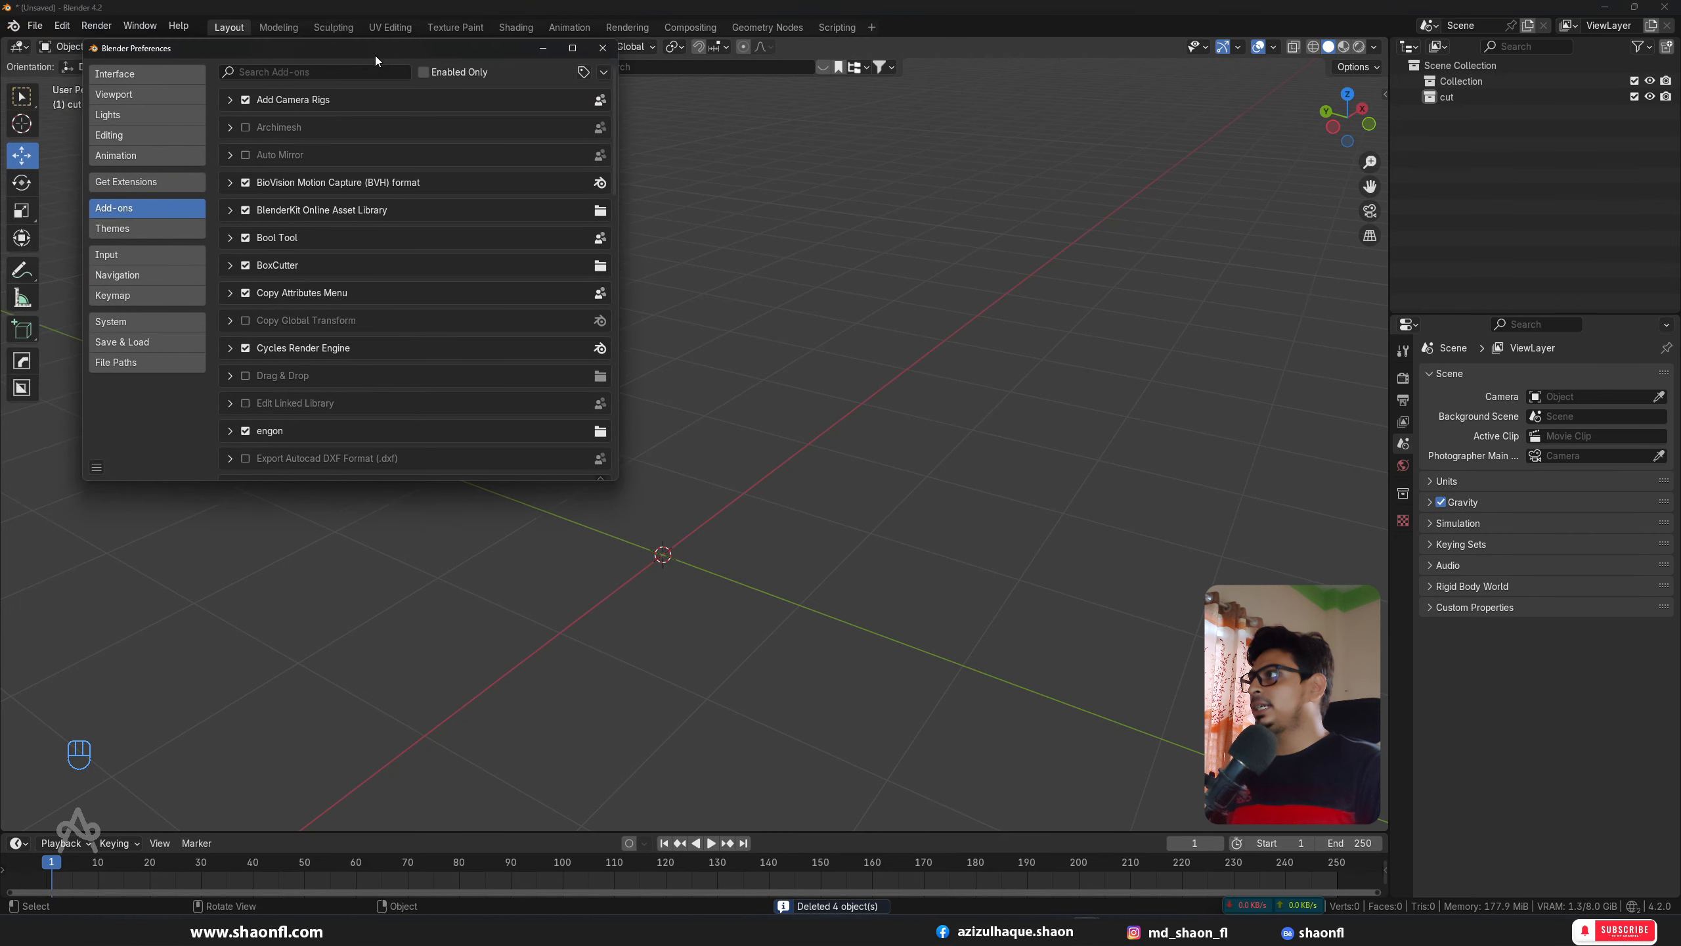
left_click(278, 76)
type("bool")
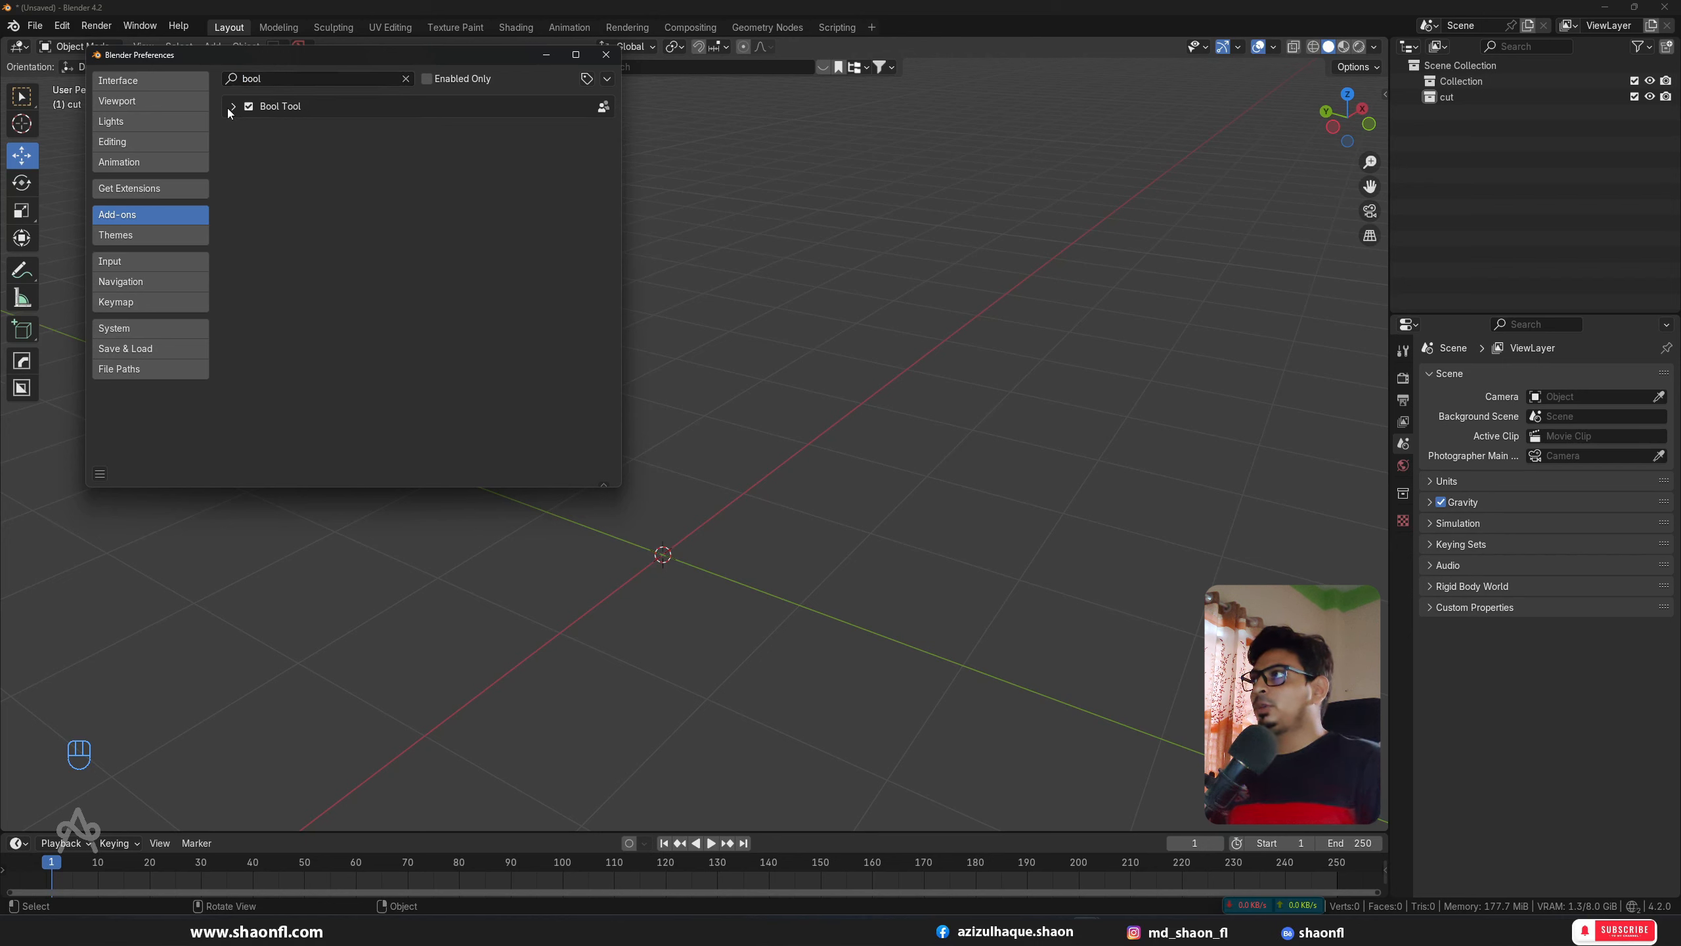
left_click(230, 108)
left_click(230, 108)
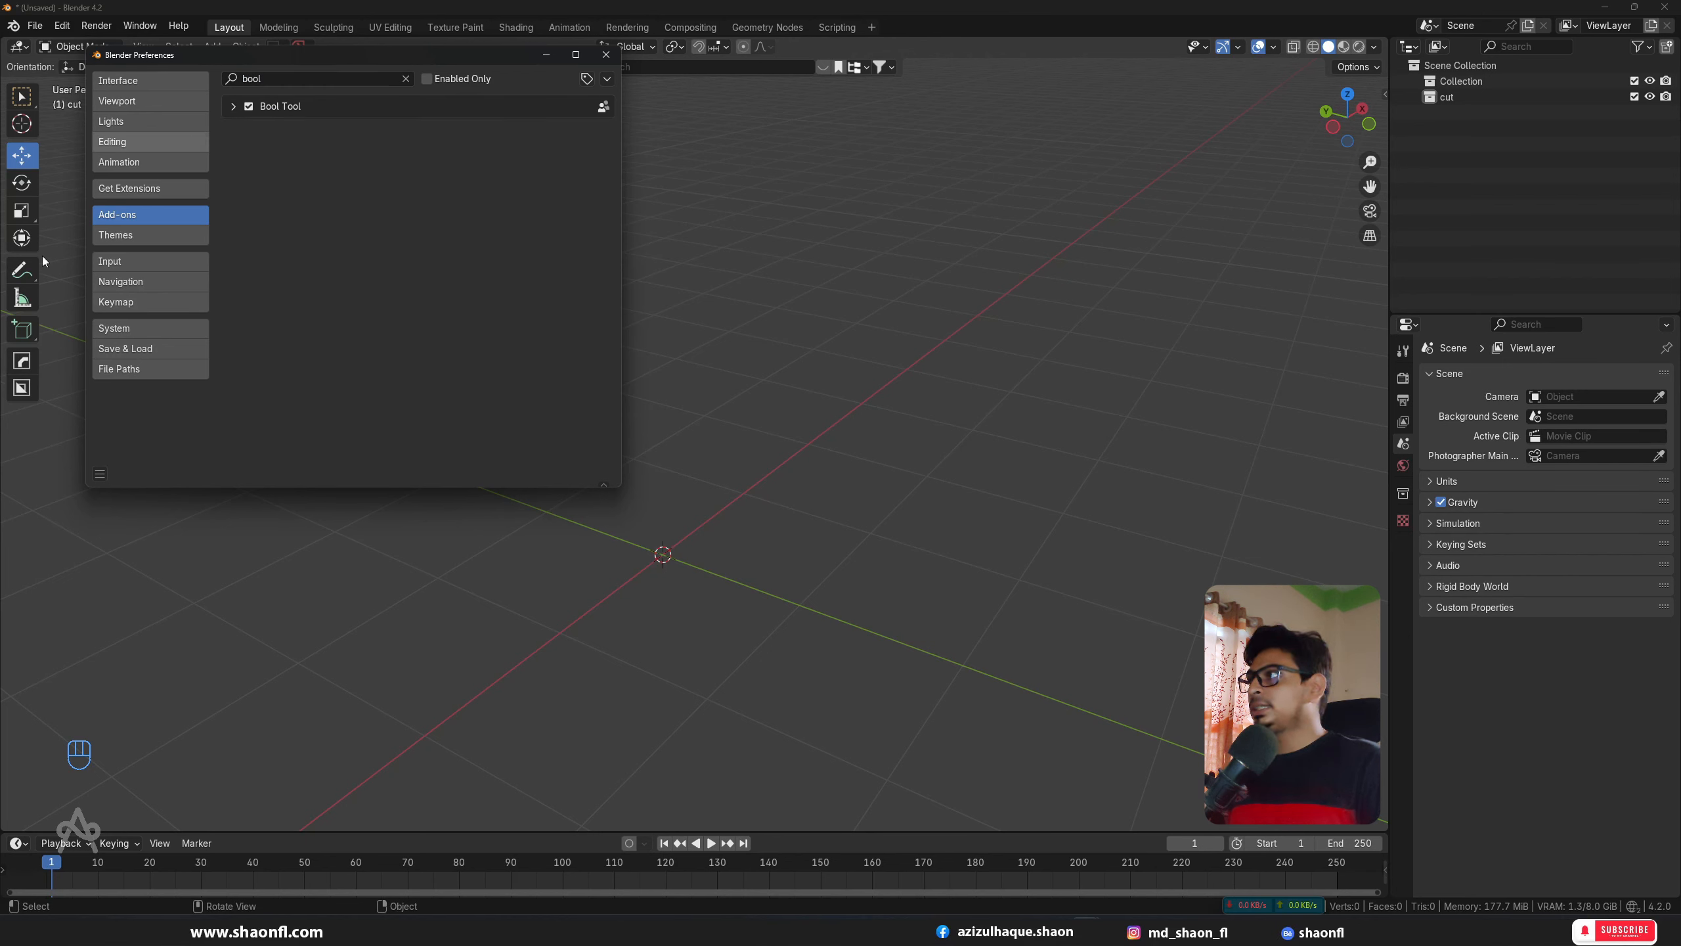
Step: Search the available extensions for "bool"
left_click(127, 188)
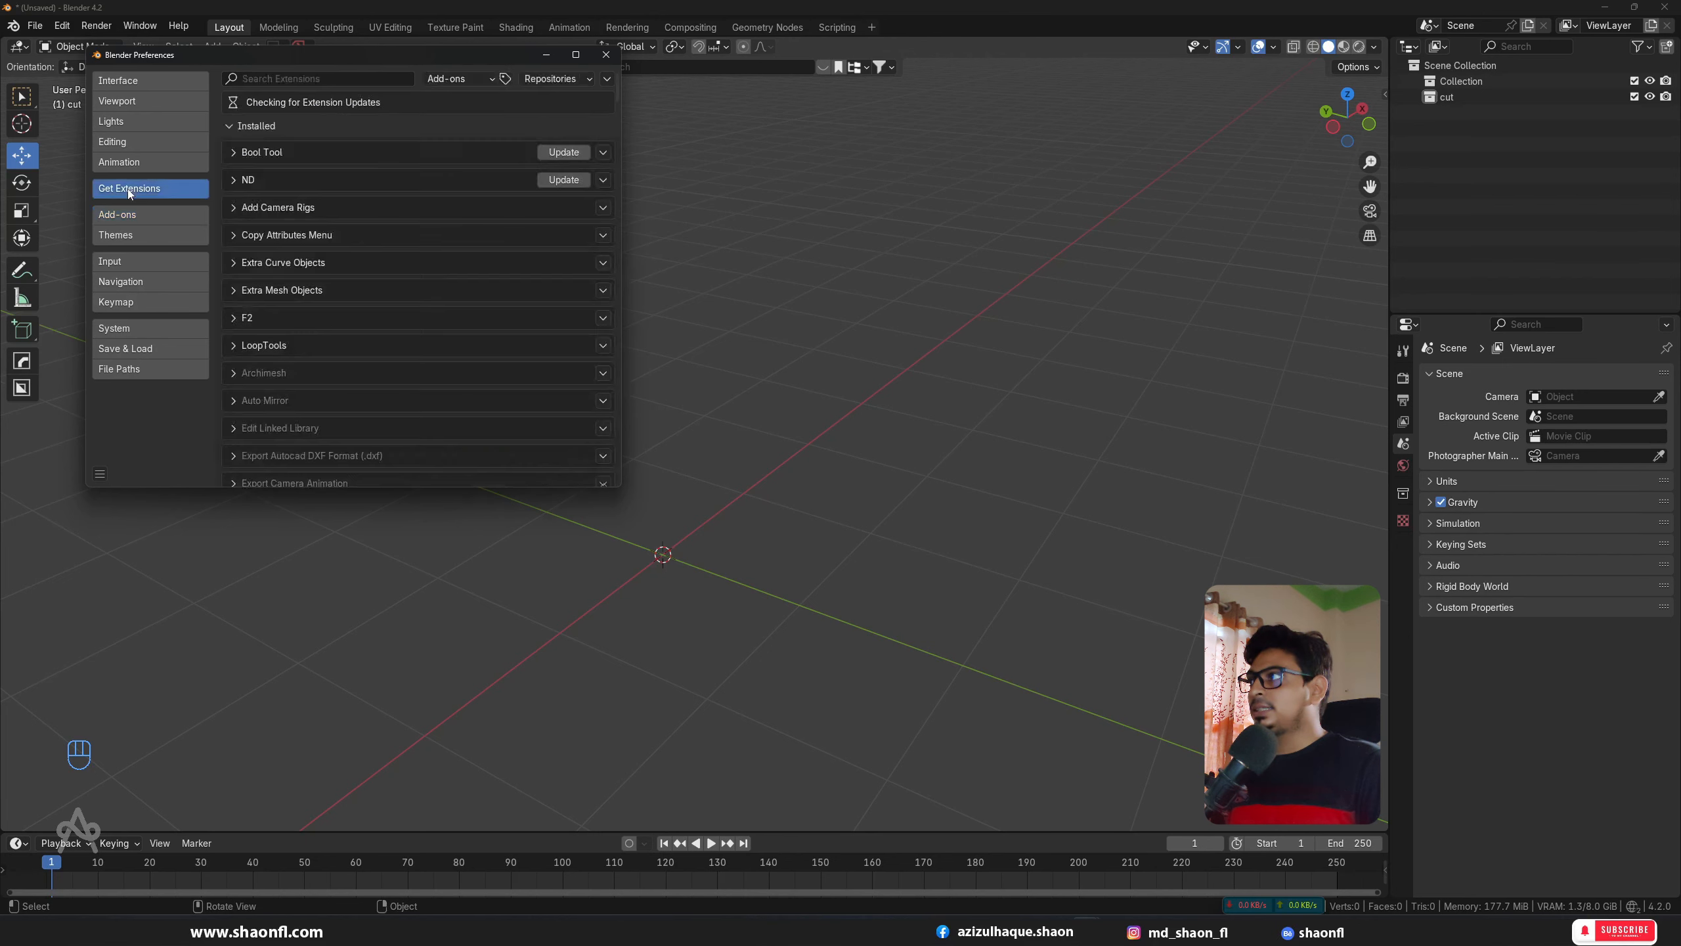
left_click(314, 78)
type("bool")
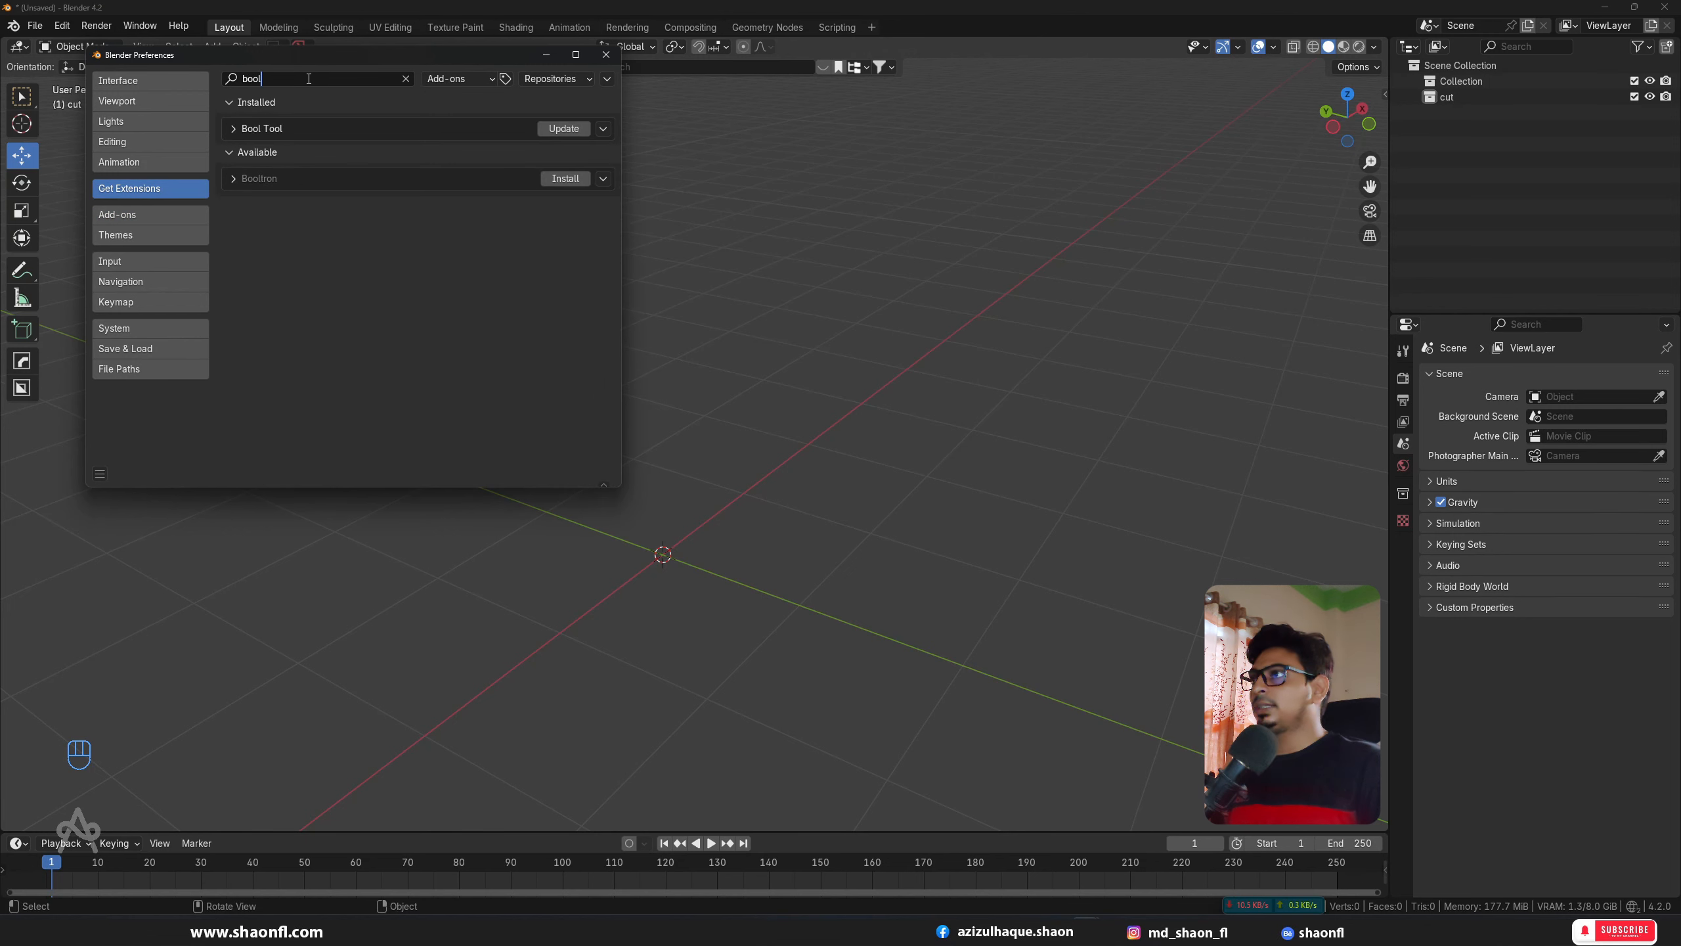
Step: Check that the Bool Tool add-on is enabled, close the preferences and show its Boolean options beside the viewport
left_click(141, 218)
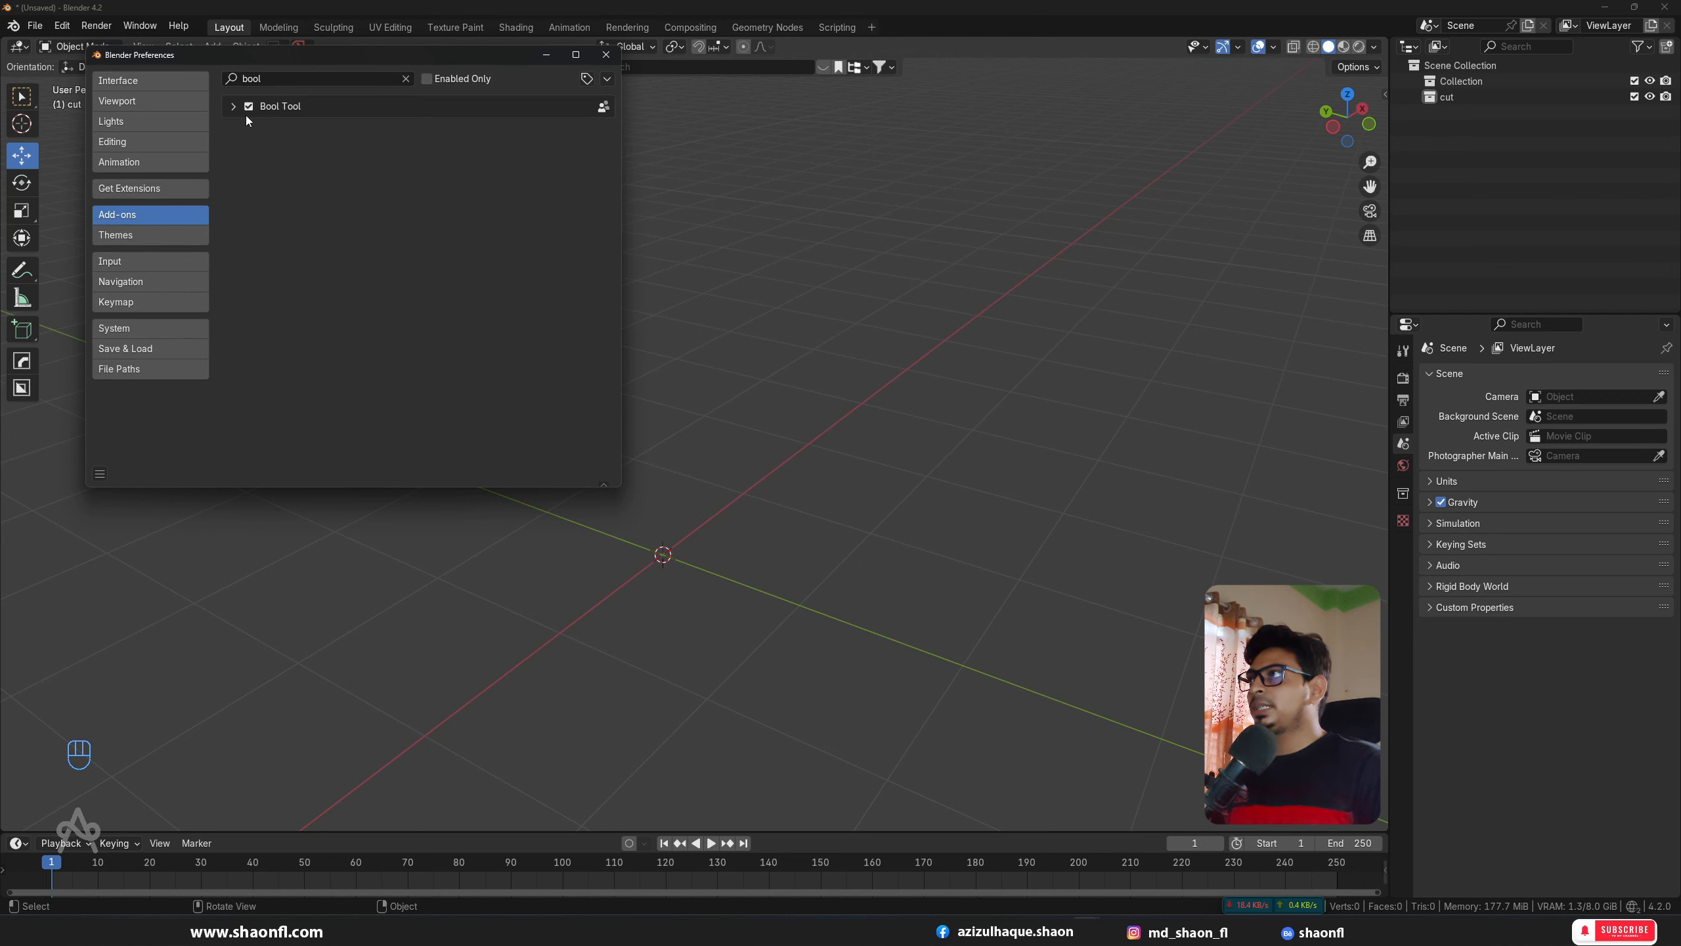
left_click(606, 55)
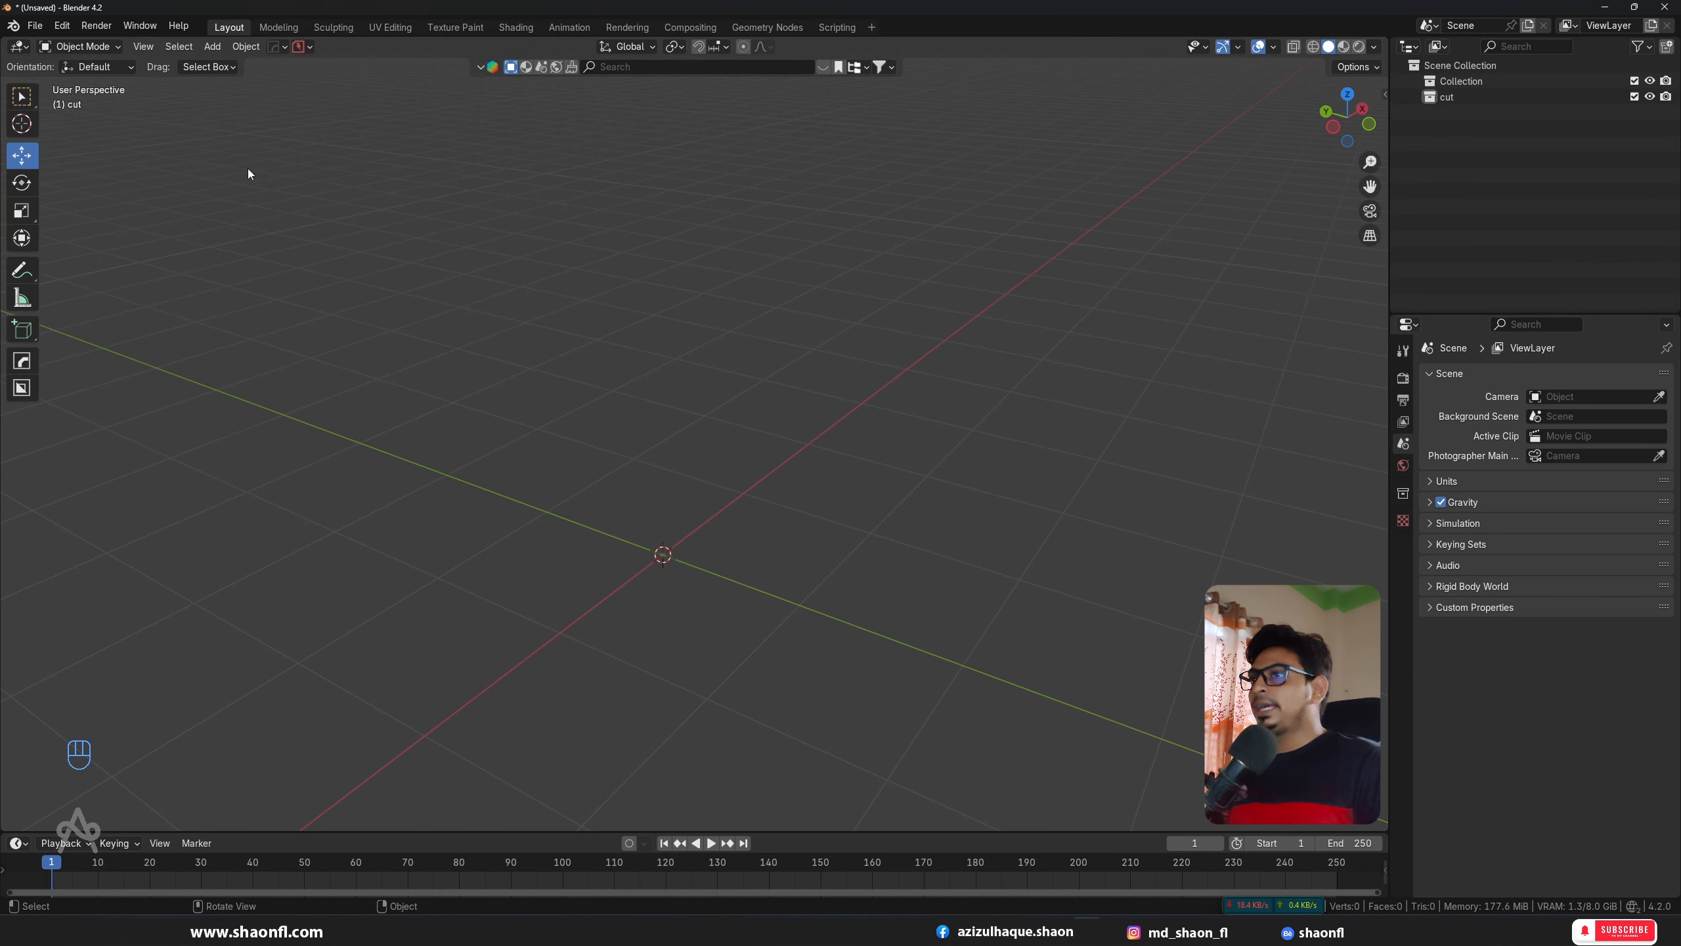
key("n")
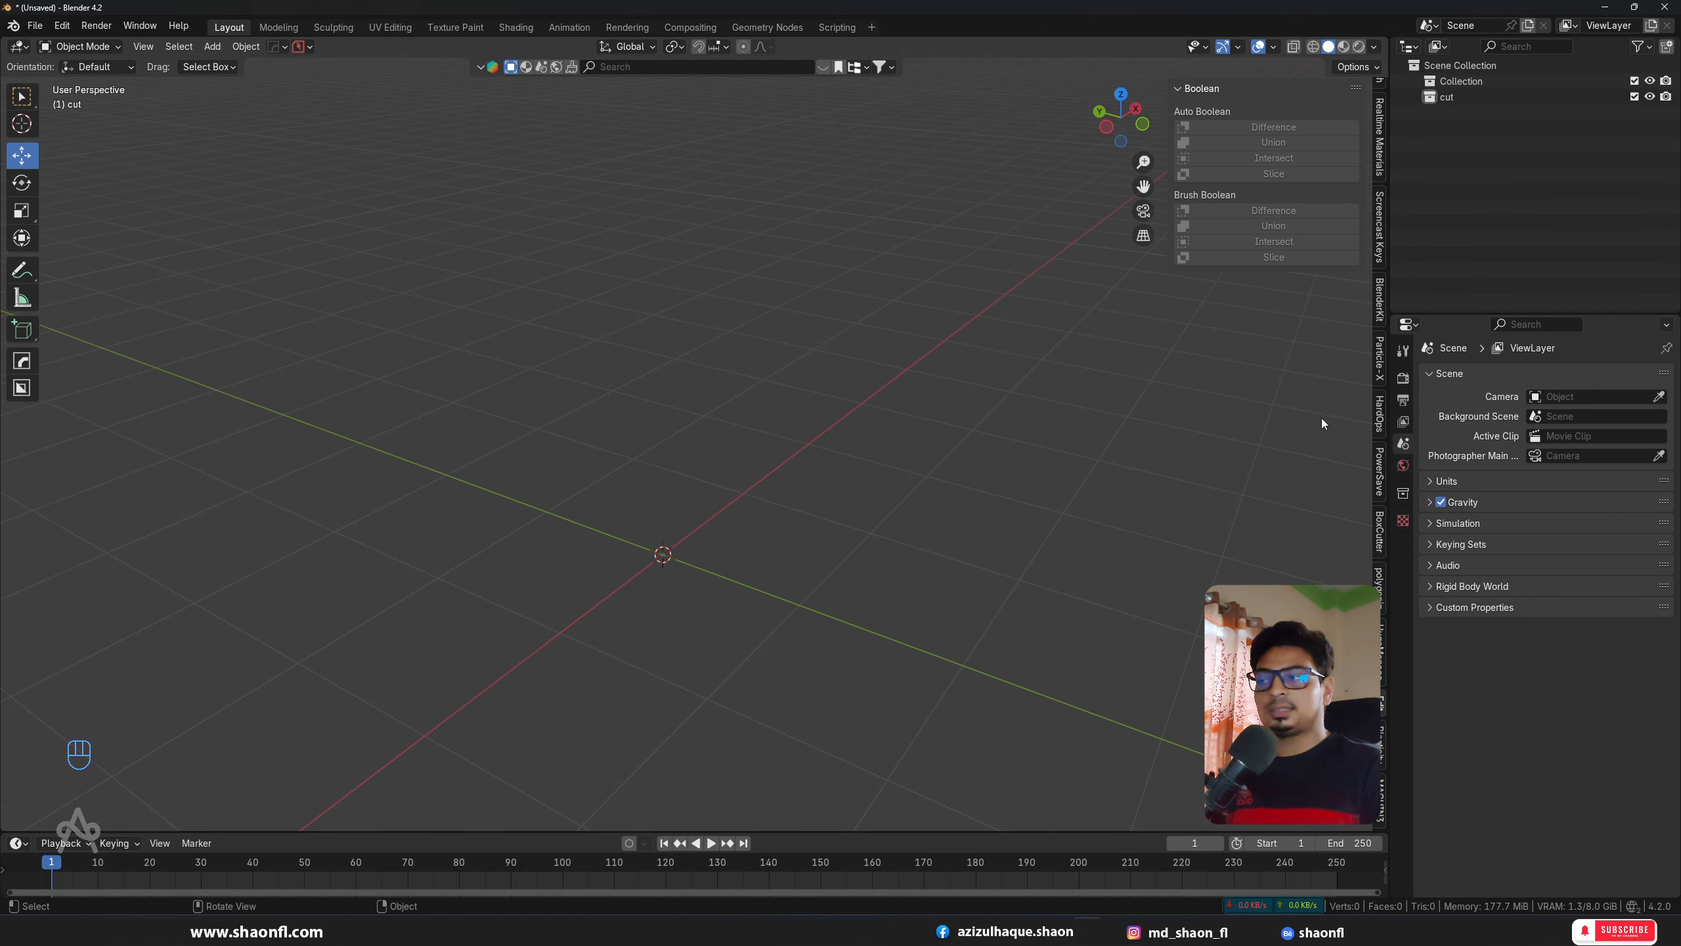
Step: Add a cube mesh at the world origin of the empty scene
middle_click_drag(1017, 439, 890, 461)
key("shift+a")
mouse_move(869, 456)
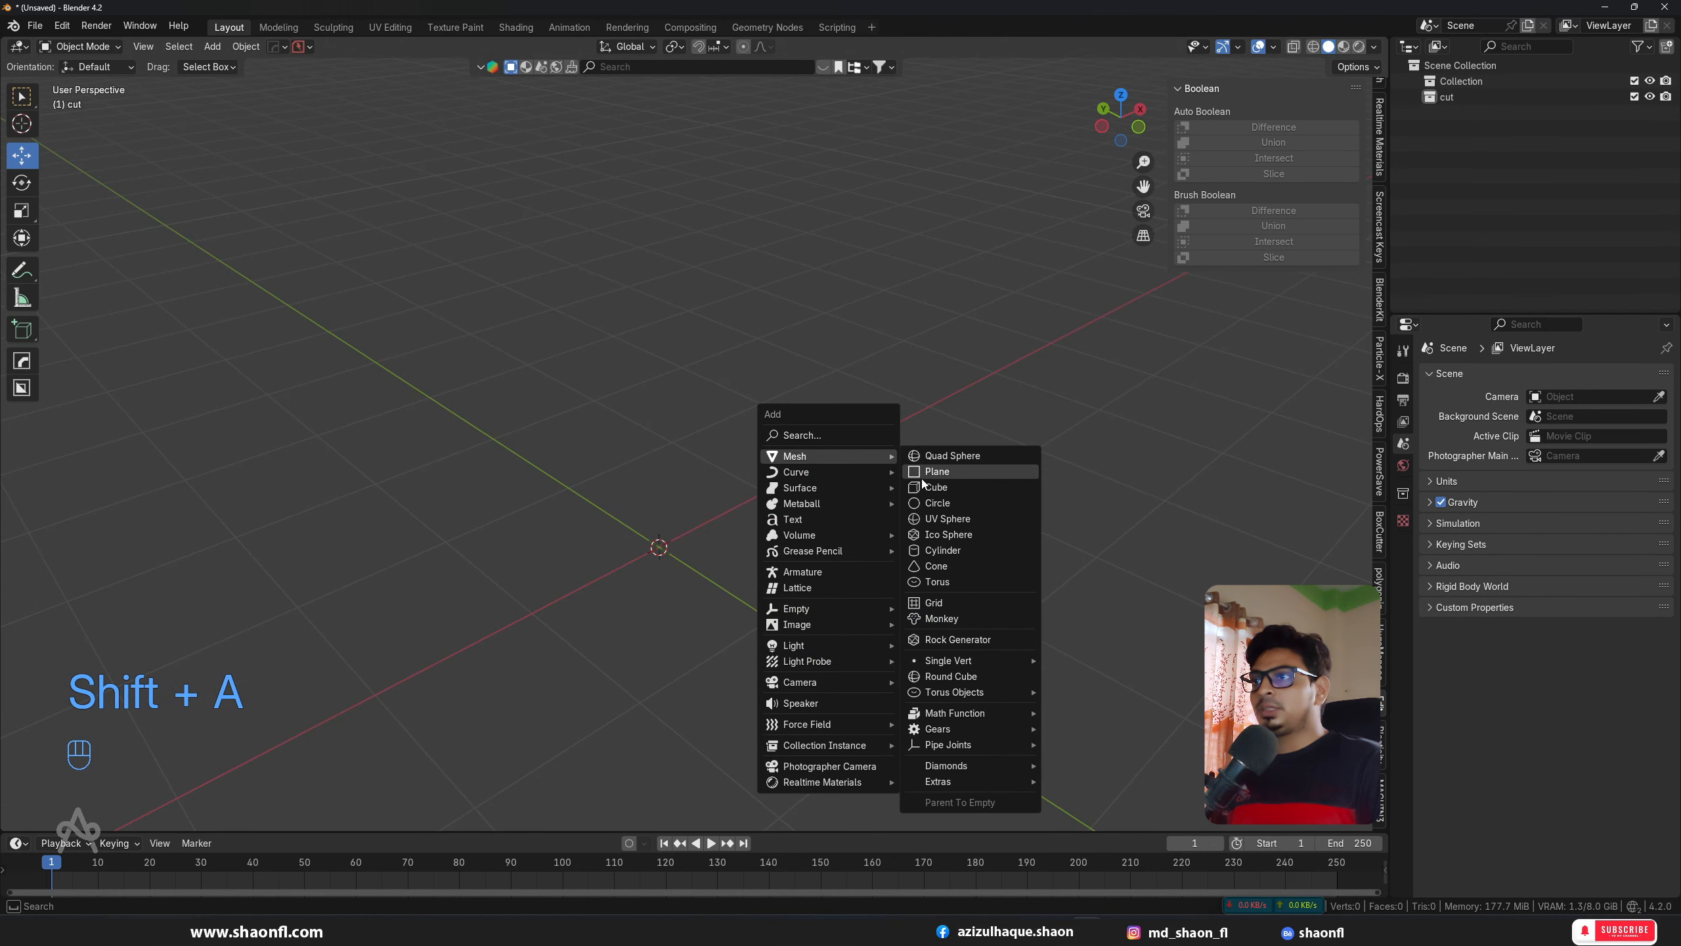
left_click(926, 489)
scroll(824, 554, "down", 3)
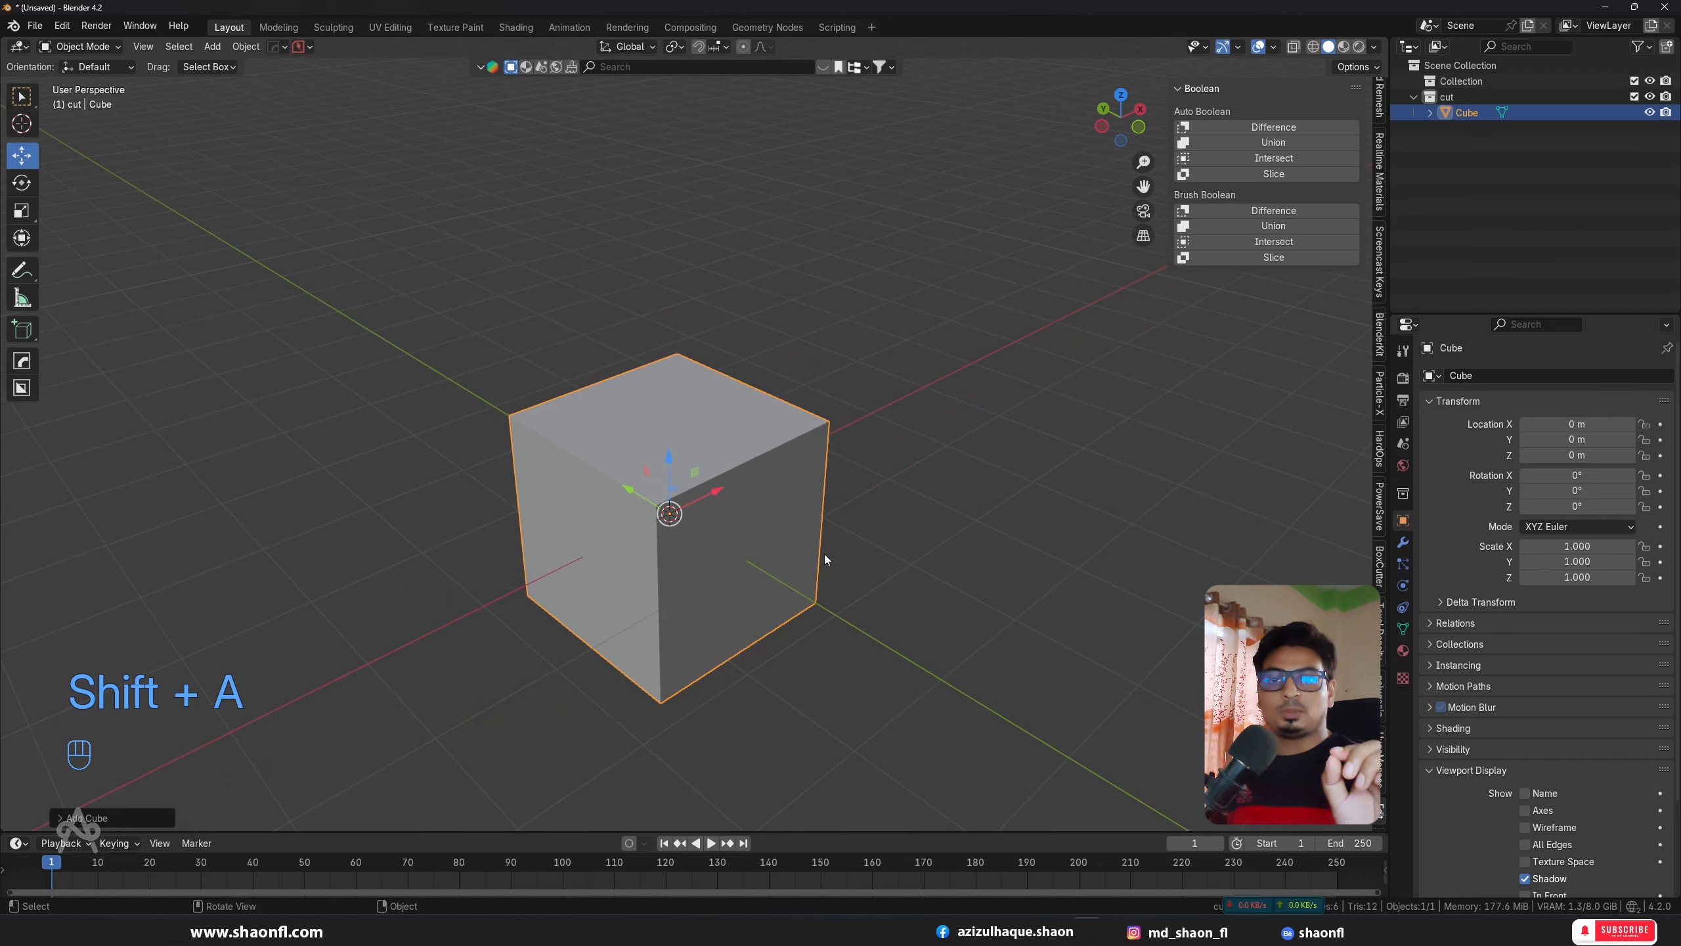
mouse_move(839, 523)
middle_mouse_down("alt")
mouse_move(786, 534)
mouse_move(833, 504)
middle_mouse_up("alt")
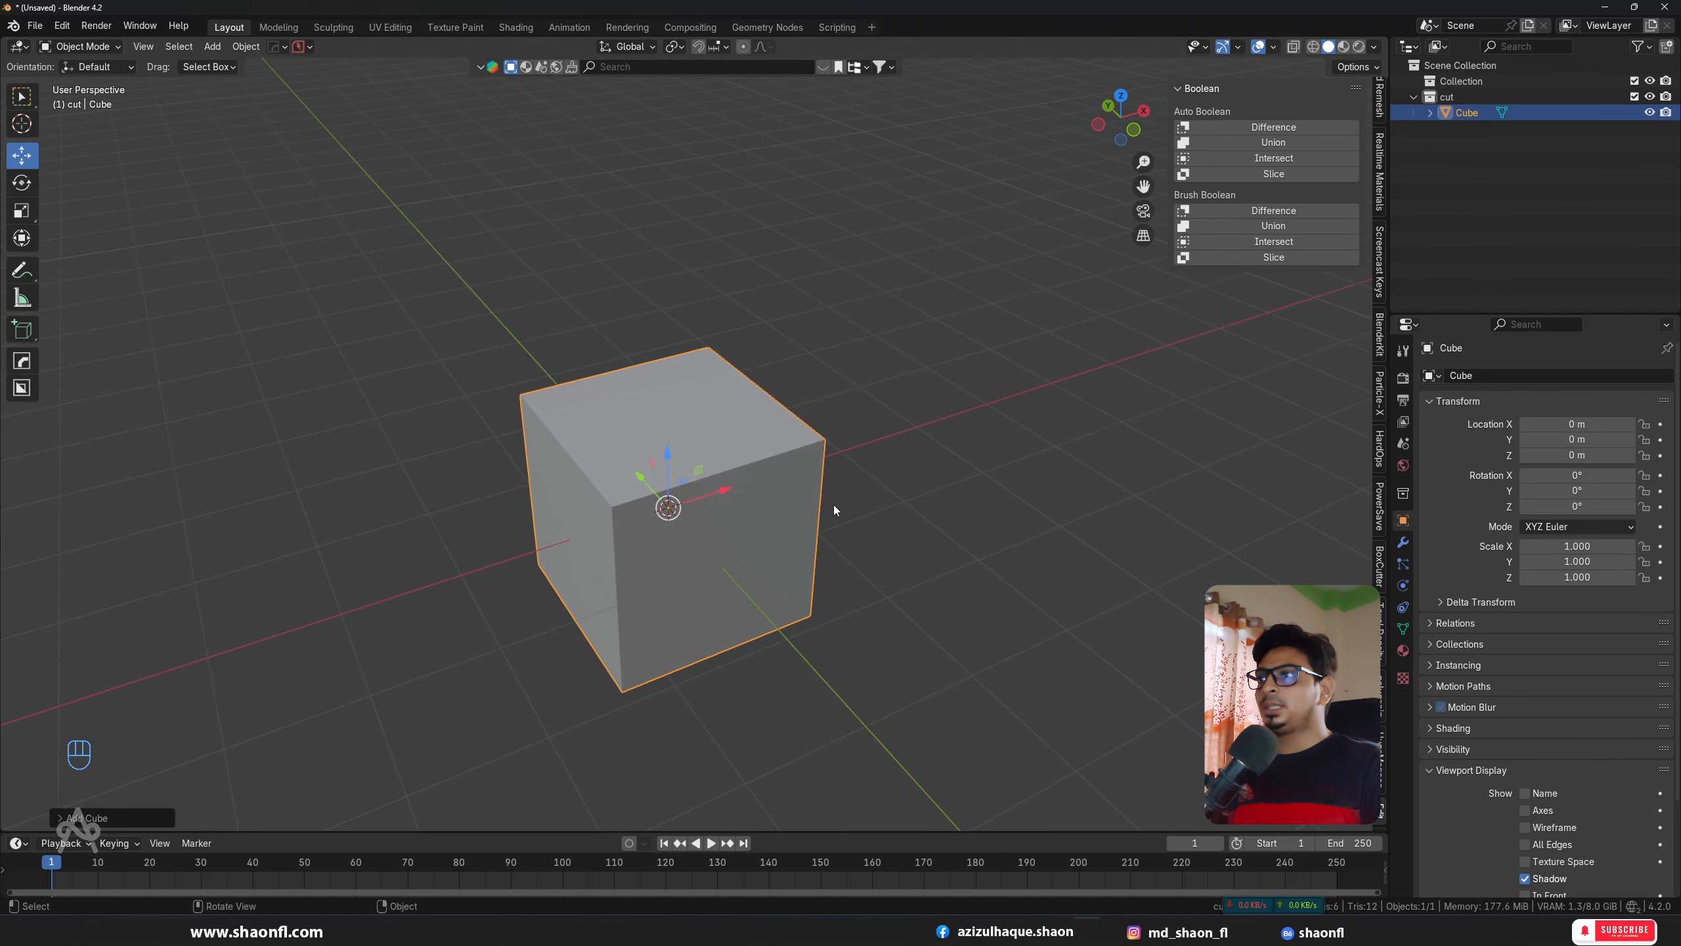
Step: Add a second cube, raise it to about Z 1.19 m and scale it down to about 0.63
key("shift+a")
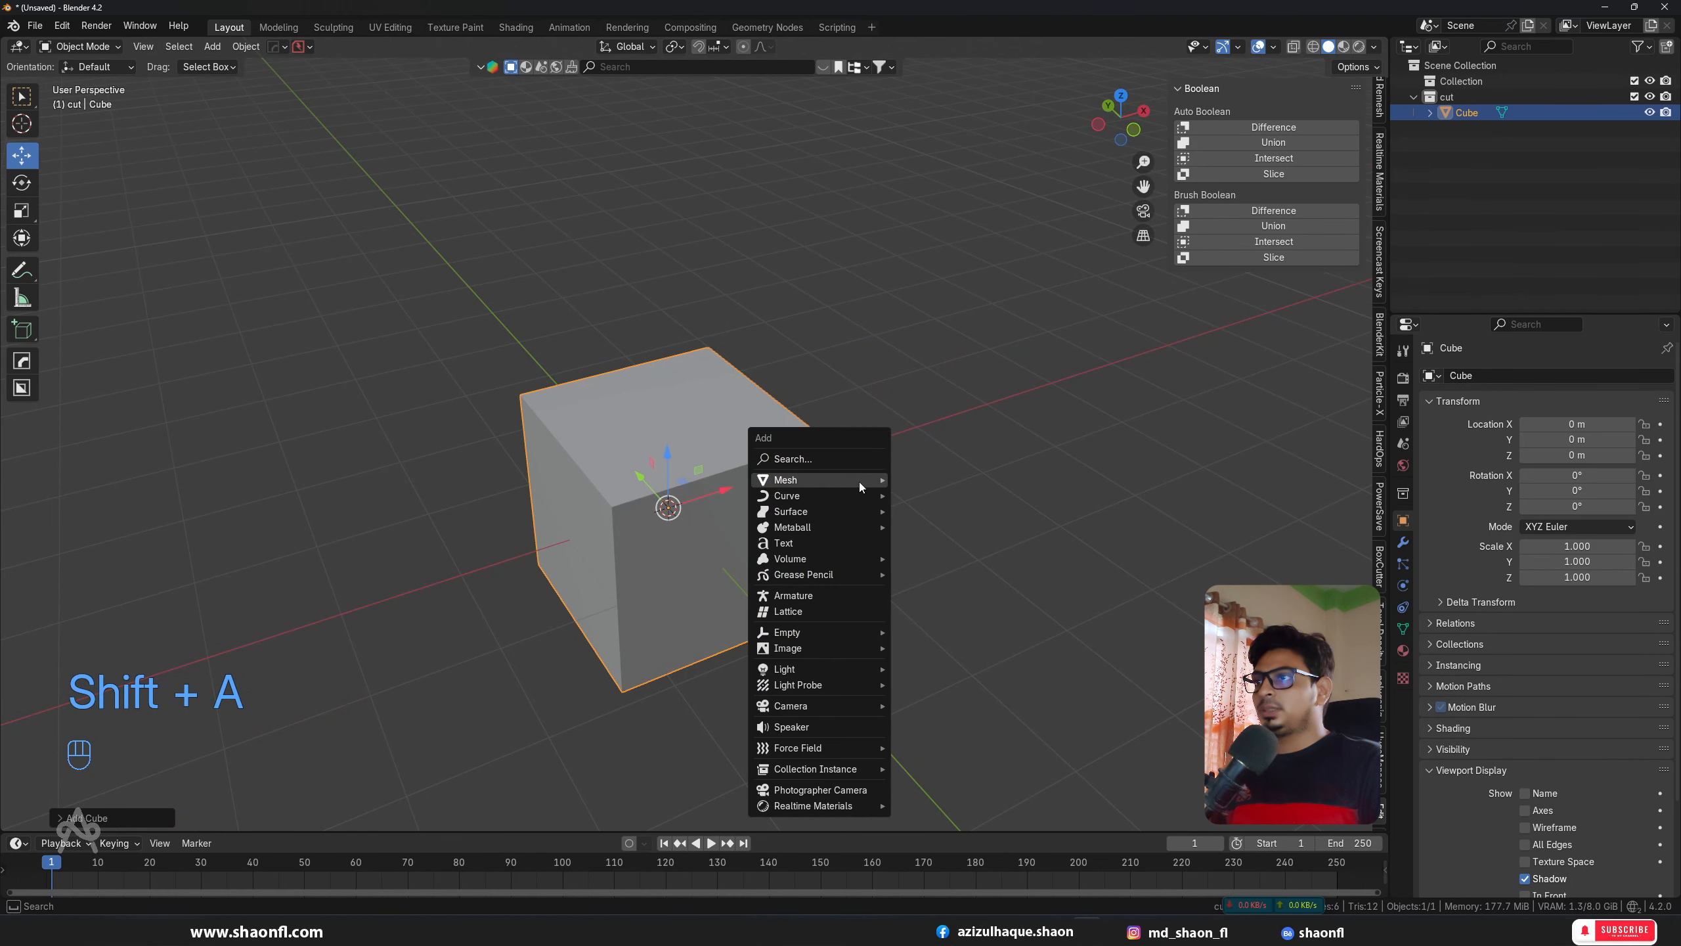
mouse_move(880, 496)
key("shift+a")
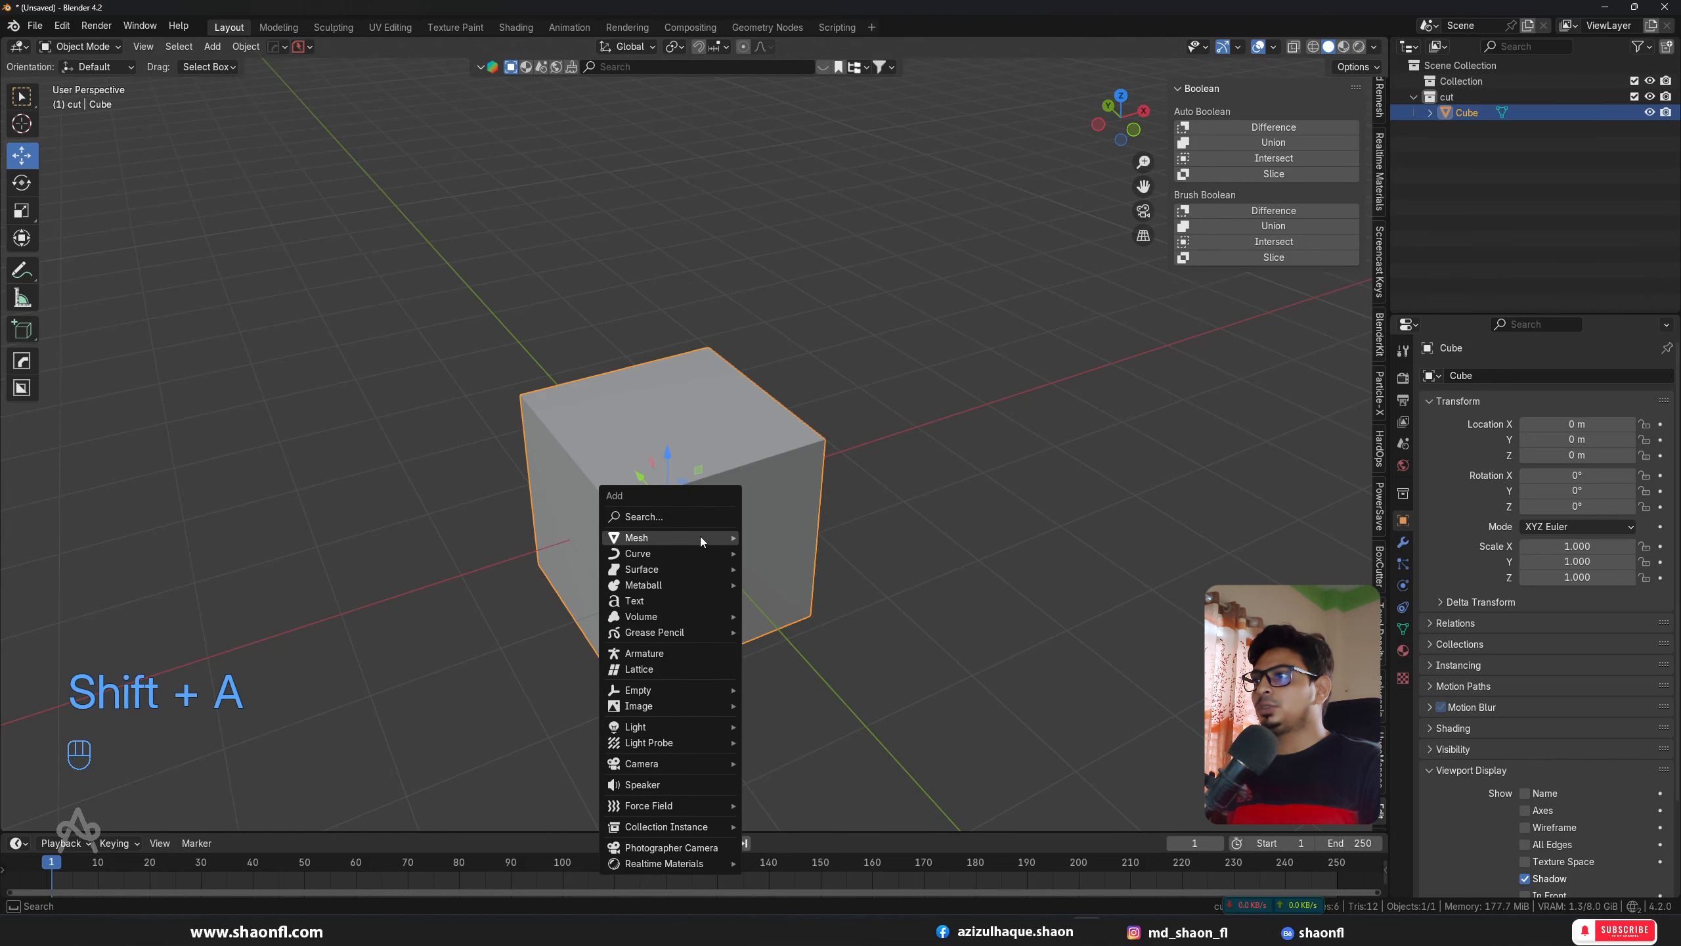
mouse_move(704, 551)
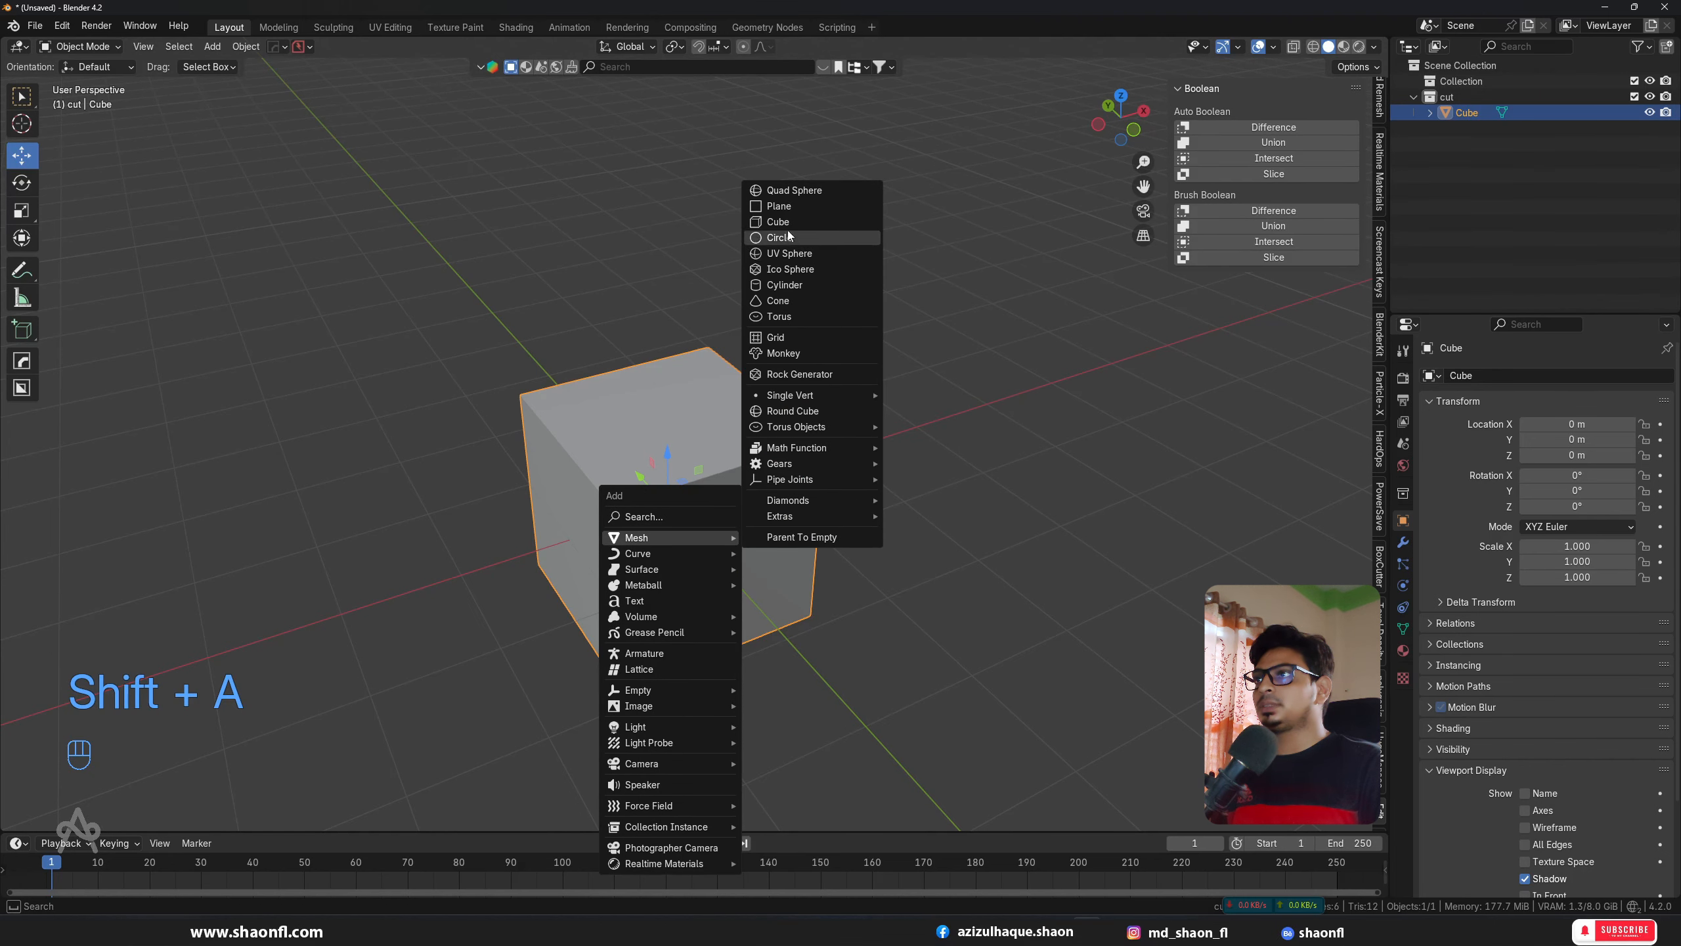
mouse_move(636, 537)
left_click(751, 587)
key("g")
key("s")
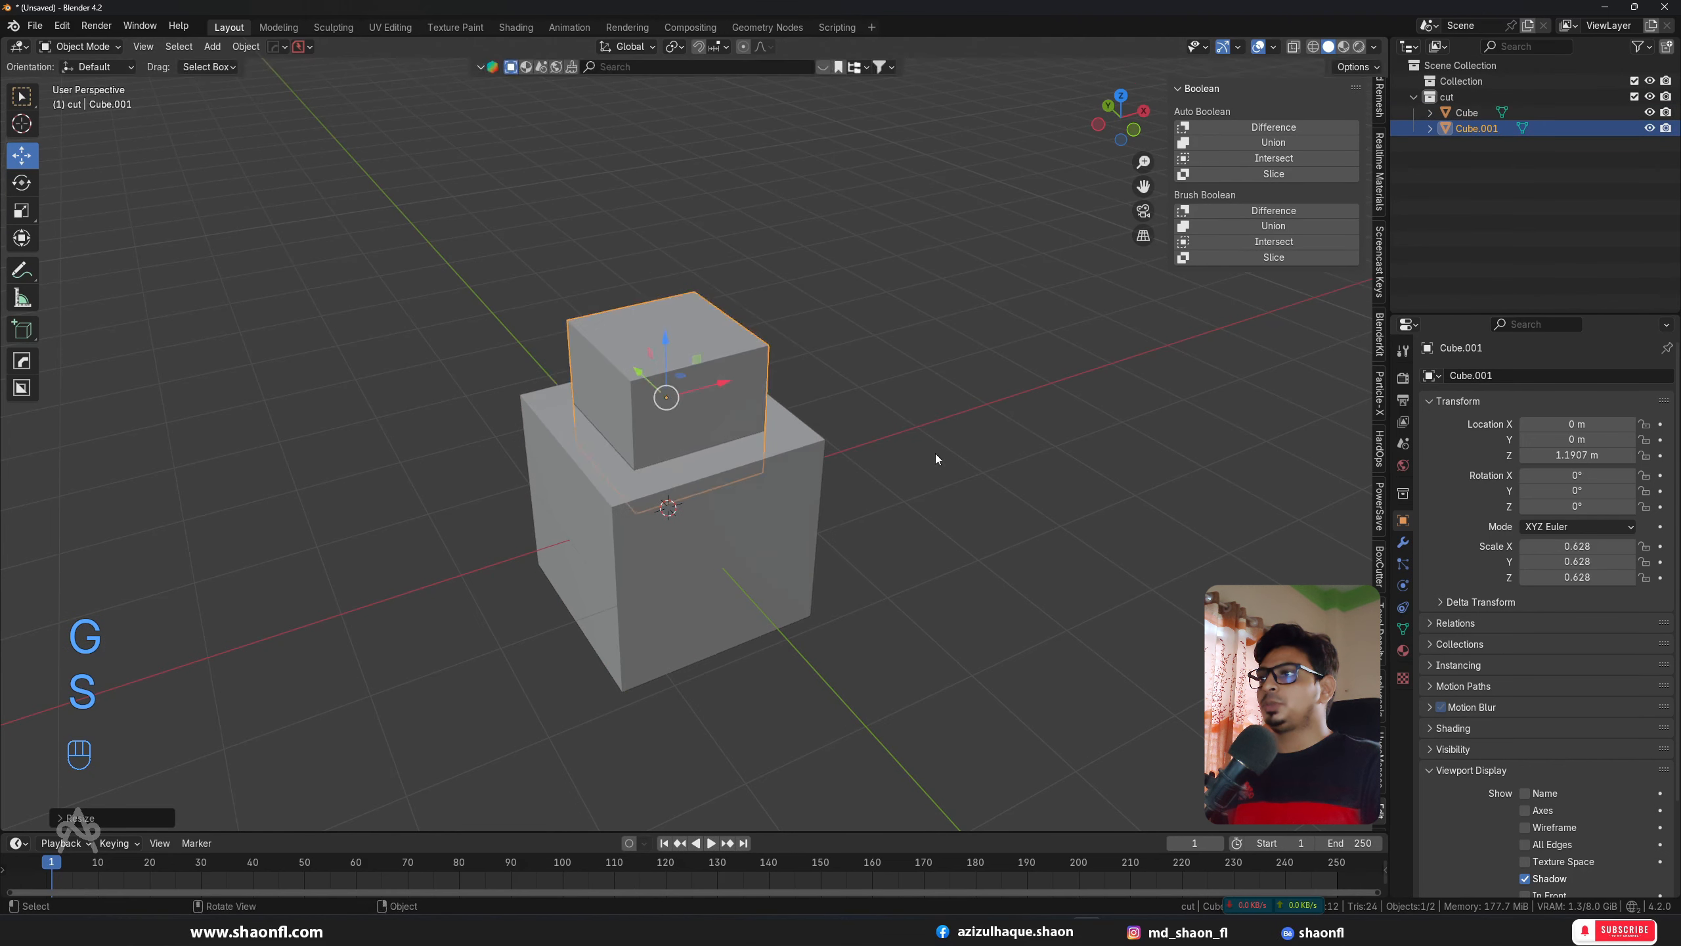
left_click(934, 458)
Step: Move the small cube to about X 1.32 m and Z 0.59 m so it overlaps one side of the large cube
key("g")
left_click(1058, 424)
left_click_drag(953, 453, 886, 438, "alt")
scroll(884, 438, "up", 1)
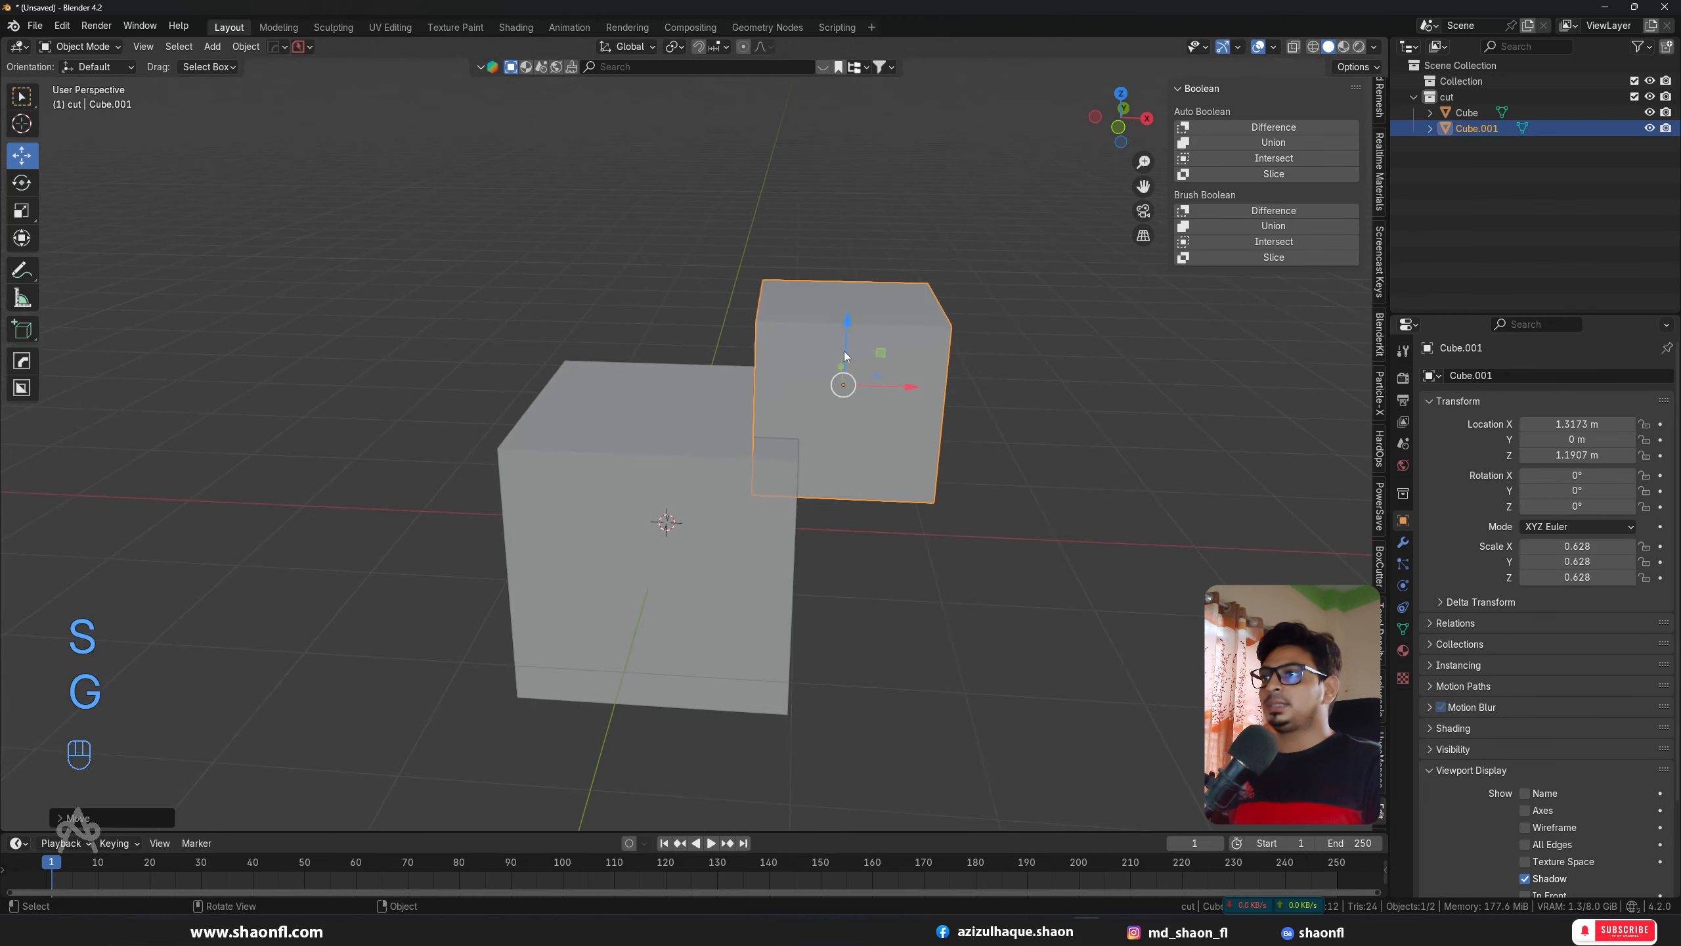
left_click_drag(846, 336, 772, 521)
left_click(688, 481)
scroll(988, 562, "up", 2)
left_click(1115, 480)
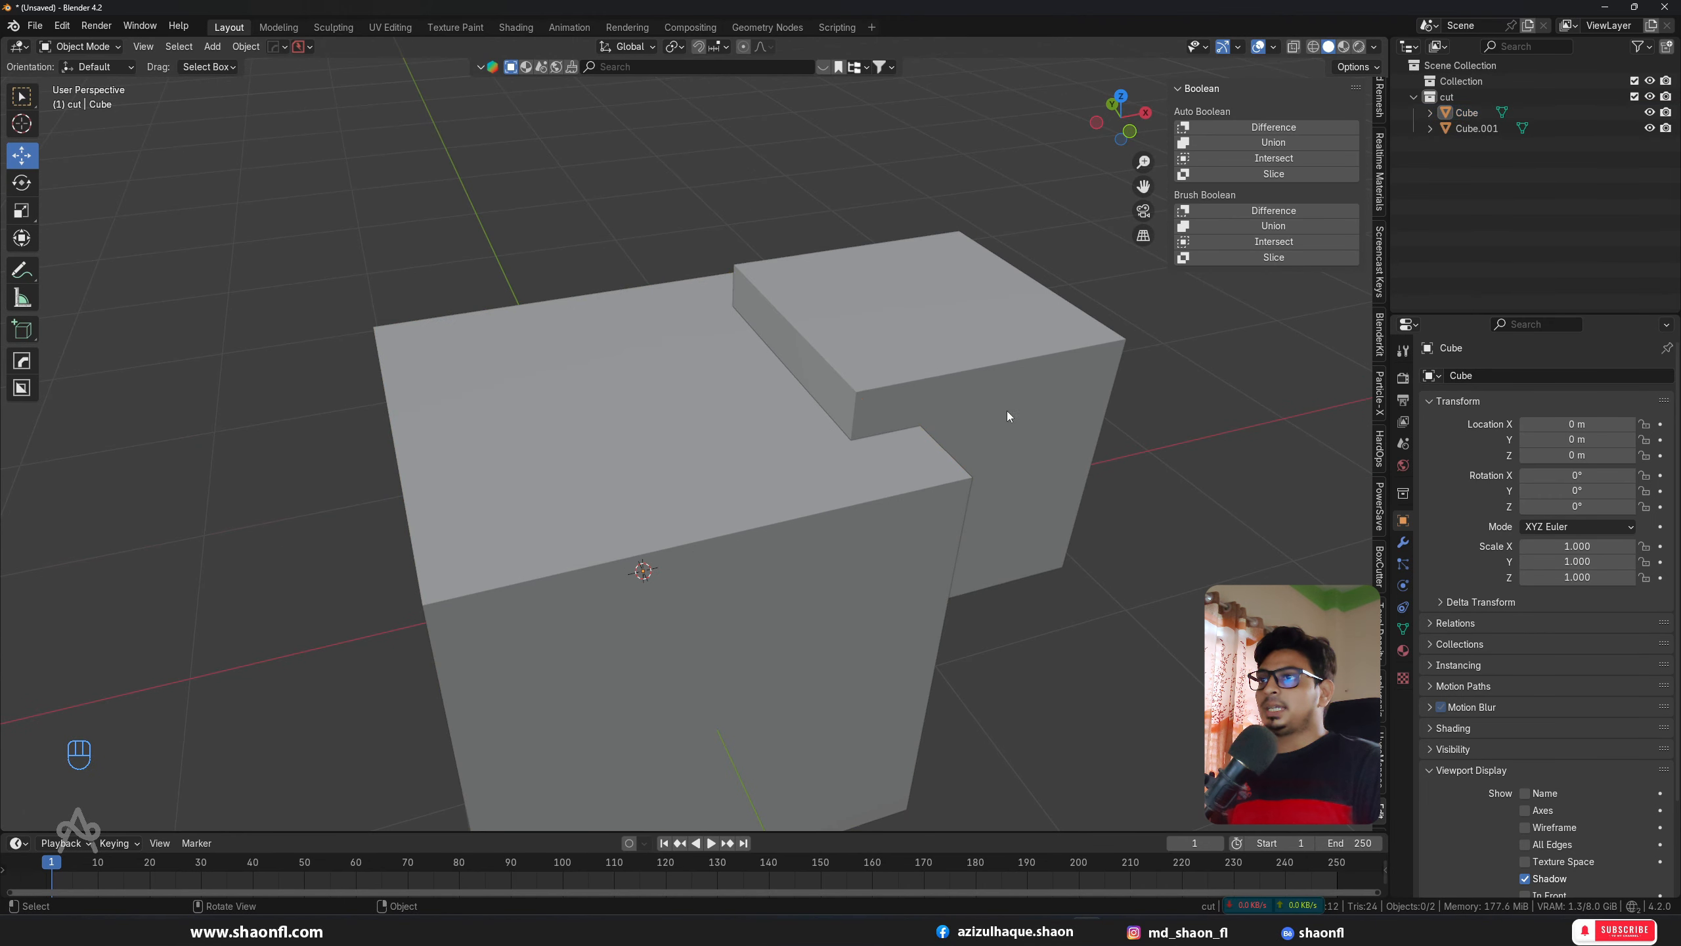
Step: Select the small cube and the large one, clear the selection and examine how the two cubes overlap
left_click(1006, 414)
left_click(768, 503, "shift")
scroll(887, 530, "down", 3)
left_click_drag(886, 530, 883, 557, "alt")
left_click(1016, 553)
scroll(909, 469, "up", 3)
left_click_drag(909, 469, 873, 448, "alt")
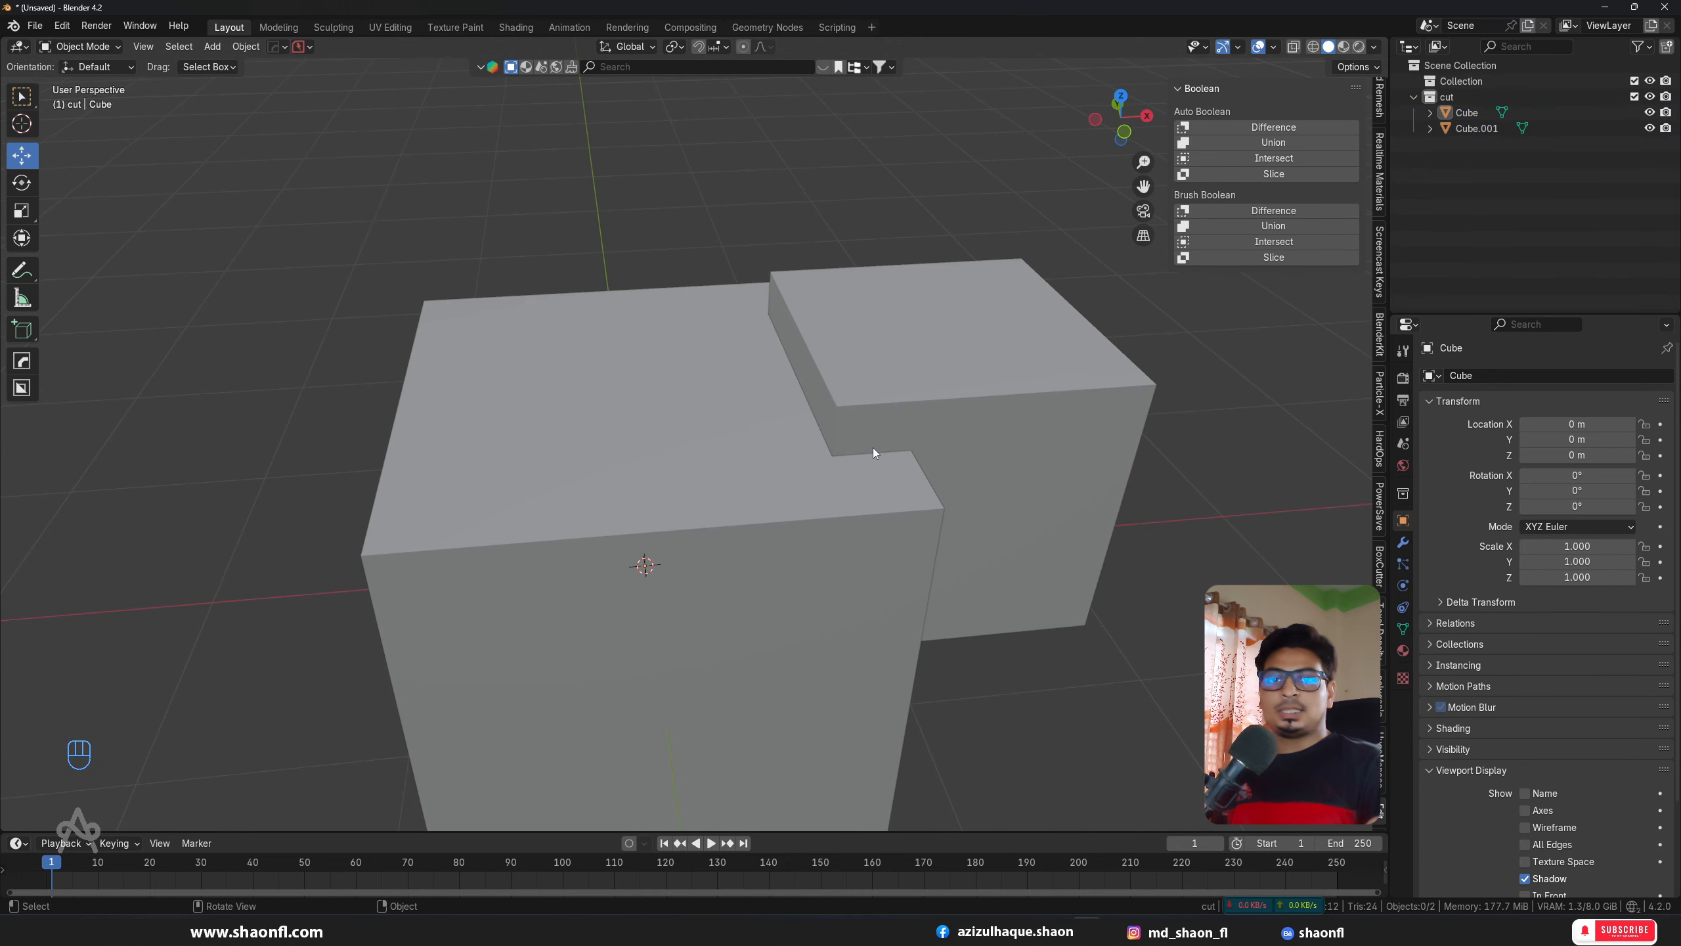
Step: Select the small cube followed by the large one and display the modifier settings of the large cube
left_click(1020, 391)
scroll(854, 601, "down", 3)
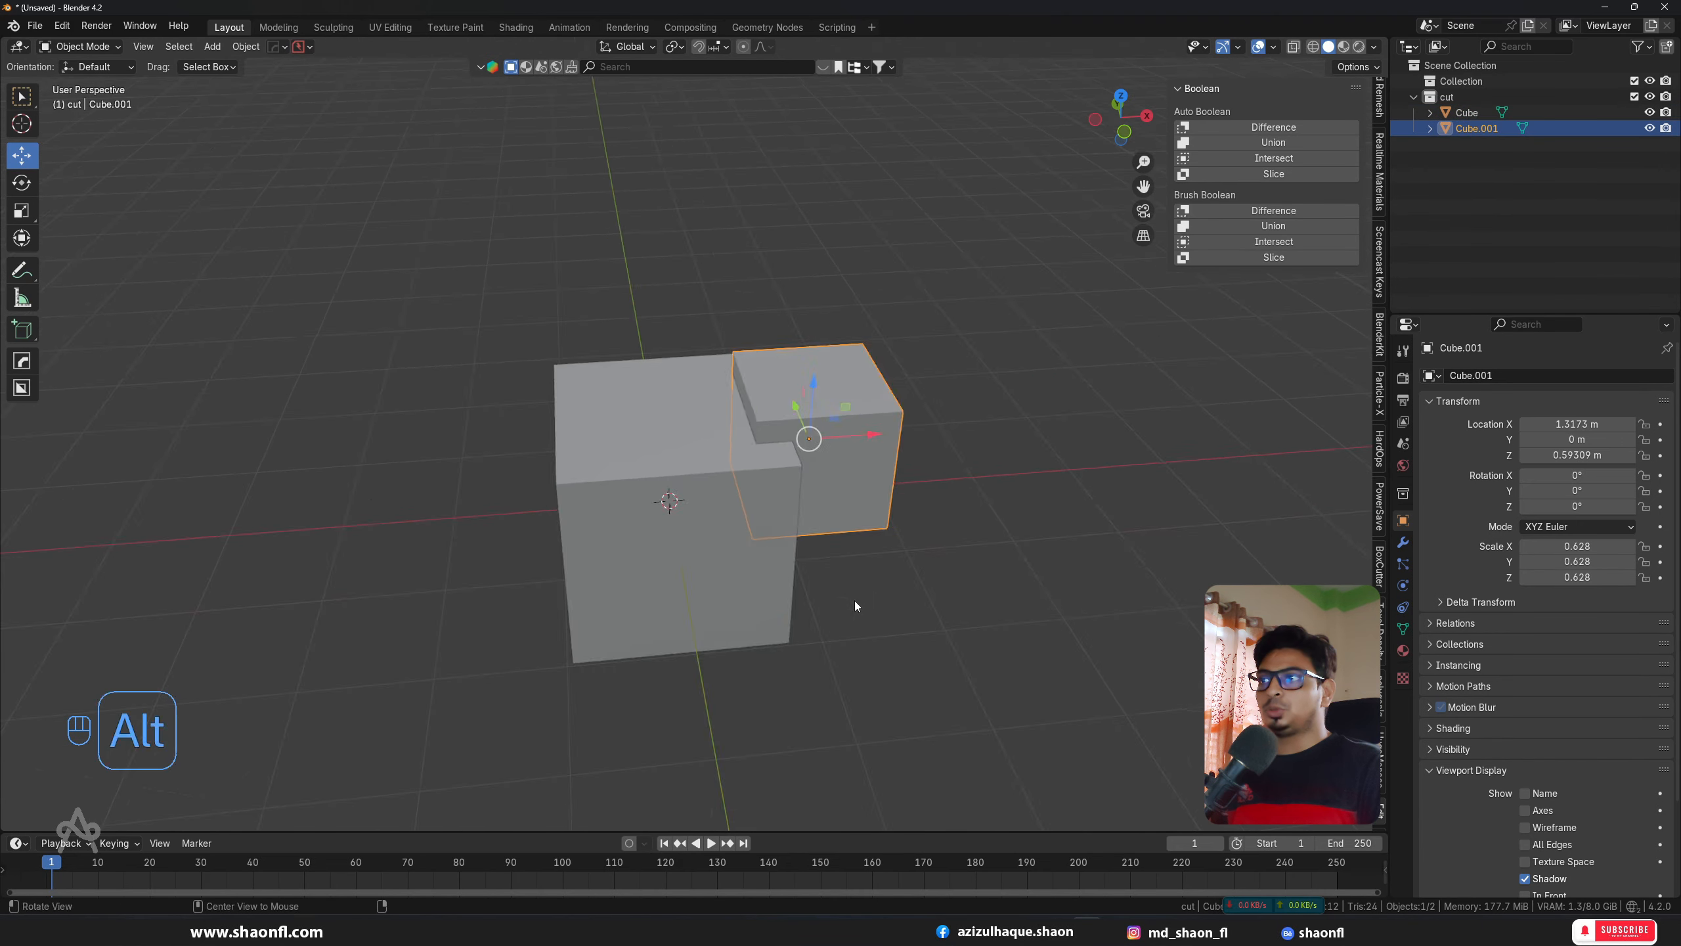
left_click(653, 490, "shift")
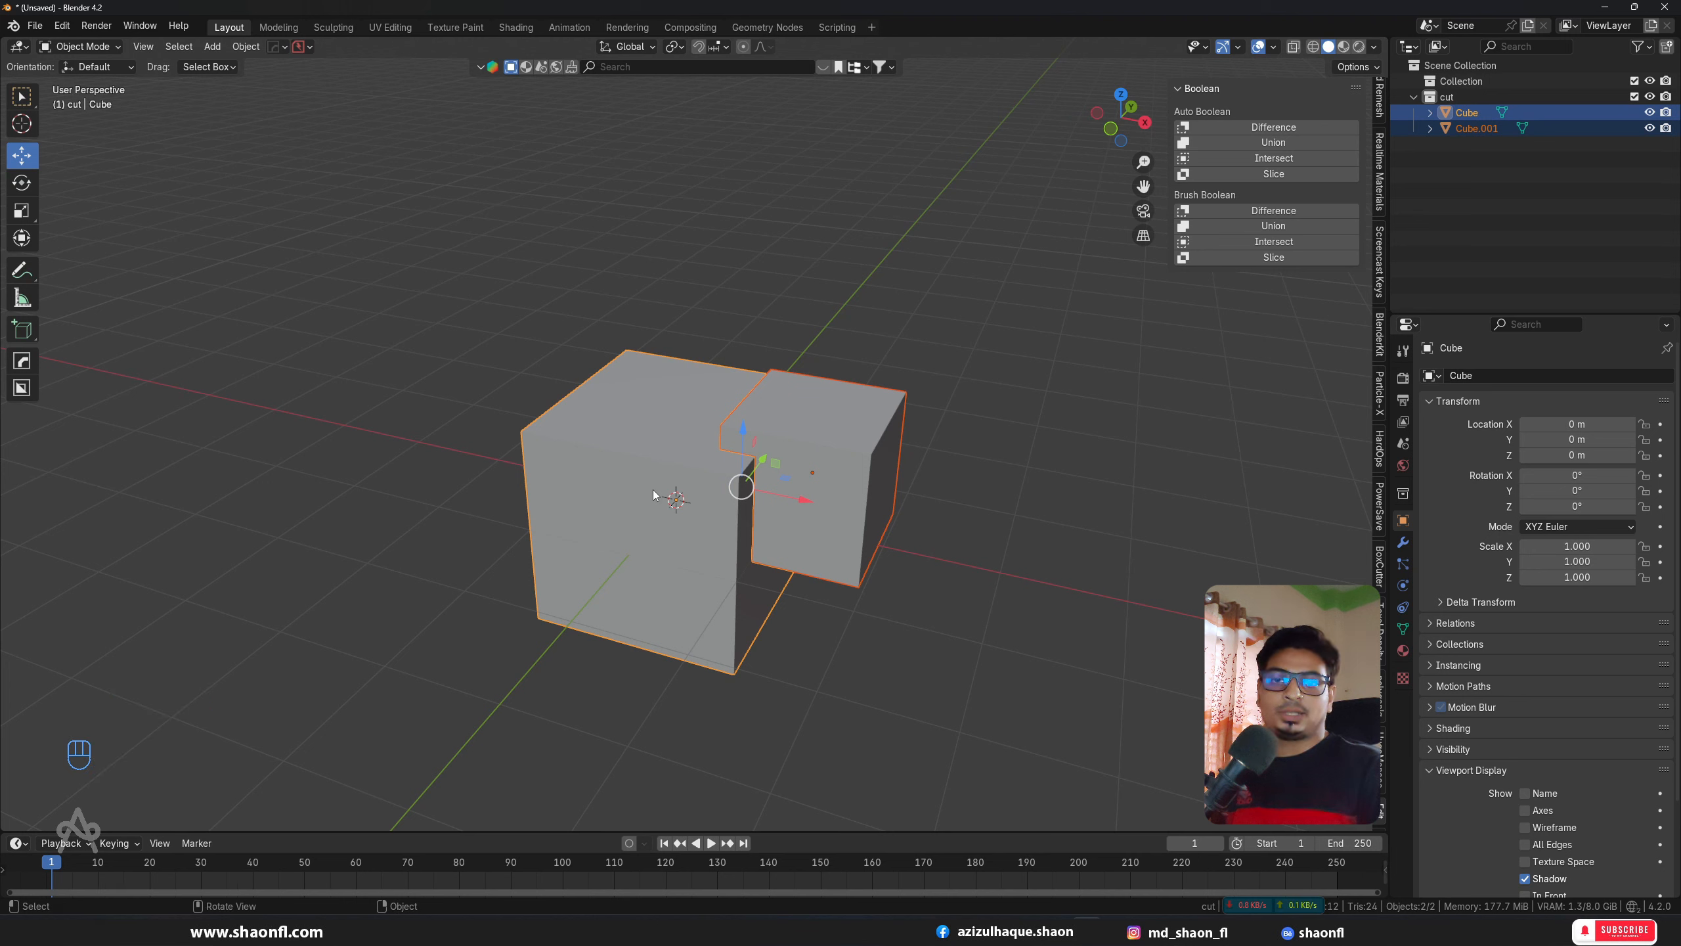
left_click(1403, 543)
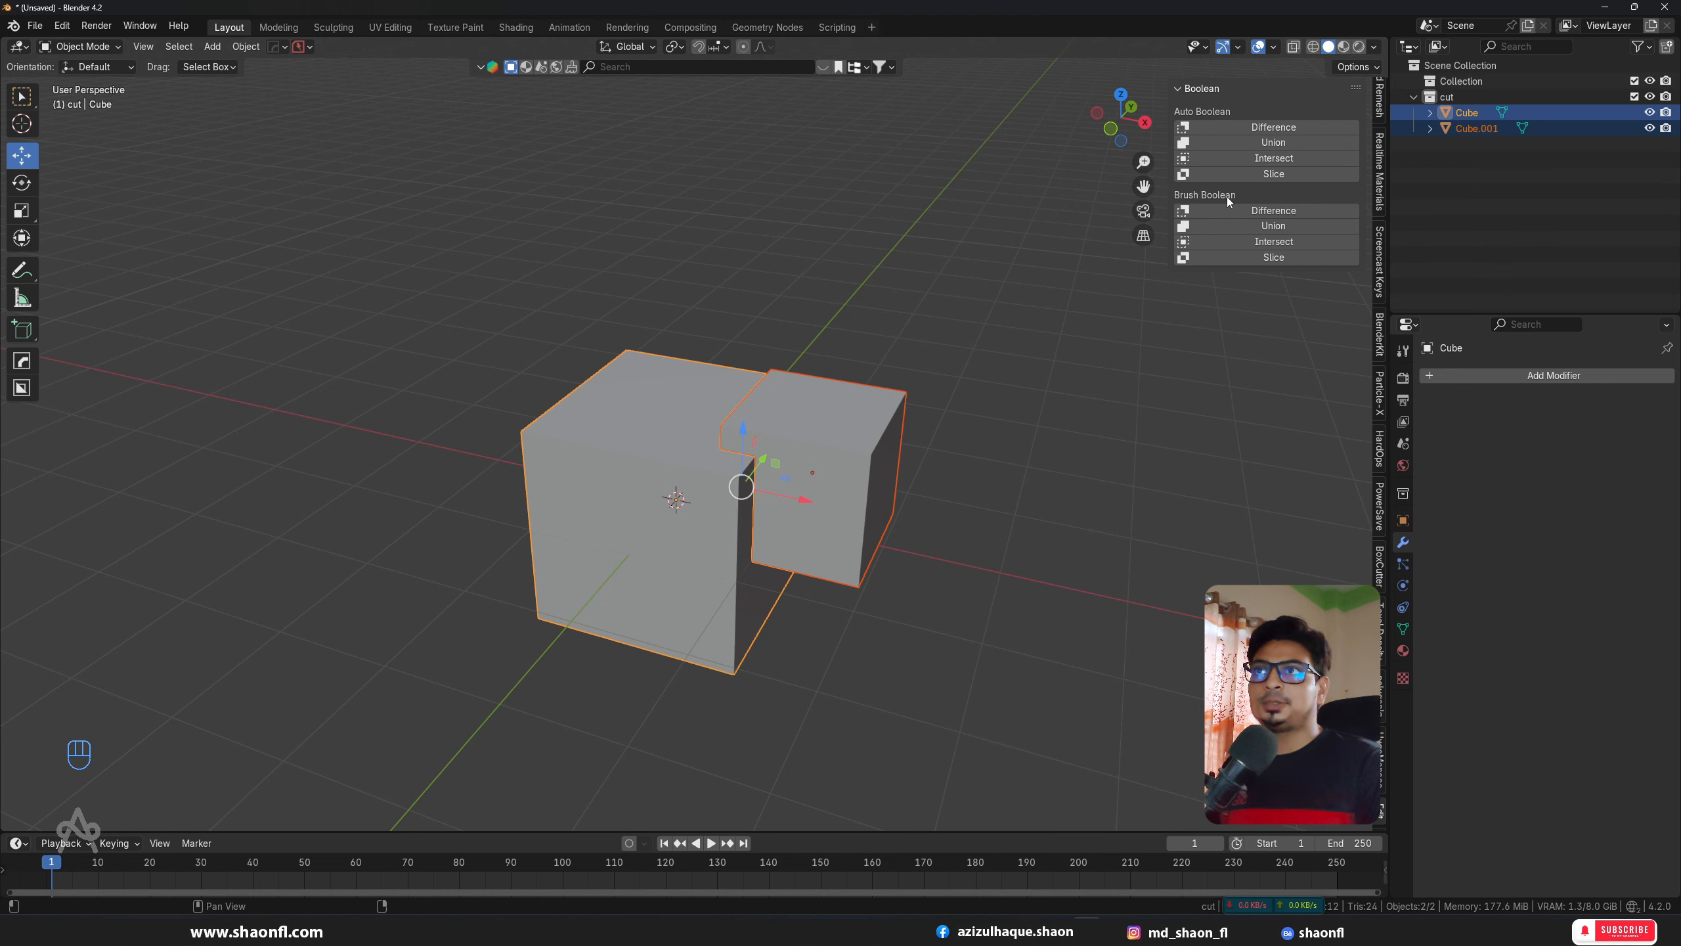
Step: Reselect the small cube followed by the large one, cut with Auto Boolean Difference and inspect the notch
scroll(883, 458, "up", 3)
middle_click_drag(936, 268, 938, 258, "alt")
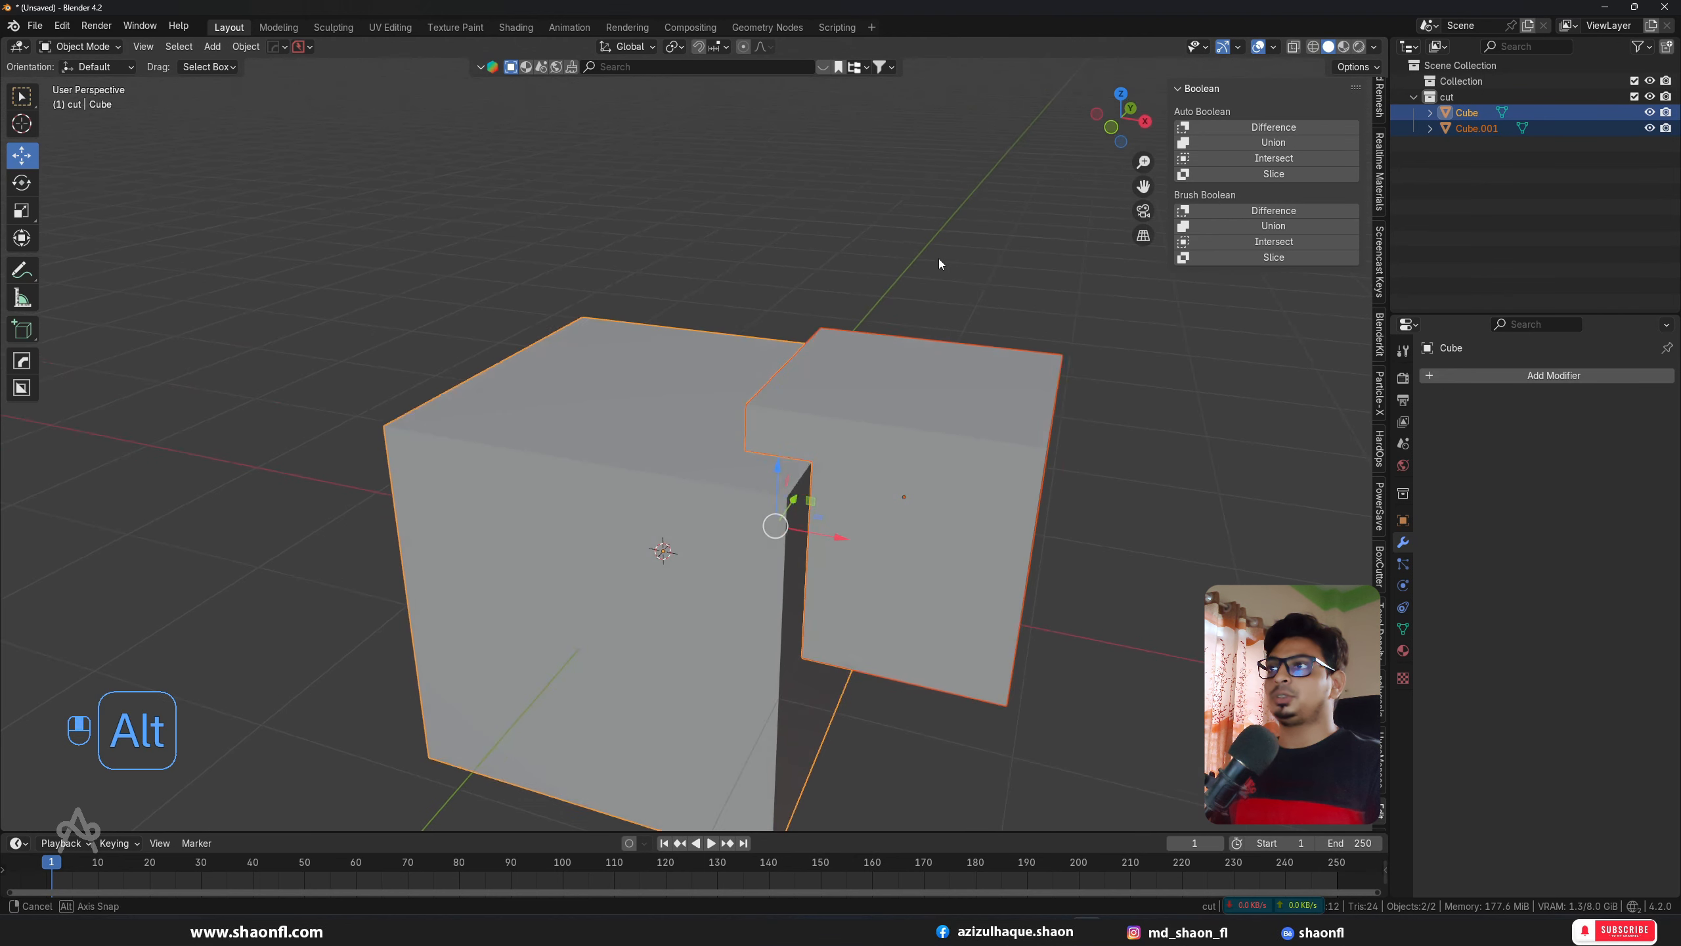
left_click(953, 273)
left_click(929, 417, "shift")
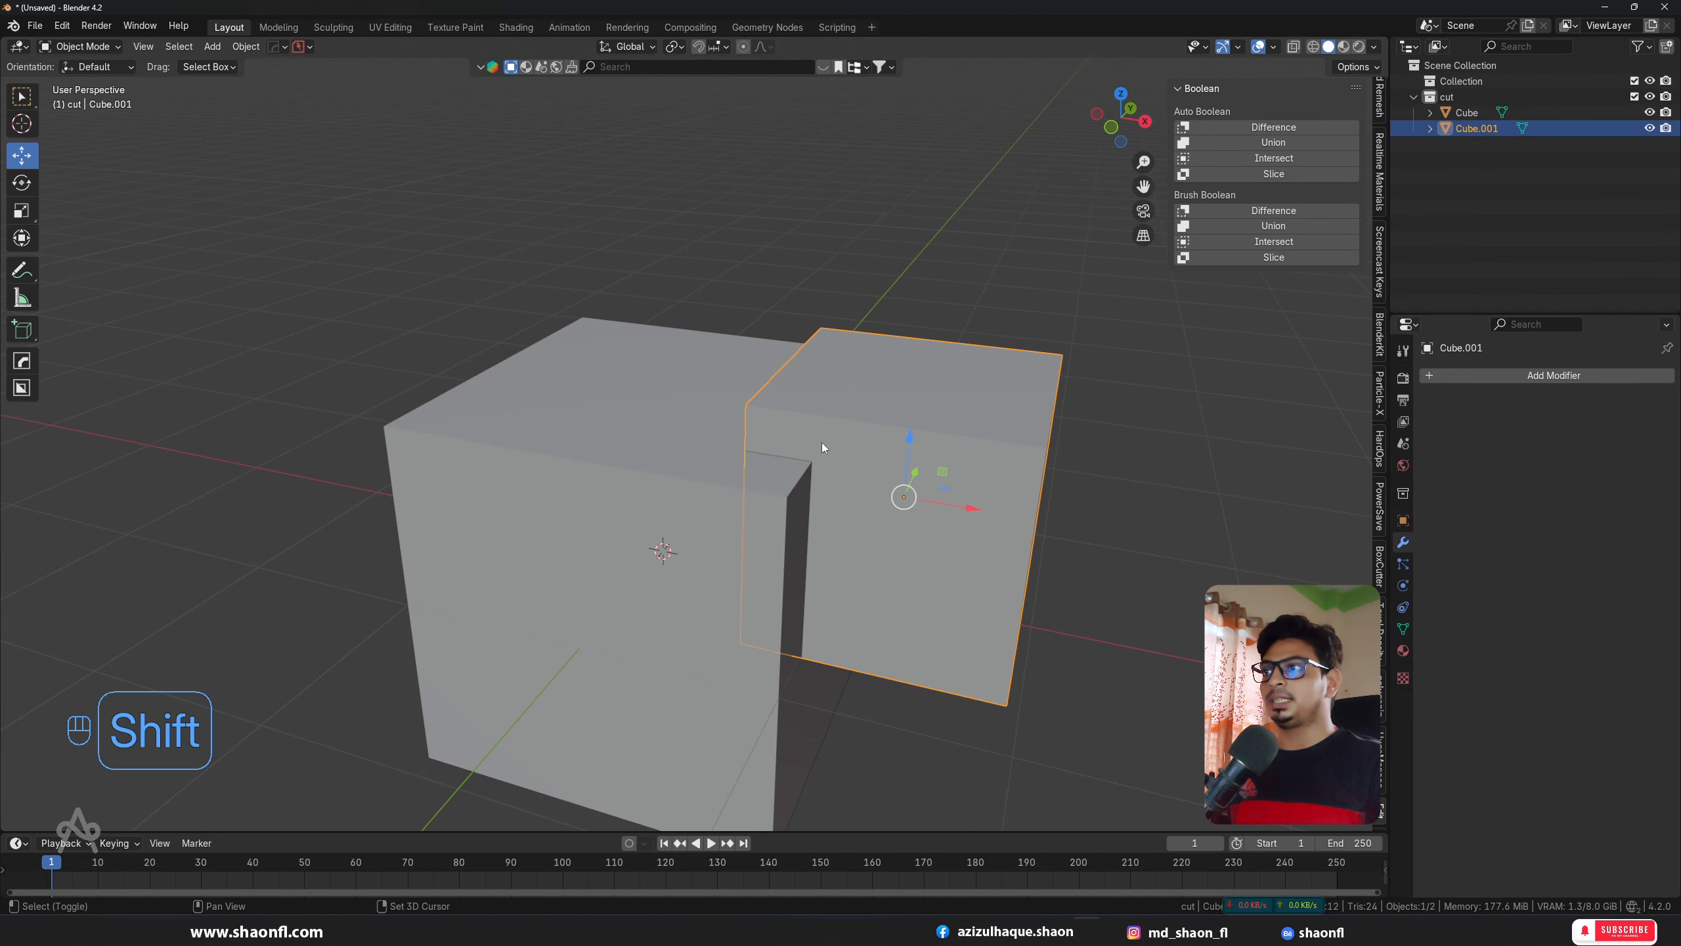
left_click(697, 471, "shift")
left_click(1258, 129)
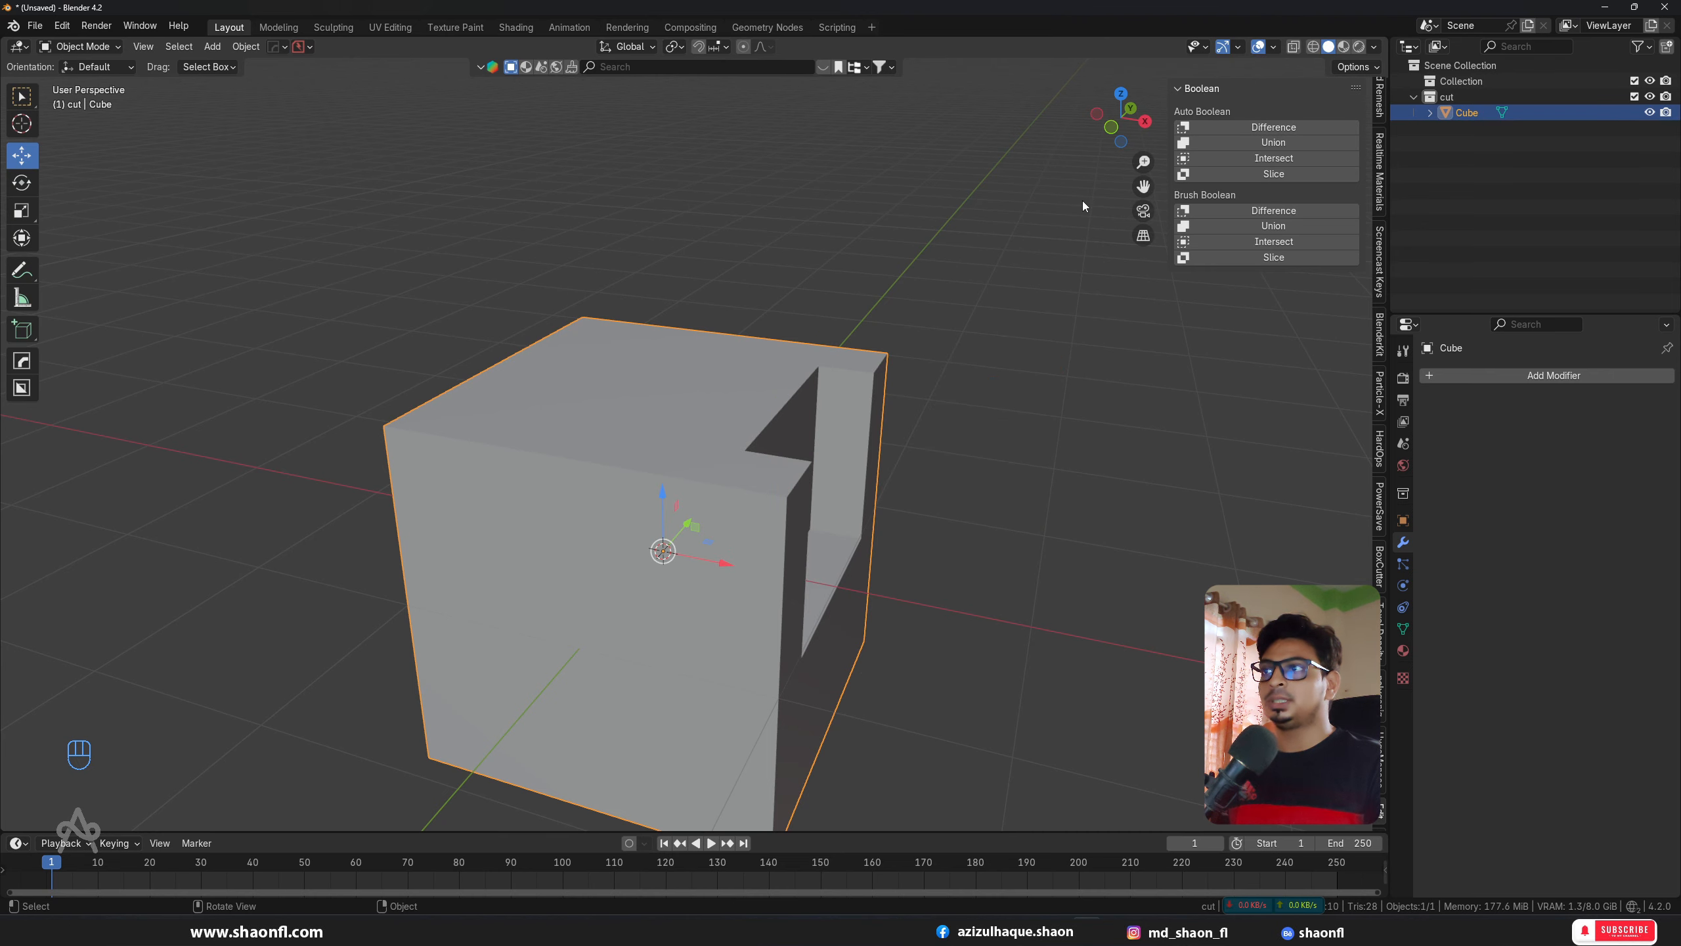
left_click_drag(1082, 200, 828, 569, "alt")
left_click(791, 450)
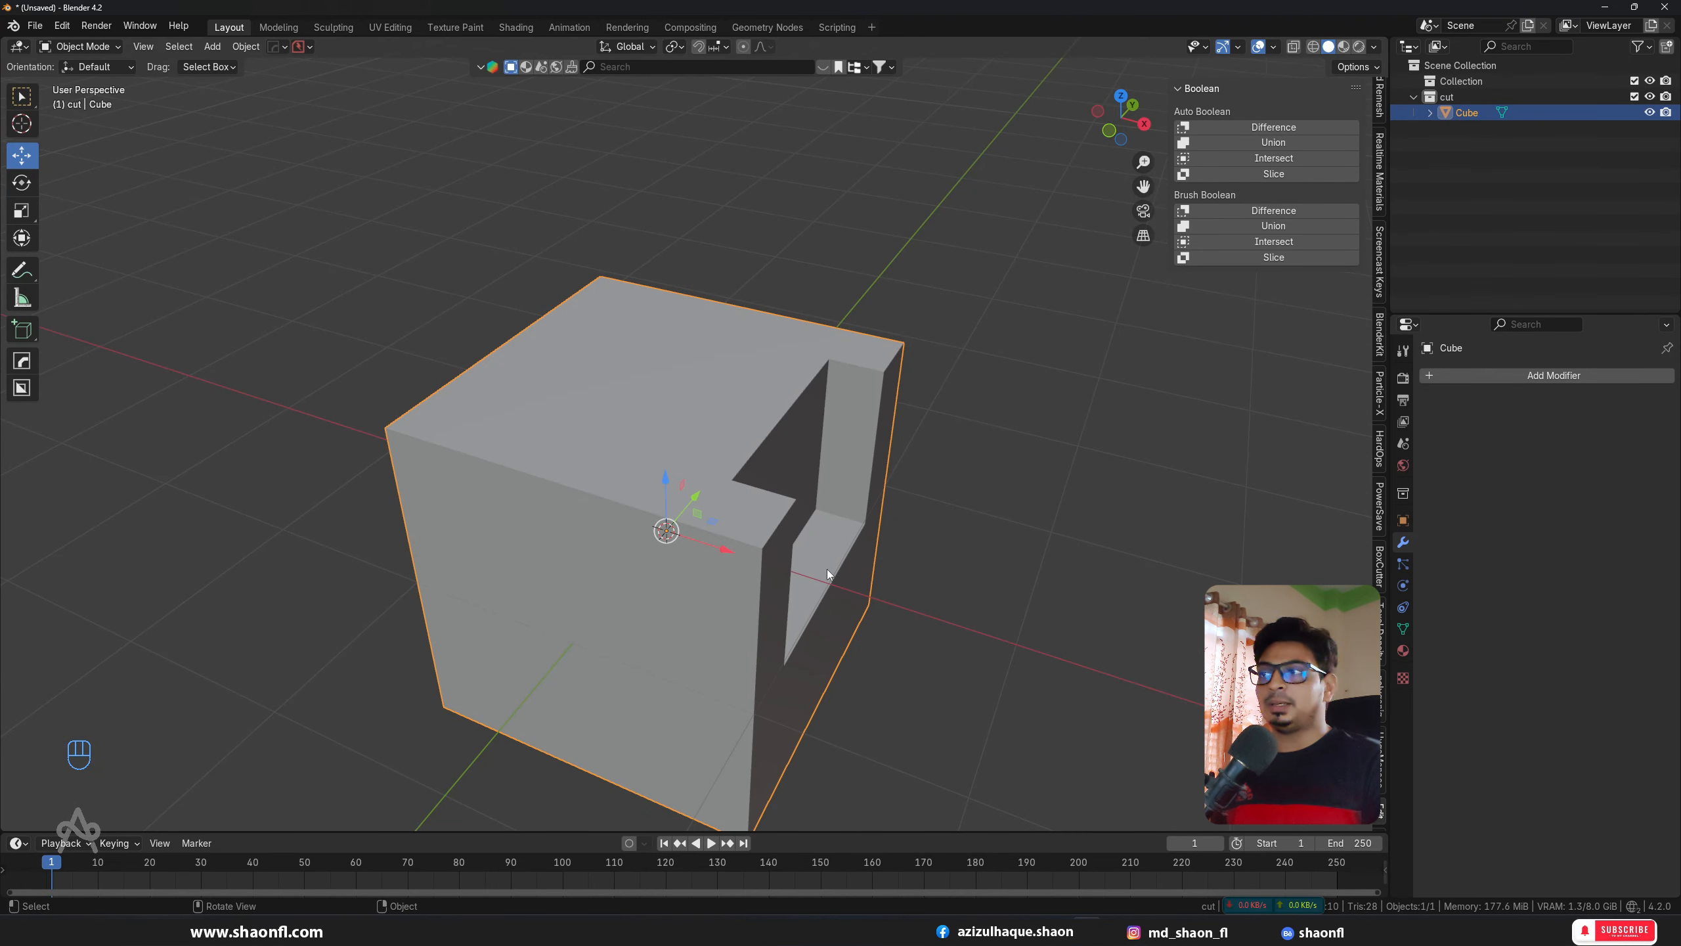
Step: Undo the Auto Boolean Difference cut and leave both cubes deselected
key("ctrl+z")
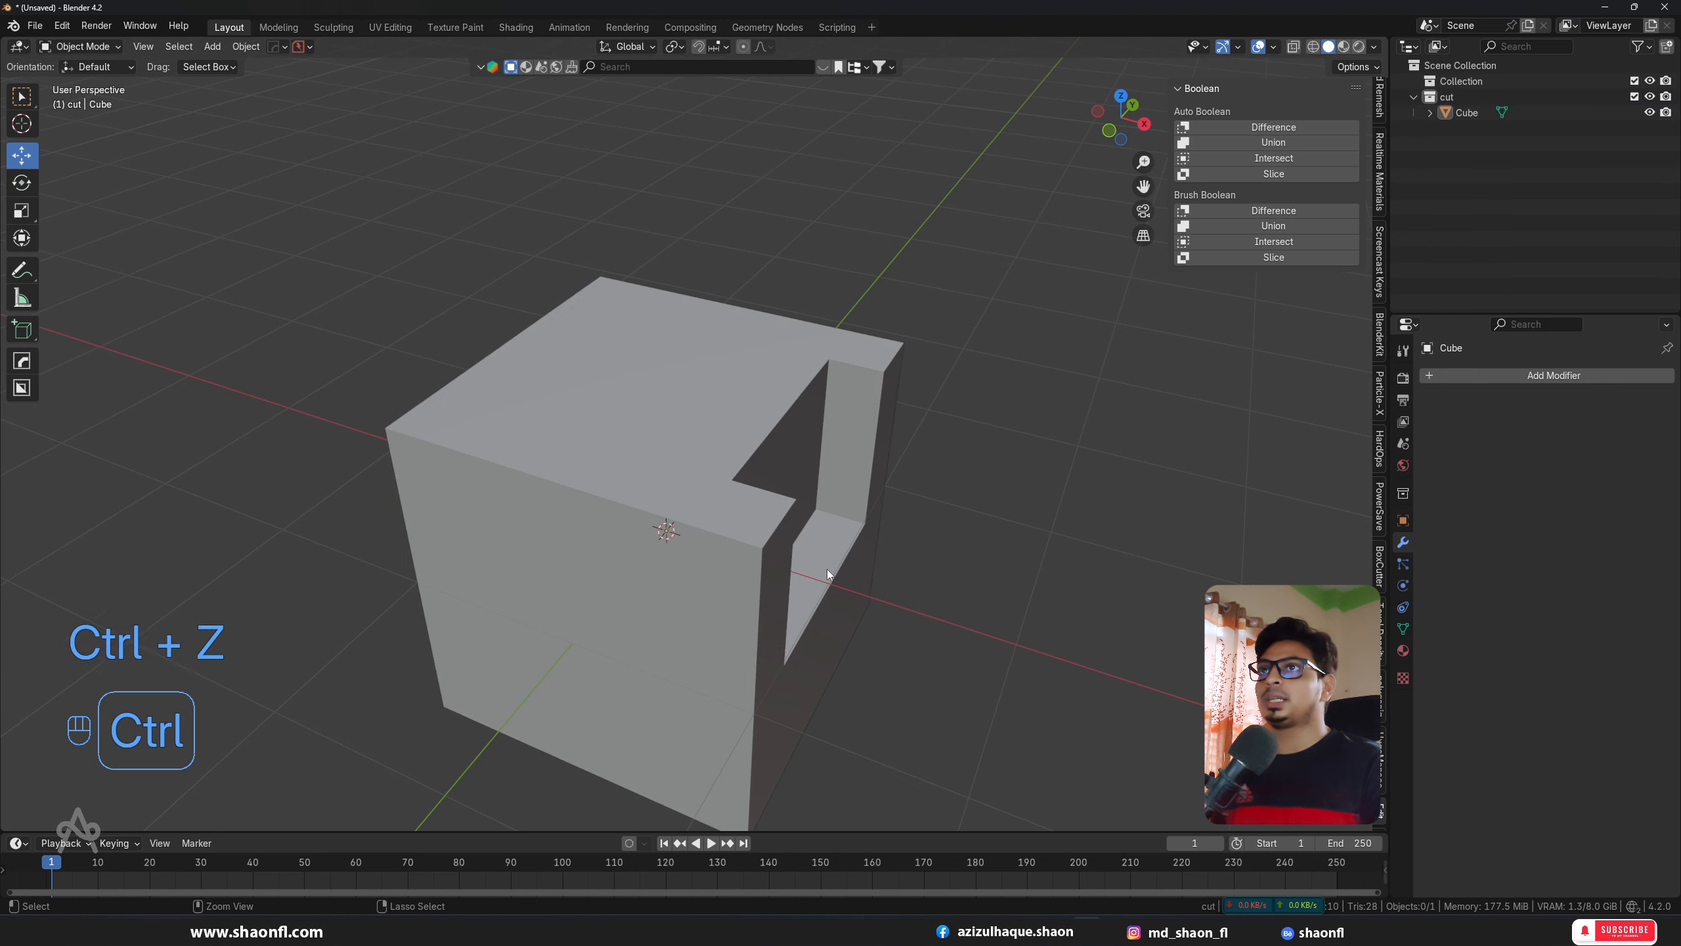
key("ctrl+z")
key("ctrl+z")
left_click(1056, 407)
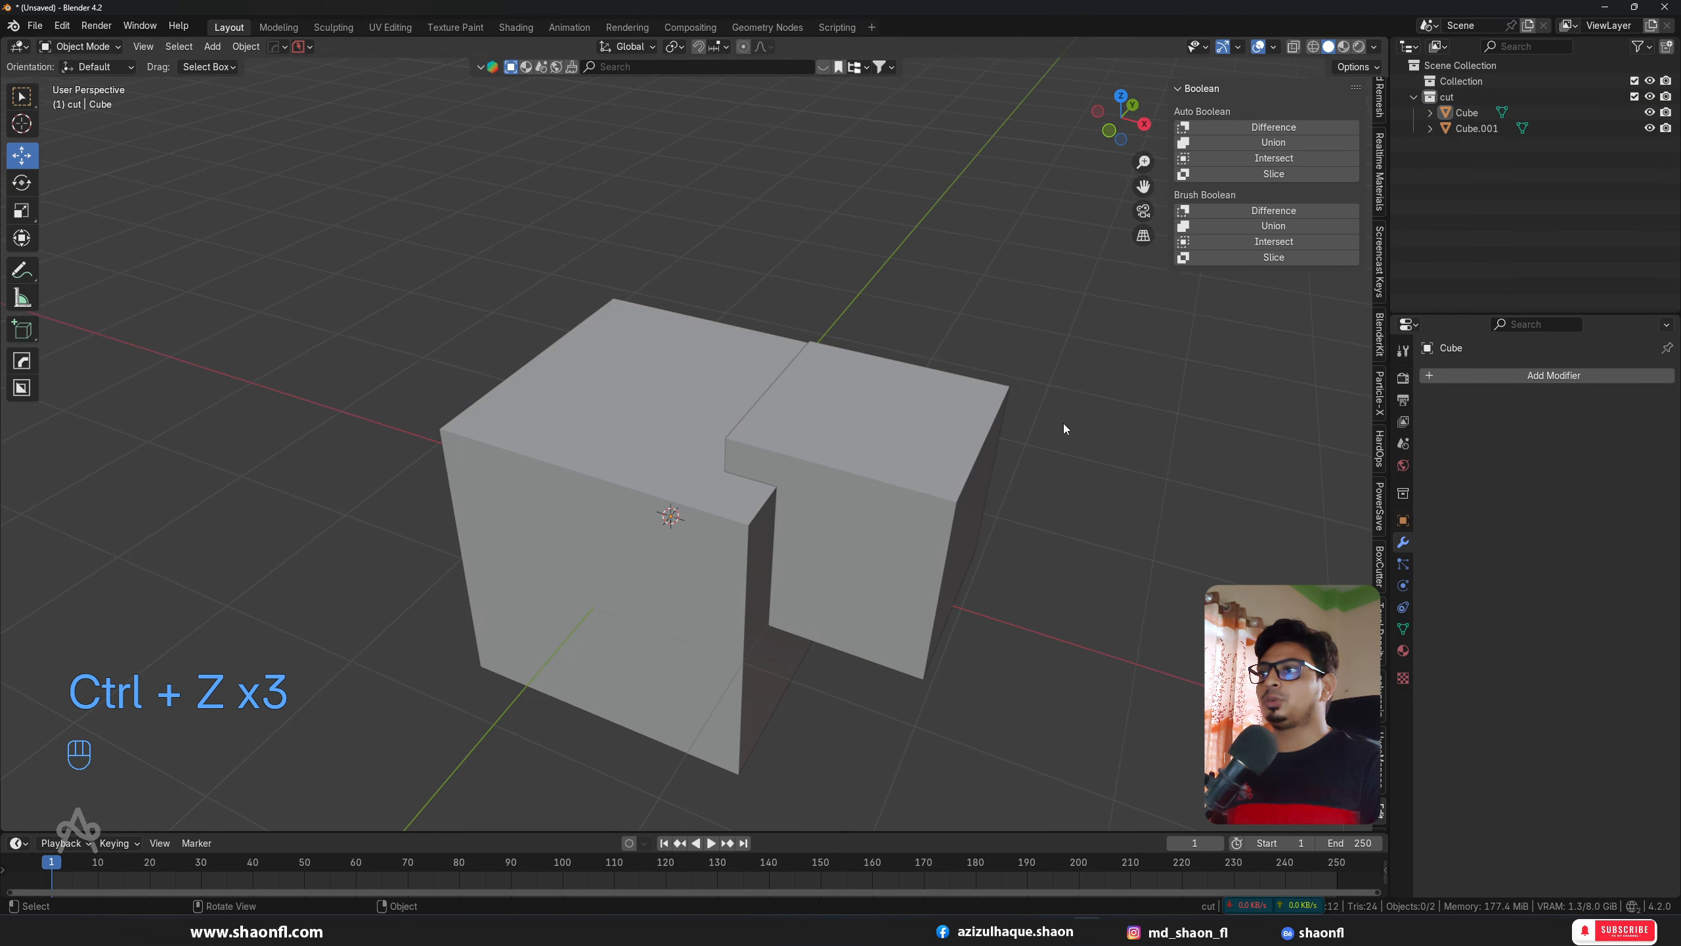
Step: Select the small cube followed by the large one, join them with Auto Boolean Union and test moving the merged object
left_click(831, 476, "shift")
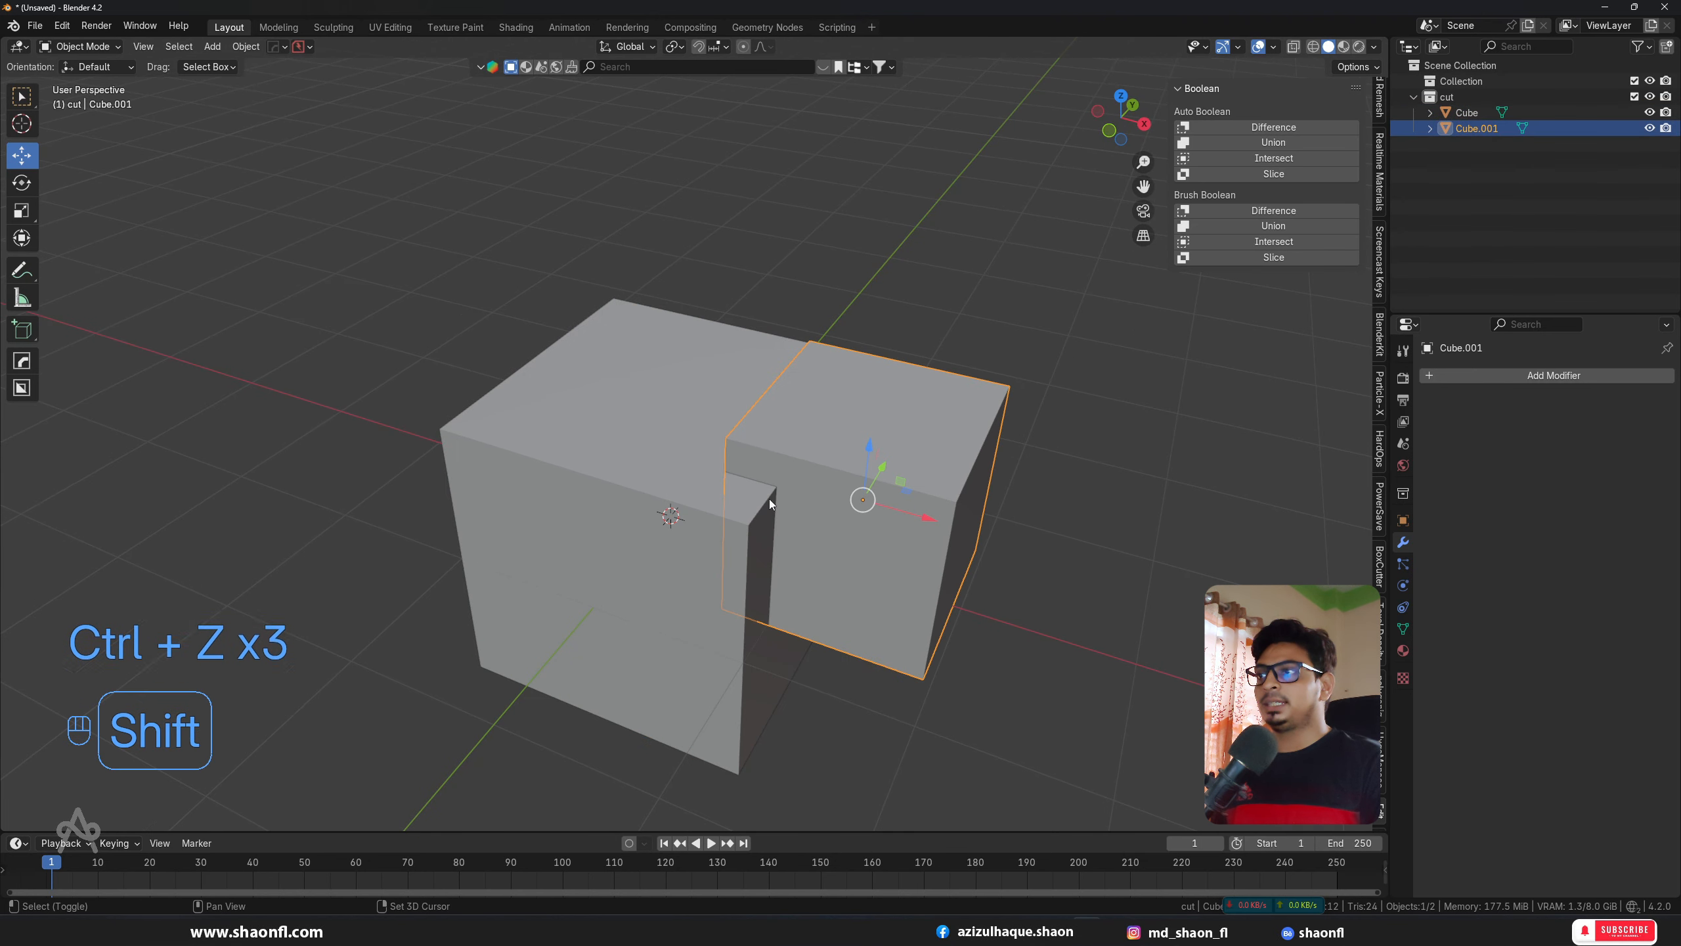
left_click(728, 501, "shift")
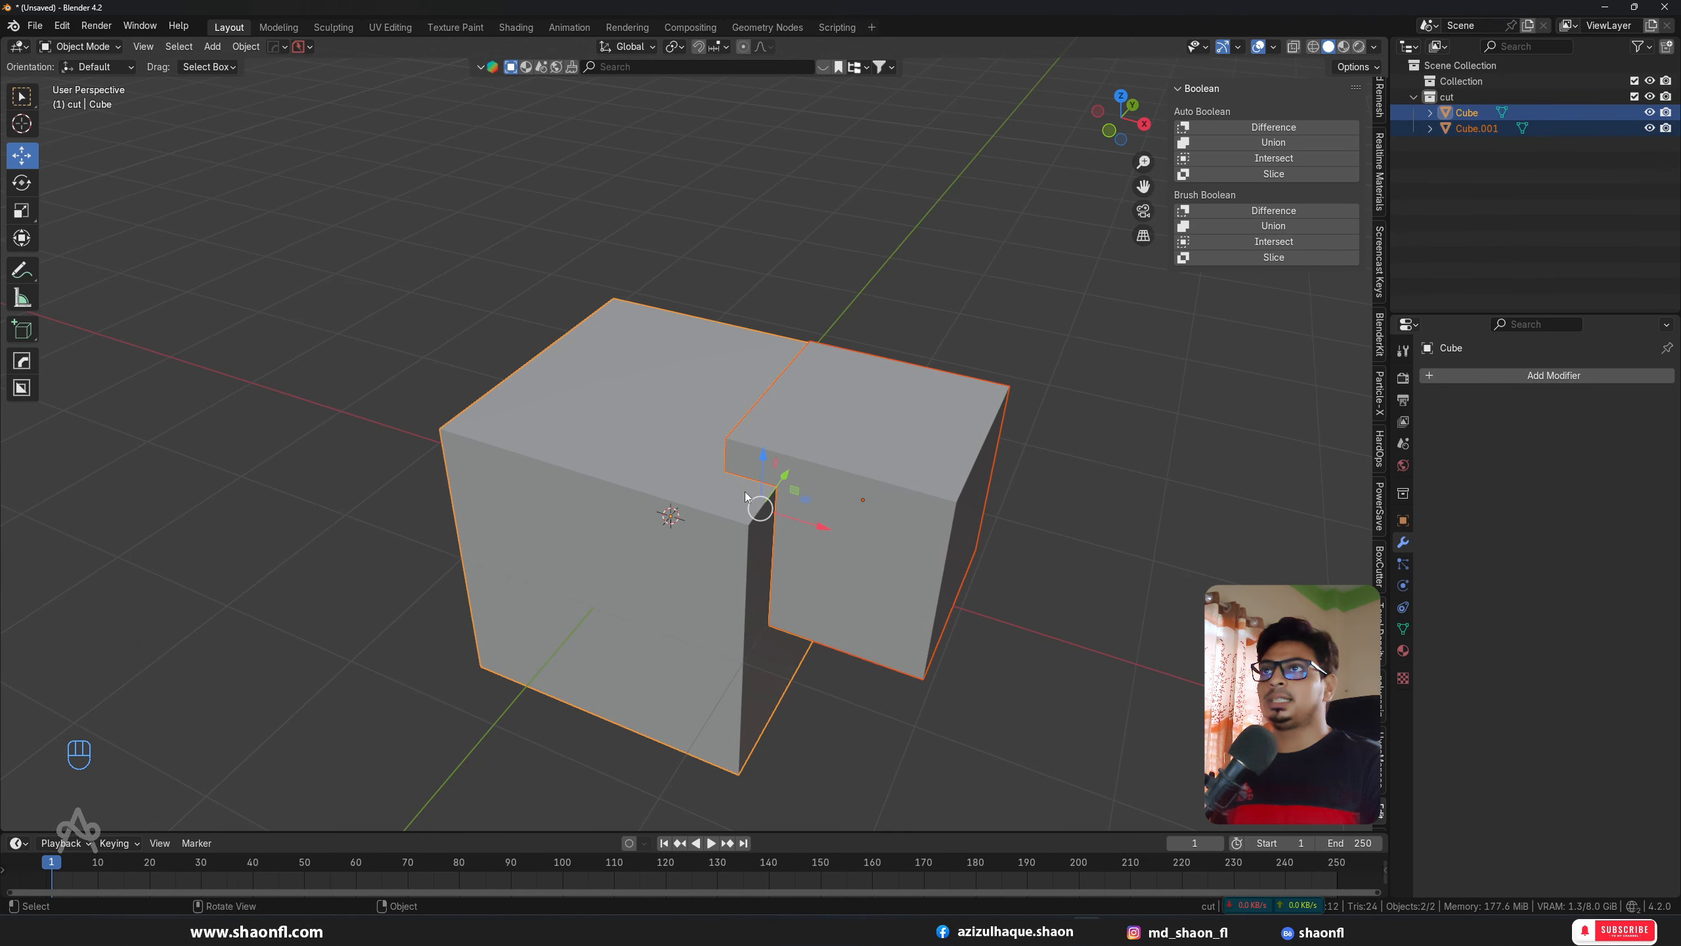
left_click(1273, 142)
left_click_drag(1056, 239, 867, 471, "alt")
key("g")
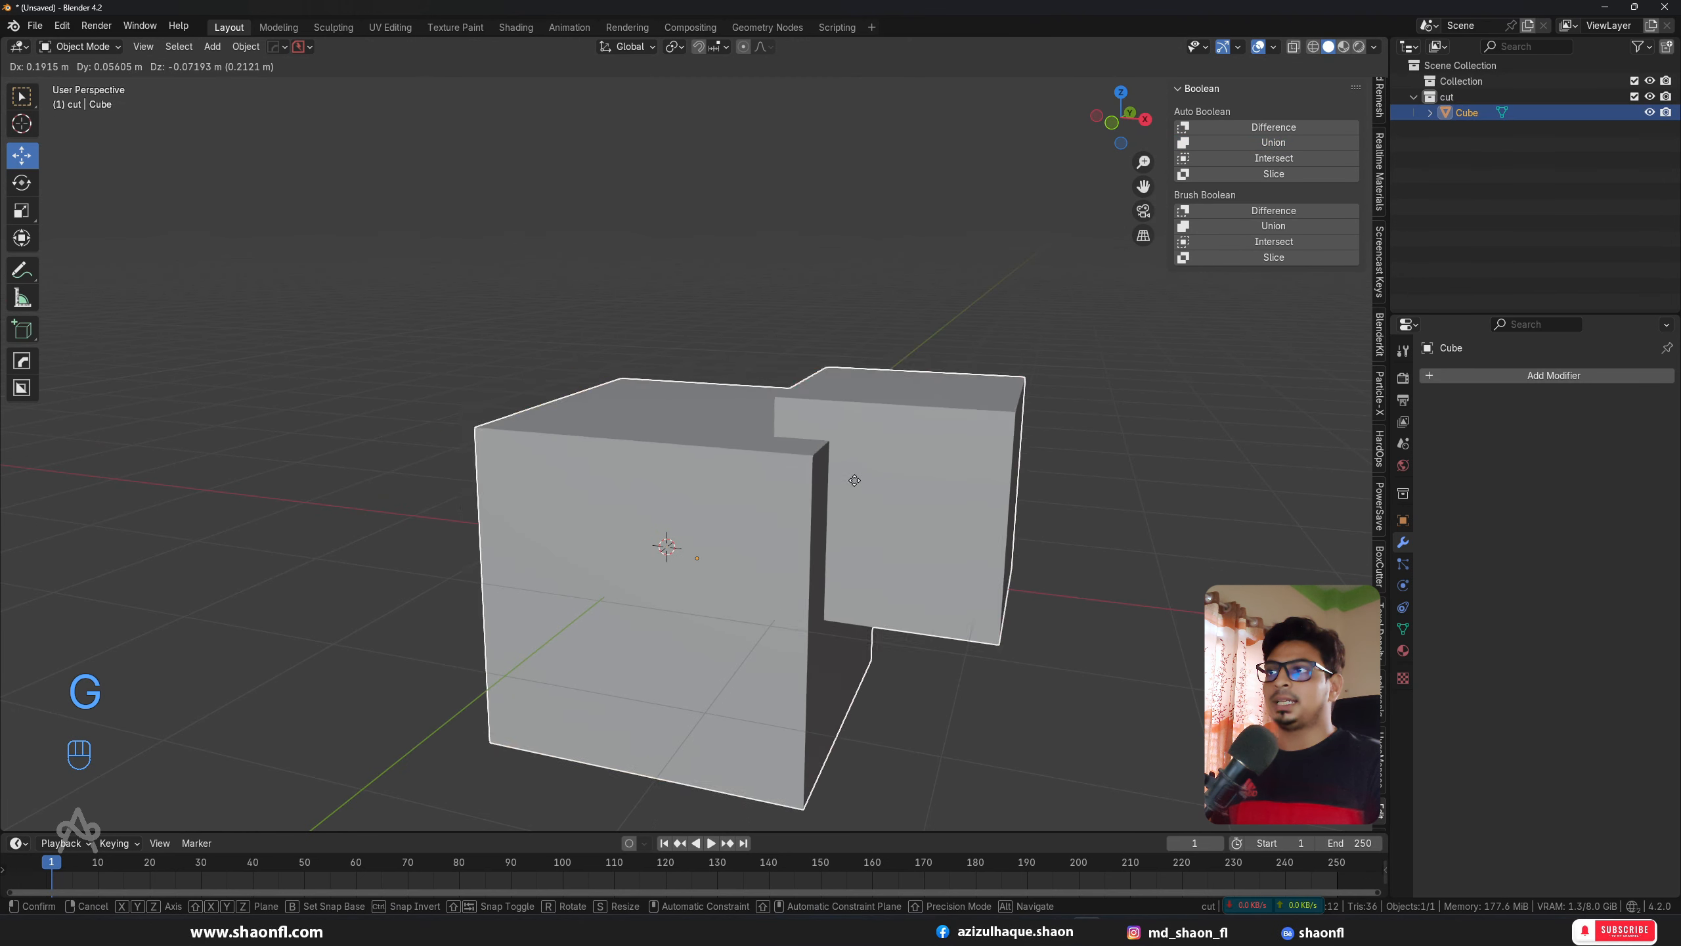
right_click(838, 482)
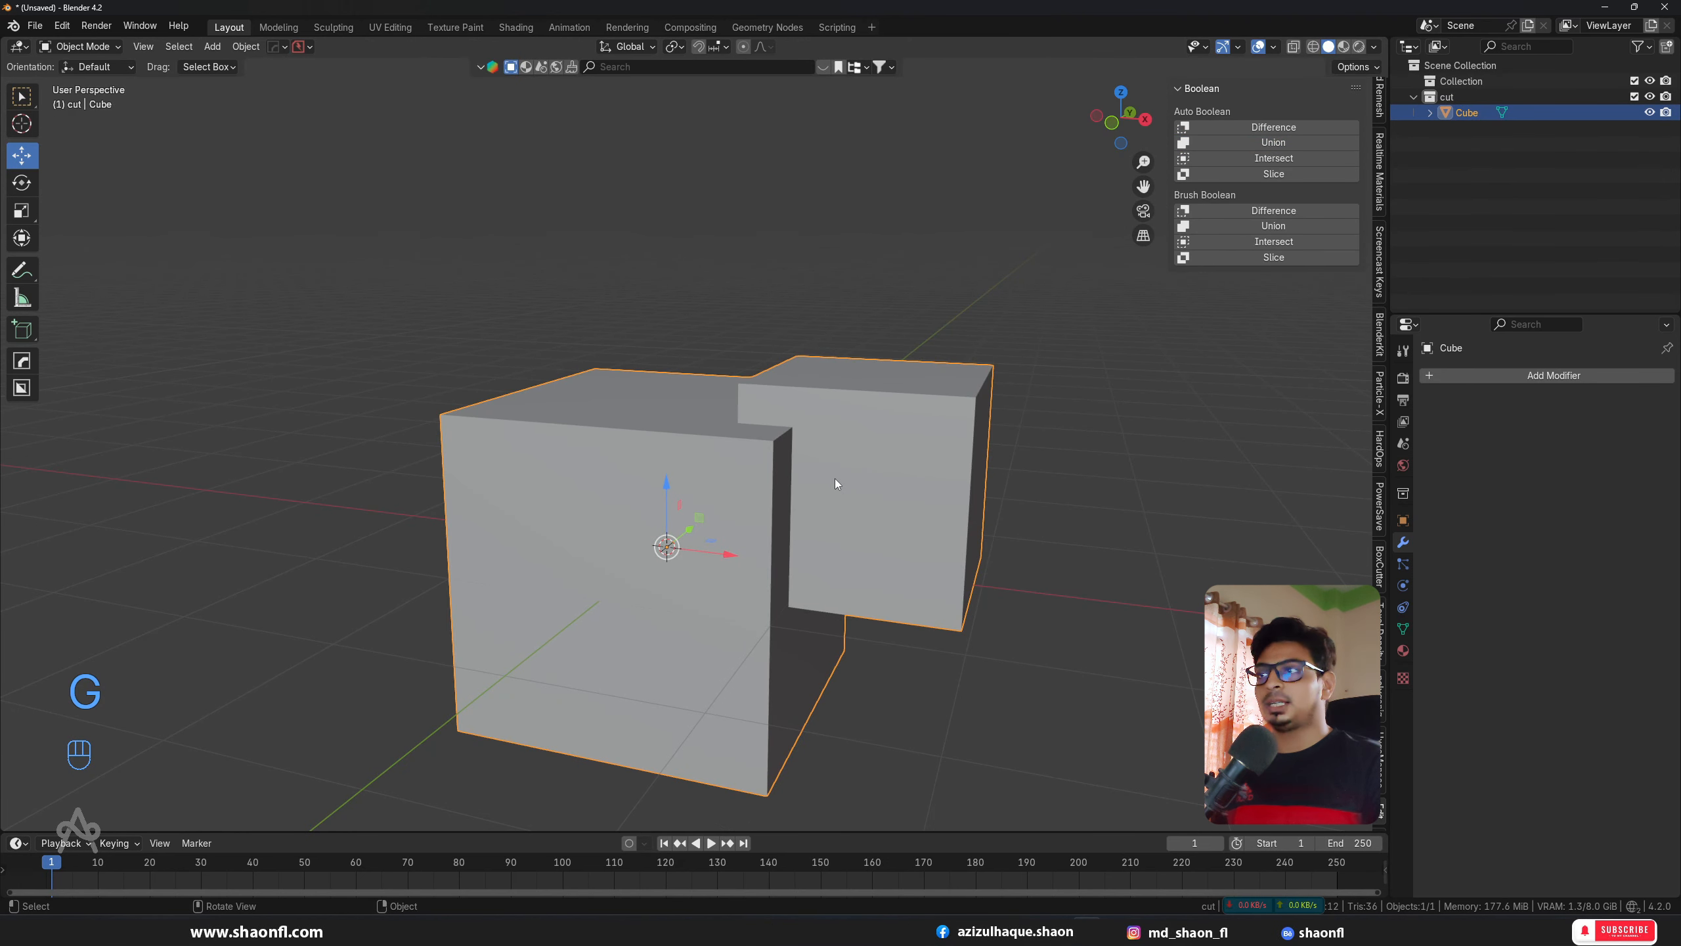
Step: Undo the Auto Boolean Union to get the two separate cubes back
key("ctrl+z")
key("ctrl+z")
key("ctrl+z")
key("ctrl+z")
left_click_drag(881, 386, 888, 417, "alt")
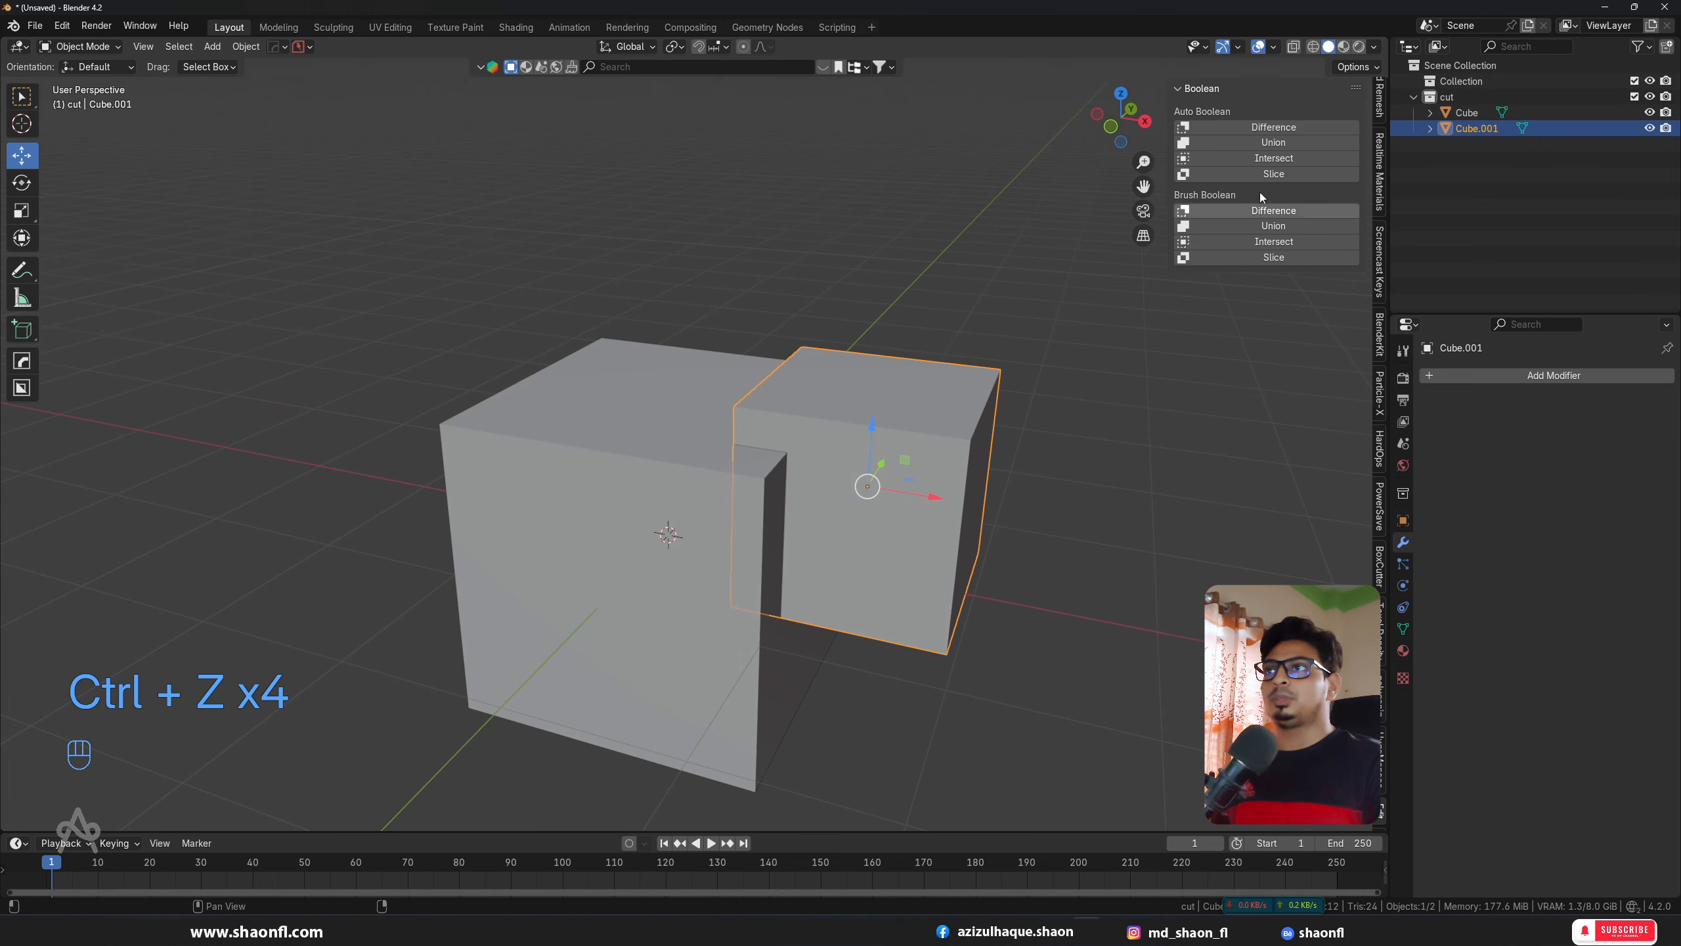
Step: Try Auto Boolean Intersect on the small and large cubes, inspect the overlapping piece and undo the operation
left_click(718, 517, "shift")
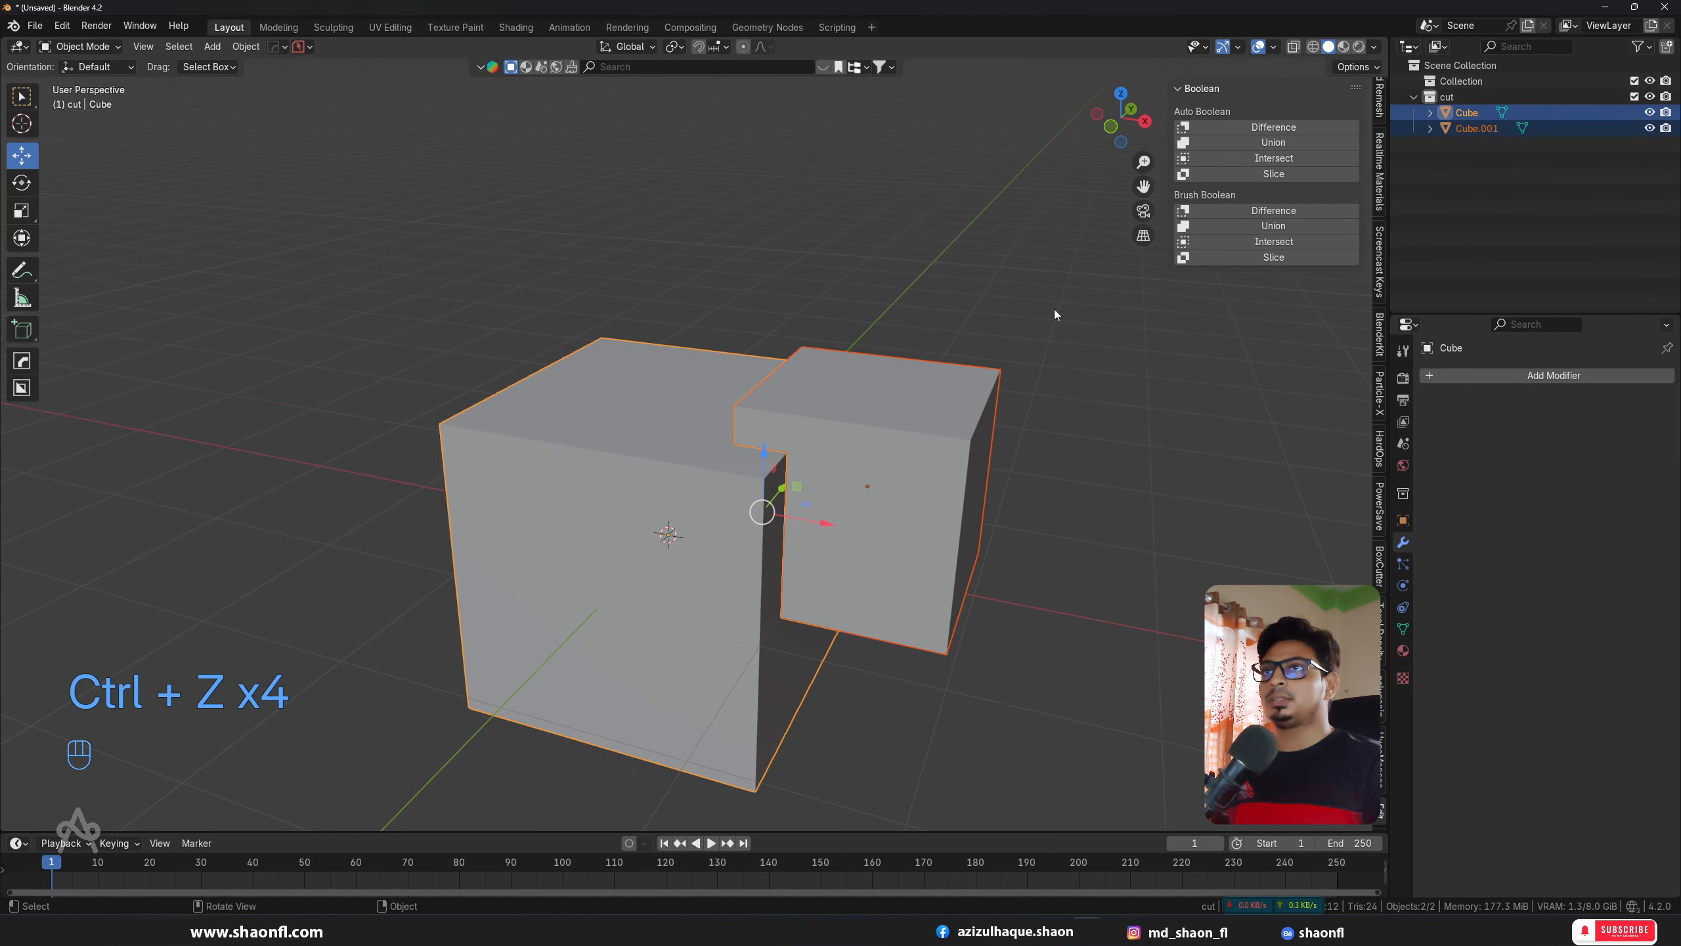
left_click(1261, 159)
left_click_drag(809, 427, 780, 389, "alt")
key("ctrl+z")
left_click(881, 339)
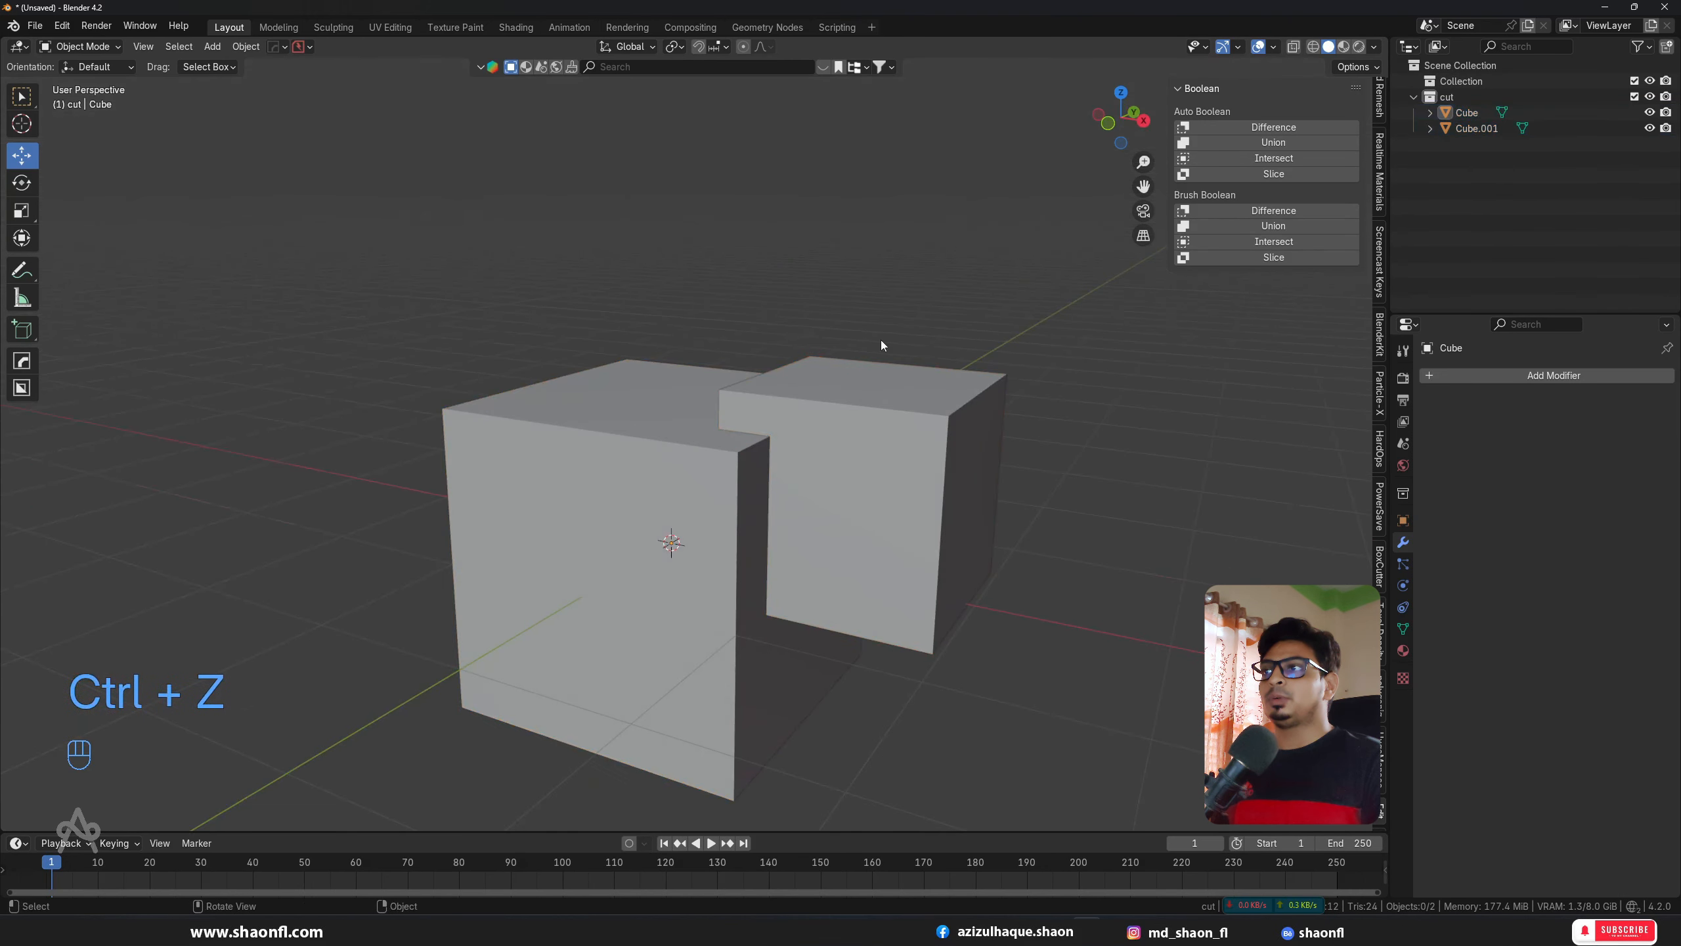
Step: Select the small cube followed by the large one and apply Auto Boolean Slice
left_click(918, 421)
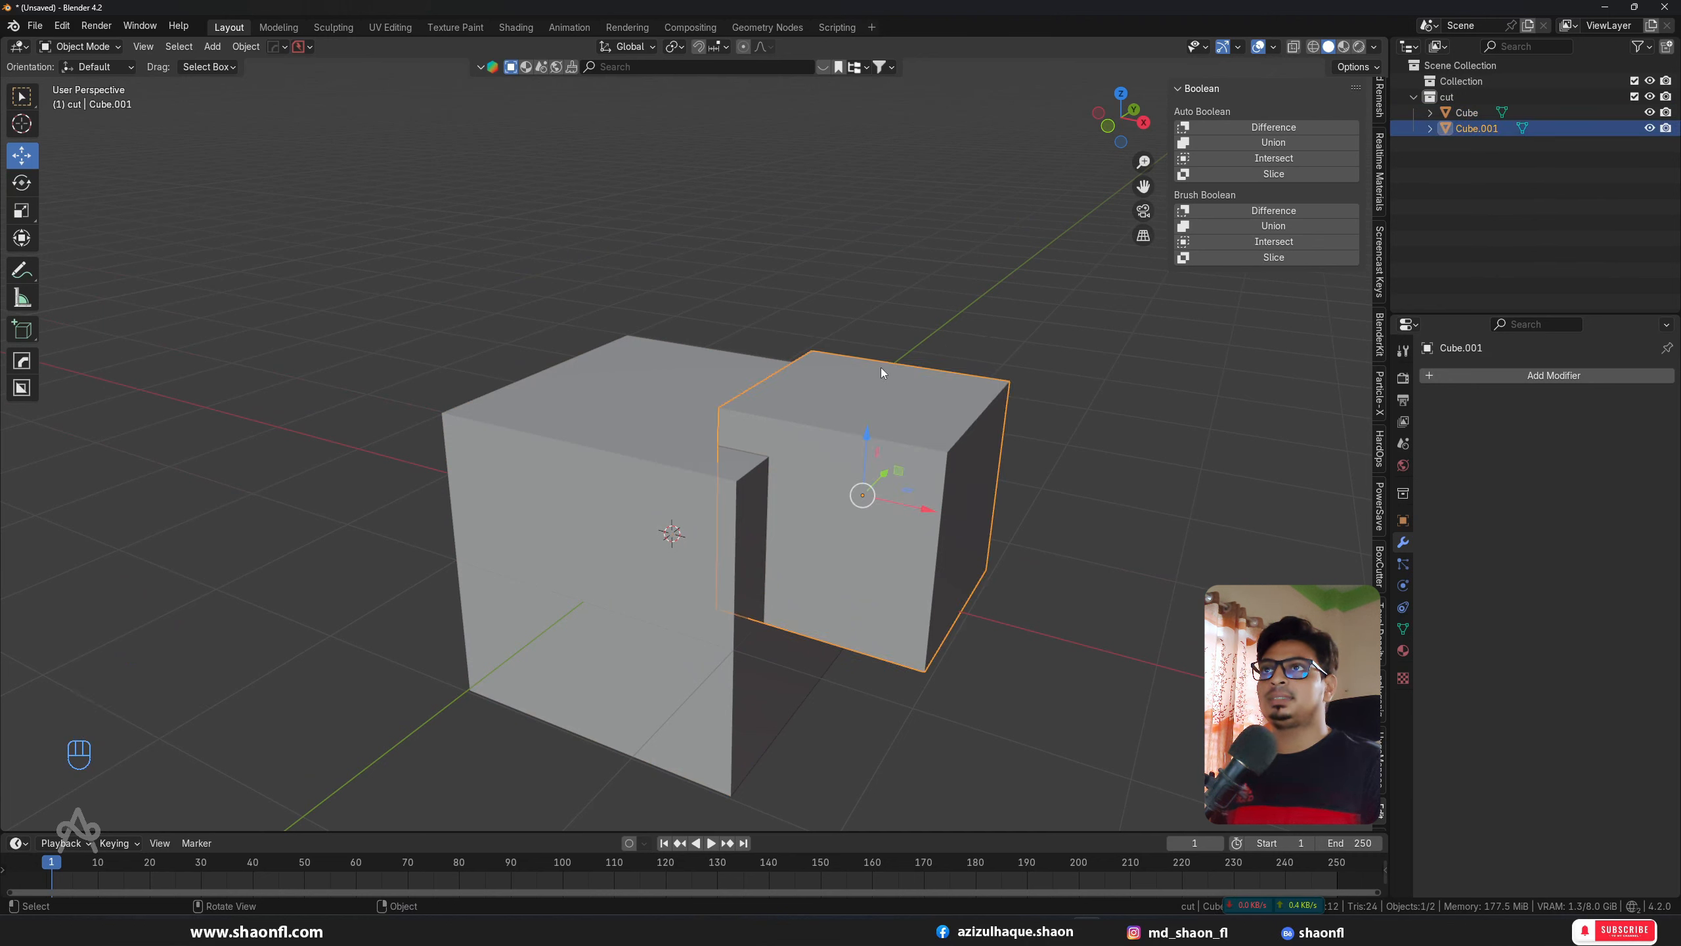
left_click(924, 330)
left_click(791, 473)
left_click(675, 520, "shift")
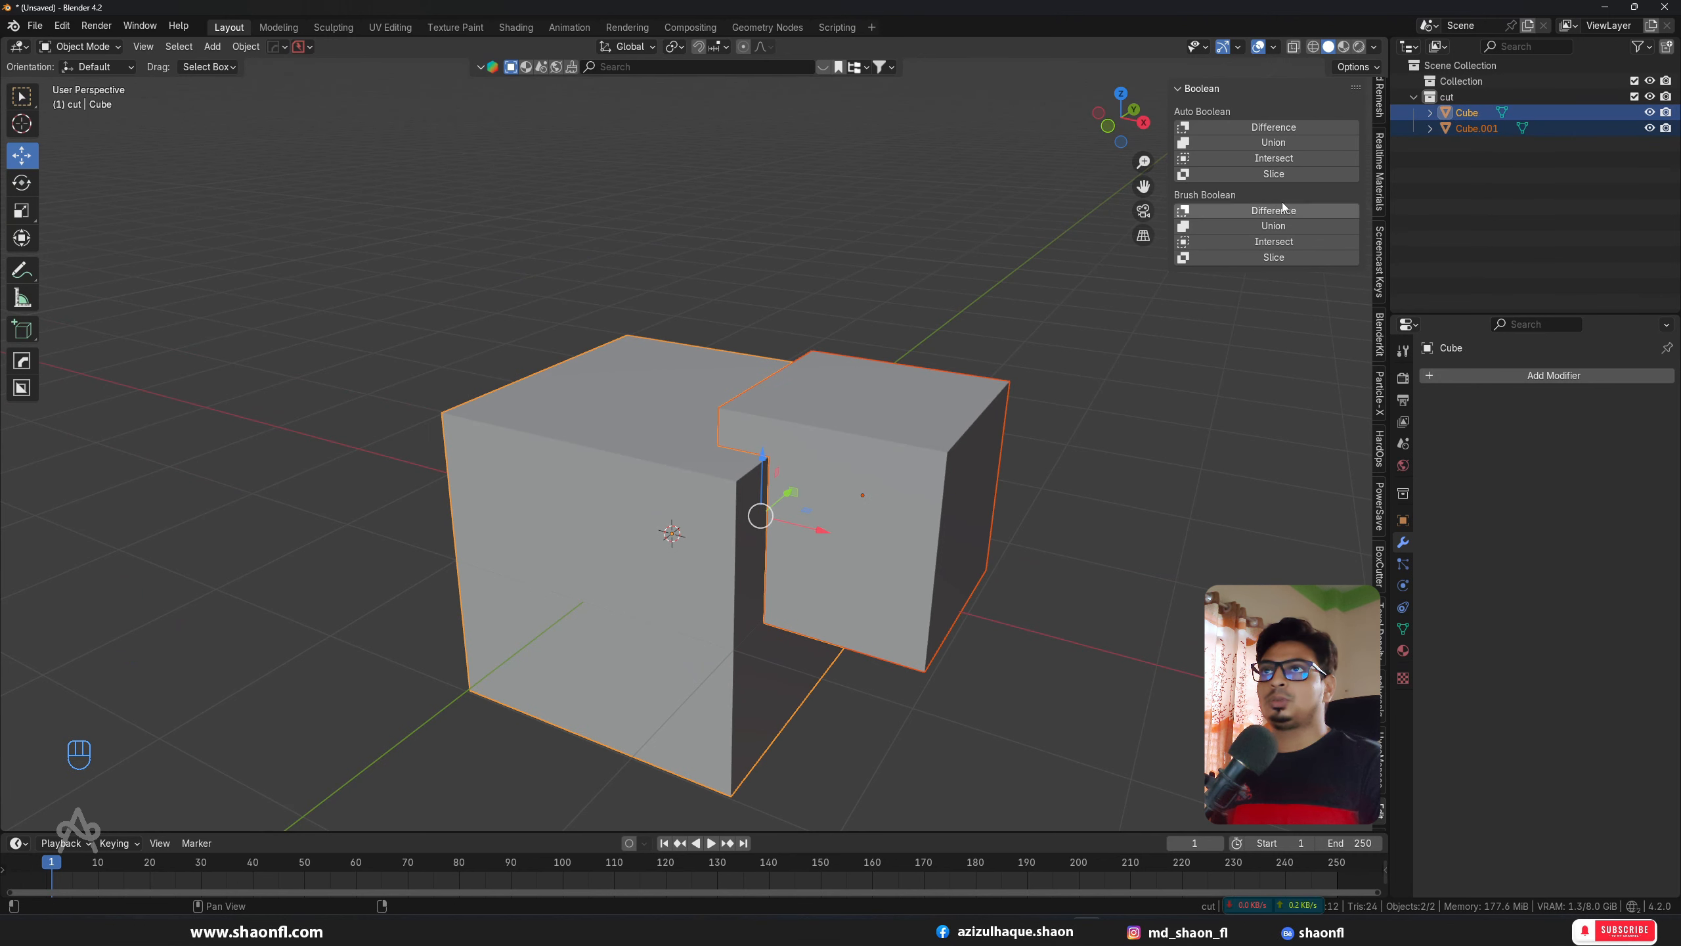
left_click(1282, 175)
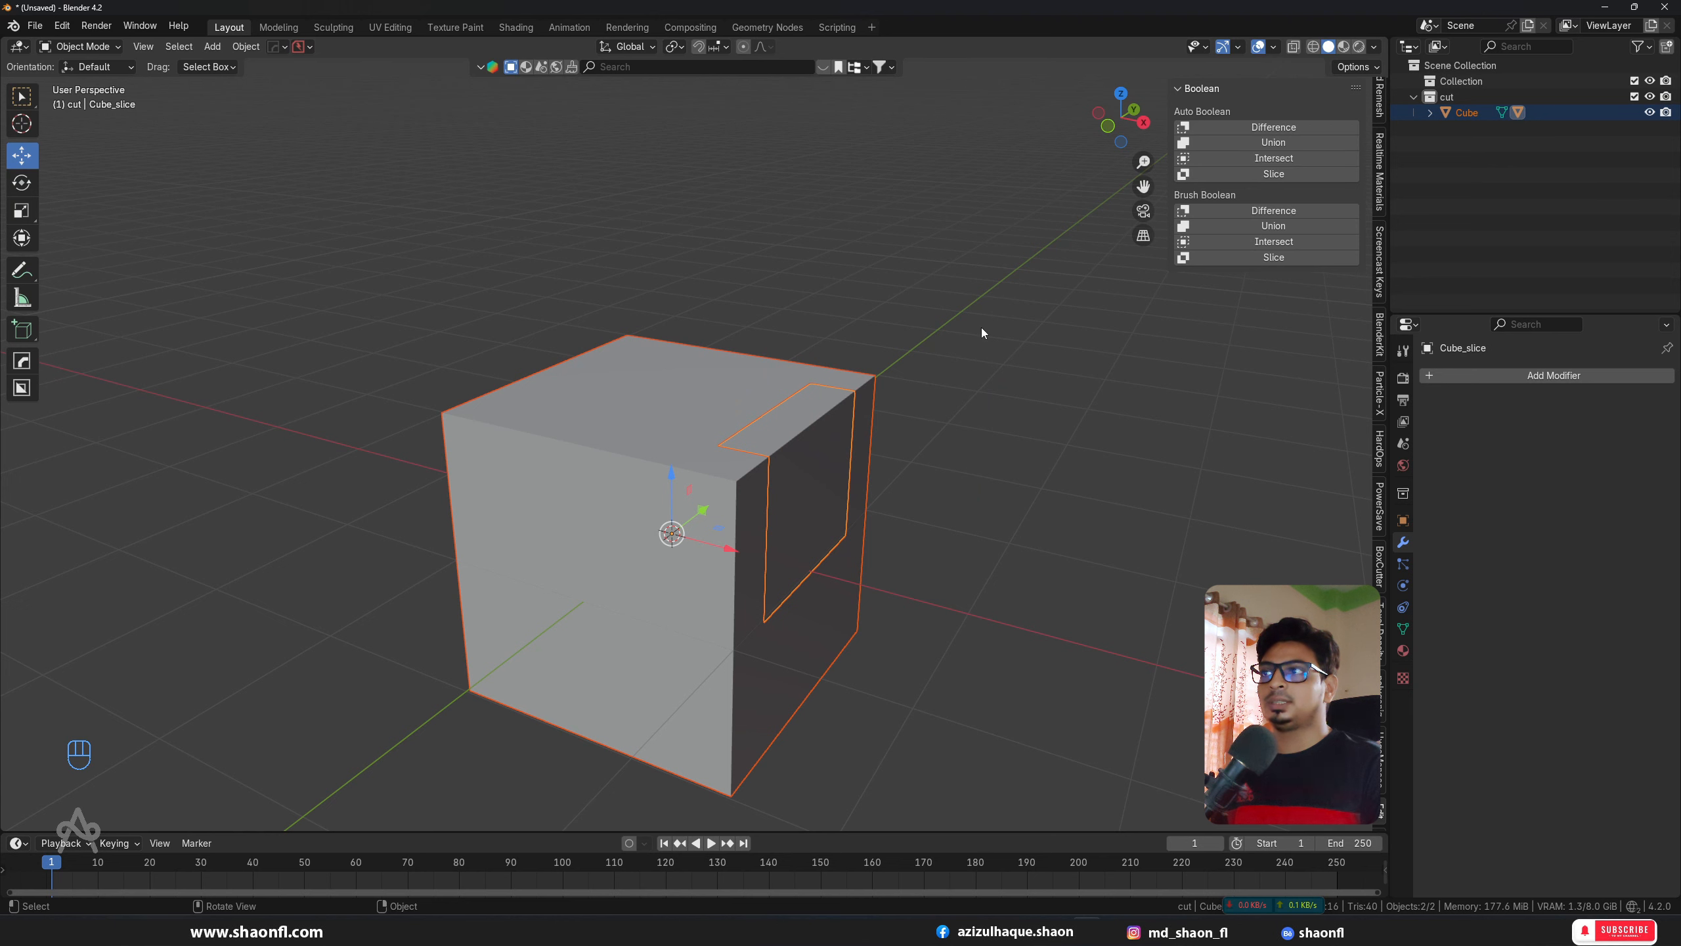
Step: Select the sliced piece and the notched cube in turn and move them apart to inspect the slice
left_click(914, 410)
left_click(758, 421)
left_click_drag(843, 524, 914, 507, "alt")
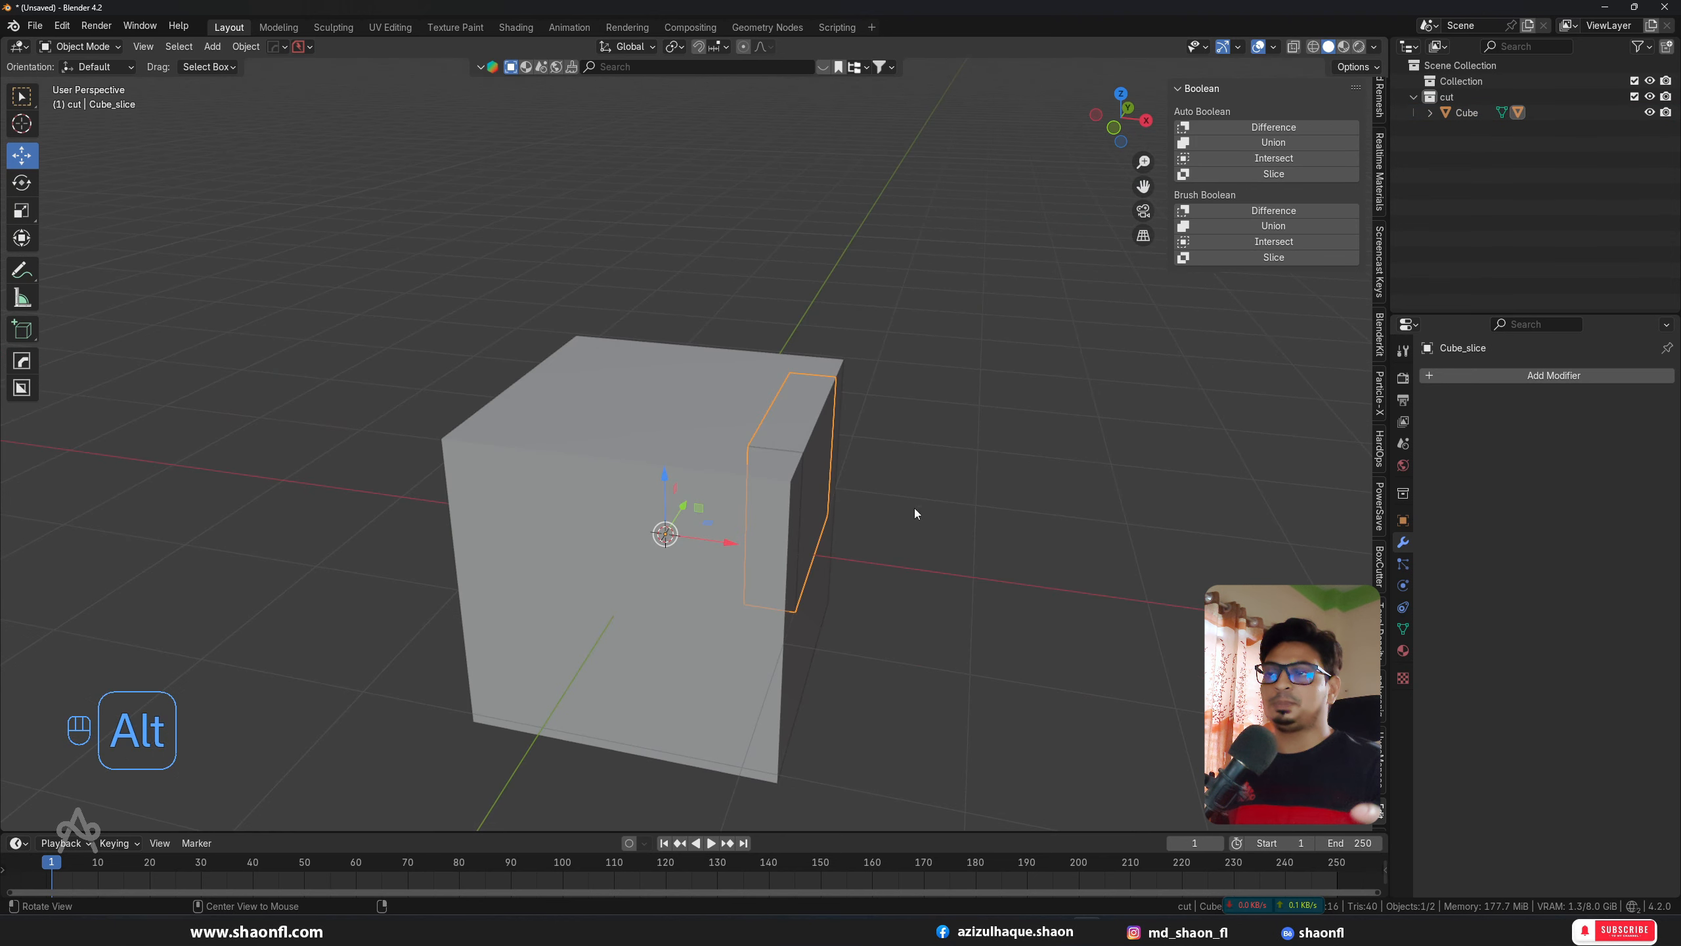
key("g")
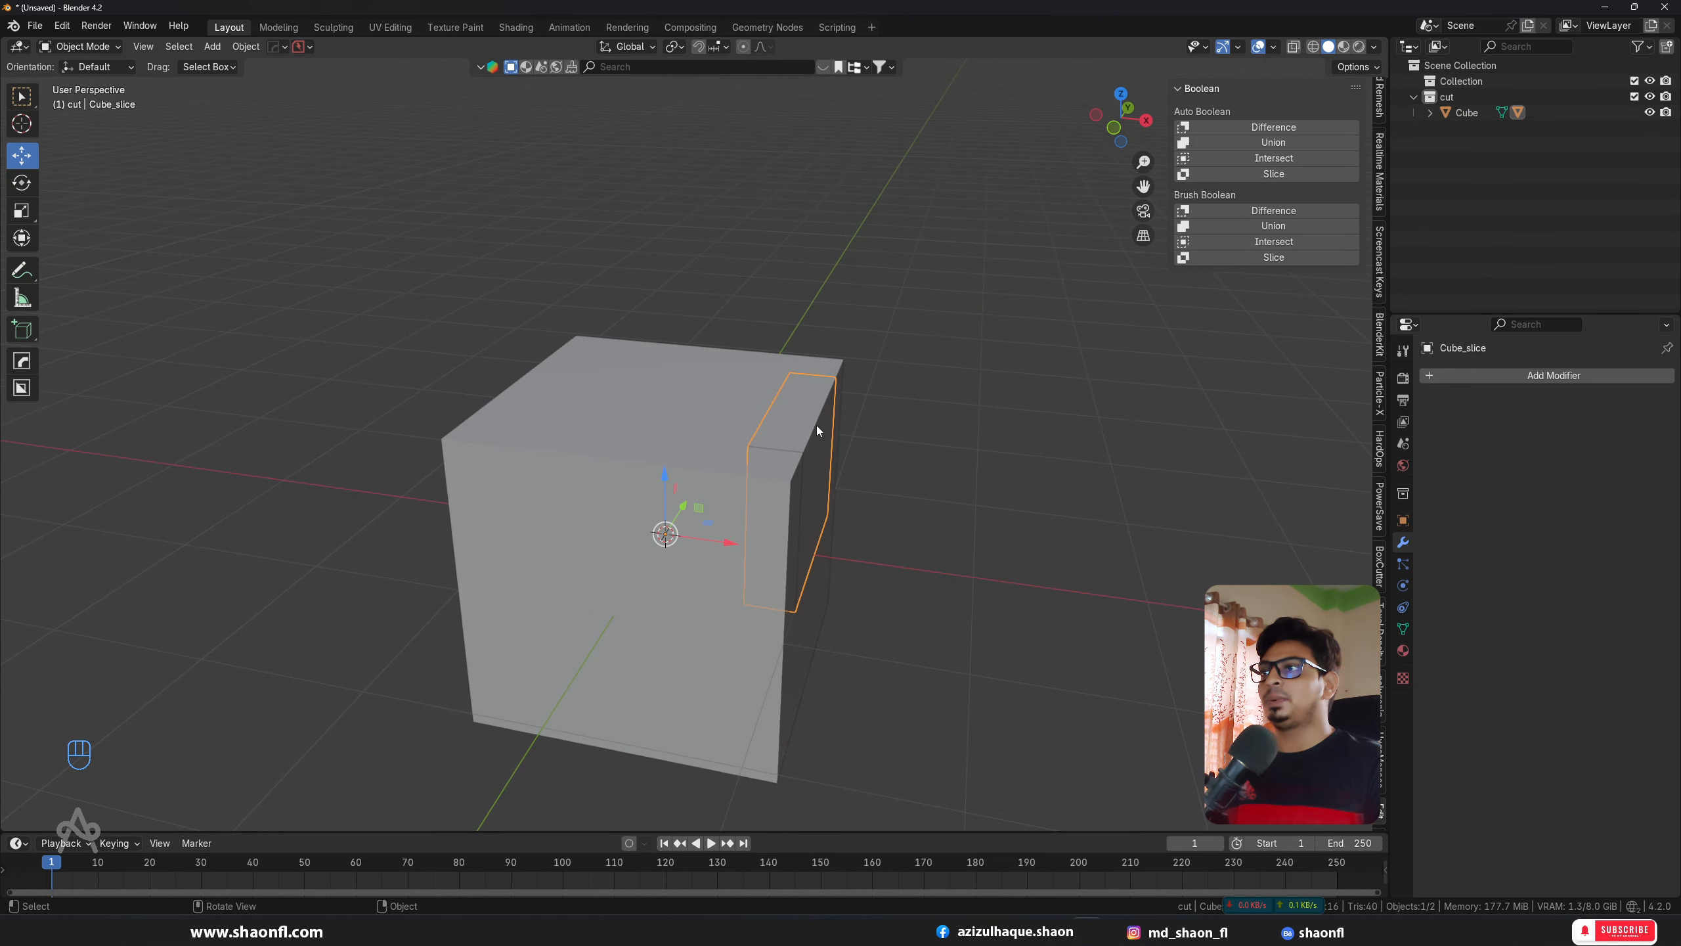
left_click(716, 508)
left_click(716, 508)
key("g")
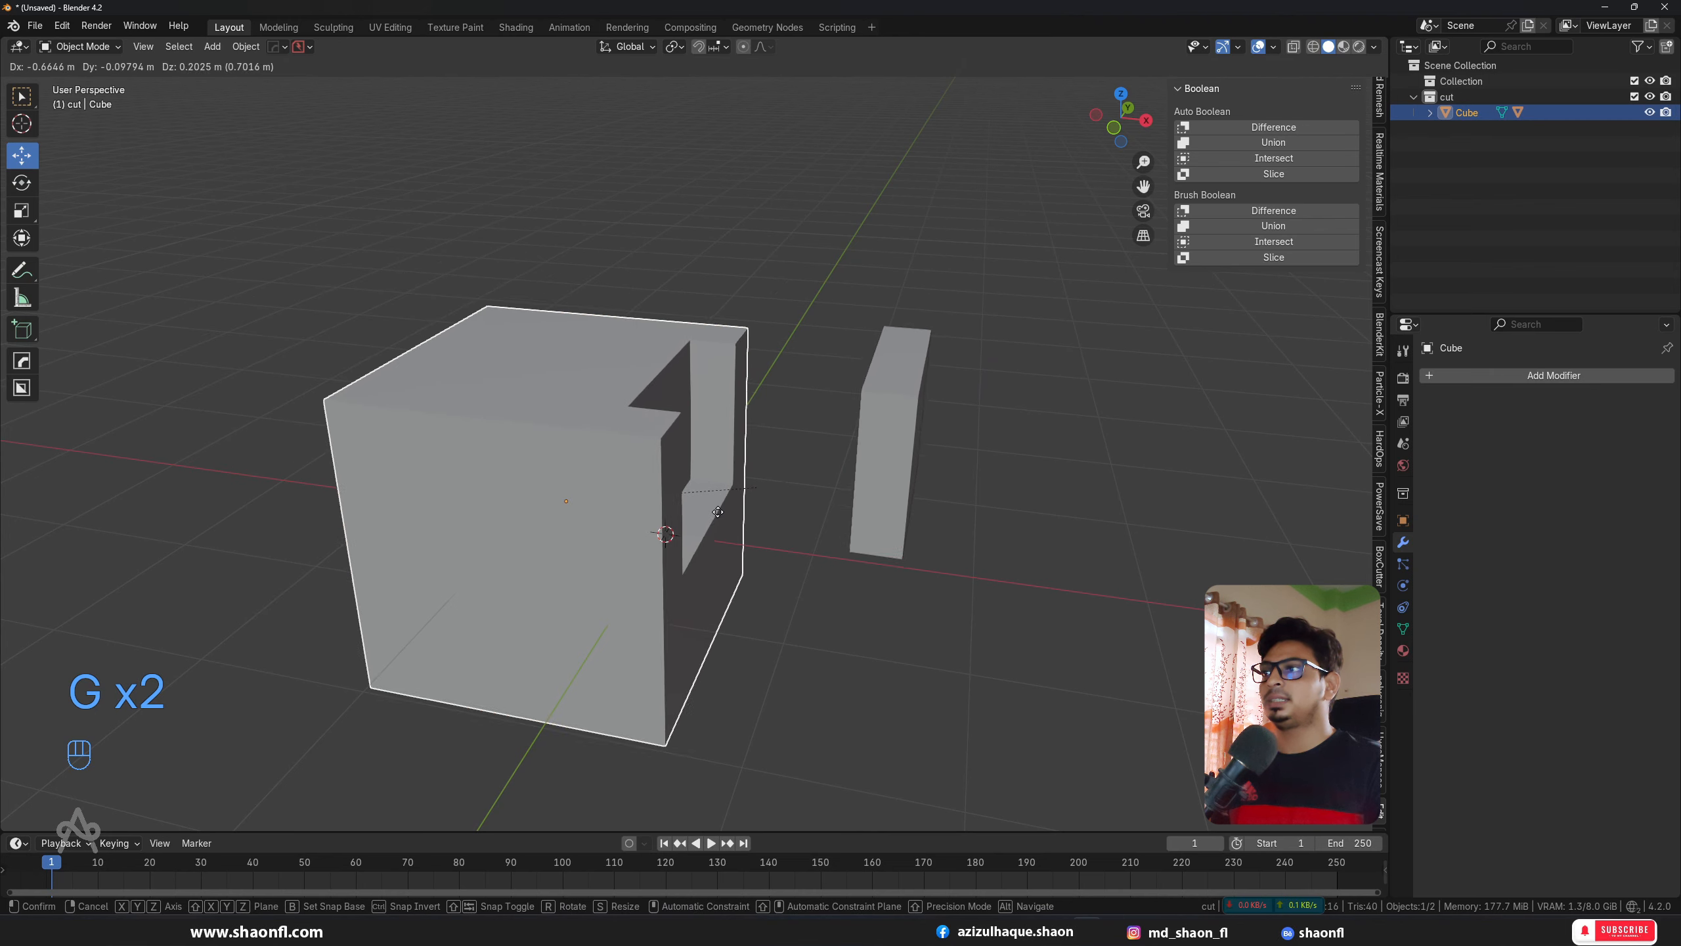
left_click(775, 532)
mouse_move(775, 531)
left_mouse_down("alt")
mouse_move(728, 504)
mouse_move(754, 539)
left_mouse_up("alt")
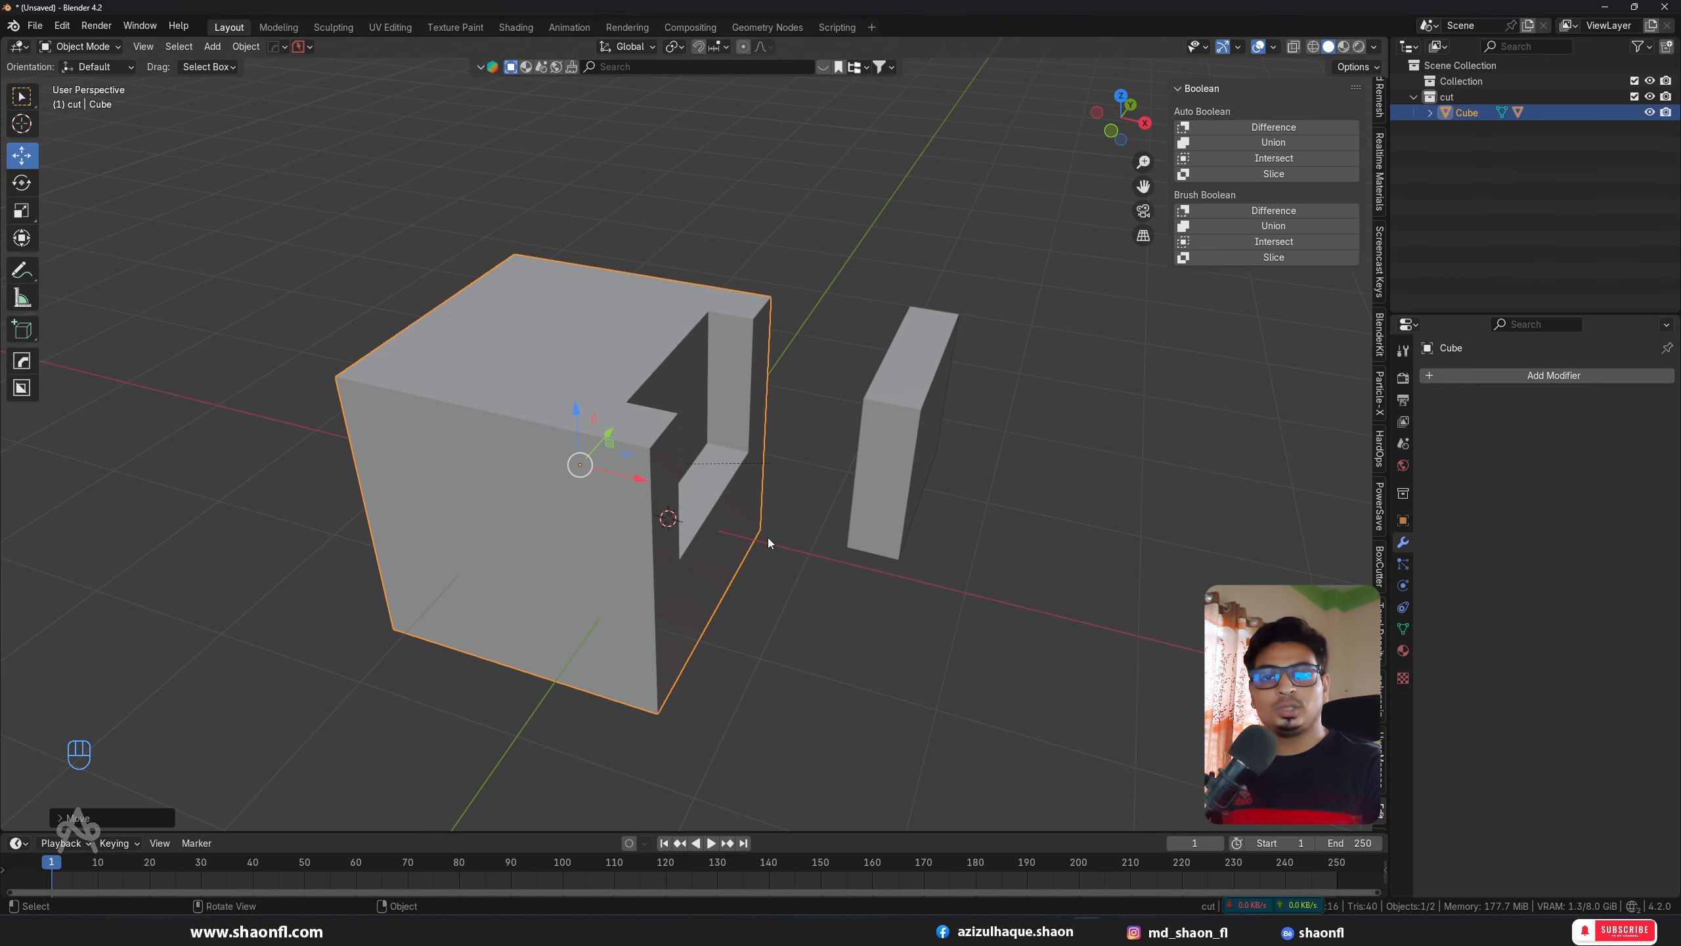
Step: Undo the separating moves and the Auto Boolean Slice
key("ctrl+z")
key("ctrl+z")
key("ctrl+z")
key("ctrl+z")
key("ctrl+z")
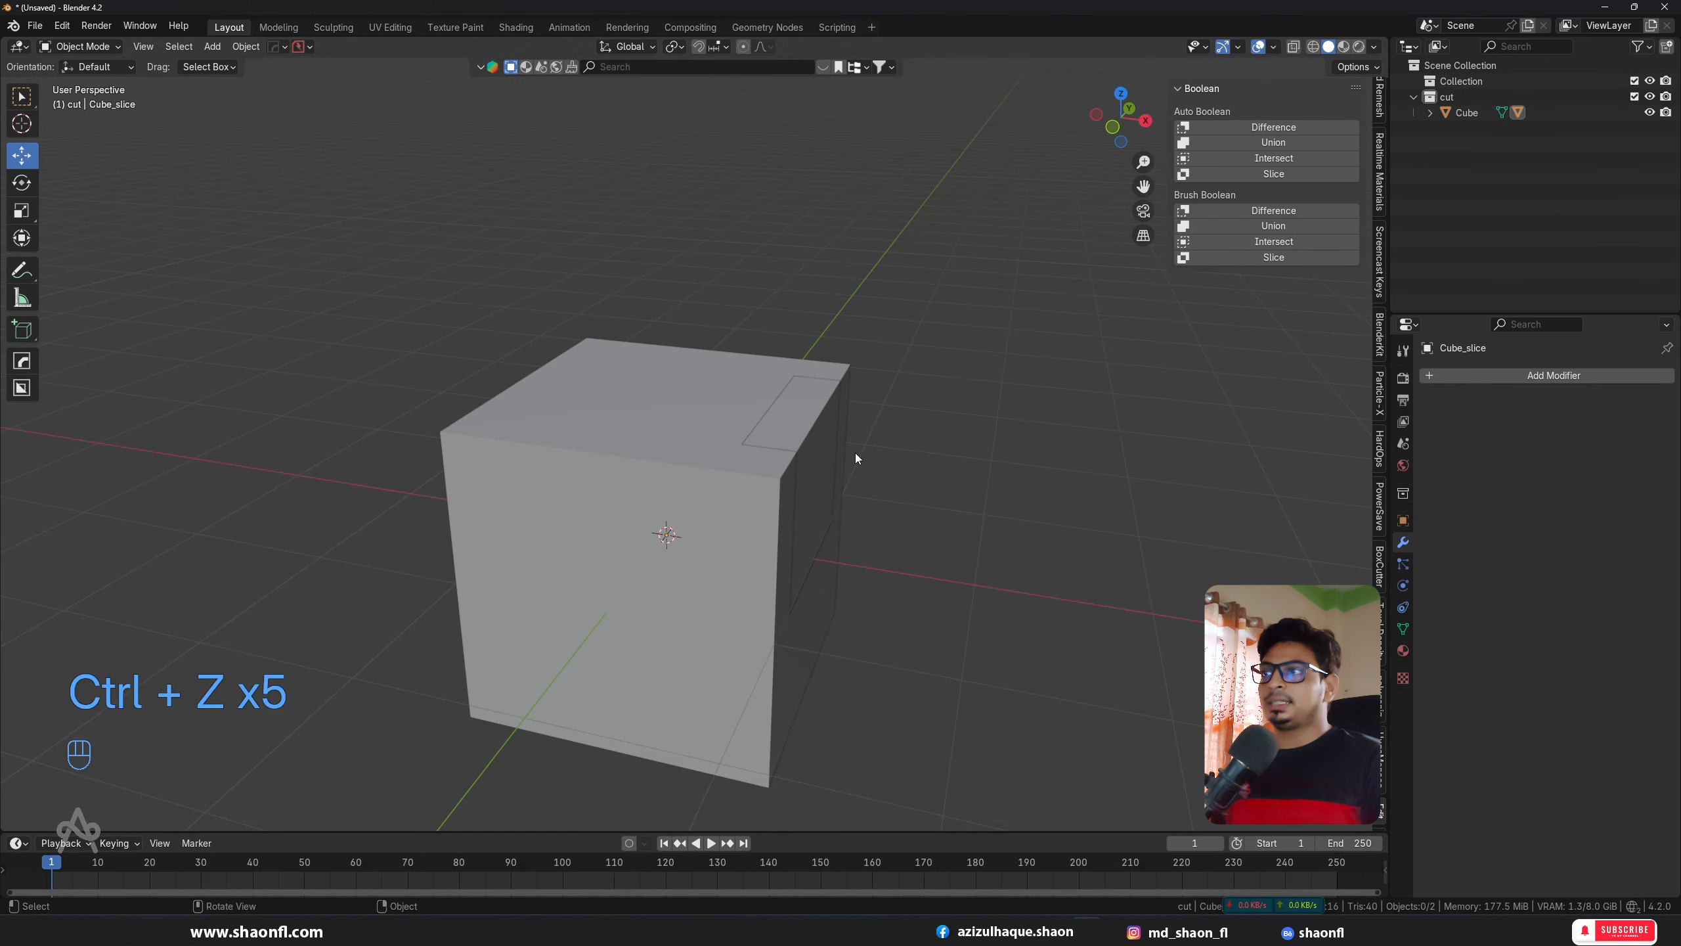
left_click(820, 434)
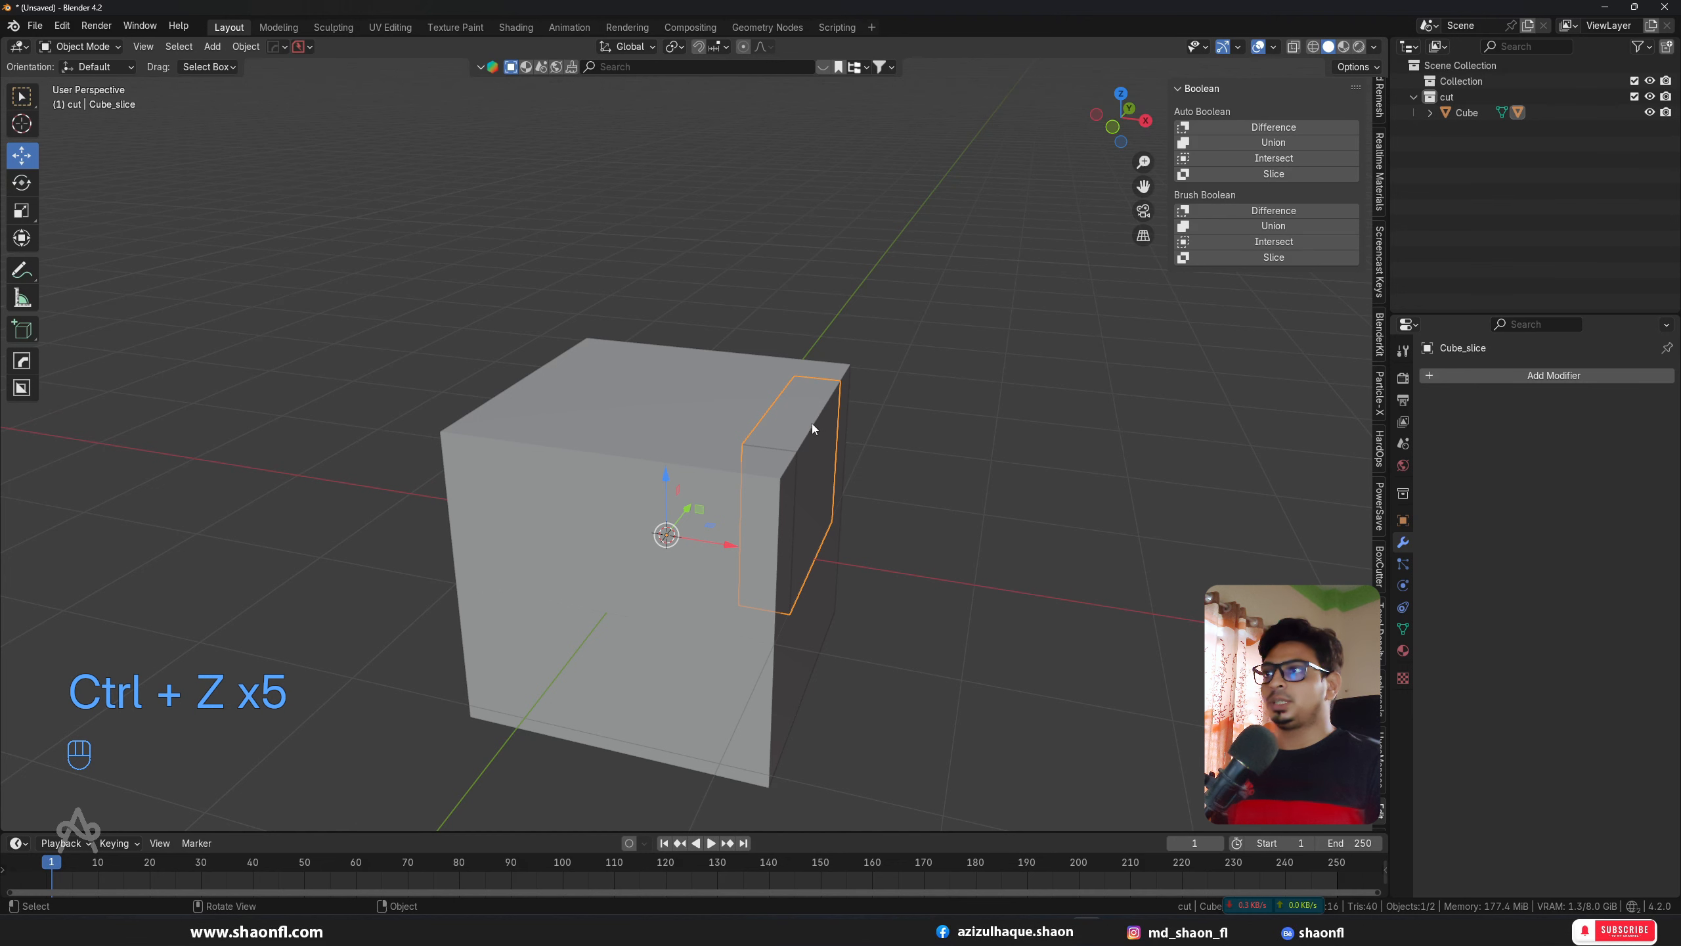
key("ctrl+z")
key("ctrl+z")
key("ctrl+z")
Step: Delete all the objects in the scene and add a new cube
key("a")
key("x")
left_click(828, 417)
key("shift+a")
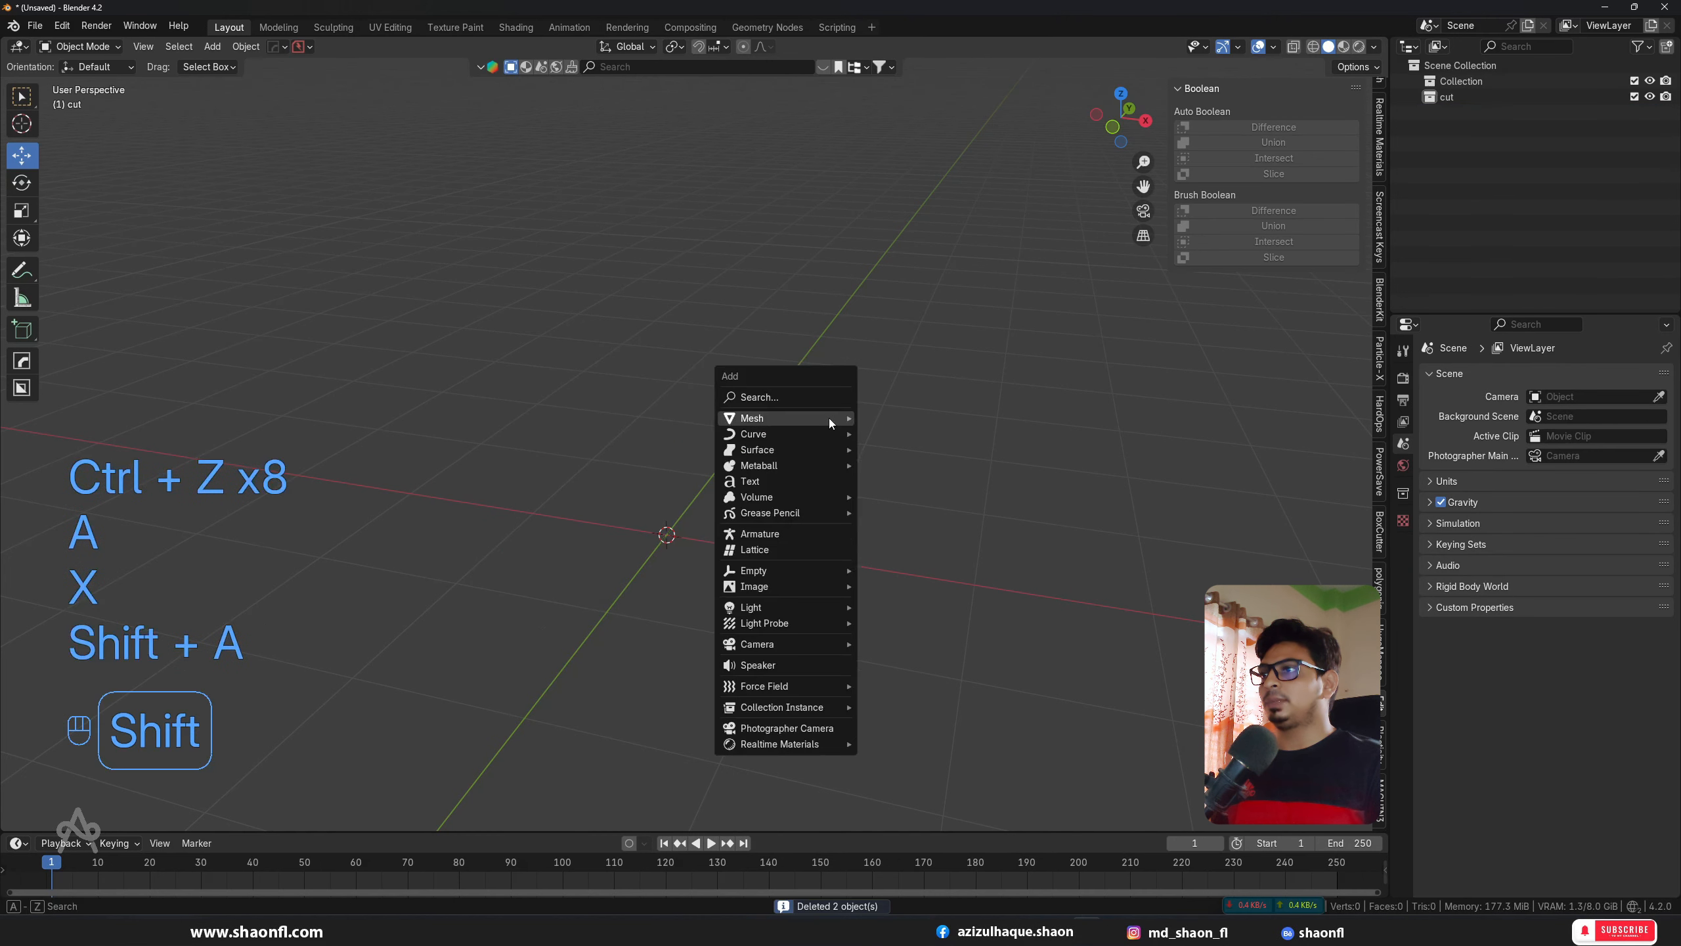
mouse_move(829, 417)
left_click(902, 446)
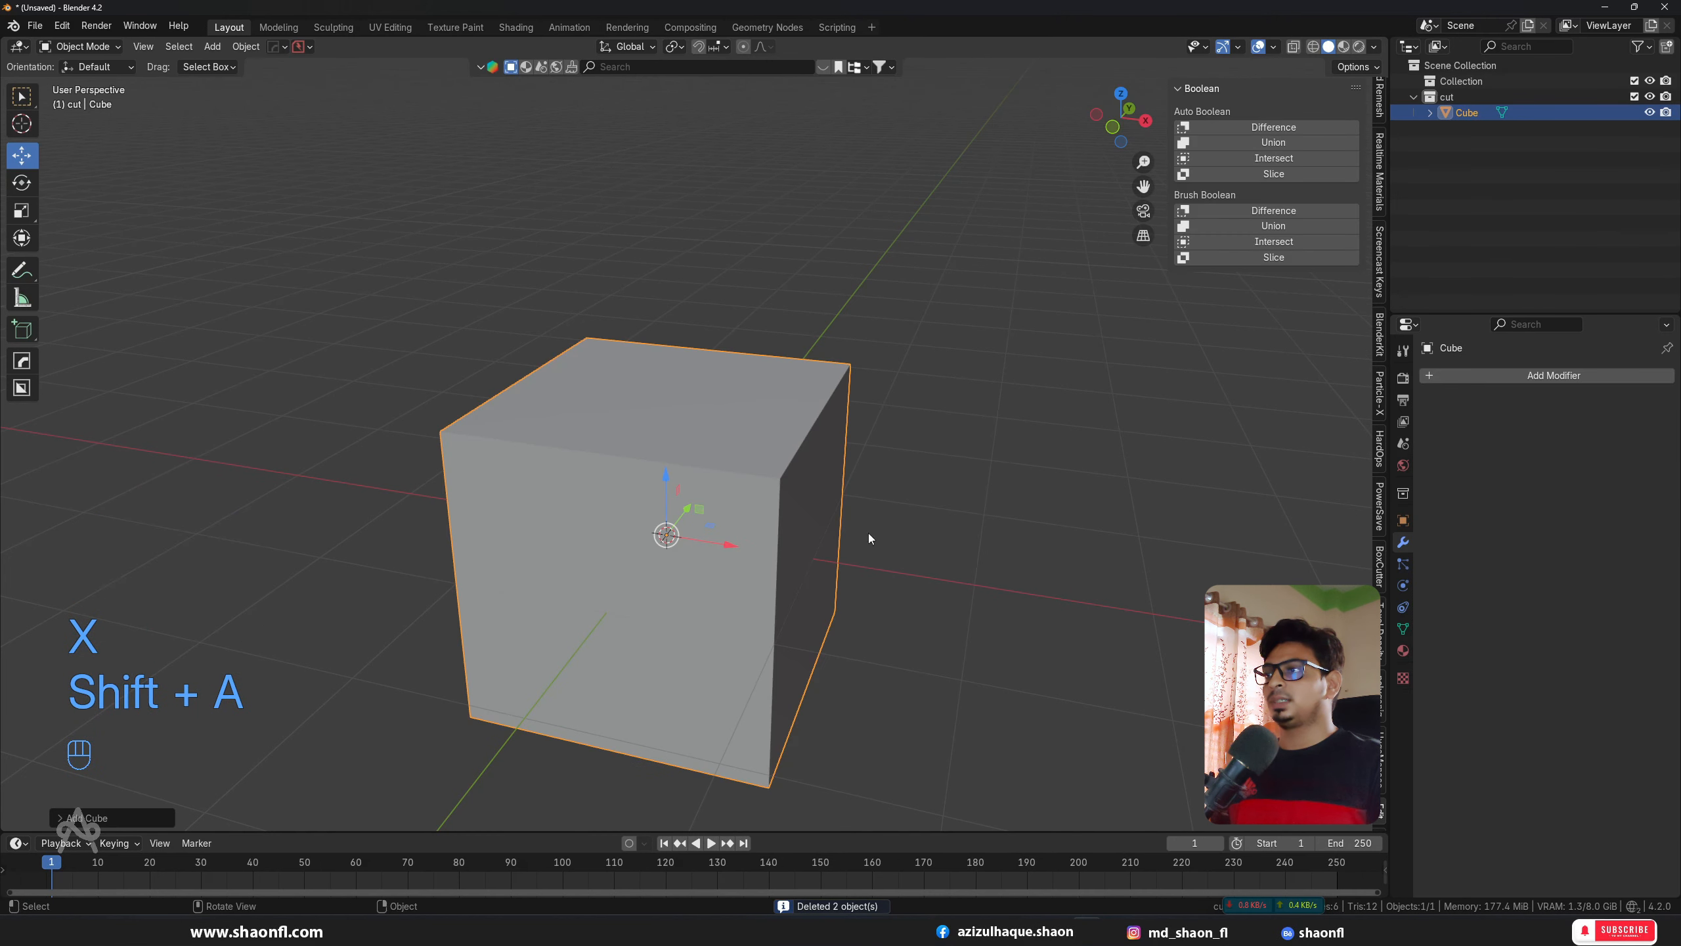
Step: Add a second cube, move it above the first one and scale it down
key("shift+a")
mouse_move(868, 534)
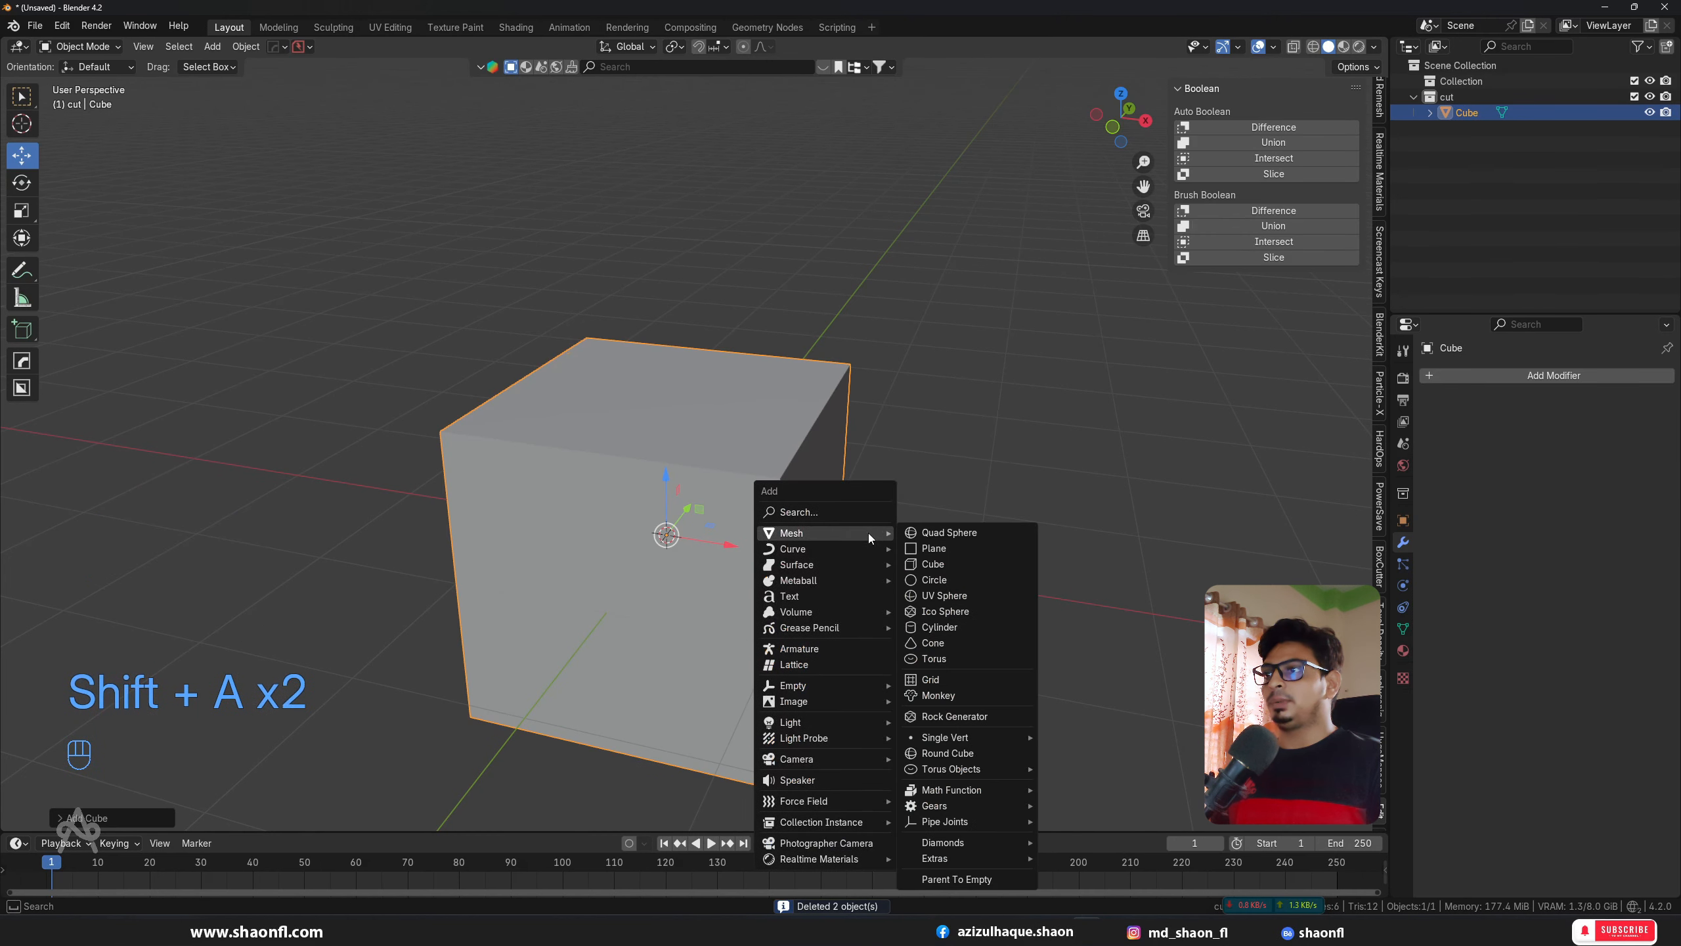
left_click(949, 565)
key("g")
left_click(907, 438)
key("s")
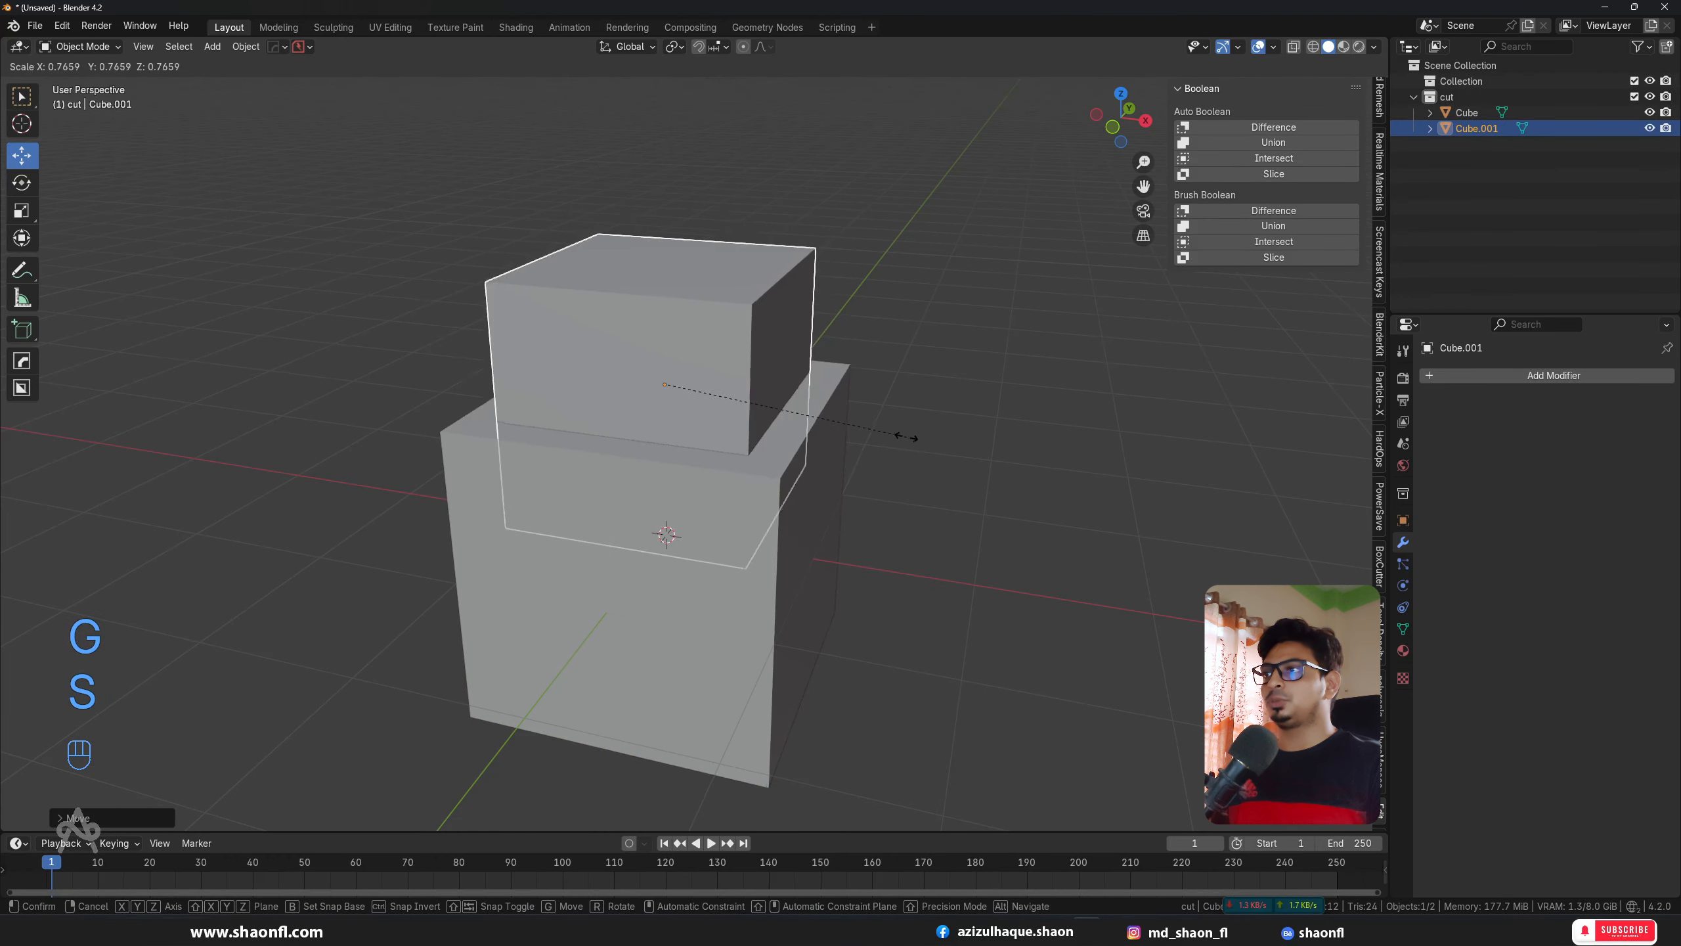
left_click(842, 432)
Step: Move the small cube to the large cube's side and adjust it along Z so the two overlap
key("g")
left_click(1030, 501)
key("g")
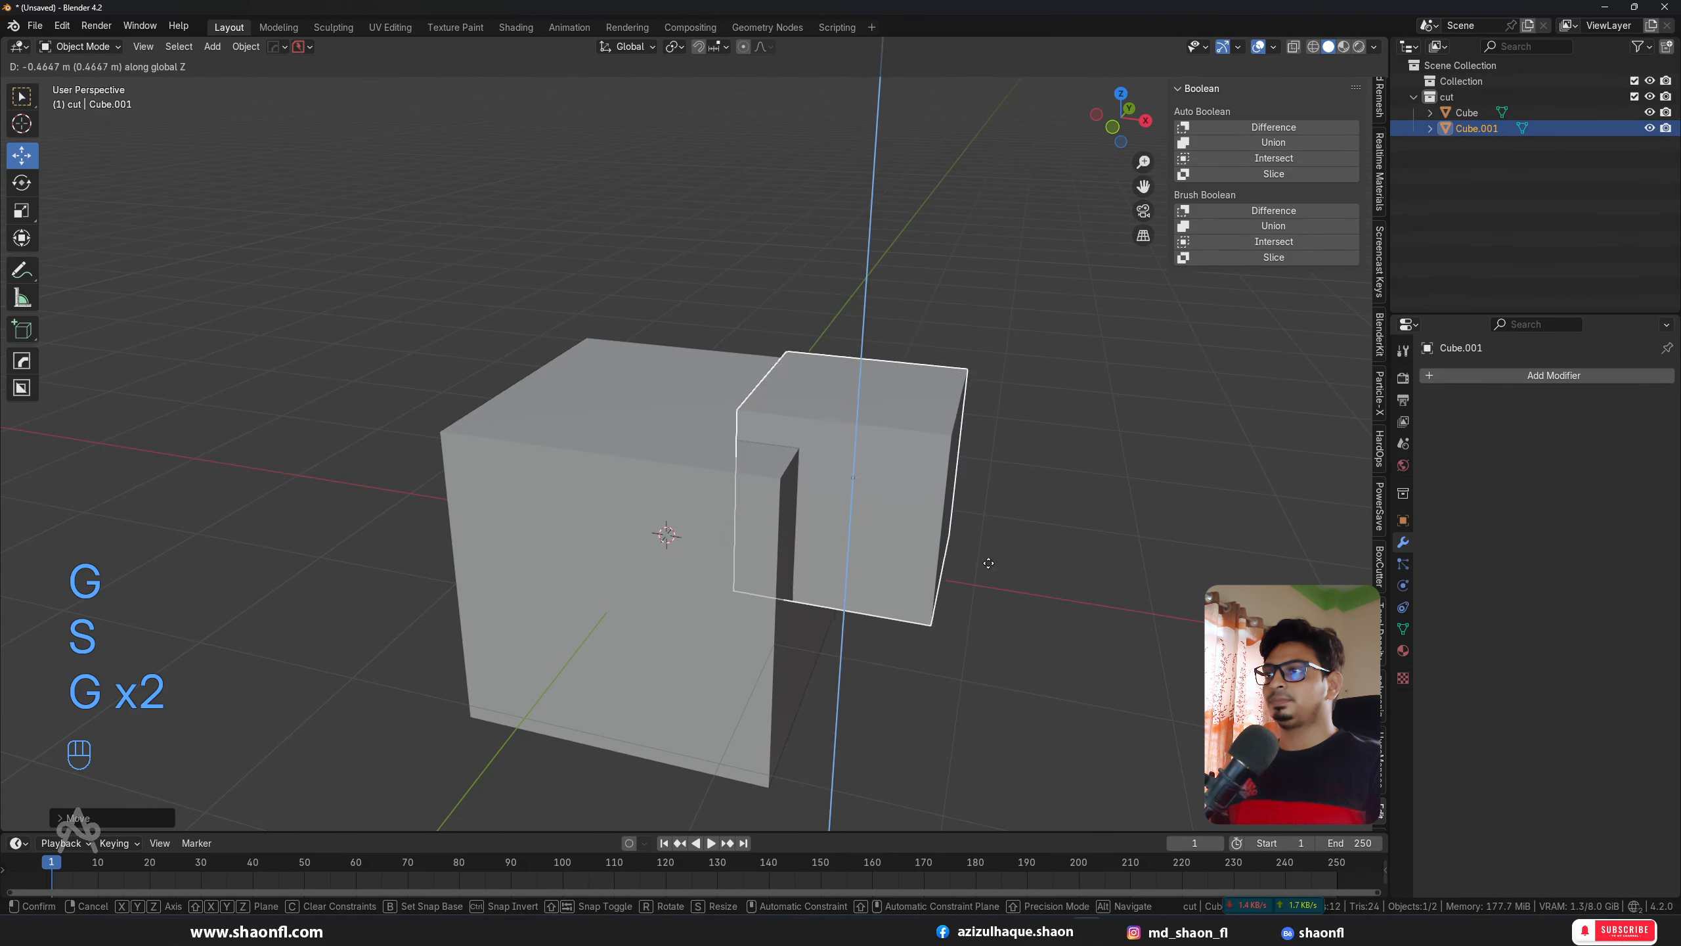
left_click(988, 551)
mouse_move(1002, 505)
left_mouse_down("alt")
mouse_move(1006, 537)
mouse_move(1001, 484)
mouse_move(1002, 504)
left_mouse_up("alt")
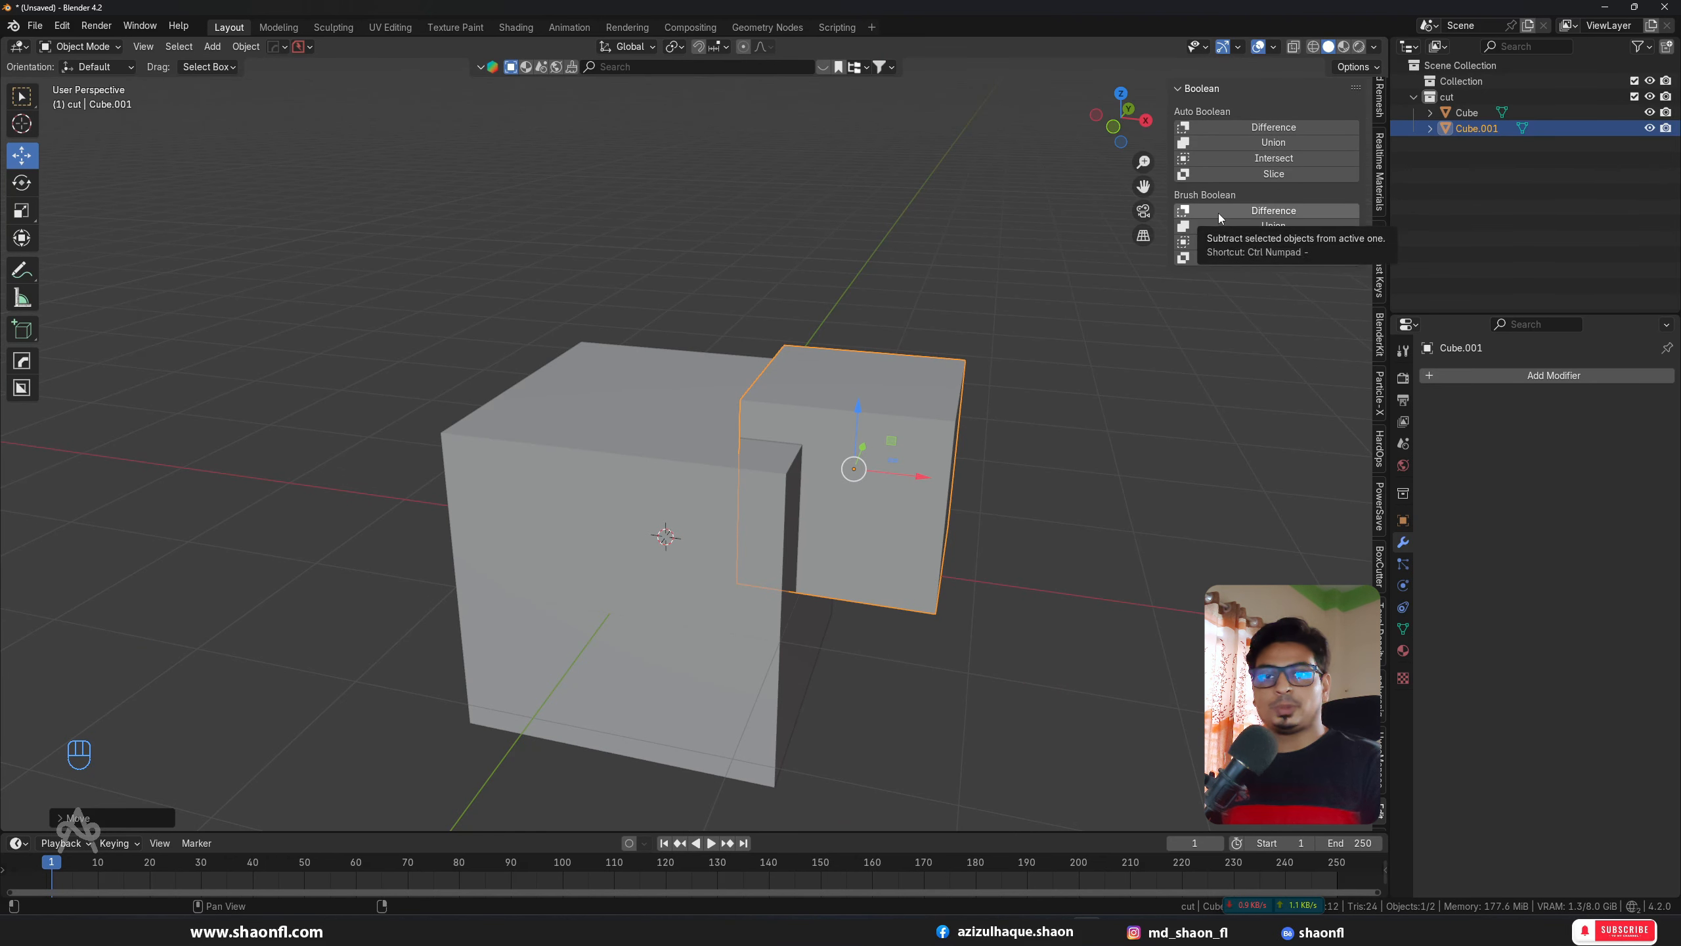
Step: Select the small cube followed by the large one and apply Brush Boolean Difference
left_click_drag(862, 262, 865, 281, "alt")
middle_click_drag(864, 282, 867, 284)
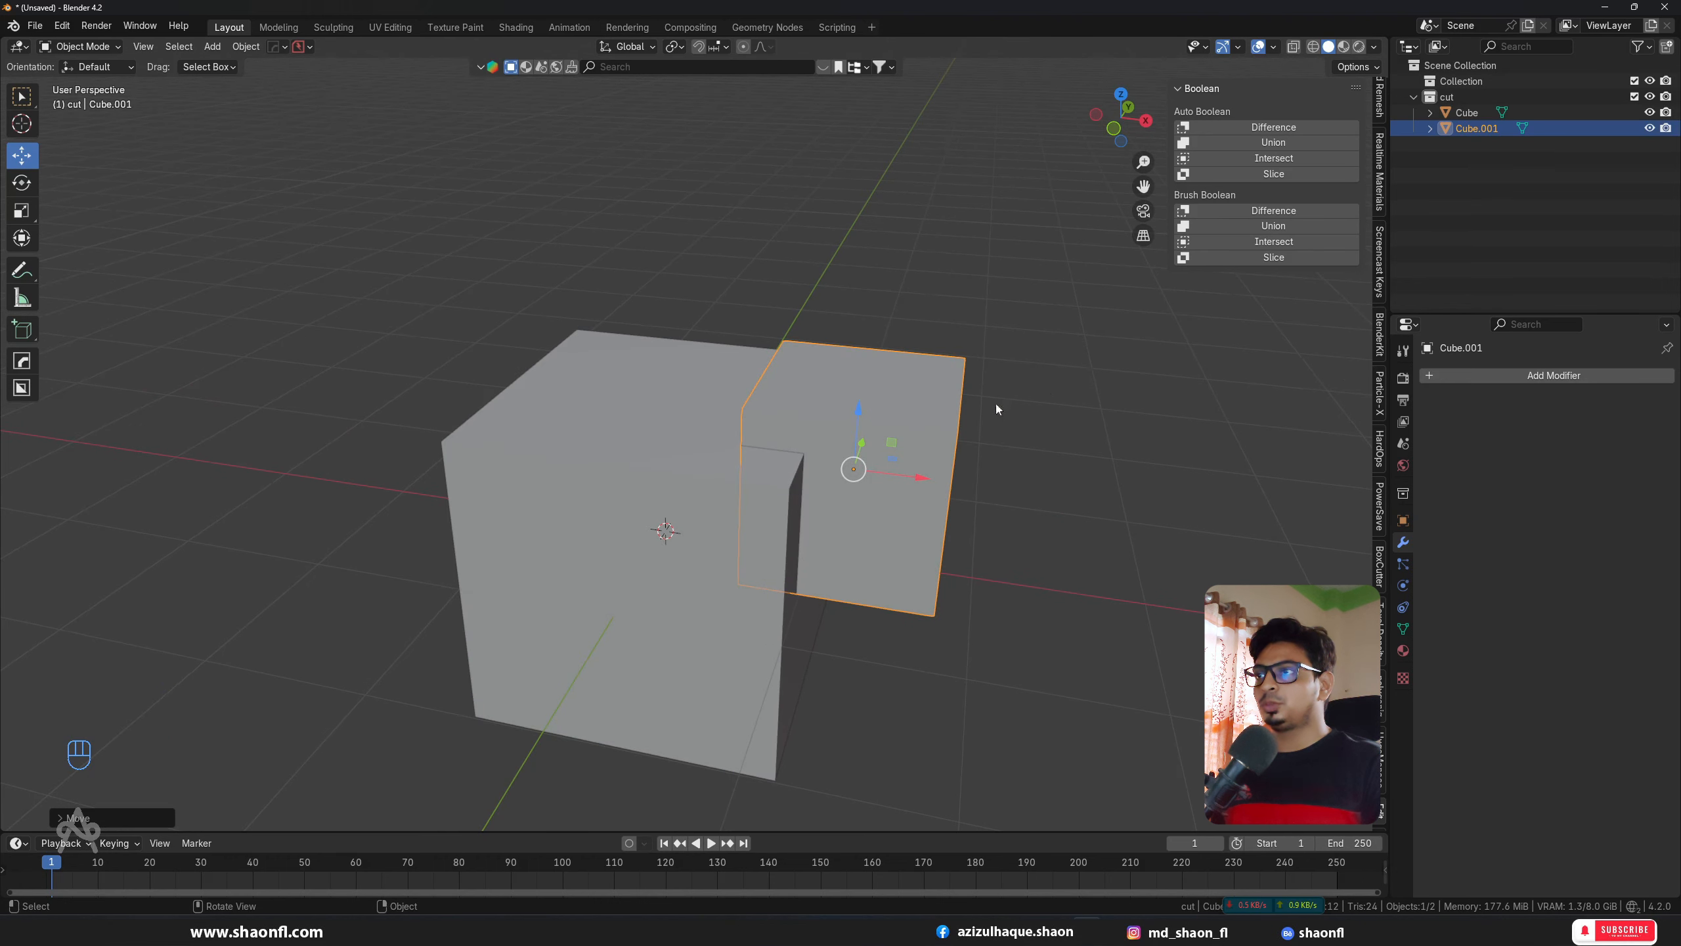
left_click(1029, 478)
middle_click_drag(928, 418, 911, 421)
left_click(872, 452)
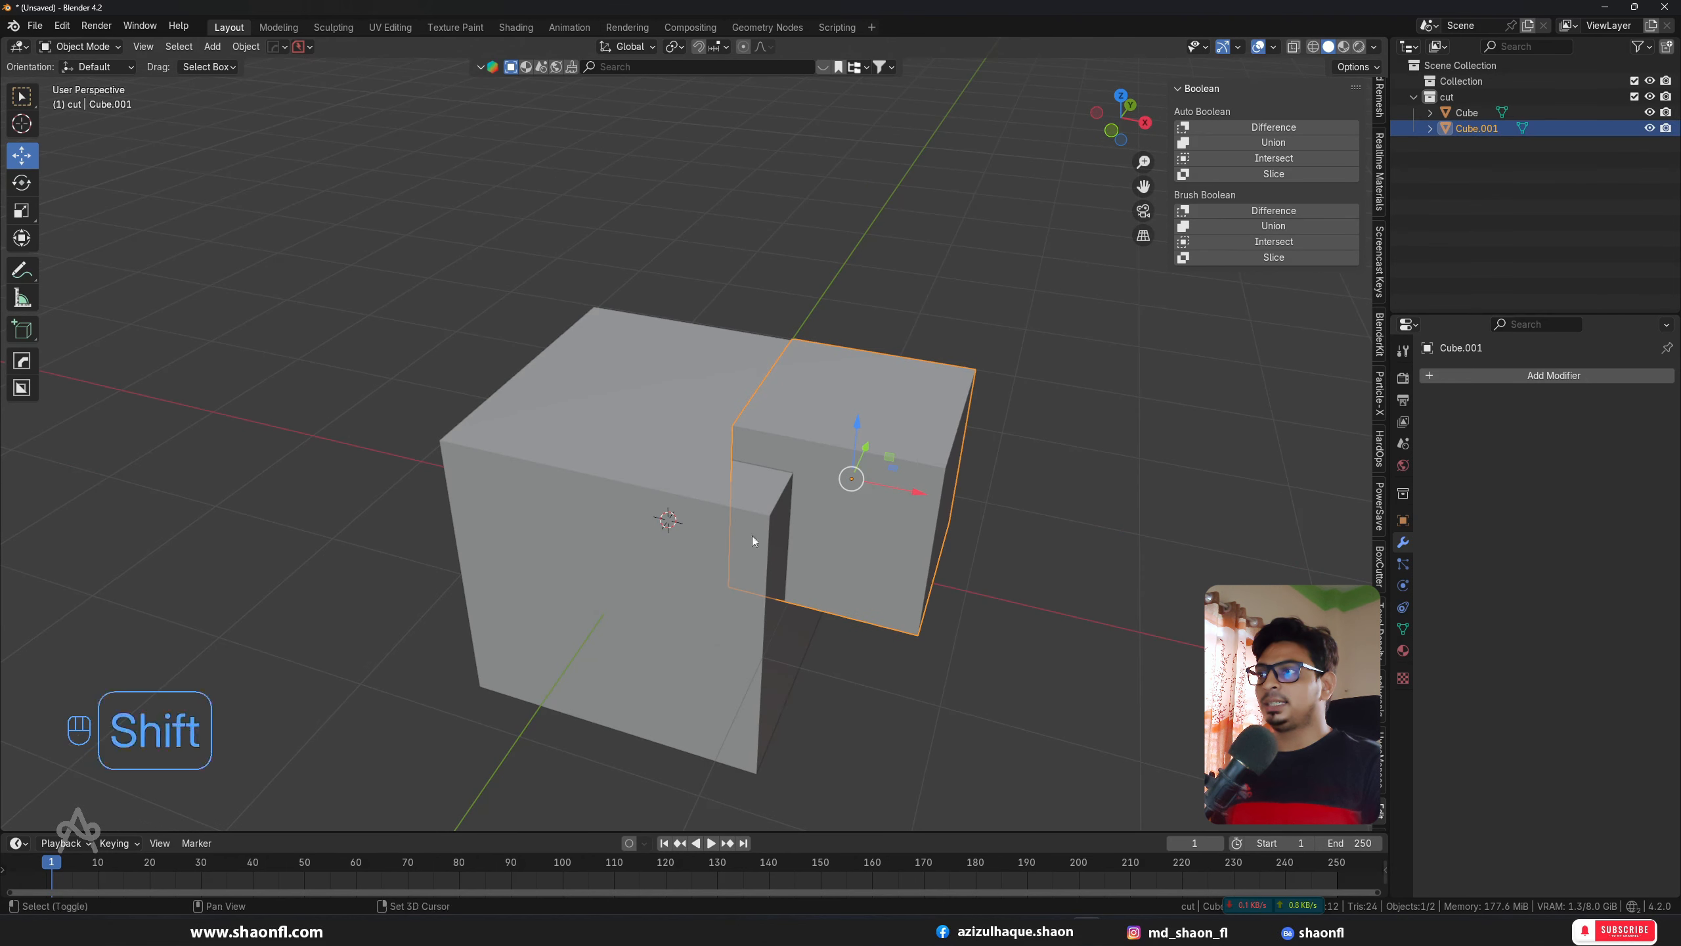
left_click(599, 457, "shift")
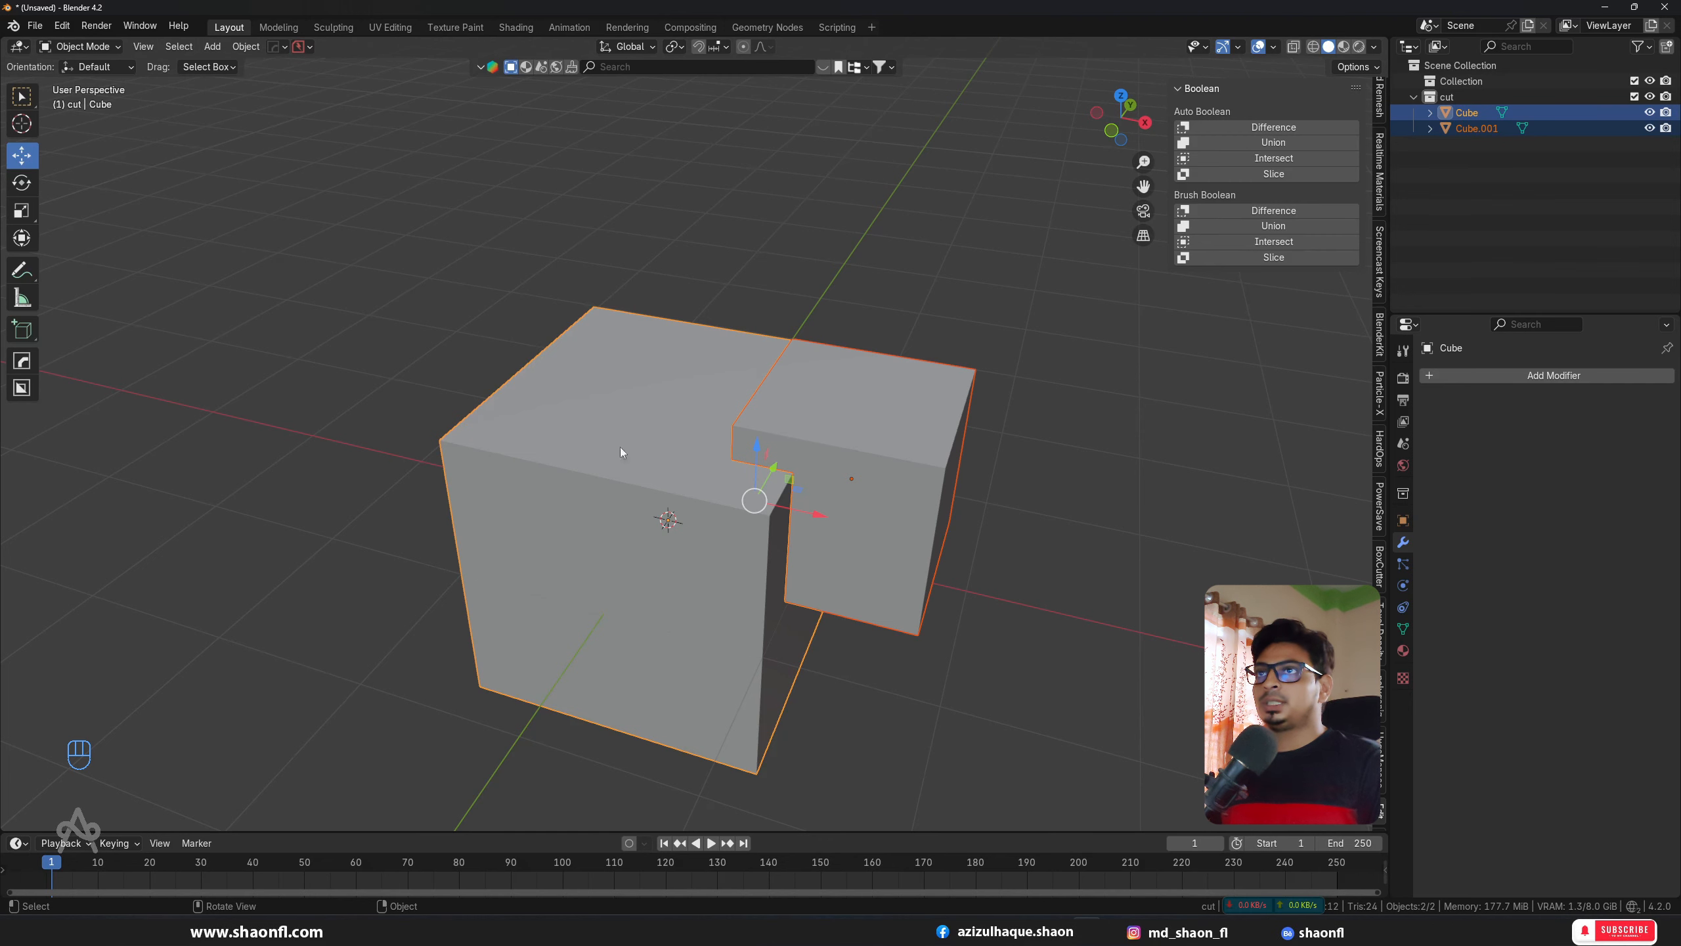
left_click(1262, 211)
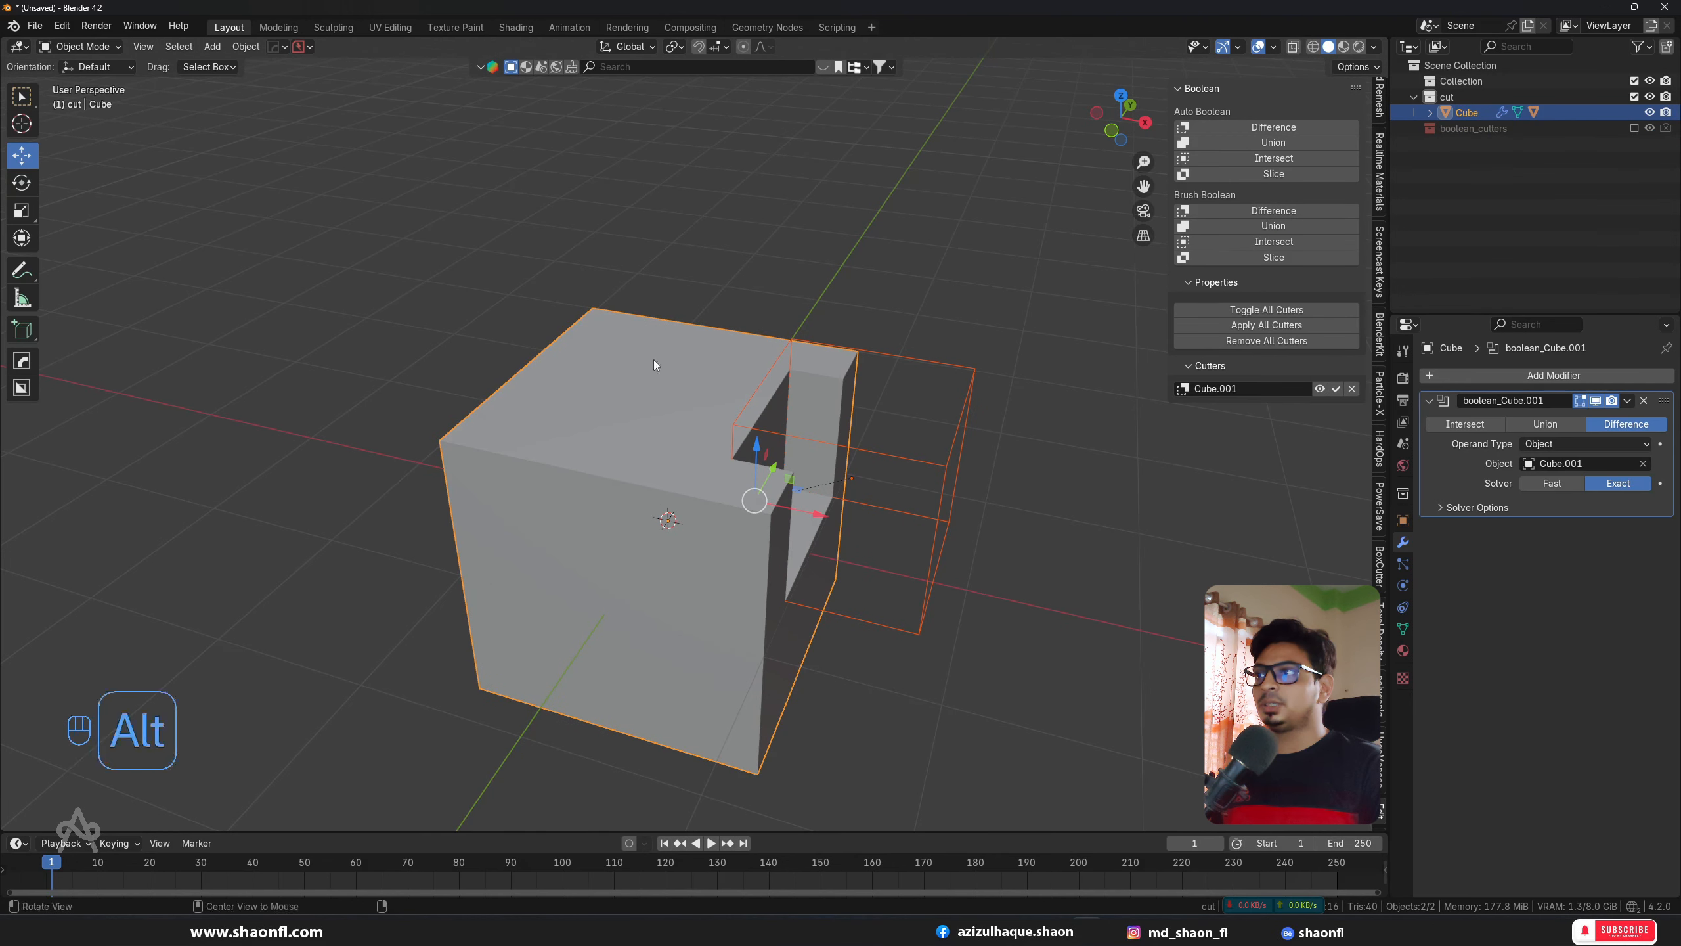
Step: Select the wireframe cutter and the notched cube in turn to examine the Brush Boolean setup
left_click_drag(654, 363, 907, 361, "alt")
left_click(993, 421)
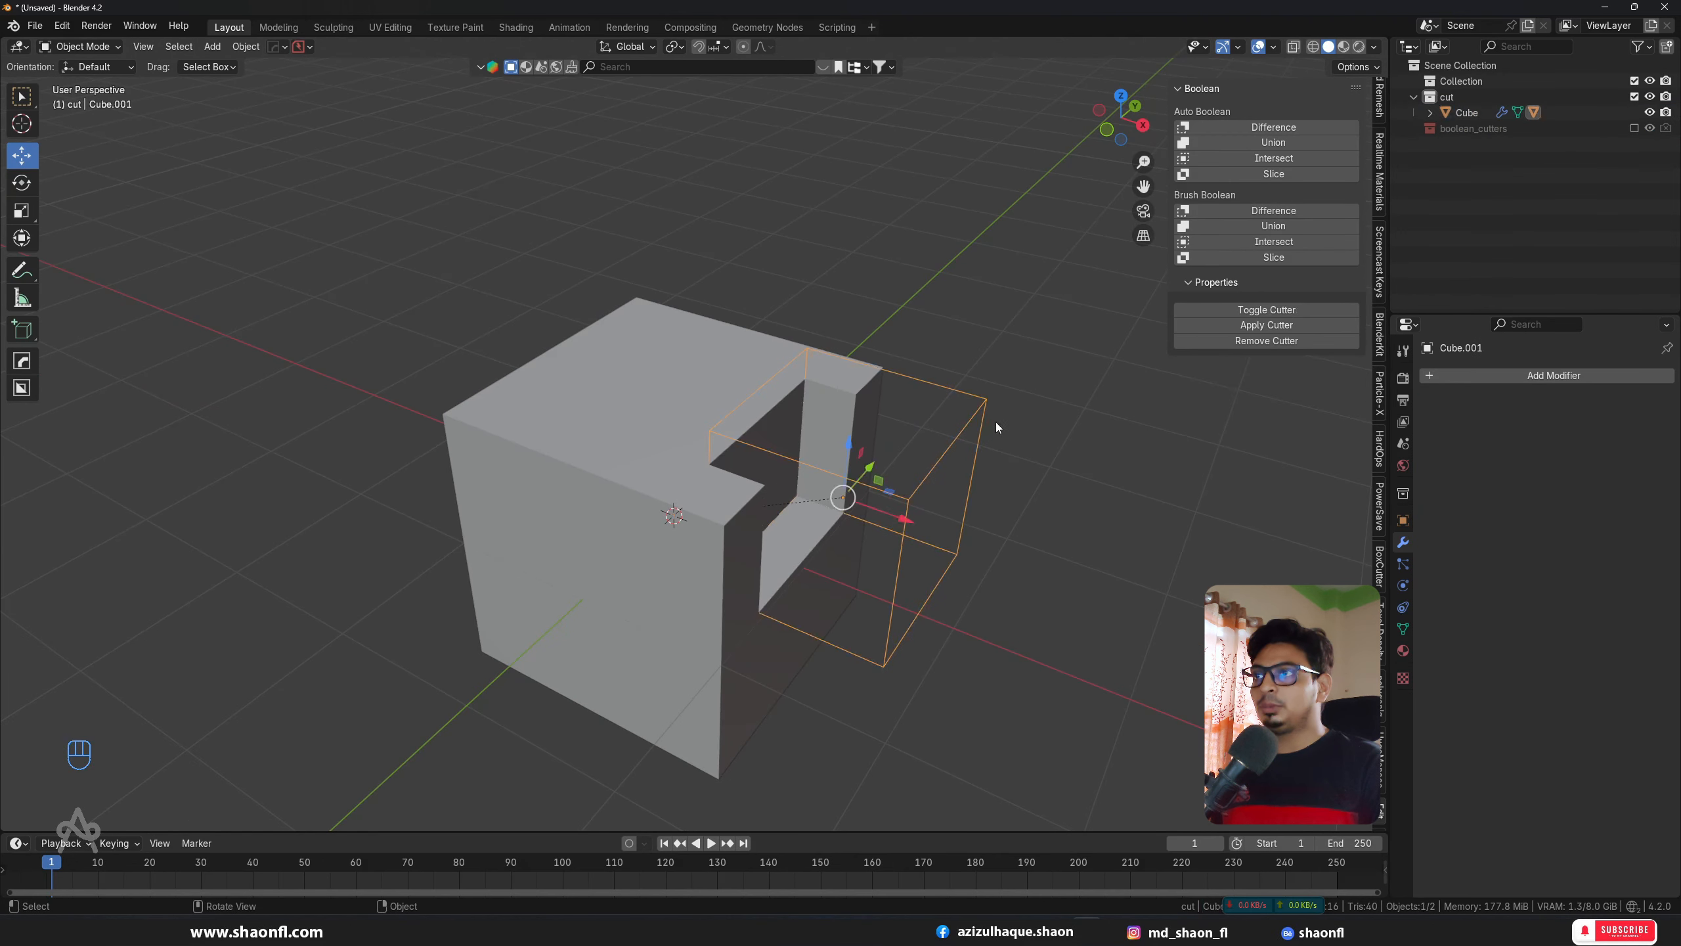
left_click_drag(950, 455, 1142, 626, "alt")
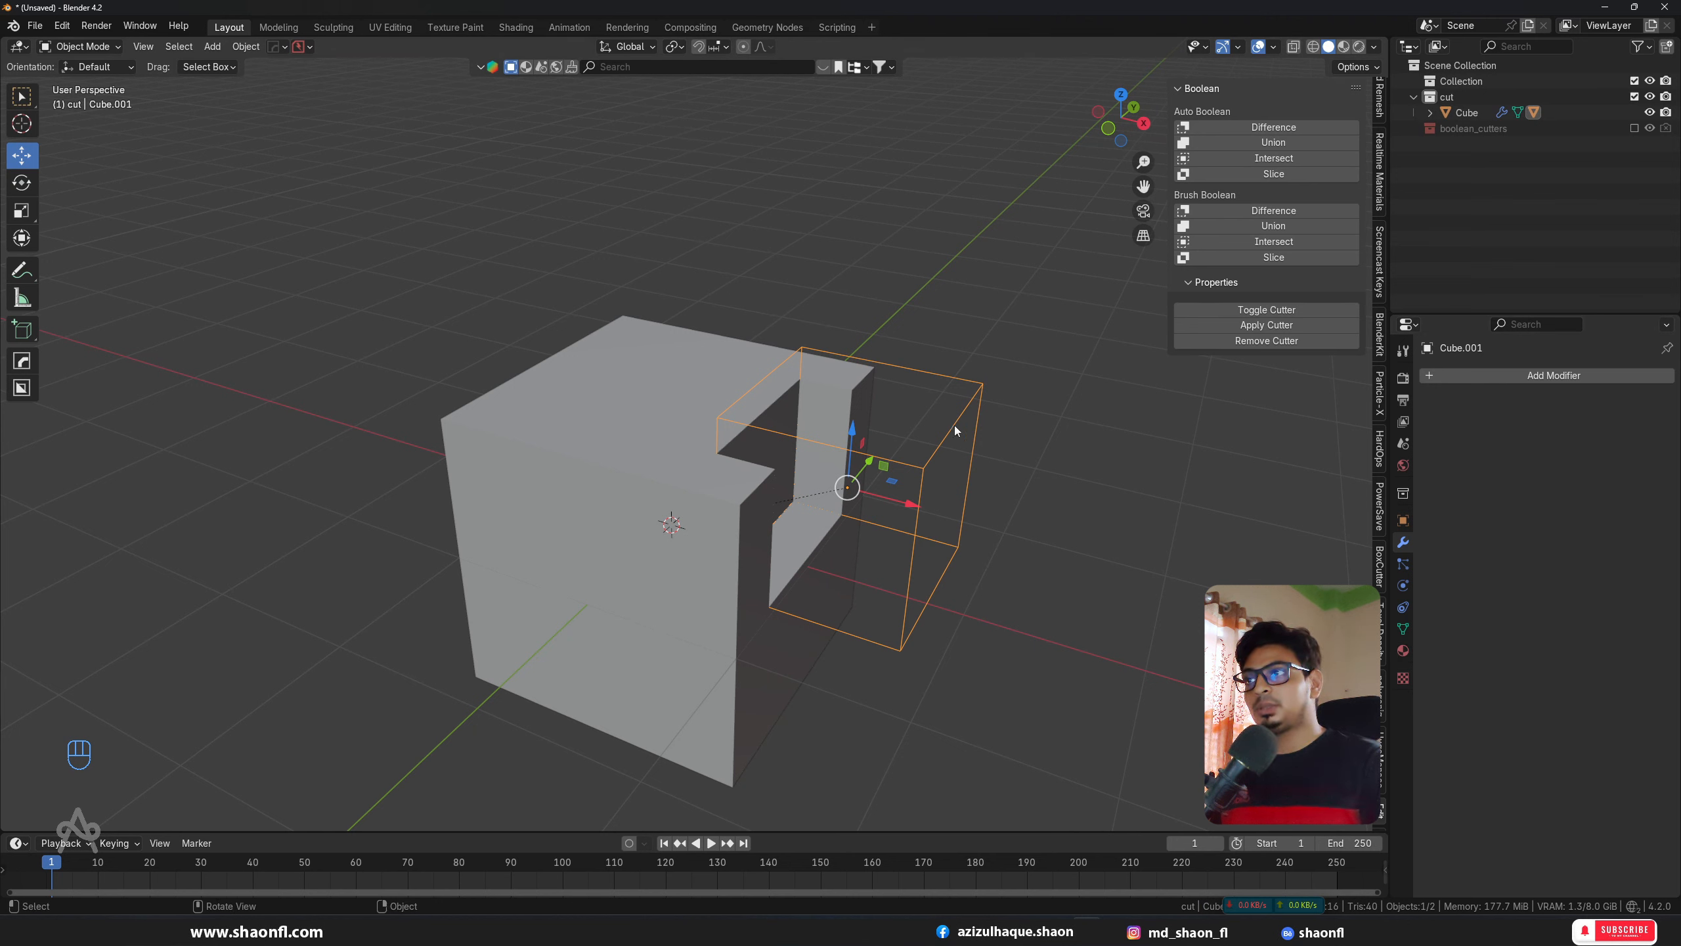
left_click(722, 530)
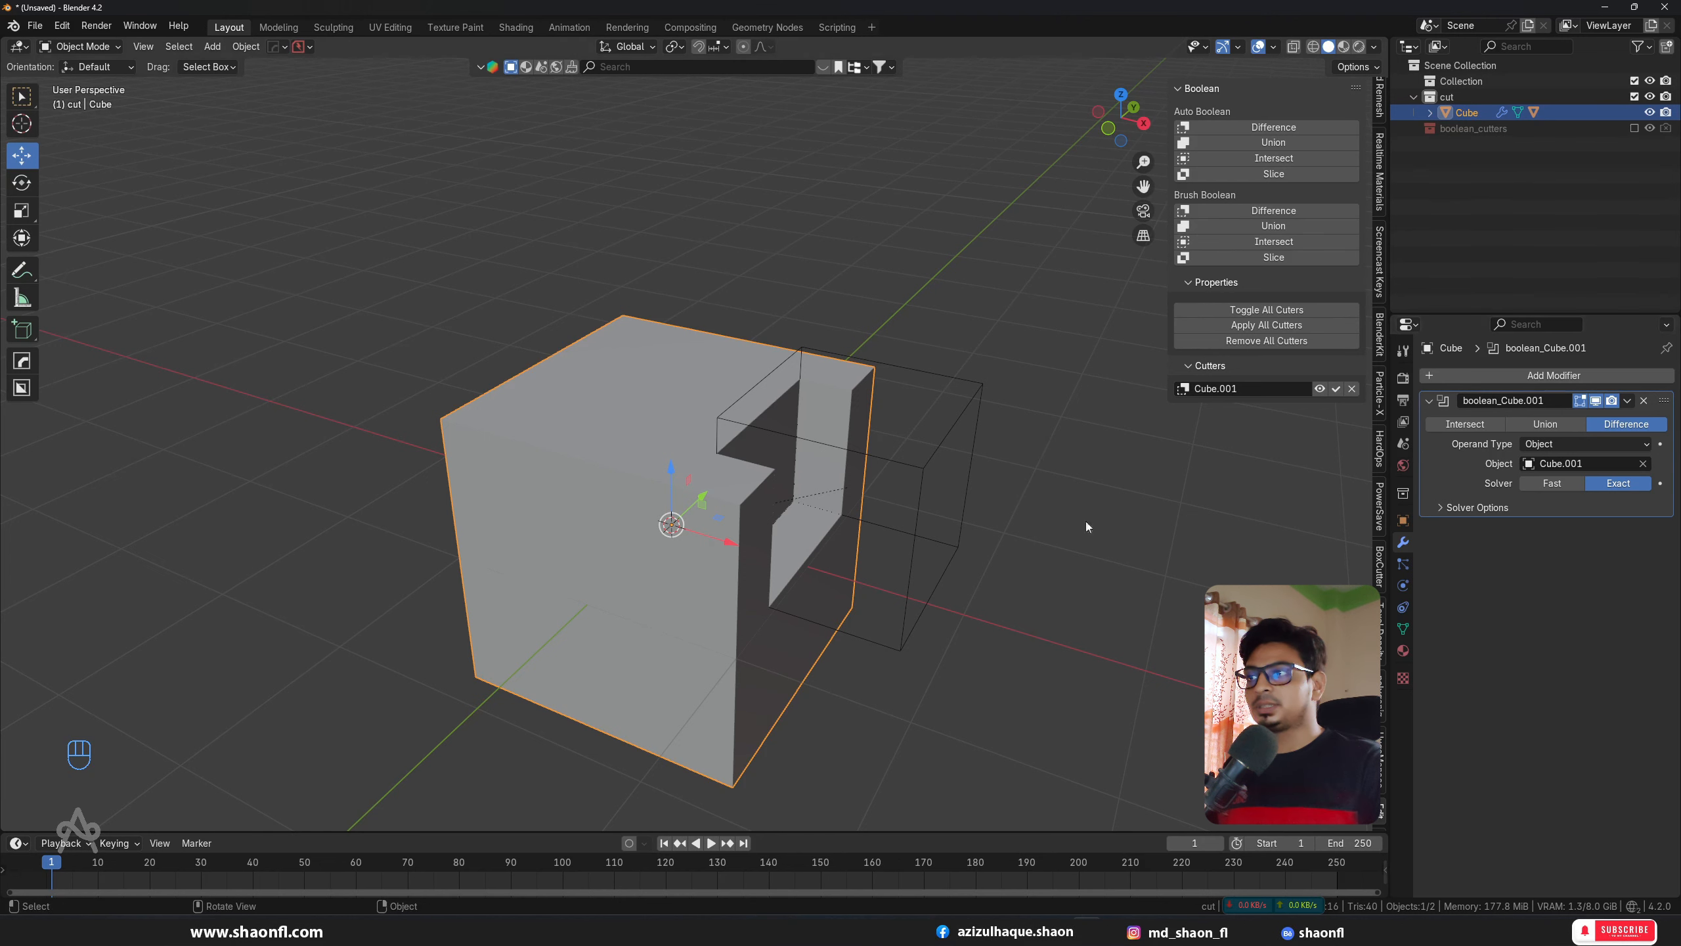
Step: Scale the cutter cube, stretch it along Z and move it vertically so the notch runs through the cube's full height
left_click(977, 436)
middle_click_drag(957, 430, 887, 435)
key("s")
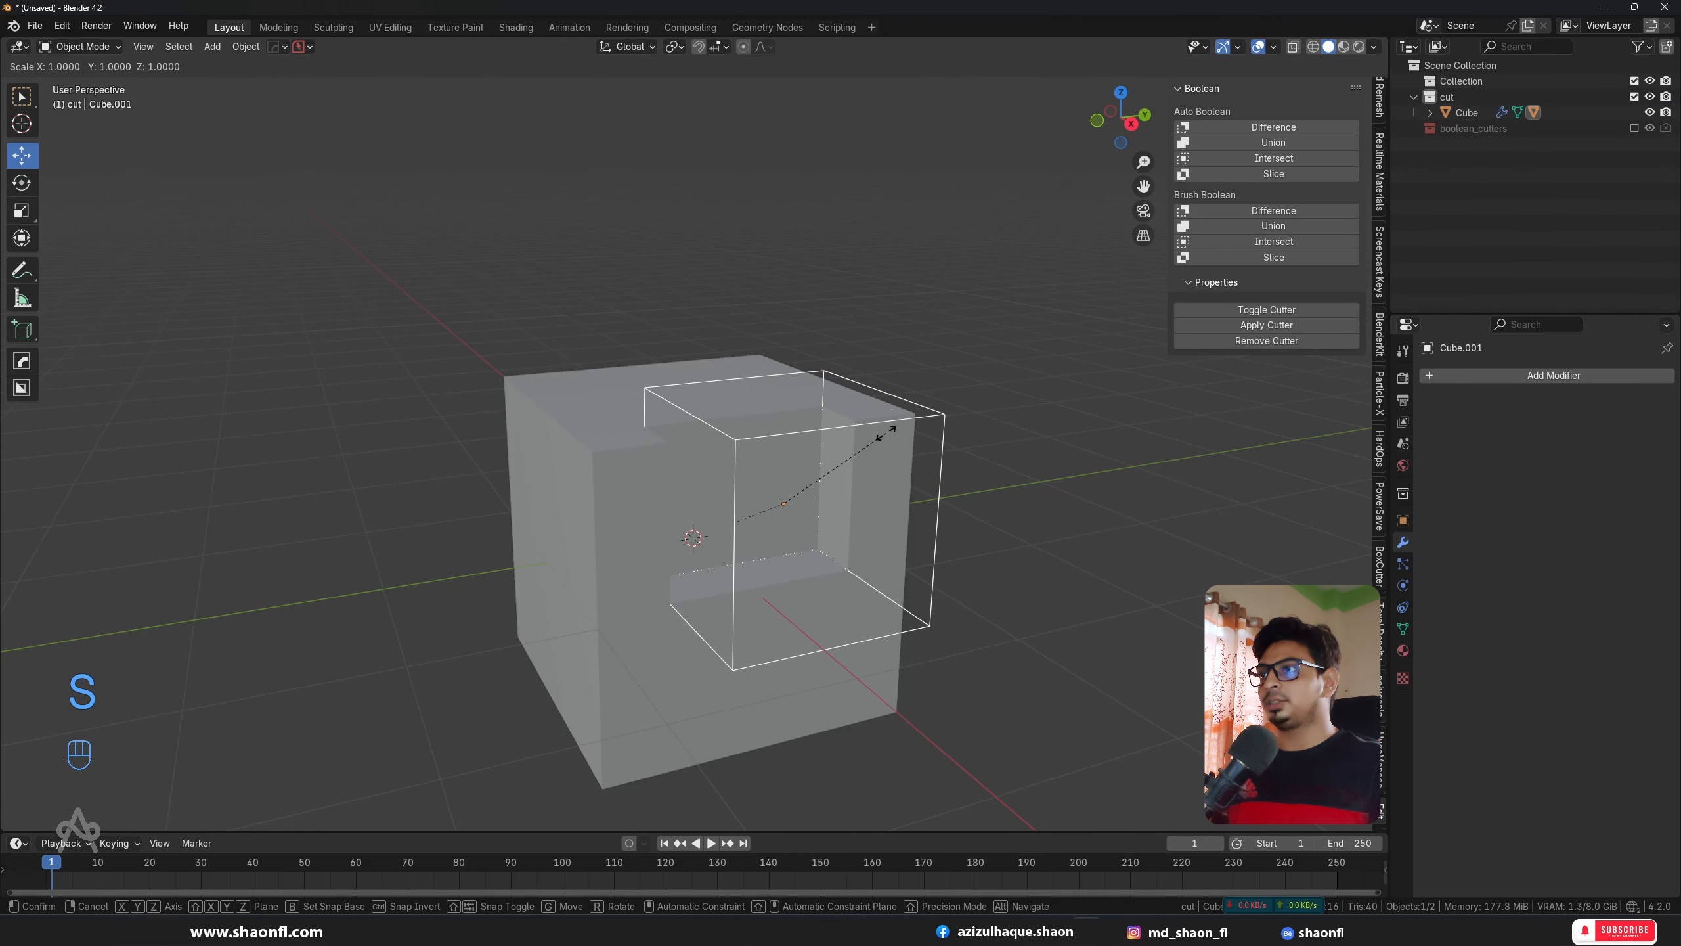
left_click(882, 406)
key("s")
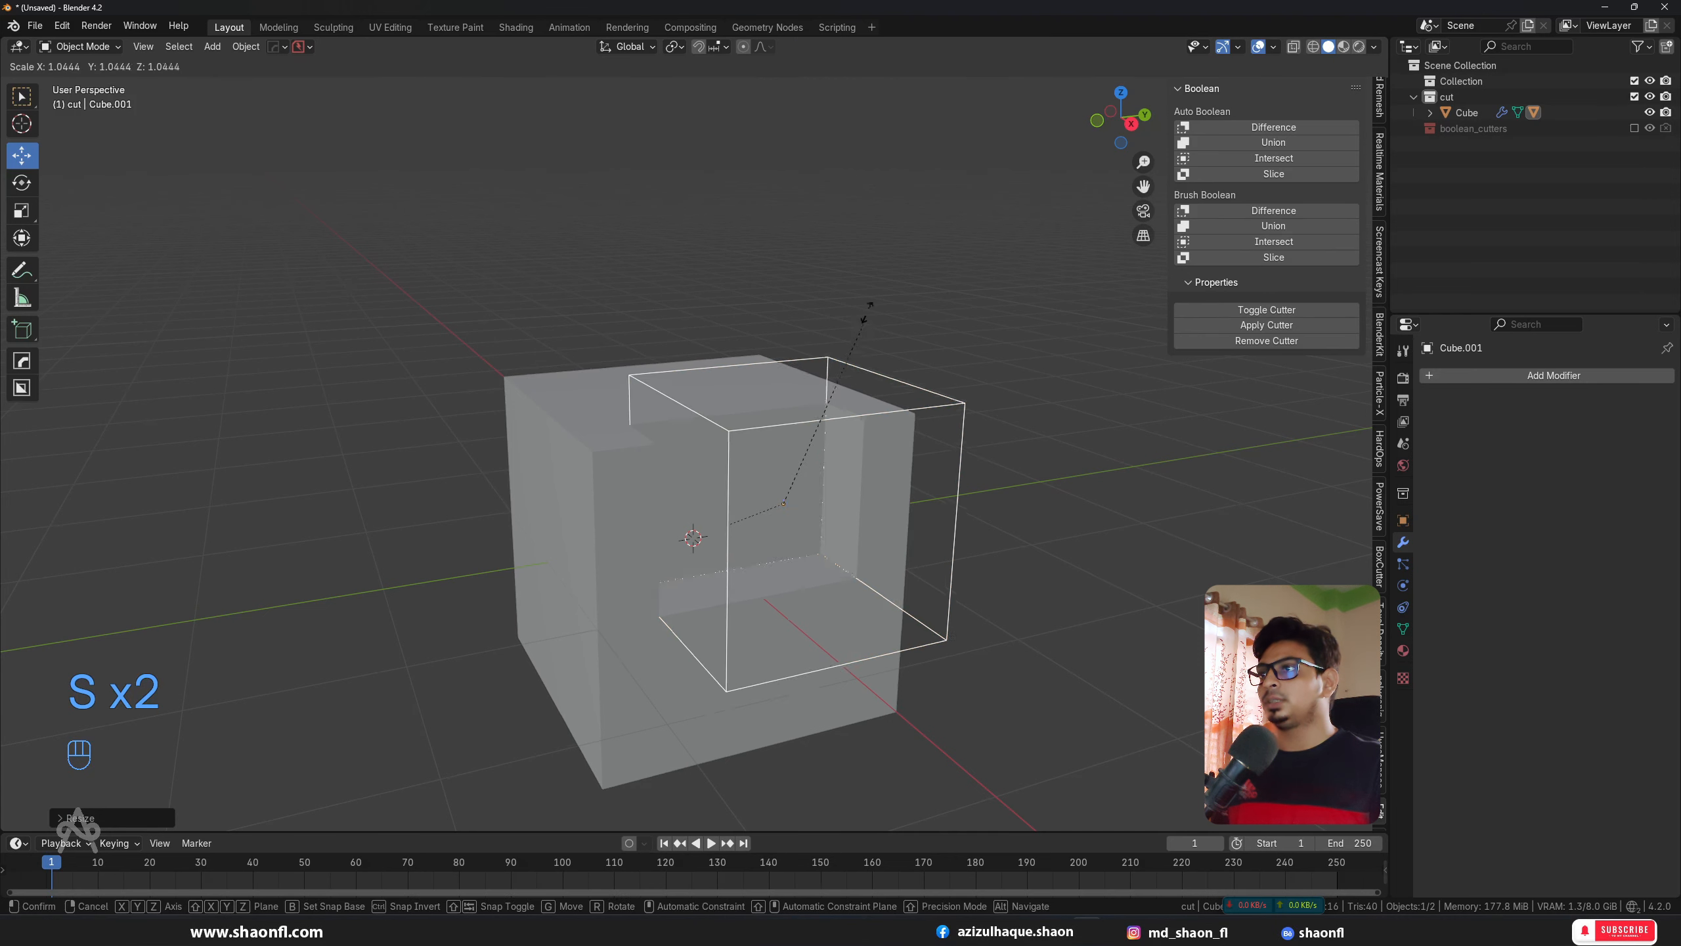
key("z")
left_click(904, 53)
key("g")
key("z")
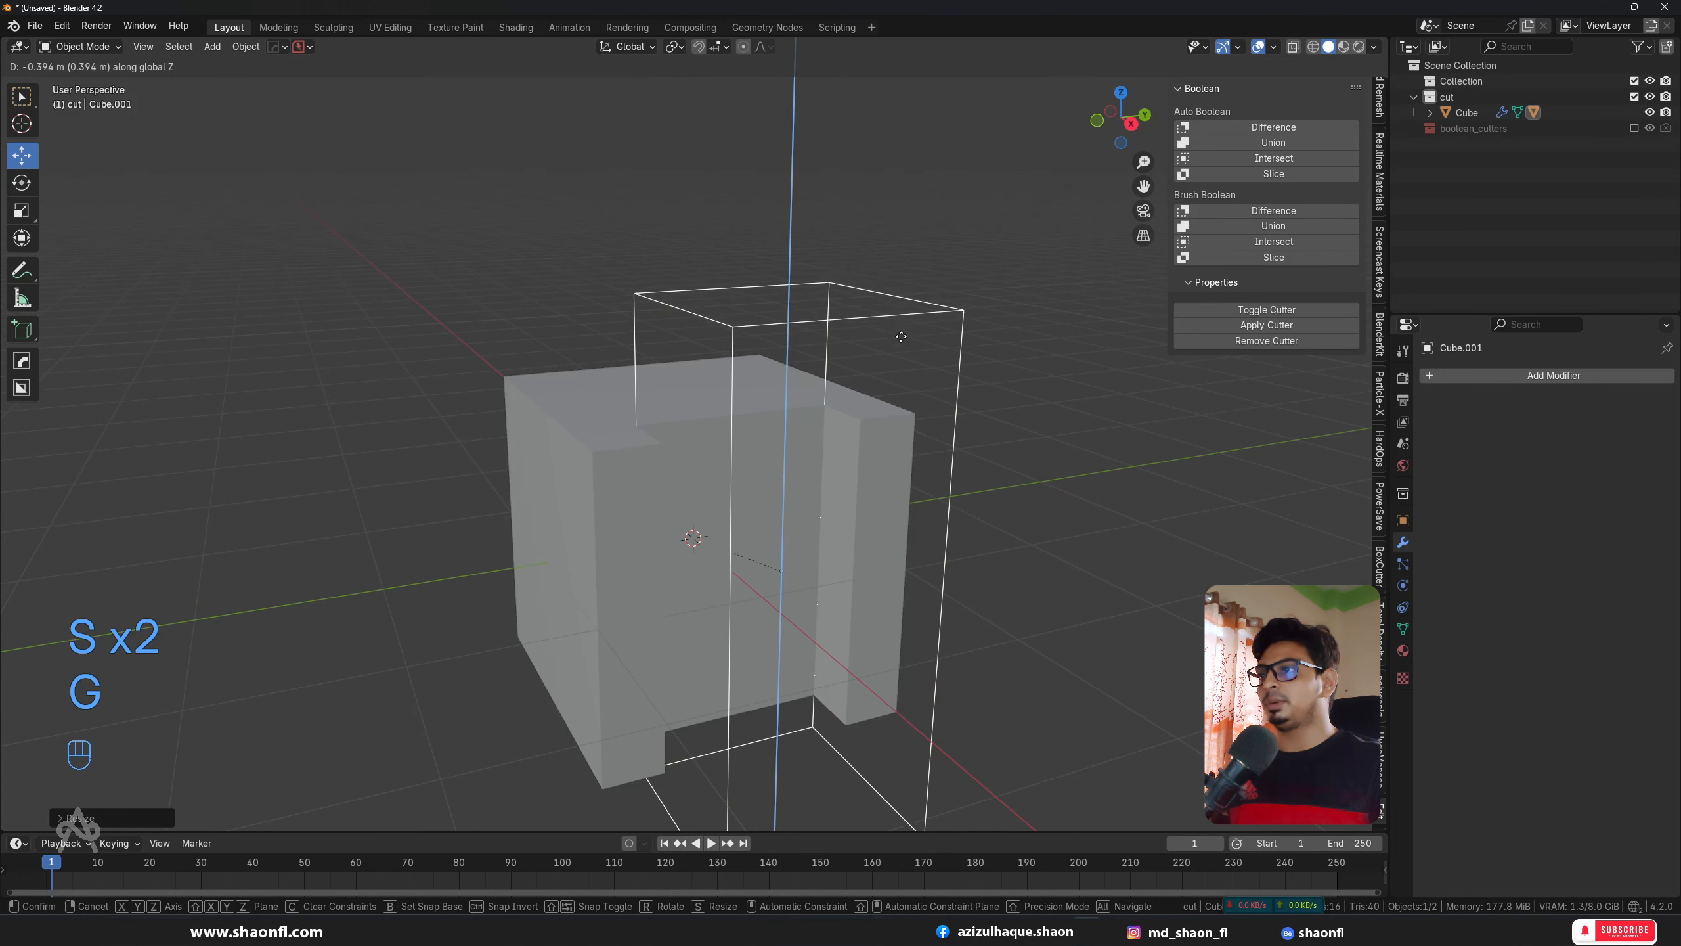
left_click(867, 461)
Step: In top view, duplicate the cutter onto the cube's adjacent Y side and narrow the copy along X
scroll(867, 461, "down", 2)
left_click_drag(867, 462, 975, 541, "alt")
scroll(960, 535, "up", 5)
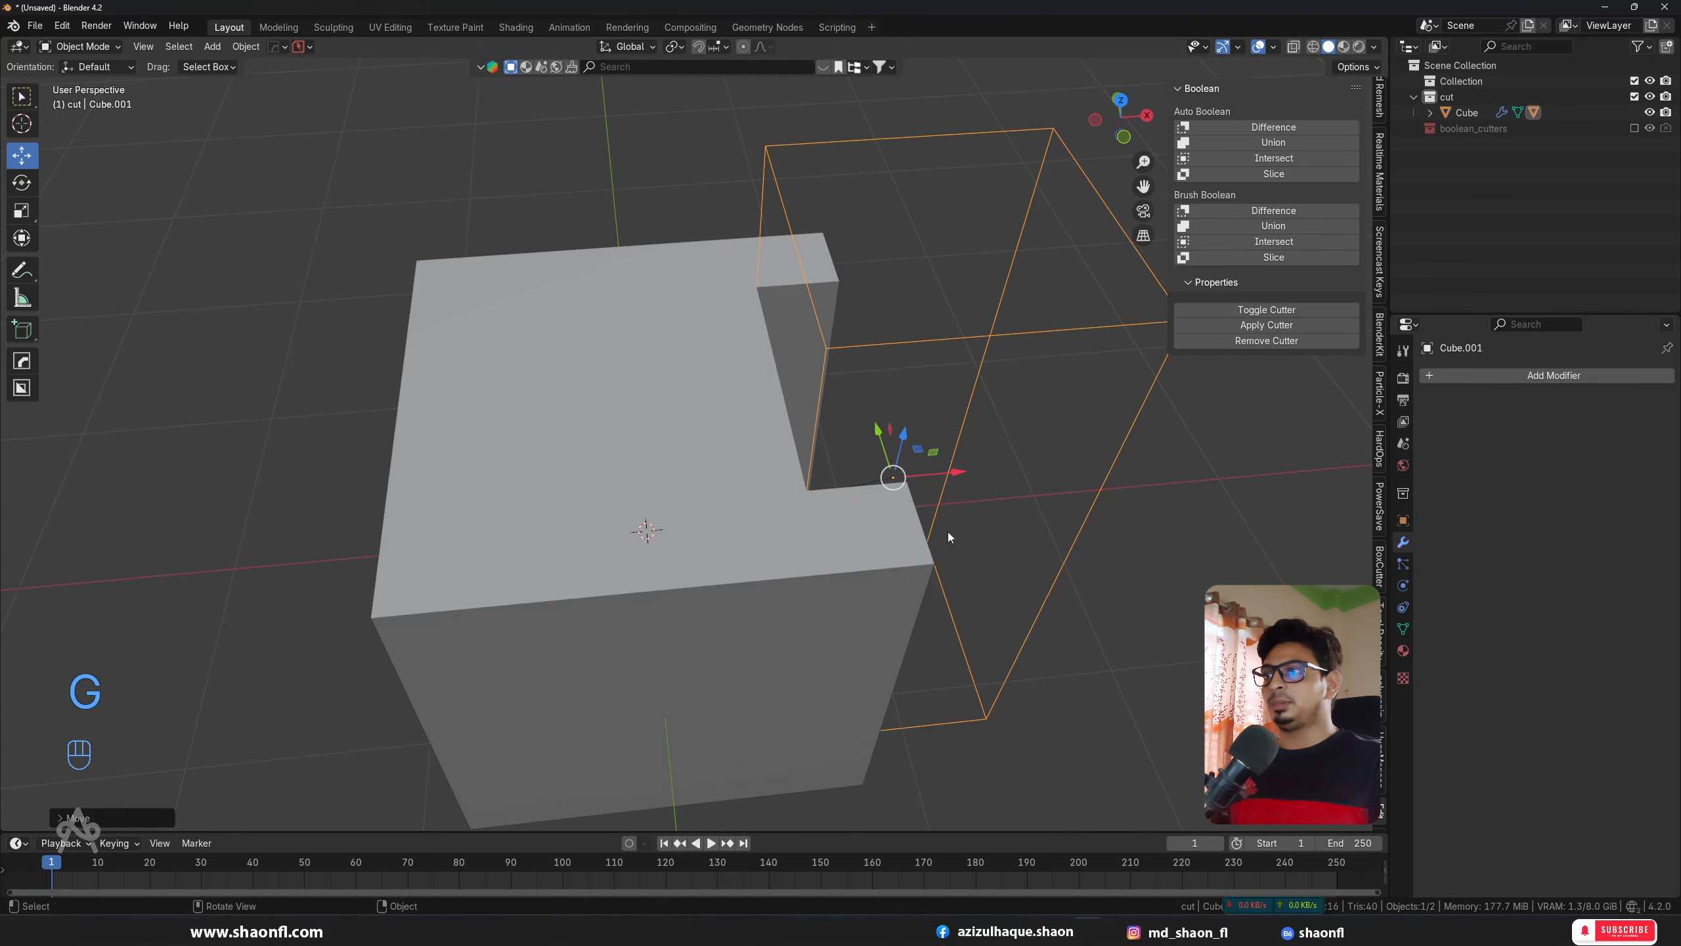
key("KP_7")
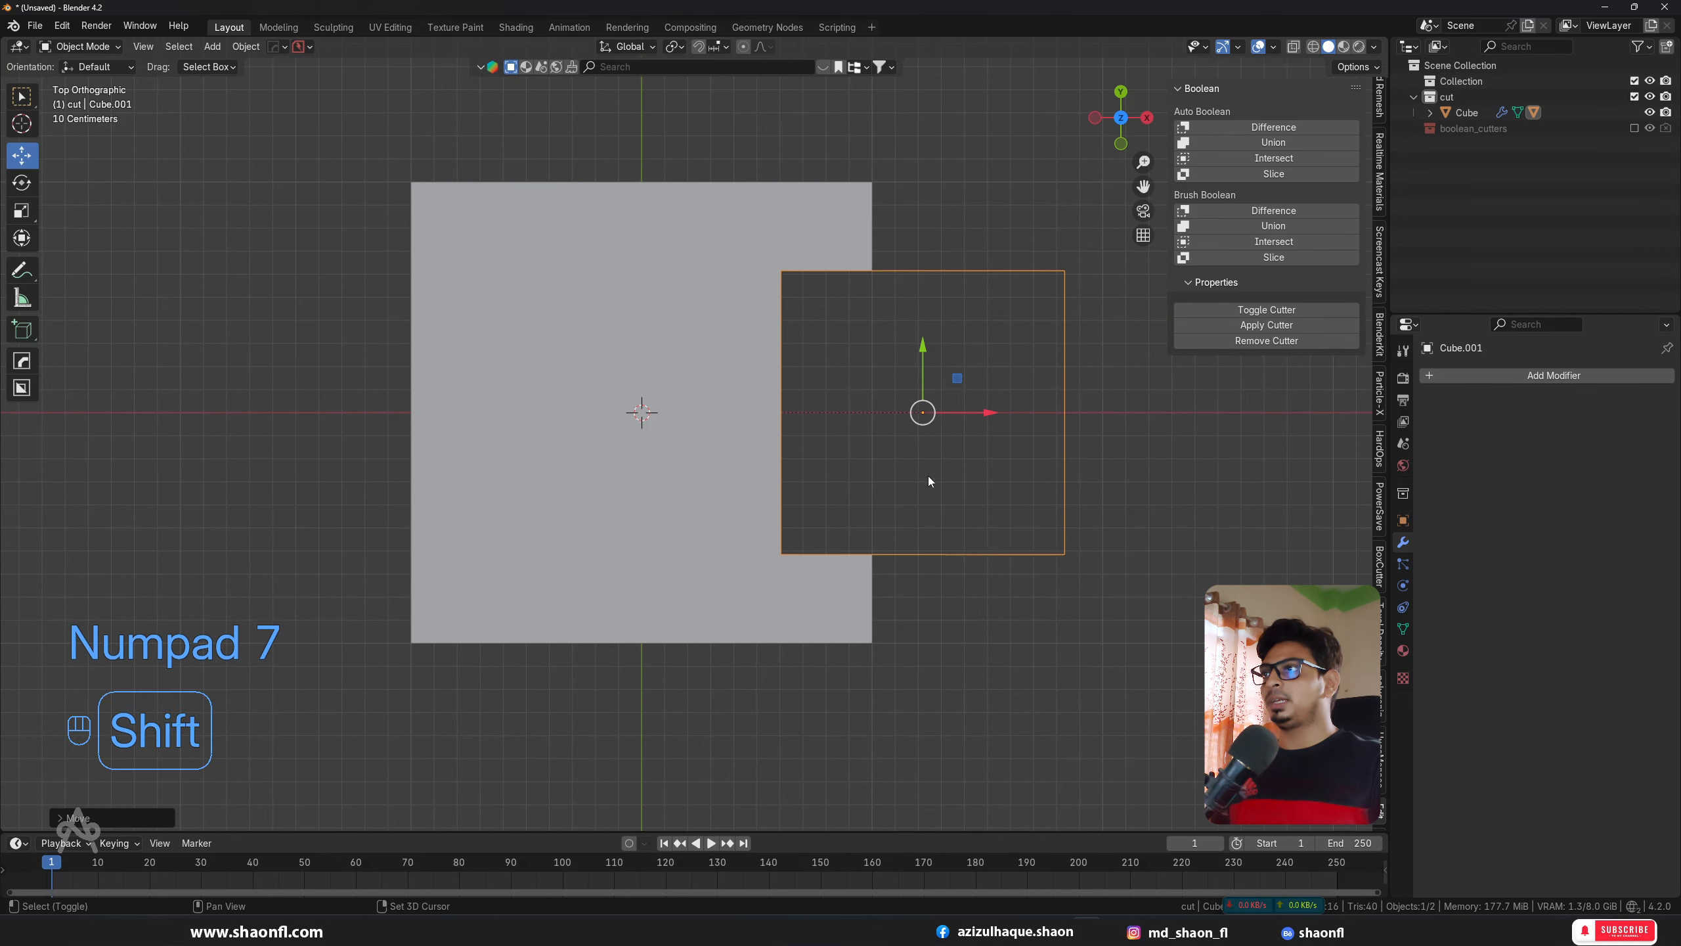
key("shift+d")
left_click(632, 234)
left_click_drag(743, 159, 743, 318, "alt+shift")
key("s")
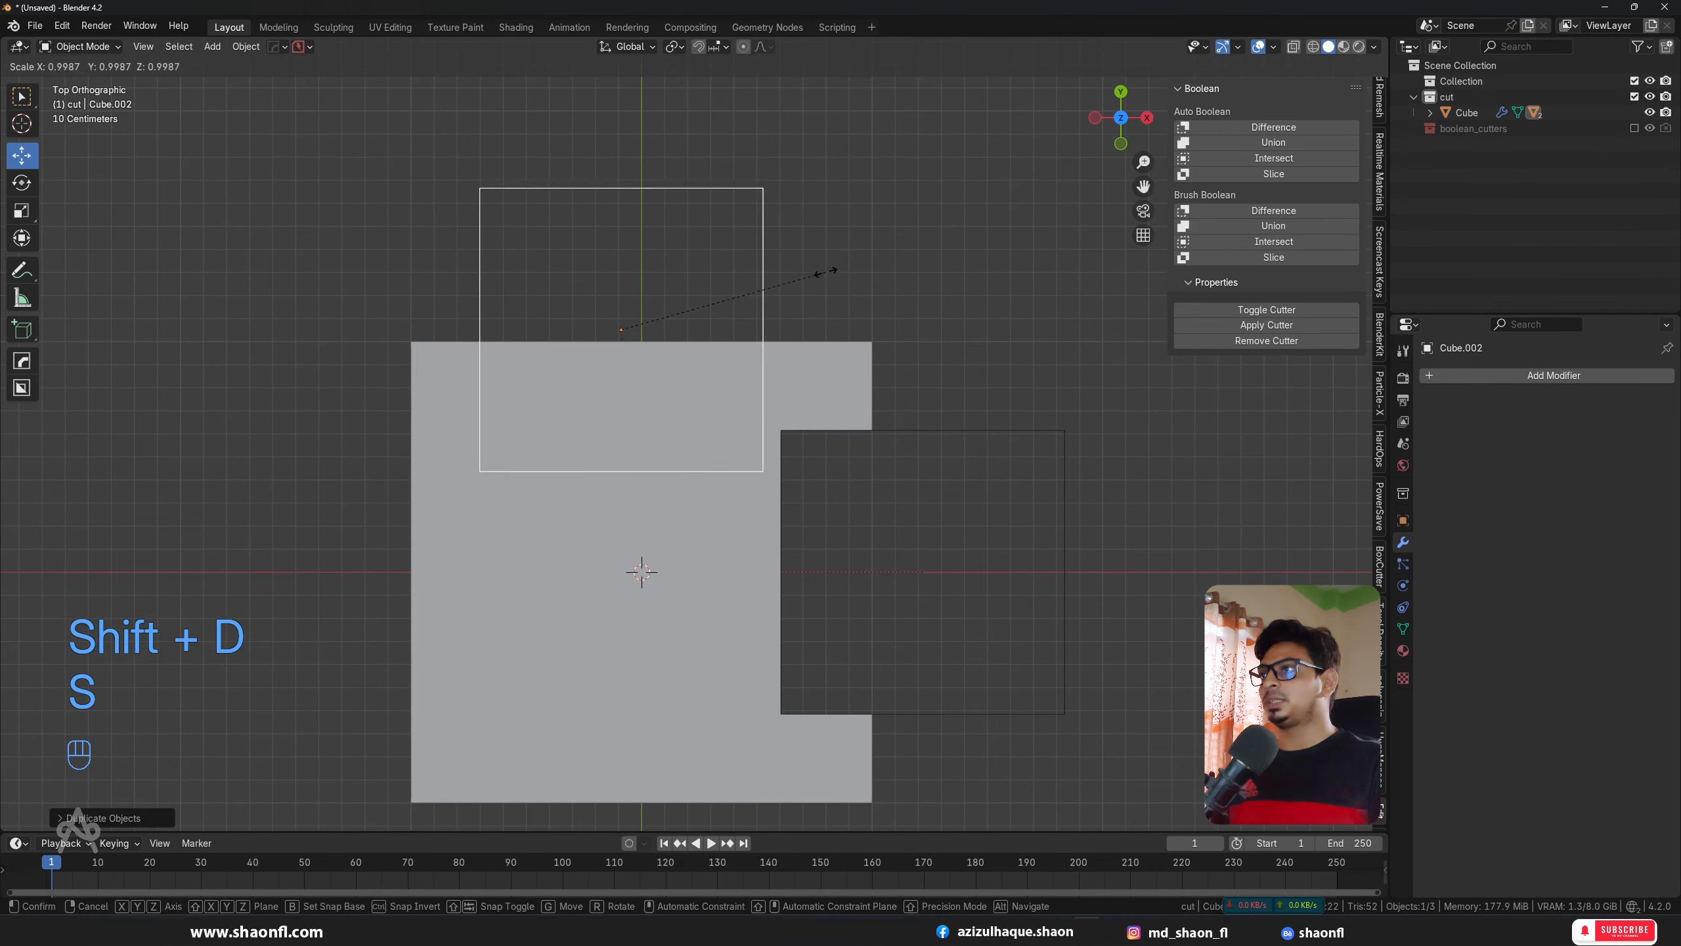
key("x")
left_click(668, 301)
Step: Select the duplicated cutter followed by the main cube and apply Brush Boolean Difference to cut a second slot
middle_click_drag(668, 301, 793, 320)
left_click_drag(794, 319, 830, 290, "alt")
left_click(758, 292)
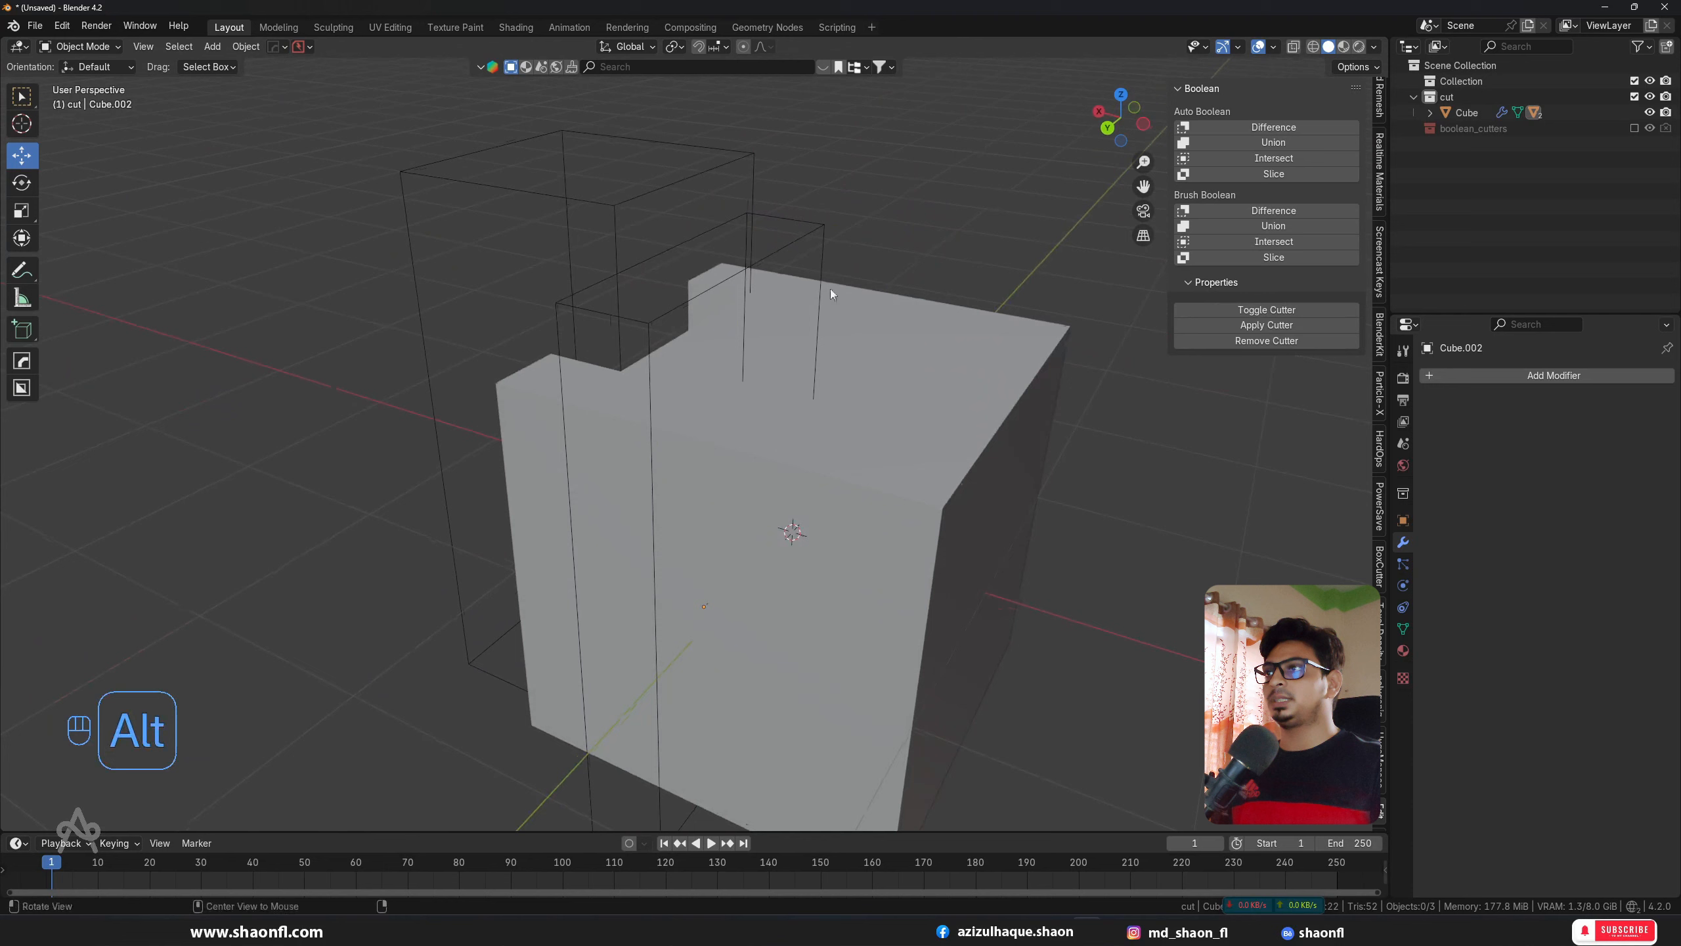
left_click(823, 237)
left_click(966, 396, "shift")
left_click(1273, 210)
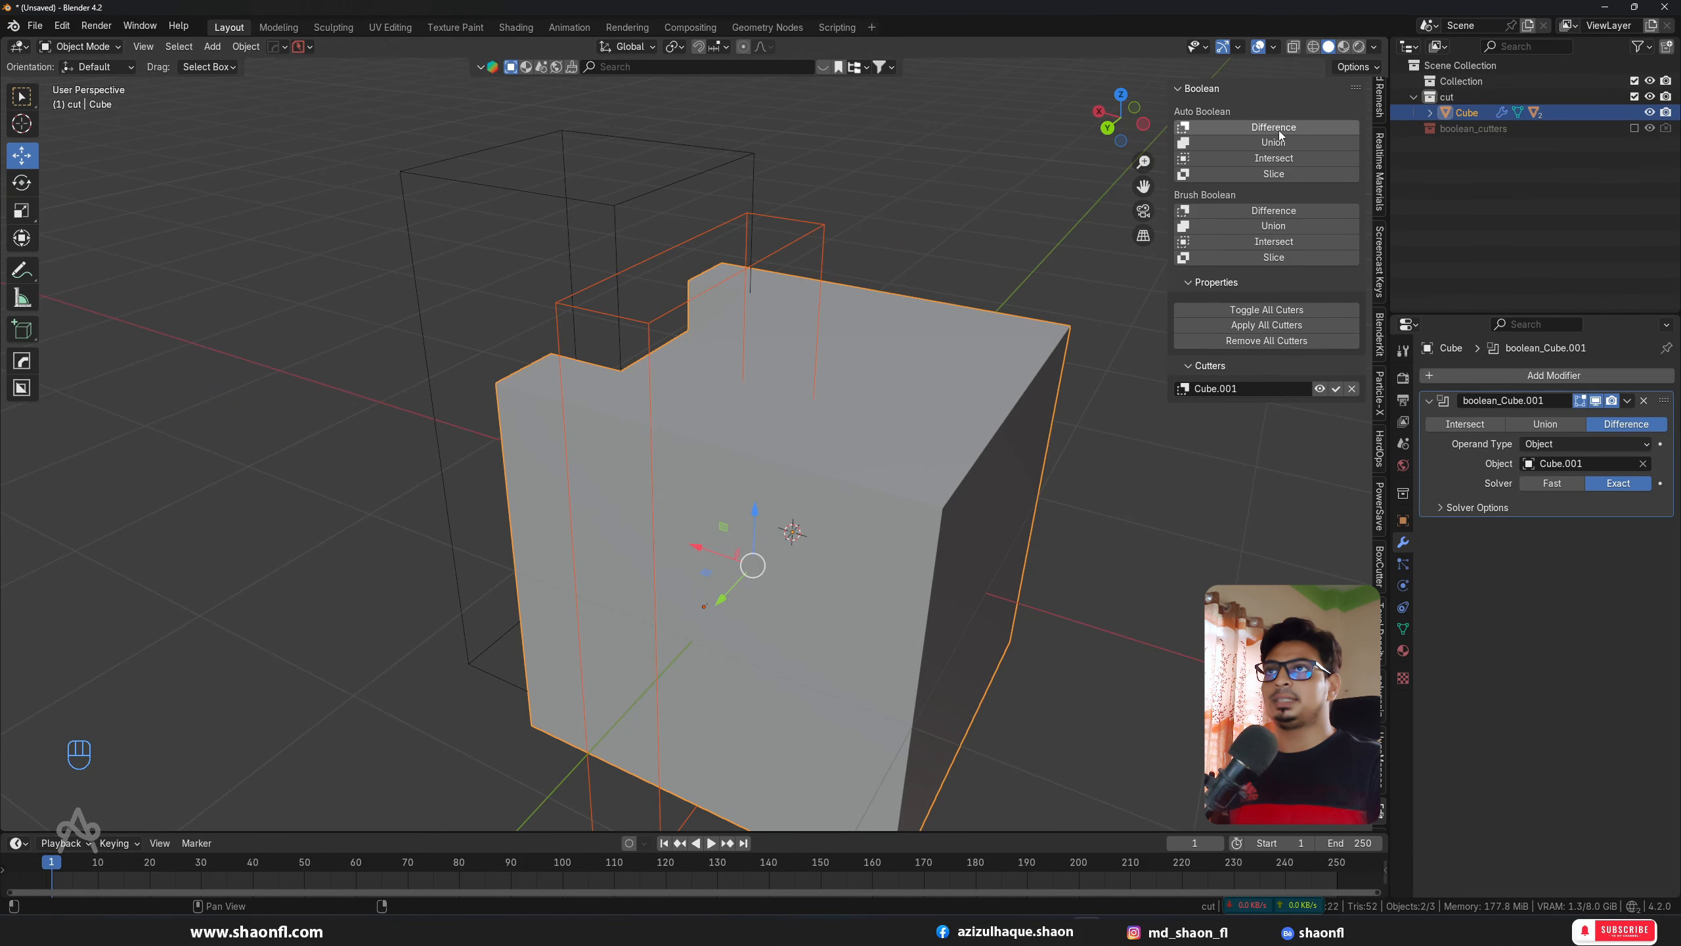
left_click(1269, 211)
mouse_move(1011, 211)
left_mouse_down("alt")
mouse_move(1048, 247)
mouse_move(1034, 273)
mouse_move(865, 277)
mouse_move(743, 326)
left_mouse_up("alt")
Step: Add a cylinder to the scene and scale it down
key("shift+a")
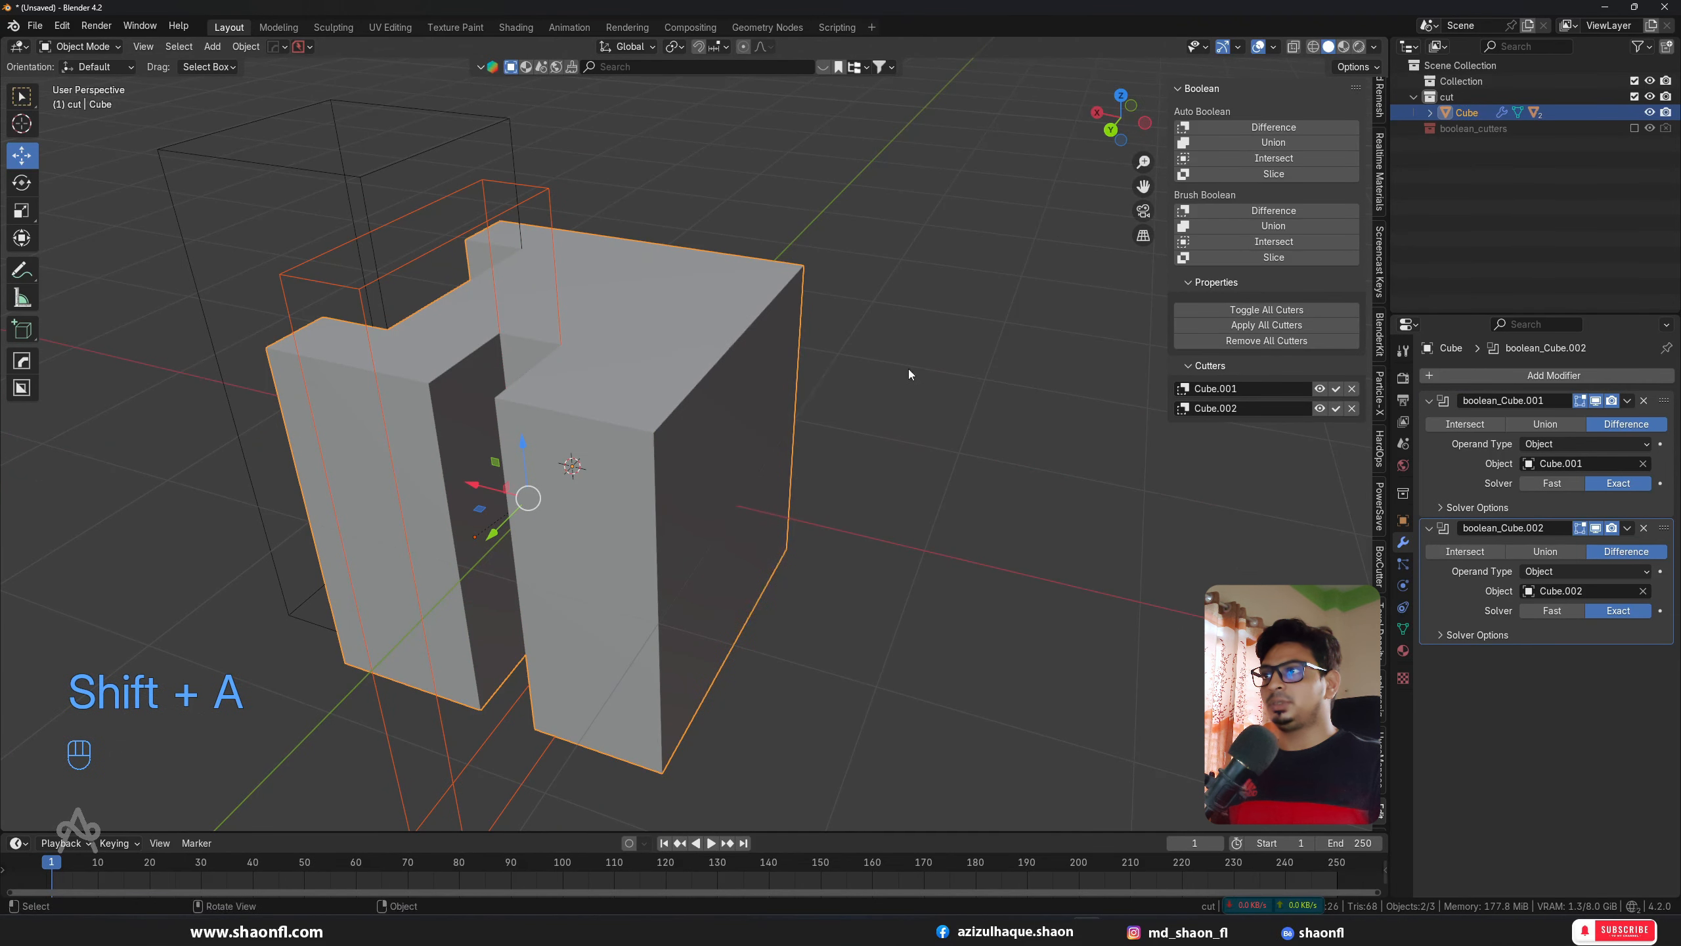
key("shift+a")
mouse_move(815, 361)
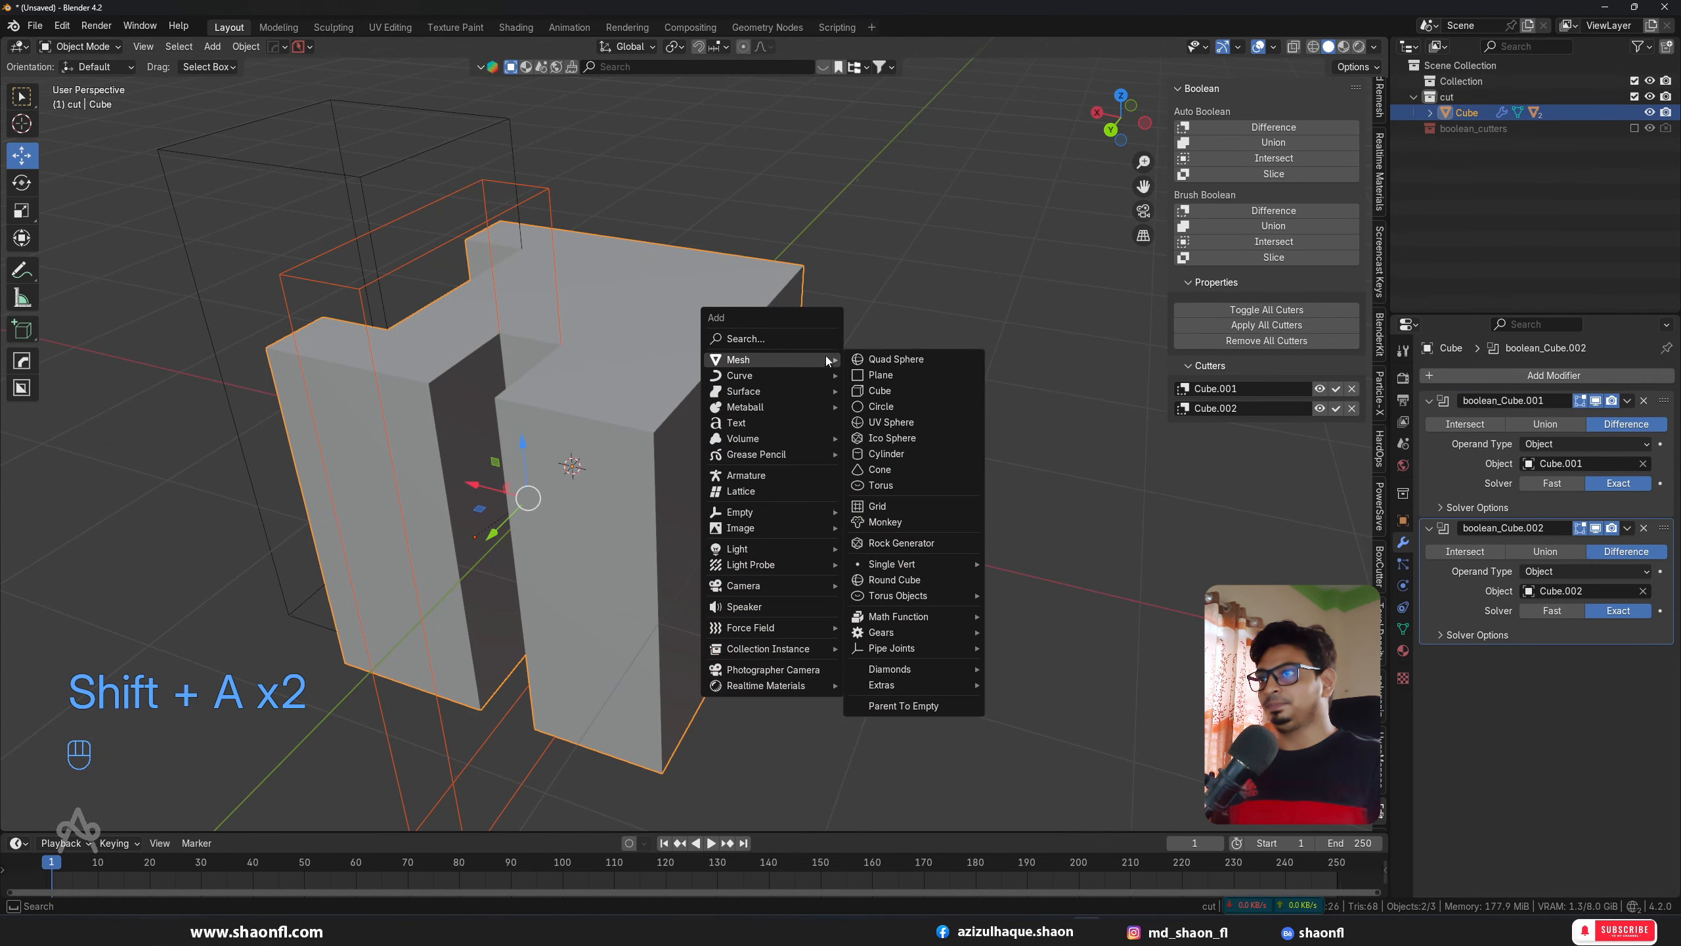
left_click(901, 460)
key("s")
left_click(761, 457)
Step: Move the cylinder along X to overlap the cube's uncut side and stretch it along Z beyond the cube's height
key("g")
key("x")
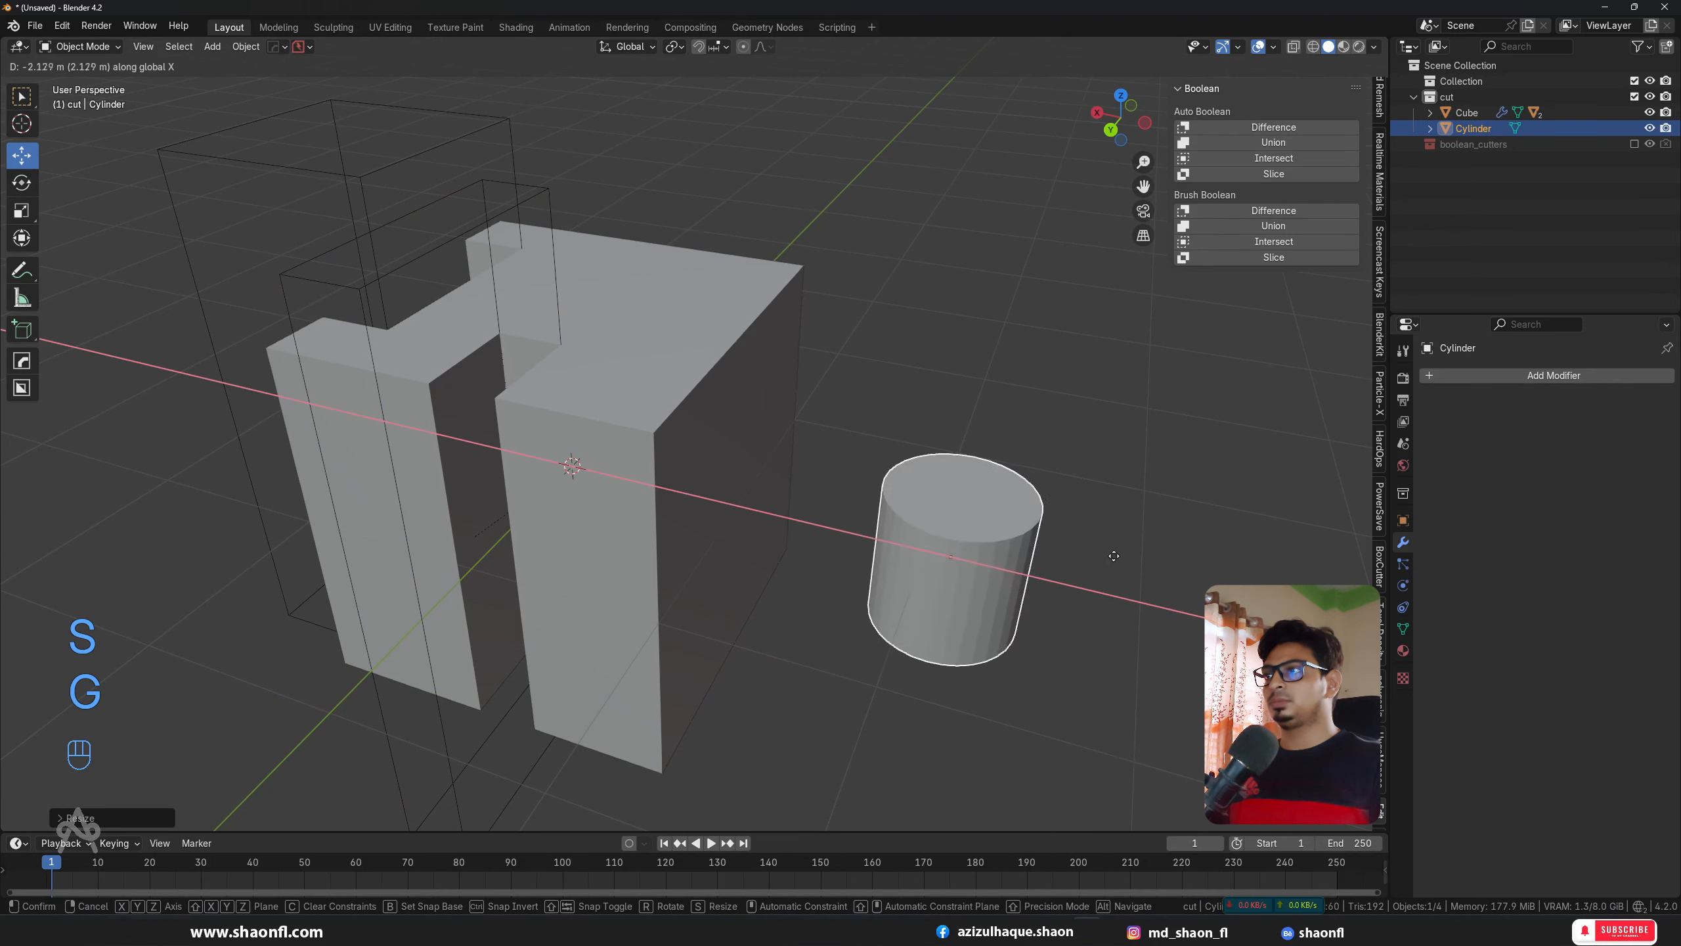
left_click(911, 473)
key("s")
key("z")
left_click(301, 490)
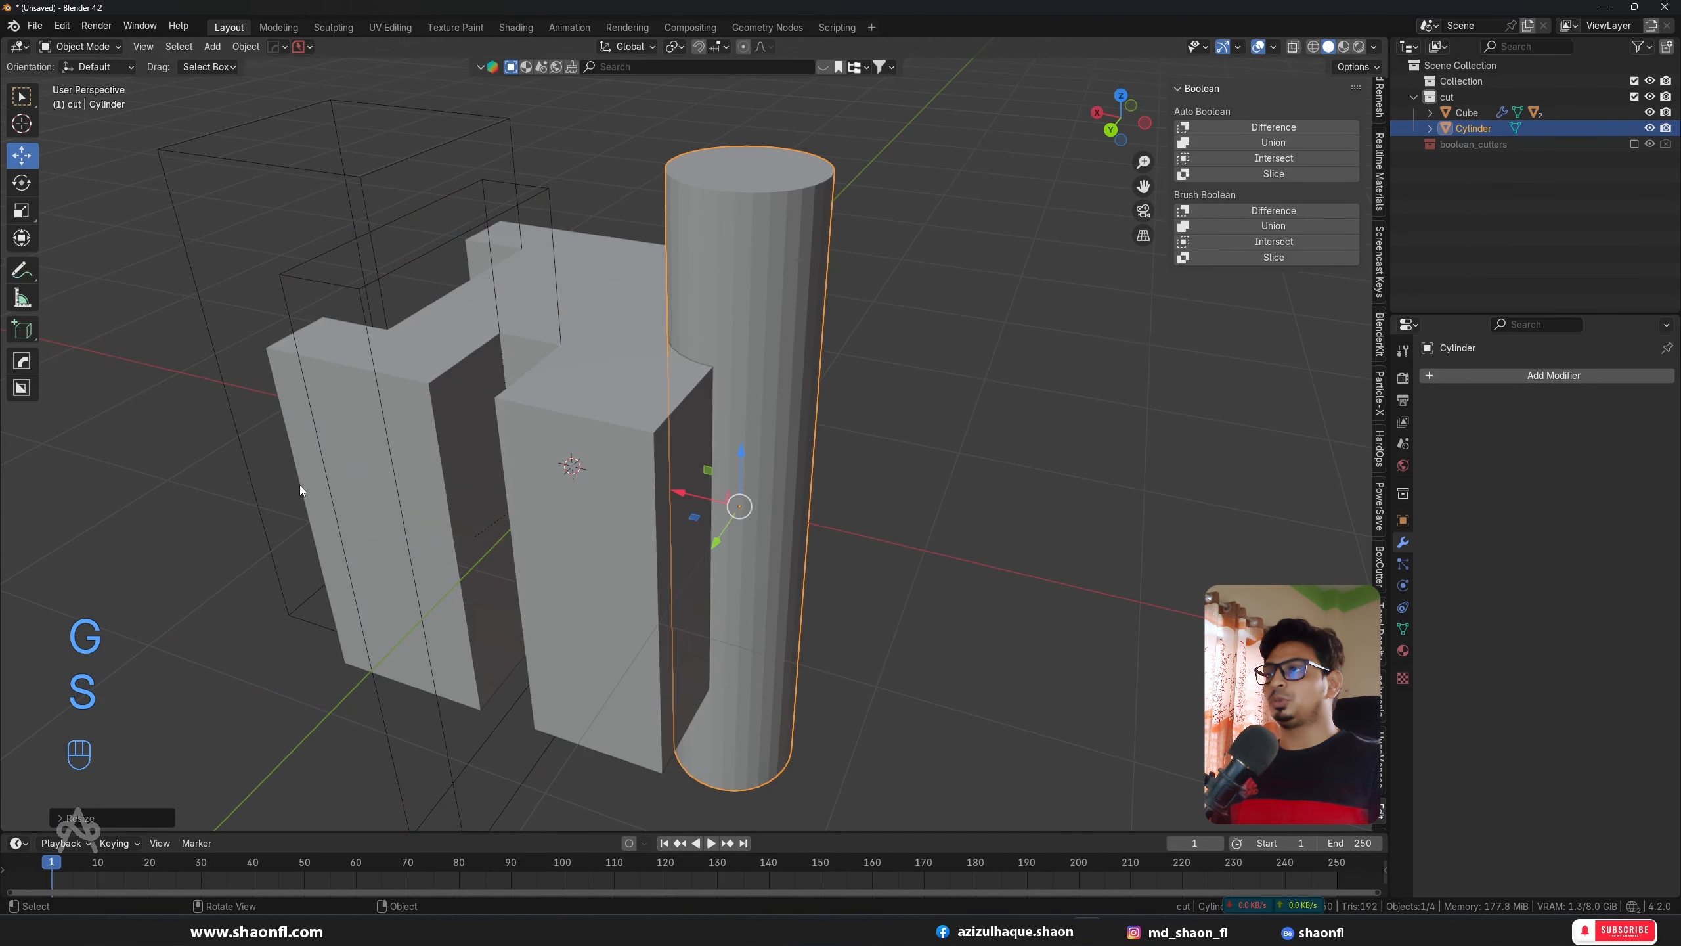
Step: Add the main cube to the cylinder selection, apply Brush Boolean Union and deselect the result
scroll(684, 413, "down", 3)
left_click_drag(686, 413, 694, 434, "alt")
scroll(729, 397, "up", 4)
left_click(668, 376, "shift")
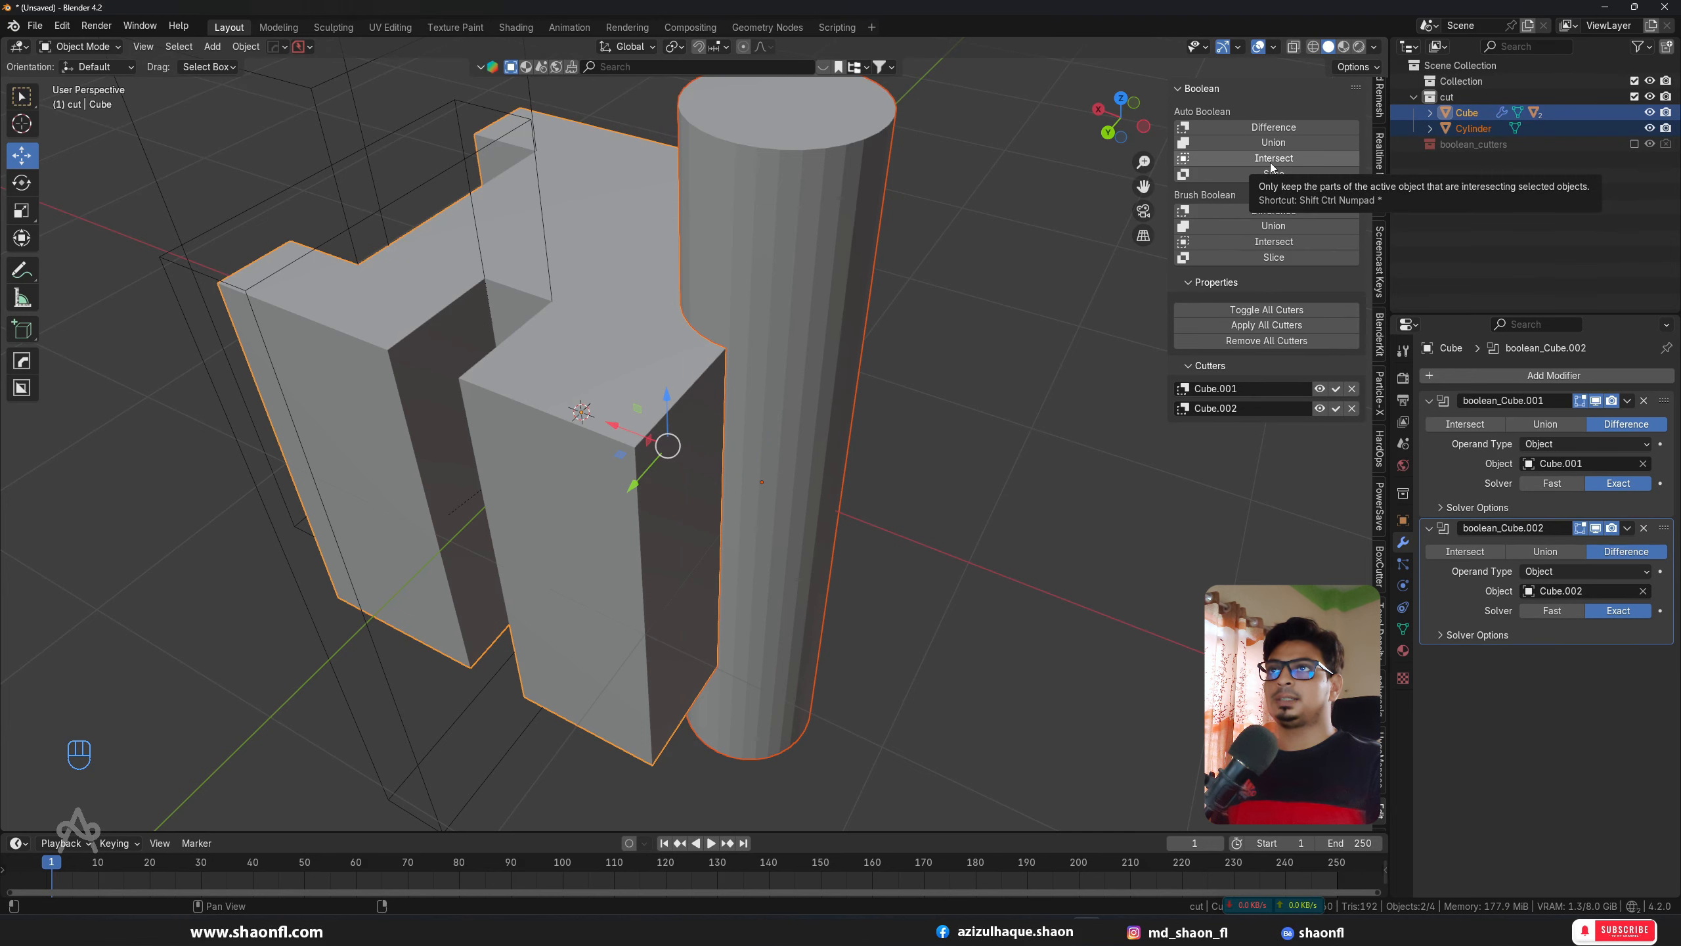
left_click(1269, 226)
scroll(929, 350, "down", 4)
mouse_move(967, 331)
left_mouse_down("alt")
mouse_move(906, 357)
mouse_move(863, 317)
left_mouse_up("alt")
scroll(906, 357, "up", 3)
left_click(937, 323)
scroll(898, 325, "down", 4)
scroll(877, 398, "up", 6)
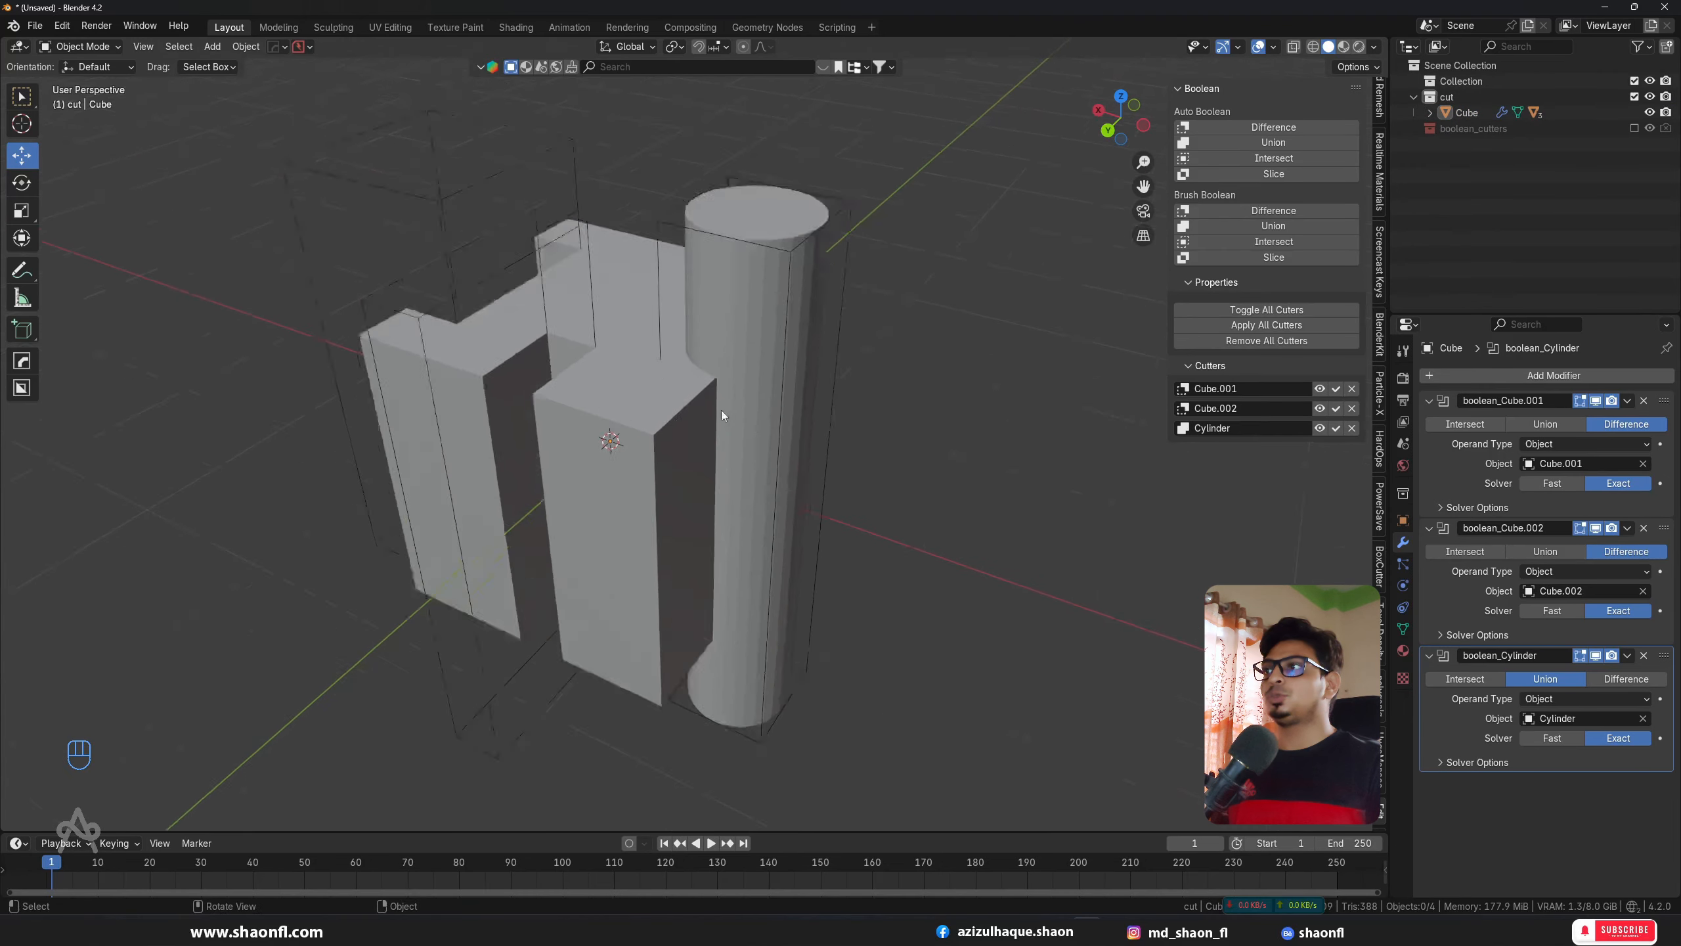
Step: Select the combined object and turn off the visibility of its Cube.001 cutter
left_click_drag(721, 410, 618, 390, "alt")
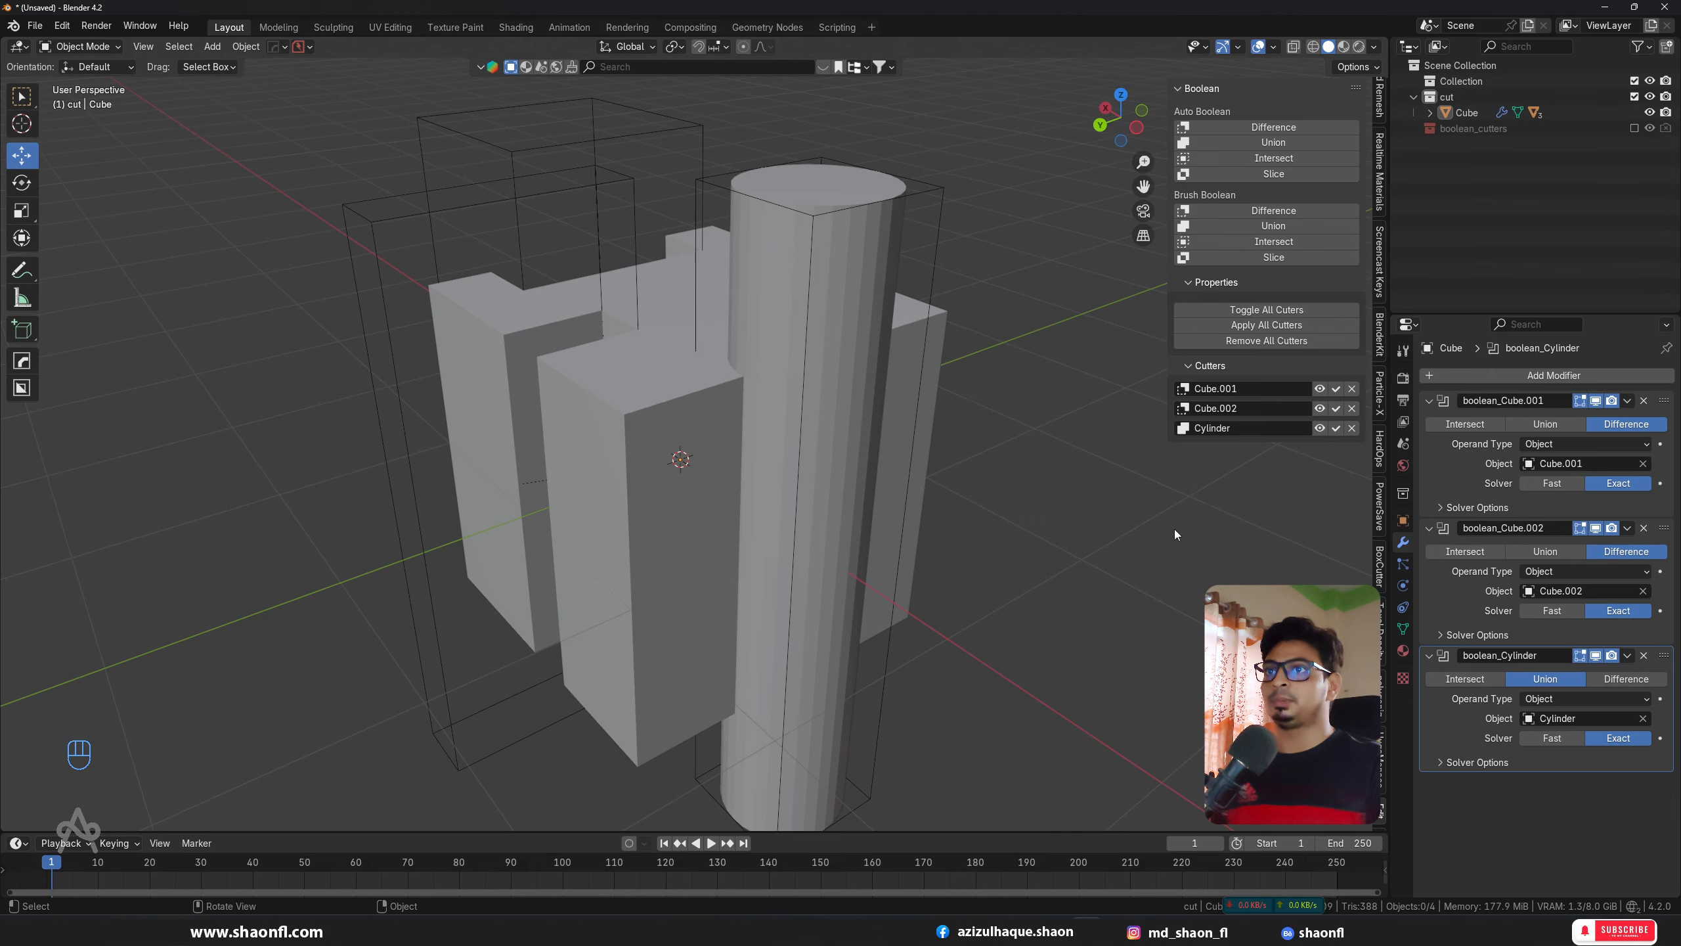
left_click_drag(805, 323, 795, 441, "alt")
left_click(795, 441)
left_click(1319, 389)
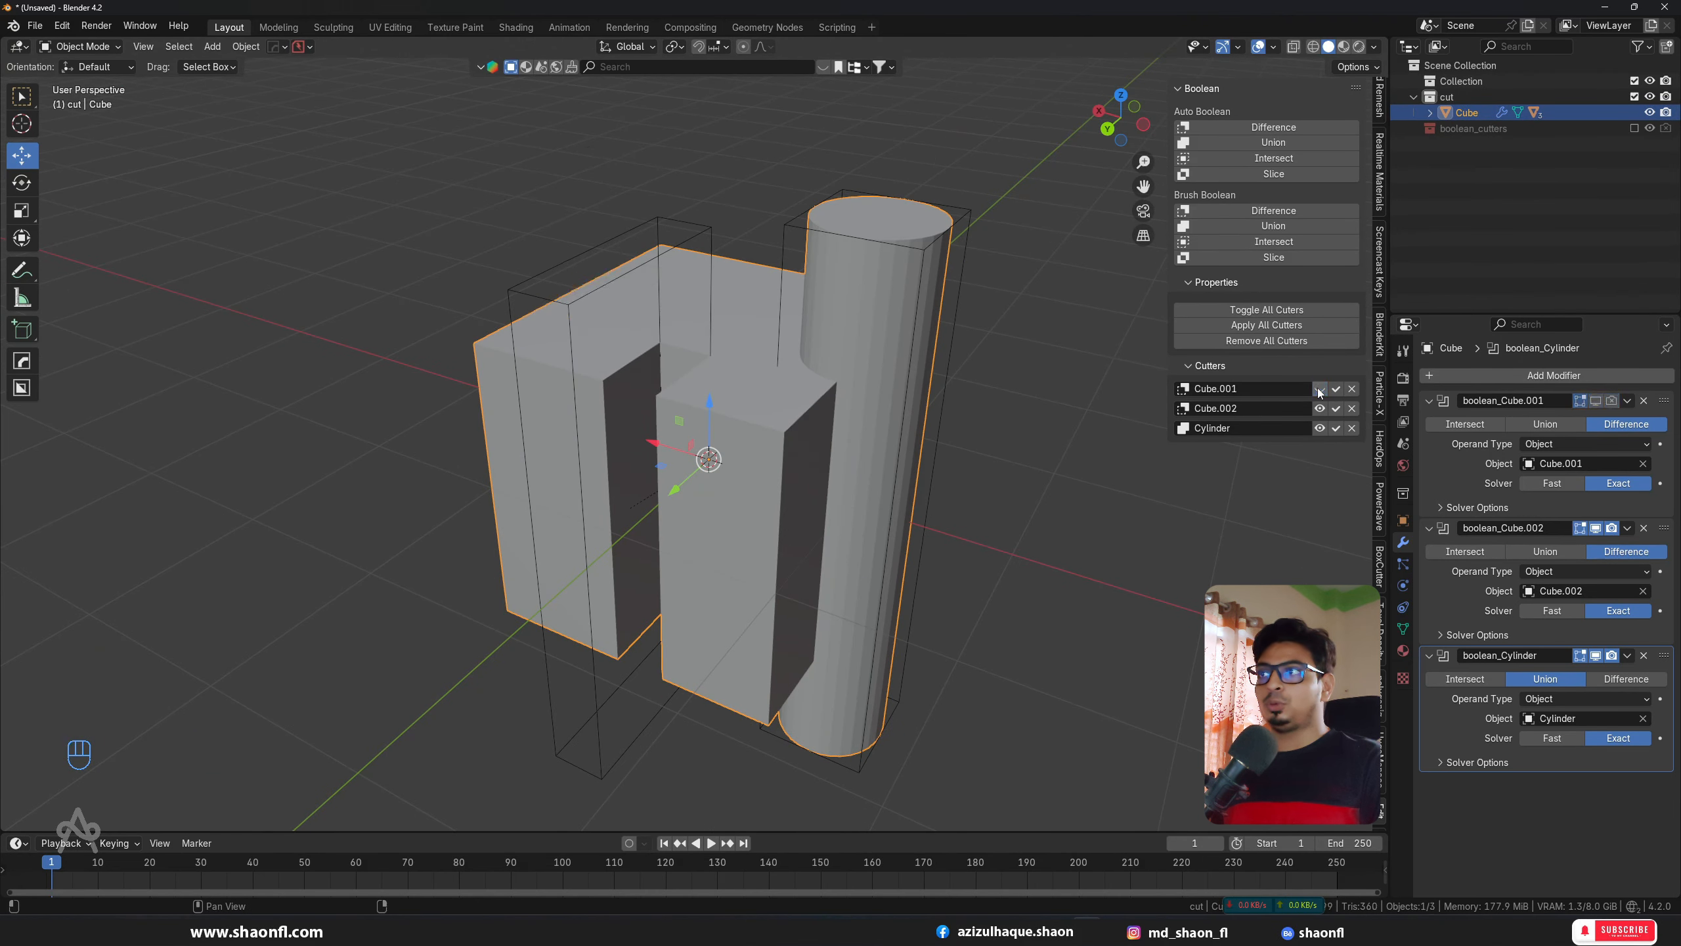
Step: Turn the Cube.001 cutter back on, and toggle the Cube.002 and Cylinder cutters off and on again
left_click(1320, 390)
left_click(1318, 408)
left_click(1319, 409)
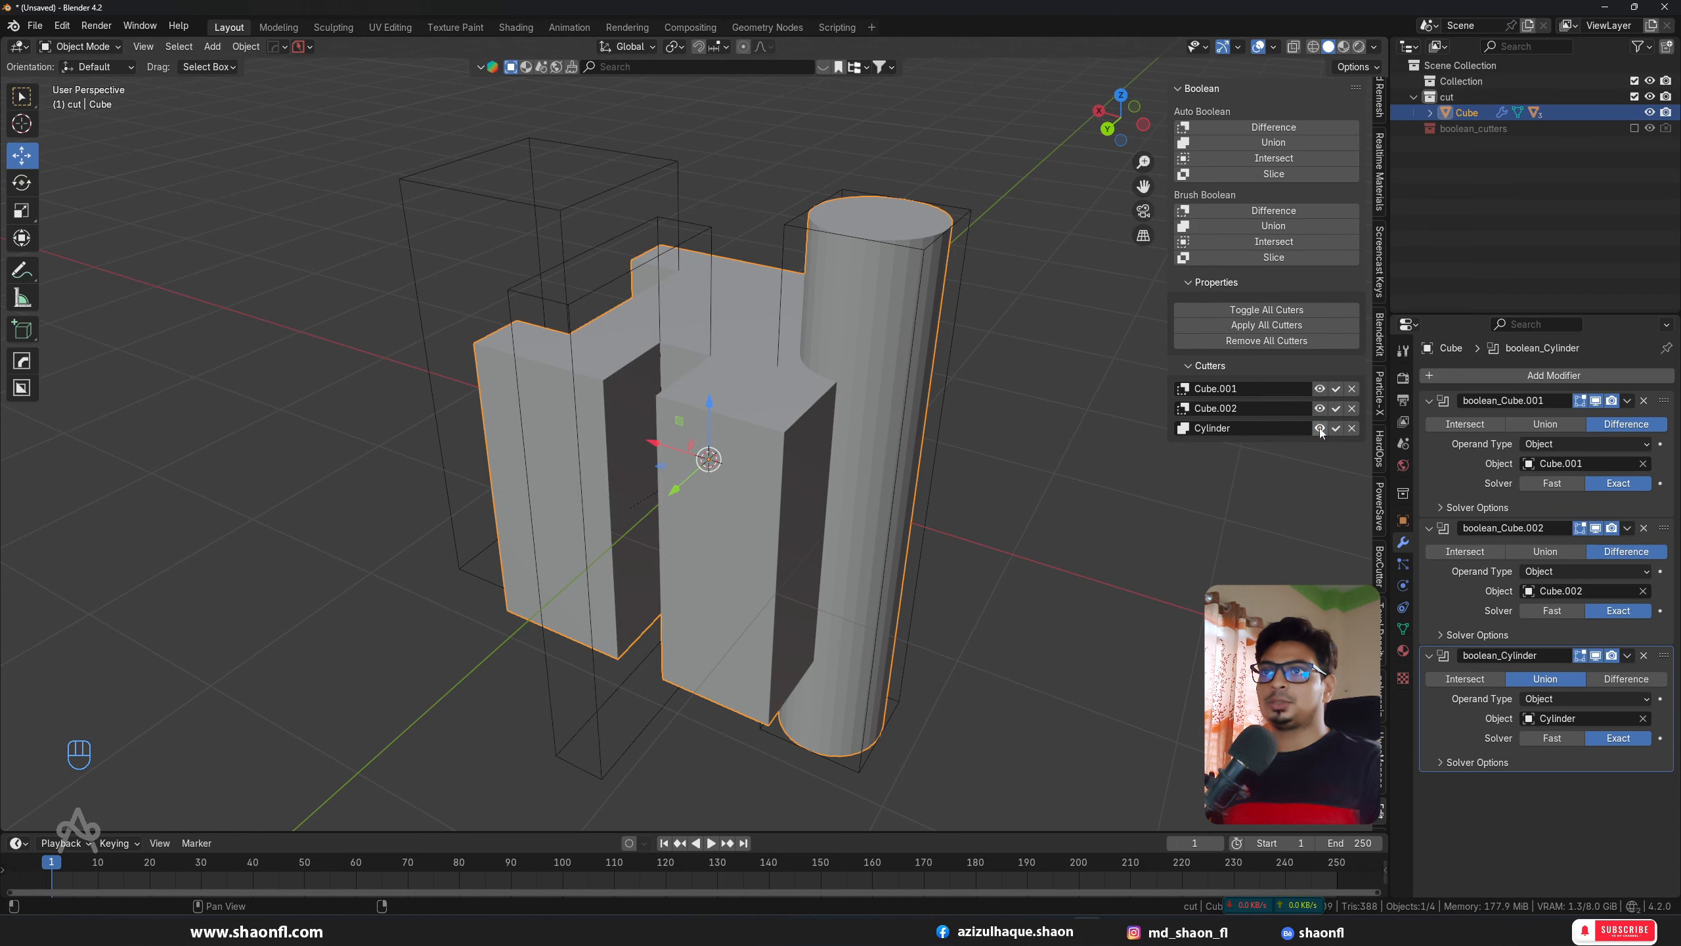
left_click(1319, 428)
left_click(1320, 428)
middle_click_drag(781, 464, 880, 464)
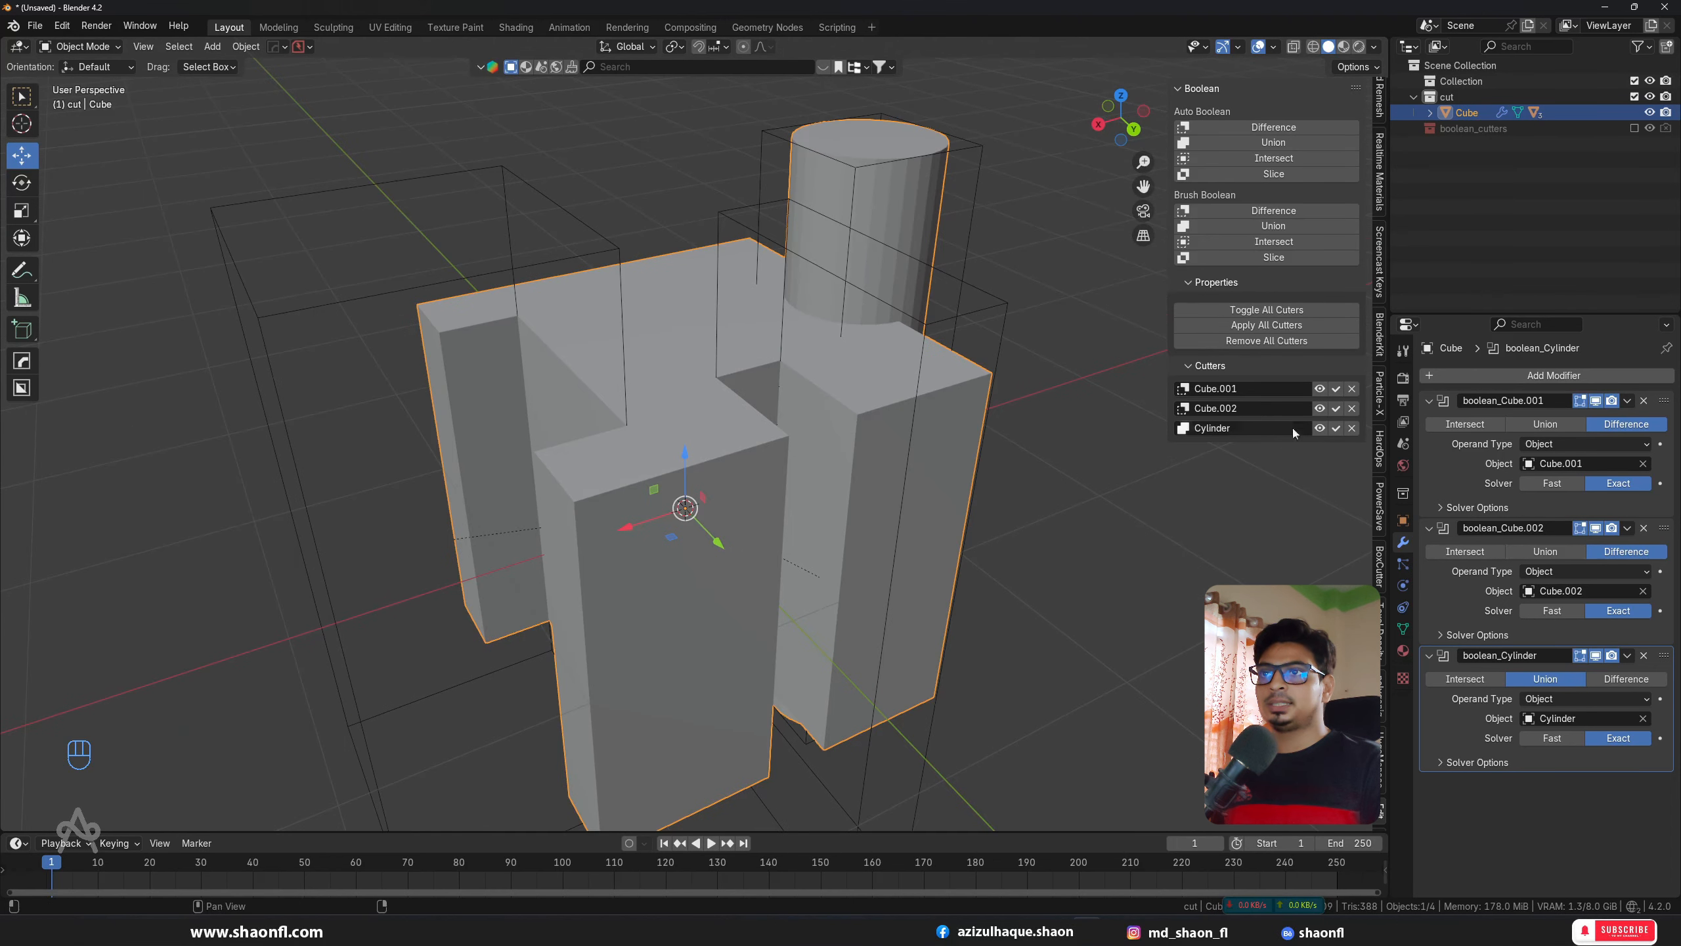
Step: Apply only the Cylinder cutter to the main cube and undo the application
left_click(1336, 428)
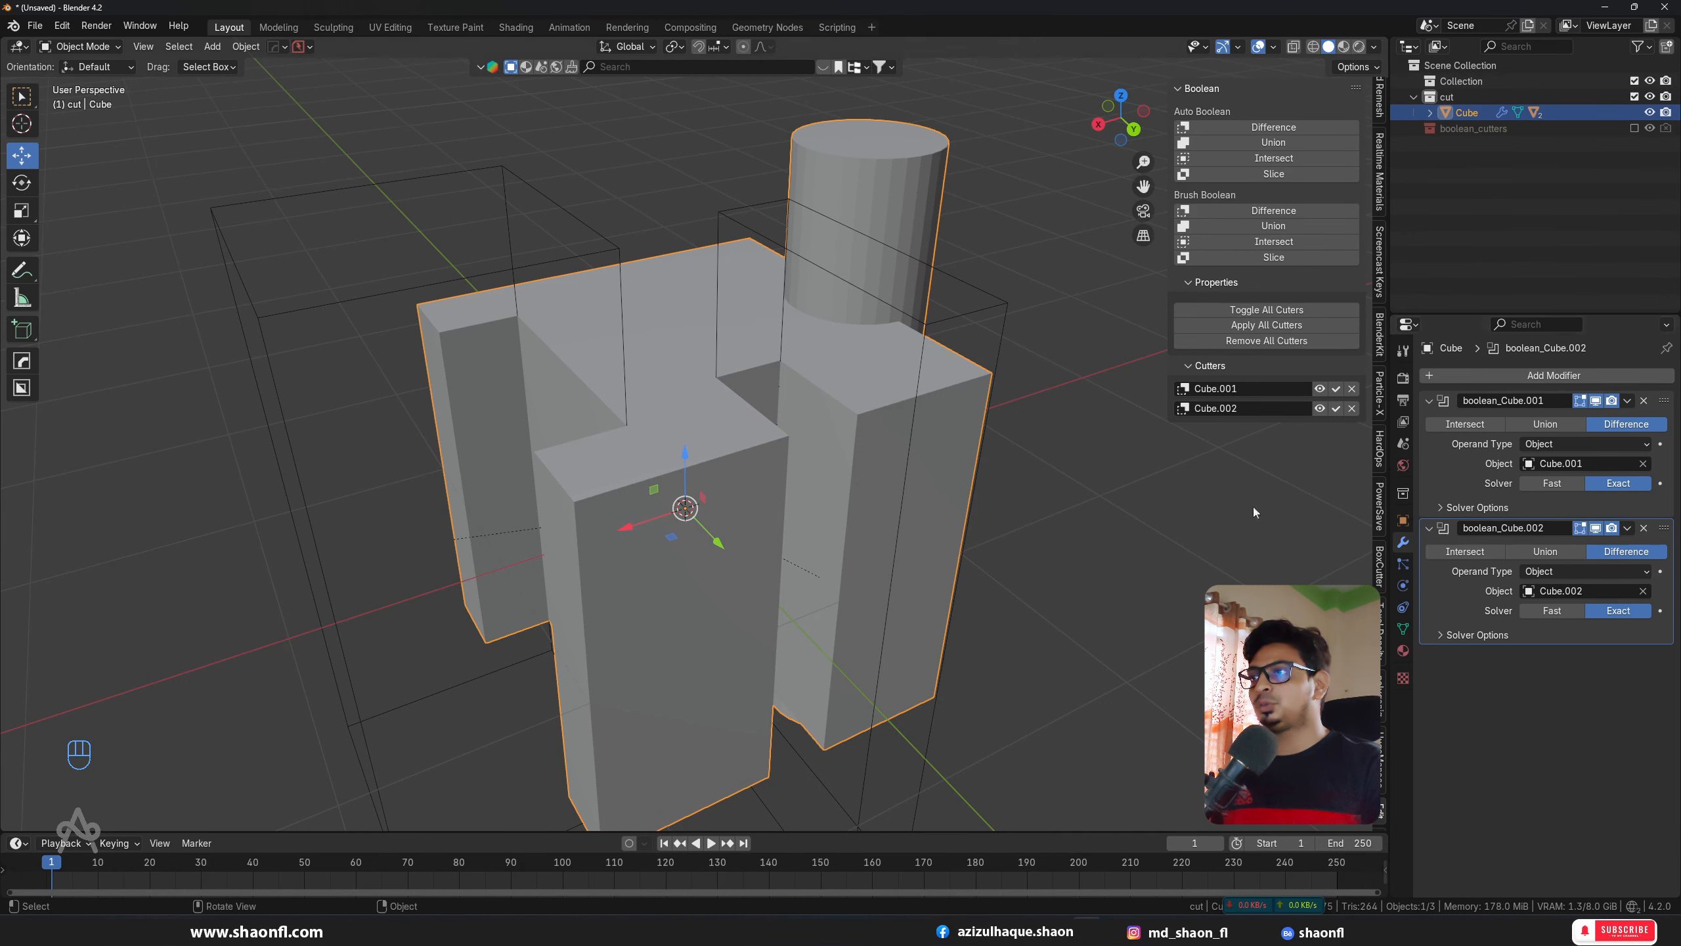
key("ctrl+z")
middle_click_drag(1020, 445, 1044, 415, "shift")
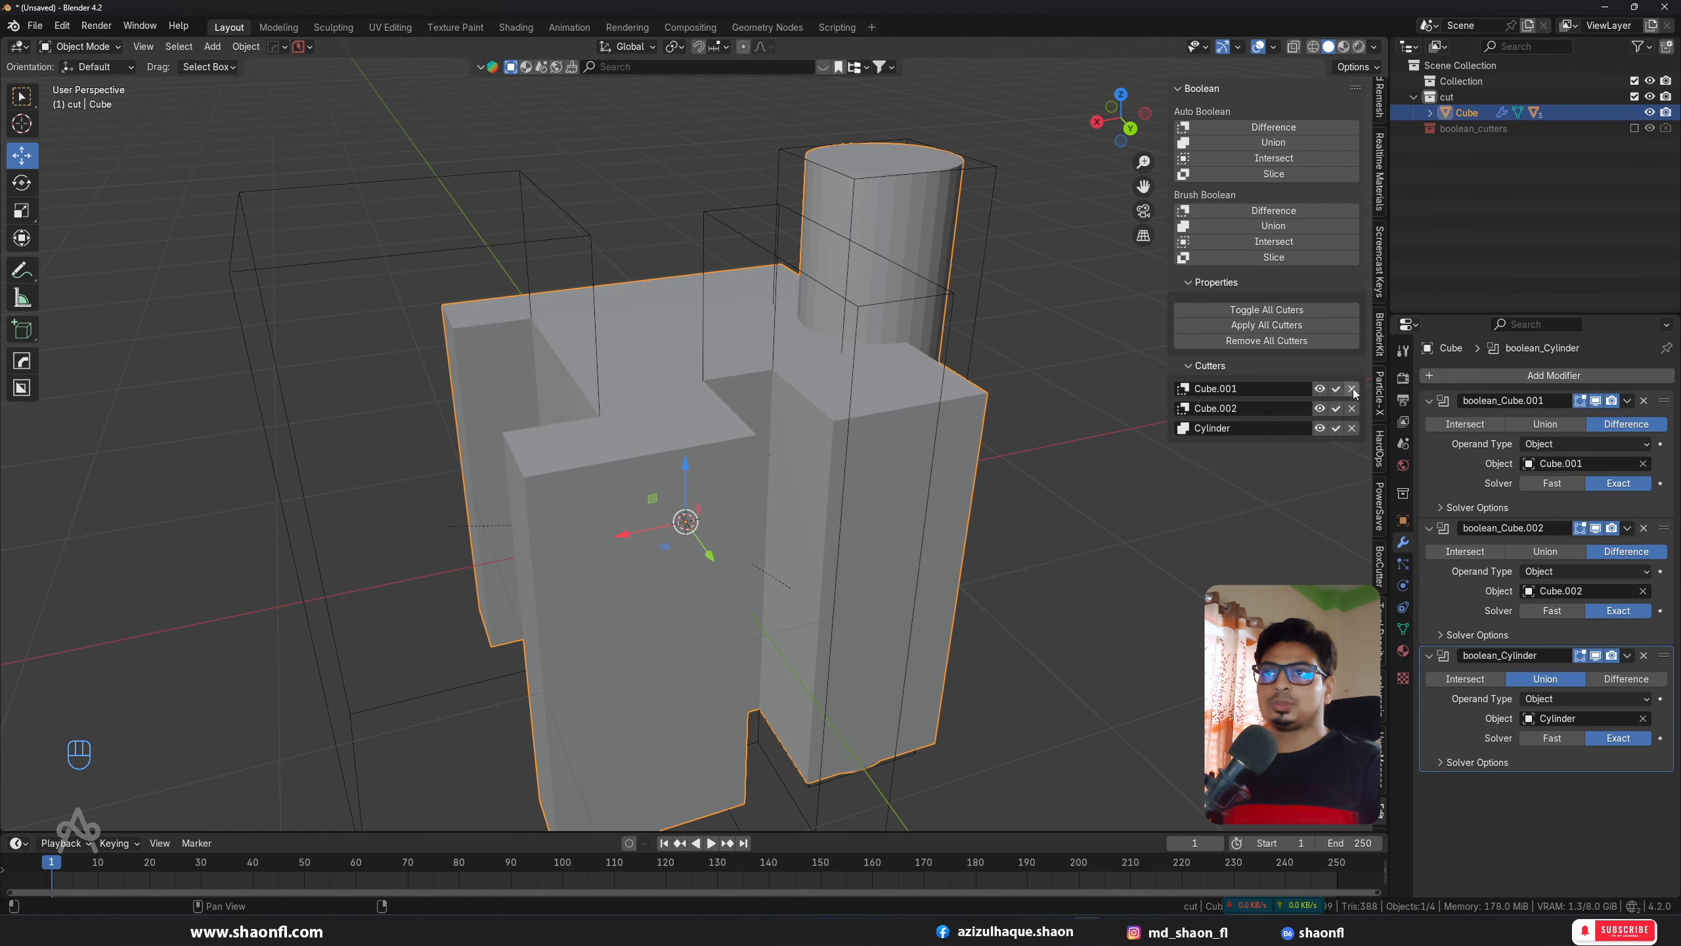
Step: Remove the Cube.002 cutter from the main cube and undo the removal
left_click(1353, 408)
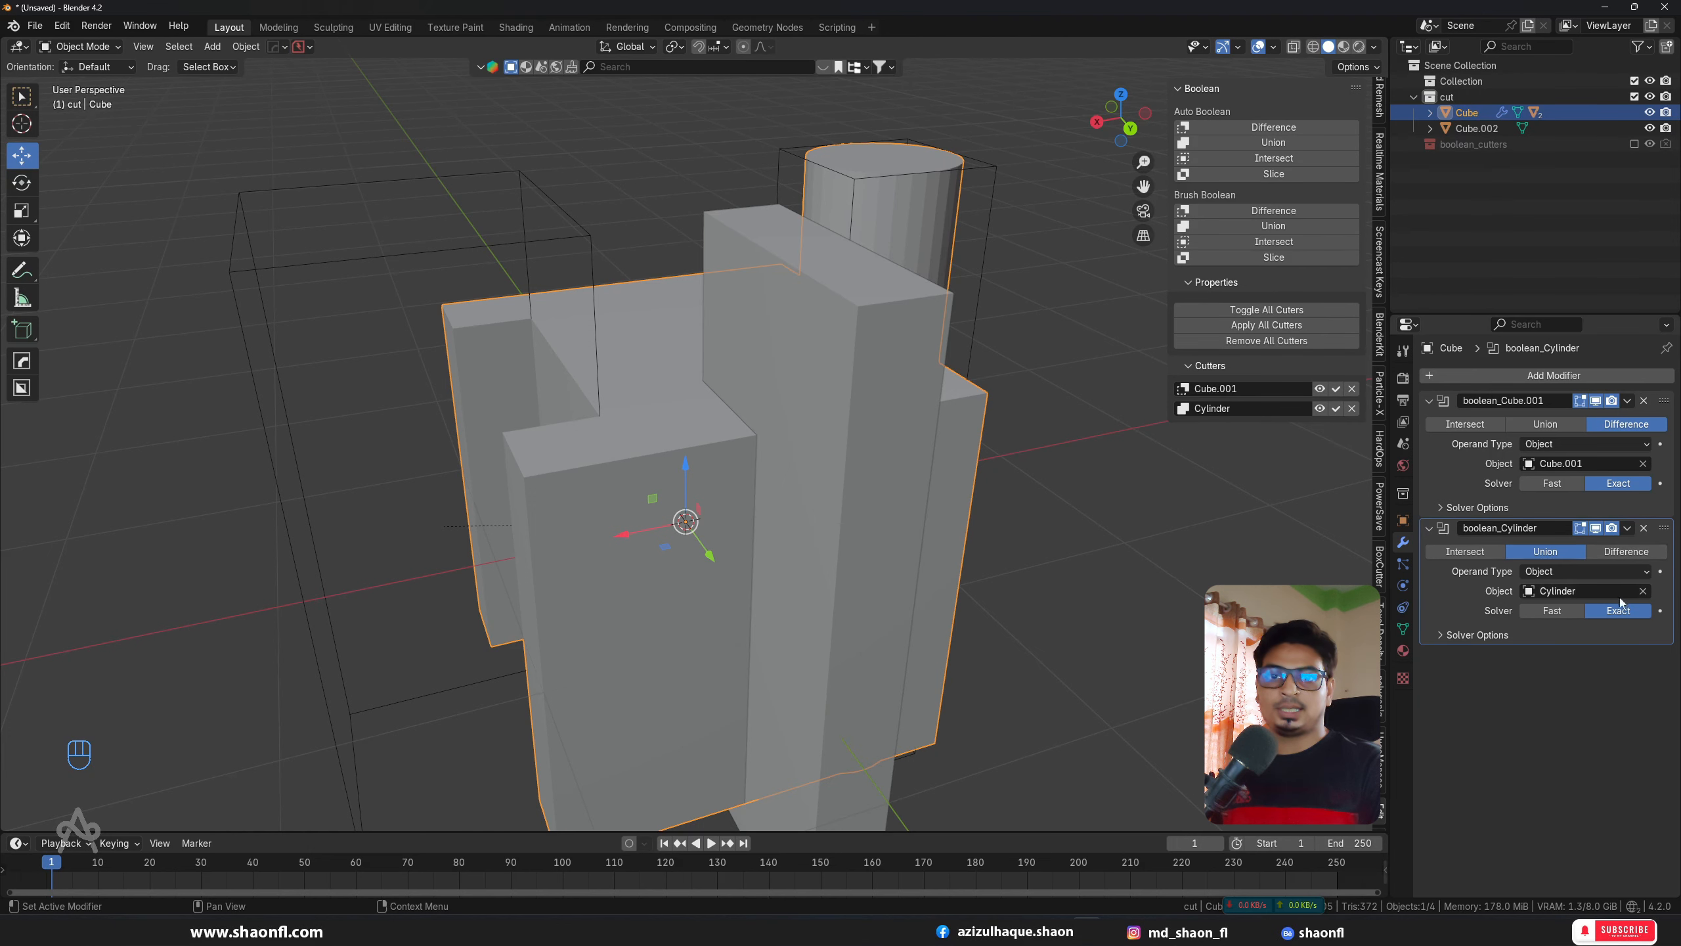
key("ctrl+z")
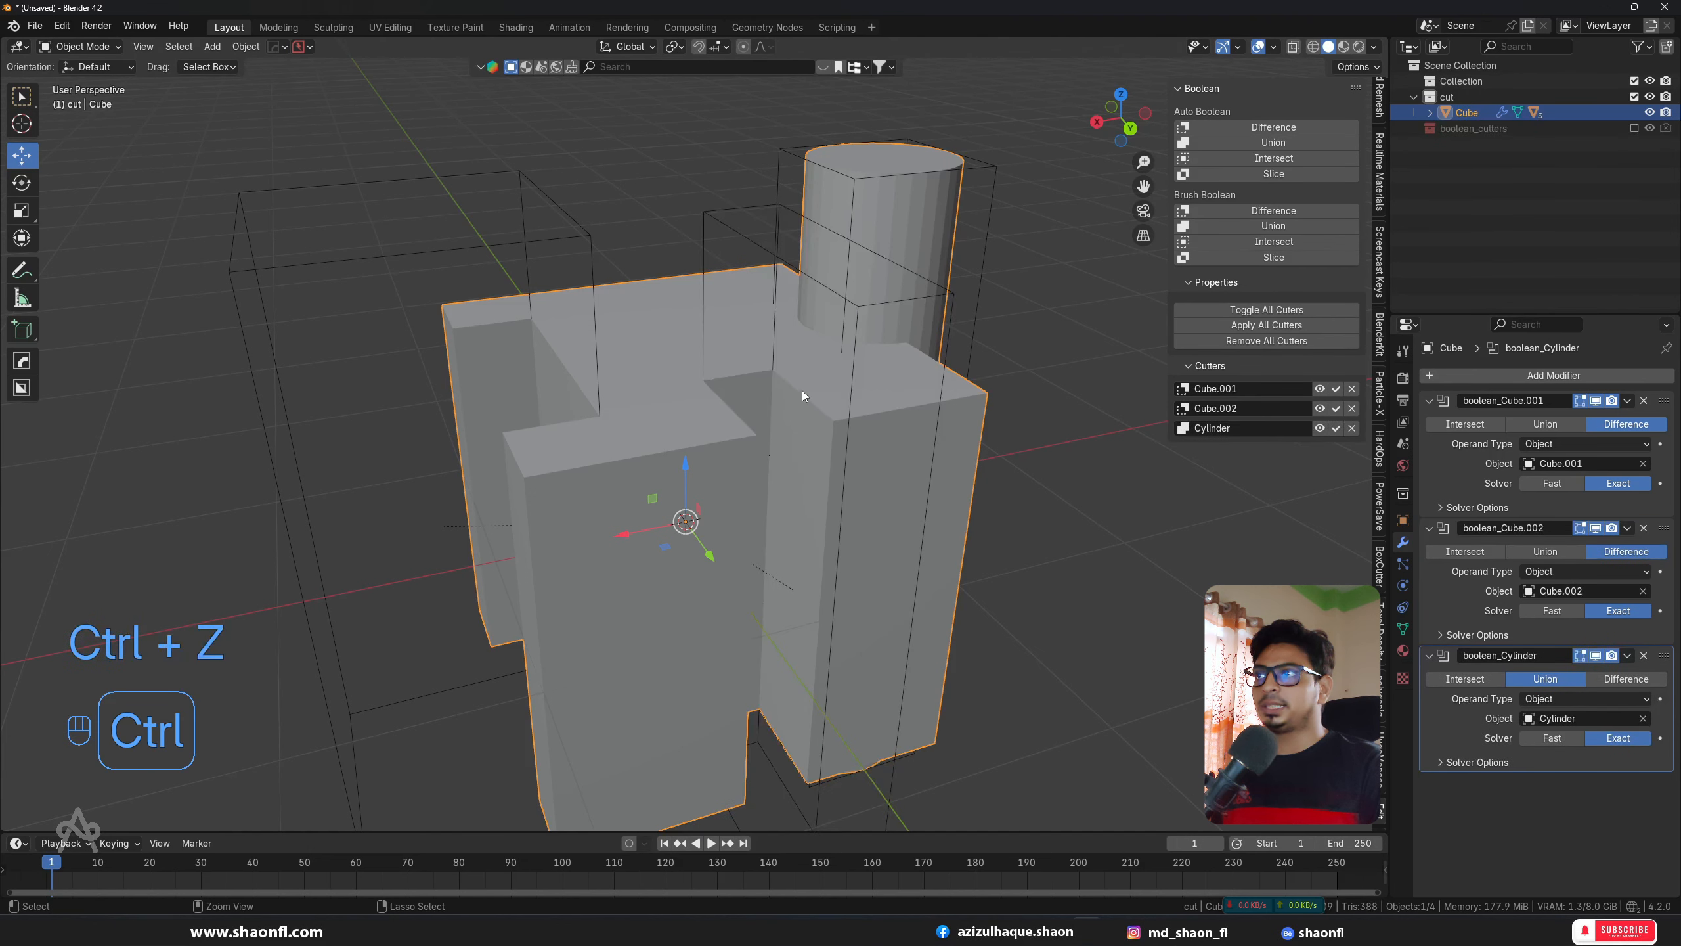
middle_click_drag(980, 399, 1066, 347)
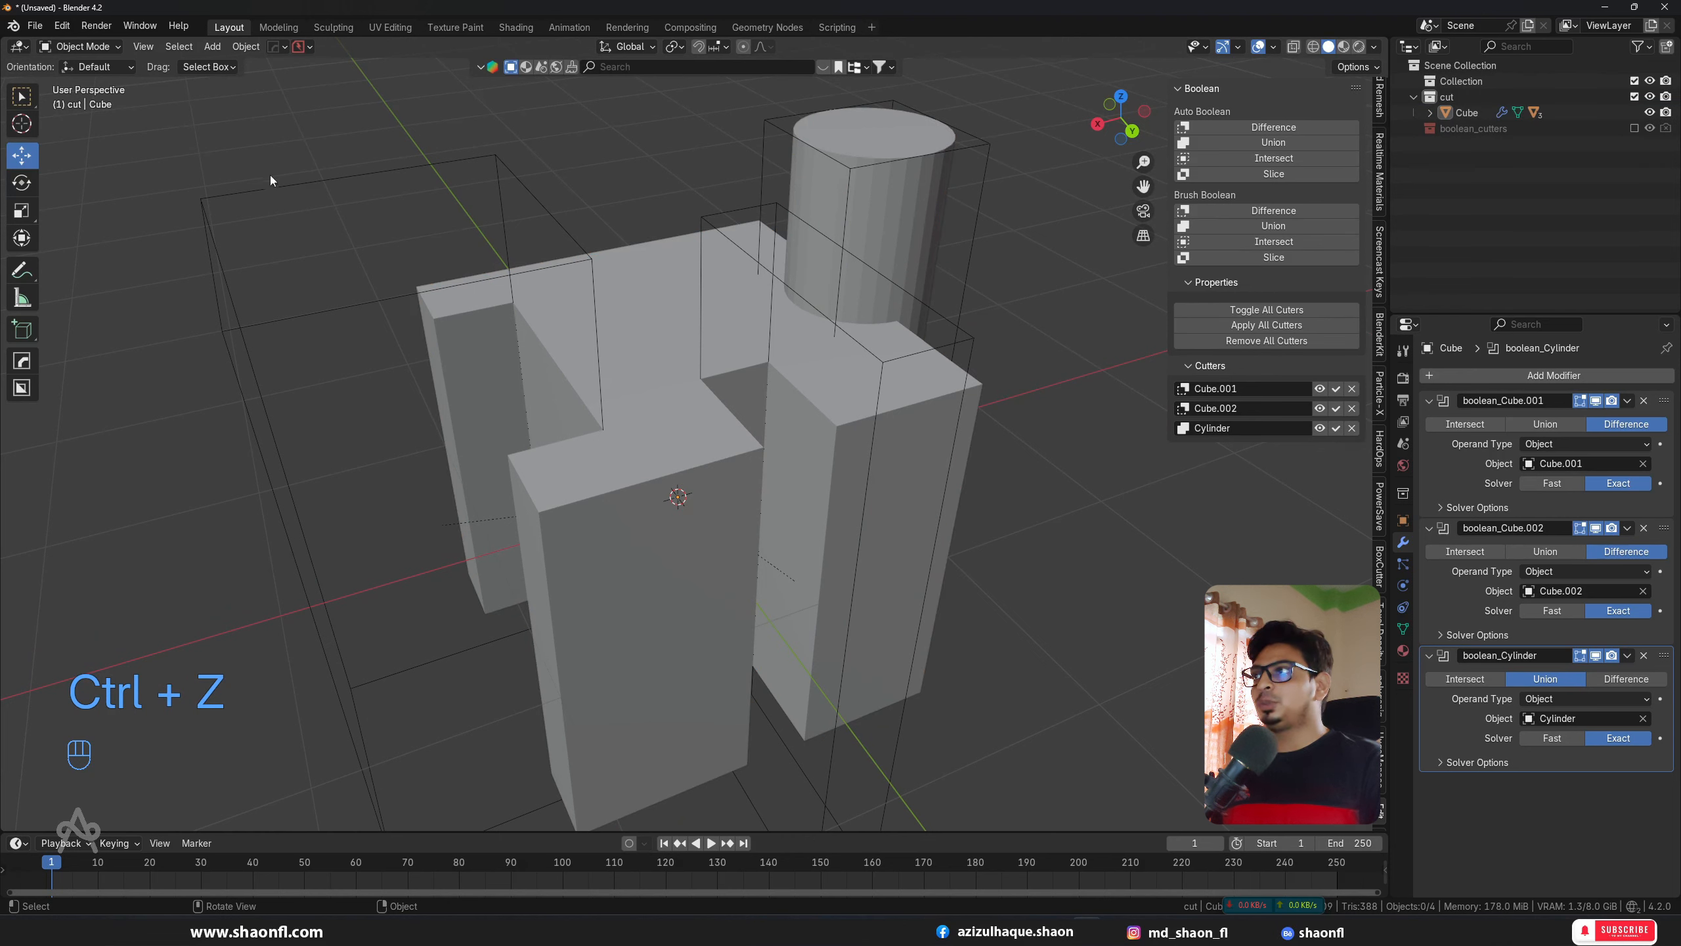
Step: Select the main cube, apply all of its cutters at once and undo the application
left_click_drag(270, 176, 1014, 659)
left_click(1064, 534)
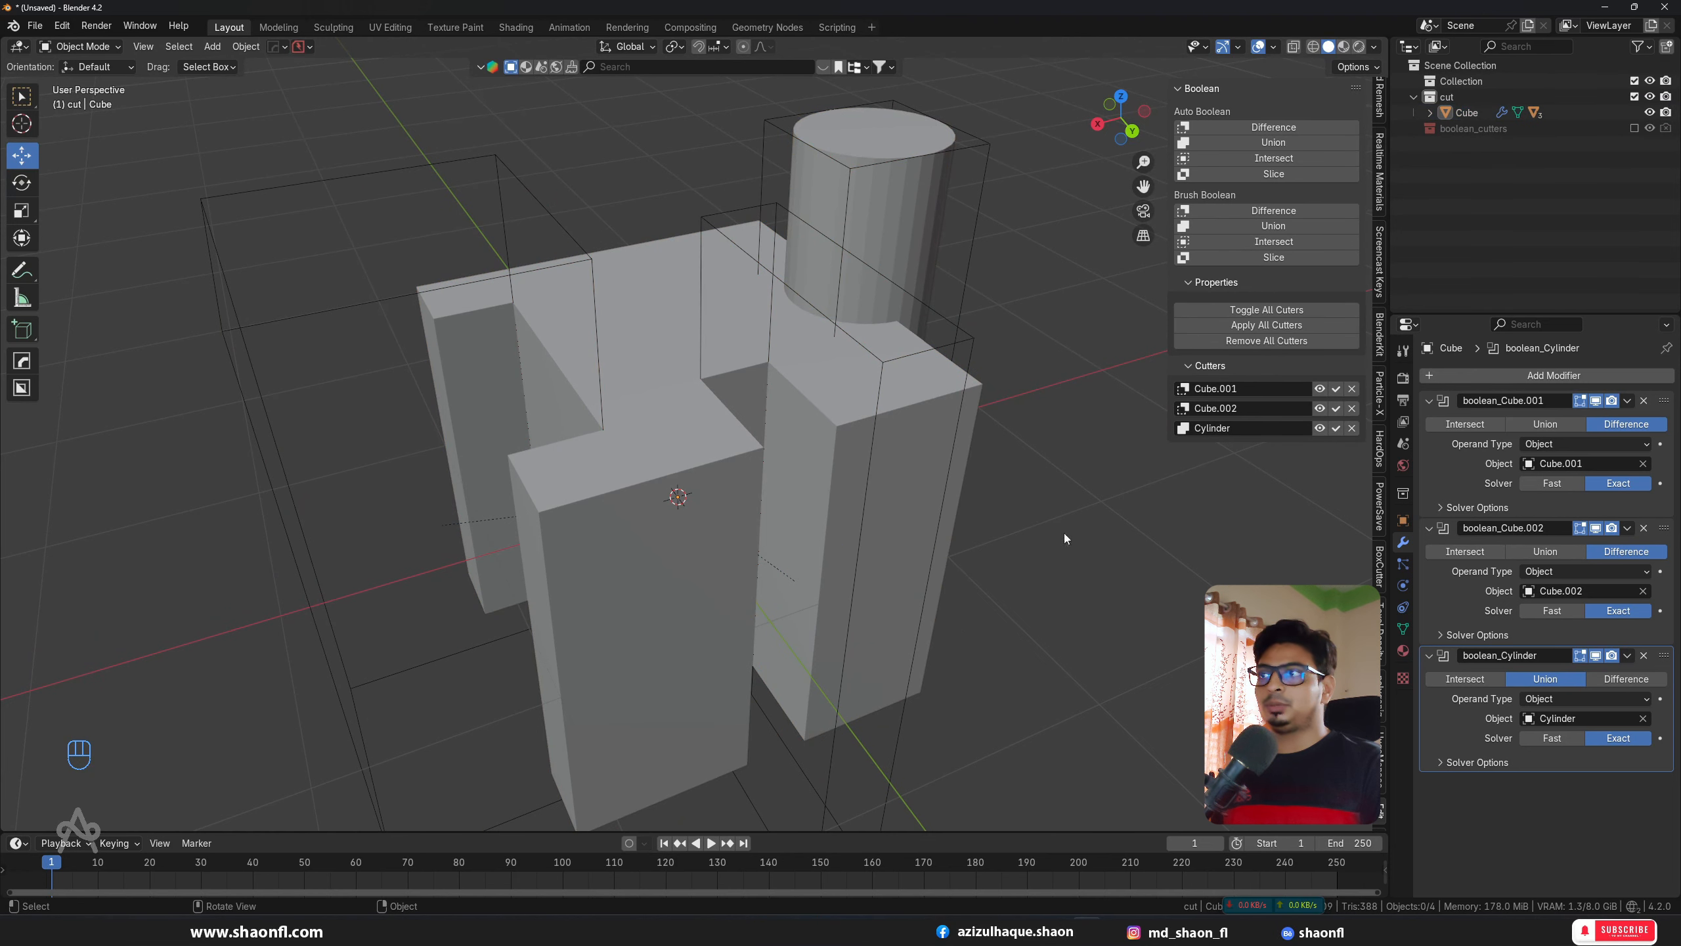
left_click(712, 507)
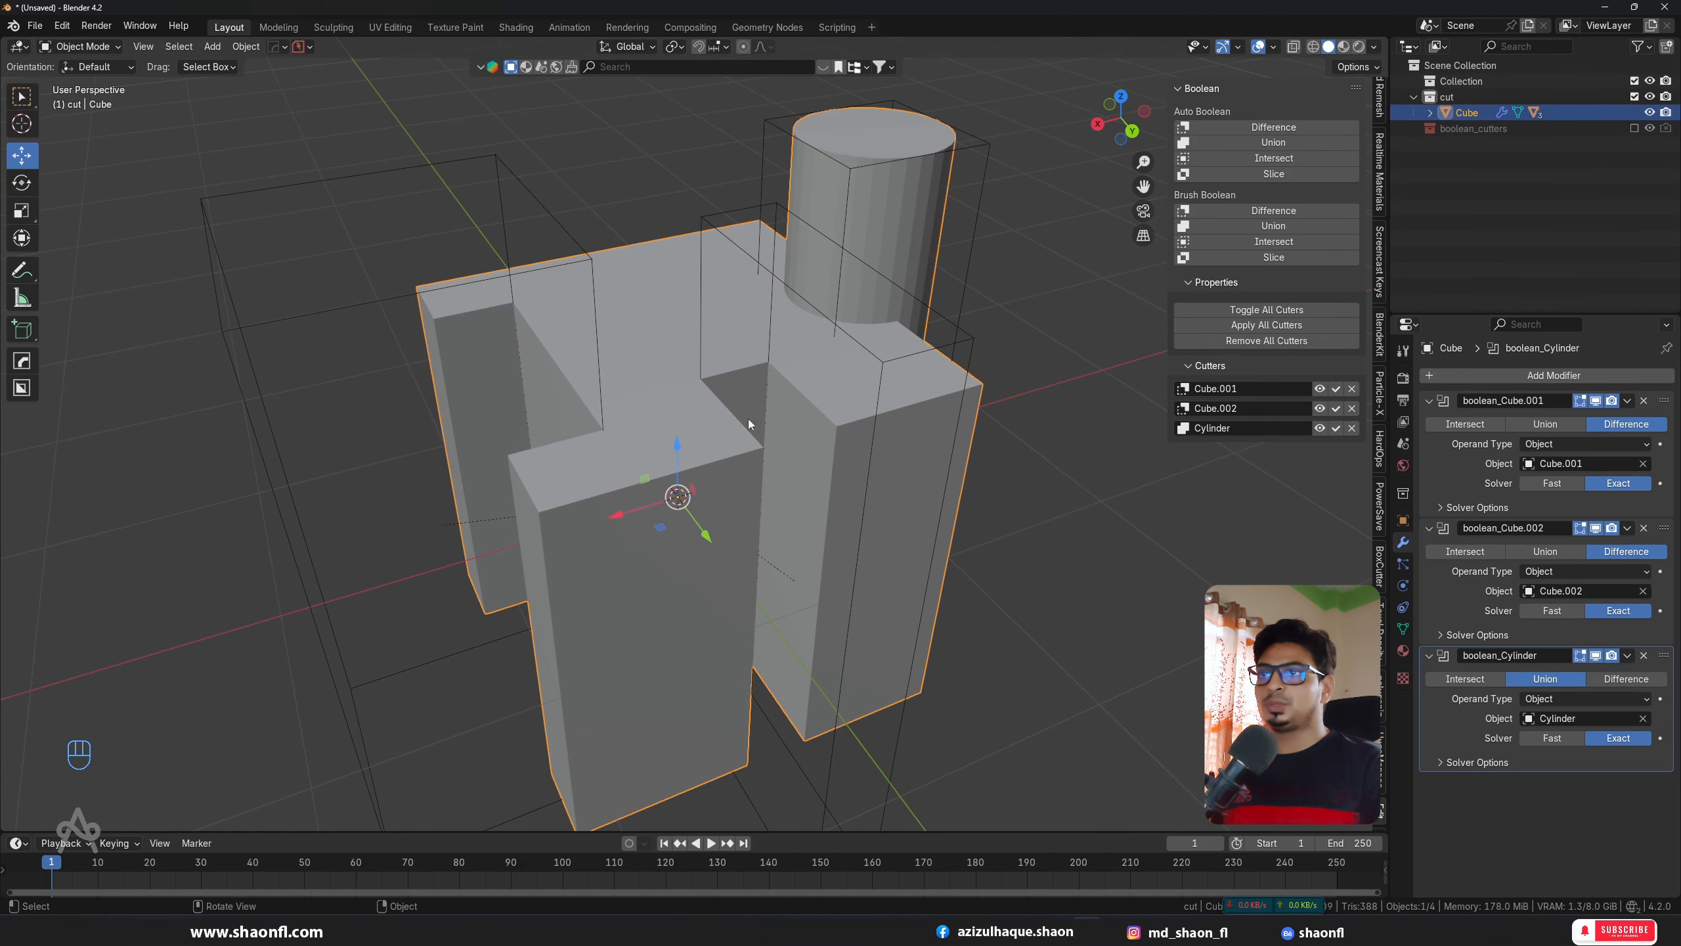
left_click(1261, 325)
middle_click_drag(1019, 386, 1036, 372)
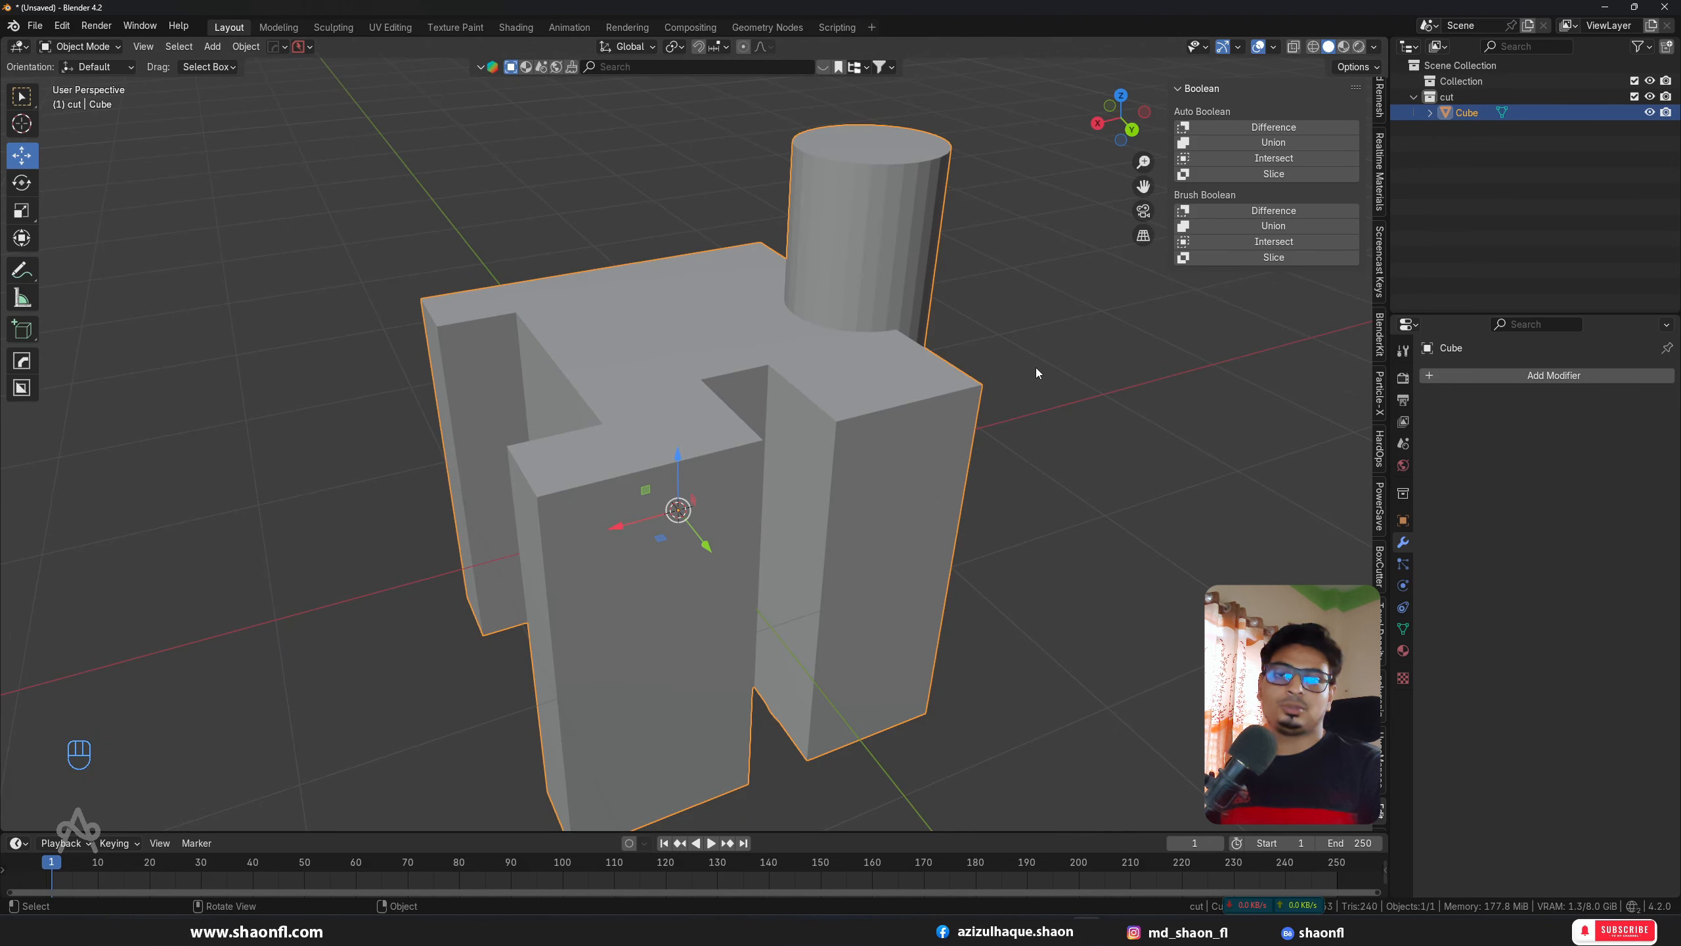
key("ctrl+z")
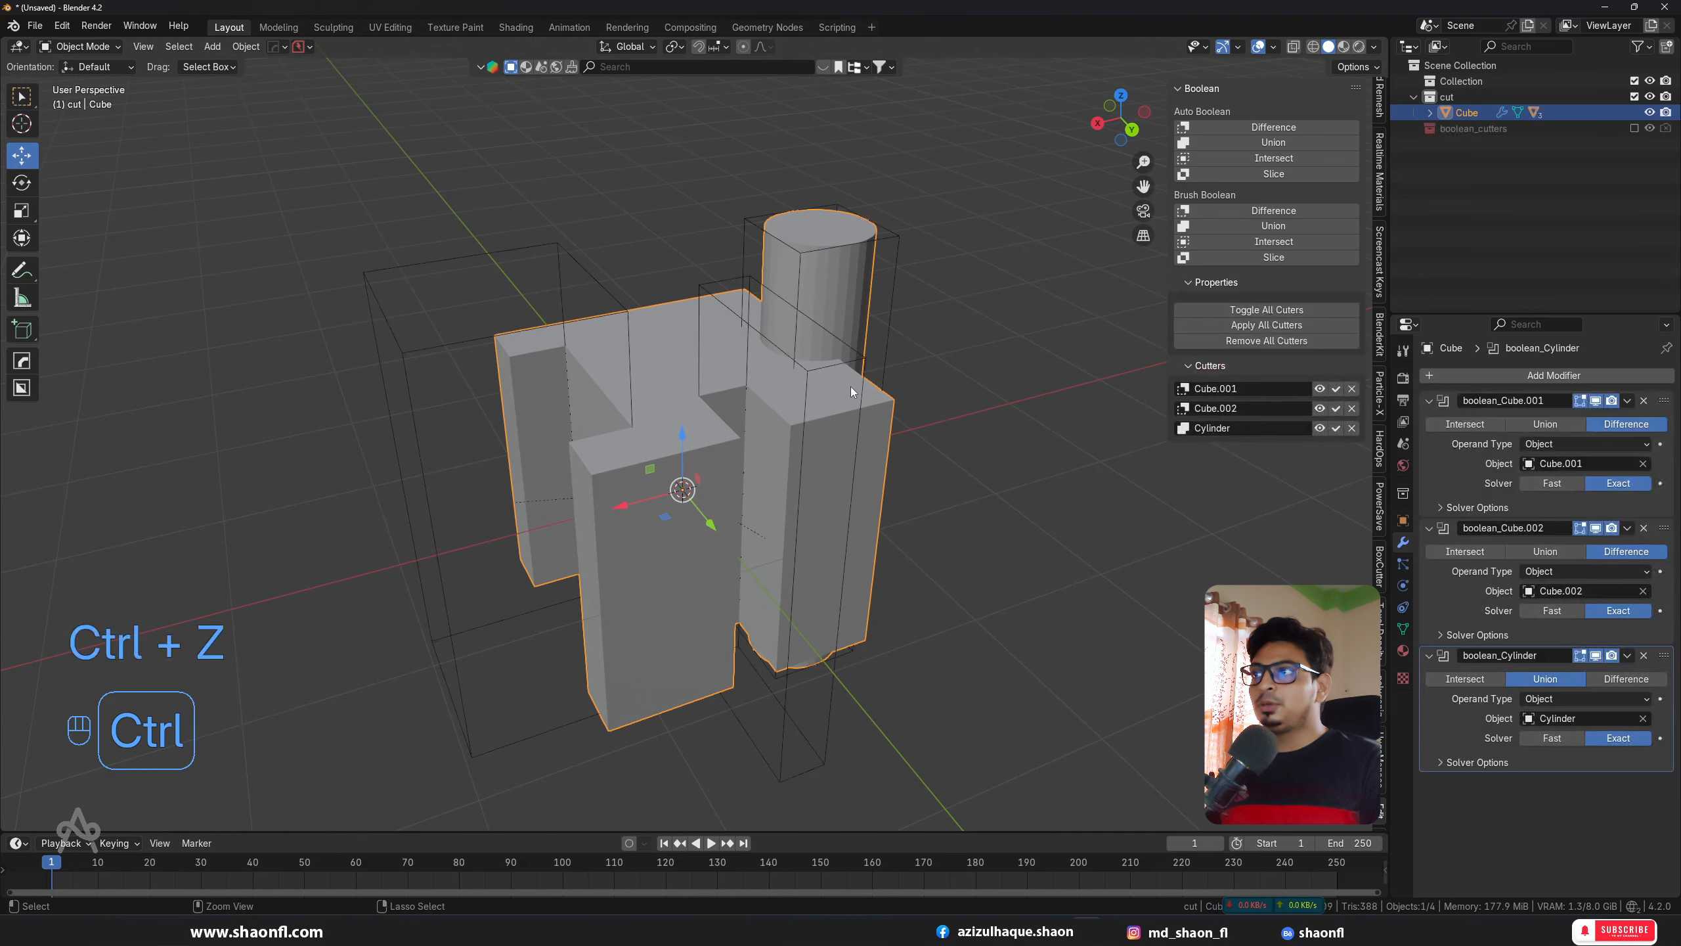
key("ctrl+z")
Step: Delete all objects, including the cutters, and add a new cube to the empty scene
middle_click_drag(838, 389, 913, 394, "alt")
scroll(867, 406, "down", 3)
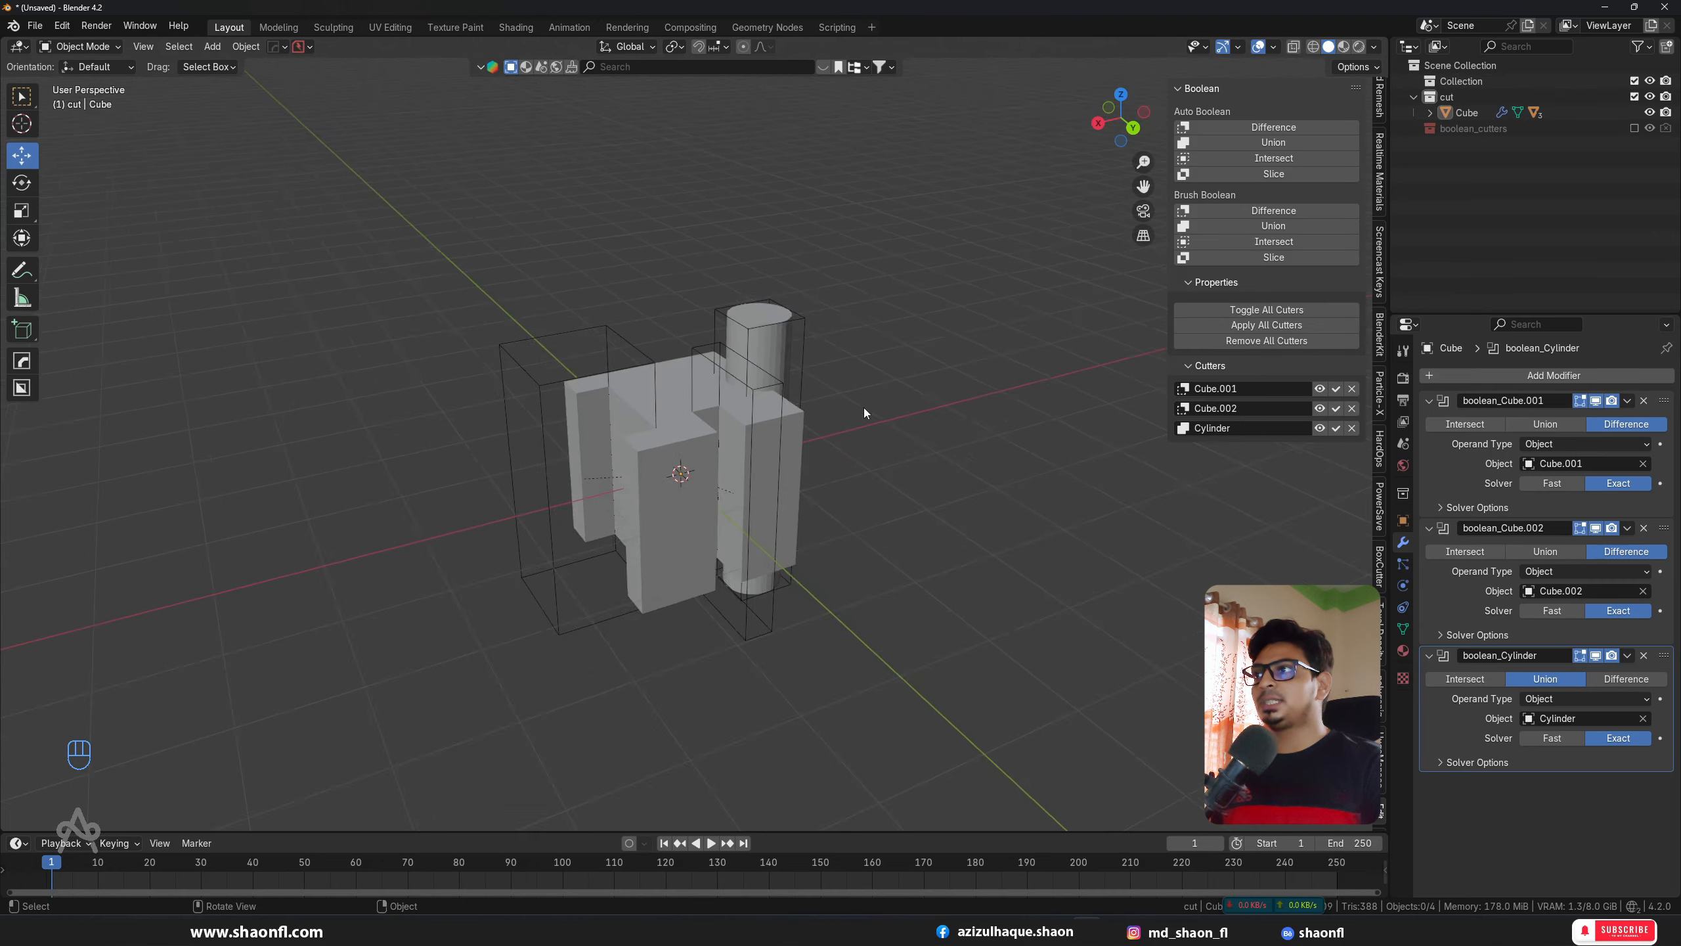
scroll(860, 410, "up", 3)
key("a")
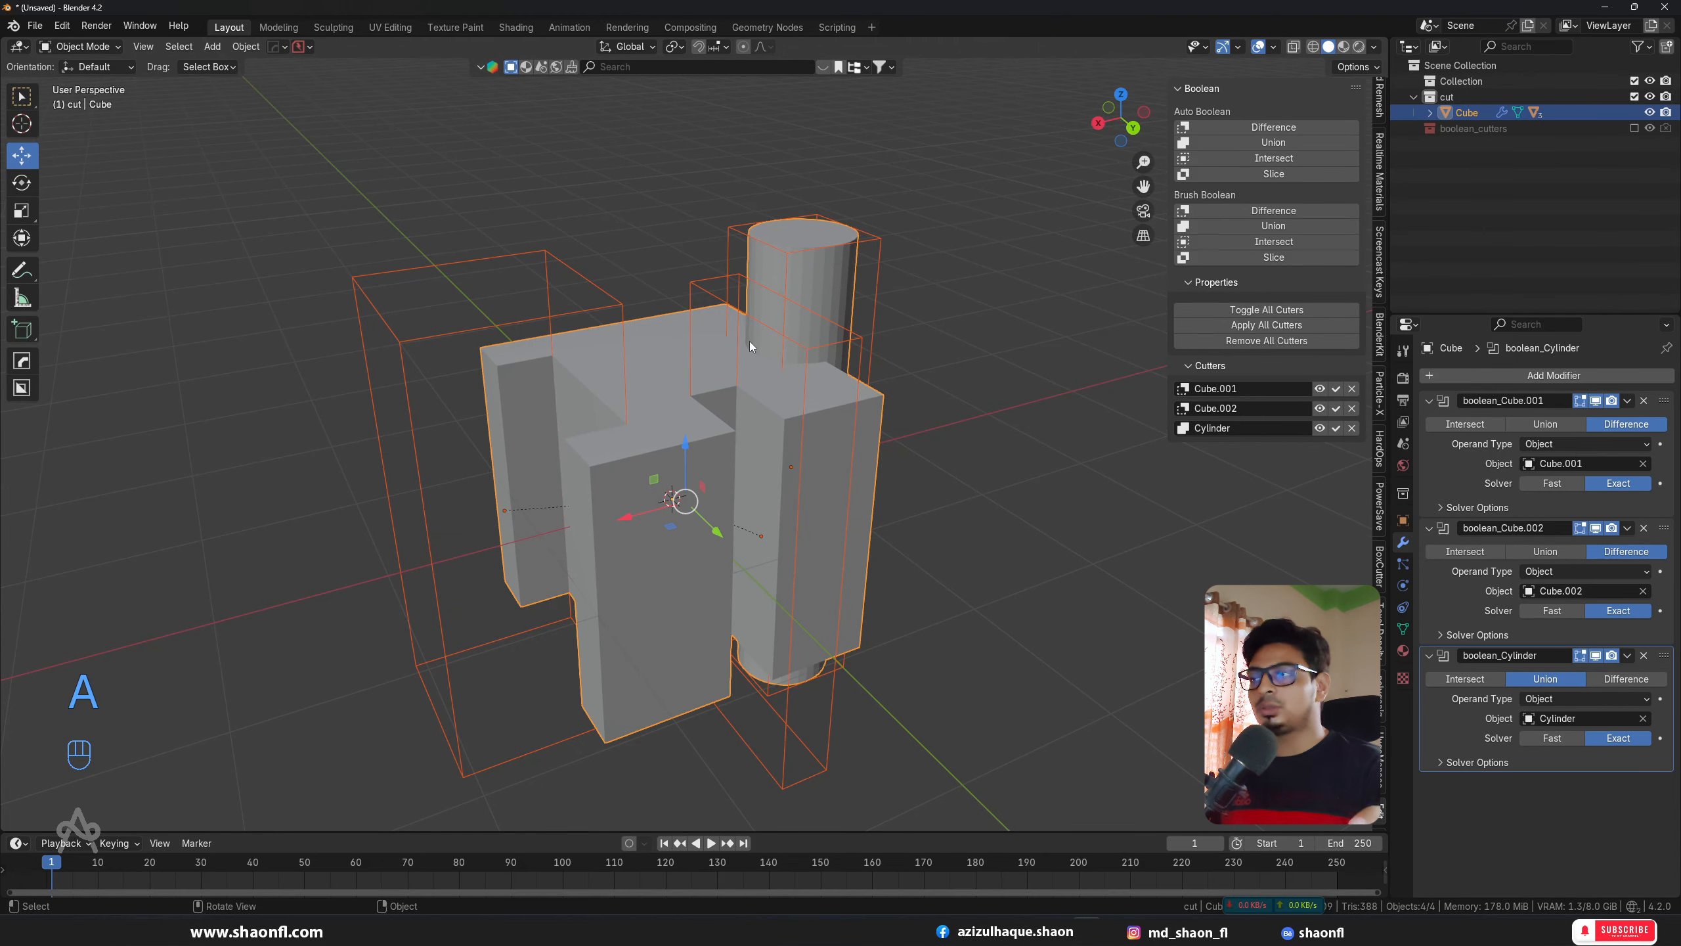
key("x")
left_click(749, 342)
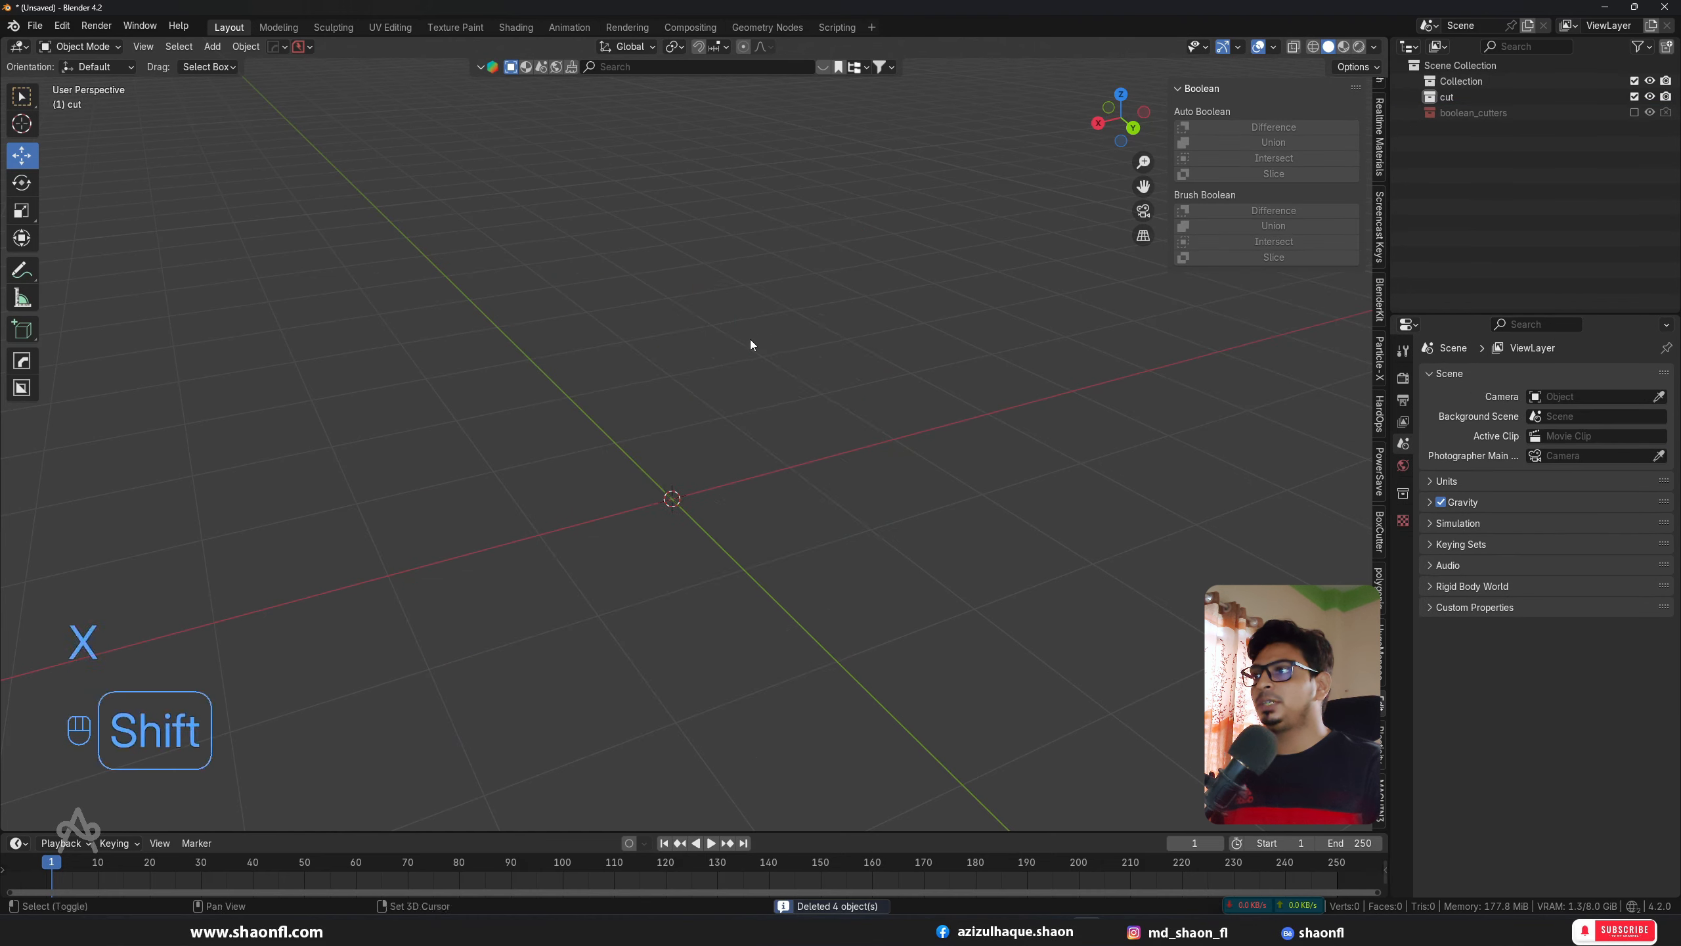
key("shift+a")
left_click(803, 371)
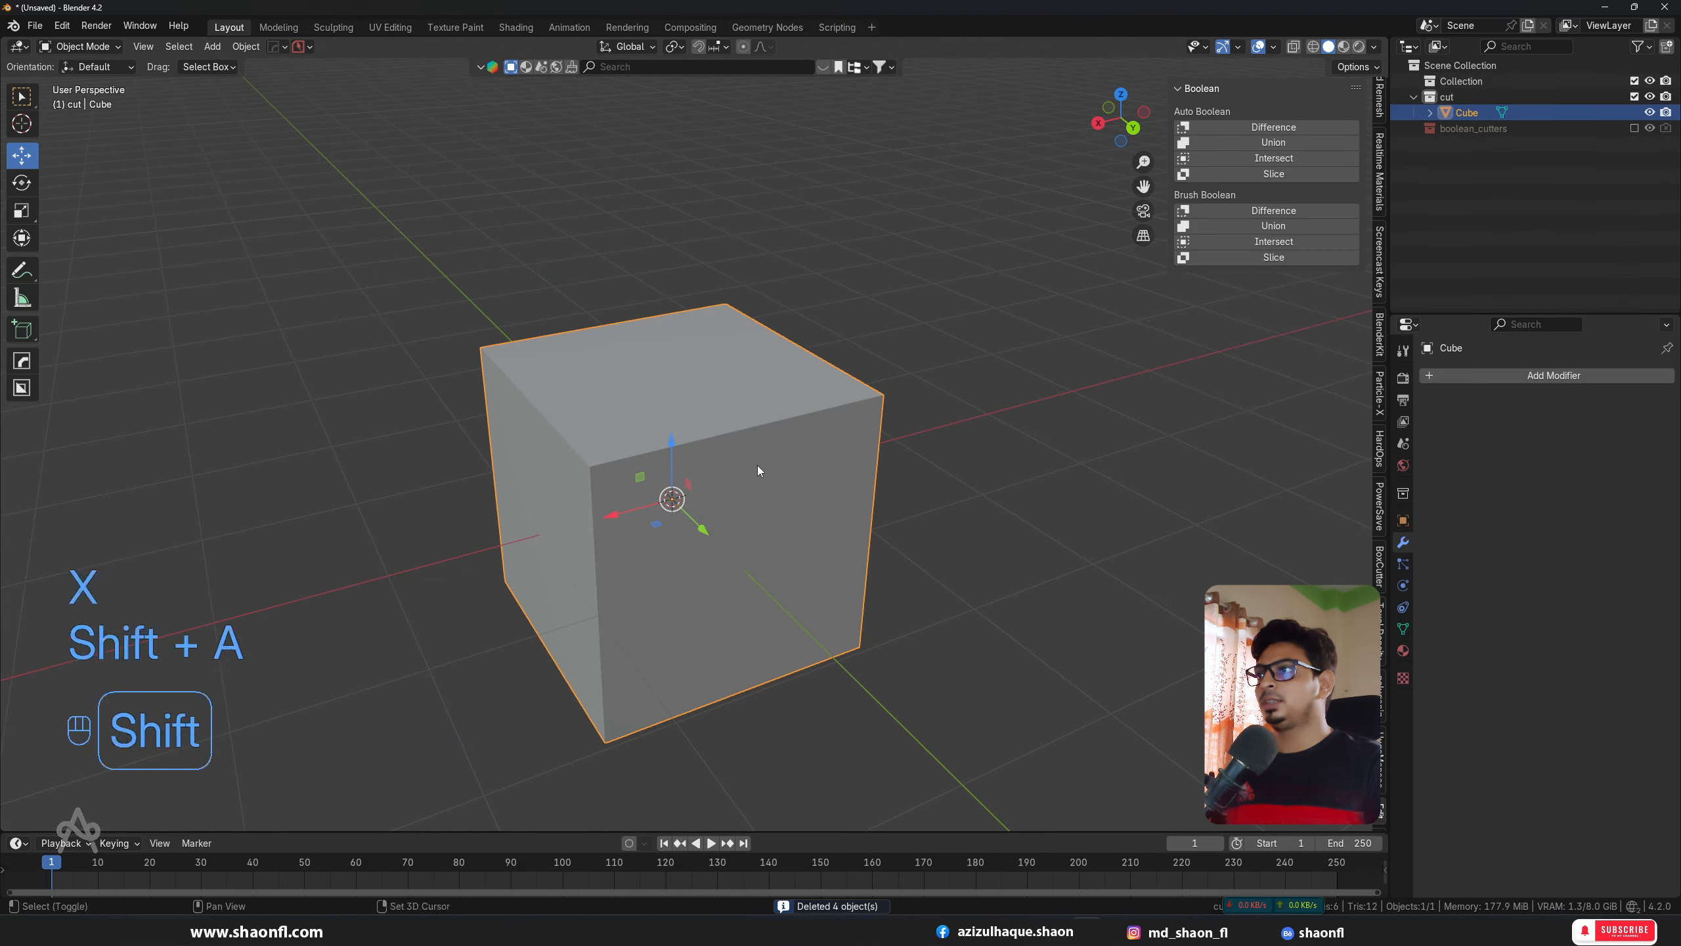
Step: Duplicate the cube upward along Z and scale the copy down
key("shift+d")
key("z")
left_click(759, 284)
key("s")
left_click(775, 300)
Step: Move the small cube along X and Z so that it overlaps the main cube's upper side edge
key("g")
key("x")
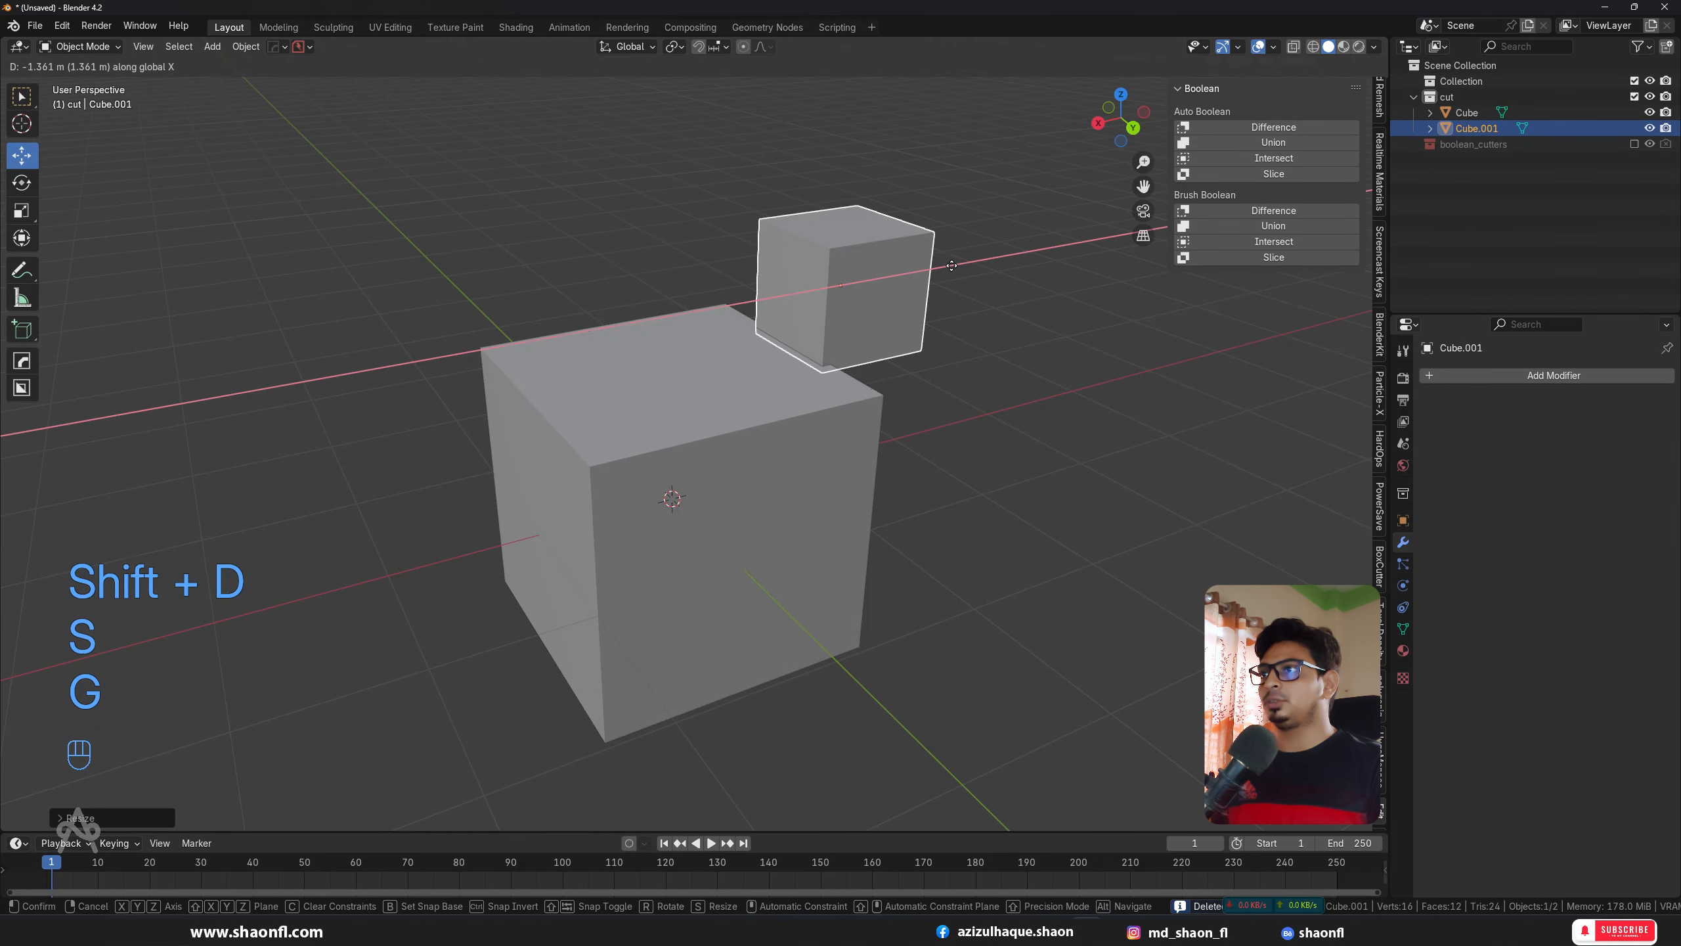
left_click(940, 277)
left_click_drag(936, 278, 686, 342, "alt")
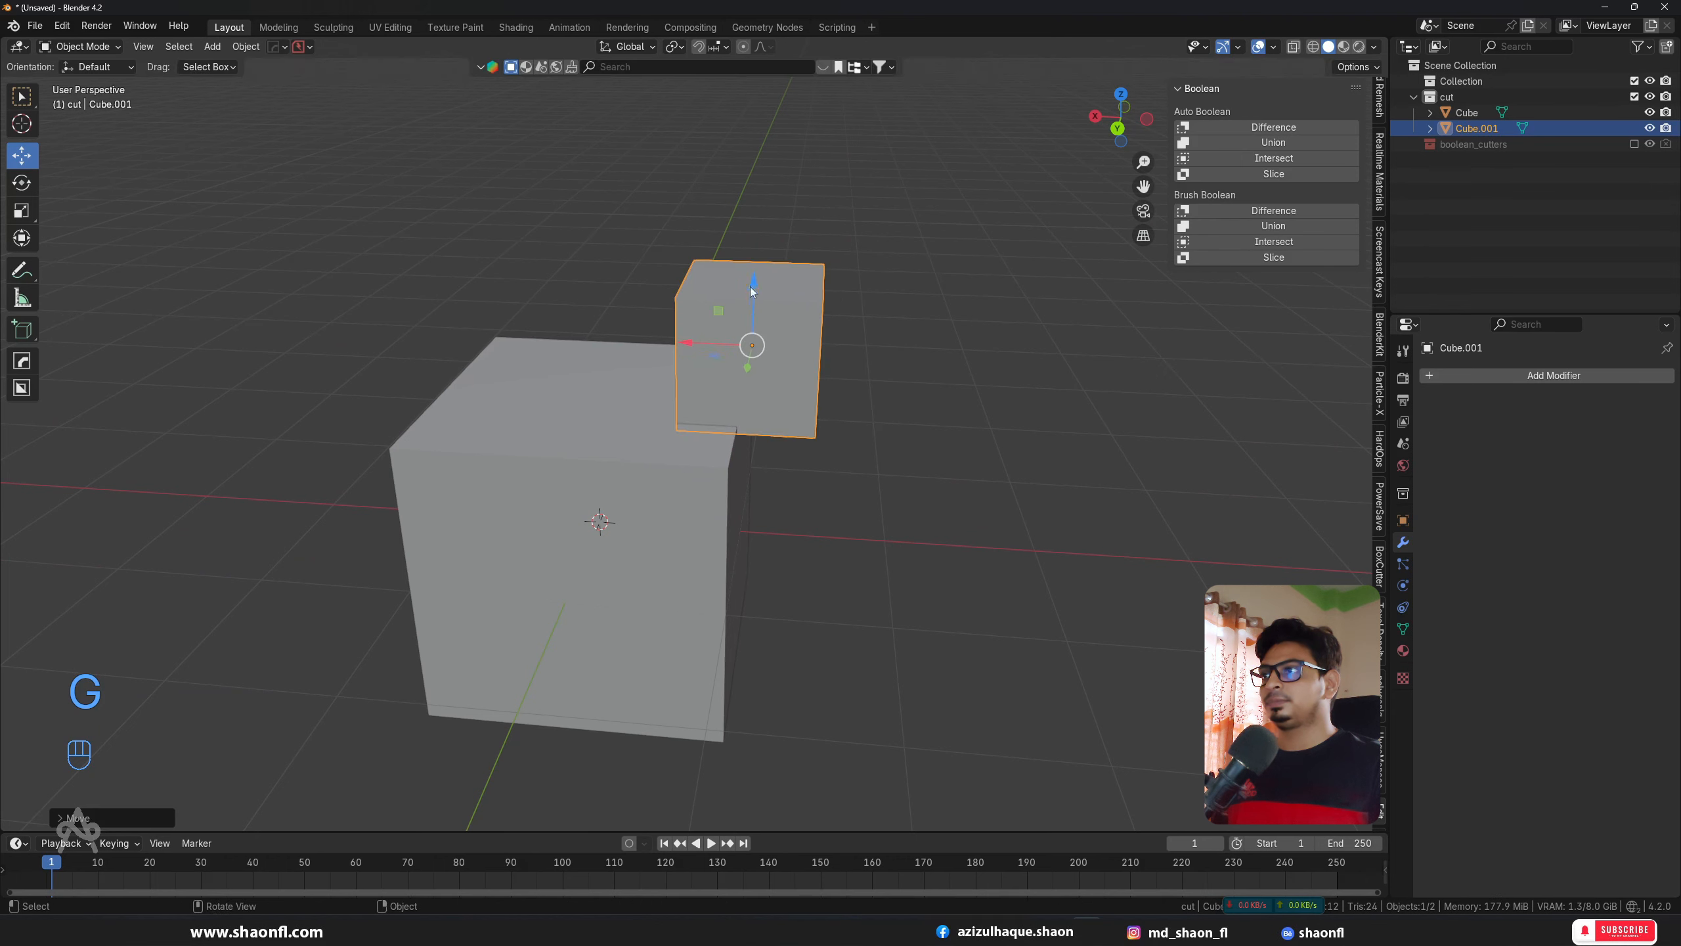
left_click_drag(746, 288, 743, 398)
left_click_drag(741, 398, 681, 341, "alt")
scroll(761, 417, "up", 3)
key("g")
key("z")
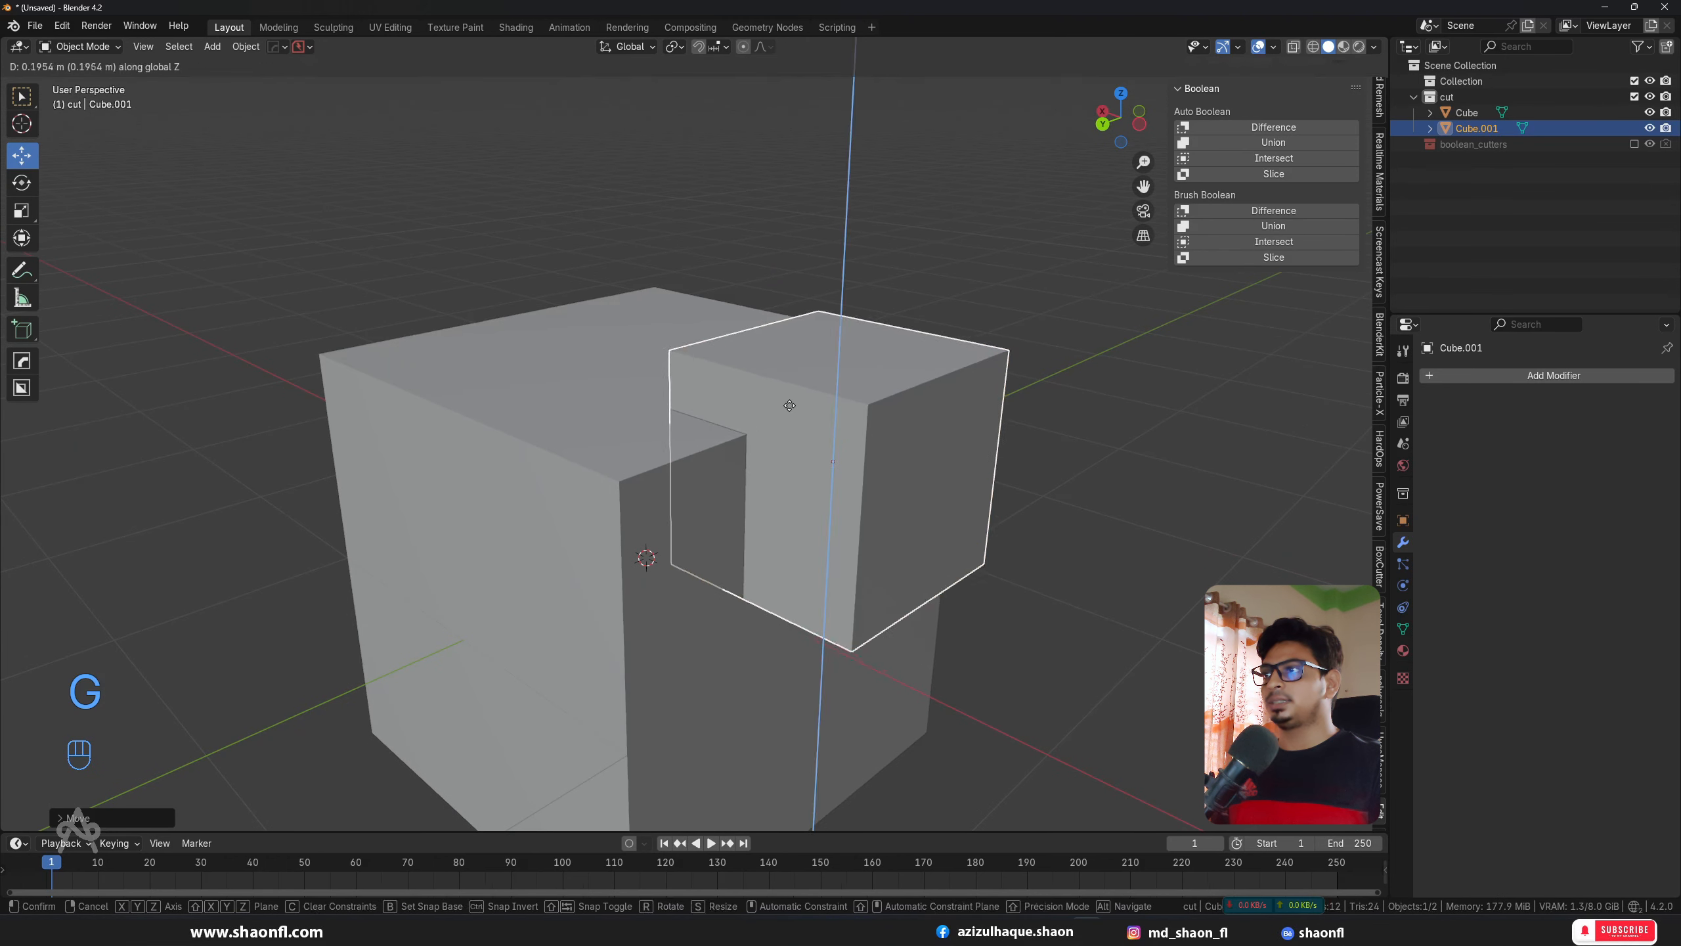
left_click(791, 403)
Step: Add the main cube to the selection and apply Brush Boolean Difference
scroll(844, 373, "down", 3)
middle_click_drag(844, 373, 682, 533)
left_click(678, 540, "shift")
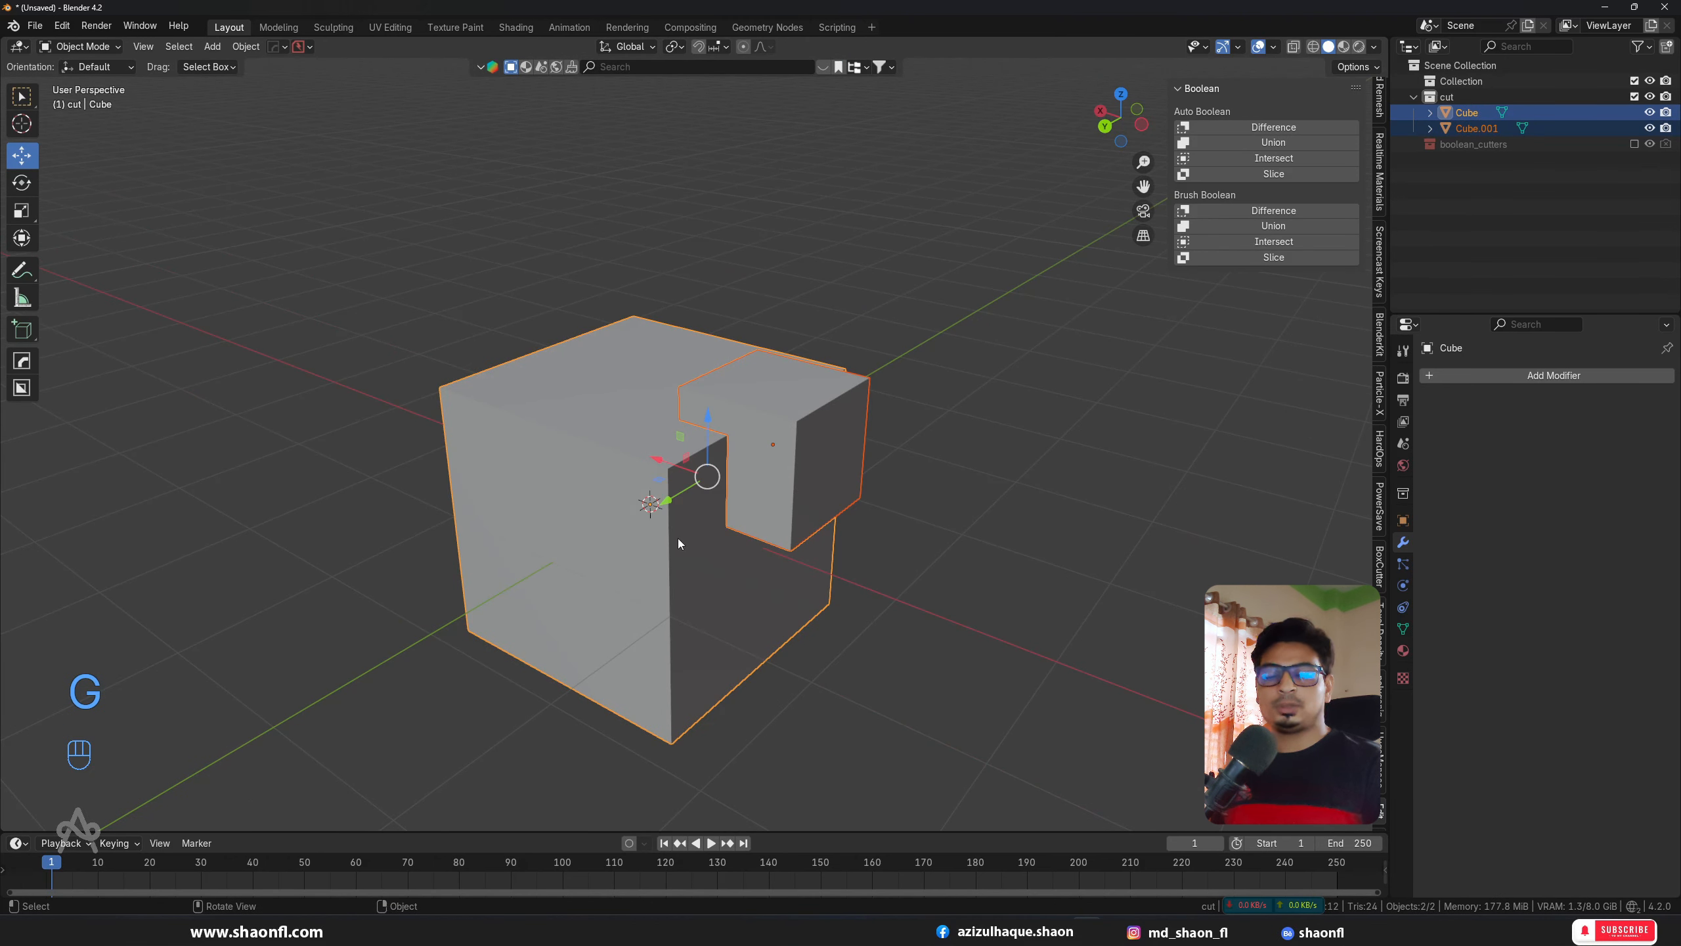
key("ctrl+KP_Subtract")
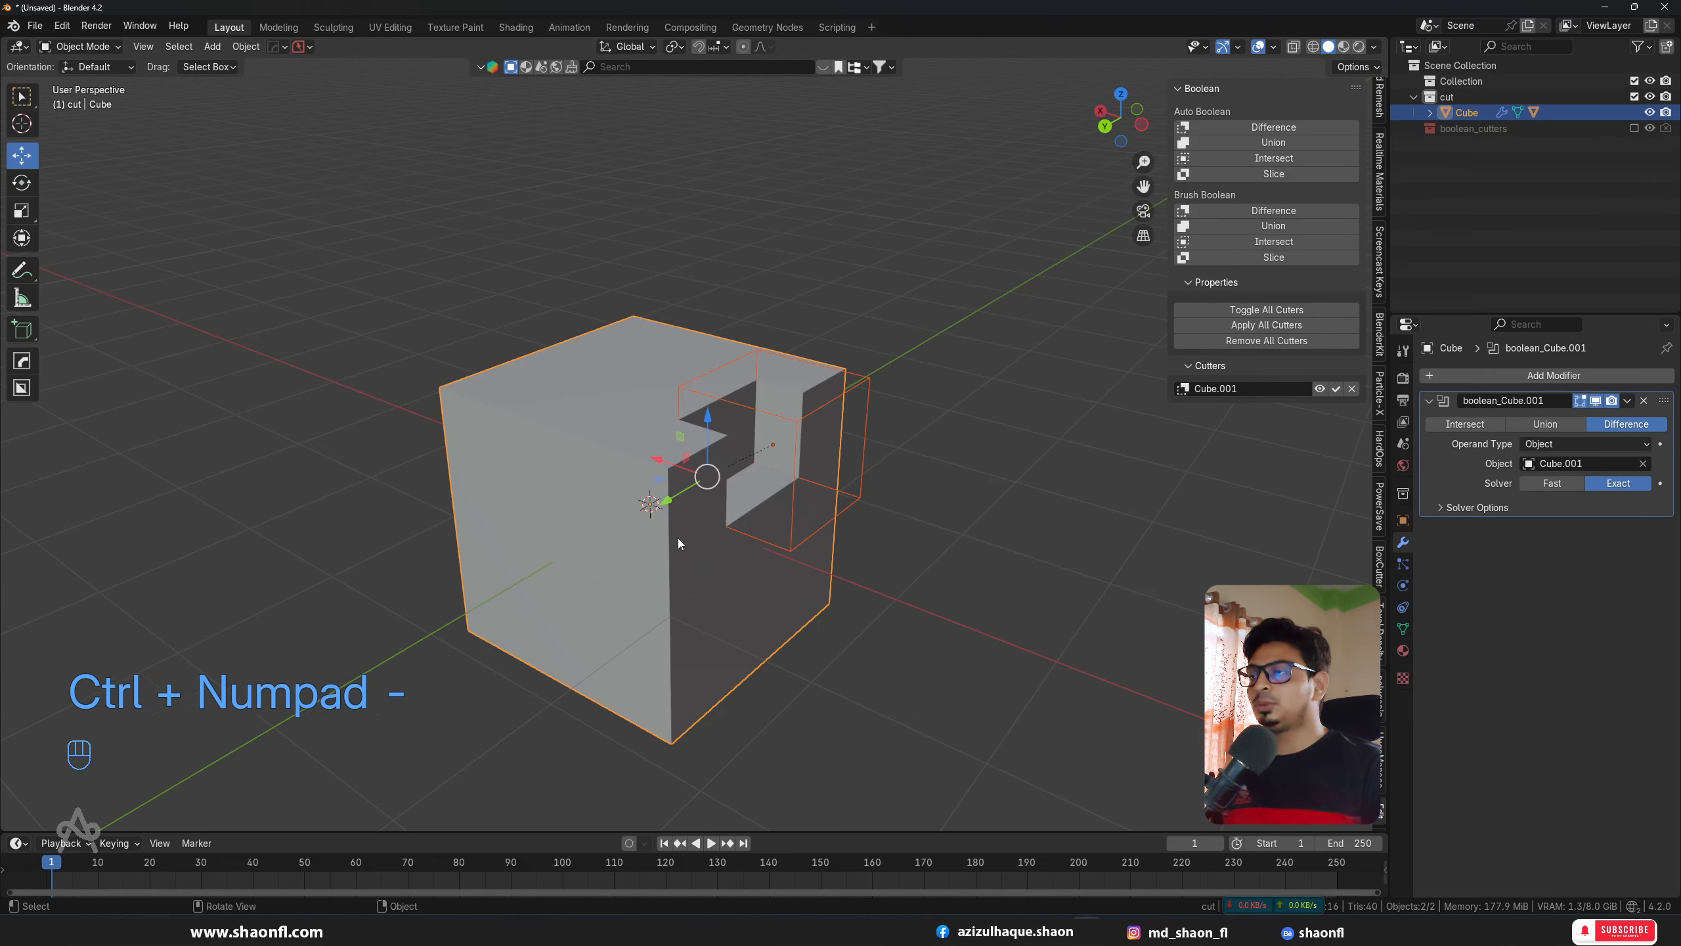
Step: Add a quad sphere at the top of the main cube and scale it down
middle_click_drag(678, 540, 609, 475, "alt")
scroll(609, 476, "up", 2)
scroll(610, 475, "down", 3)
middle_click_drag(494, 442, 538, 450, "alt")
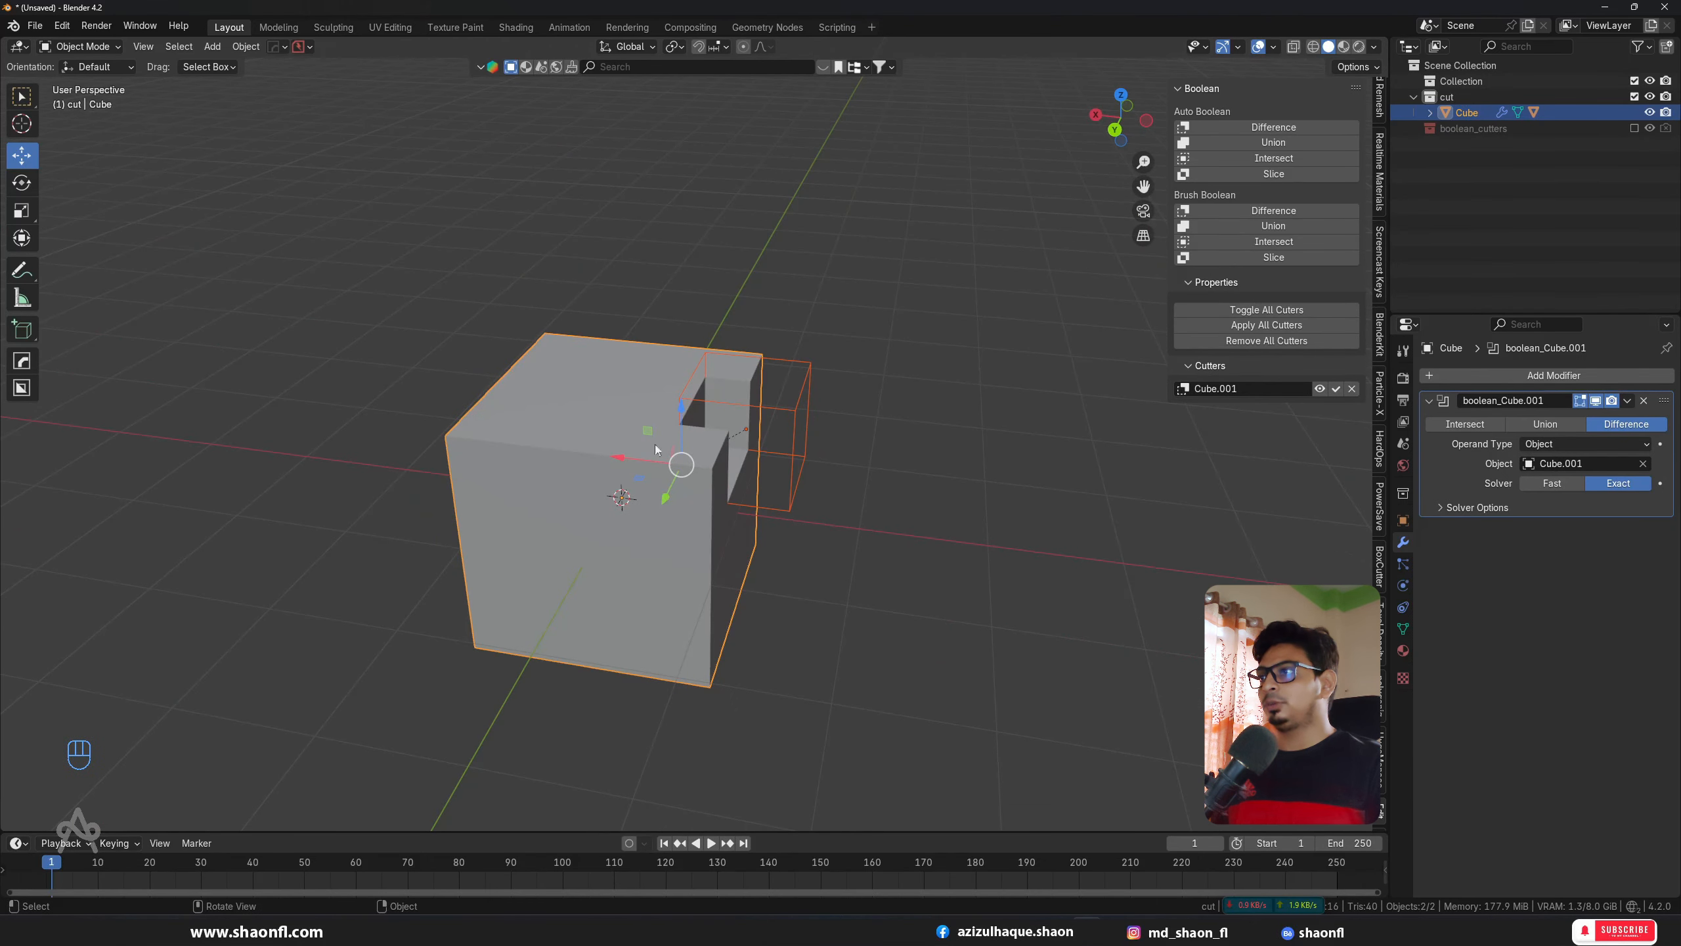
key("shift+a")
mouse_move(538, 450)
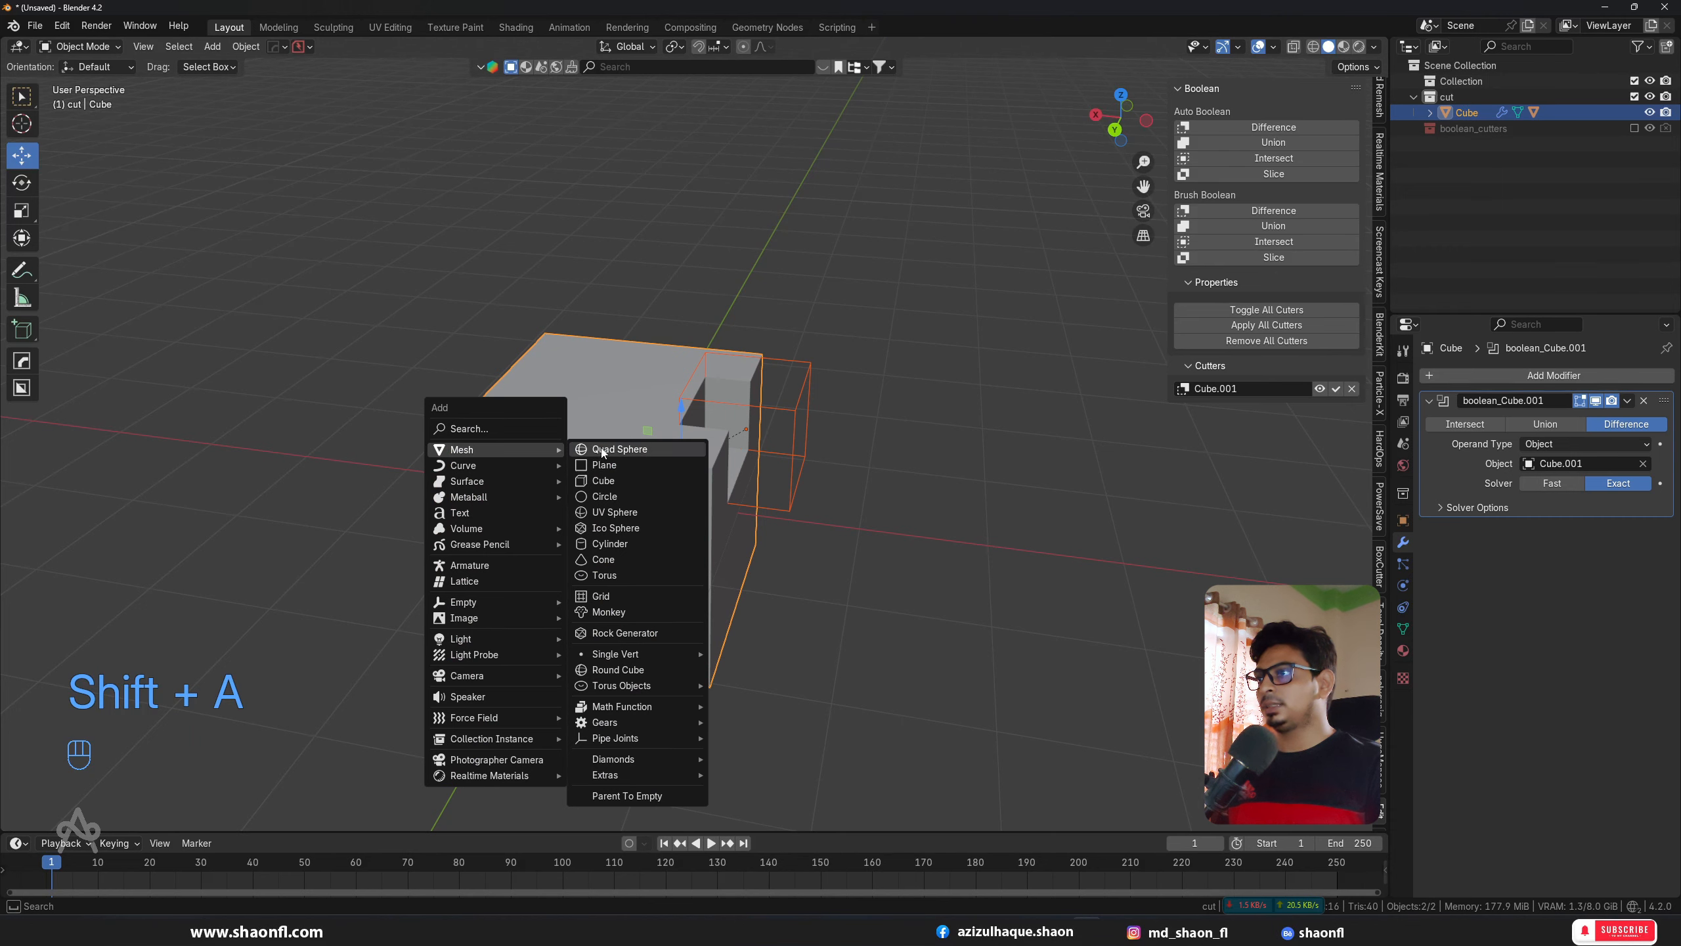
left_click(603, 450)
key("s")
mouse_move(604, 454)
middle_mouse_down()
mouse_move(641, 474)
mouse_move(603, 437)
mouse_move(655, 423)
mouse_move(871, 445)
mouse_move(868, 508)
mouse_move(759, 452)
mouse_move(656, 457)
mouse_move(821, 494)
mouse_move(747, 497)
middle_mouse_up()
Step: Add the main cube to the sphere selection and apply Brush Boolean Union
left_click(635, 455, "shift")
key("ctrl+KP_Add")
scroll(655, 451, "down", 4)
scroll(656, 452, "up", 4)
Step: Place the 3D cursor on the main cube's free upper edge, add a cube there and scale it down
key("shift+a")
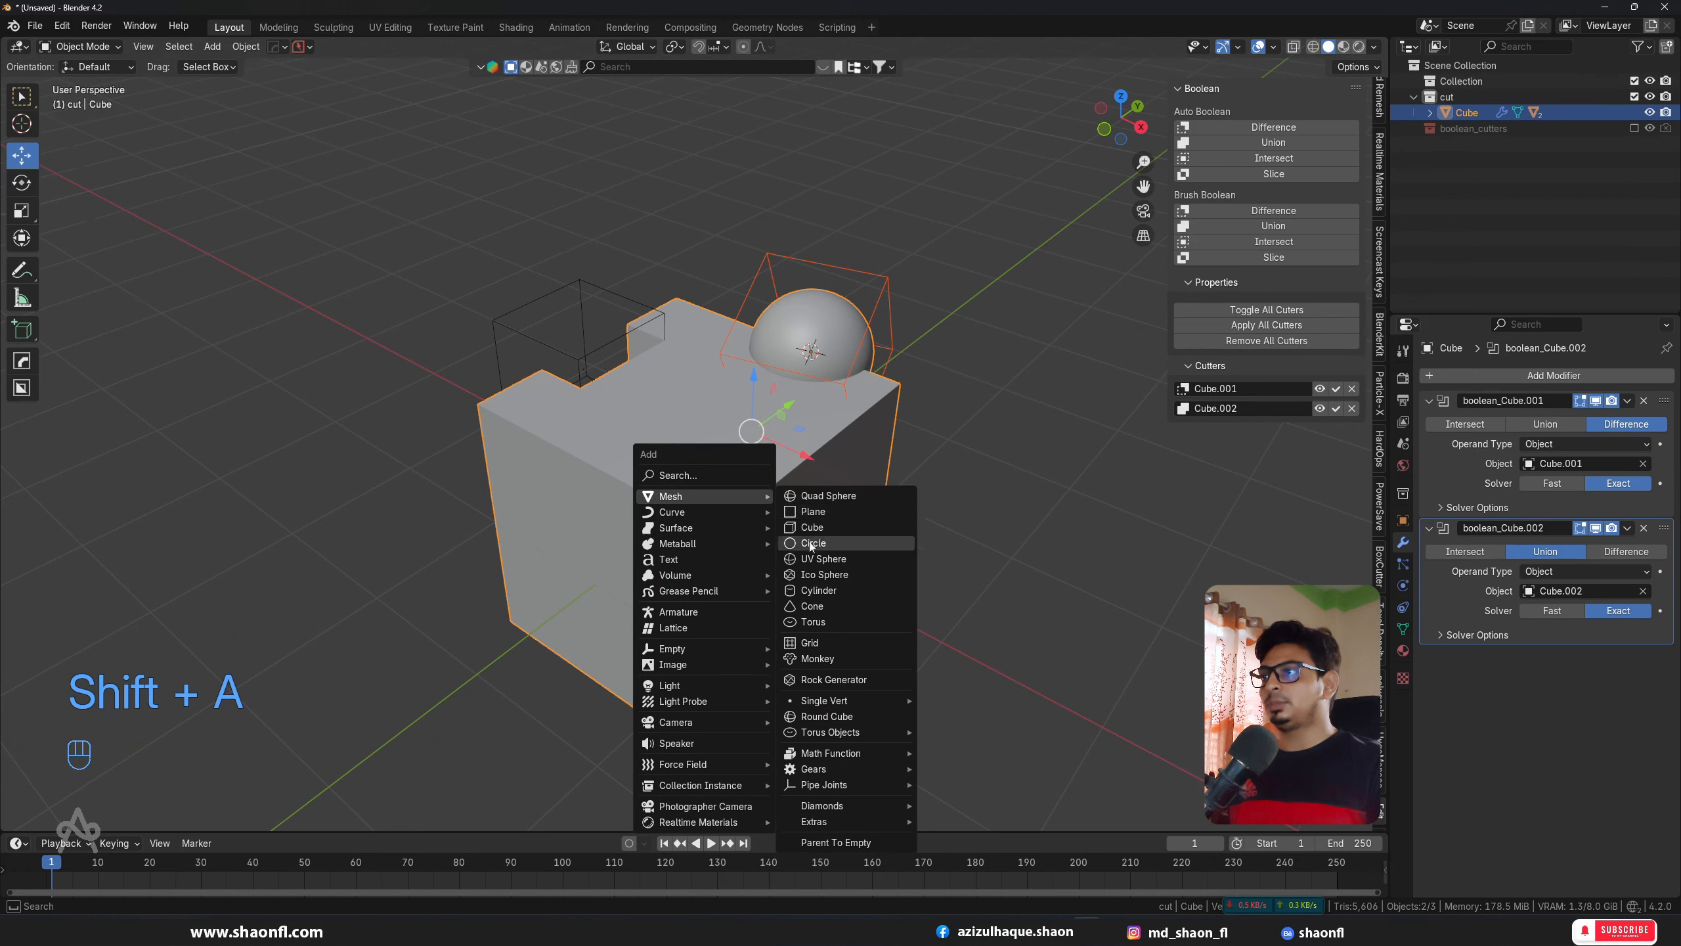
left_click(610, 474, "shift")
right_click(610, 474, "shift")
key("shift+a")
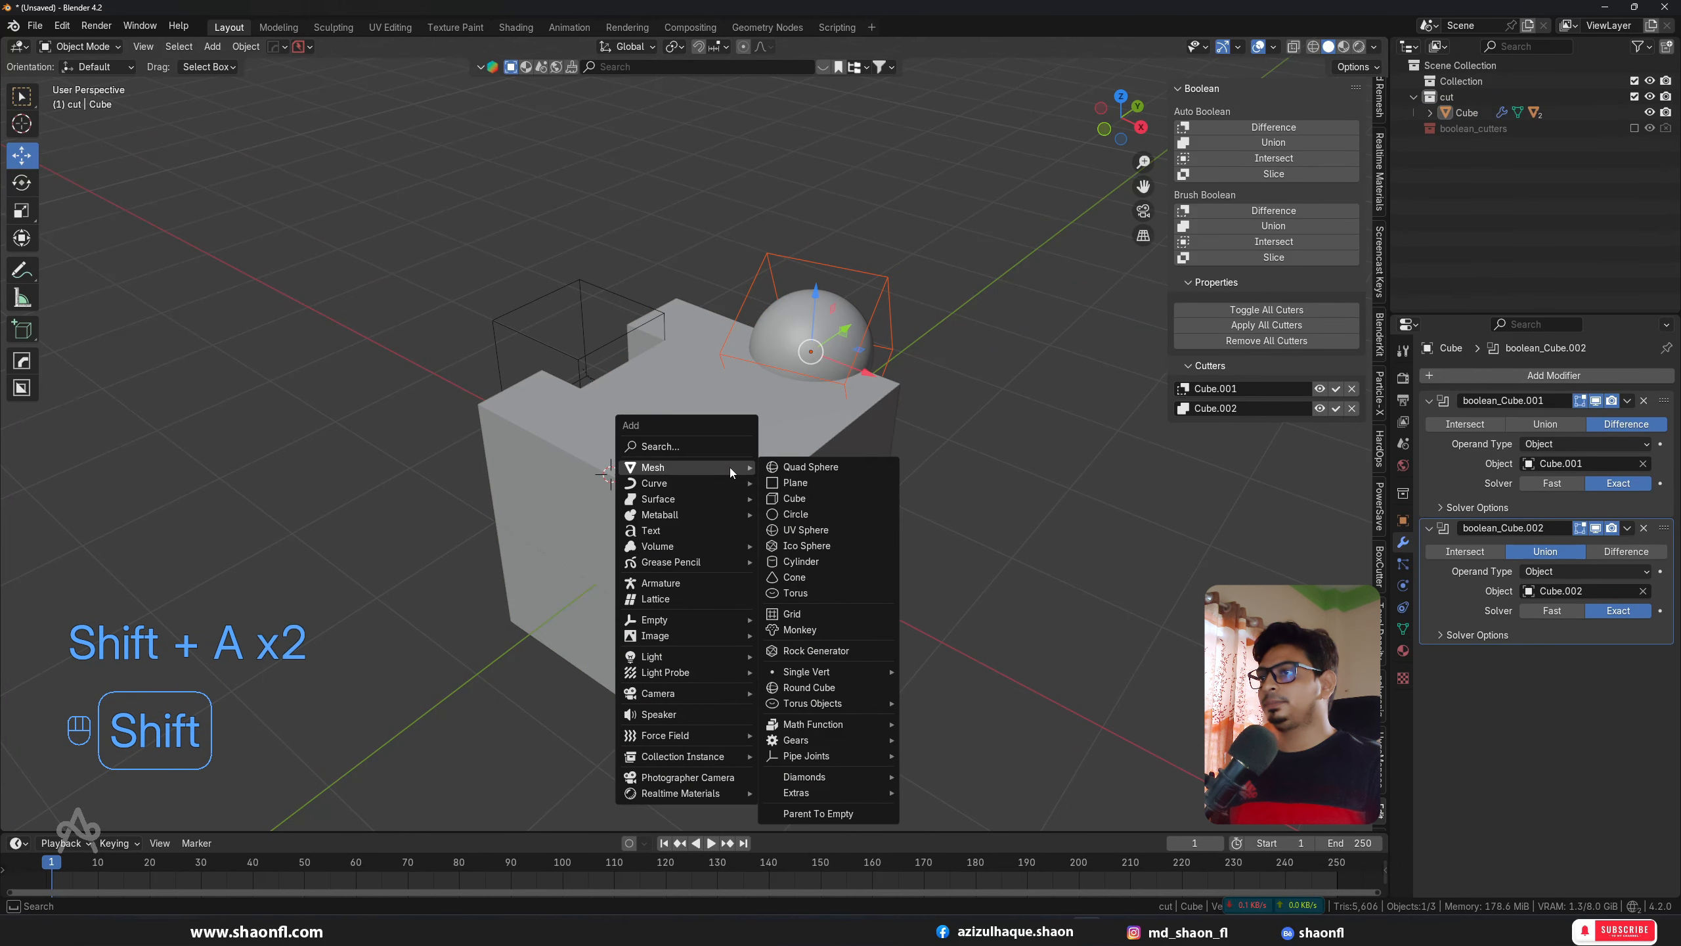
left_click(788, 485)
key("s")
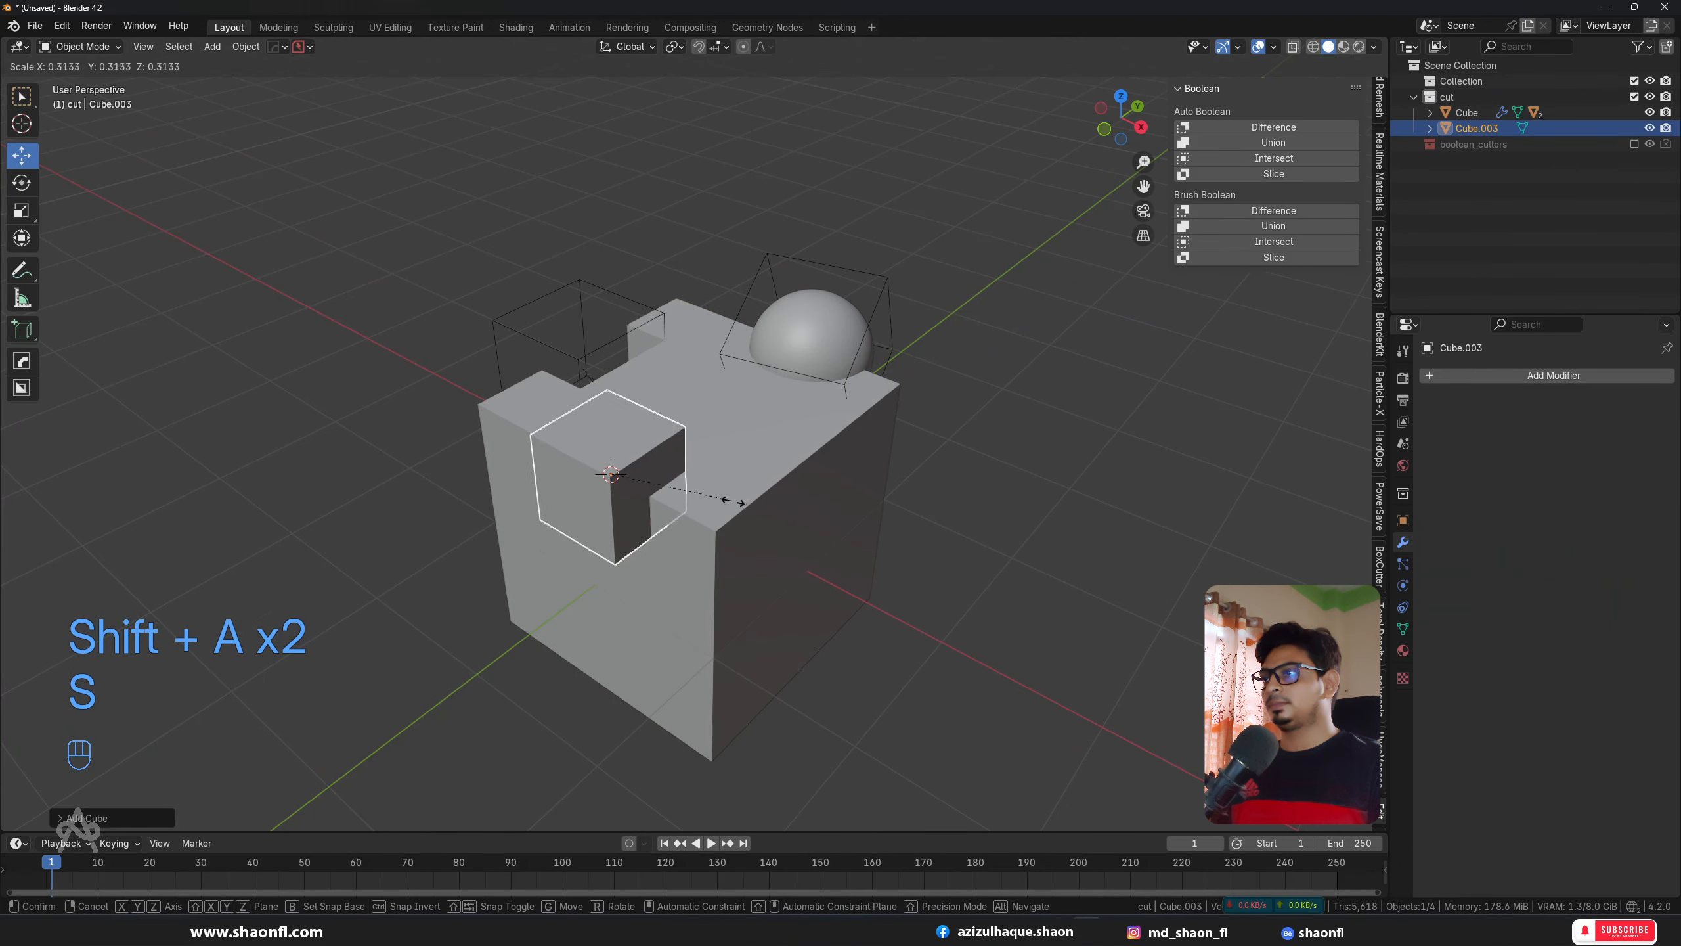
left_click(706, 486)
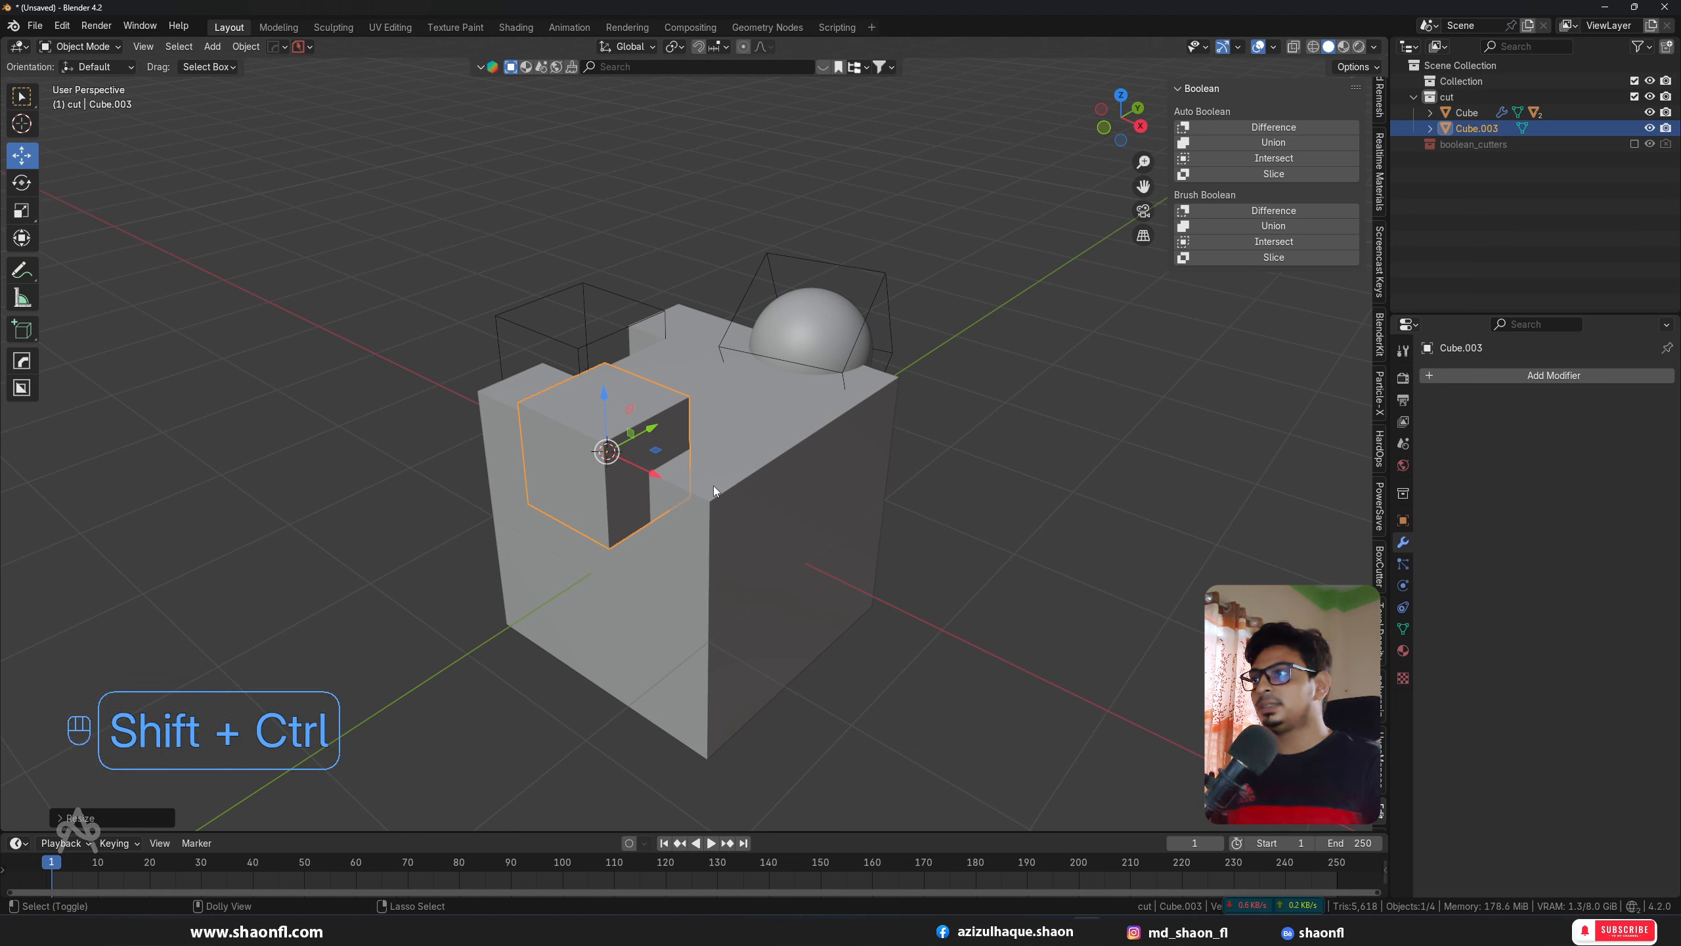
Step: Add the main cube to the small cube selection and apply Auto Boolean Slice
key("ctrl+shift+KP_Divide")
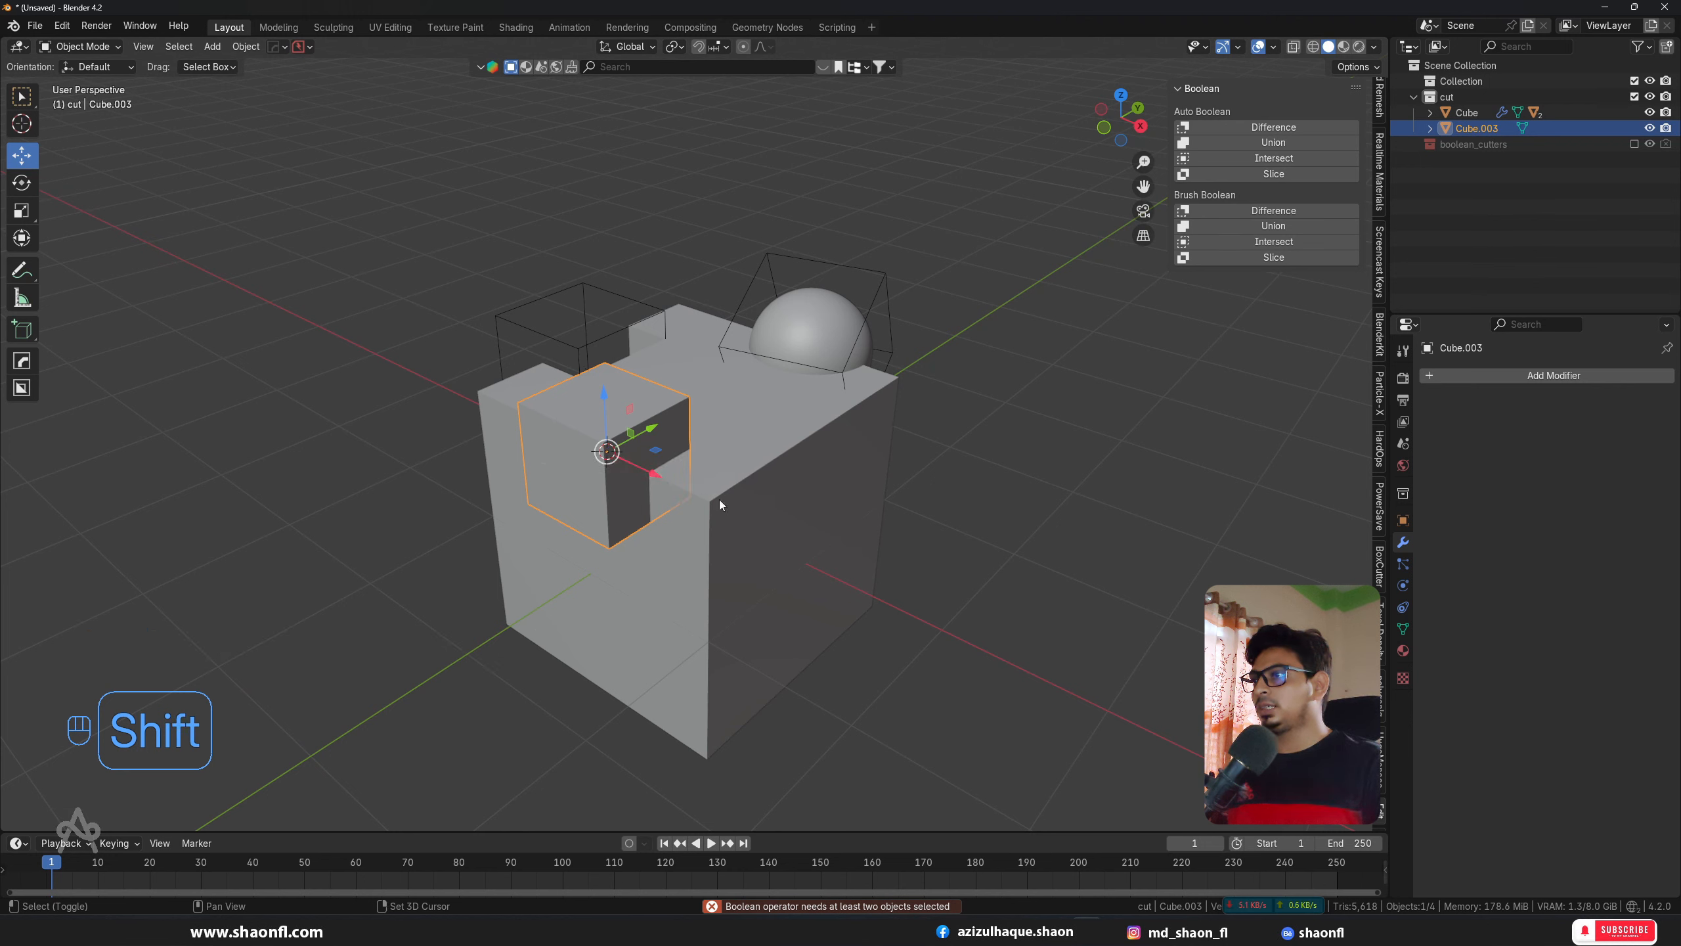
left_click(720, 499, "shift")
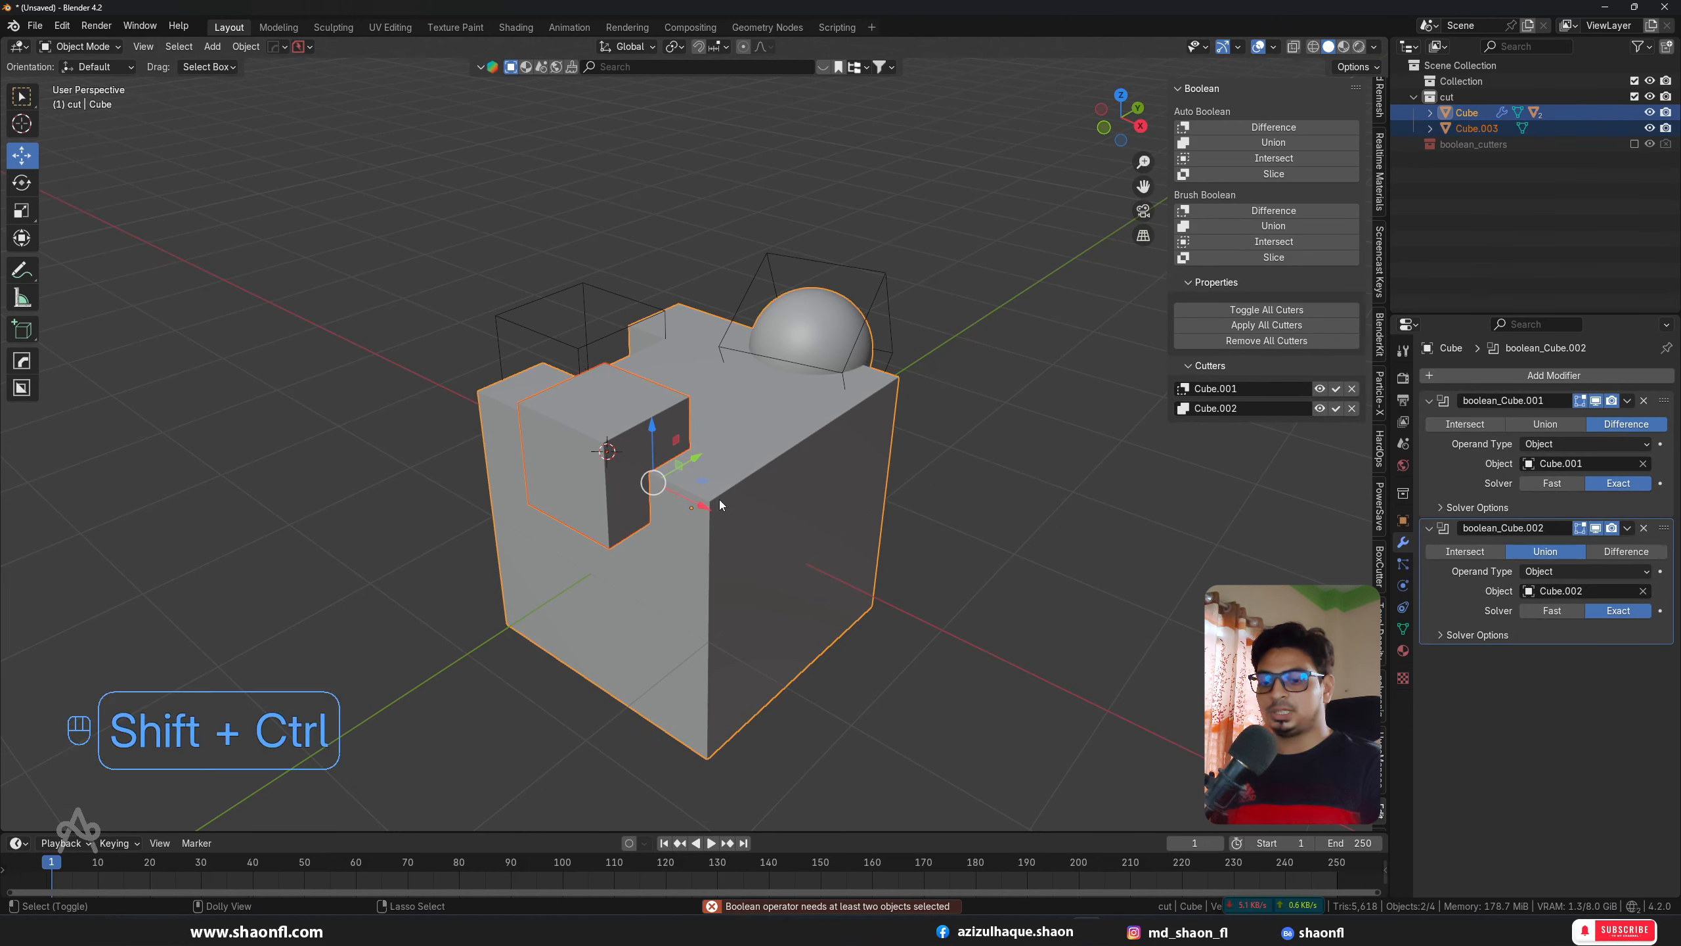
key("ctrl+shift+KP_Divide")
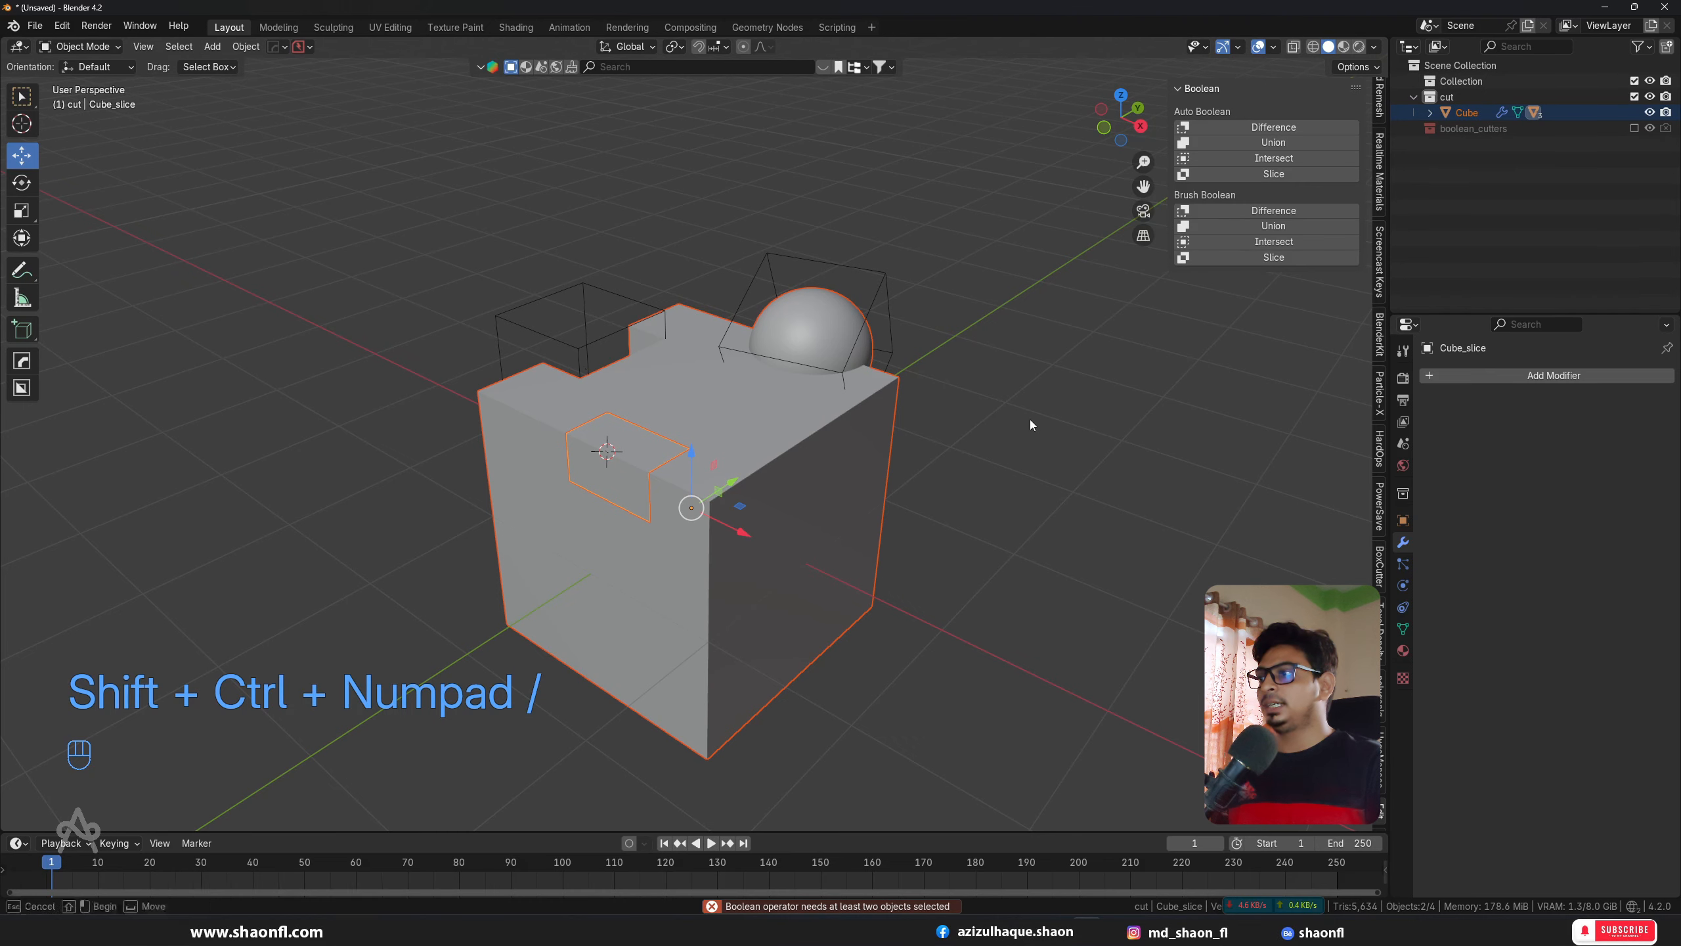
Step: Examine the sliced piece and the main cube's remaining cutters from several sides
middle_click_drag(1031, 424, 935, 431)
left_click(872, 420)
scroll(872, 420, "up", 3)
scroll(872, 420, "down", 5)
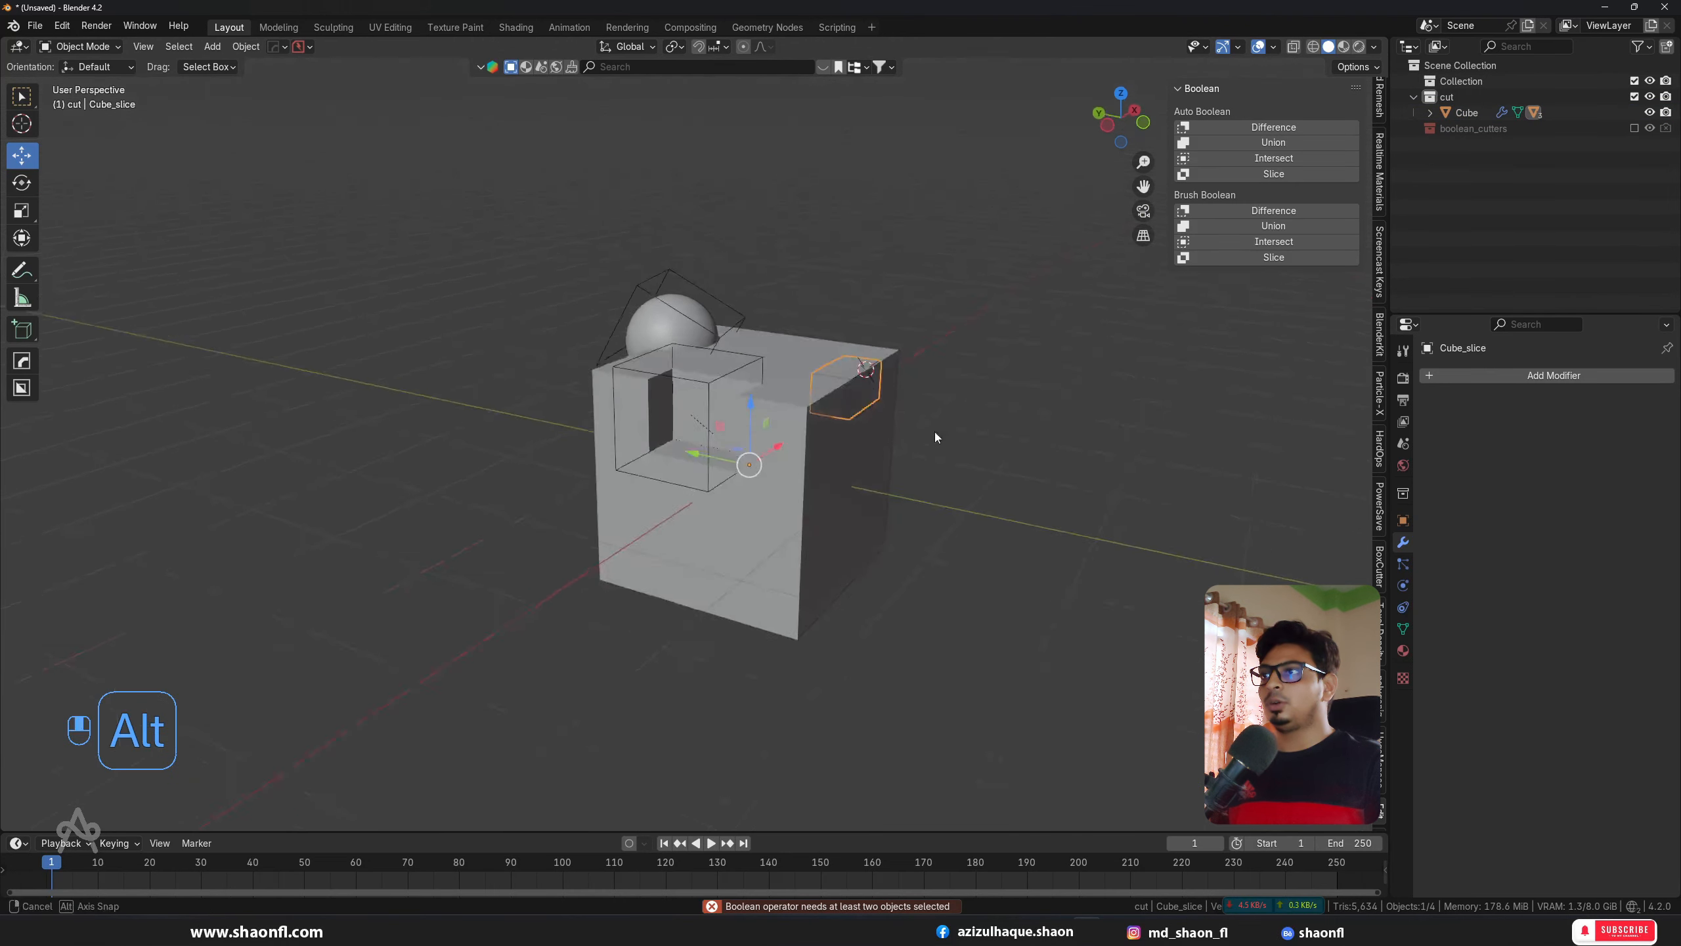
left_click(849, 510)
left_click_drag(848, 510, 841, 526, "alt")
scroll(703, 544, "up", 5)
left_click_drag(702, 545, 894, 475, "alt")
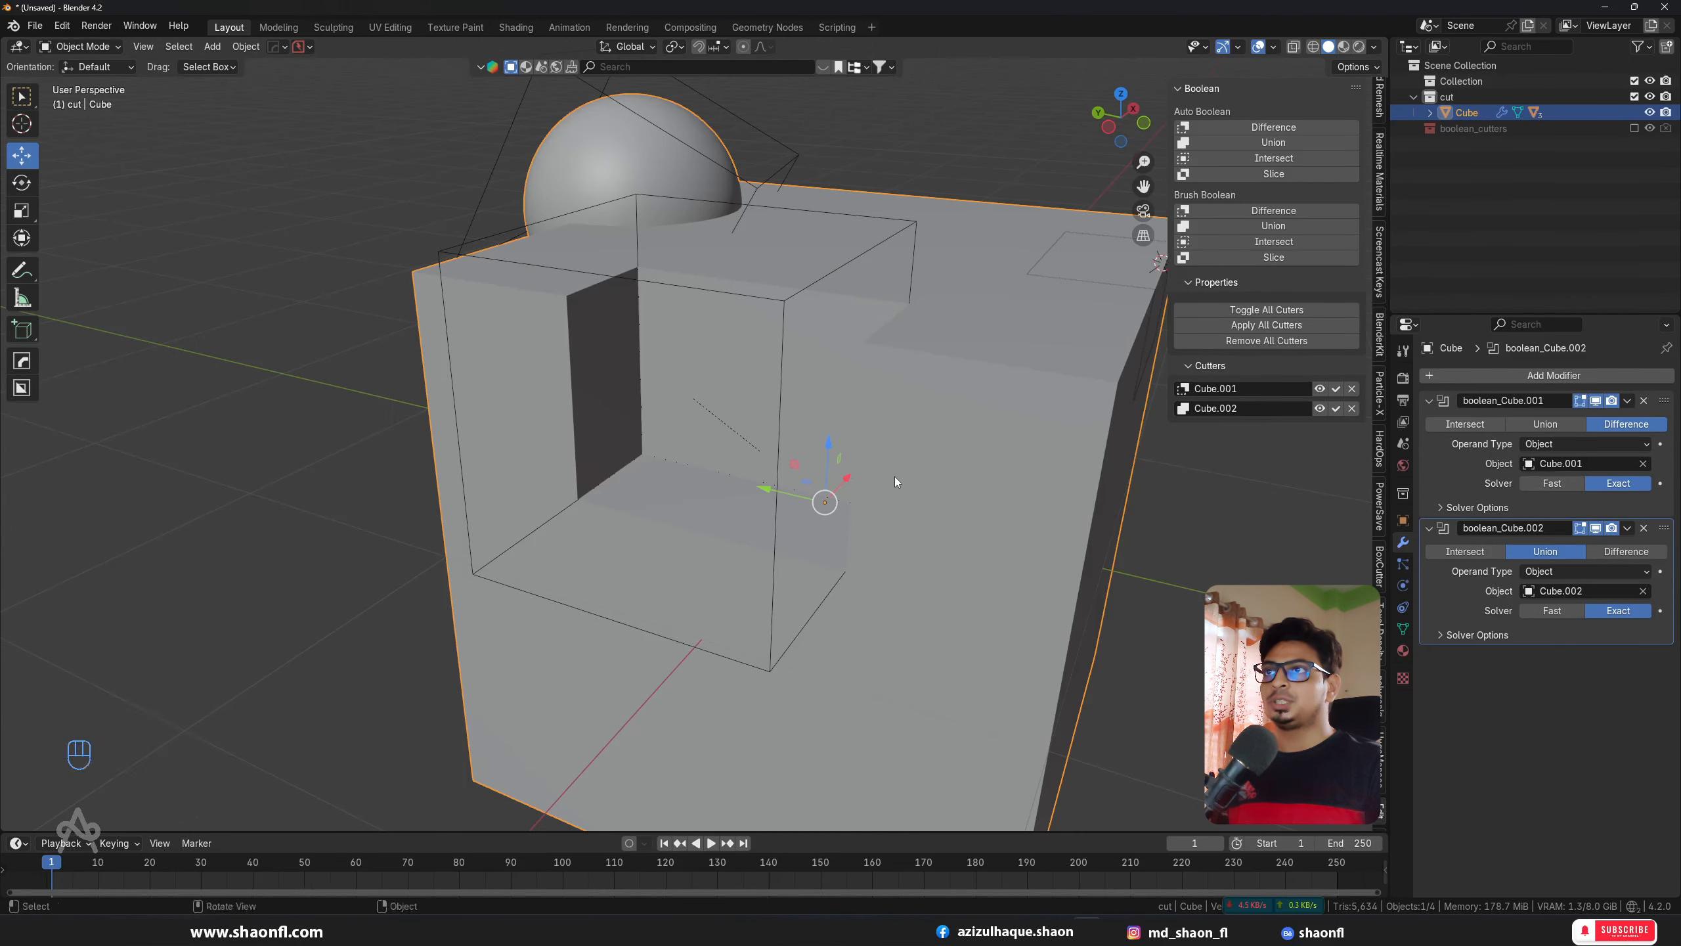
scroll(842, 427, "down", 6)
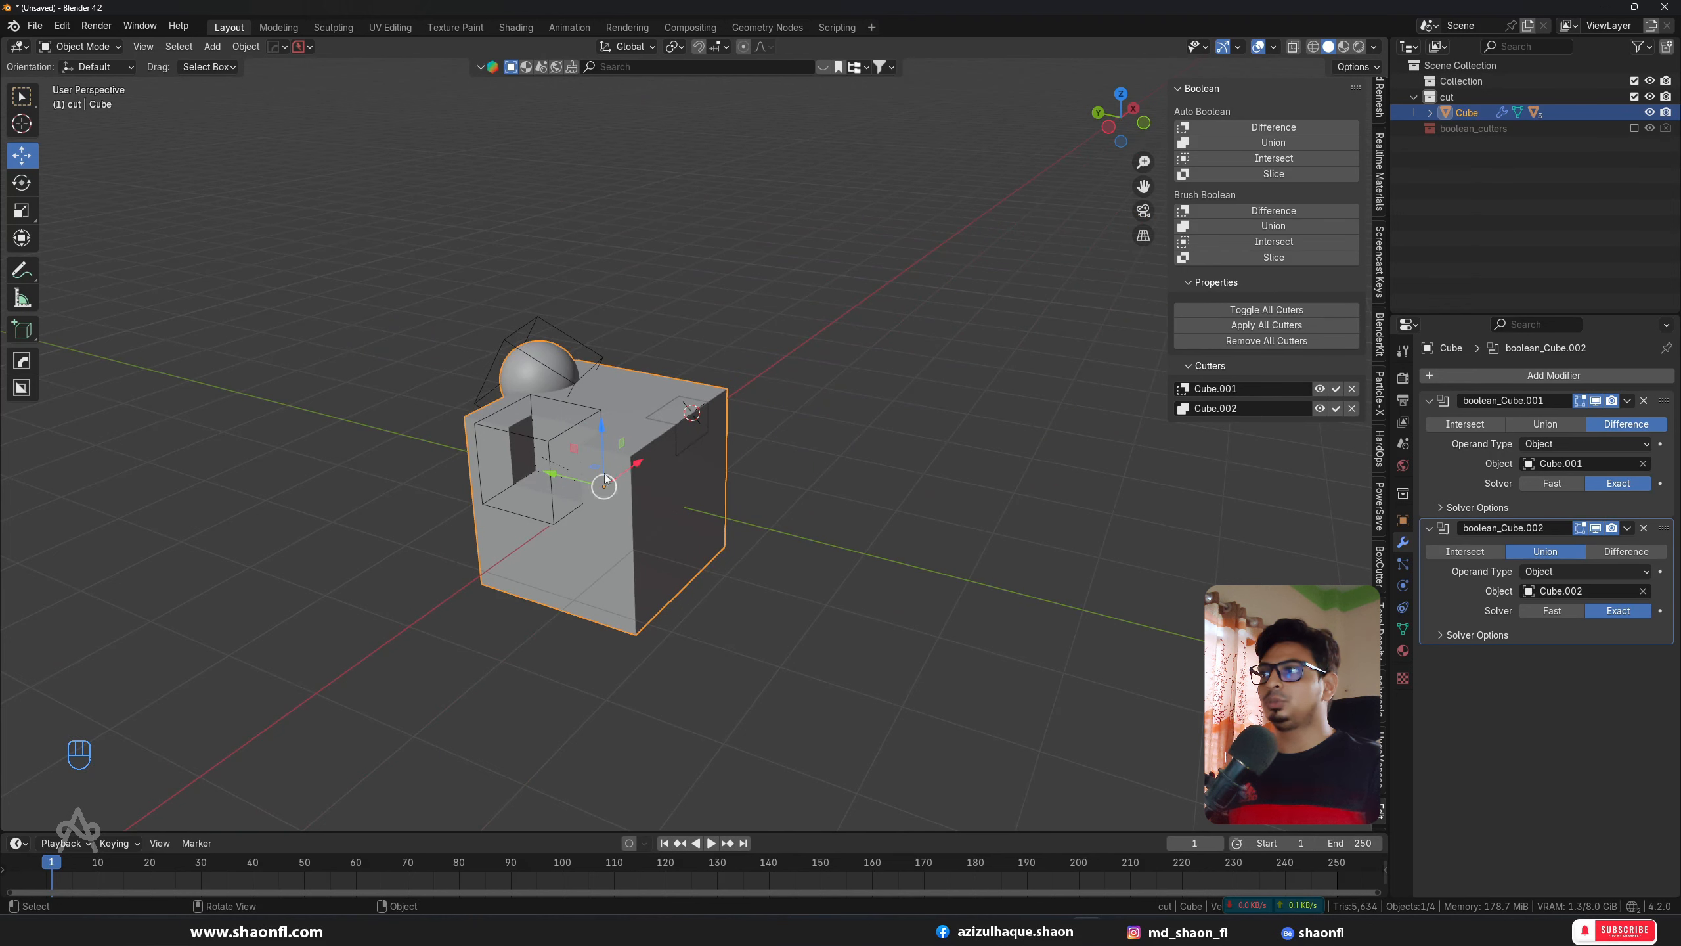
Step: Move the sphere cutter across the main cube's top and select the main cube
left_click(598, 362)
key("g")
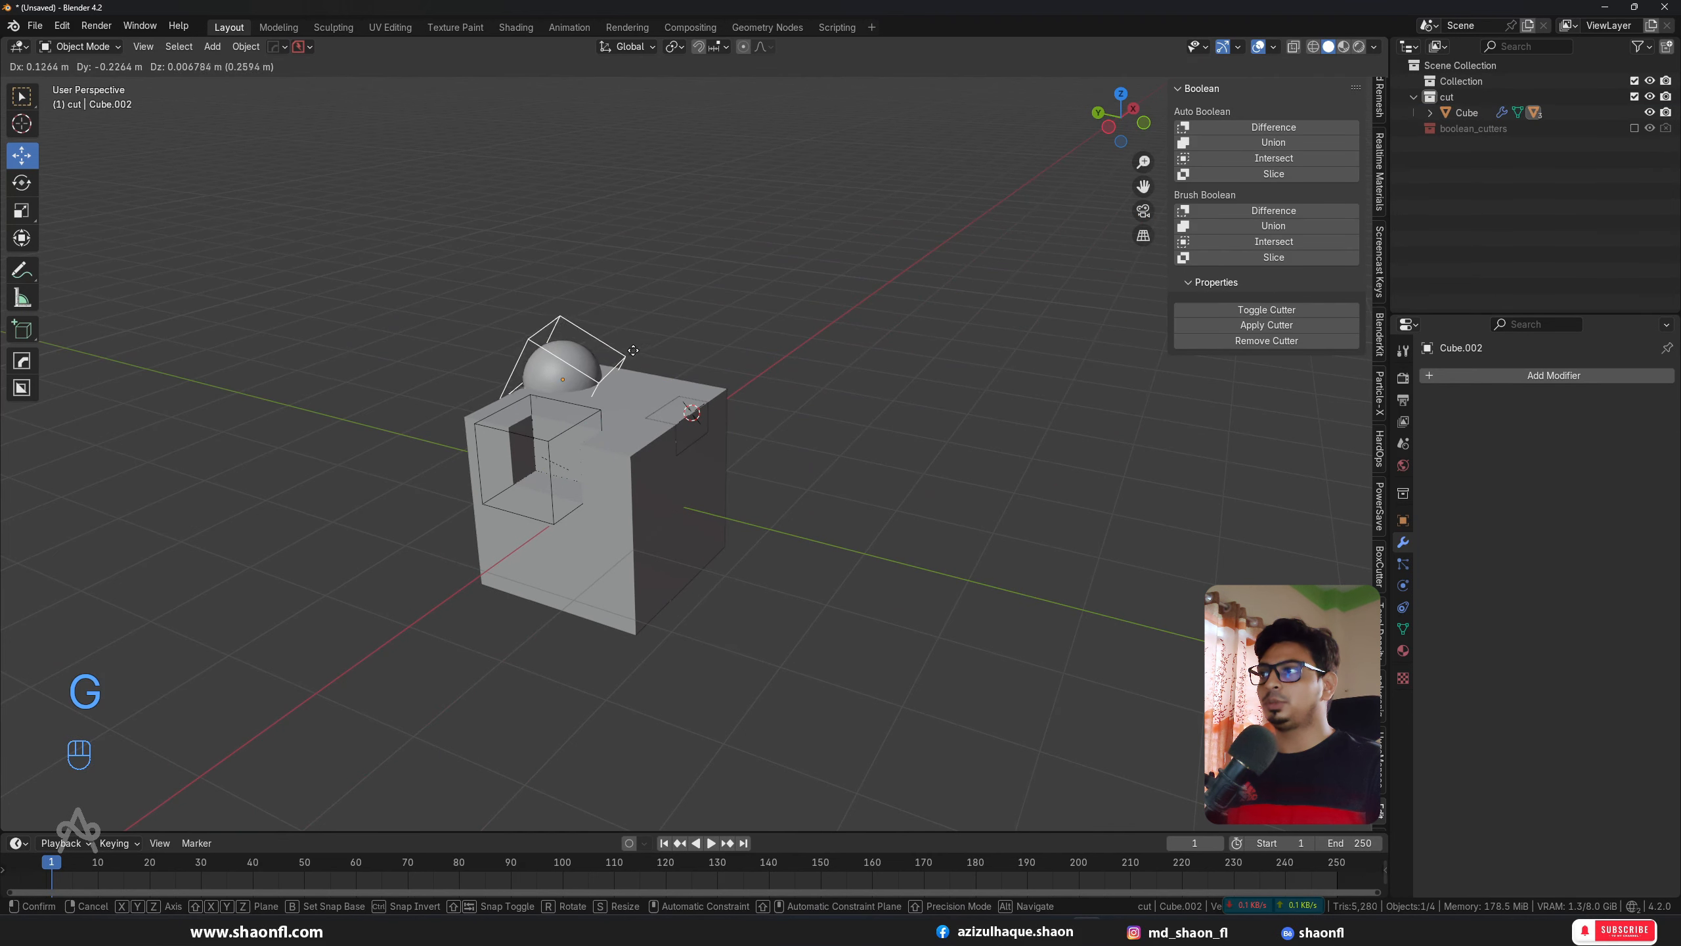
left_click(611, 357)
left_click(654, 492)
scroll(641, 491, "up", 1)
left_click_drag(641, 491, 683, 513, "alt+shift")
scroll(685, 513, "down", 3)
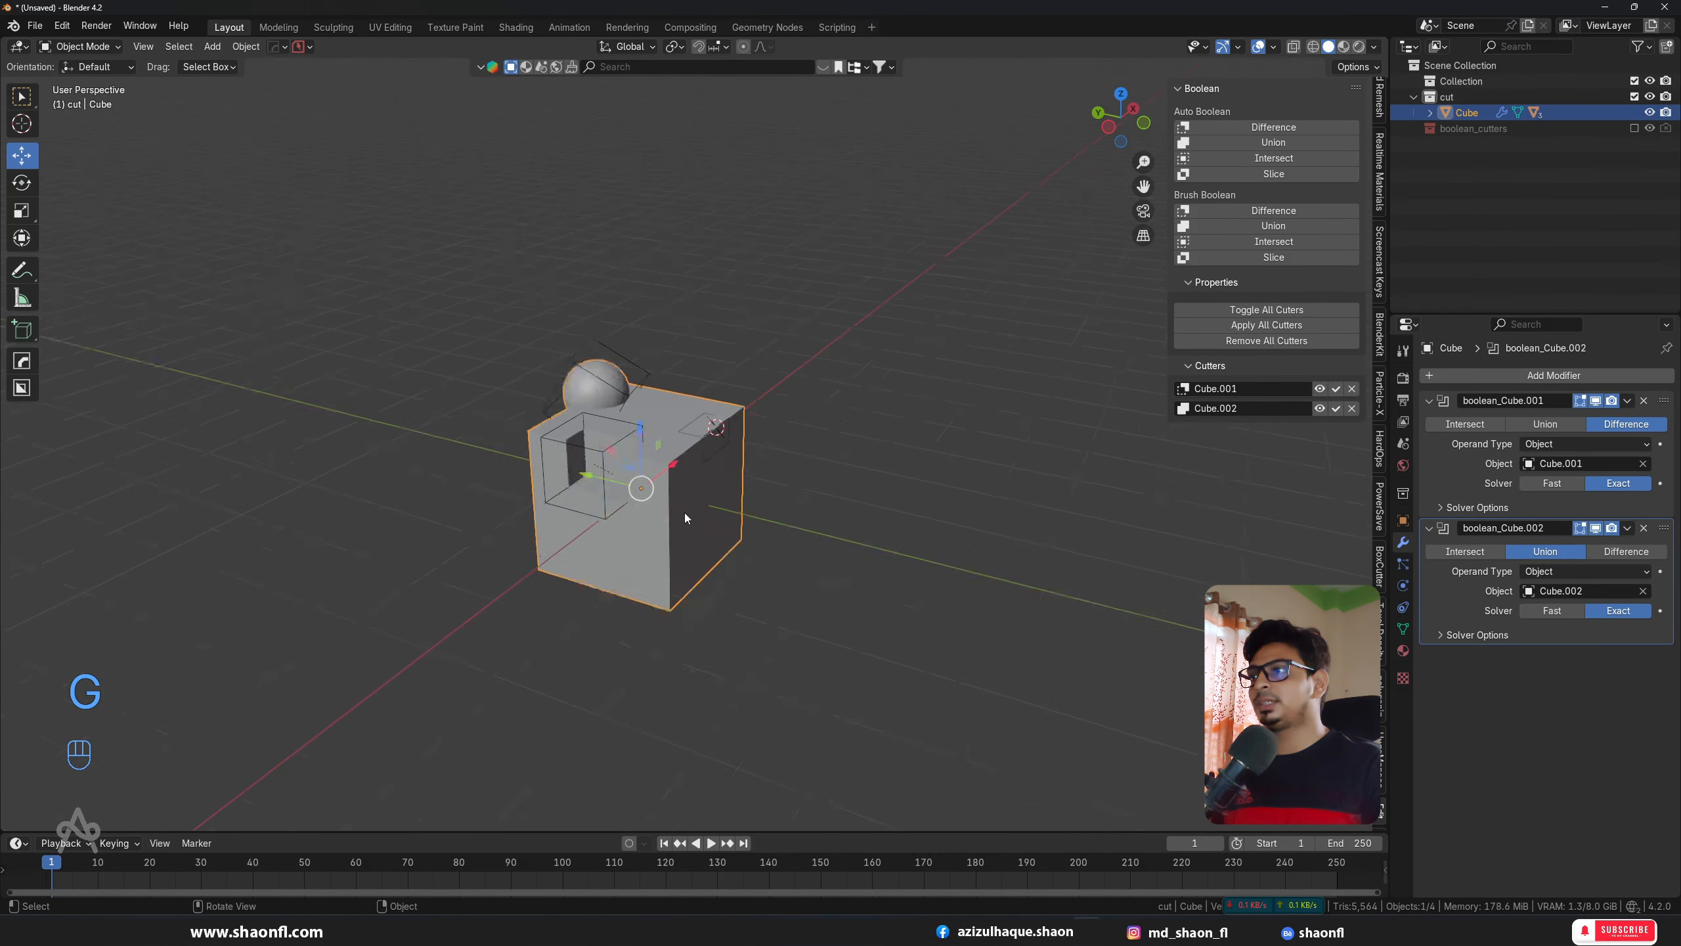
scroll(685, 513, "up", 5)
Step: Undo the sphere cutter move and the Slice, back to the separate small cube
key("ctrl+z")
key("ctrl+z")
key("ctrl+z")
key("ctrl+z")
key("ctrl+z")
key("ctrl+z")
key("ctrl+z")
key("ctrl+z")
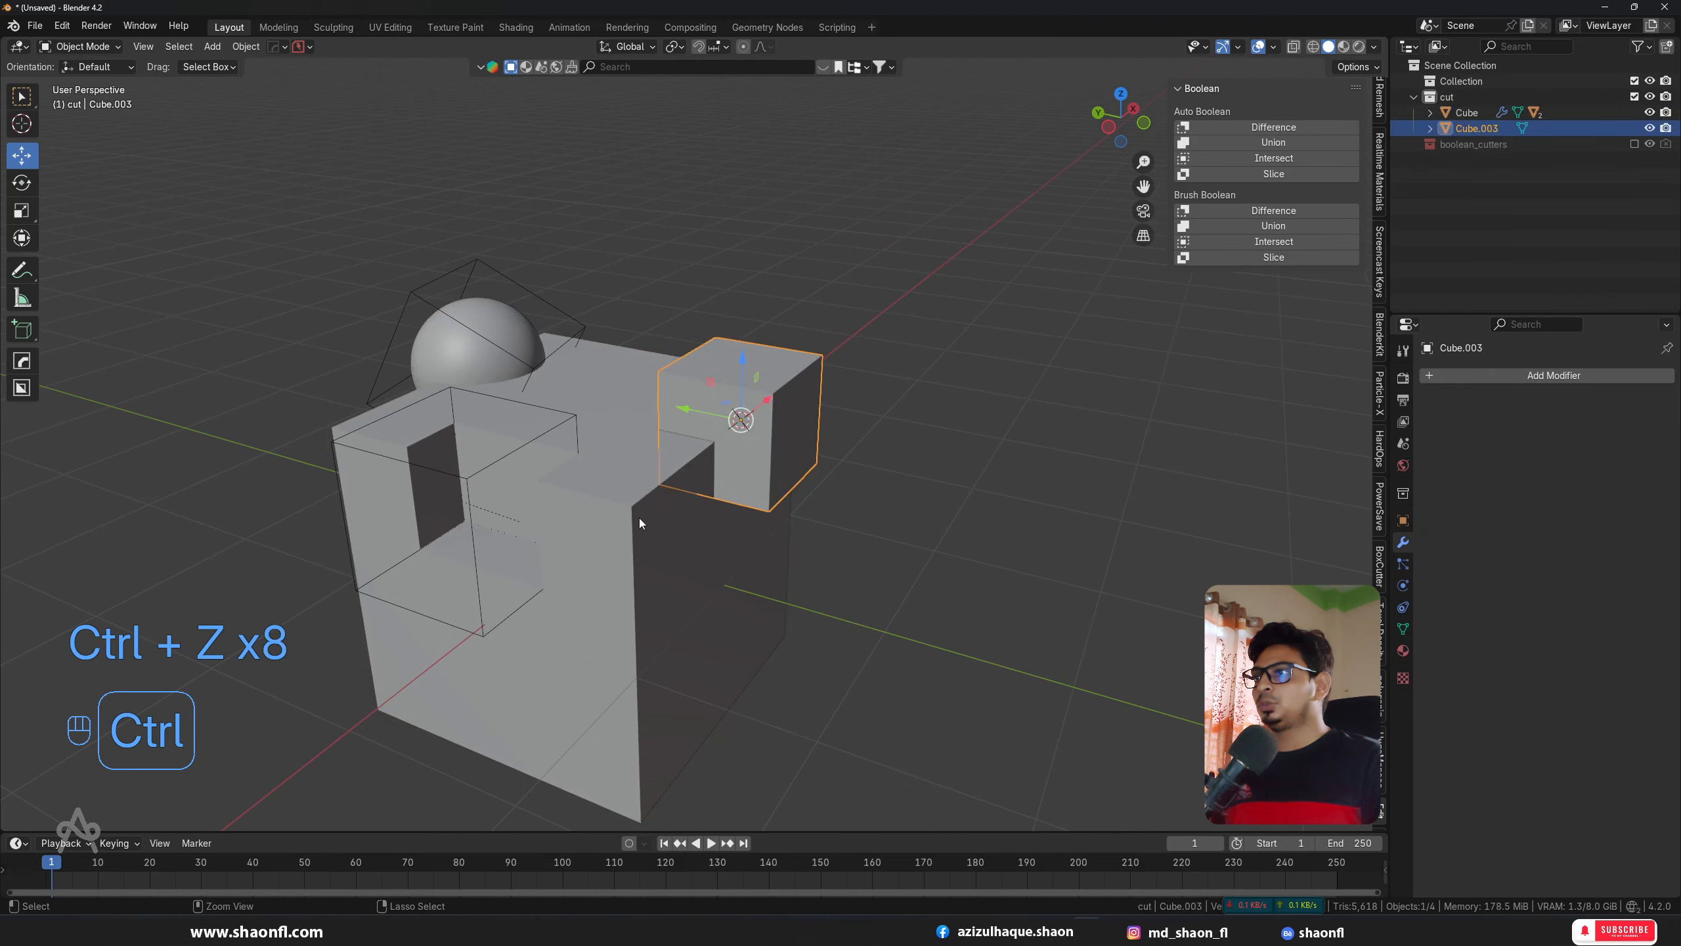
middle_click_drag(638, 518, 757, 496, "shift")
scroll(757, 498, "down", 3)
scroll(757, 498, "up", 3)
left_click_drag(757, 498, 881, 502, "alt")
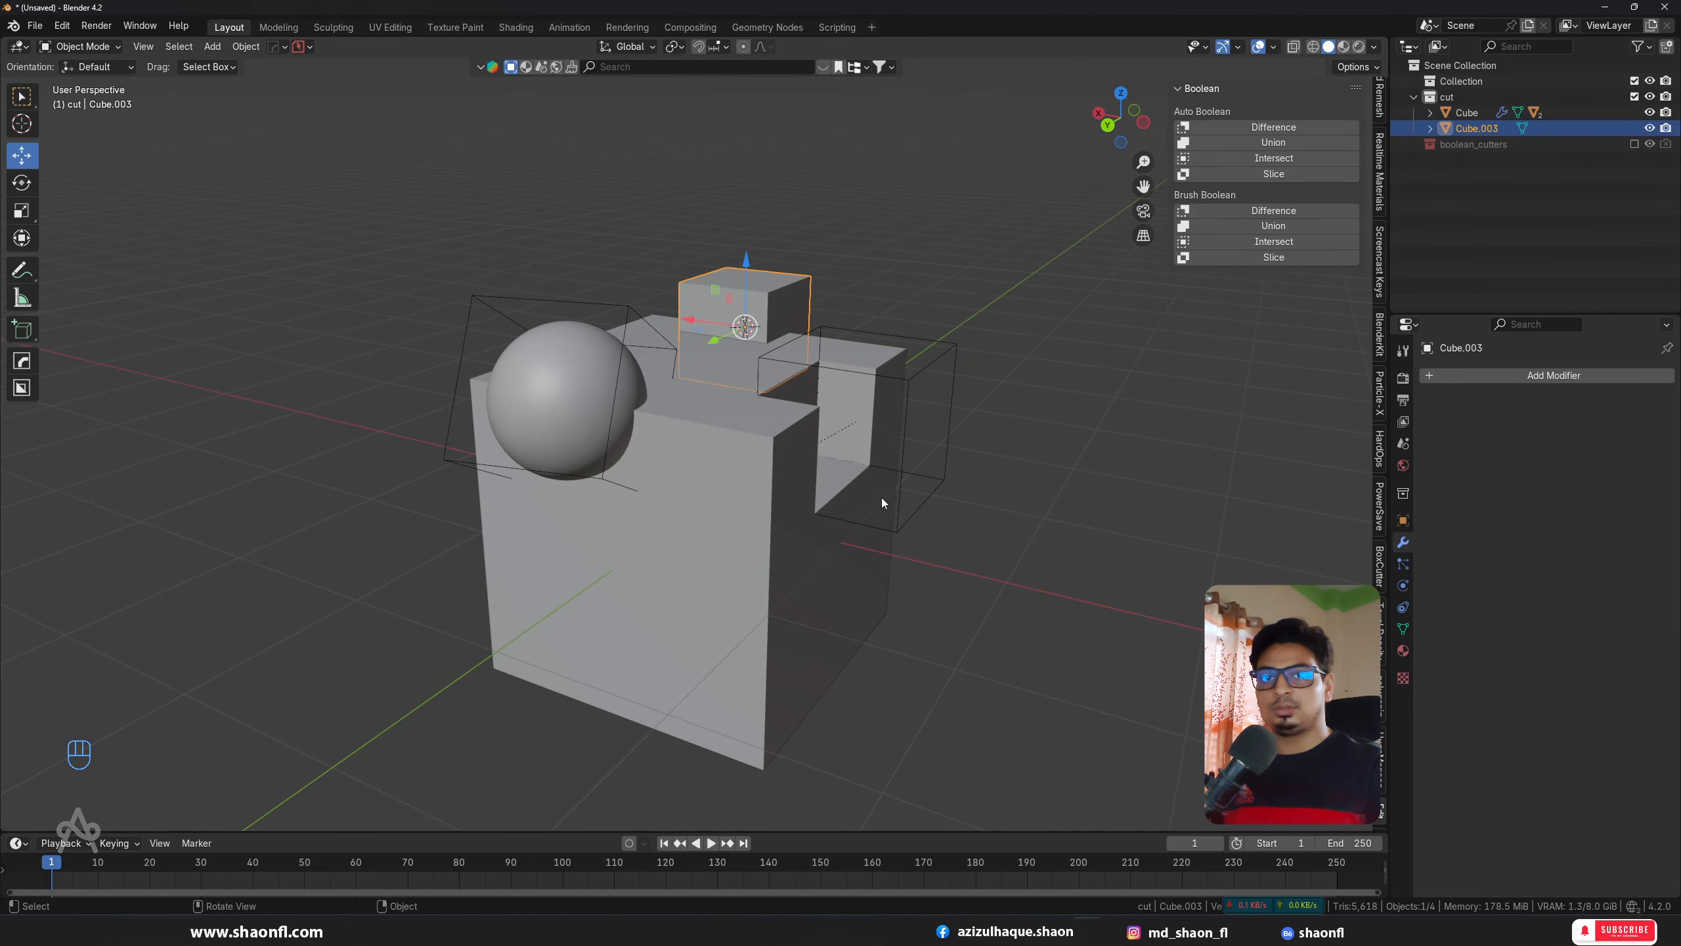